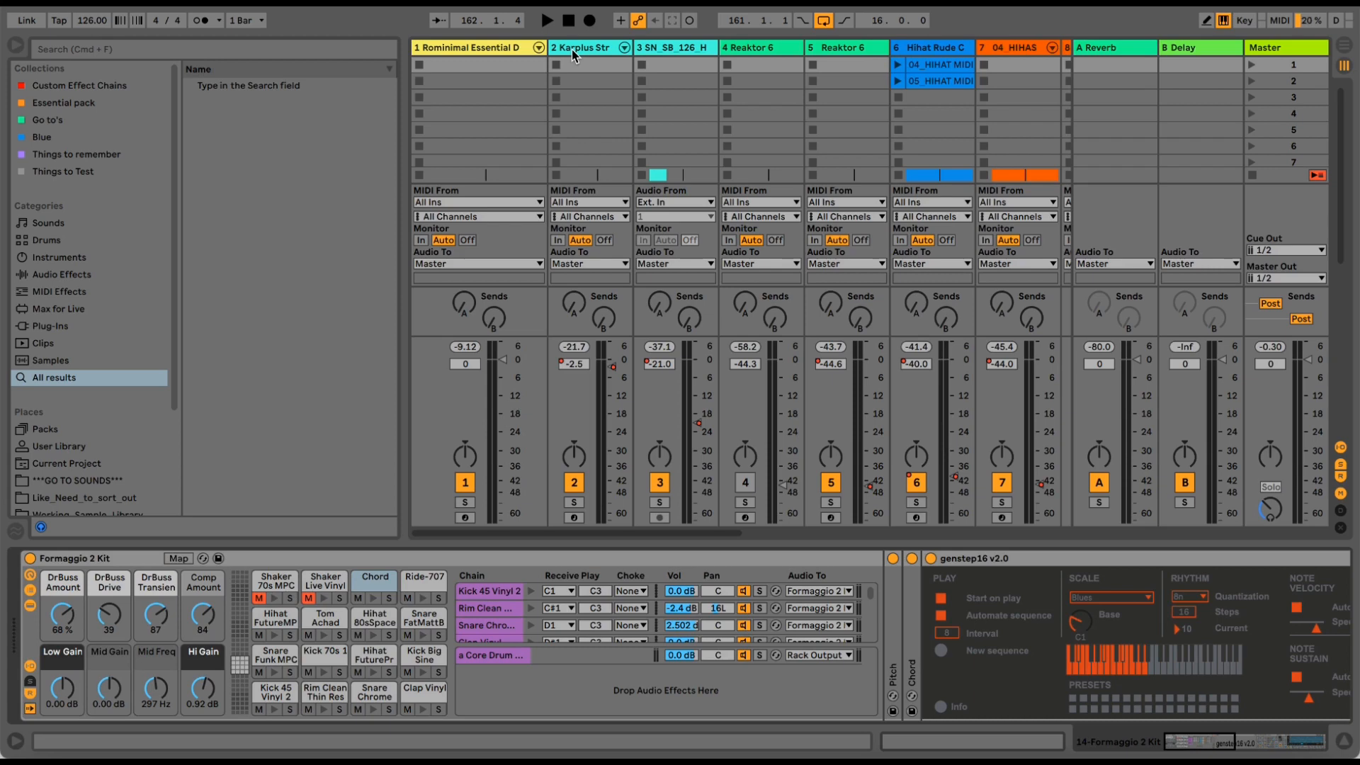
# - Solo the Noise track and show the Normal chain of its Noise Machine rack
pyautogui.click(674, 55)
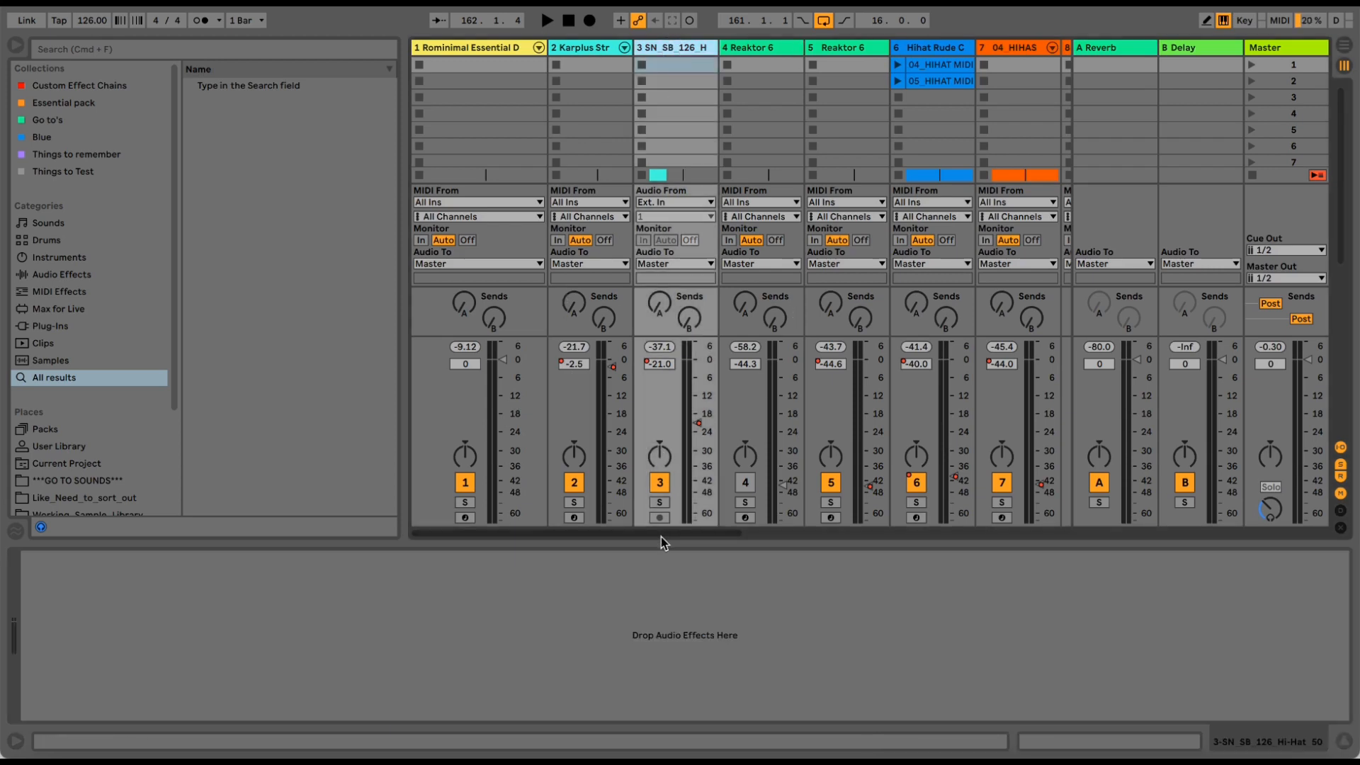
pyautogui.moveTo(662, 531); pyautogui.dragTo(859, 547)
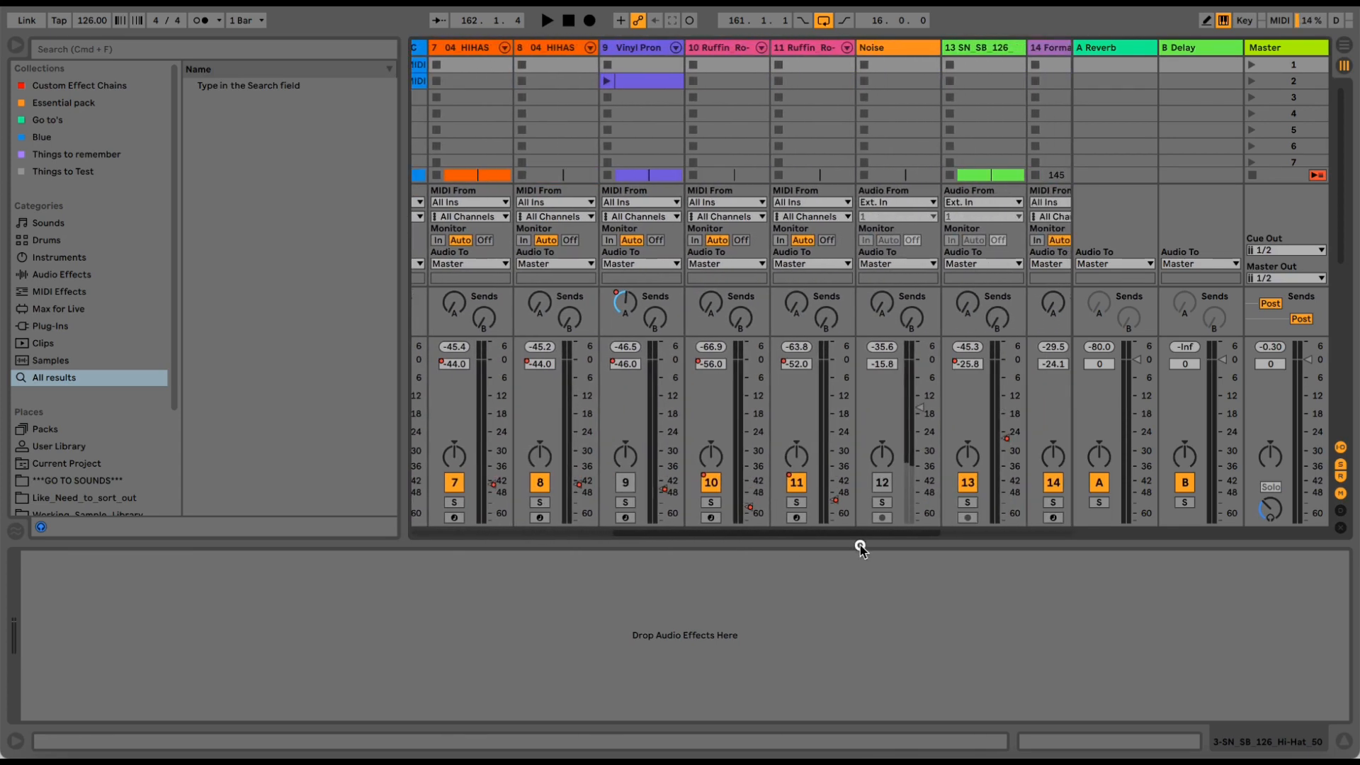
pyautogui.click(881, 502)
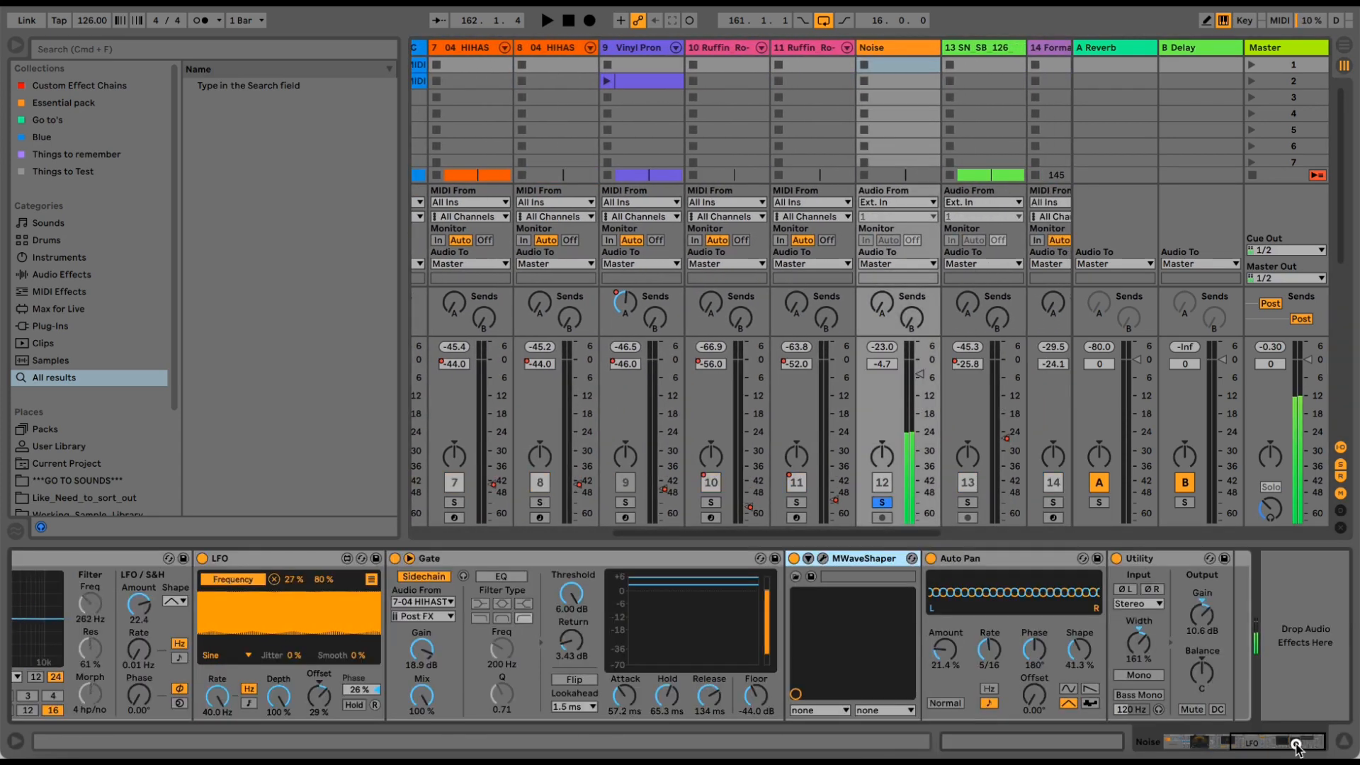
pyautogui.moveTo(1296, 745); pyautogui.dragTo(1204, 744)
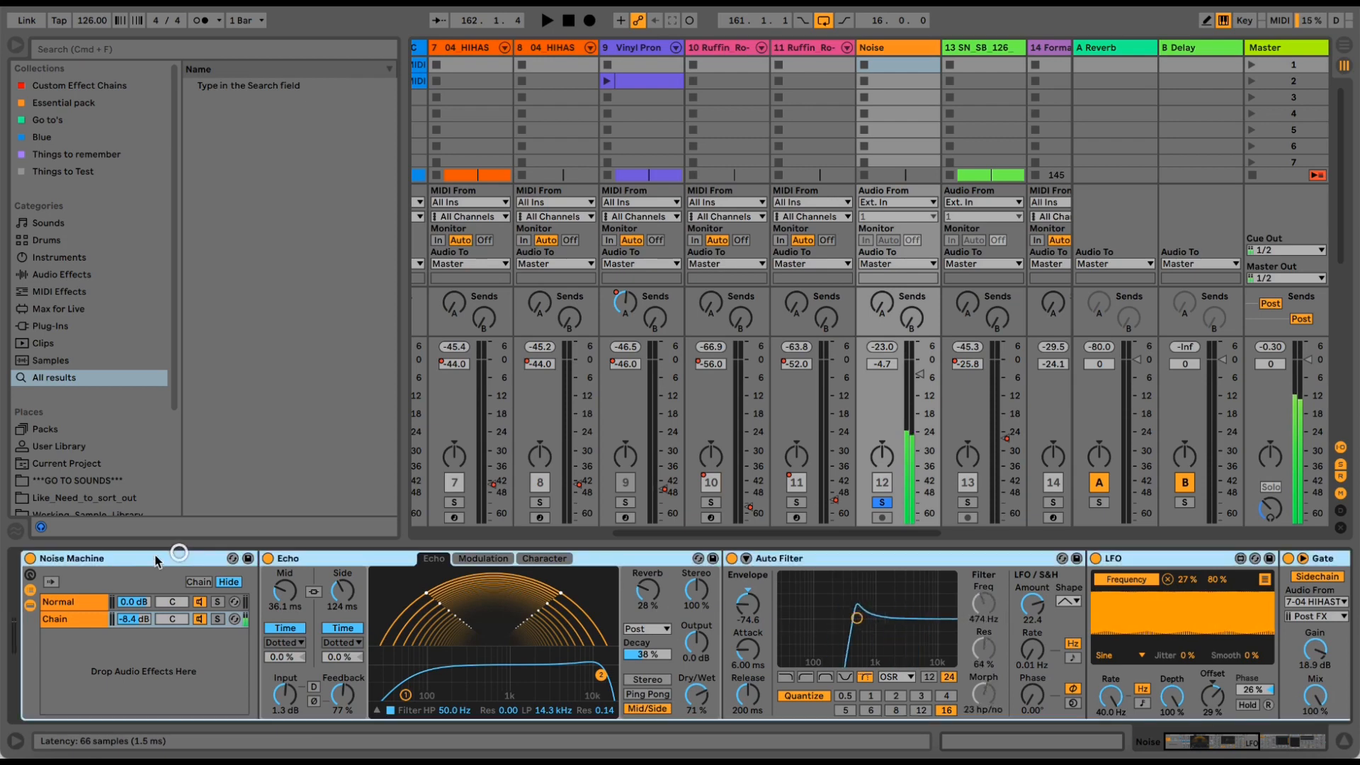
pyautogui.click(73, 602)
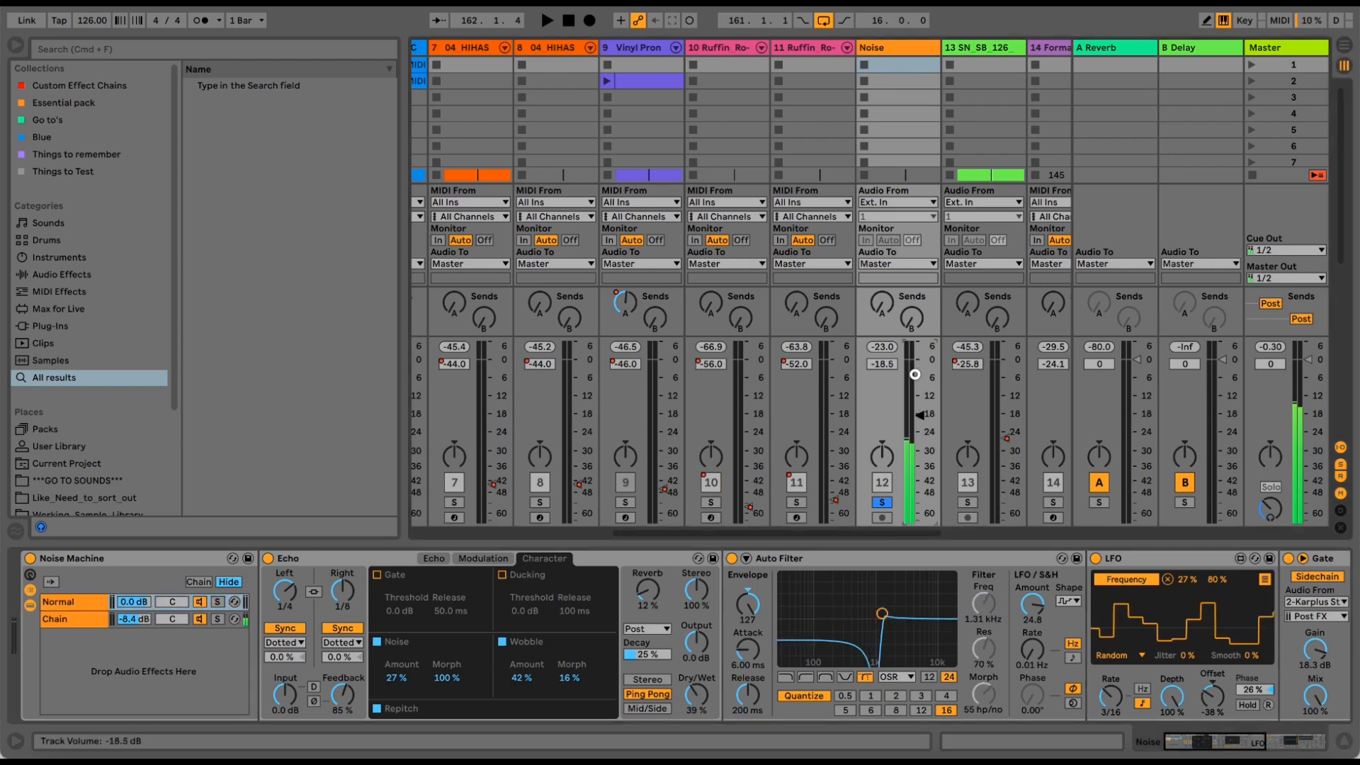
# - Lower the Noise track's volume to -24.4 dB, unsolo the track and start playback
pyautogui.moveTo(916, 380); pyautogui.dragTo(916, 444)
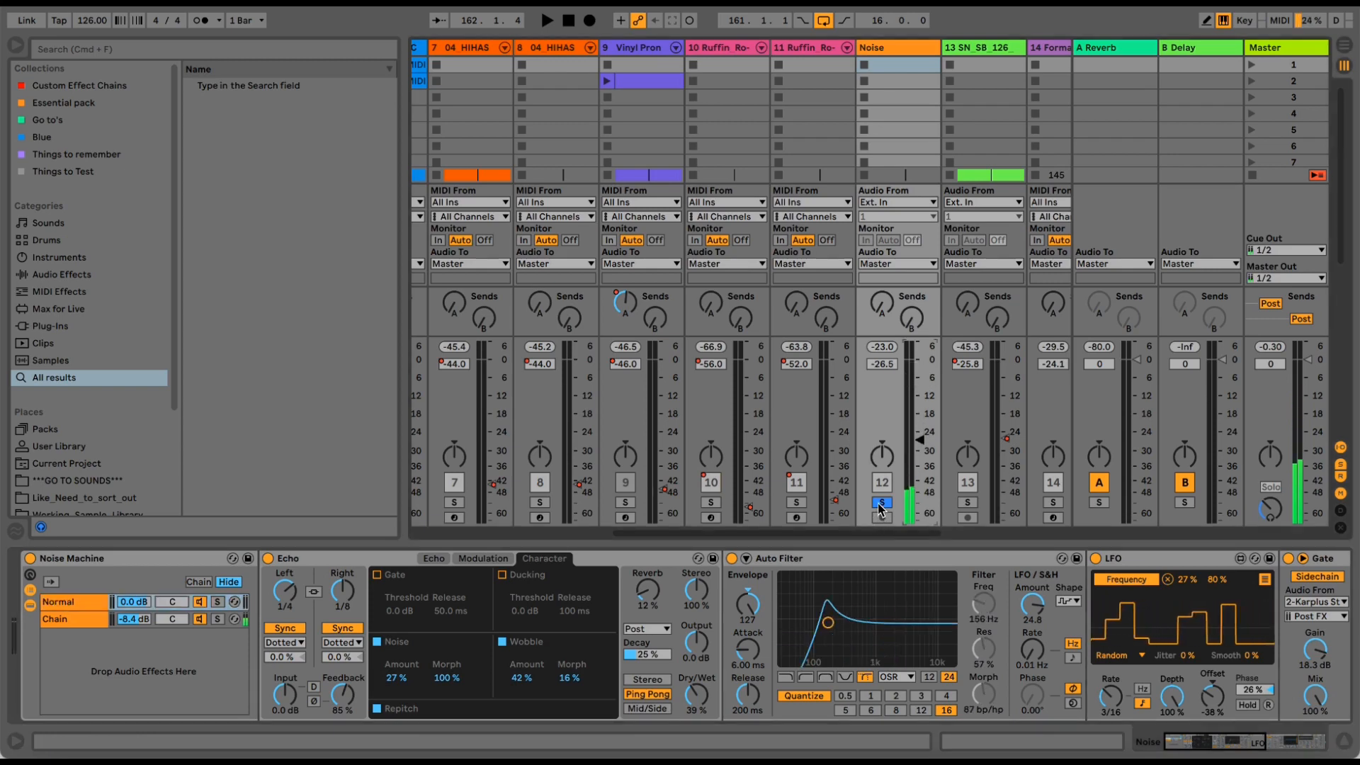
pyautogui.moveTo(917, 438); pyautogui.dragTo(915, 434)
pyautogui.press('space')
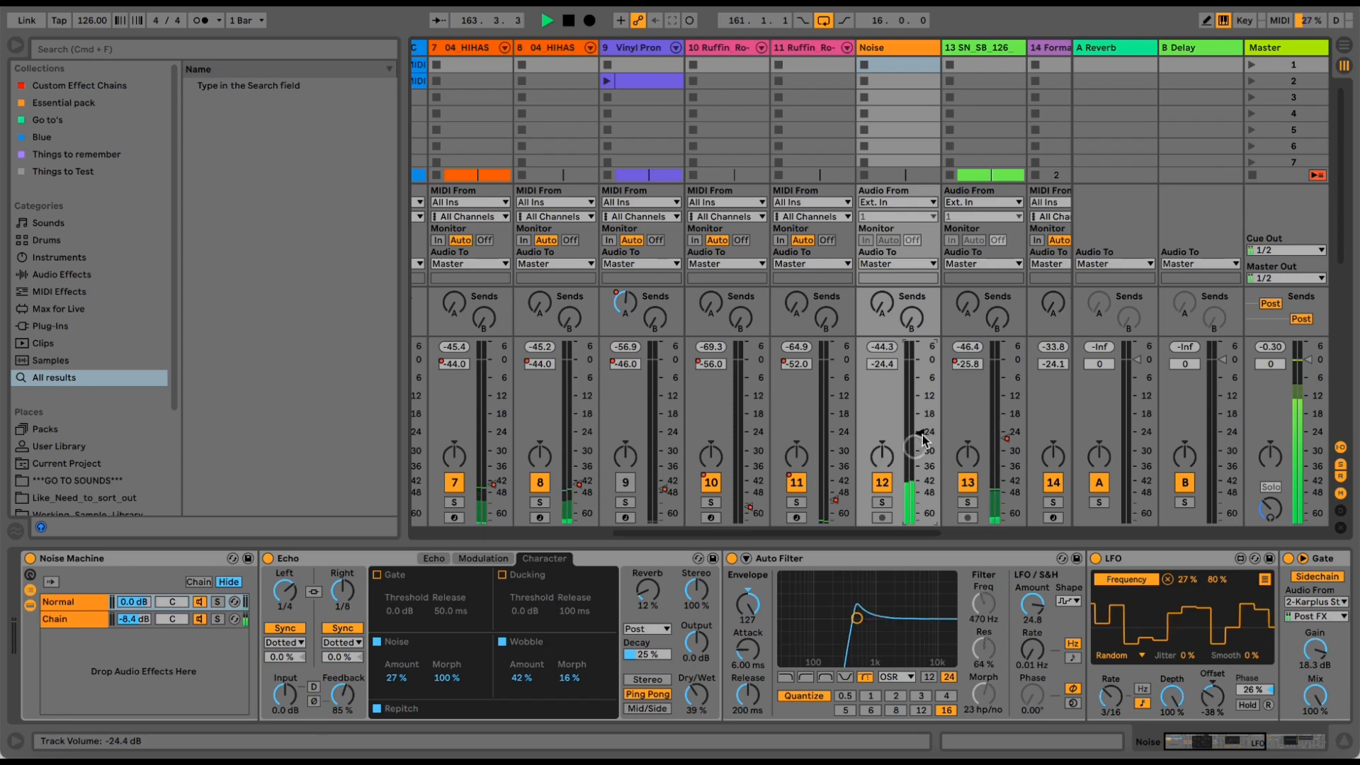
# - Activate the muted tracks 9 and 4 during playback, and stop the playback
pyautogui.press('Tab')
pyautogui.click(751, 70)
pyautogui.press('Tab')
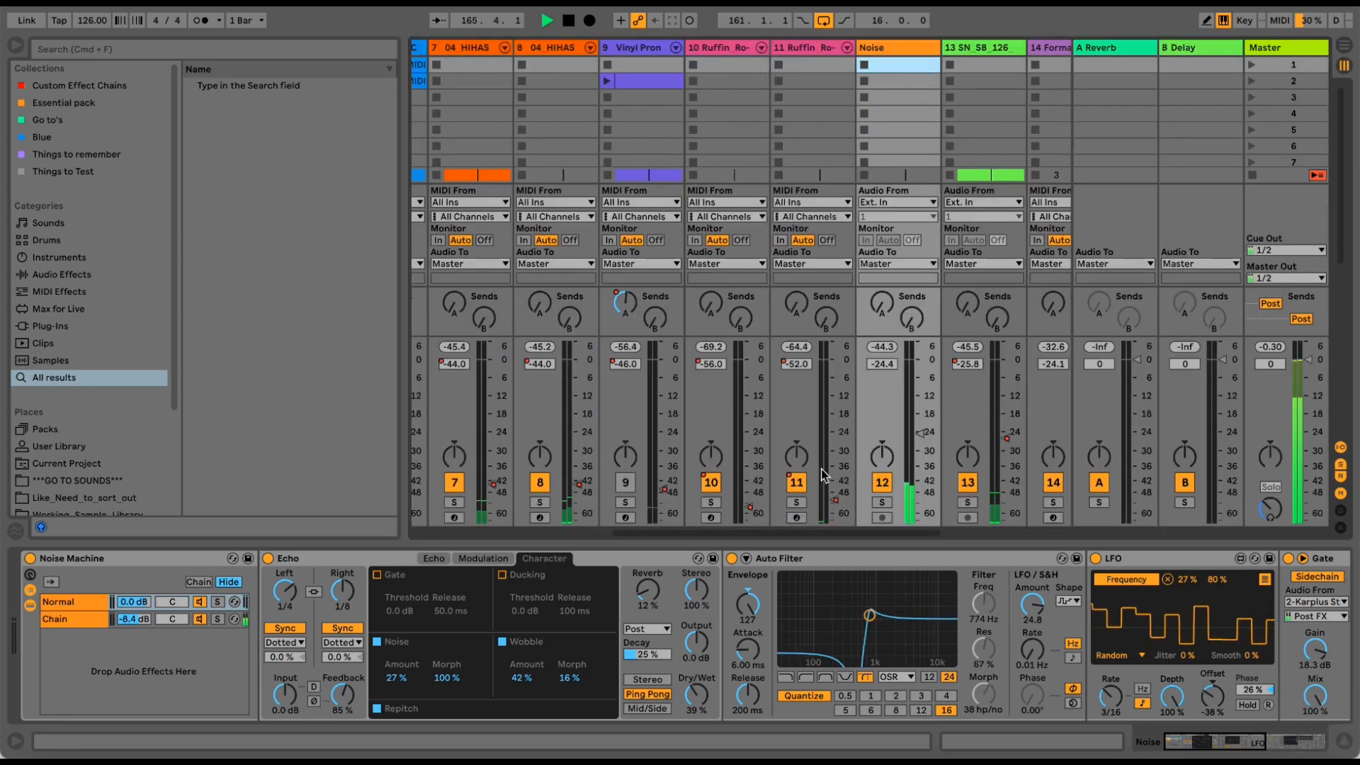
pyautogui.click(625, 482)
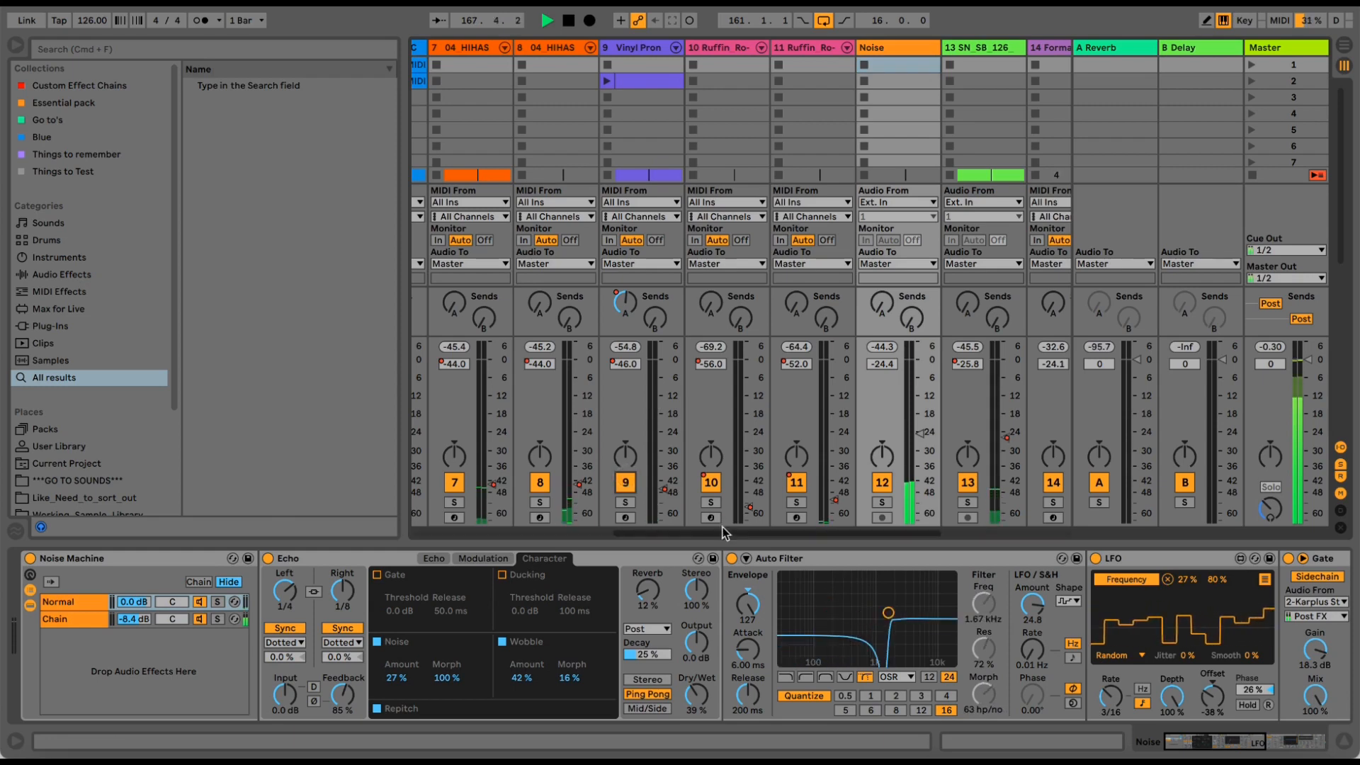
pyautogui.moveTo(722, 530); pyautogui.dragTo(478, 525)
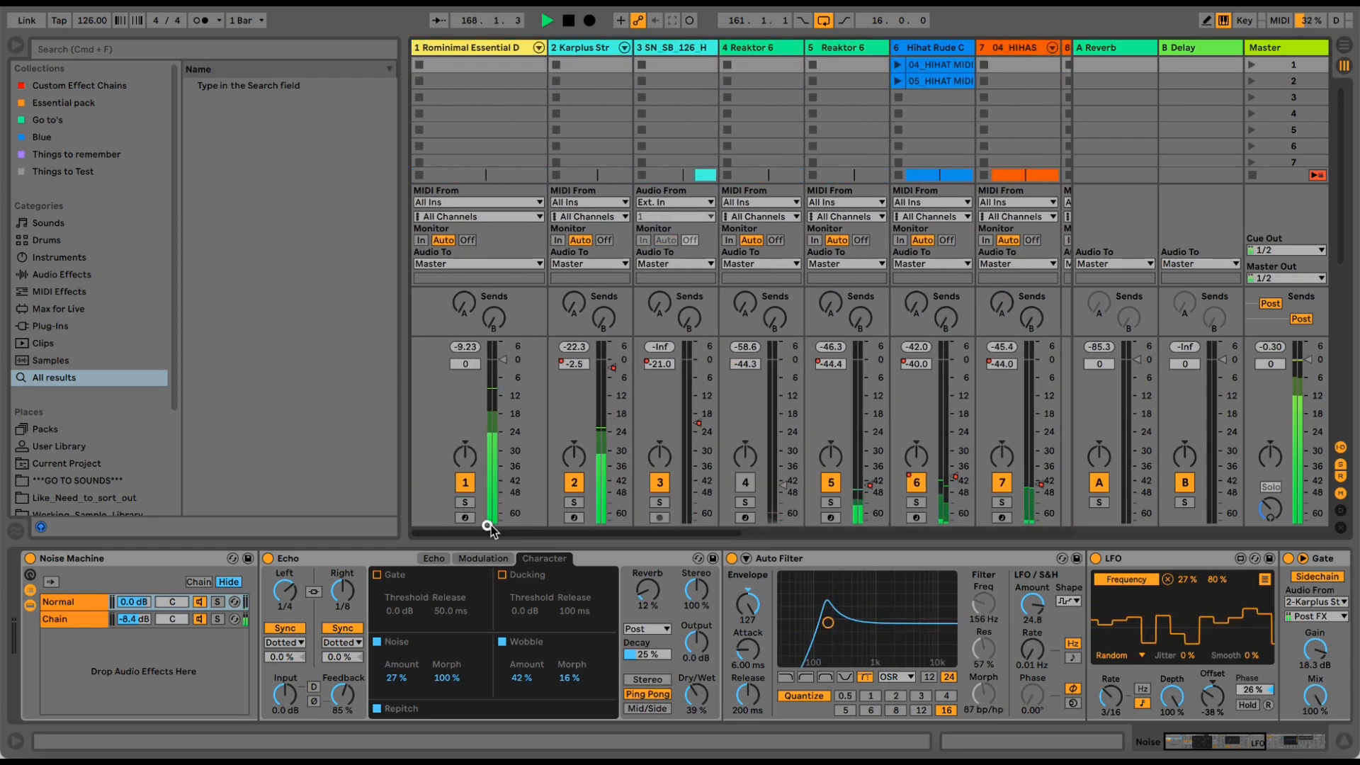
pyautogui.click(745, 483)
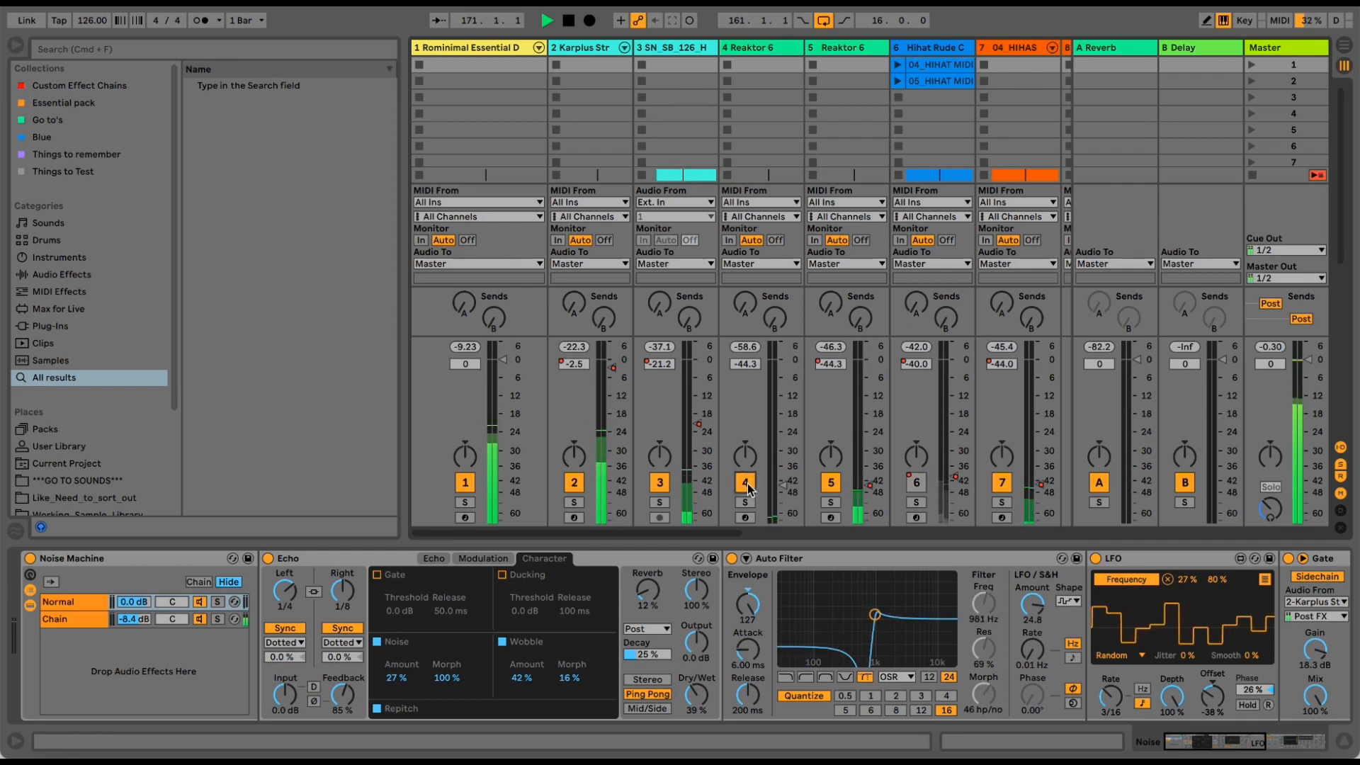
pyautogui.moveTo(682, 532); pyautogui.dragTo(1006, 543)
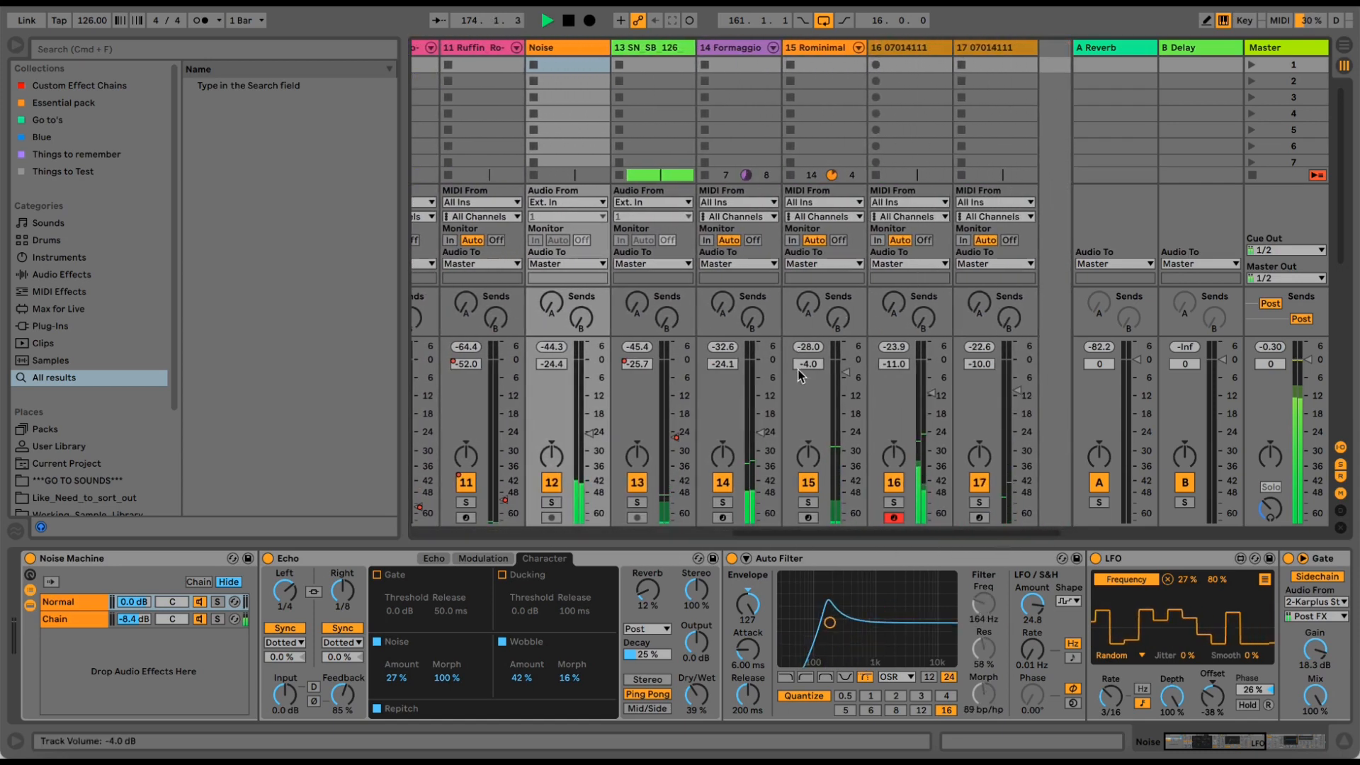
pyautogui.press('space')
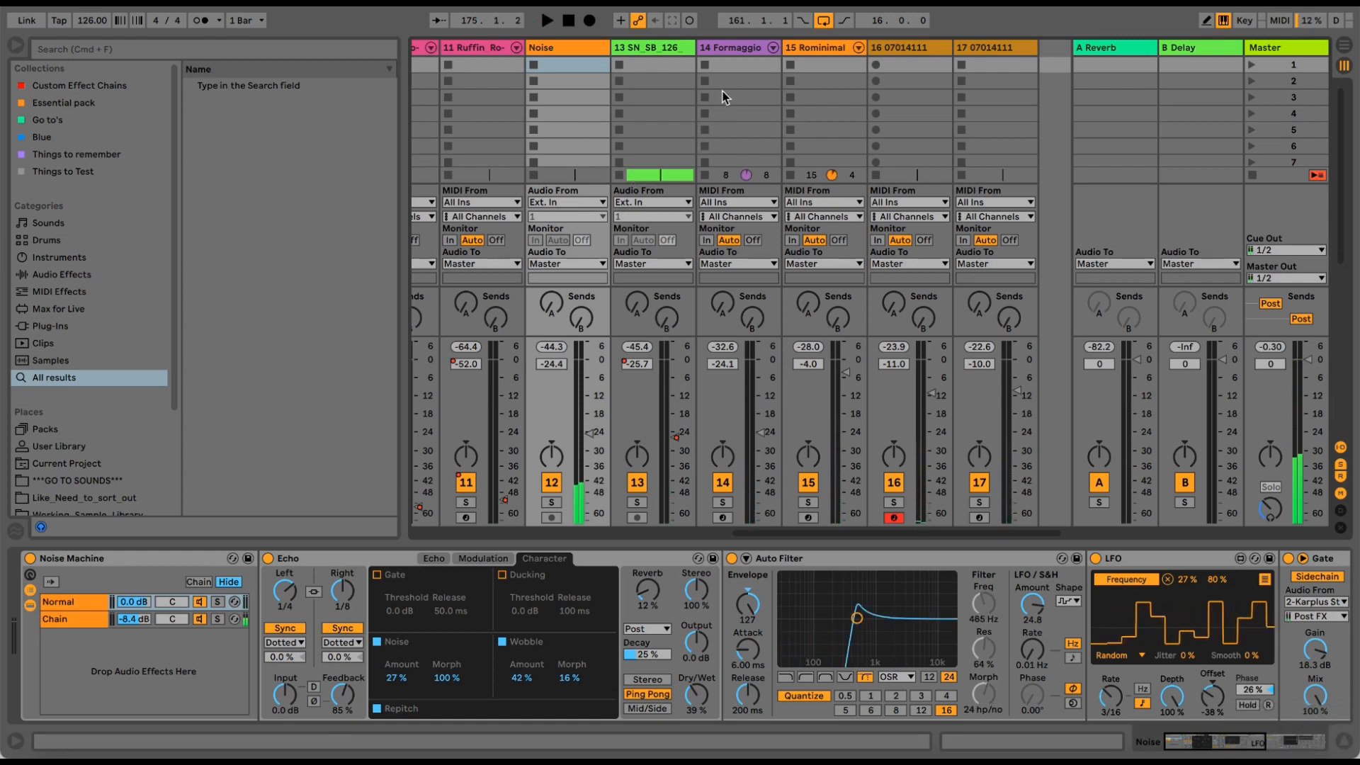
# - Examine the delay, modulation and character settings of the Echo device on the Noise track
pyautogui.moveTo(760, 531); pyautogui.dragTo(694, 531)
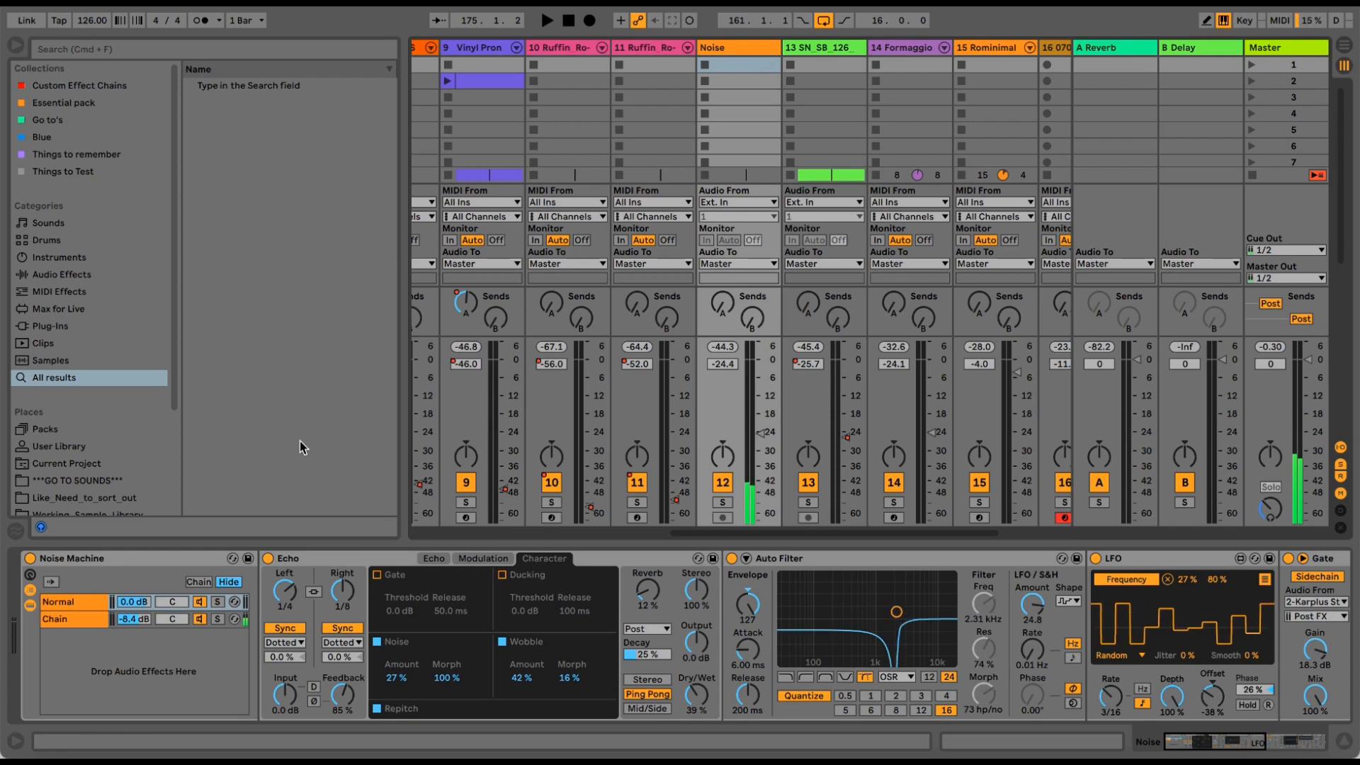
pyautogui.click(302, 558)
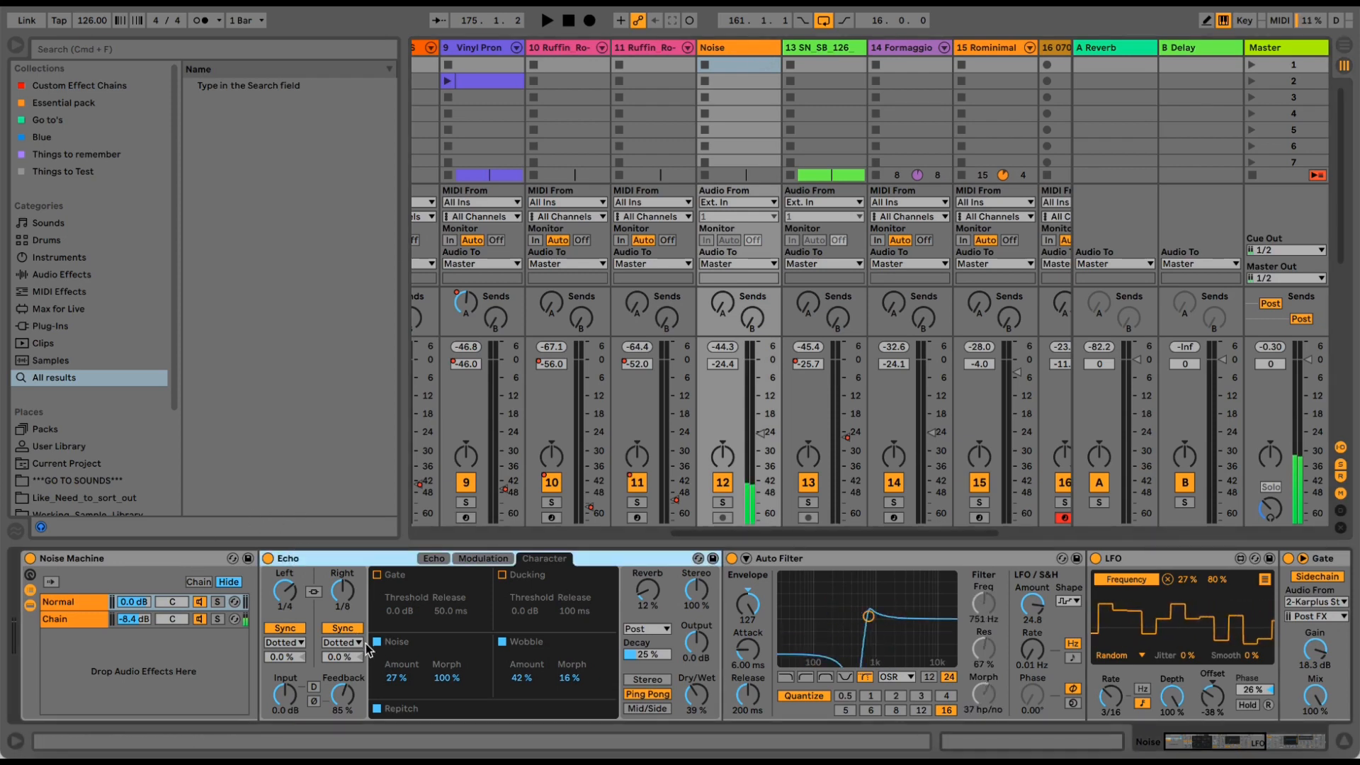
pyautogui.click(428, 558)
pyautogui.click(464, 559)
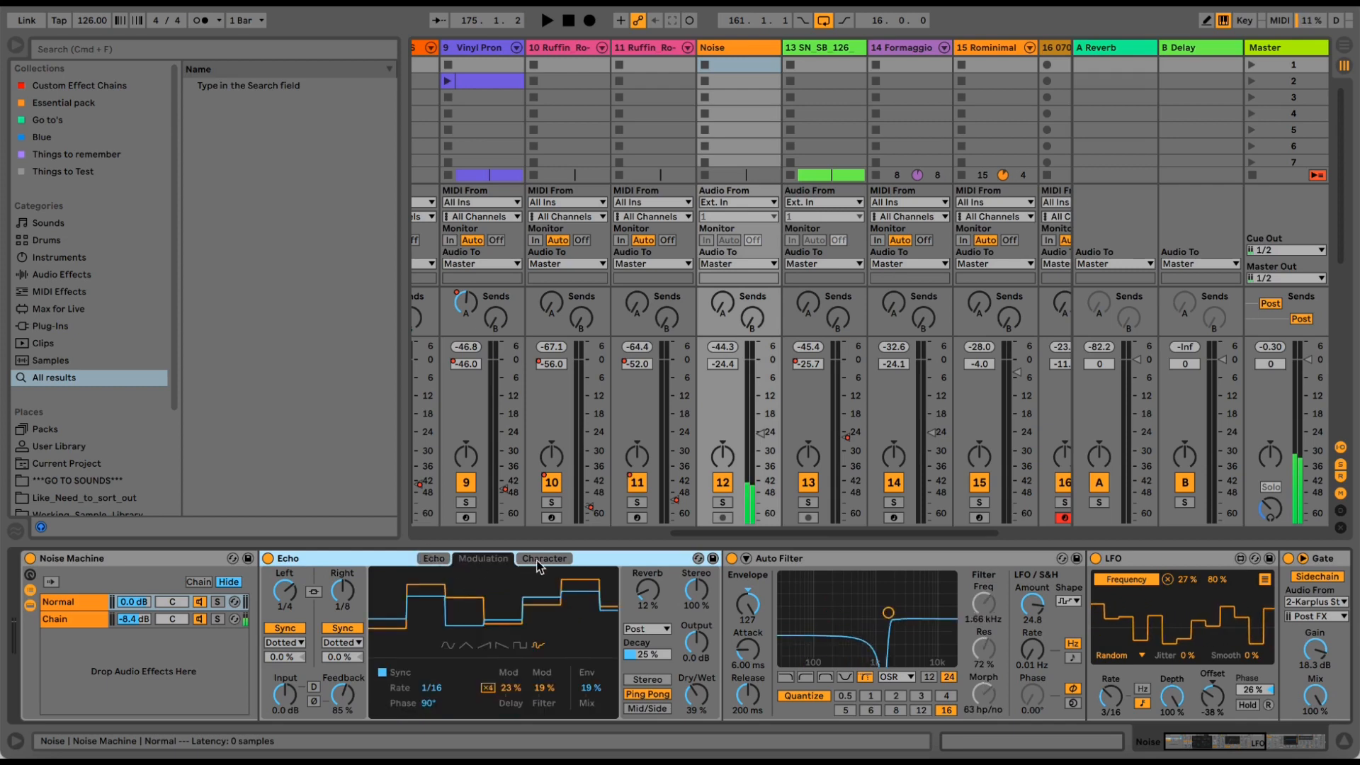
pyautogui.click(542, 559)
pyautogui.click(445, 558)
pyautogui.click(457, 559)
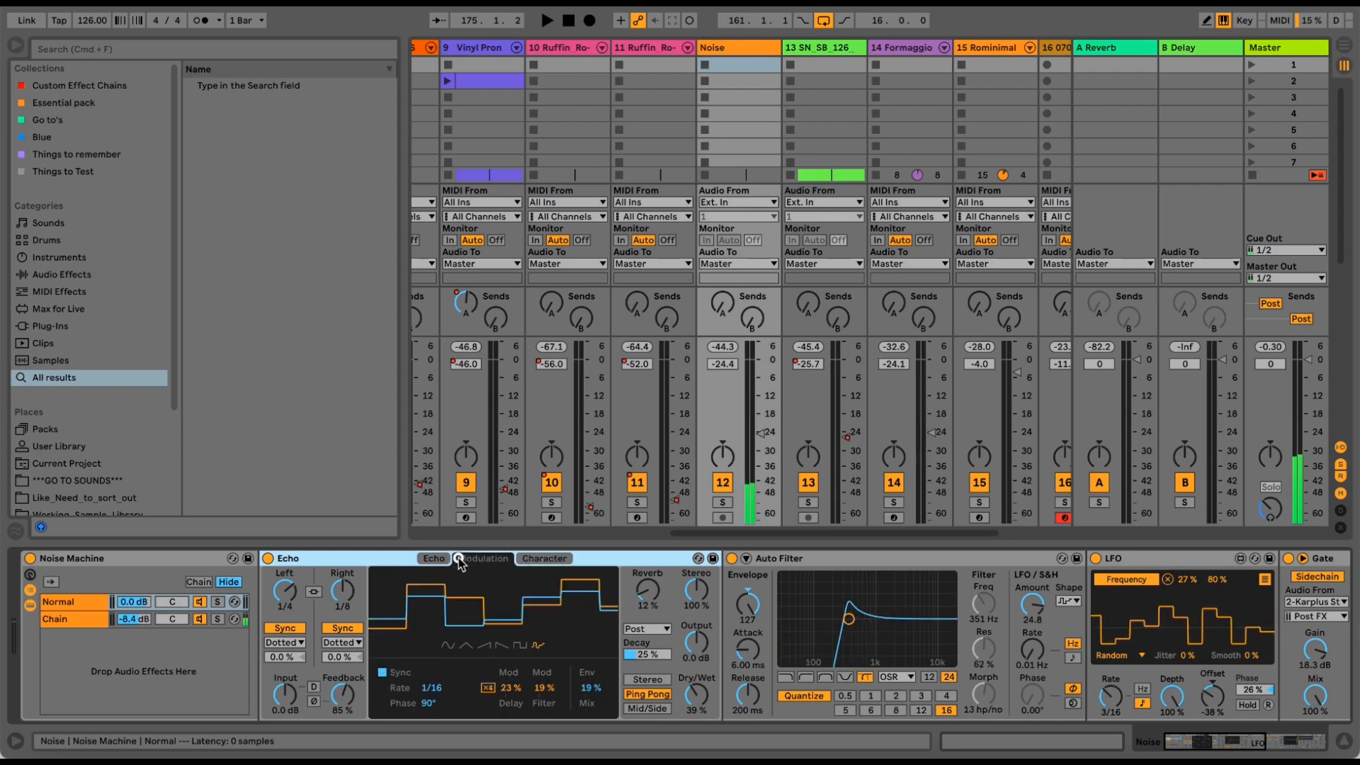
pyautogui.click(541, 559)
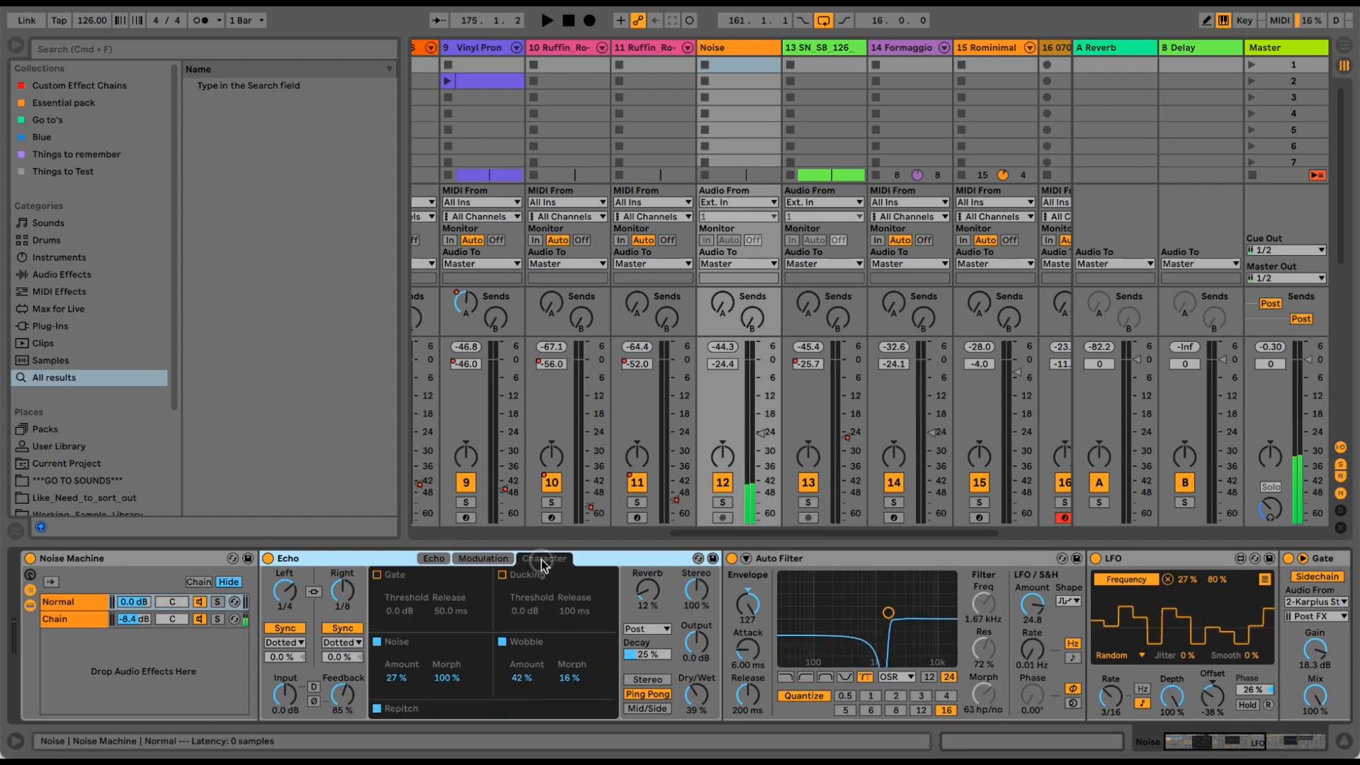
# - Solo the Noise track's Normal chain and raise the noise Amount in its Echo to 100%
pyautogui.click(377, 642)
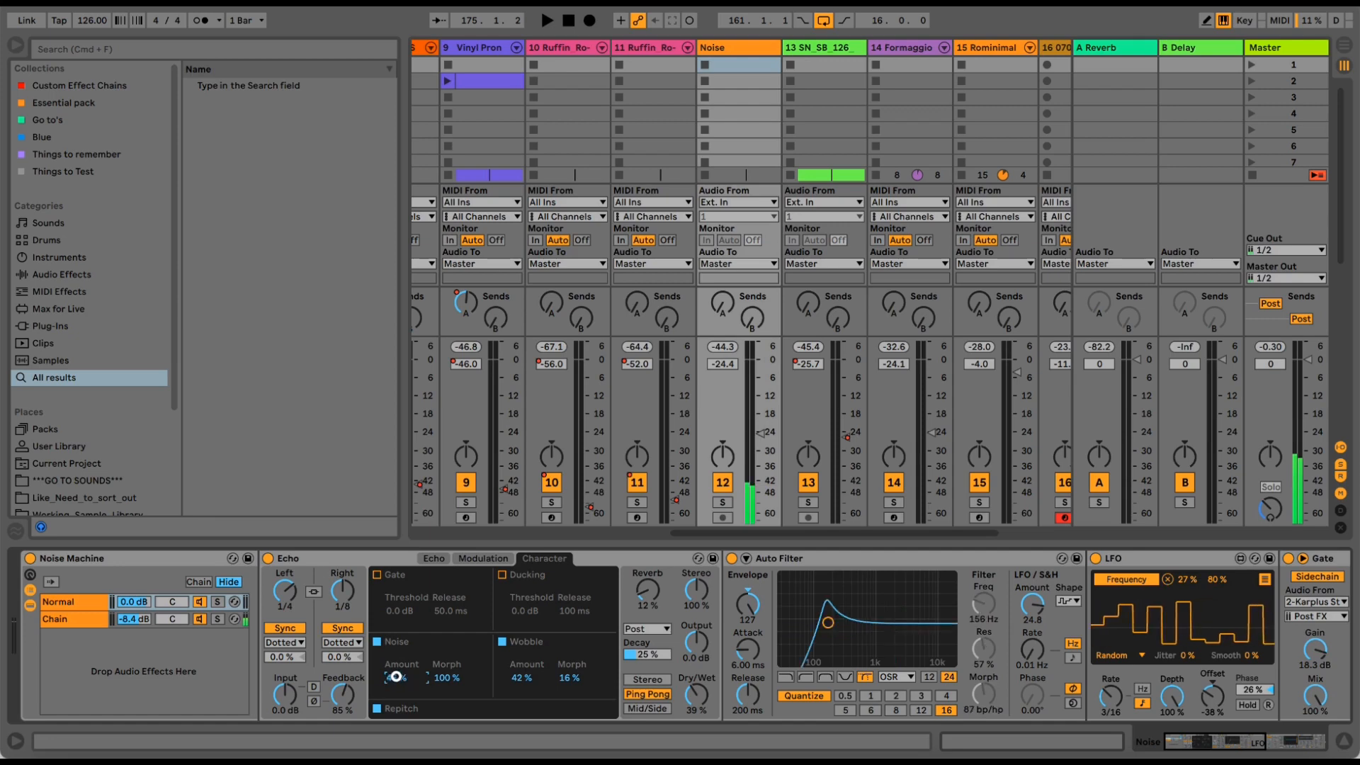
pyautogui.click(216, 602)
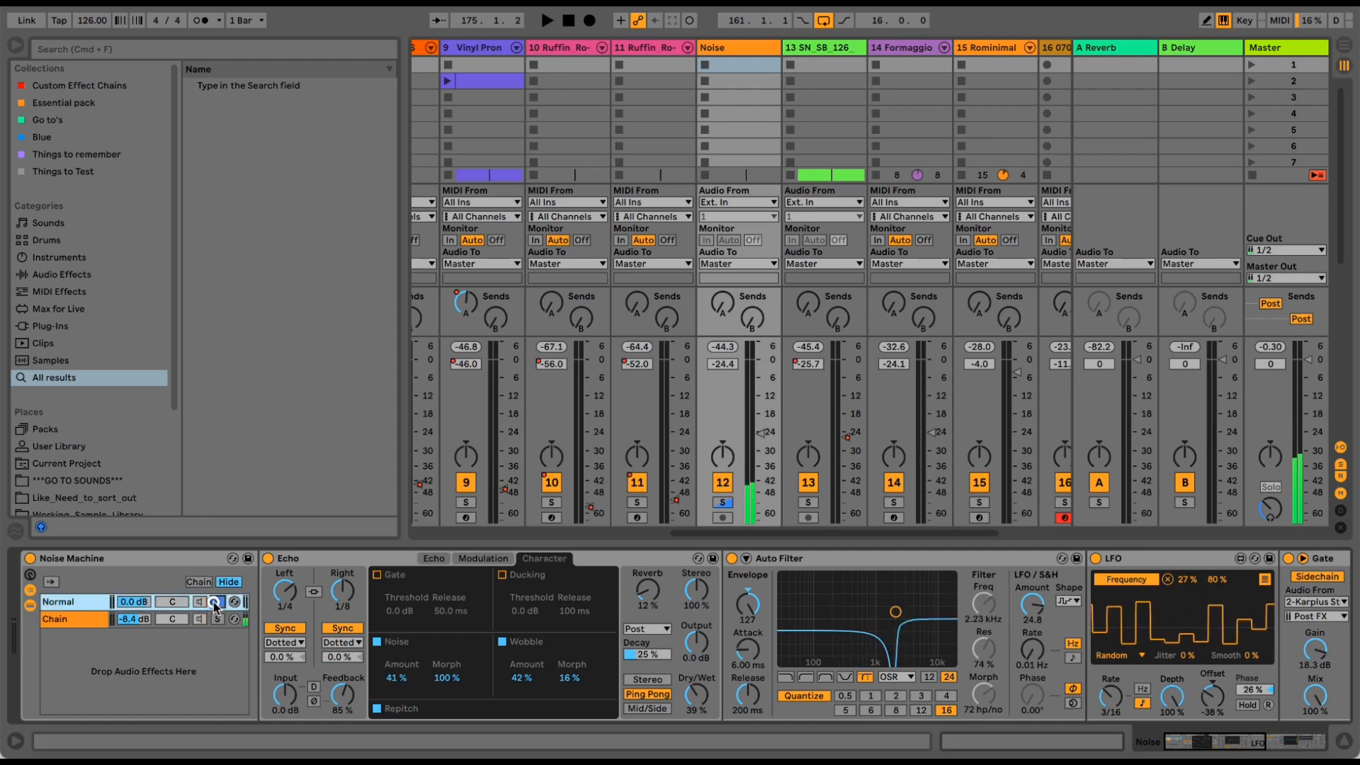
pyautogui.click(398, 677)
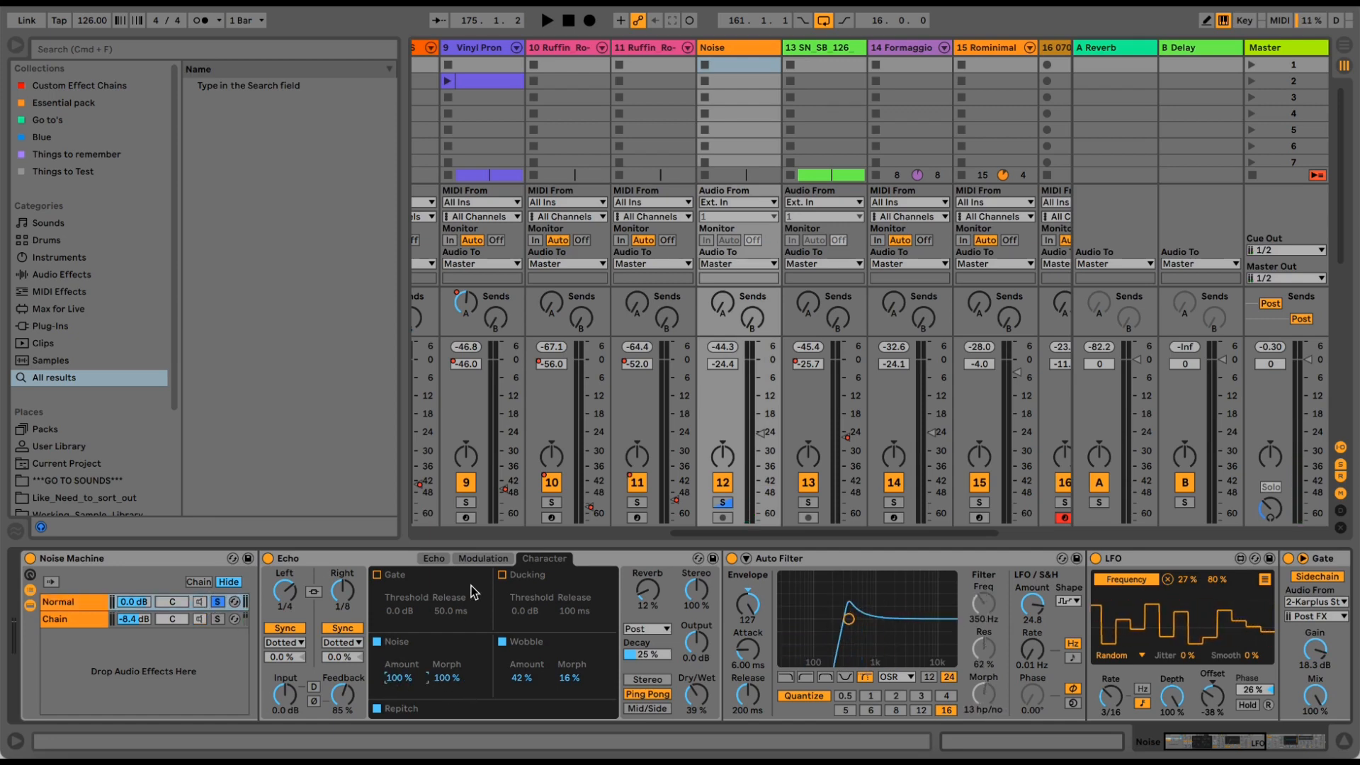
# - Play the set, switch Echo's noise off and on to compare the sound, and stop playback
pyautogui.press('space')
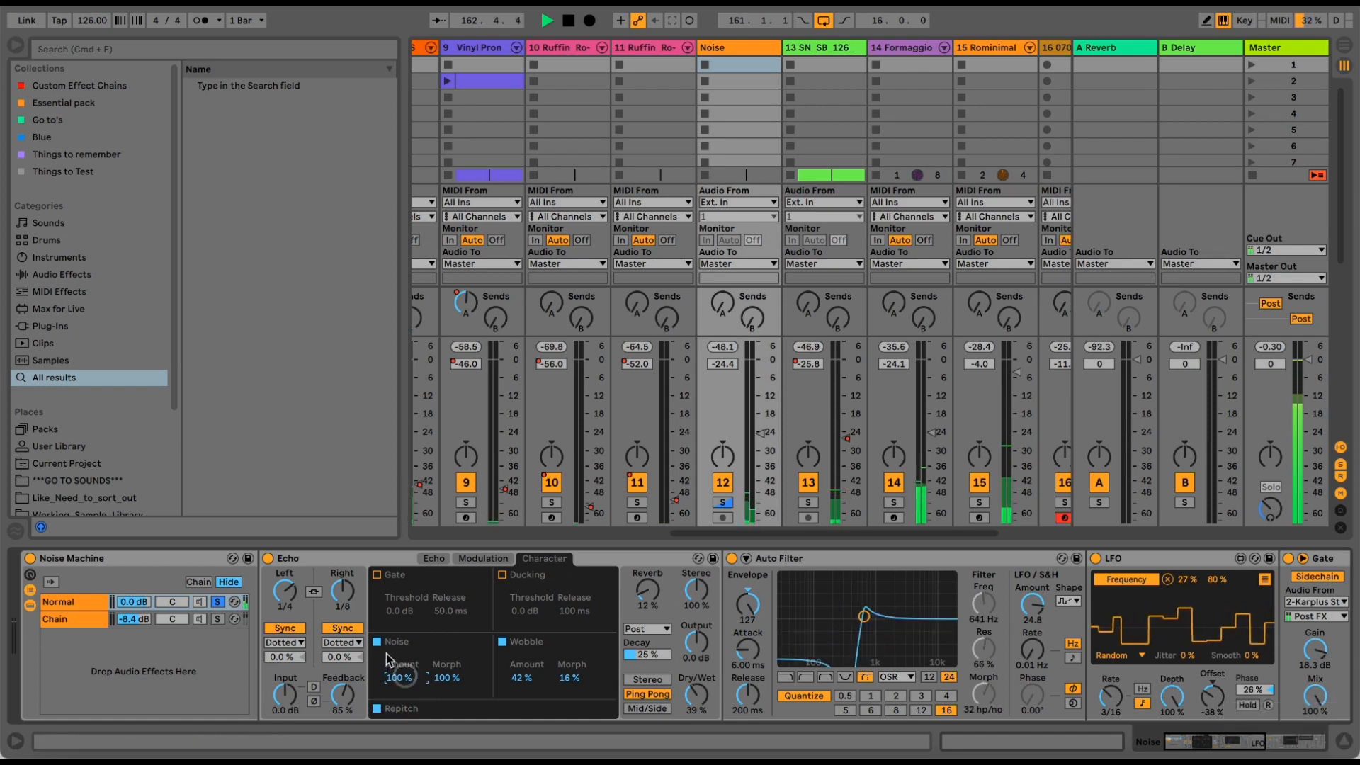
pyautogui.click(377, 643)
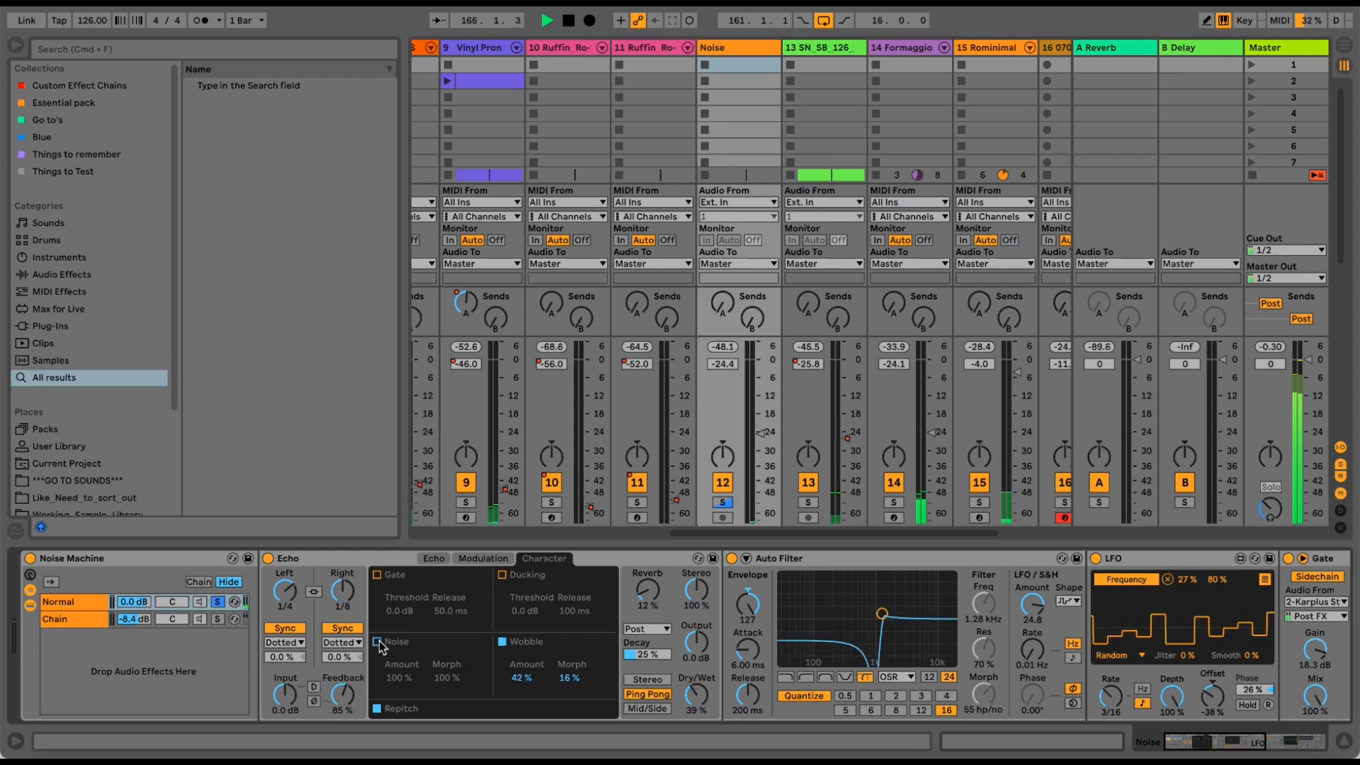
pyautogui.click(377, 642)
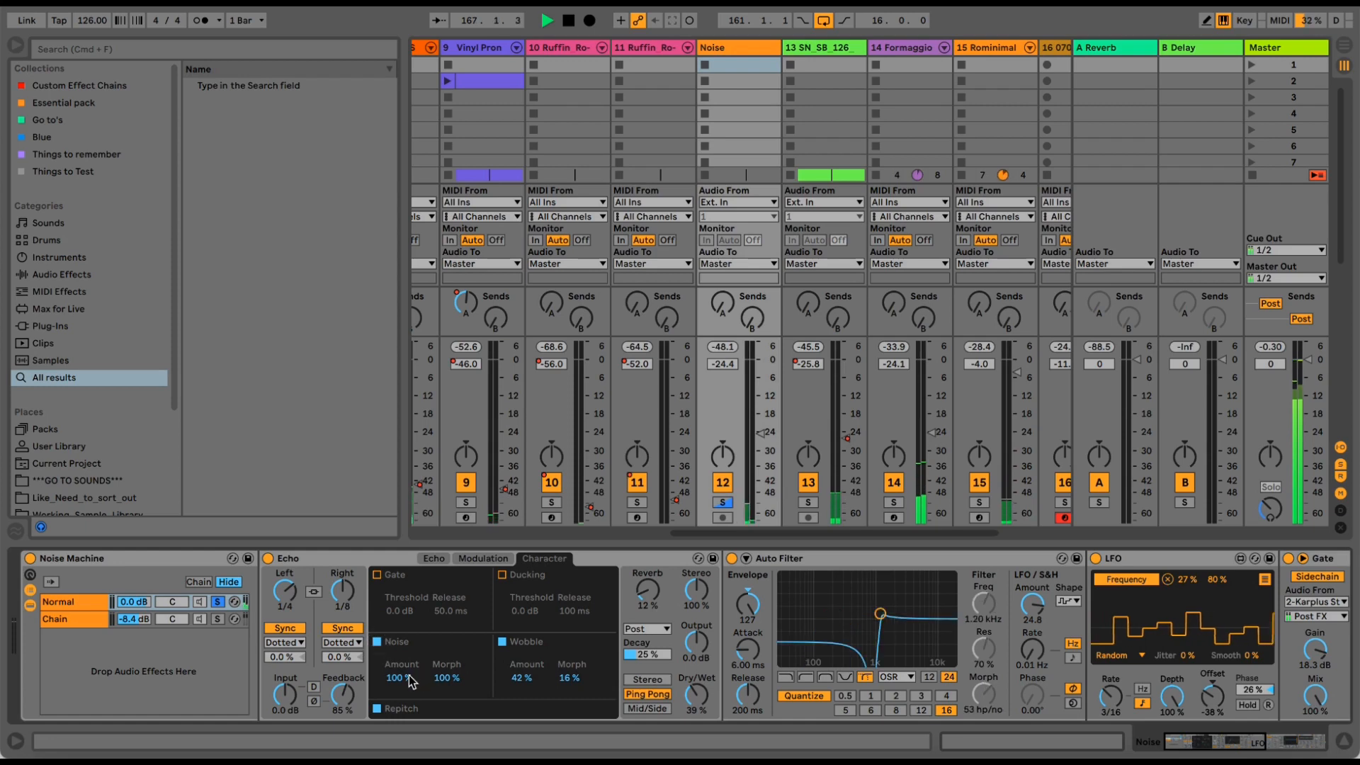
pyautogui.press('space')
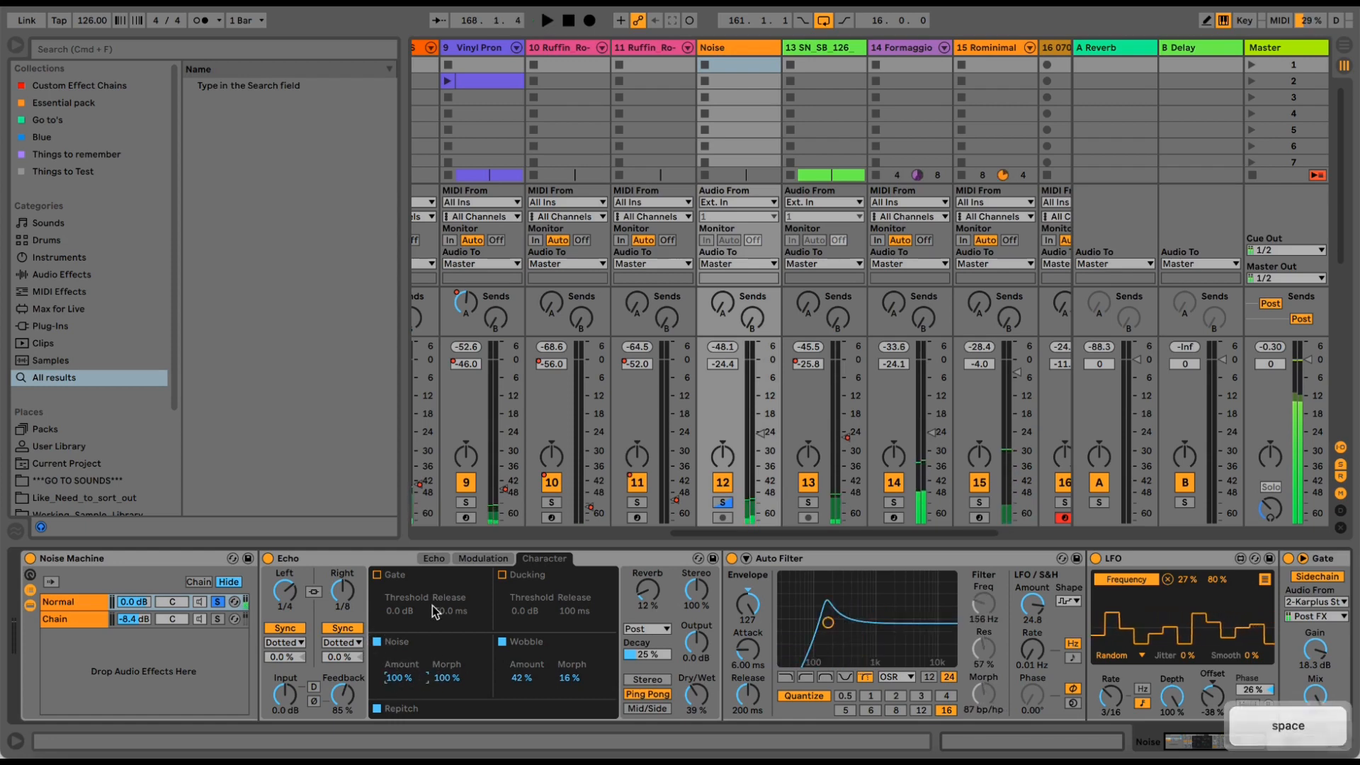
# - Insert a new audio track after the Noise track and load the Echo effect onto it
pyautogui.click(755, 51)
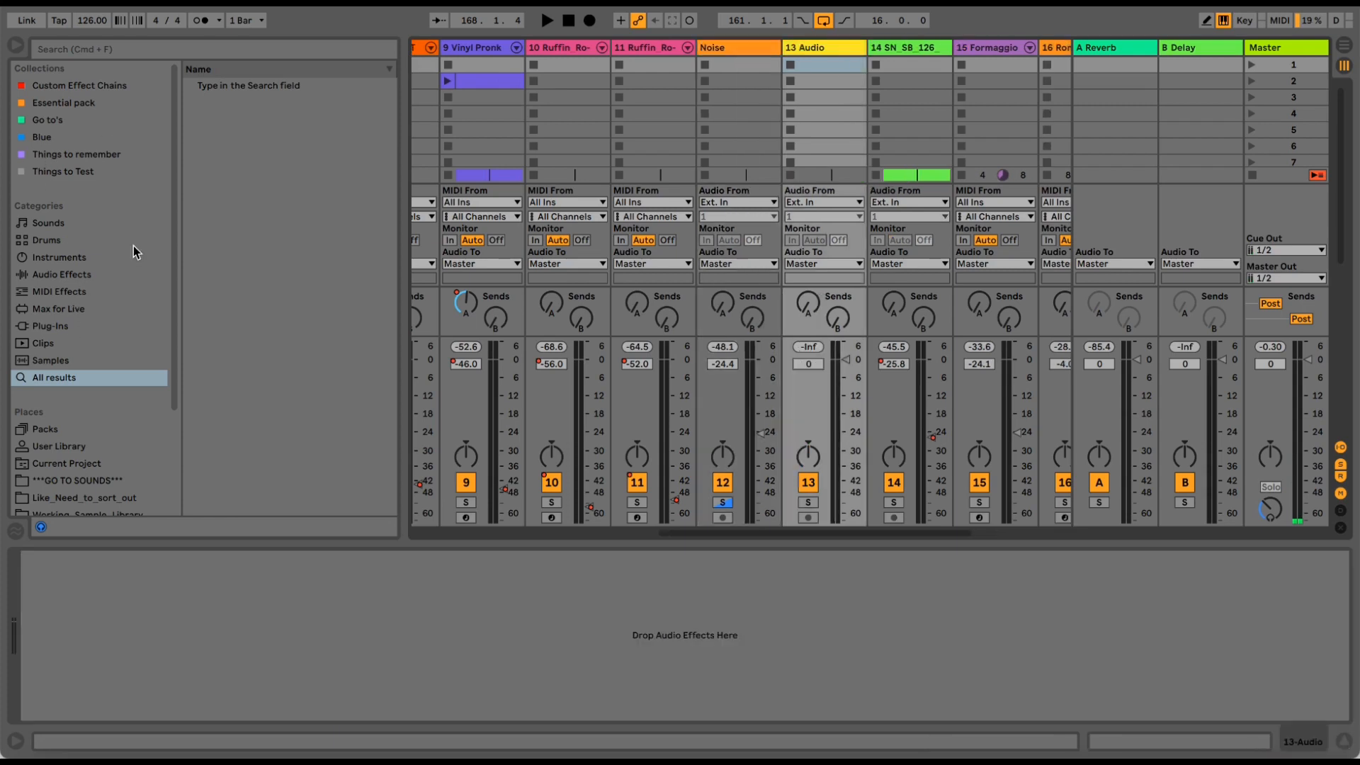
pyautogui.click(238, 45)
pyautogui.write('echo')
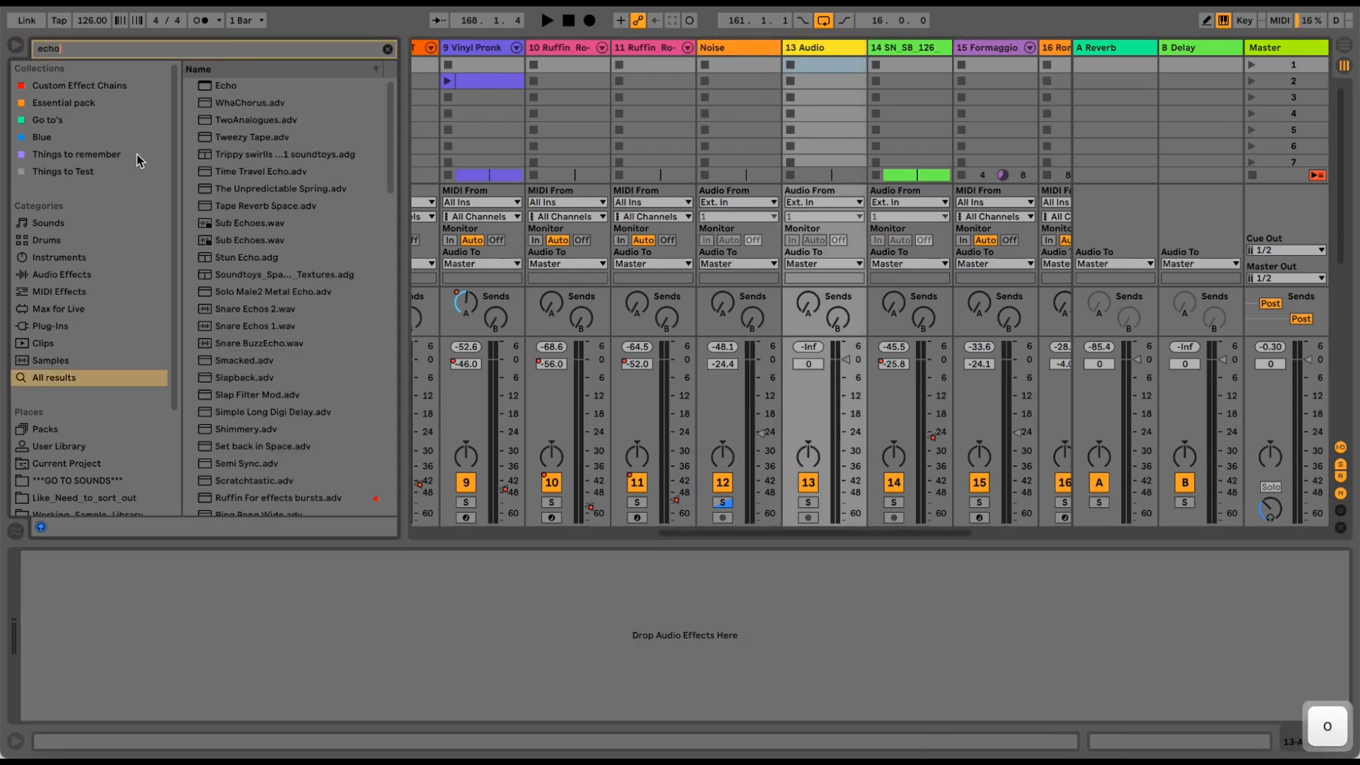
pyautogui.moveTo(236, 88); pyautogui.dragTo(819, 50)
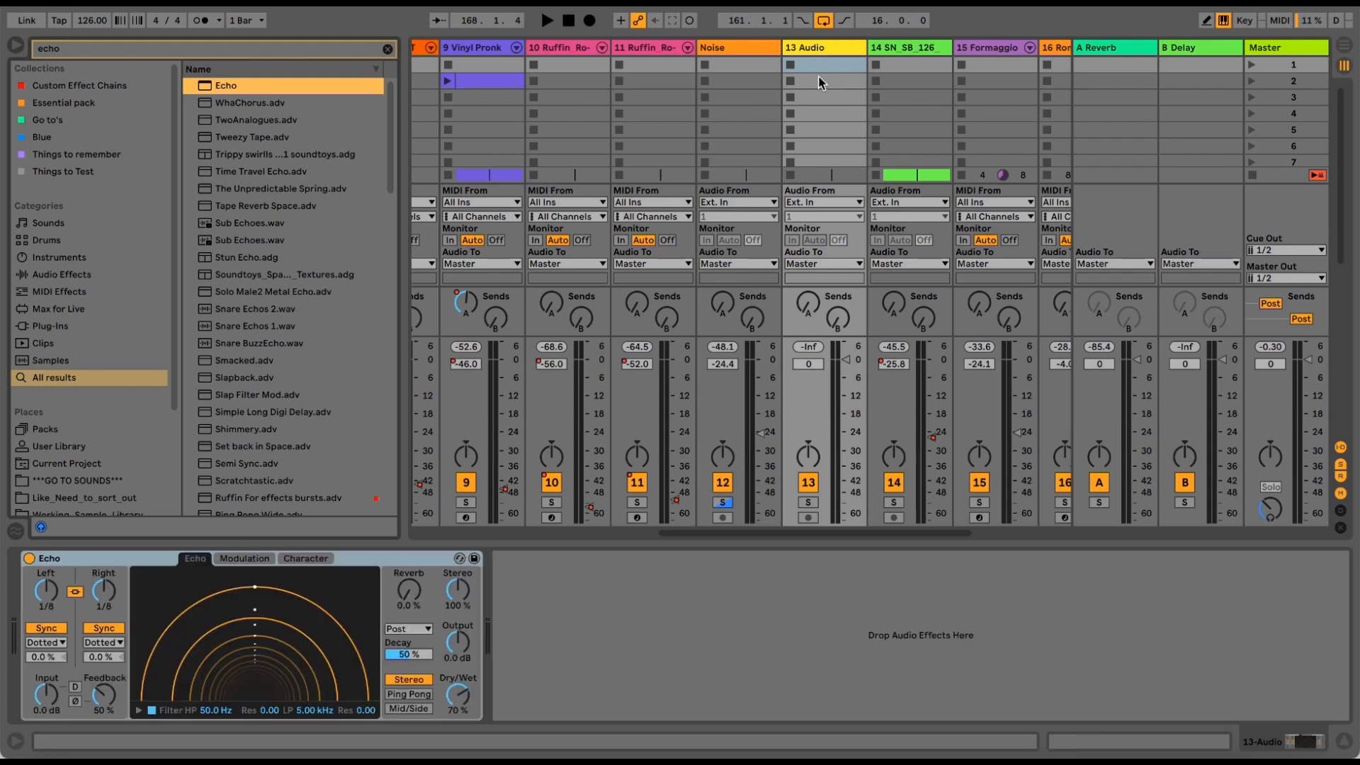
# - Enable the noise in the new track's Echo and set its Amount to 30%
pyautogui.click(306, 558)
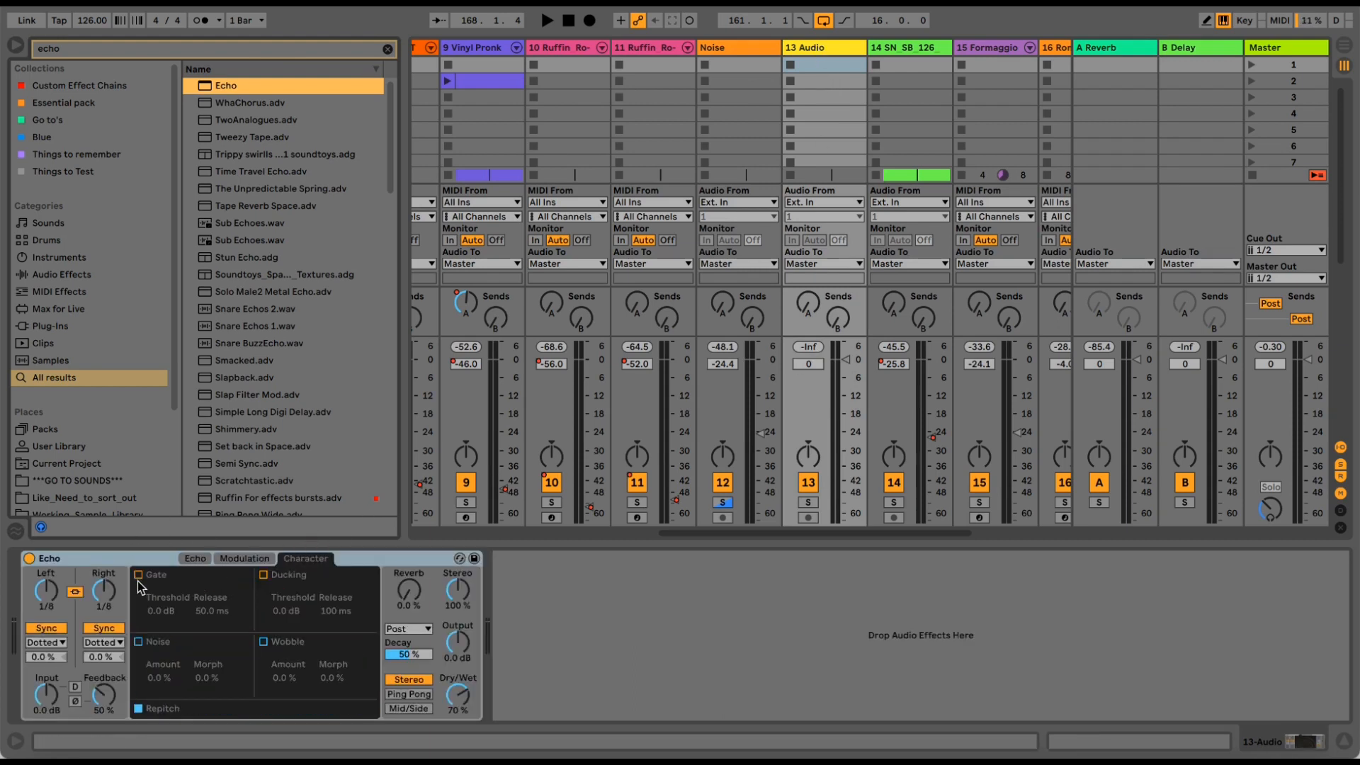
pyautogui.click(139, 641)
pyautogui.moveTo(153, 675); pyautogui.dragTo(152, 675)
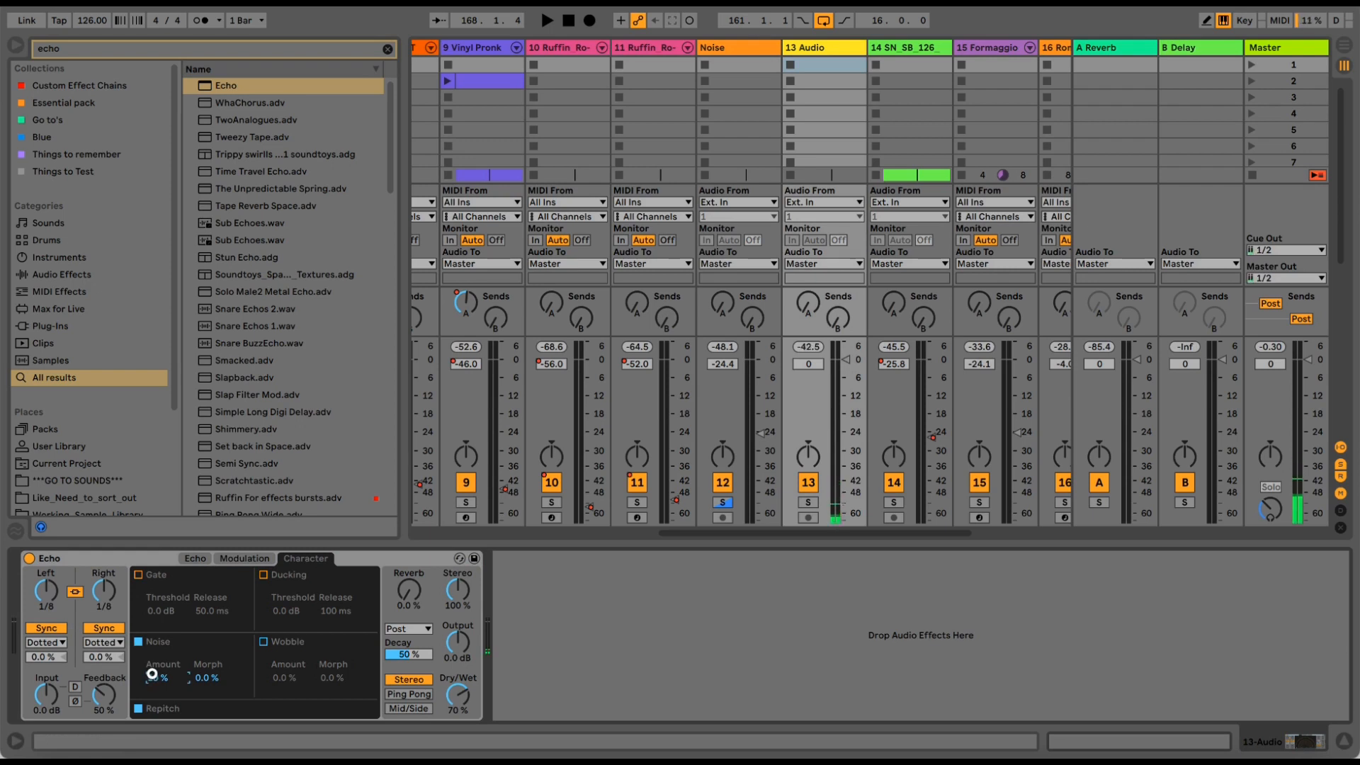
# - Set Echo's Dry/Wet to 66%, try the Stereo and Mid/Side modes, and choose Ping Pong
pyautogui.click(424, 696)
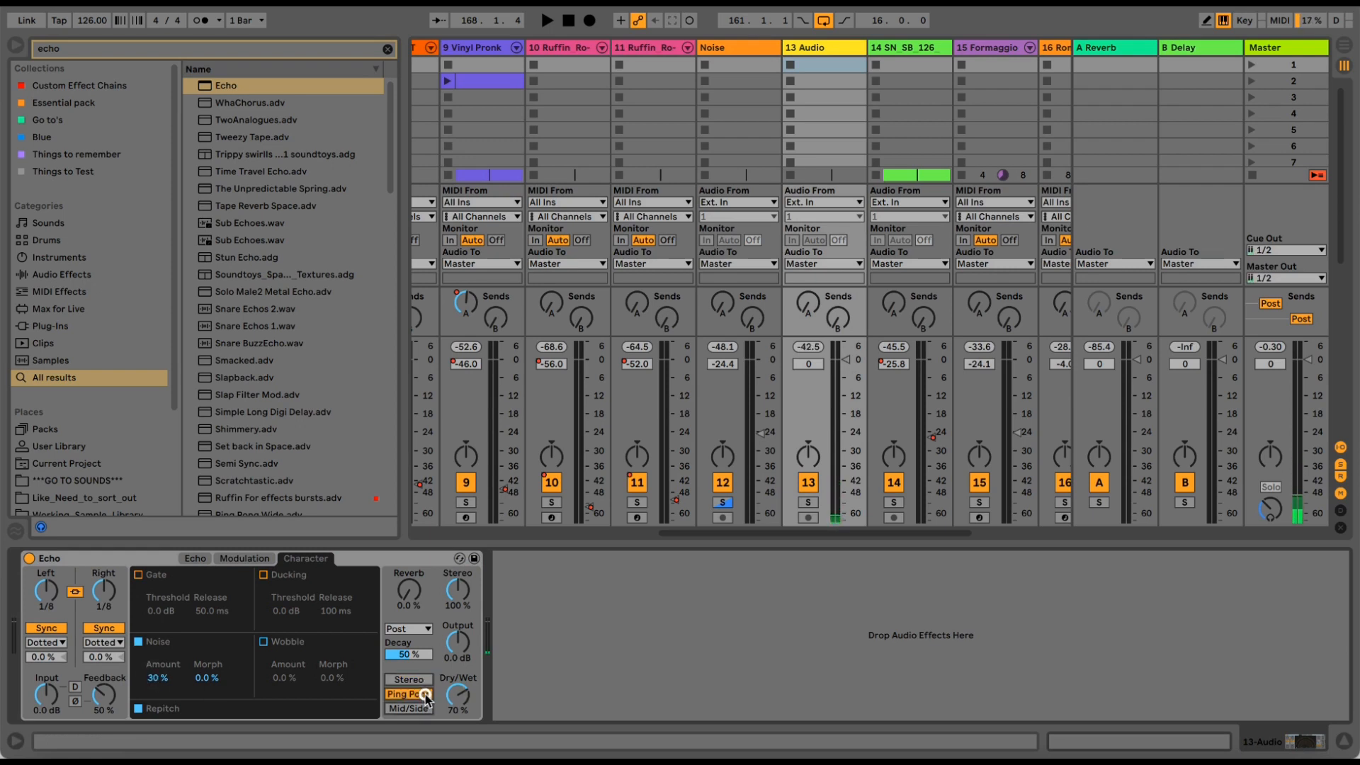
pyautogui.moveTo(447, 697); pyautogui.dragTo(447, 701)
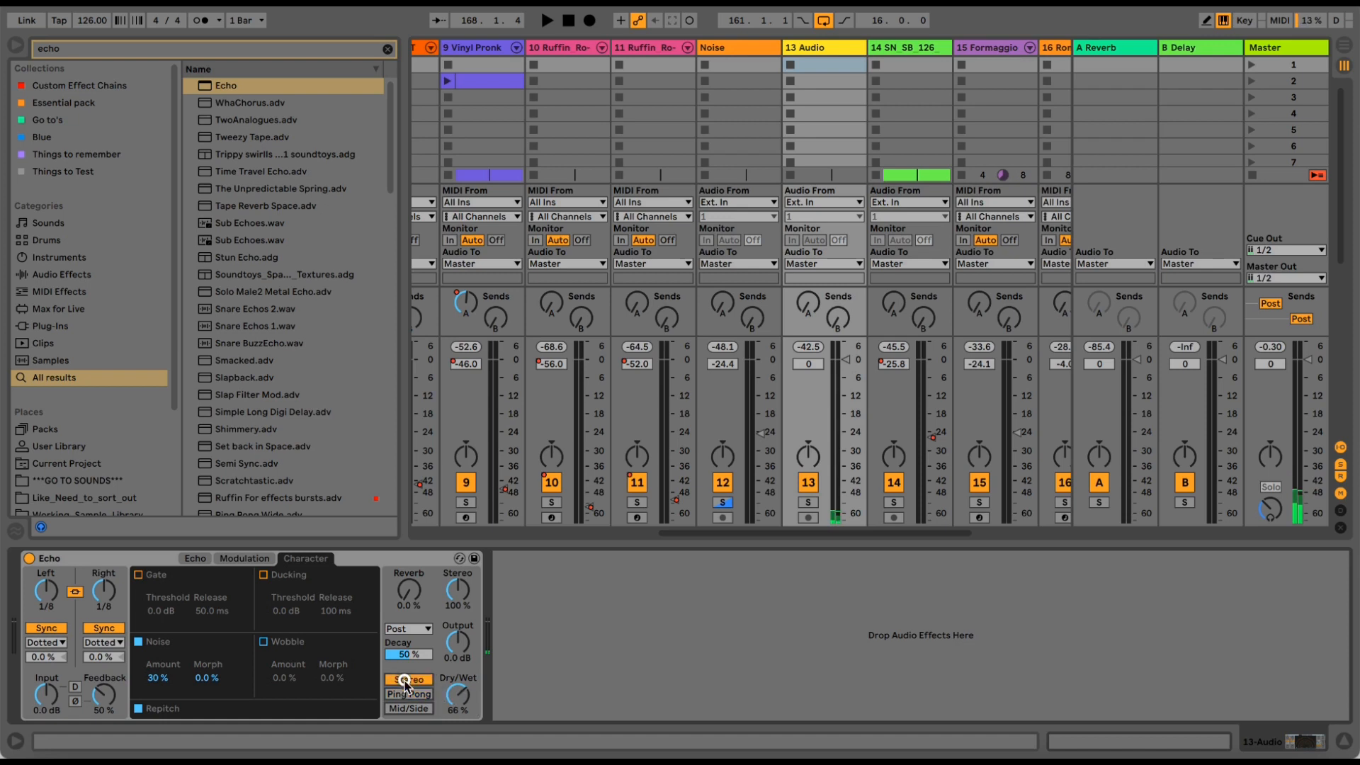
pyautogui.click(406, 708)
pyautogui.click(408, 694)
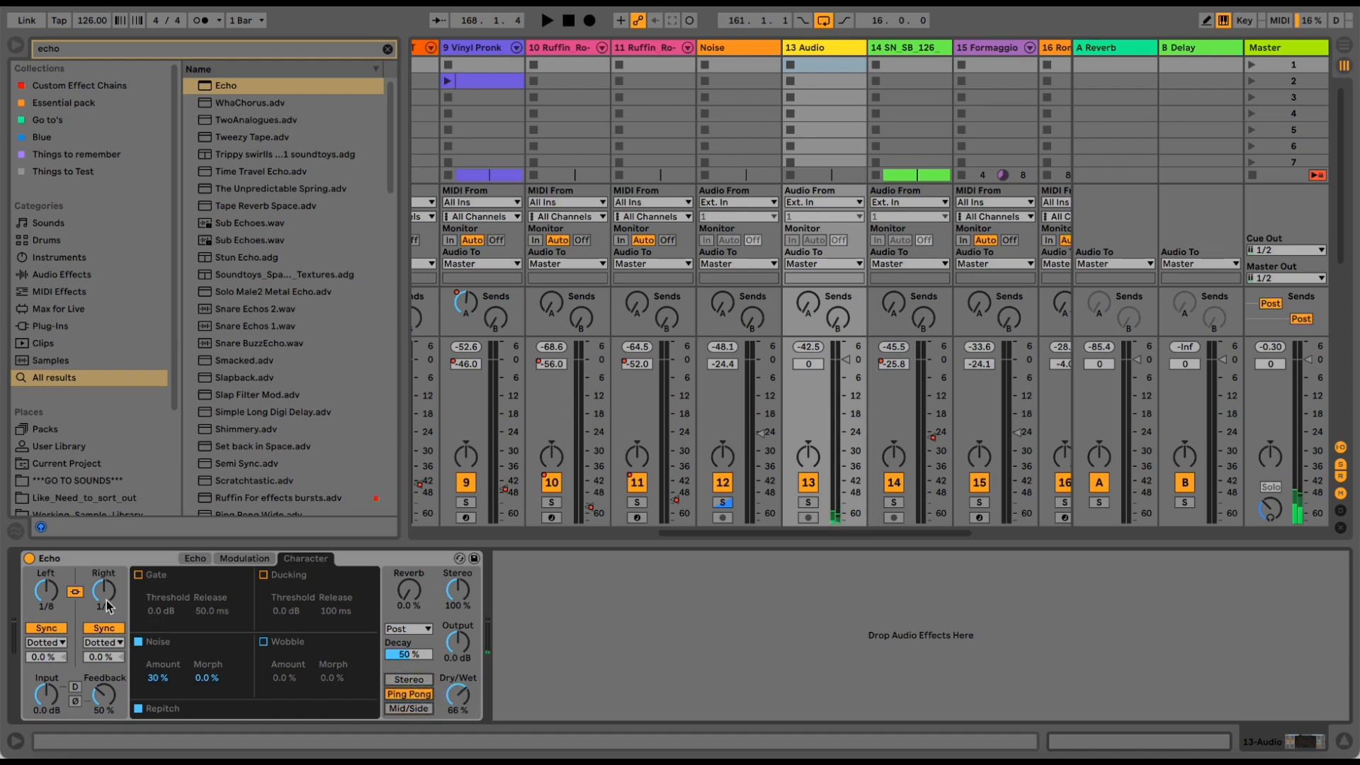
# - Unlink Echo's left and right delays, with the left in Time mode at 141 ms and the right synced to 1/4
pyautogui.click(101, 628)
pyautogui.click(73, 590)
pyautogui.moveTo(95, 588); pyautogui.dragTo(106, 595)
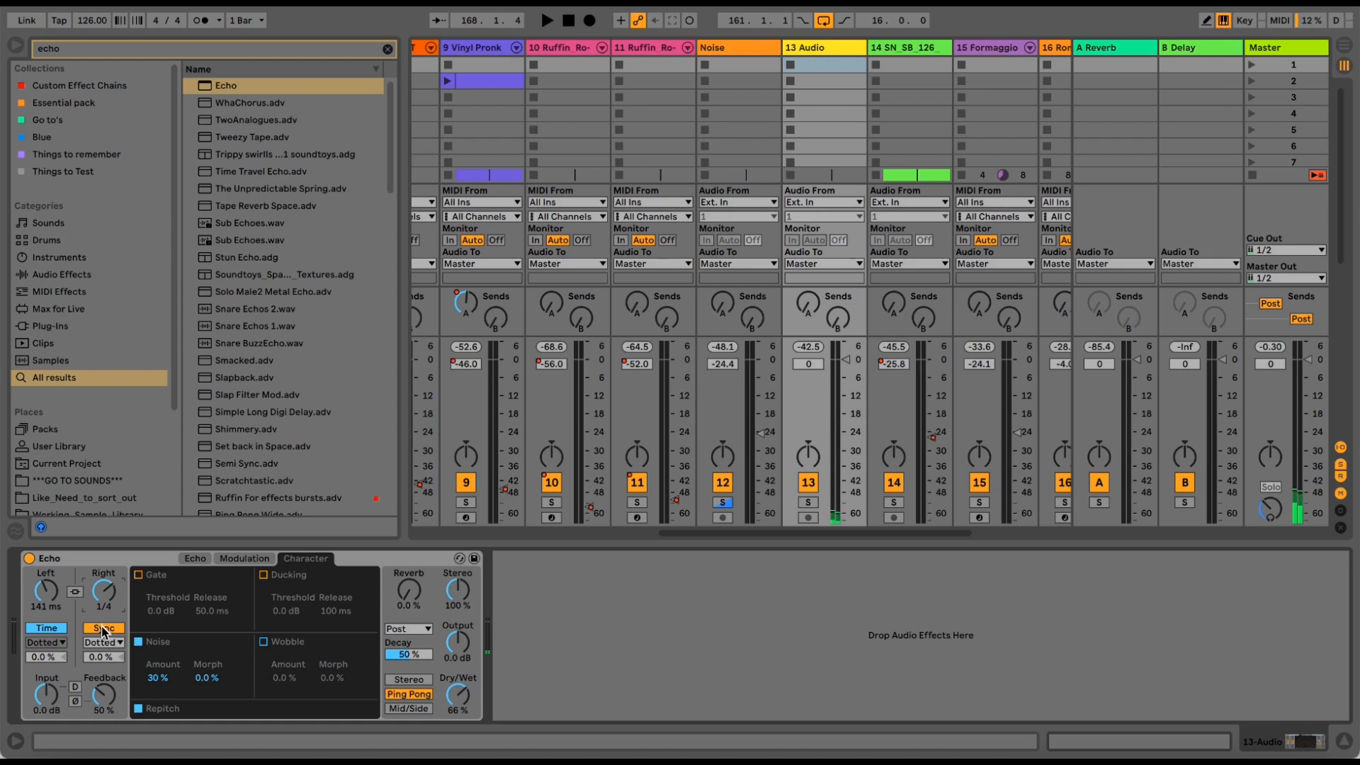
# - Set Echo's Feedback to 39%, the noise Amount to 31% and its Morph to 41%
pyautogui.moveTo(103, 696); pyautogui.dragTo(104, 698)
pyautogui.moveTo(202, 677); pyautogui.dragTo(201, 617)
pyautogui.click(200, 672)
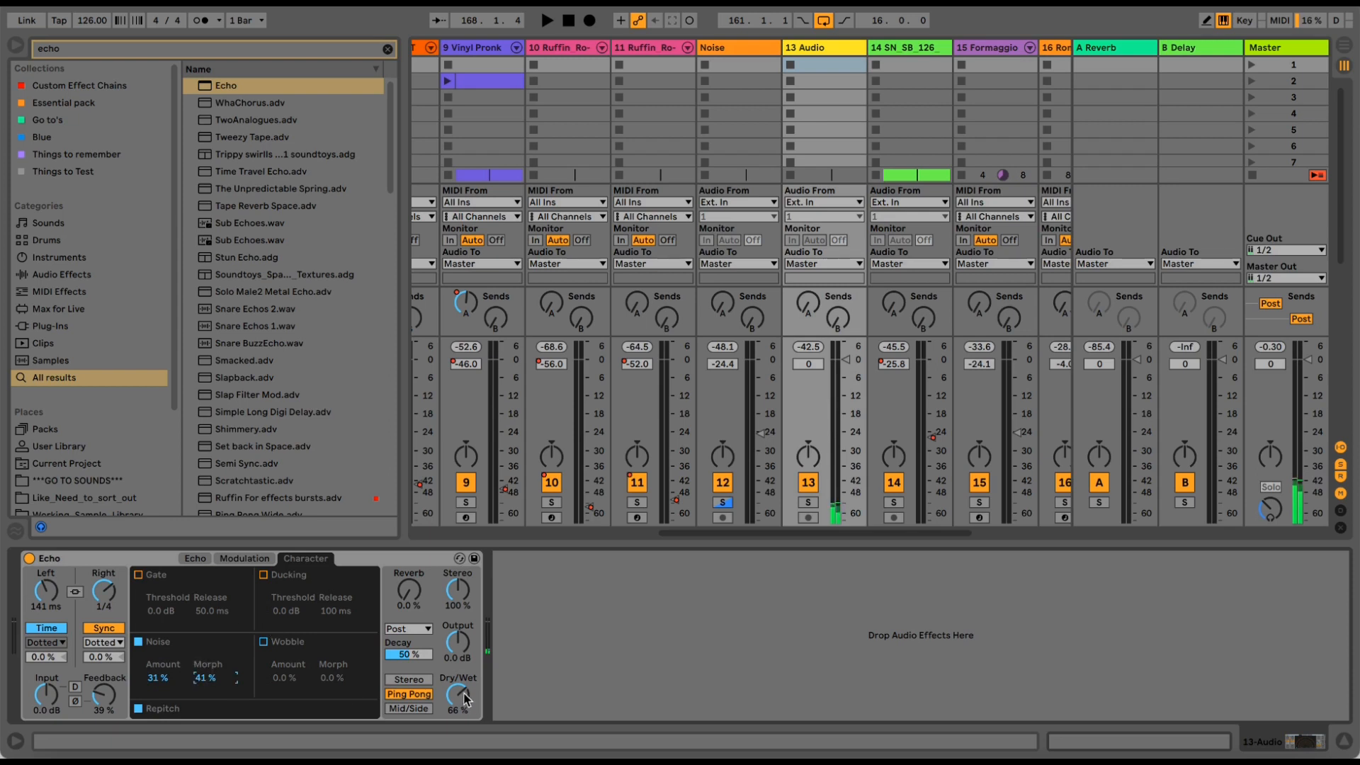
# - Set Echo's Dry/Wet to 70%, its reverb Decay to 16% and its Reverb amount to 59%
pyautogui.moveTo(466, 700); pyautogui.dragTo(466, 695)
pyautogui.moveTo(402, 655); pyautogui.dragTo(404, 655)
pyautogui.moveTo(415, 602); pyautogui.dragTo(414, 581)
# - Add a Gate after Echo and sidechain it from 2-Karplus Strong Bass Machine Preset 01
pyautogui.click(388, 50)
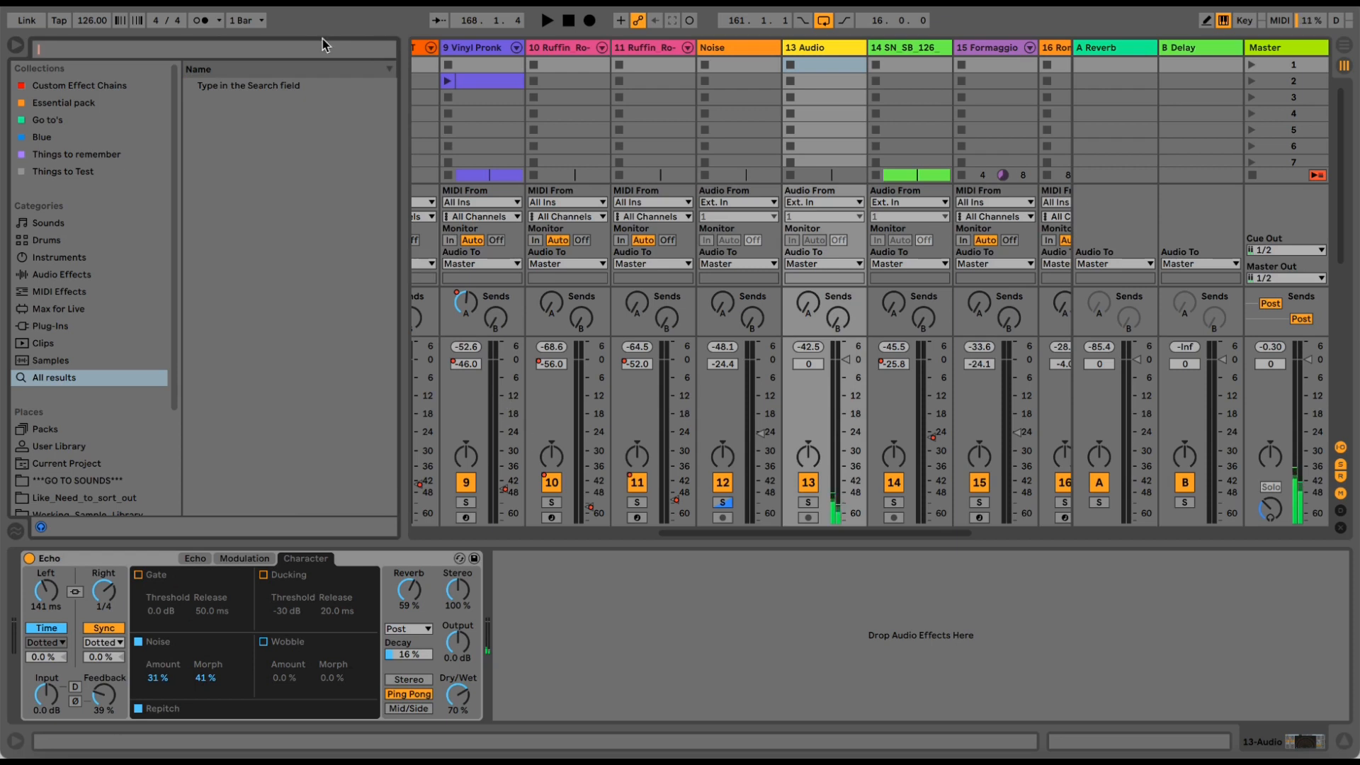
pyautogui.write('gate')
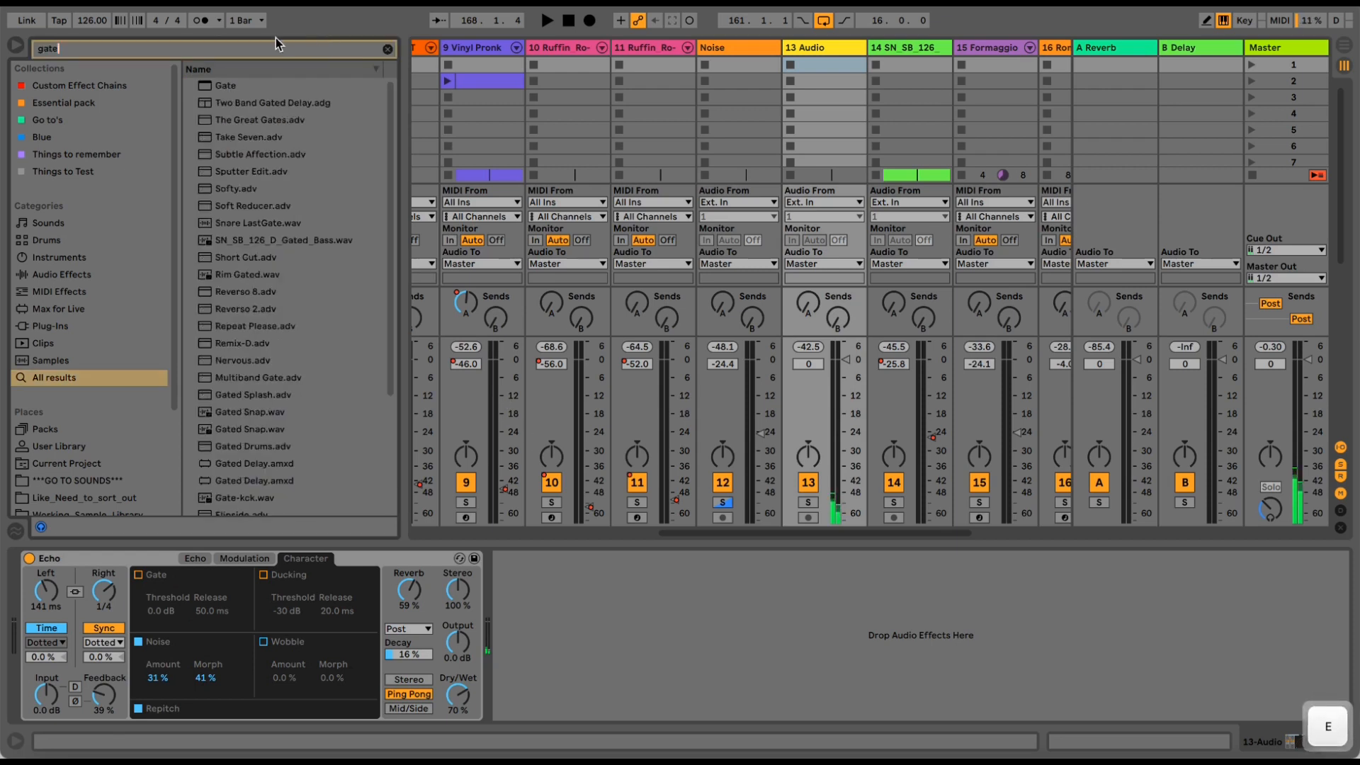
pyautogui.moveTo(232, 90); pyautogui.dragTo(532, 615)
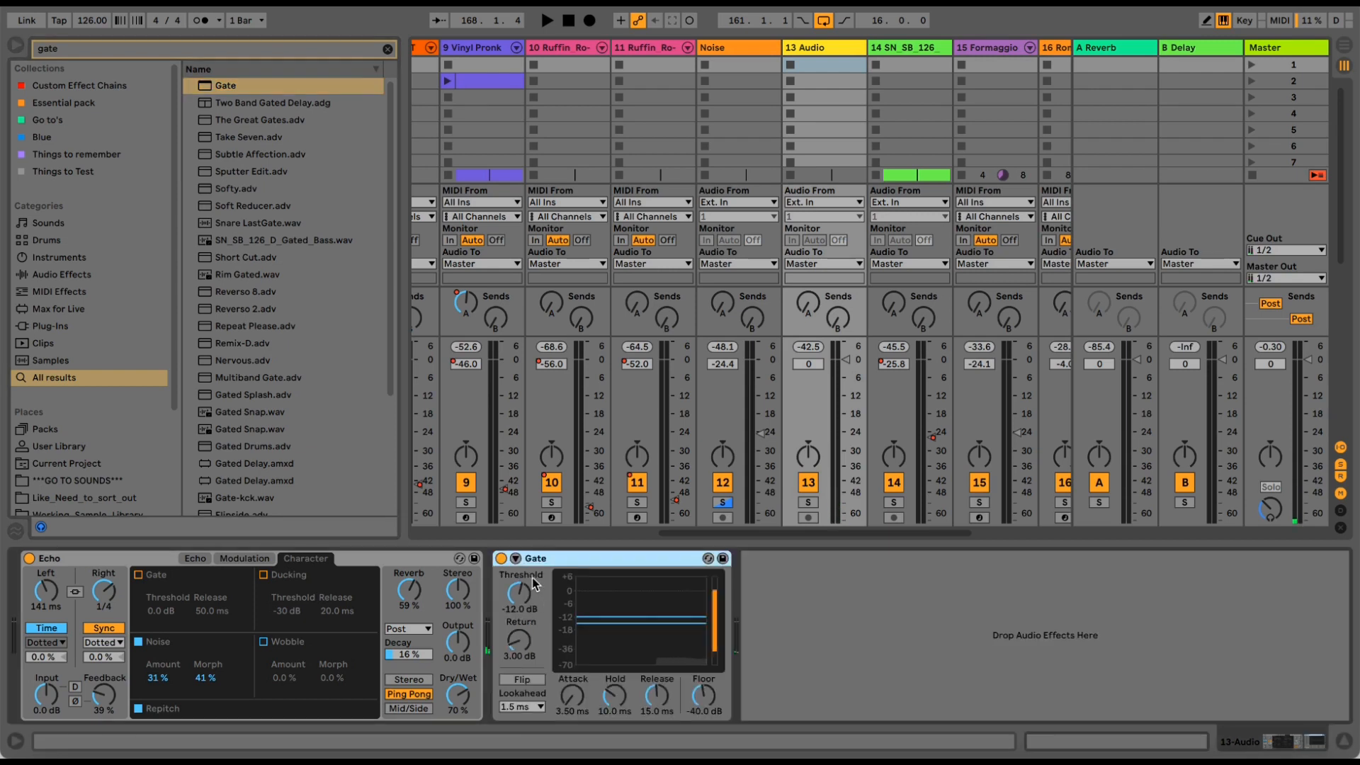
pyautogui.click(516, 559)
pyautogui.click(533, 602)
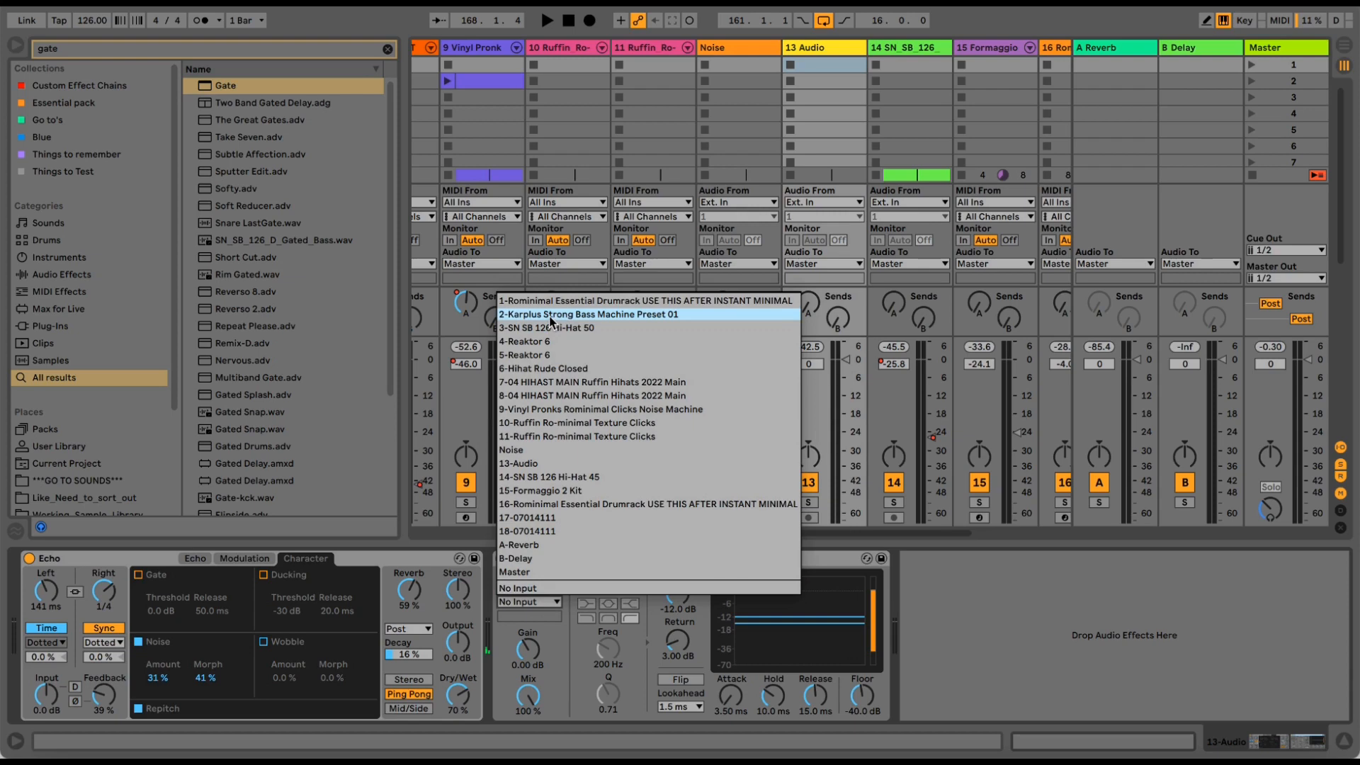
pyautogui.click(695, 313)
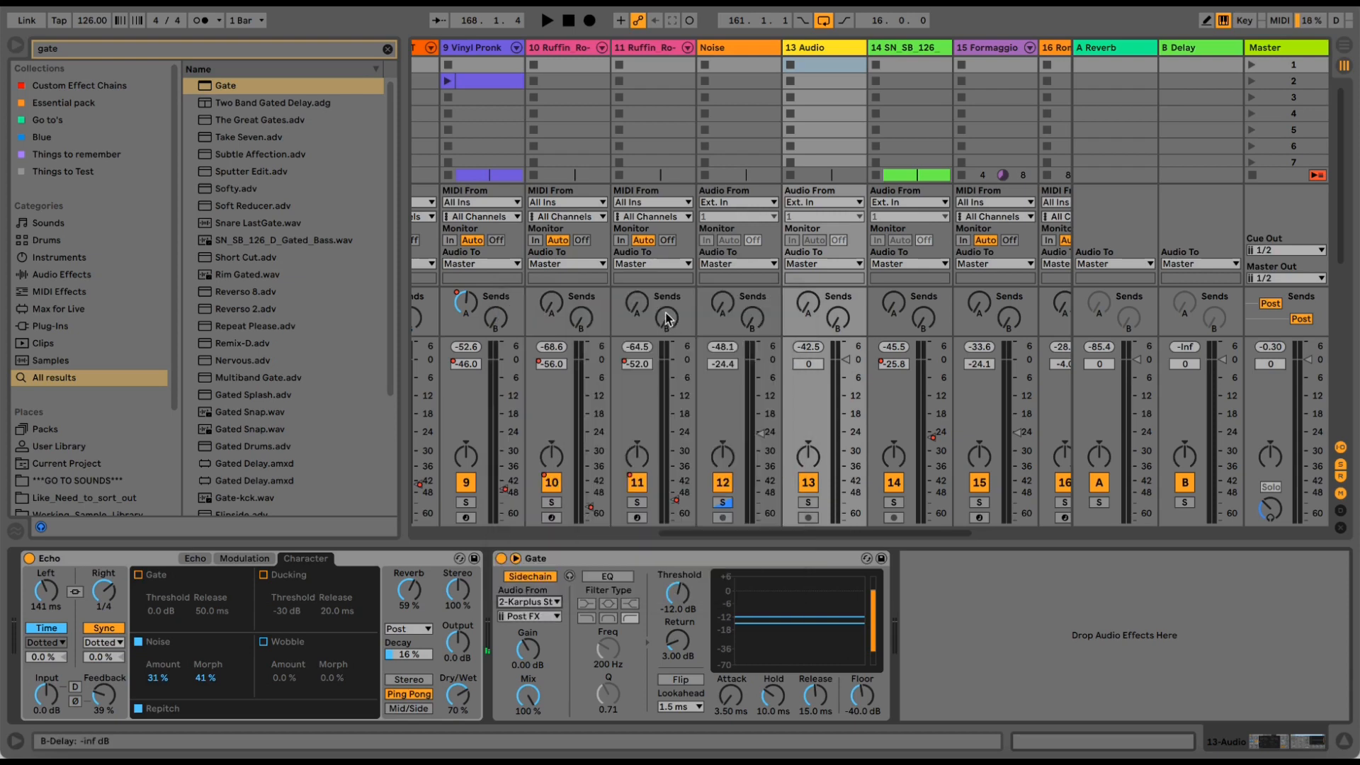
# - Solo the 2 Karplus bass track alongside the two noise tracks and start playback
pyautogui.moveTo(692, 534); pyautogui.dragTo(441, 527)
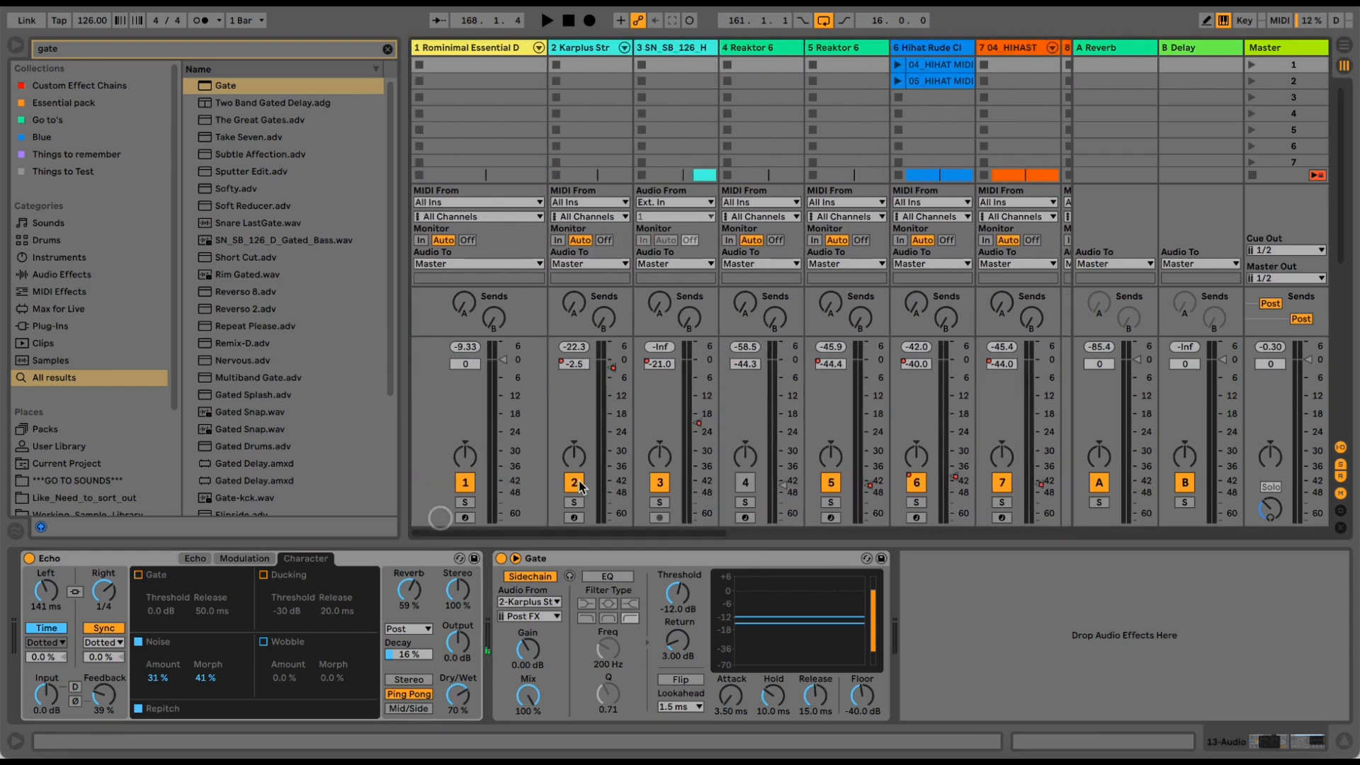
pyautogui.click(575, 502)
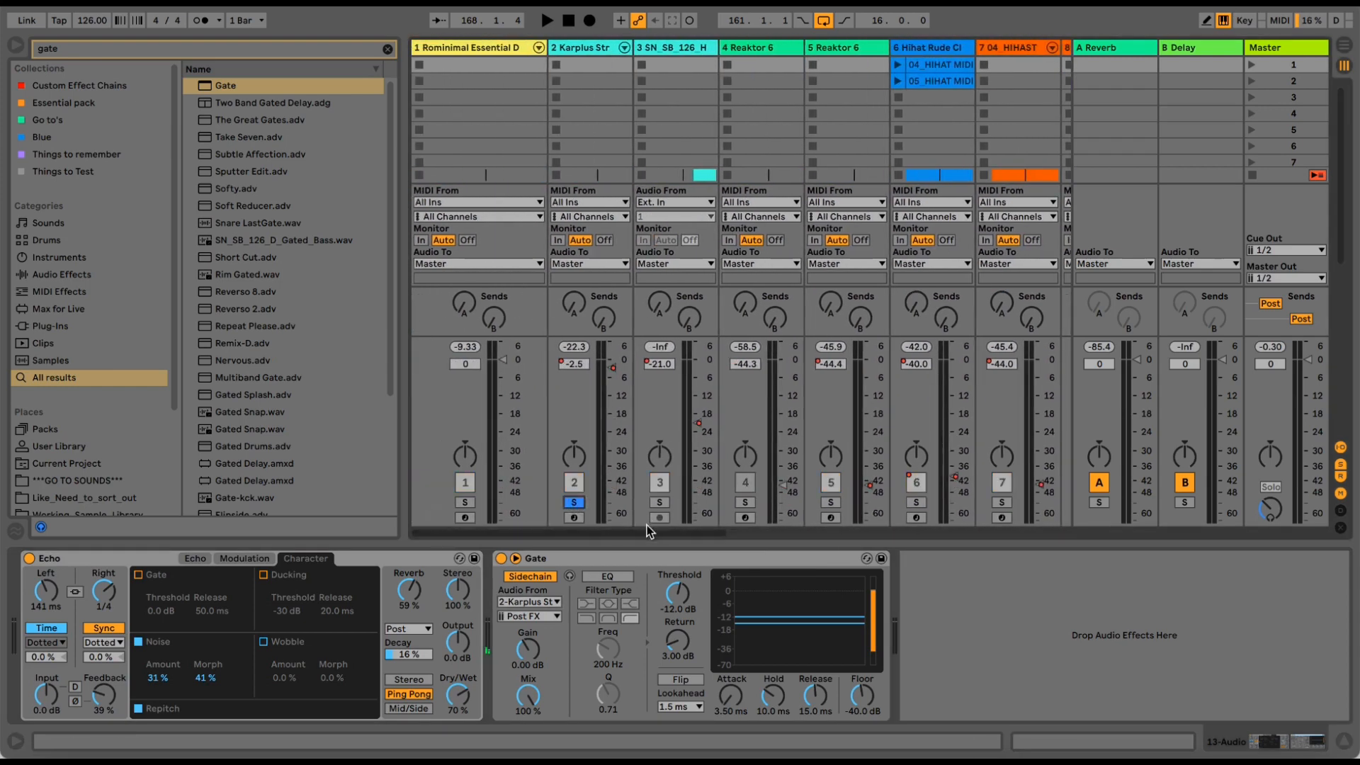
pyautogui.moveTo(690, 534); pyautogui.dragTo(861, 540)
pyautogui.press('space')
# - Set the Gate's Threshold to -26.1 dB and its Attack to 32.2 ms during playback
pyautogui.moveTo(685, 592); pyautogui.dragTo(684, 588)
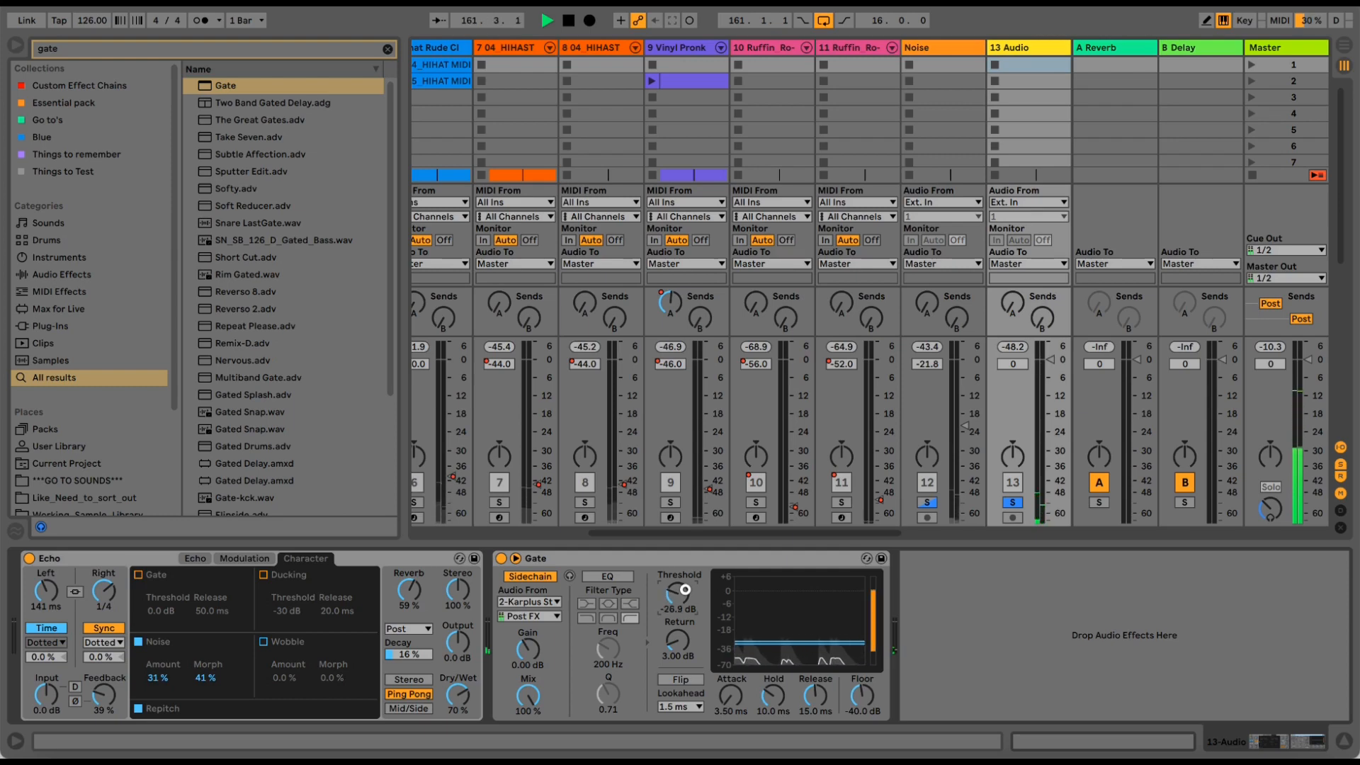
pyautogui.moveTo(685, 589); pyautogui.dragTo(684, 589)
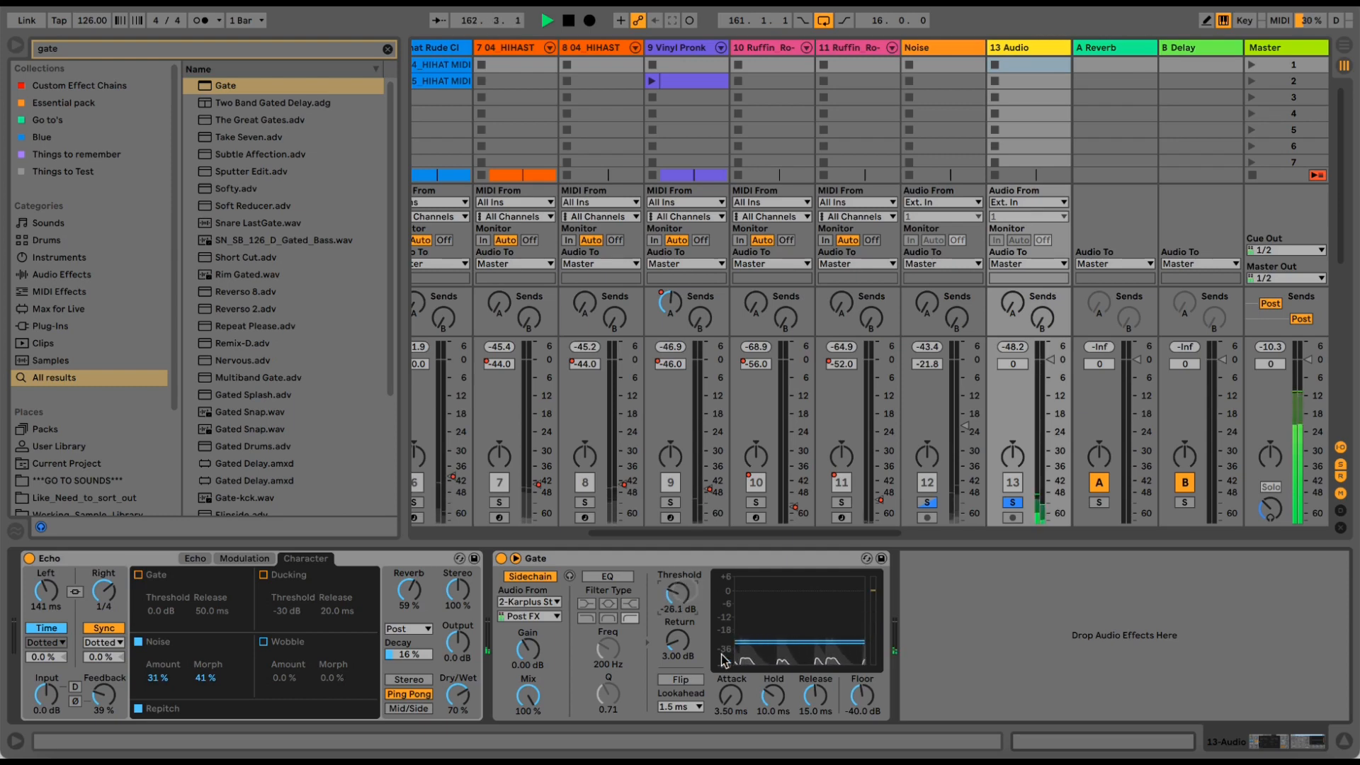
pyautogui.moveTo(728, 705); pyautogui.dragTo(728, 694)
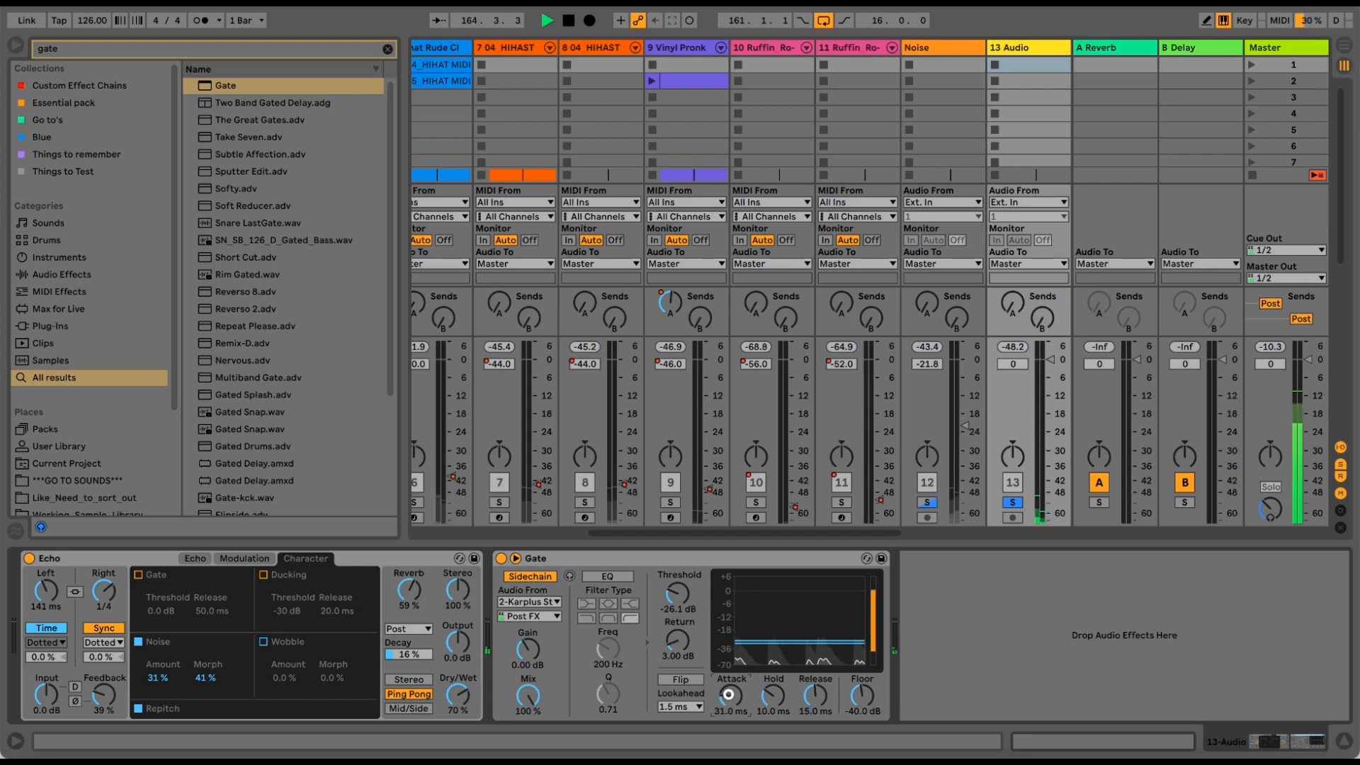
pyautogui.moveTo(728, 694); pyautogui.dragTo(728, 694)
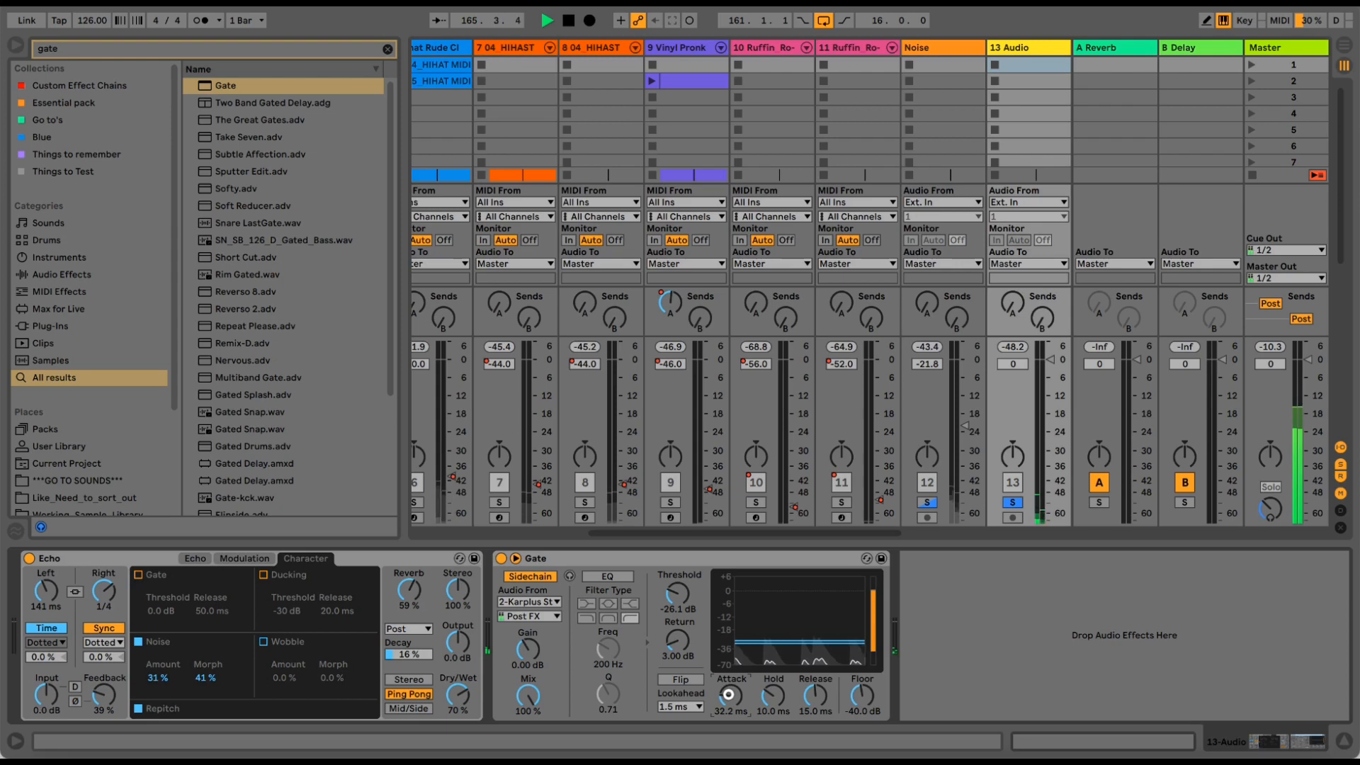
# - Try Echo at 100% Dry/Wet in Stereo mode, return to Ping Pong and set Dry/Wet to 89%
pyautogui.moveTo(461, 695); pyautogui.dragTo(461, 687)
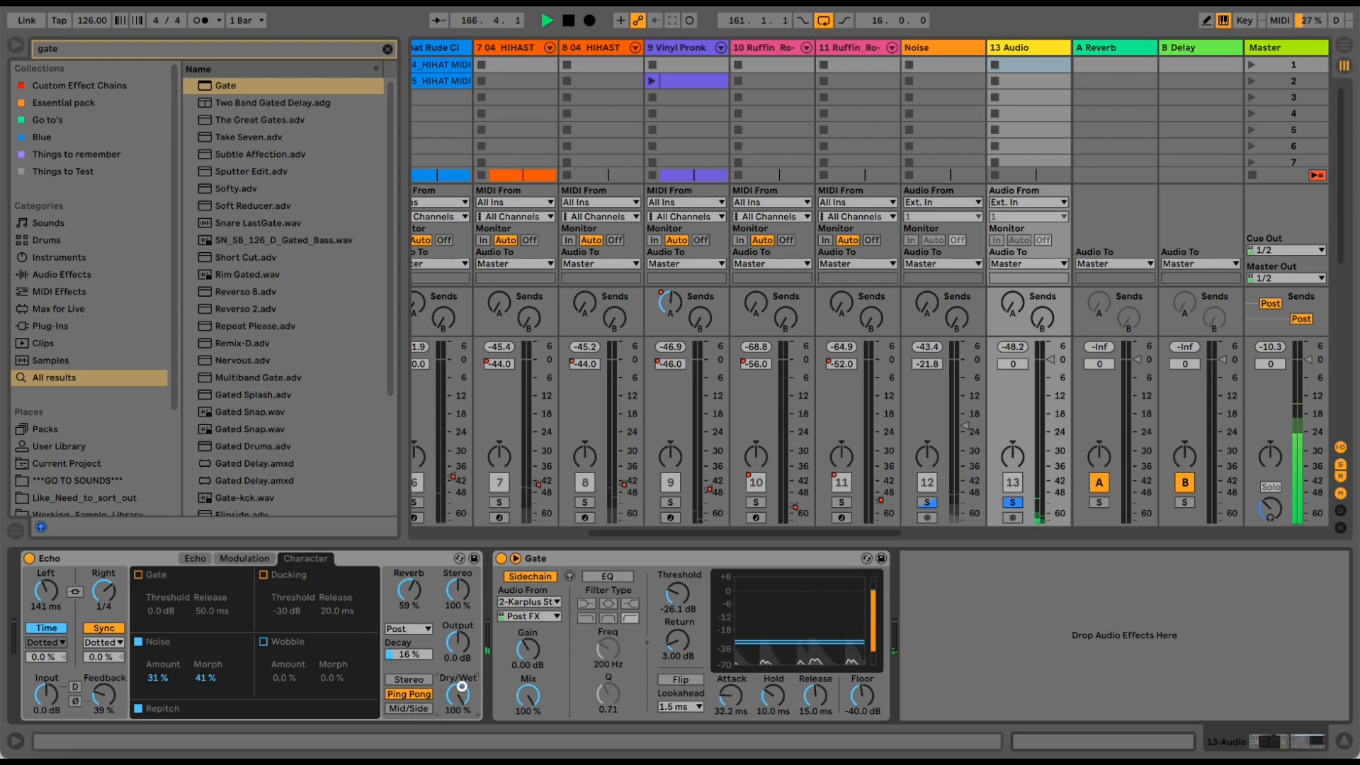
pyautogui.click(419, 679)
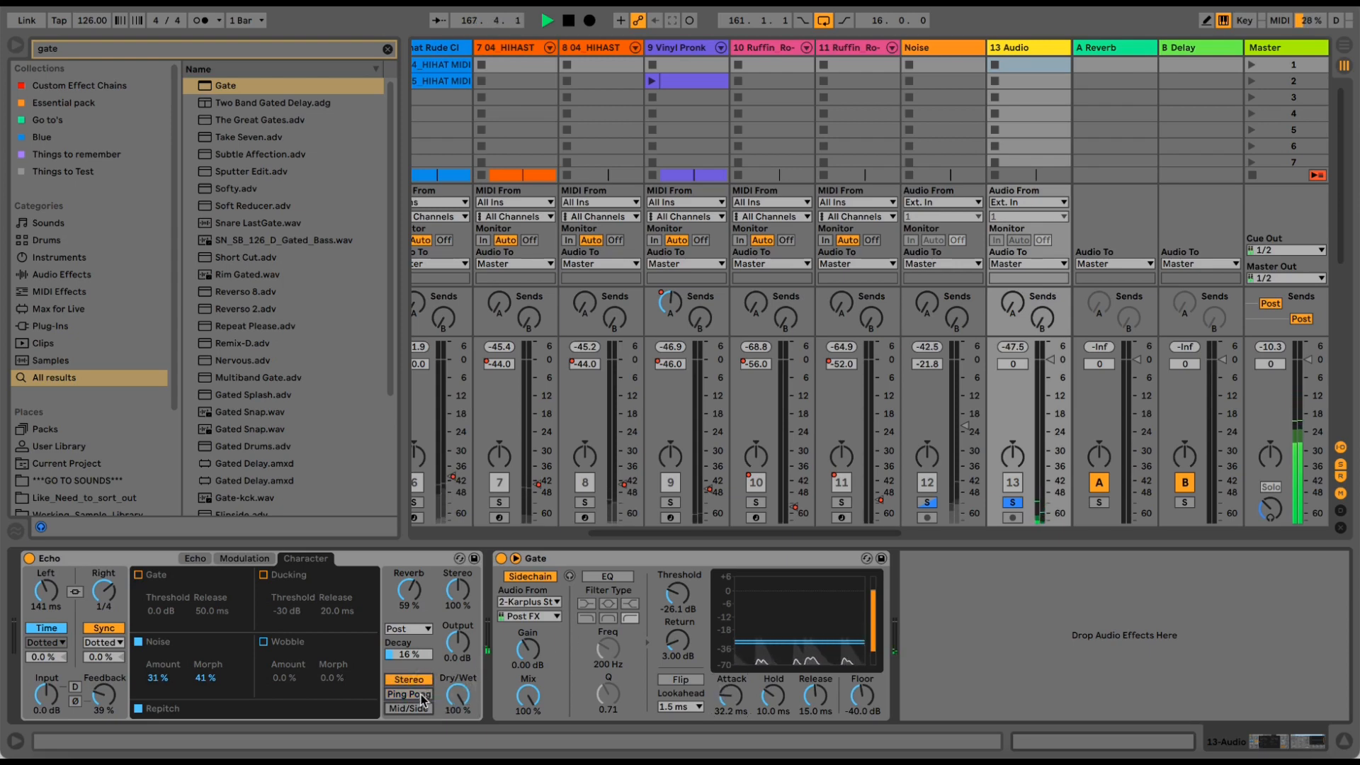
pyautogui.click(421, 695)
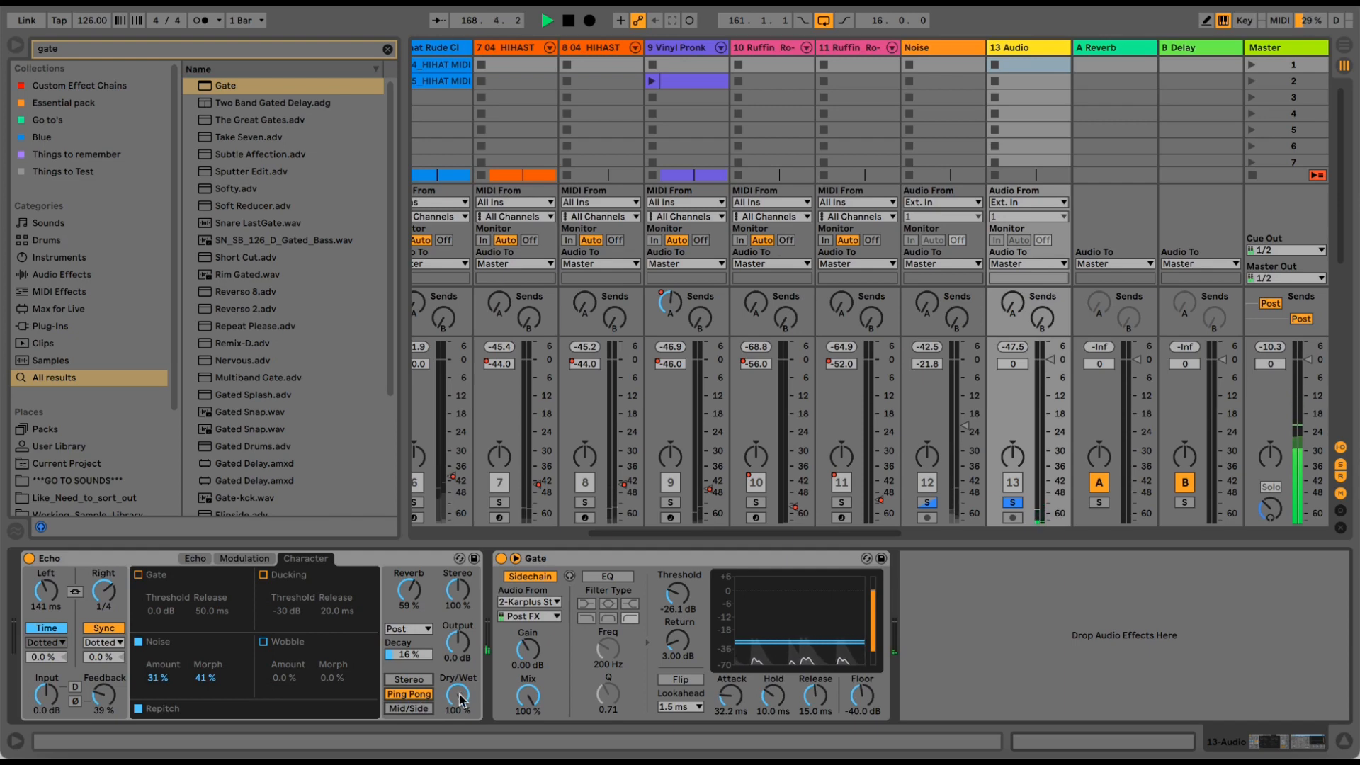
pyautogui.moveTo(459, 697); pyautogui.dragTo(459, 707)
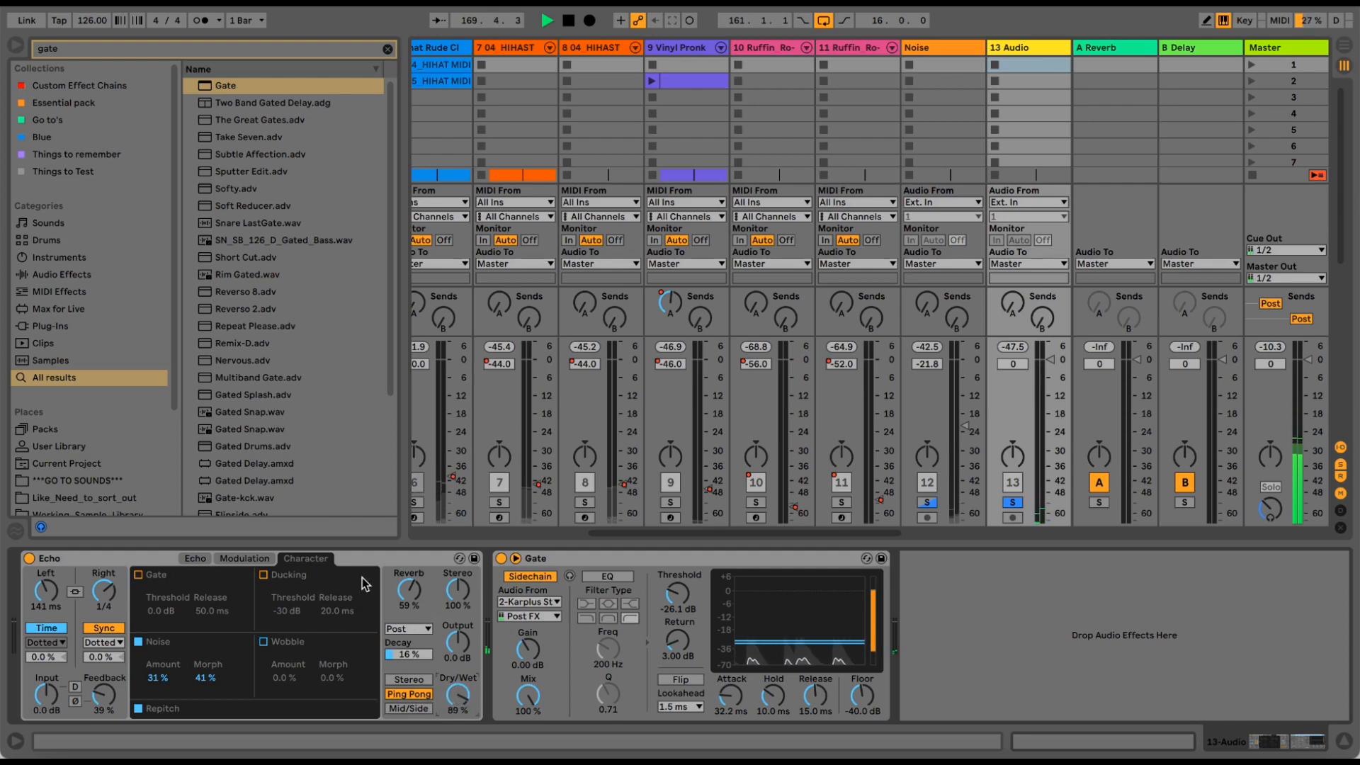
# - Try Echo's right delay at 1/2, return it to 1/4, and set Dry/Wet to 72% with playback stopped
pyautogui.click(100, 590)
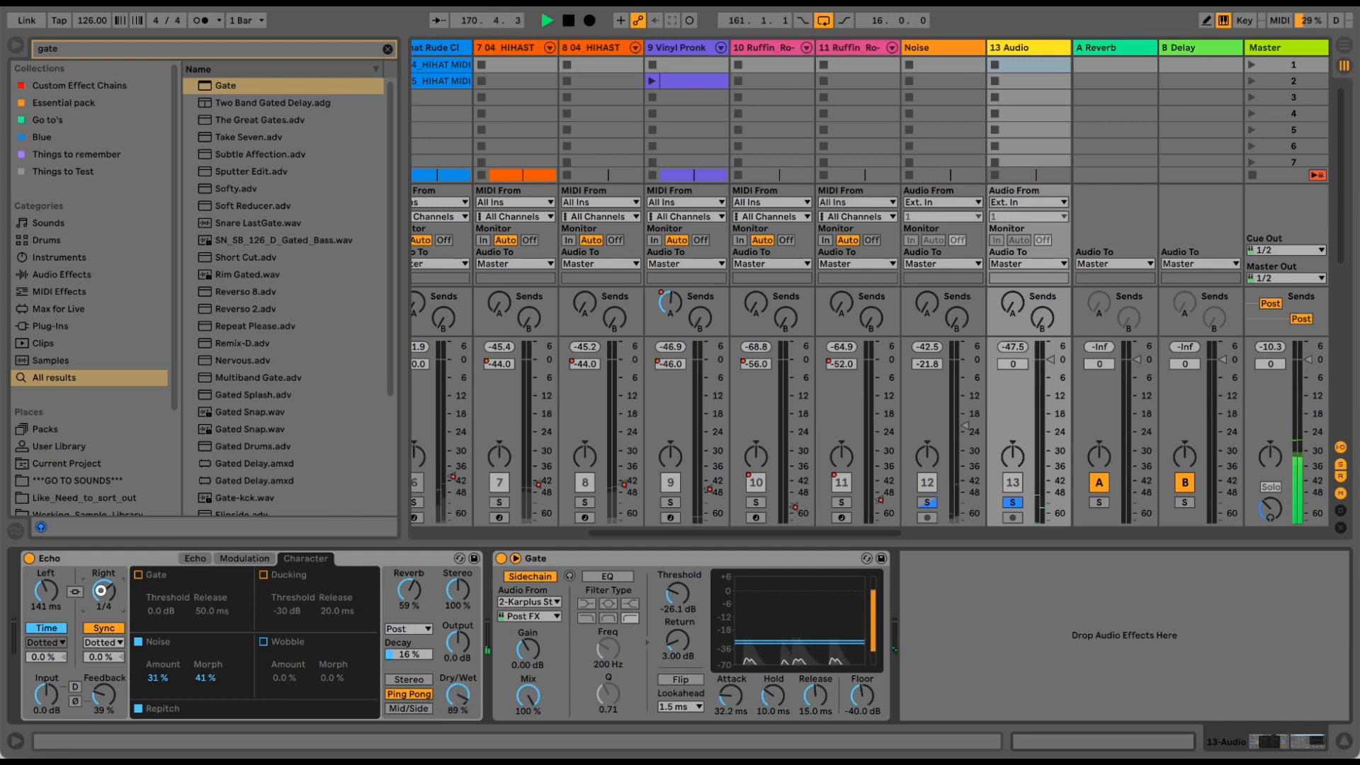
pyautogui.scroll(2, 100, 590)
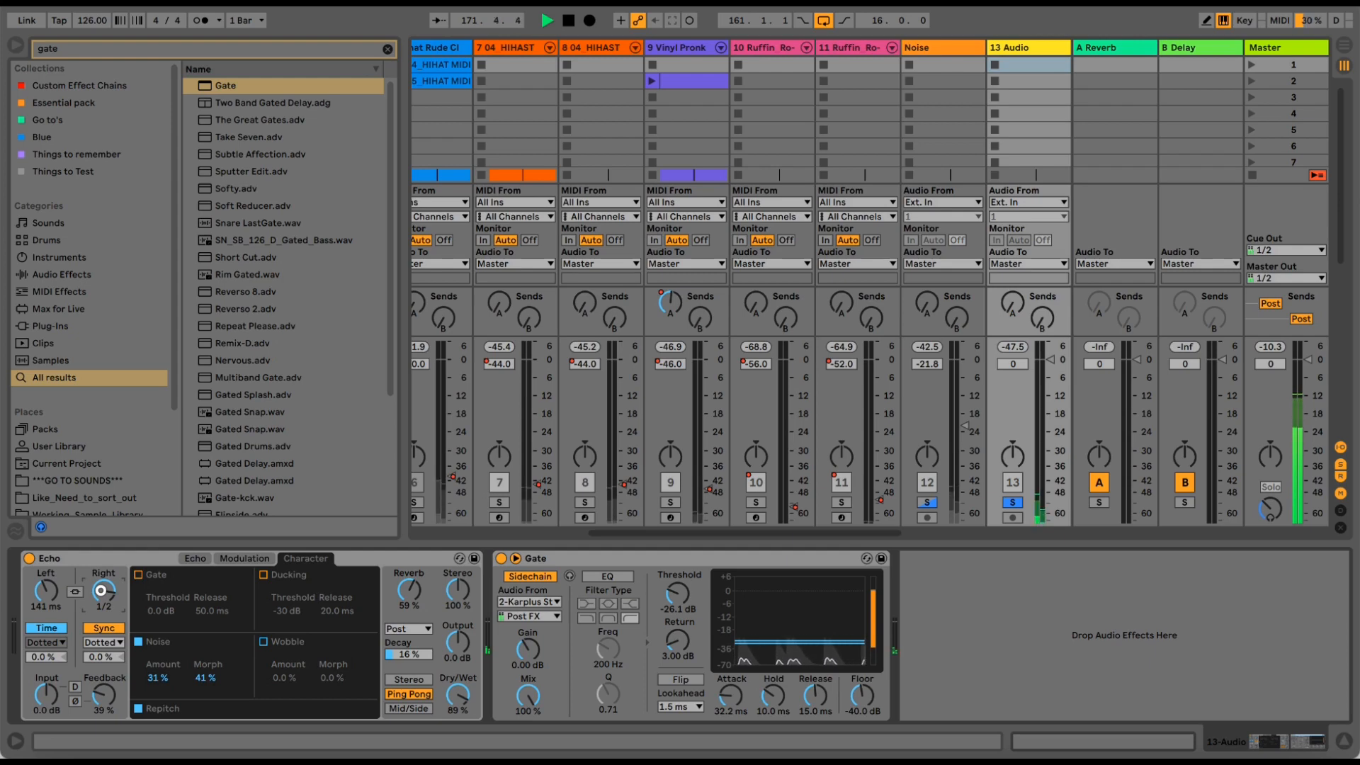
pyautogui.scroll(-2, 101, 590)
pyautogui.press('space')
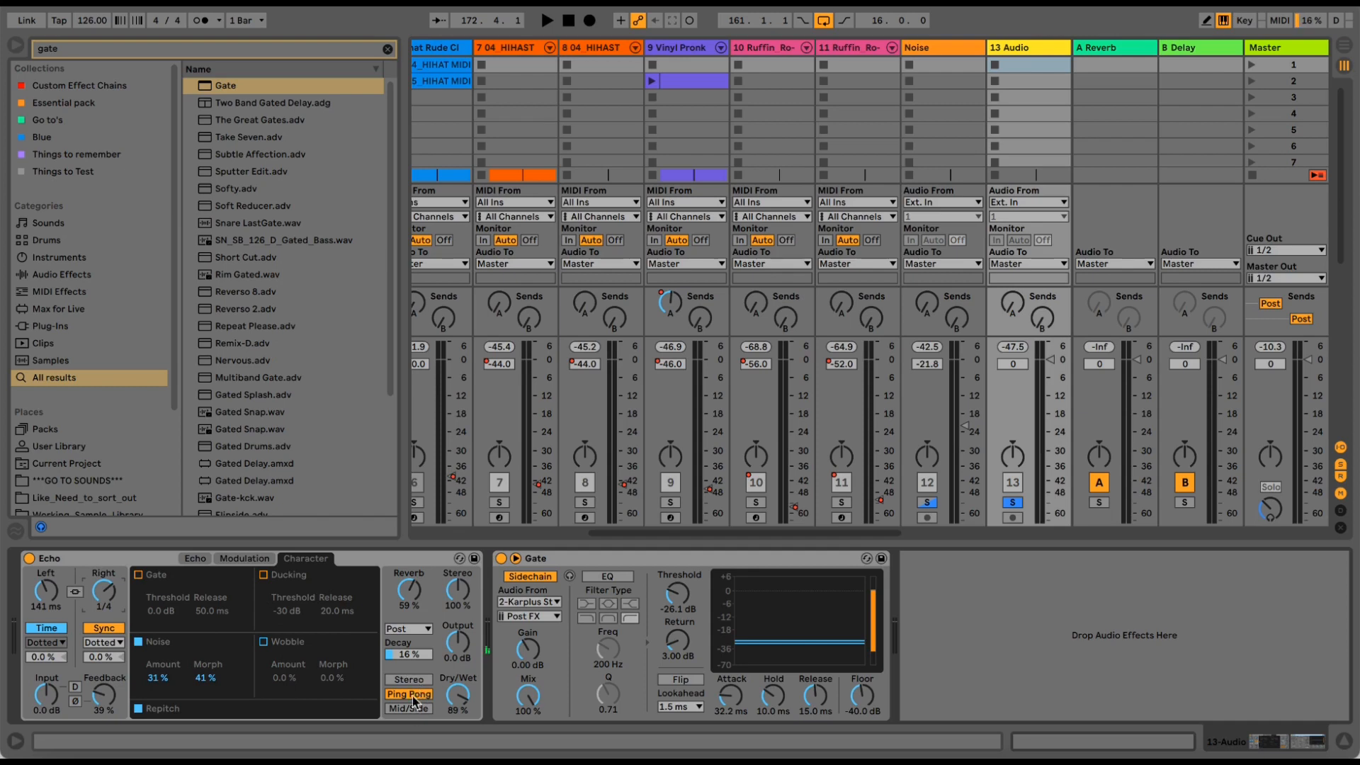
pyautogui.moveTo(461, 694); pyautogui.dragTo(461, 708)
# - Set the Gate's Floor to -42.9 dB, restart playback and set its Threshold to -38.7 dB
pyautogui.click(631, 557)
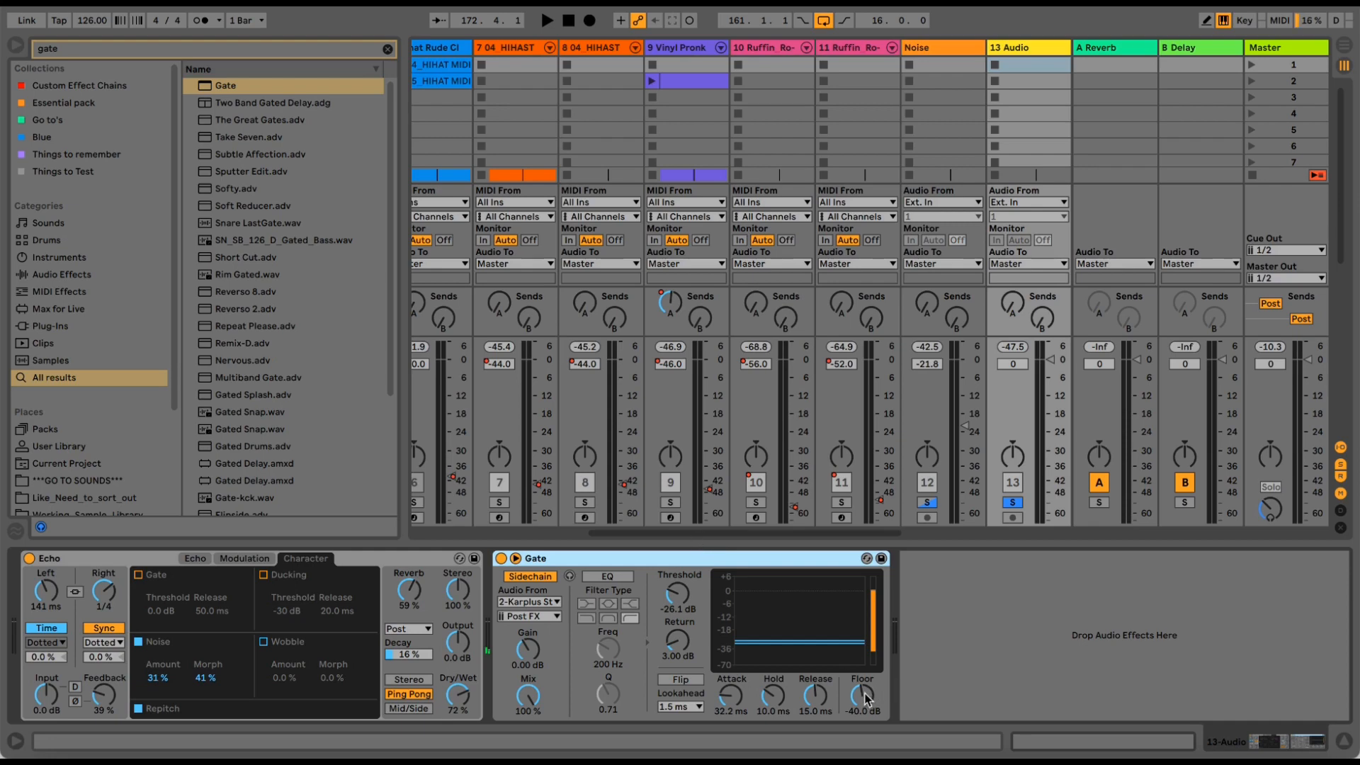
pyautogui.moveTo(865, 699); pyautogui.dragTo(866, 664)
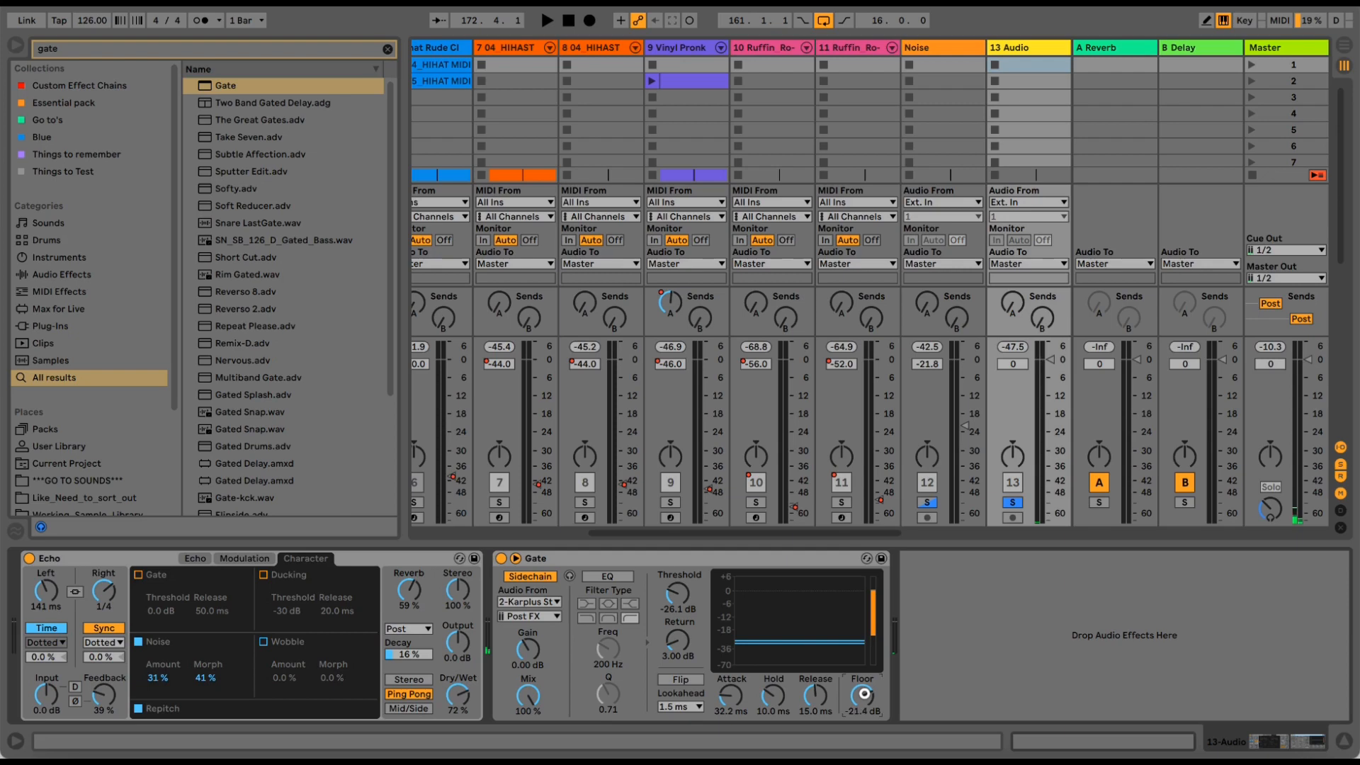
pyautogui.moveTo(865, 666); pyautogui.dragTo(861, 726)
pyautogui.press('space')
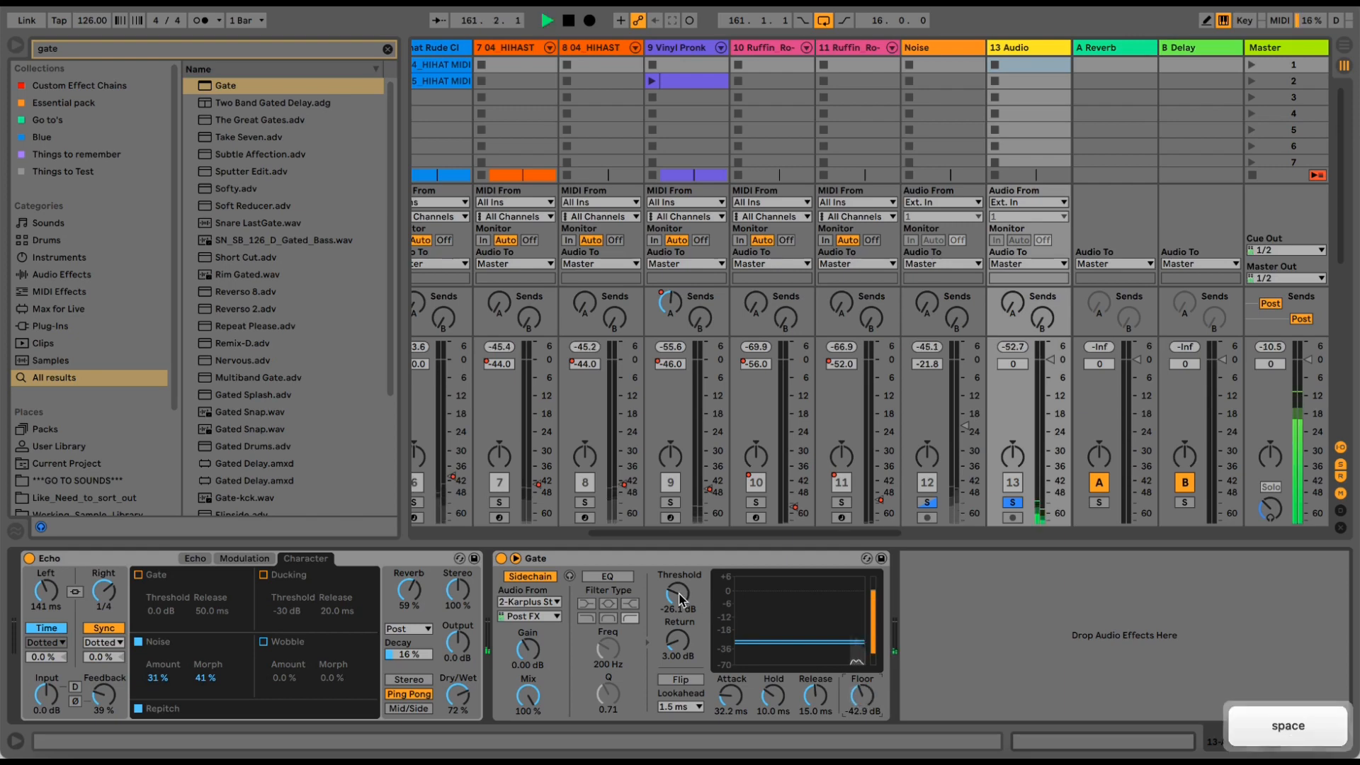
pyautogui.moveTo(678, 593)
pyautogui.mouseDown()
pyautogui.moveTo(678, 581)
pyautogui.moveTo(678, 602)
pyautogui.mouseUp()
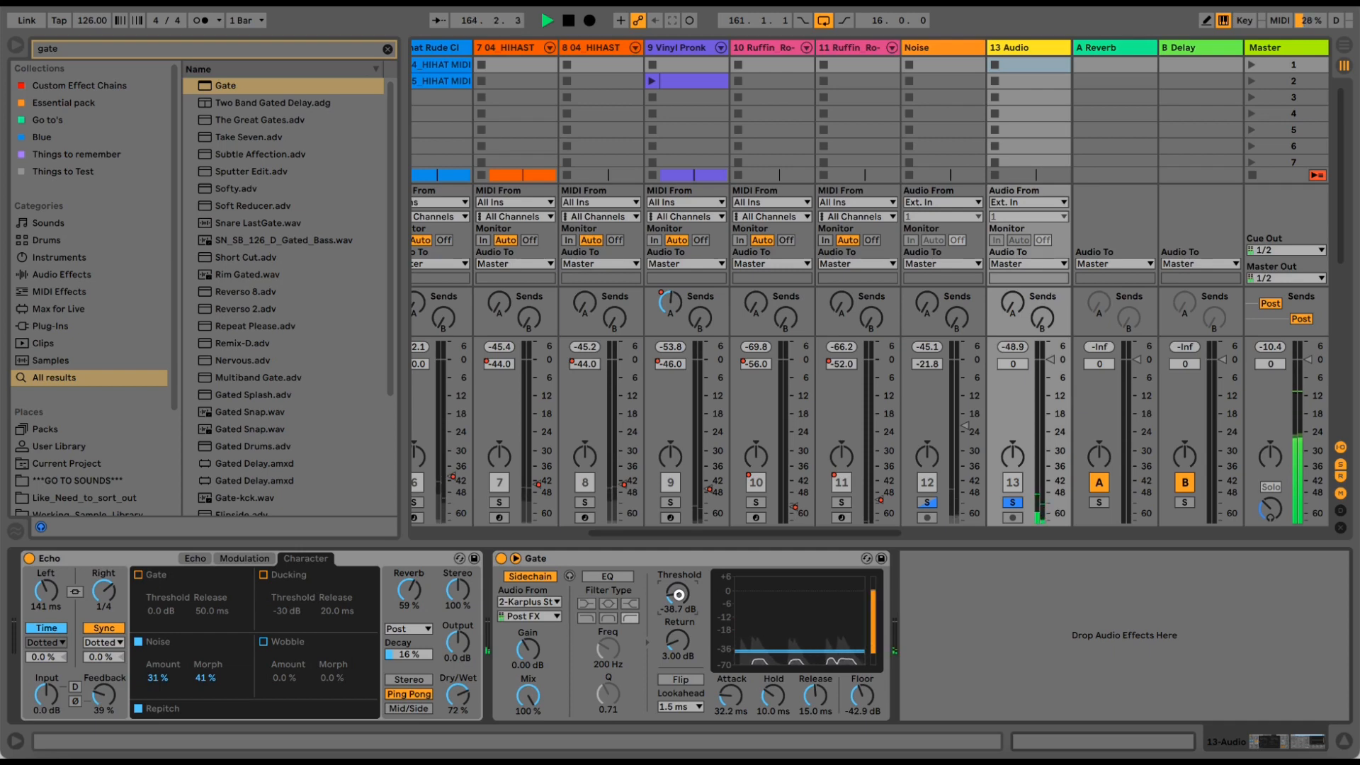
# - Solo tracks 1, 6 to 11, 14 and 16 alongside the bass and noise tracks, leaving track 17 unsoloed
pyautogui.moveTo(736, 535); pyautogui.dragTo(434, 518)
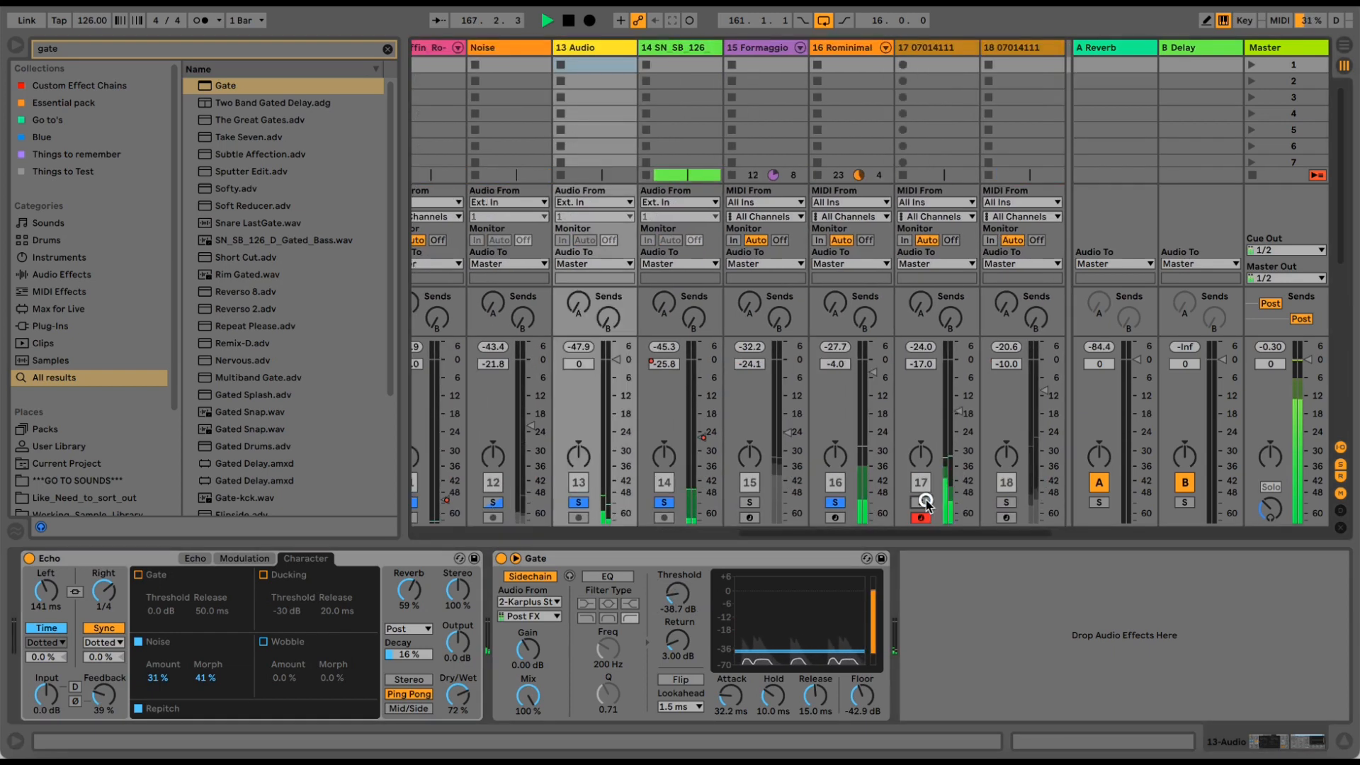
pyautogui.click(921, 501)
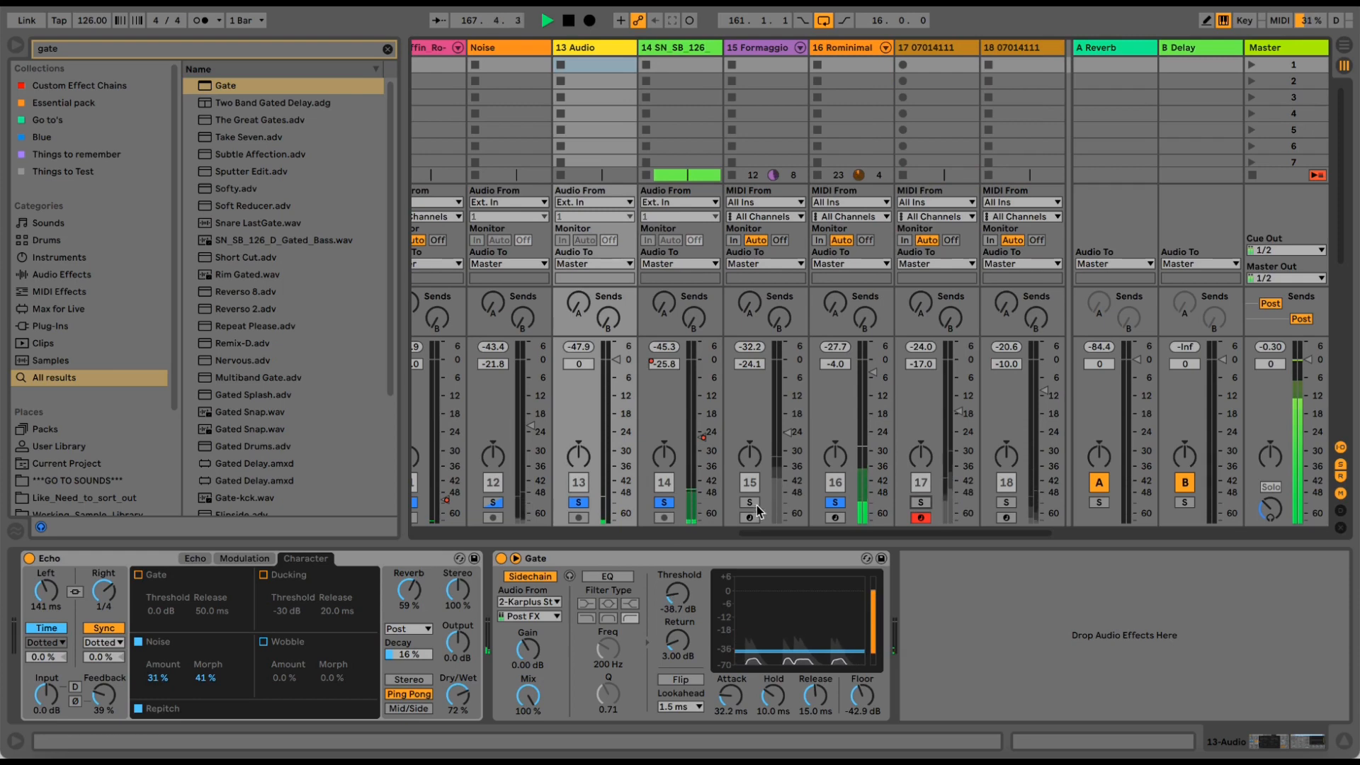
pyautogui.moveTo(764, 531); pyautogui.dragTo(431, 524)
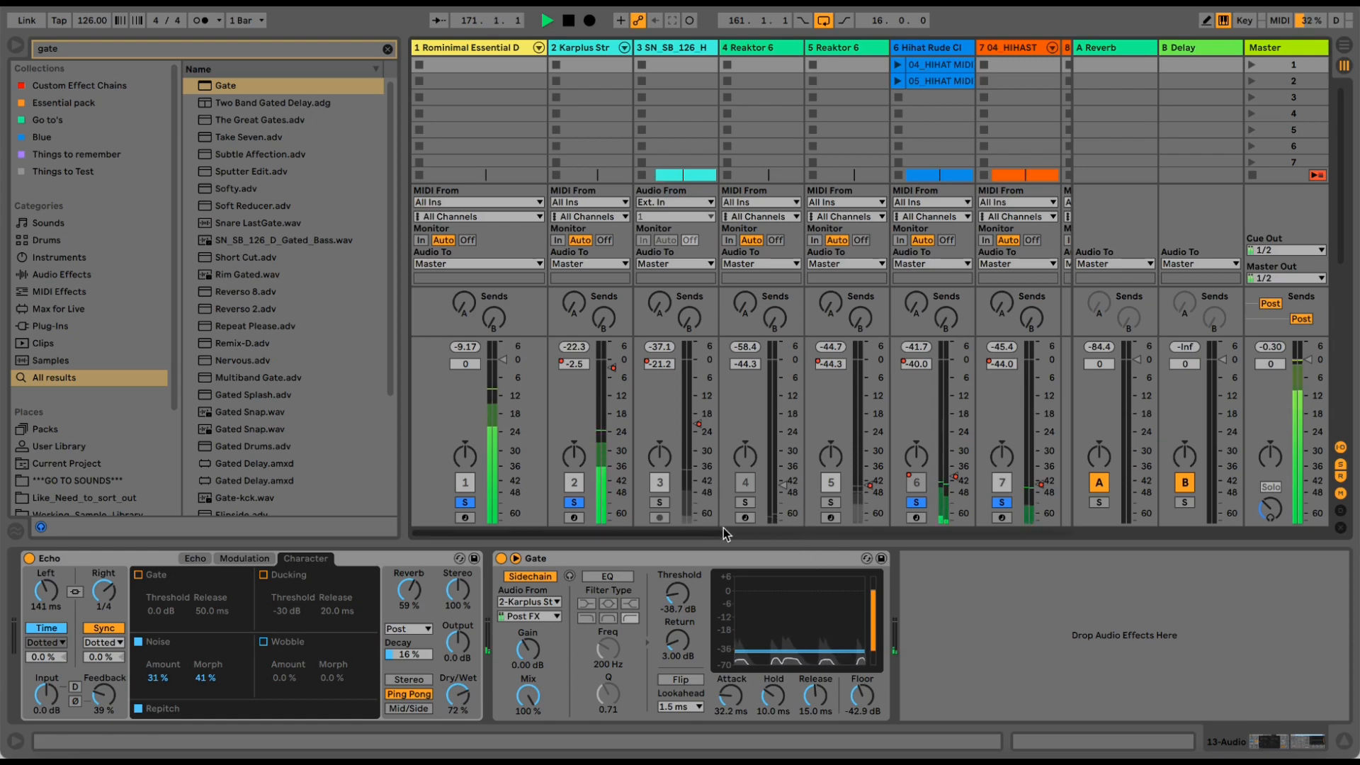
pyautogui.moveTo(724, 528); pyautogui.dragTo(933, 533)
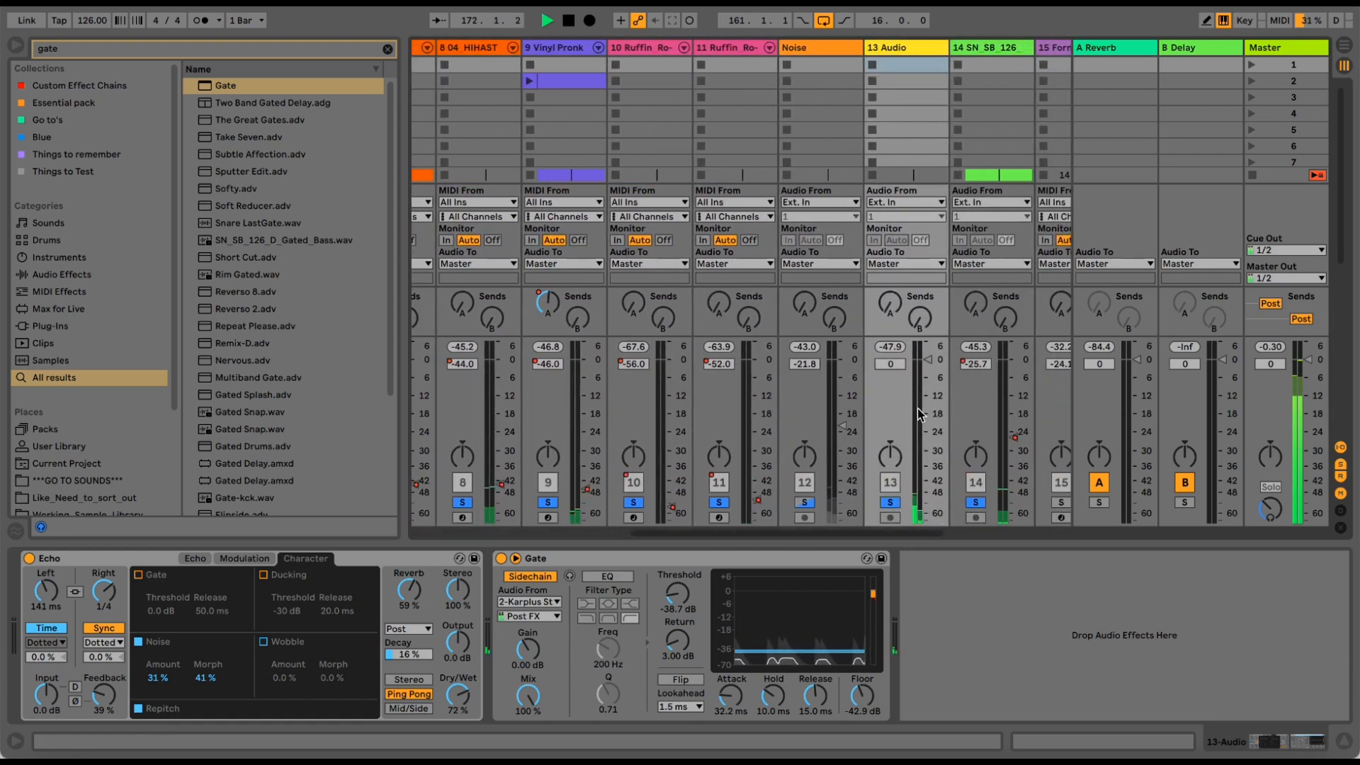
# - Set the 13 Audio track's volume to -11.0 dB and toggle its solo off and on to compare the mix
pyautogui.moveTo(923, 360); pyautogui.dragTo(923, 415)
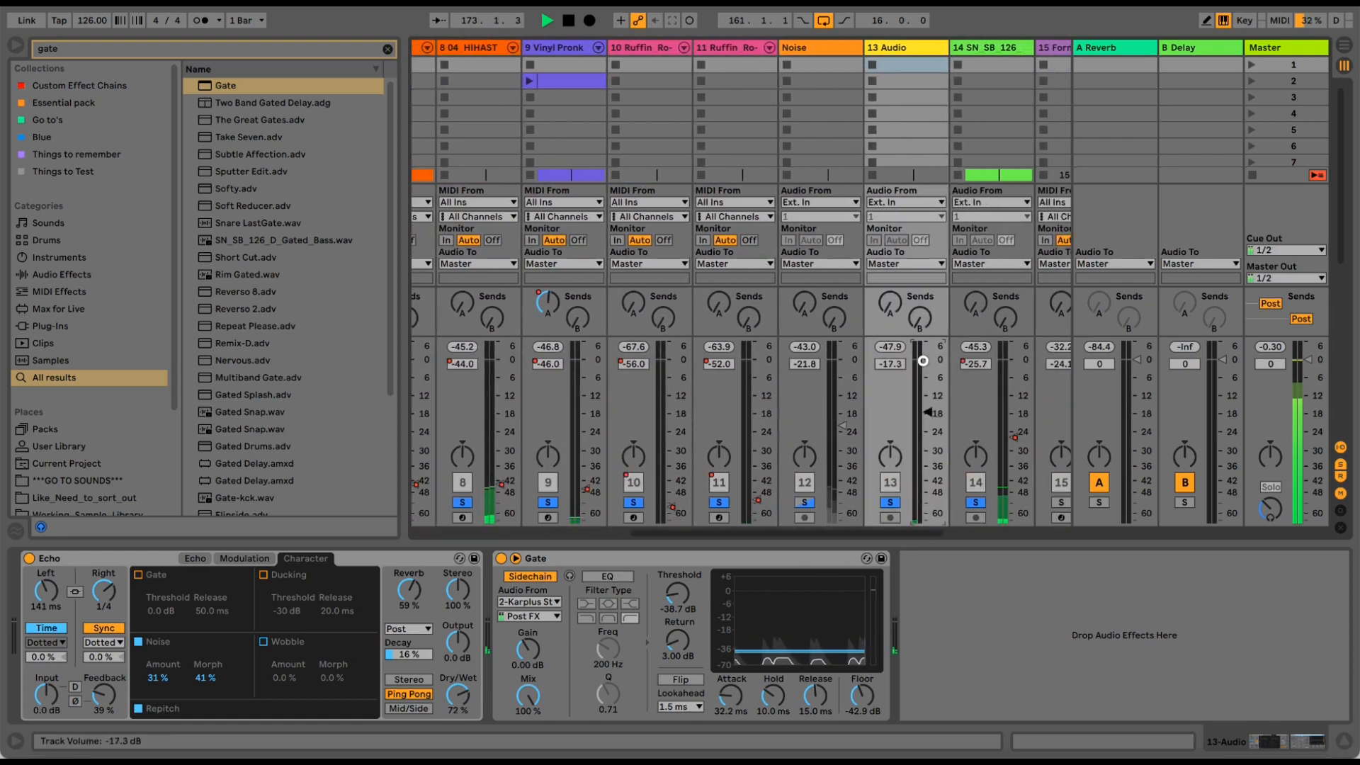
pyautogui.moveTo(922, 361); pyautogui.dragTo(923, 338)
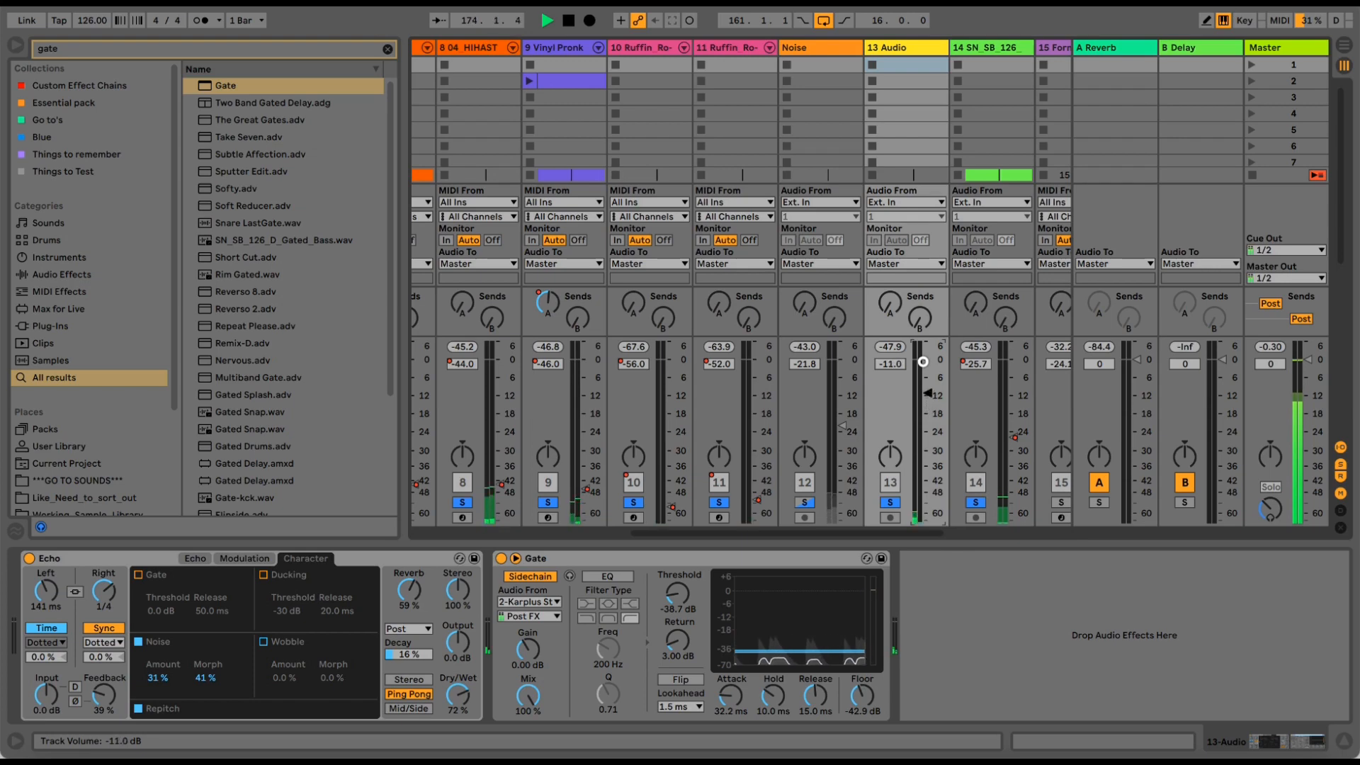
pyautogui.click(549, 556)
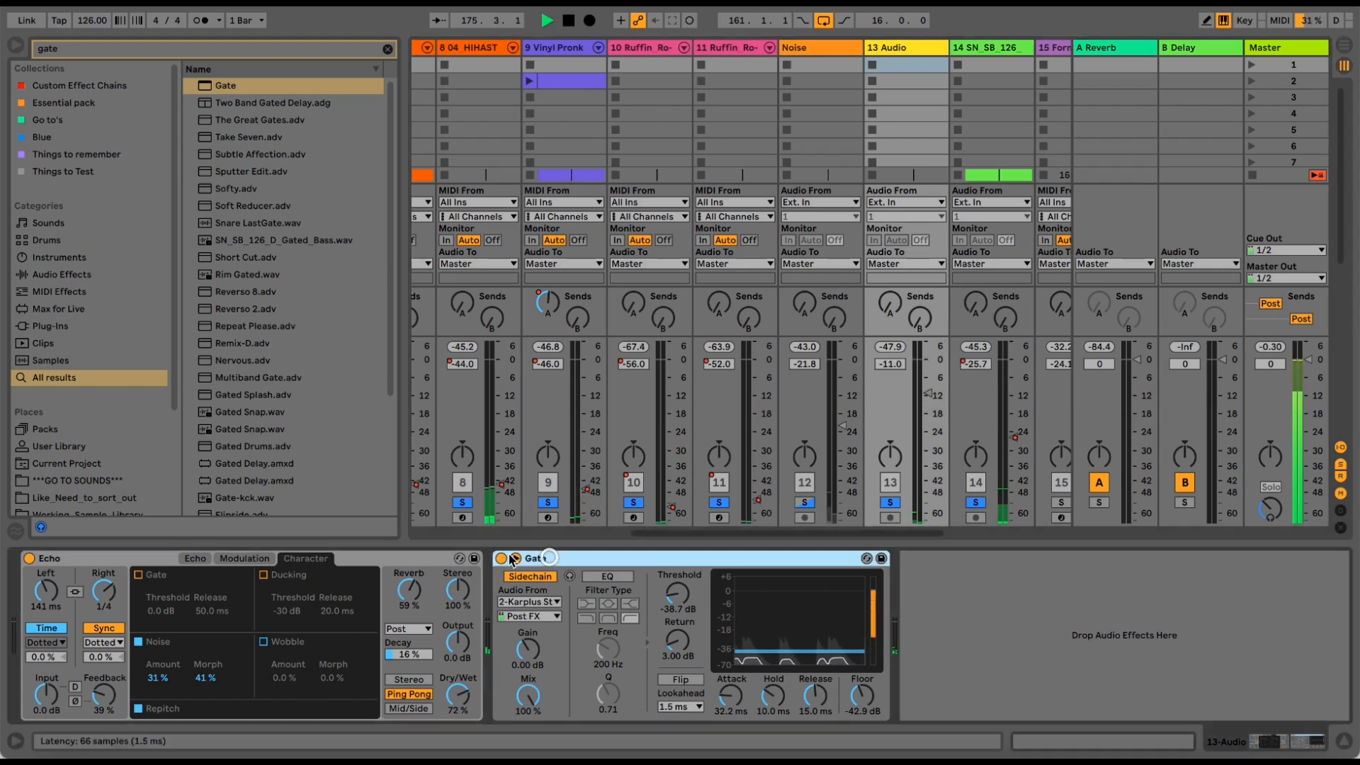
pyautogui.click(888, 504)
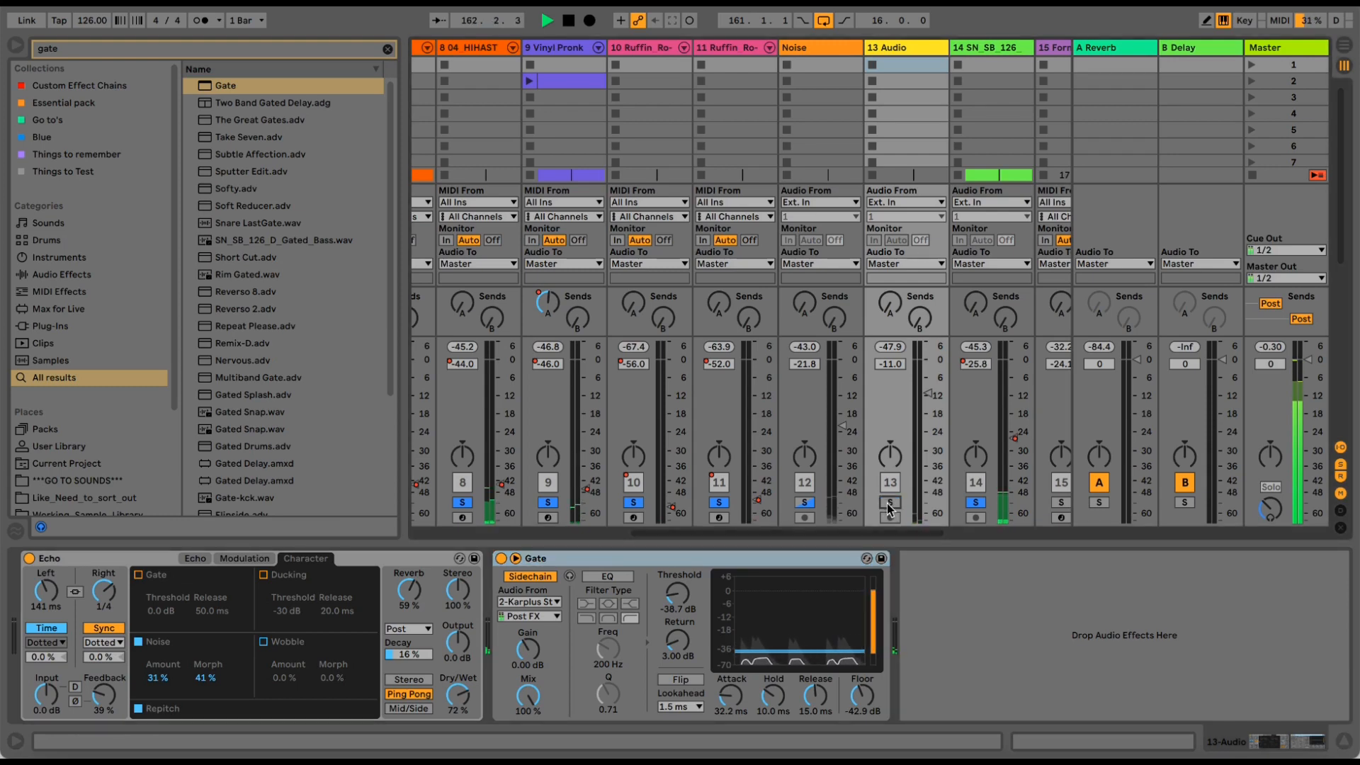
pyautogui.click(889, 503)
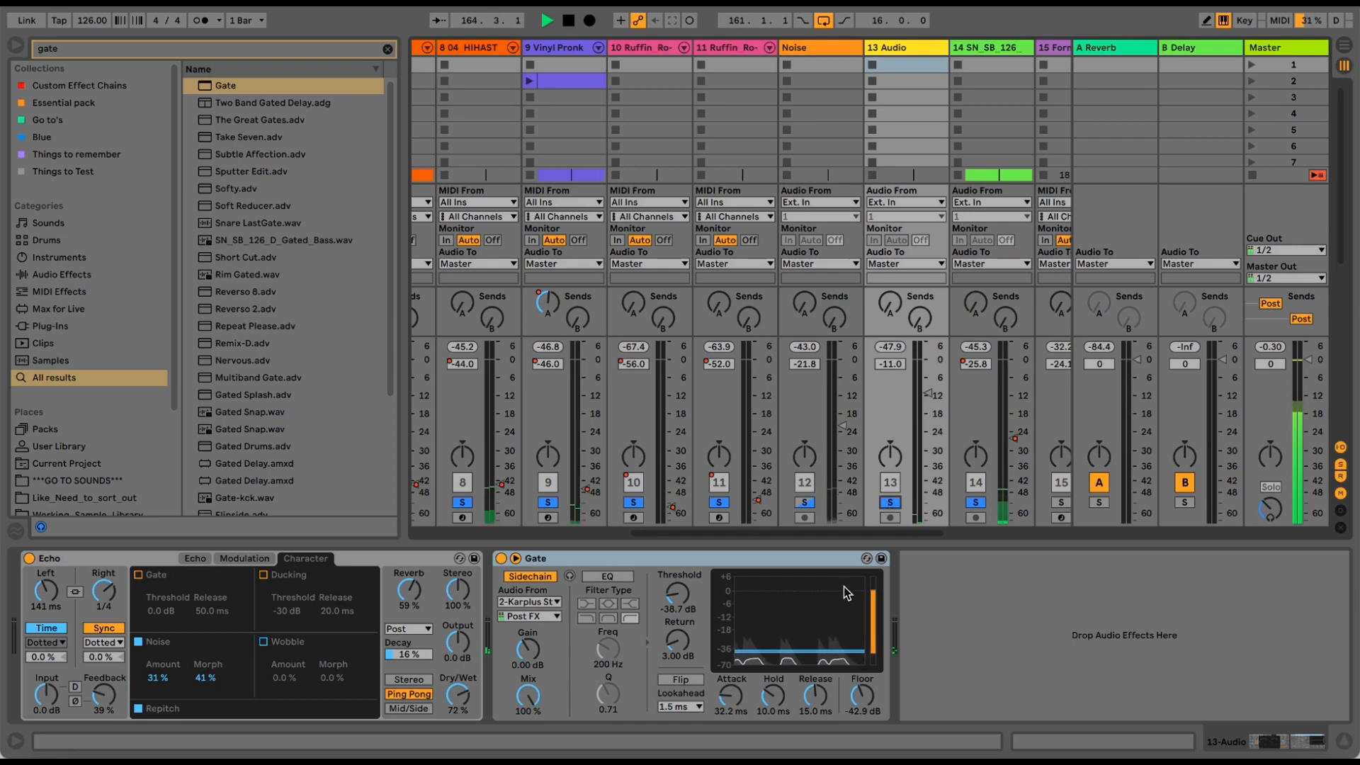
# - Set the Gate's Attack to 57.2 ms, Hold to 16.2 ms and Release to 8.29 ms, and the 13 Audio volume to -5.6 dB
pyautogui.moveTo(731, 696); pyautogui.dragTo(733, 690)
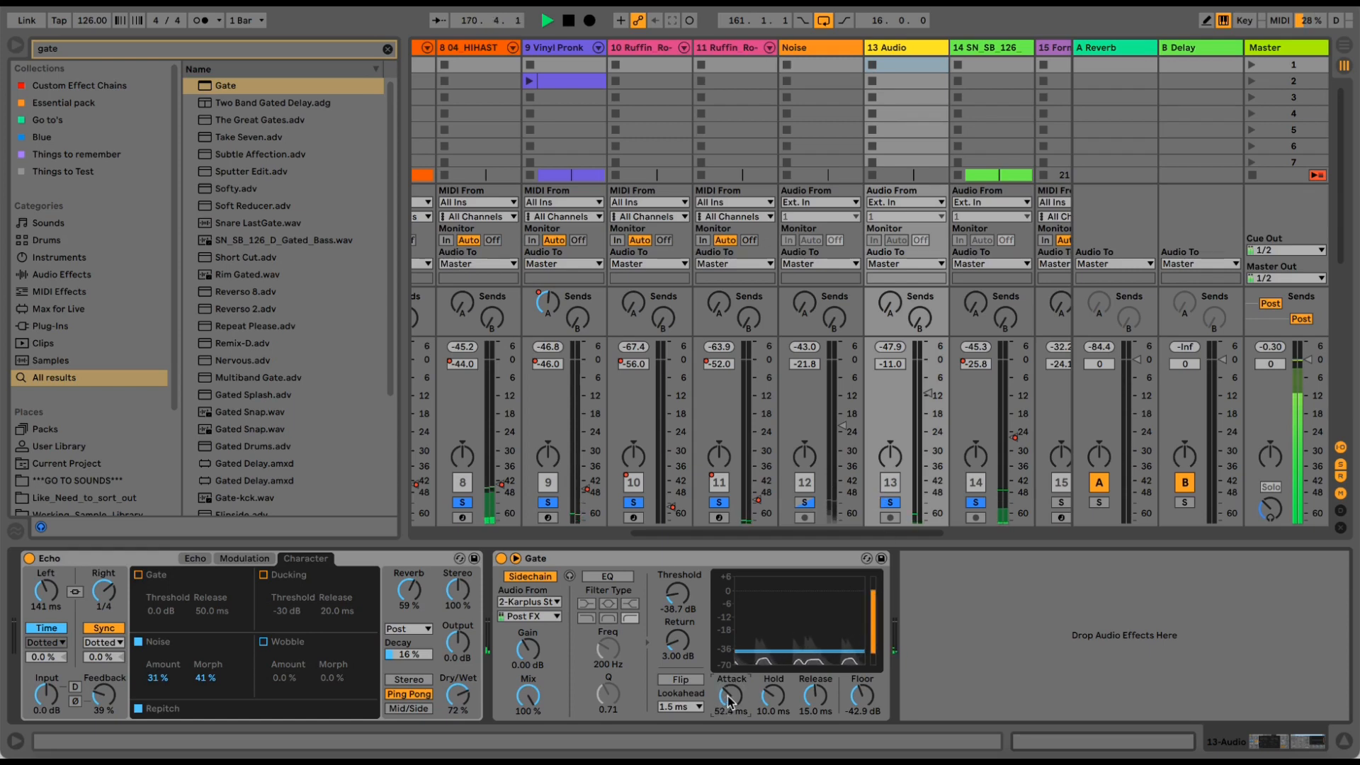
pyautogui.moveTo(726, 699); pyautogui.dragTo(816, 698)
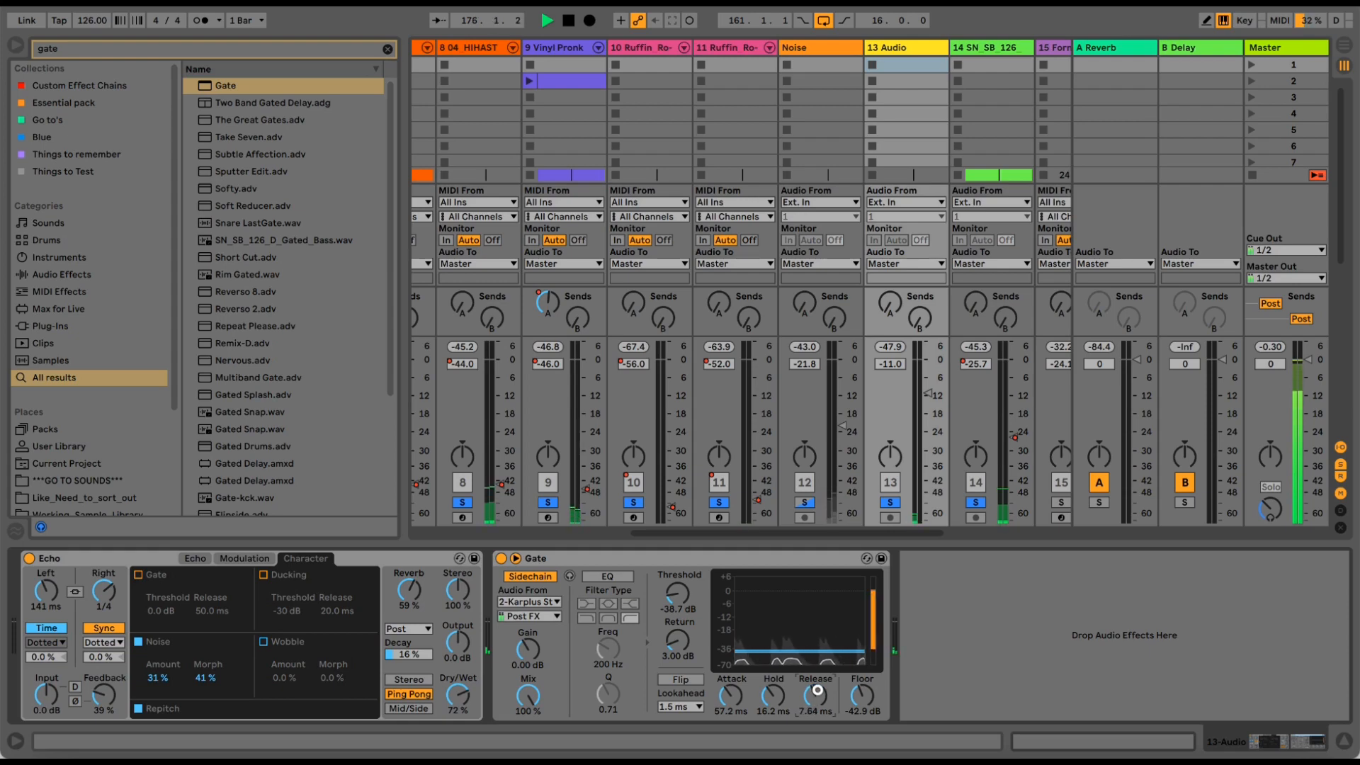
pyautogui.moveTo(817, 691); pyautogui.dragTo(817, 686)
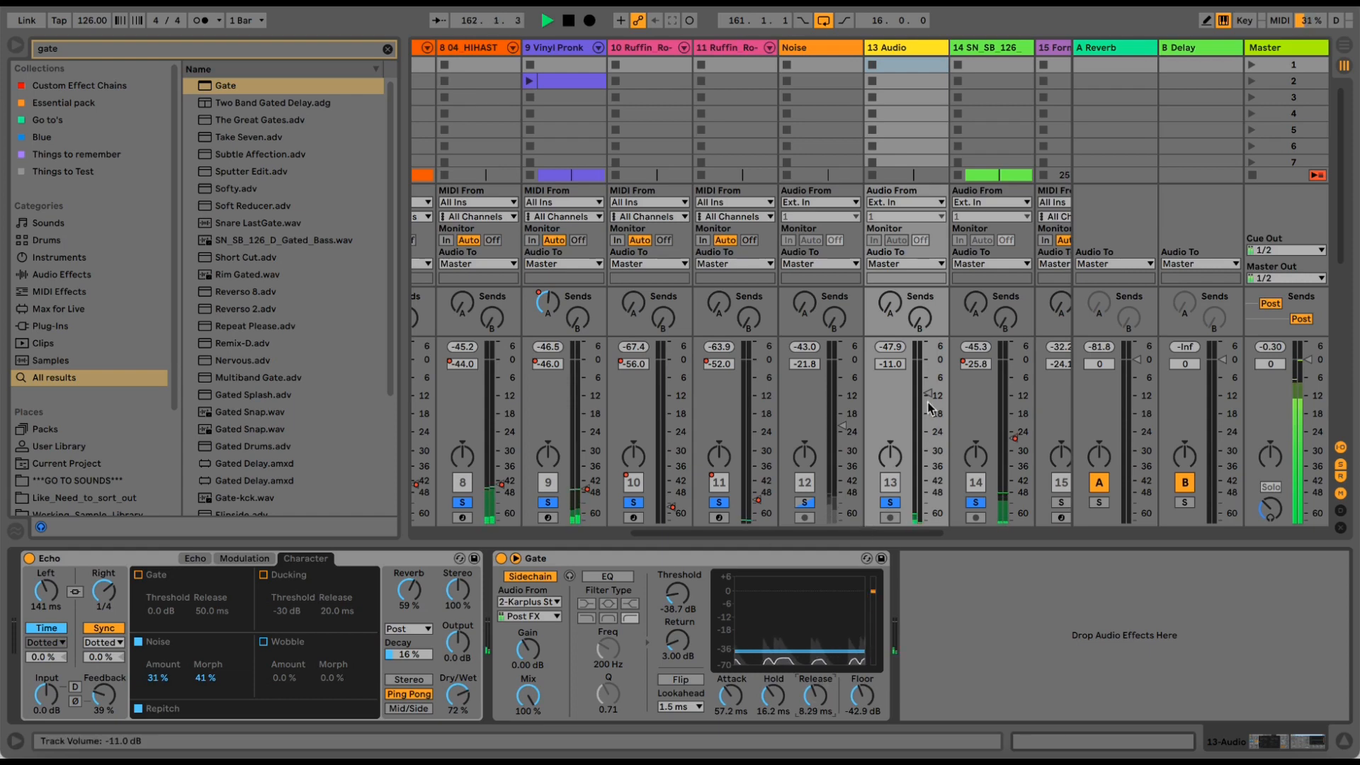
pyautogui.moveTo(923, 396)
pyautogui.mouseDown()
pyautogui.moveTo(922, 358)
pyautogui.moveTo(923, 393)
pyautogui.moveTo(922, 377)
pyautogui.mouseUp()
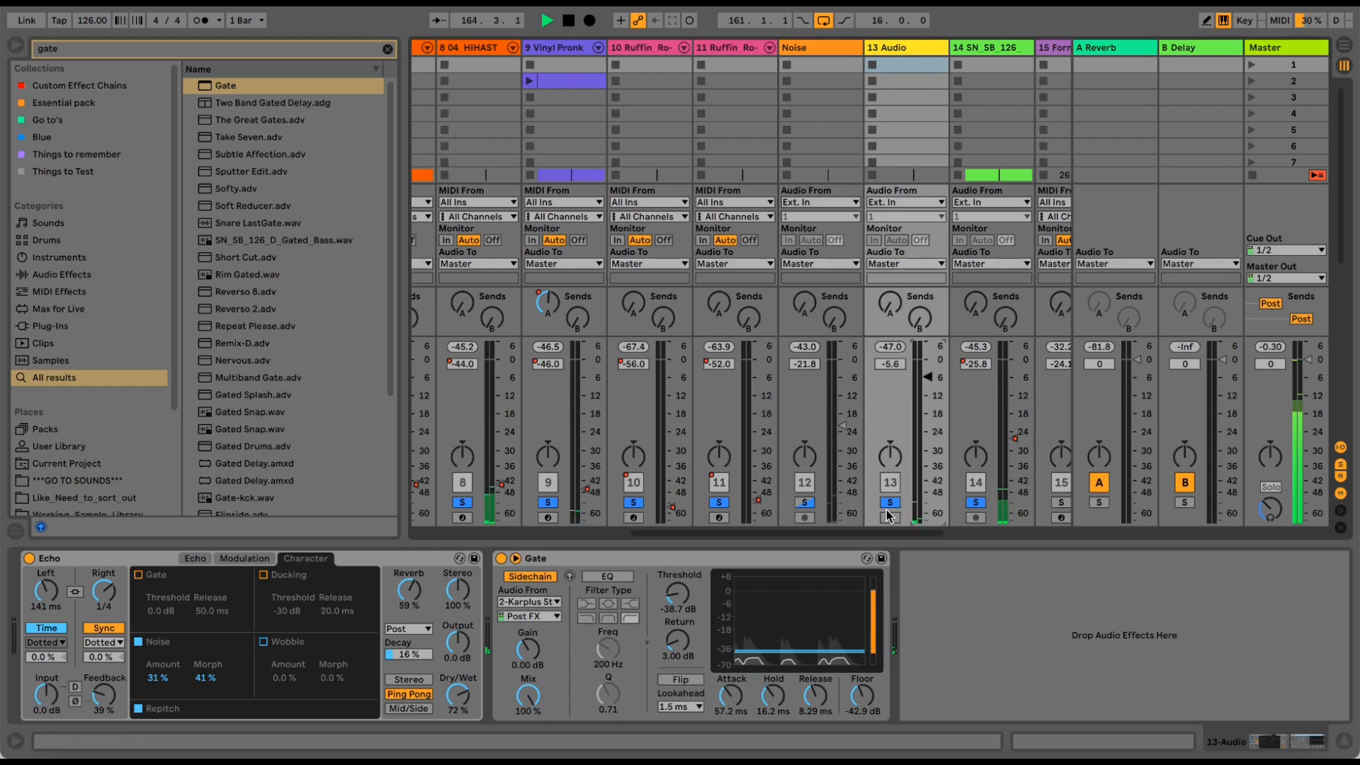
# - Bypass the Gate on the 13 Audio track and re-enable it to compare the gated and ungated noise
pyautogui.click(501, 559)
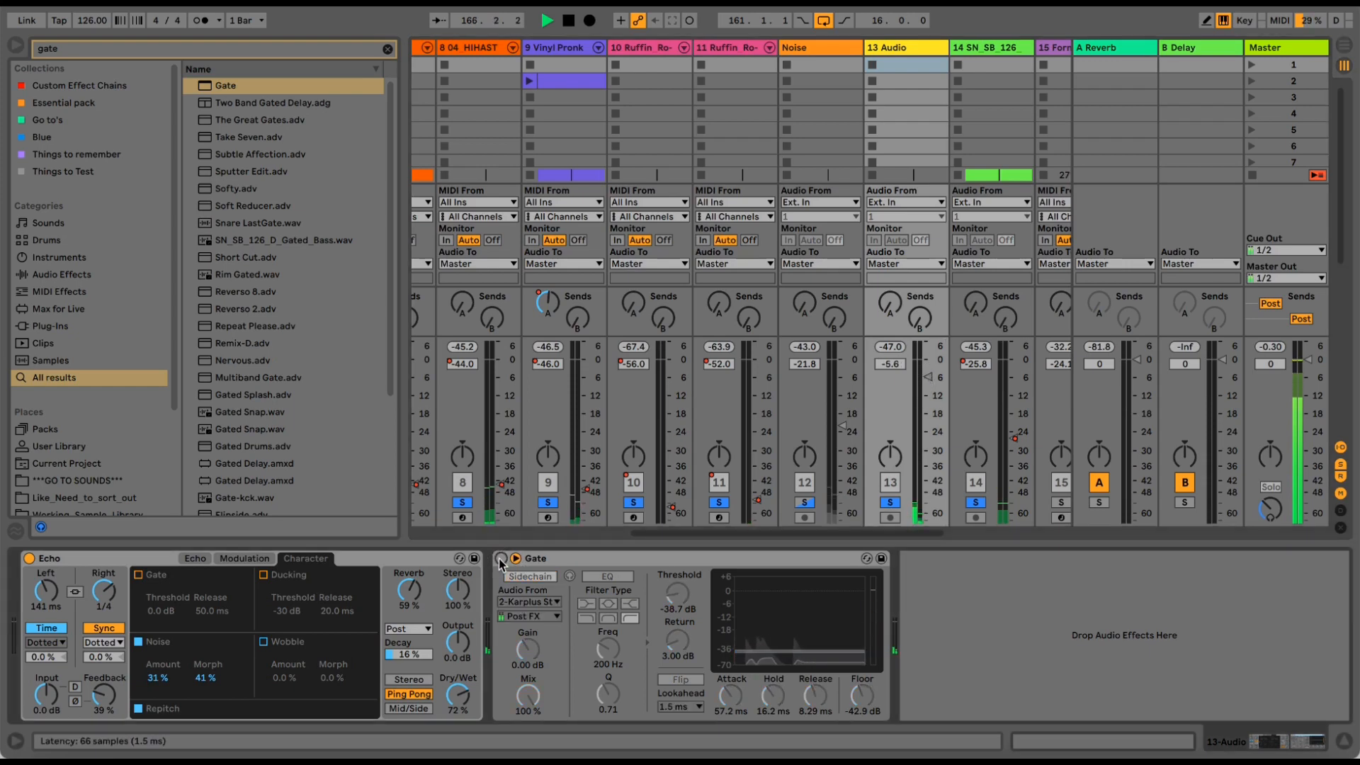
pyautogui.click(530, 576)
pyautogui.click(501, 558)
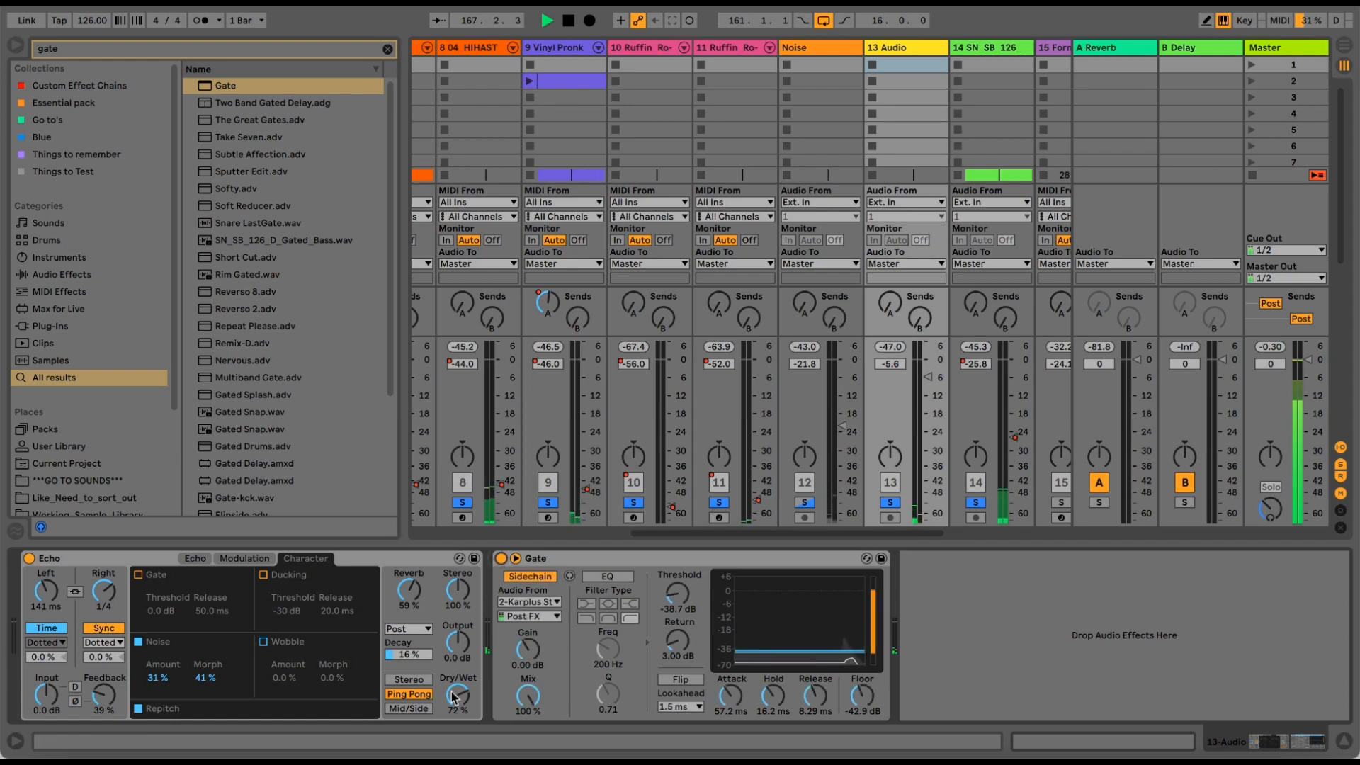
# - Switch Echo to Mid/Side mode and set its Dry/Wet to 81% and Reverb to 74%
pyautogui.click(408, 679)
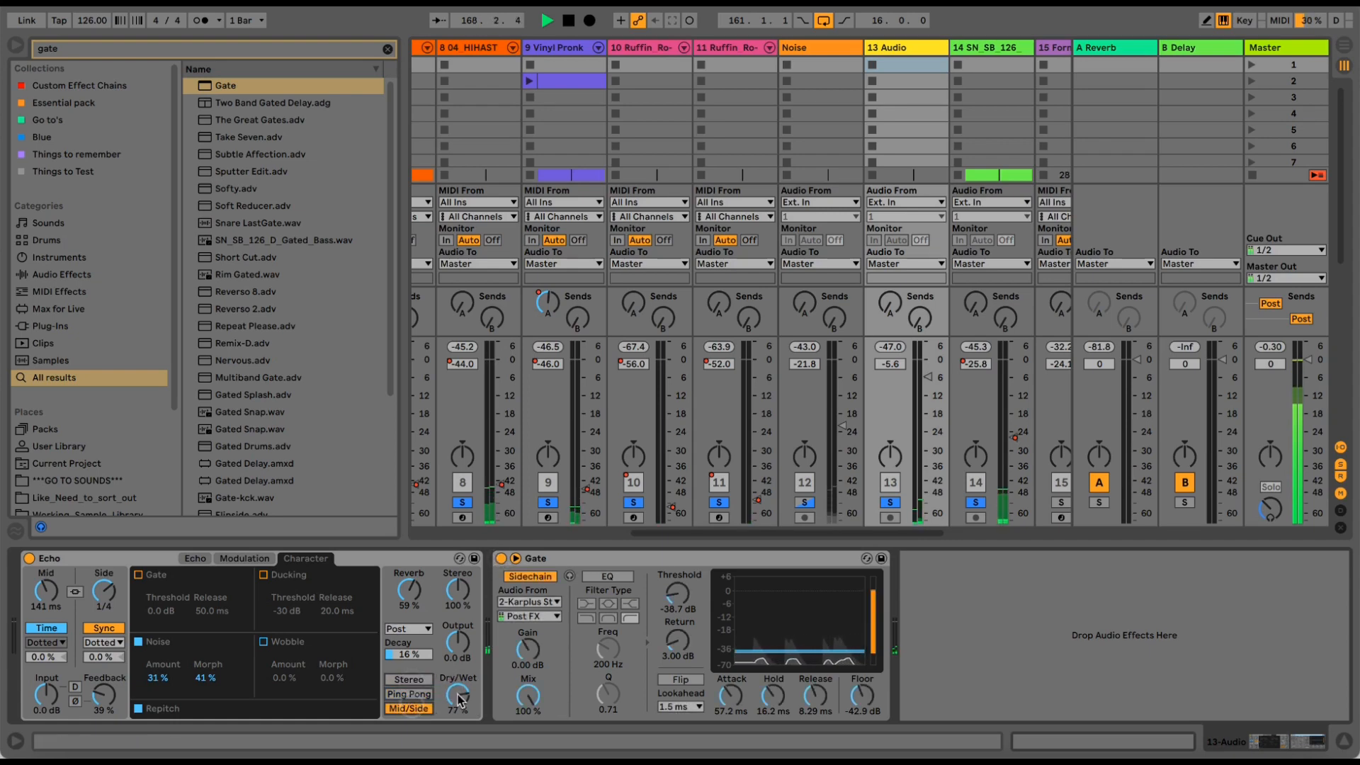
pyautogui.click(409, 708)
pyautogui.moveTo(457, 697); pyautogui.dragTo(458, 694)
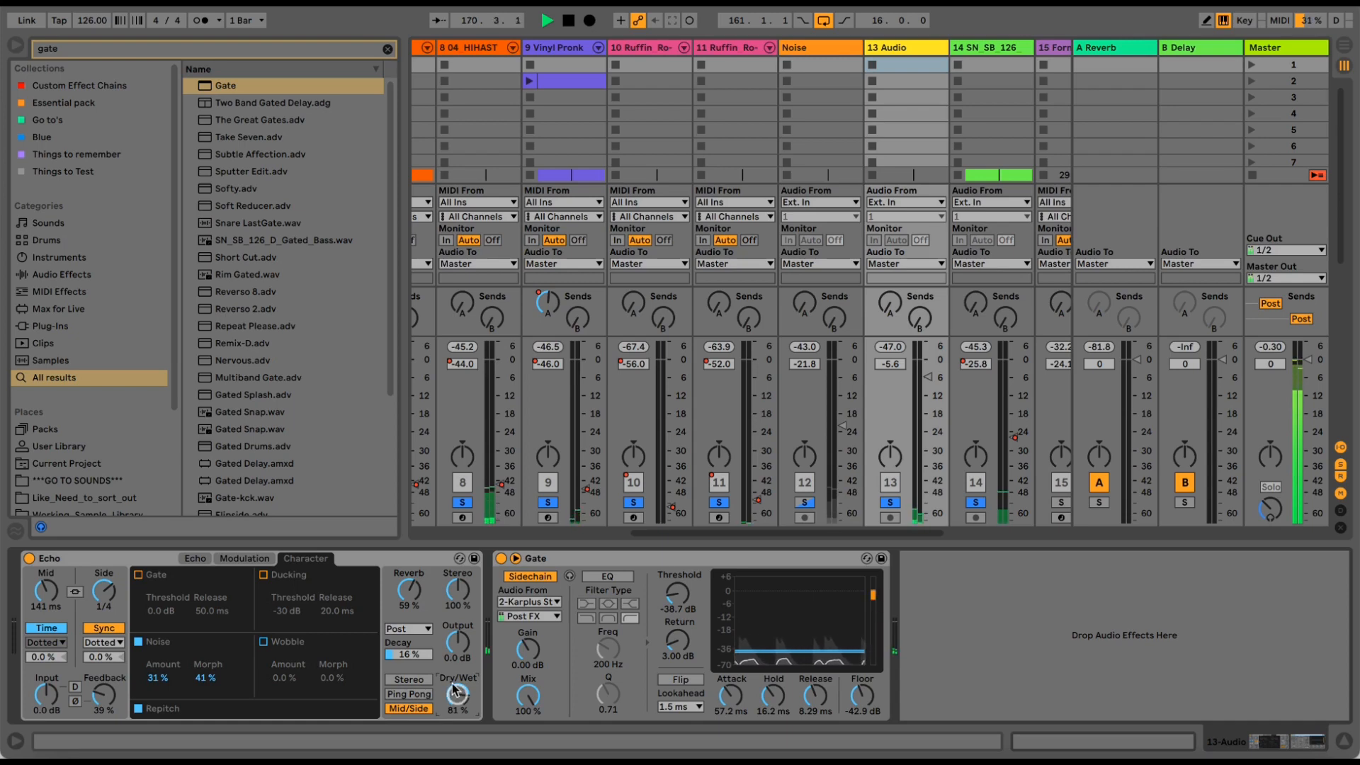
pyautogui.moveTo(409, 593); pyautogui.dragTo(409, 623)
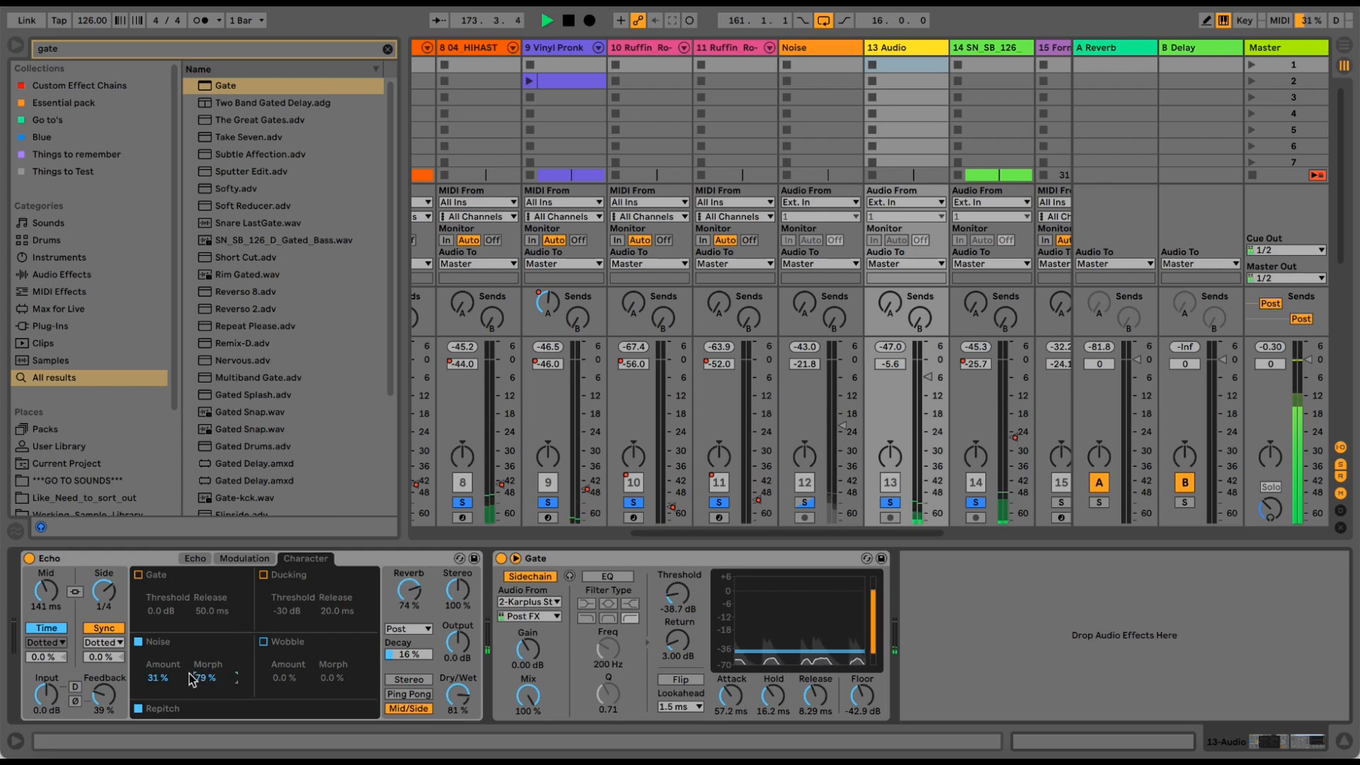
# - Set Echo's noise Amount to 19% and Morph to 84%, and stop playback
pyautogui.moveTo(197, 676); pyautogui.dragTo(197, 672)
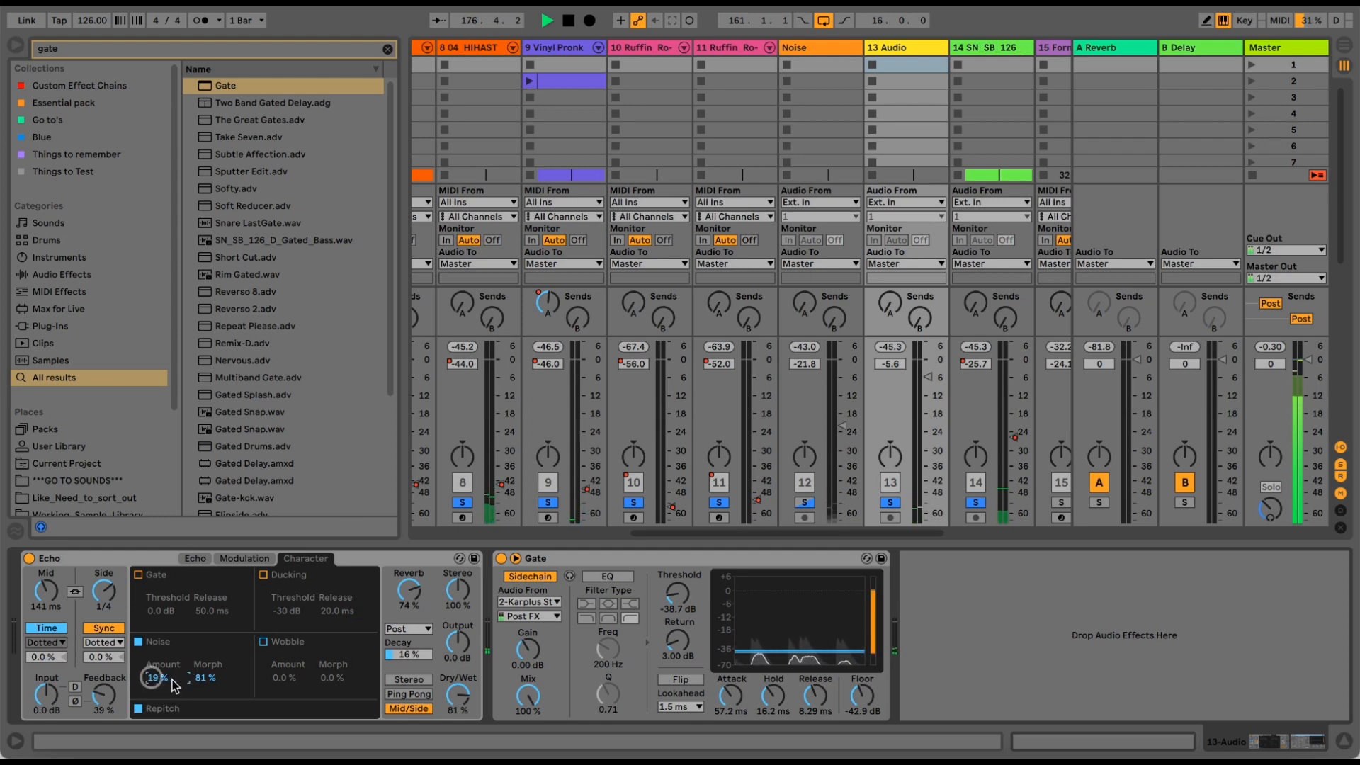
pyautogui.moveTo(198, 680); pyautogui.dragTo(199, 673)
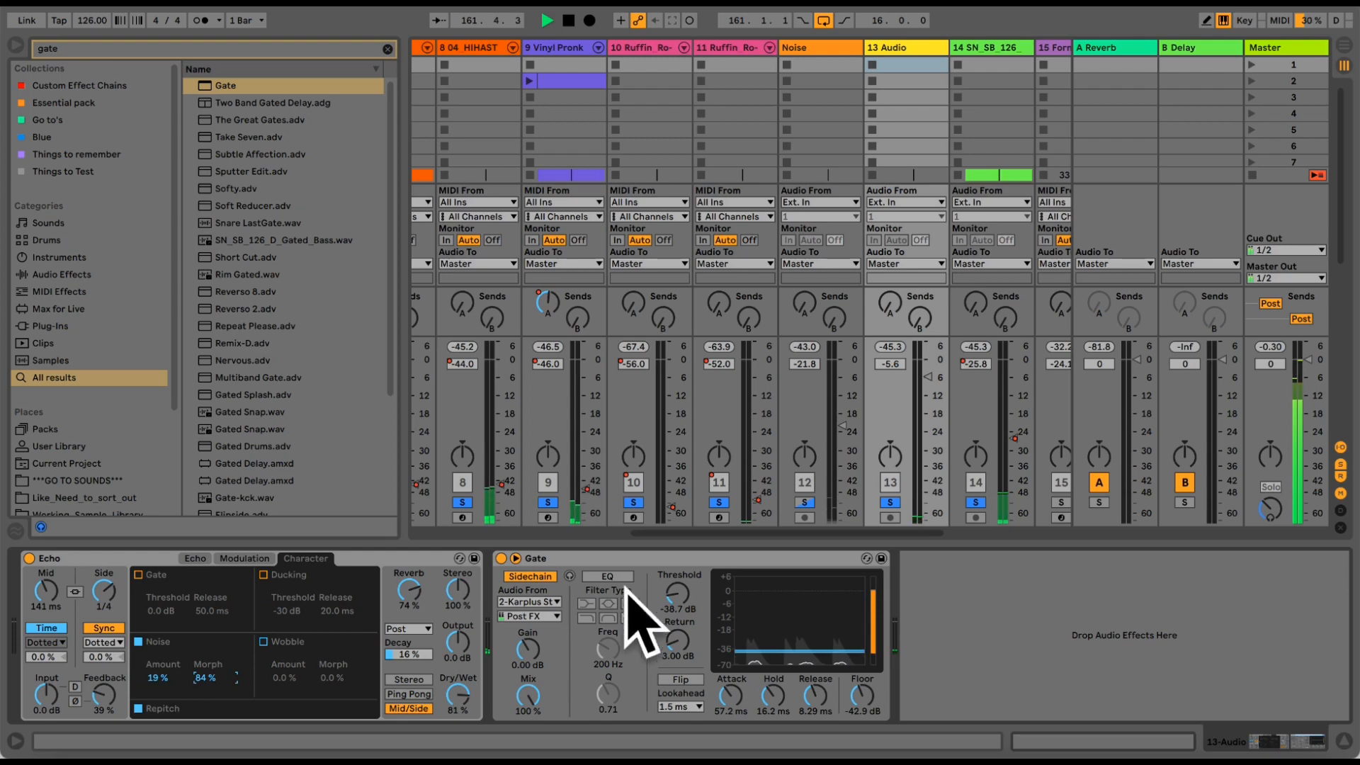
pyautogui.press('space')
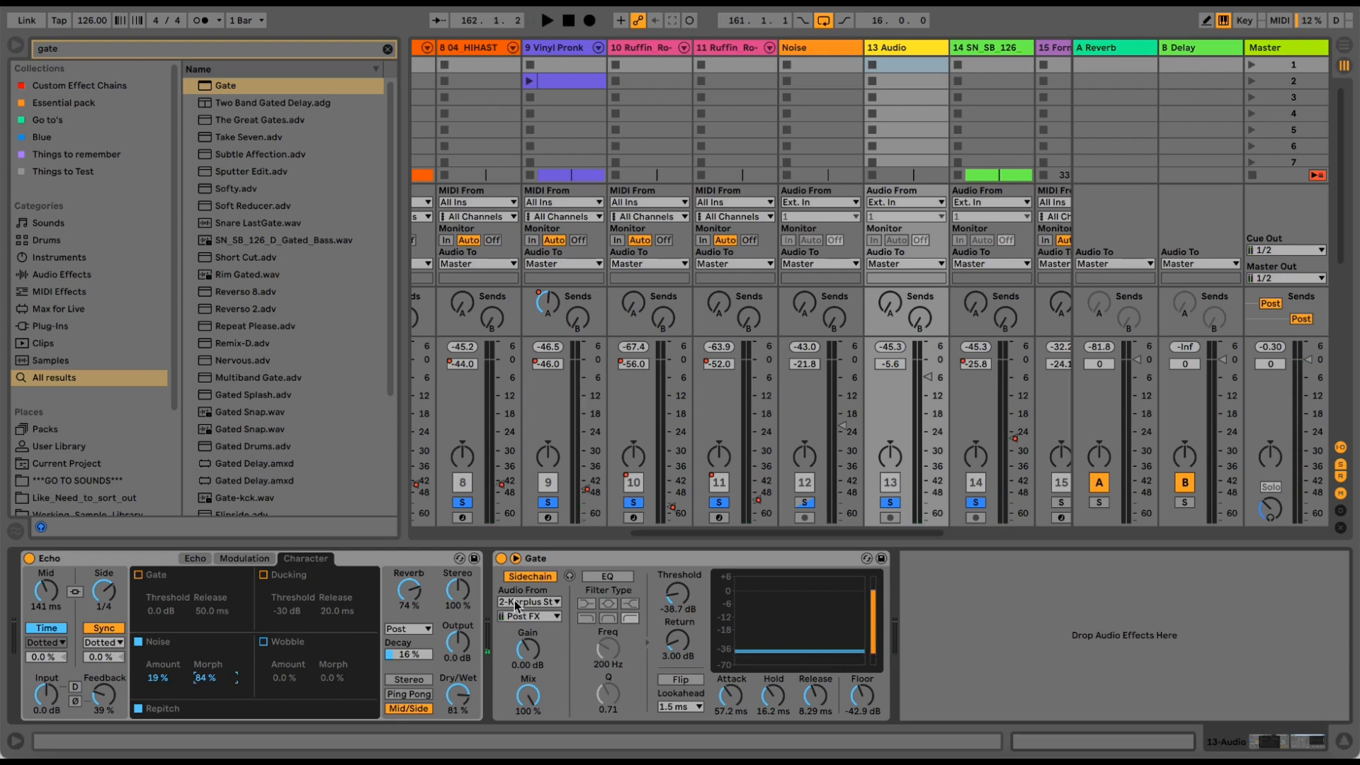
# - Change the Gate's sidechain source to 14-SN SB 126 Hi-Hat 45 and set its Threshold to -30.9 dB
pyautogui.click(516, 604)
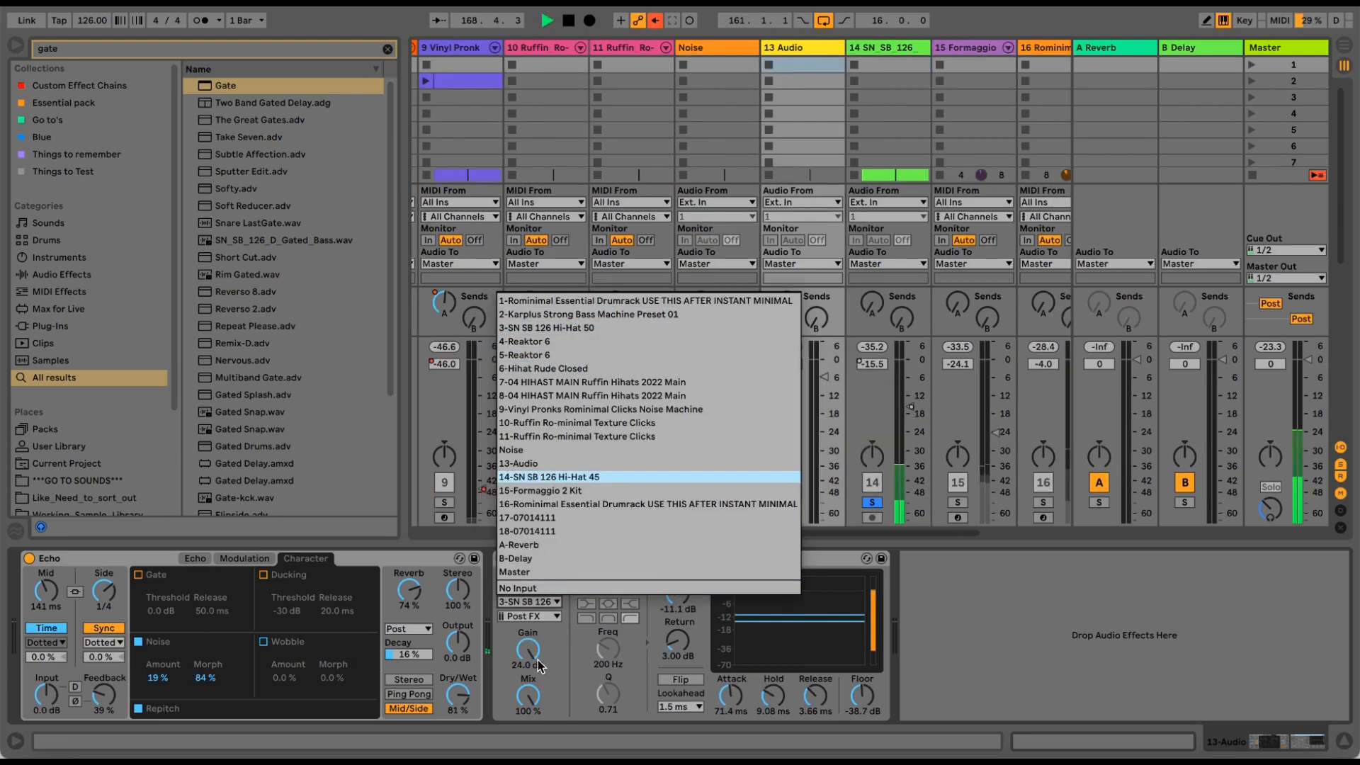
pyautogui.press('Return')
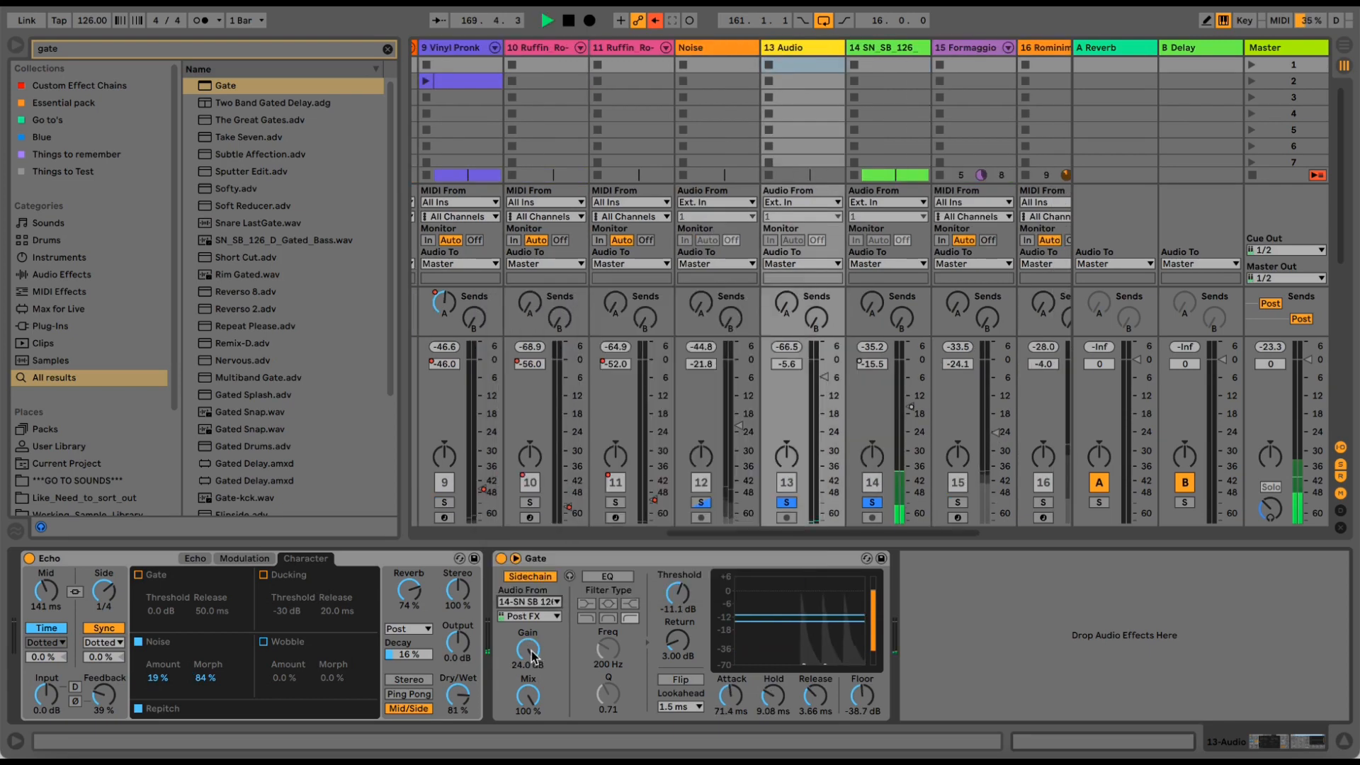
pyautogui.moveTo(670, 591); pyautogui.dragTo(670, 591)
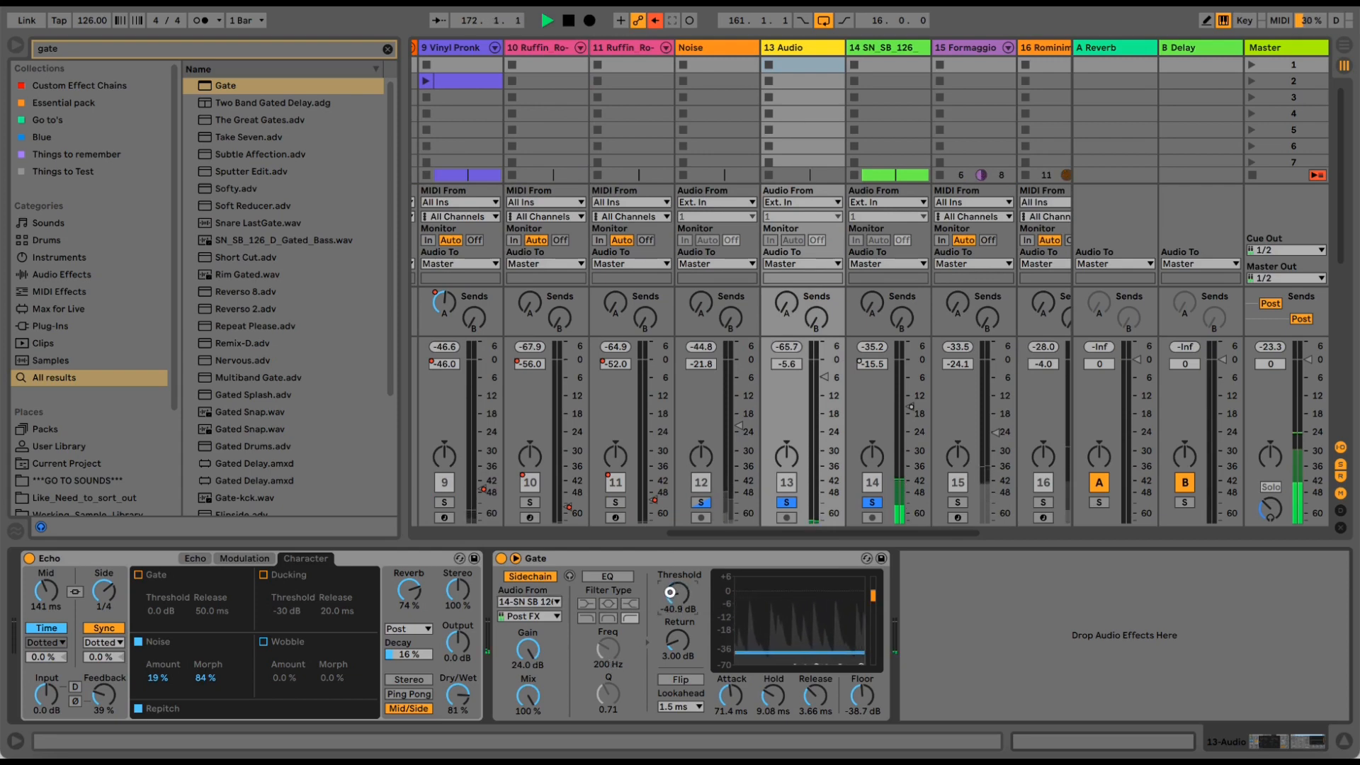
pyautogui.moveTo(670, 591); pyautogui.dragTo(670, 591)
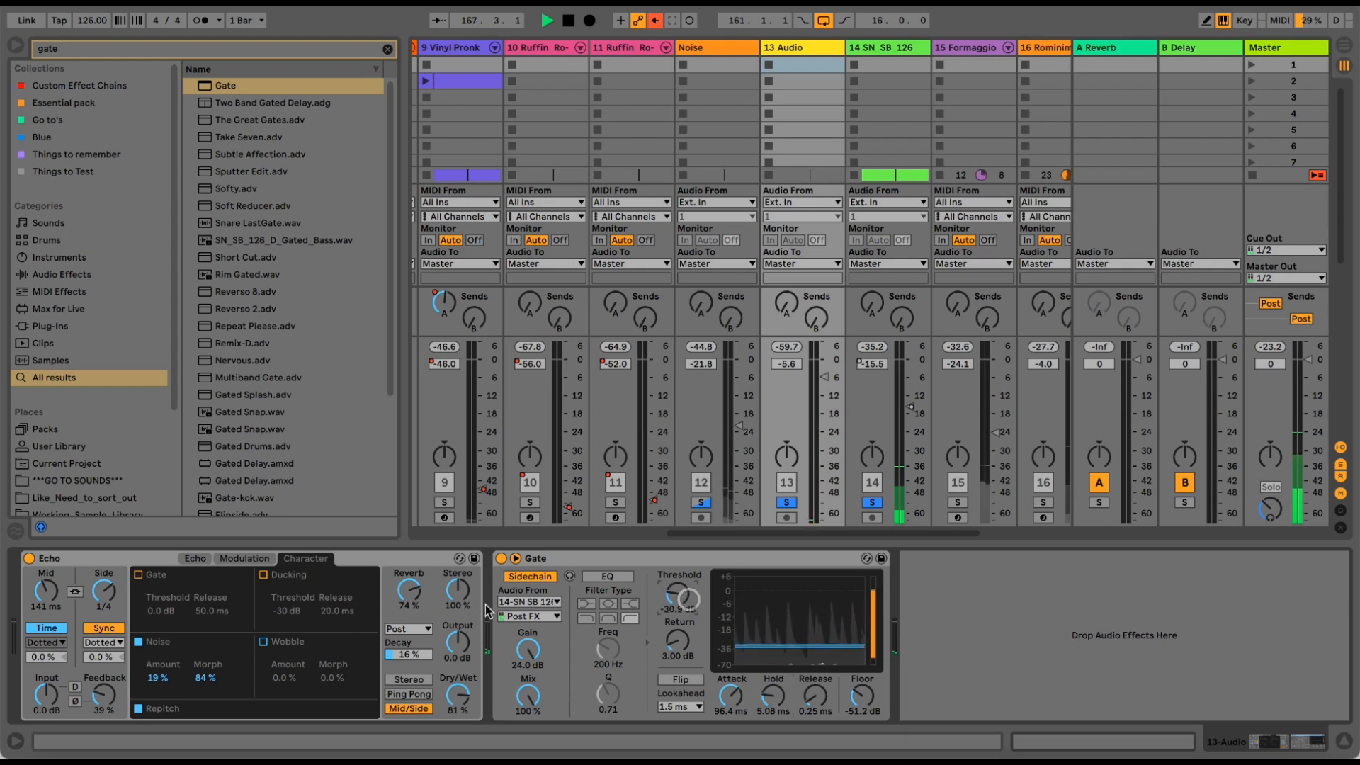
# - Set Echo's noise Amount to 23% and Morph to 86%, and switch its channel mode to Ping Pong
pyautogui.moveTo(149, 680); pyautogui.dragTo(207, 686)
pyautogui.click(404, 696)
pyautogui.click(162, 671)
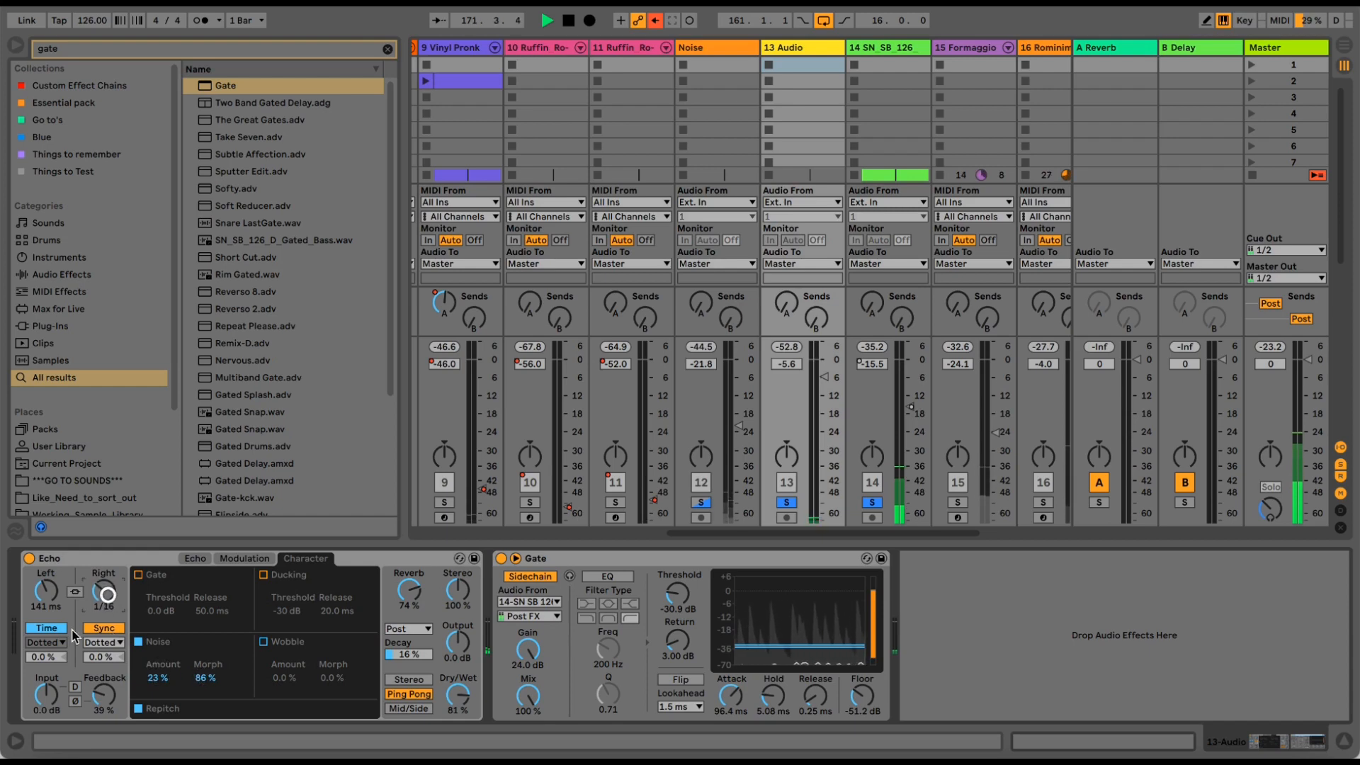
# - Set Echo's right delay to Time mode, with Left 17.7 ms, Right 24.4 ms, Feedback 80% and Dry/Wet 56%
pyautogui.click(104, 627)
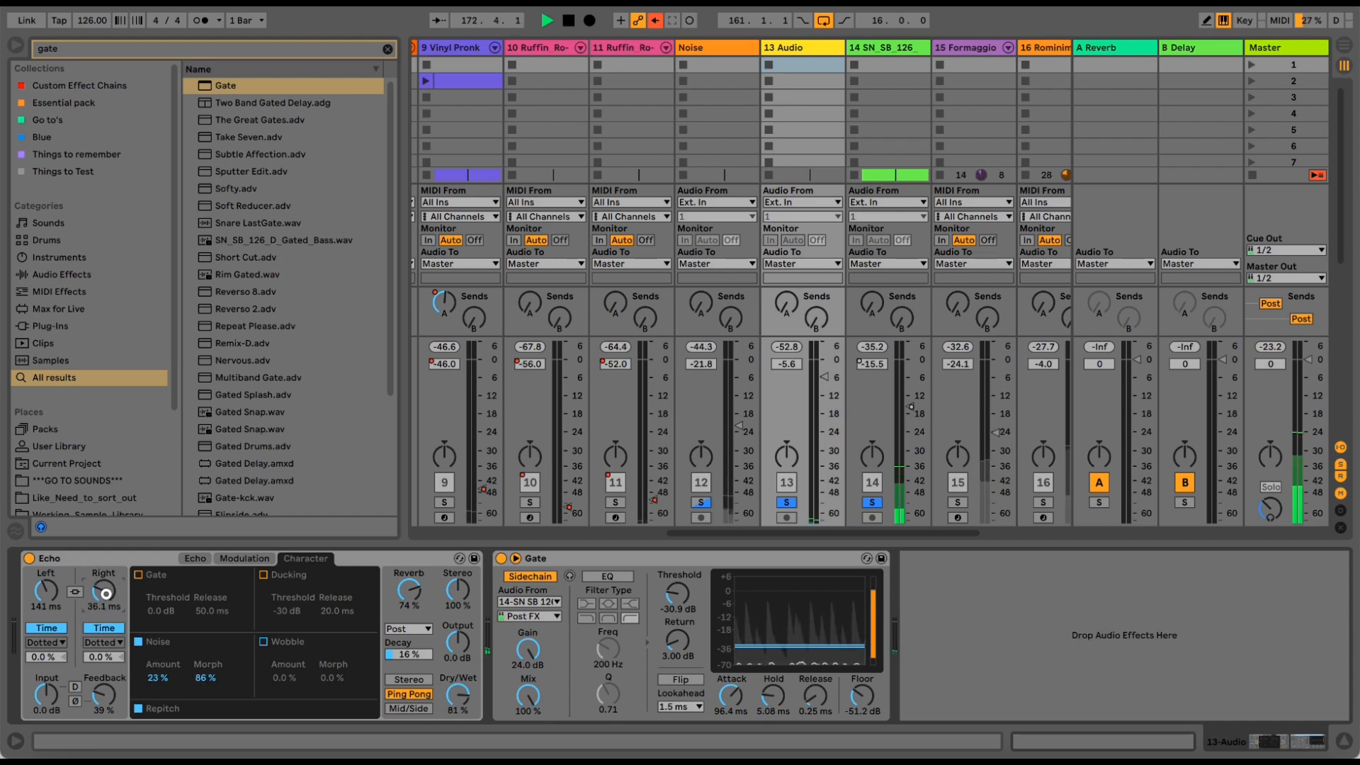
pyautogui.moveTo(50, 587); pyautogui.dragTo(104, 594)
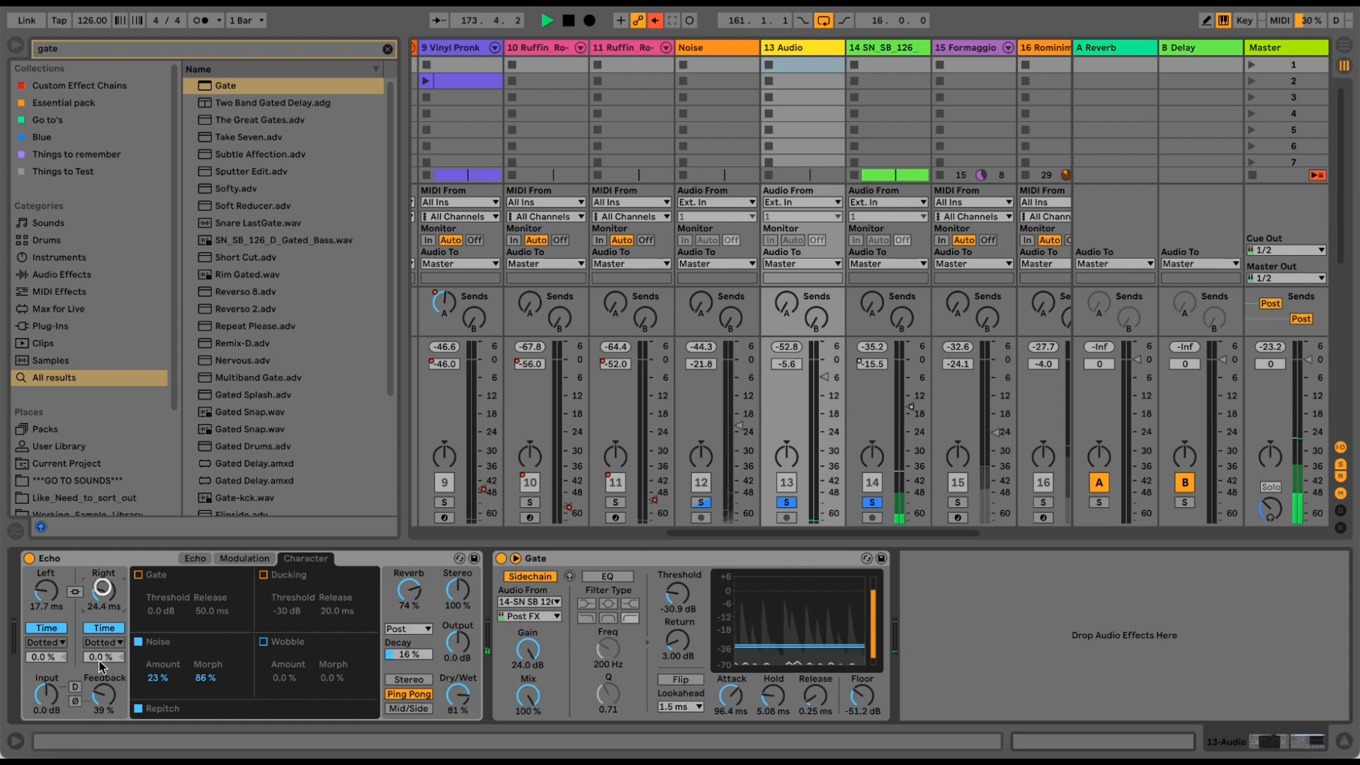
pyautogui.moveTo(100, 698); pyautogui.dragTo(99, 687)
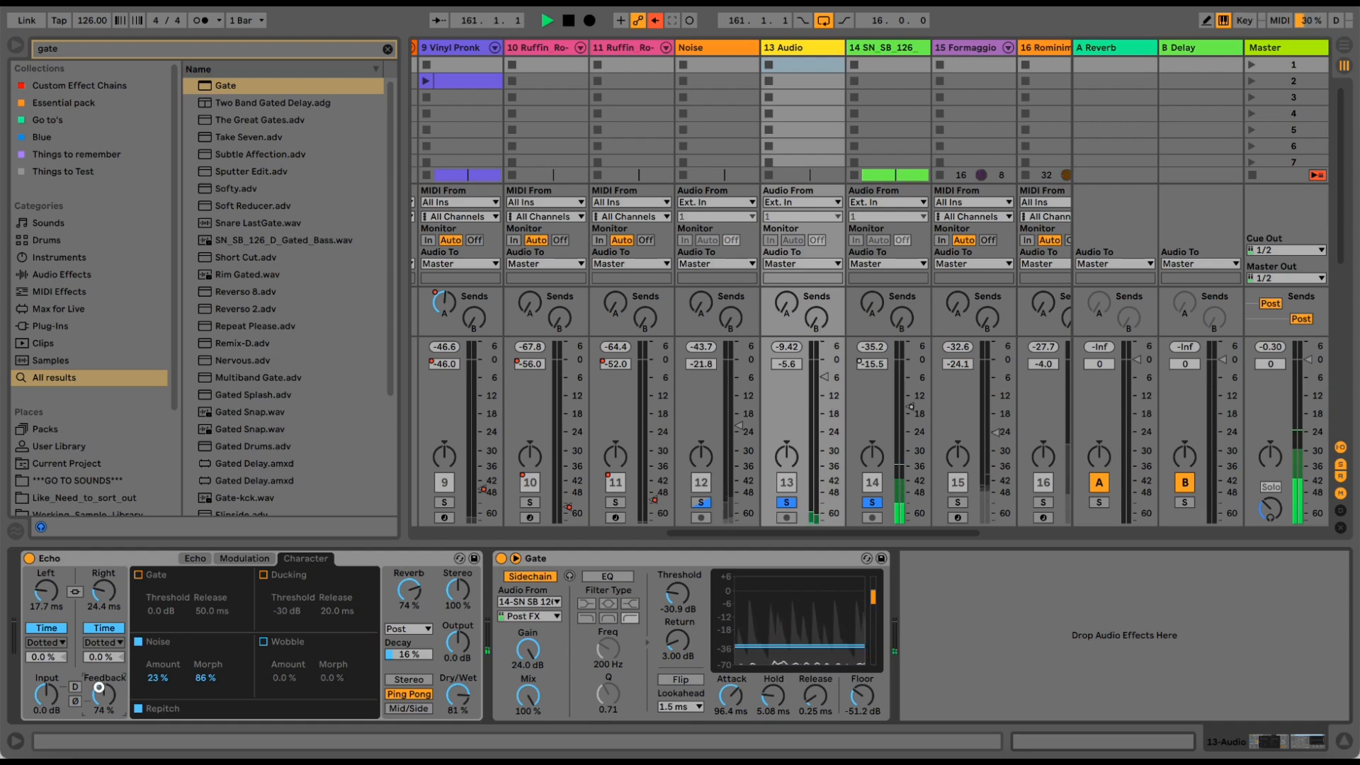
pyautogui.moveTo(467, 690); pyautogui.dragTo(438, 701)
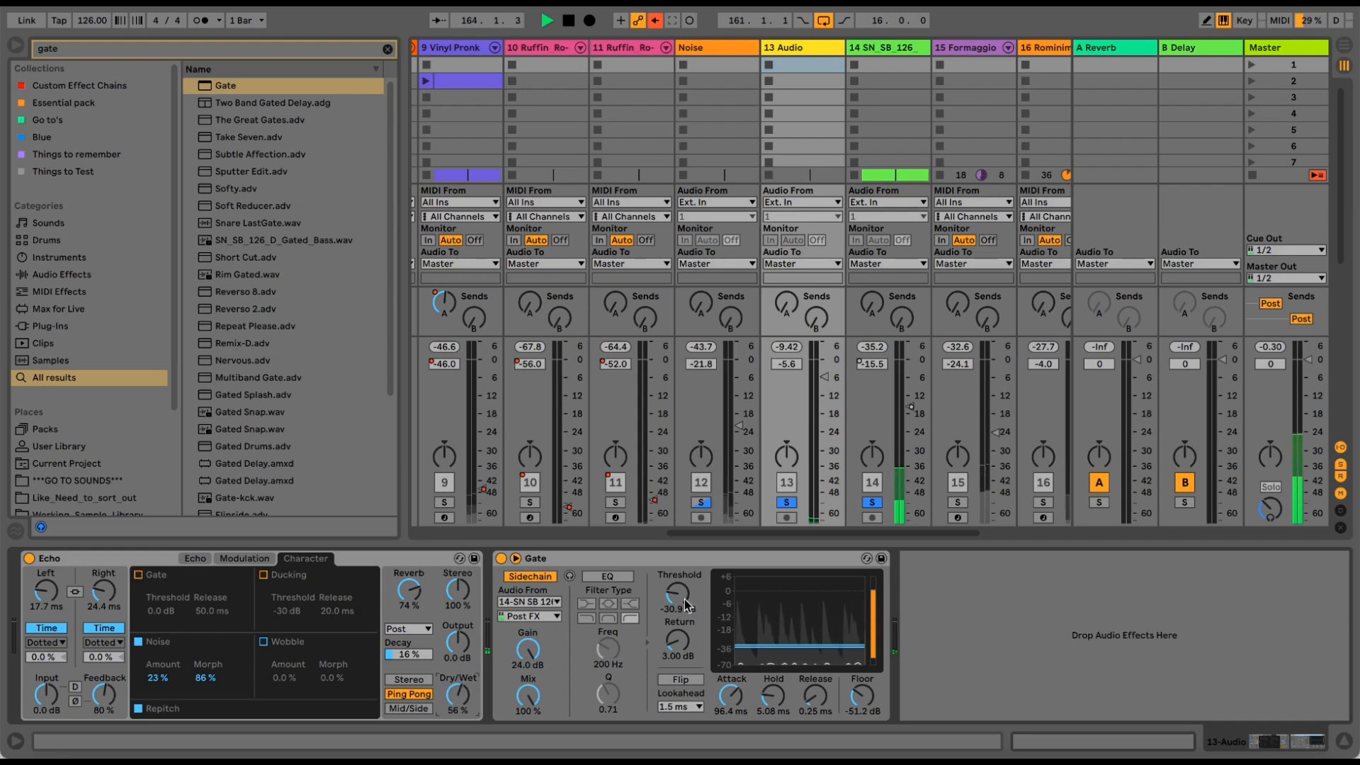
# - Set the Gate's Threshold to -26.1 dB and toggle the 13 Audio track's solo to compare the result
pyautogui.moveTo(684, 596); pyautogui.dragTo(684, 598)
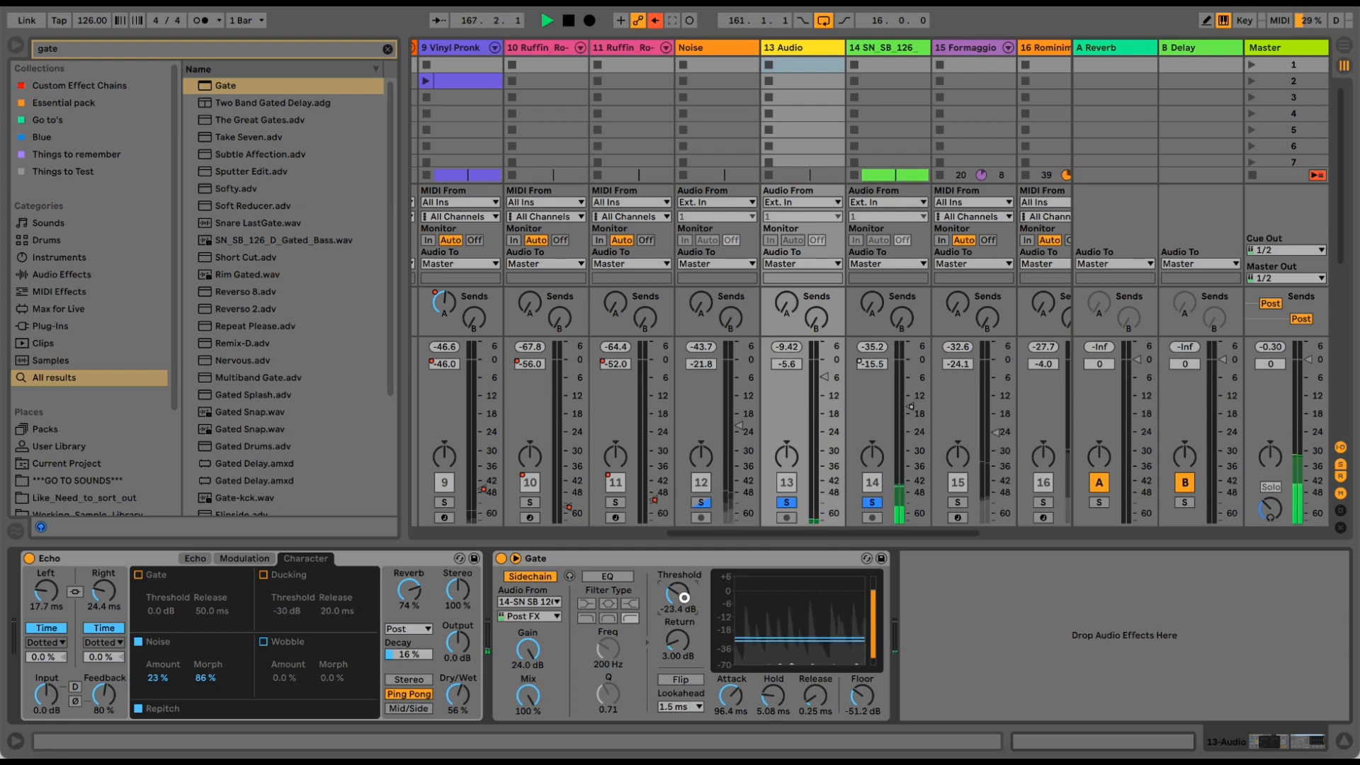
pyautogui.click(786, 503)
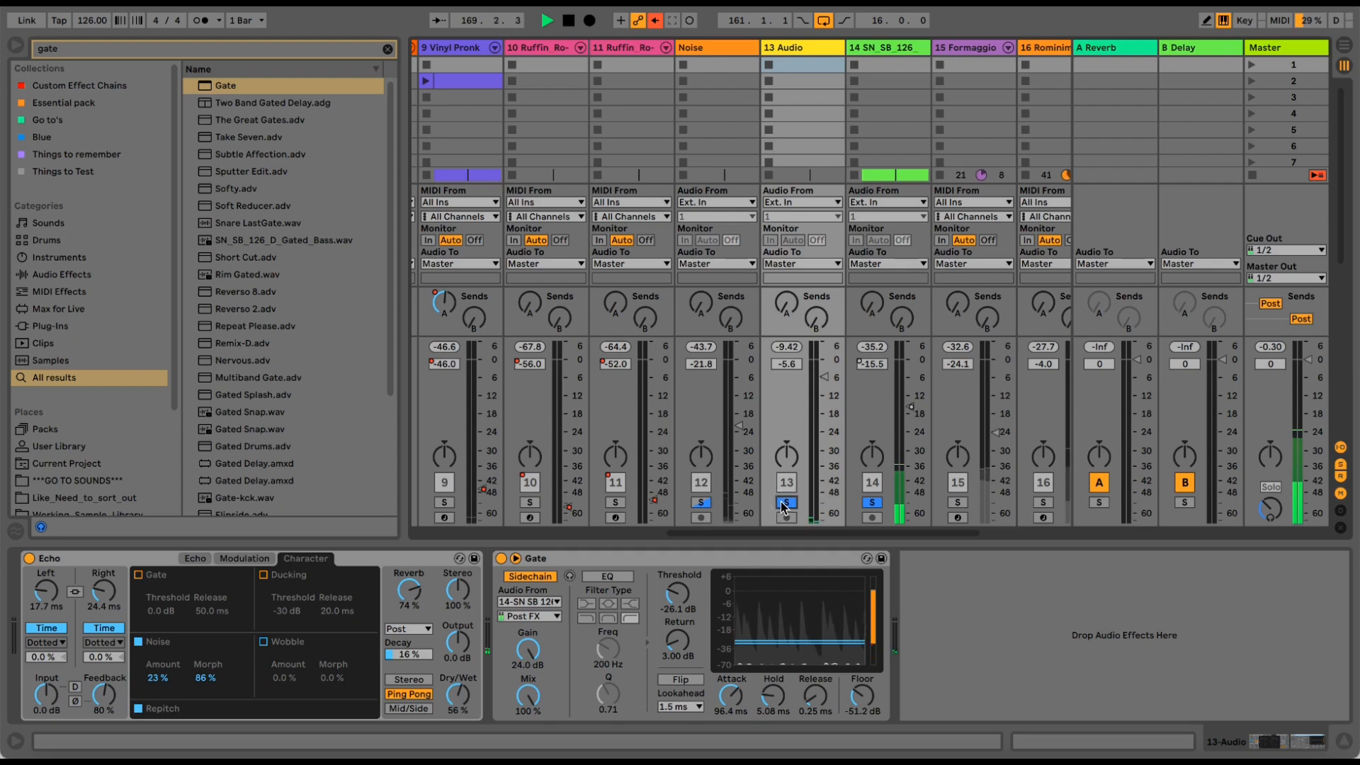
pyautogui.click(784, 503)
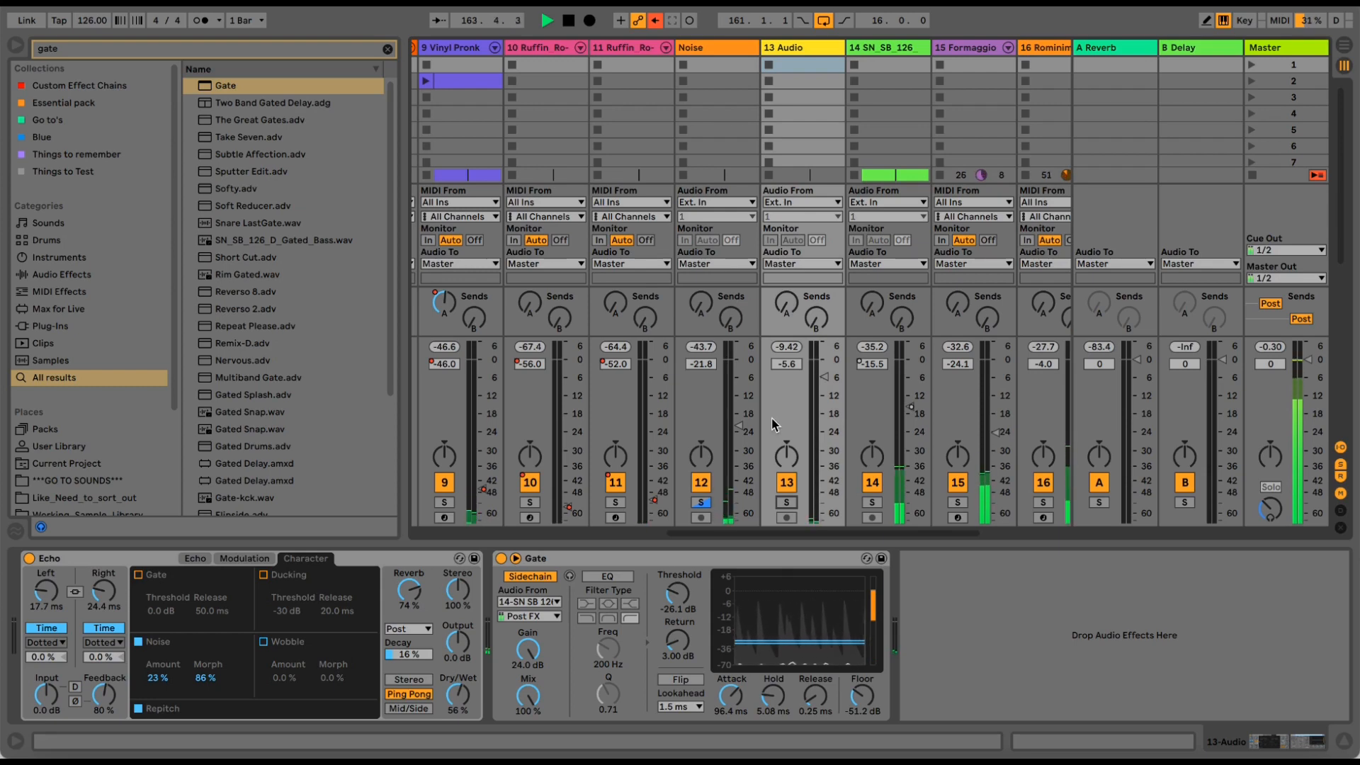
# - Stop playback and set the 13 Audio track's volume to -6.5 dB
pyautogui.press('space')
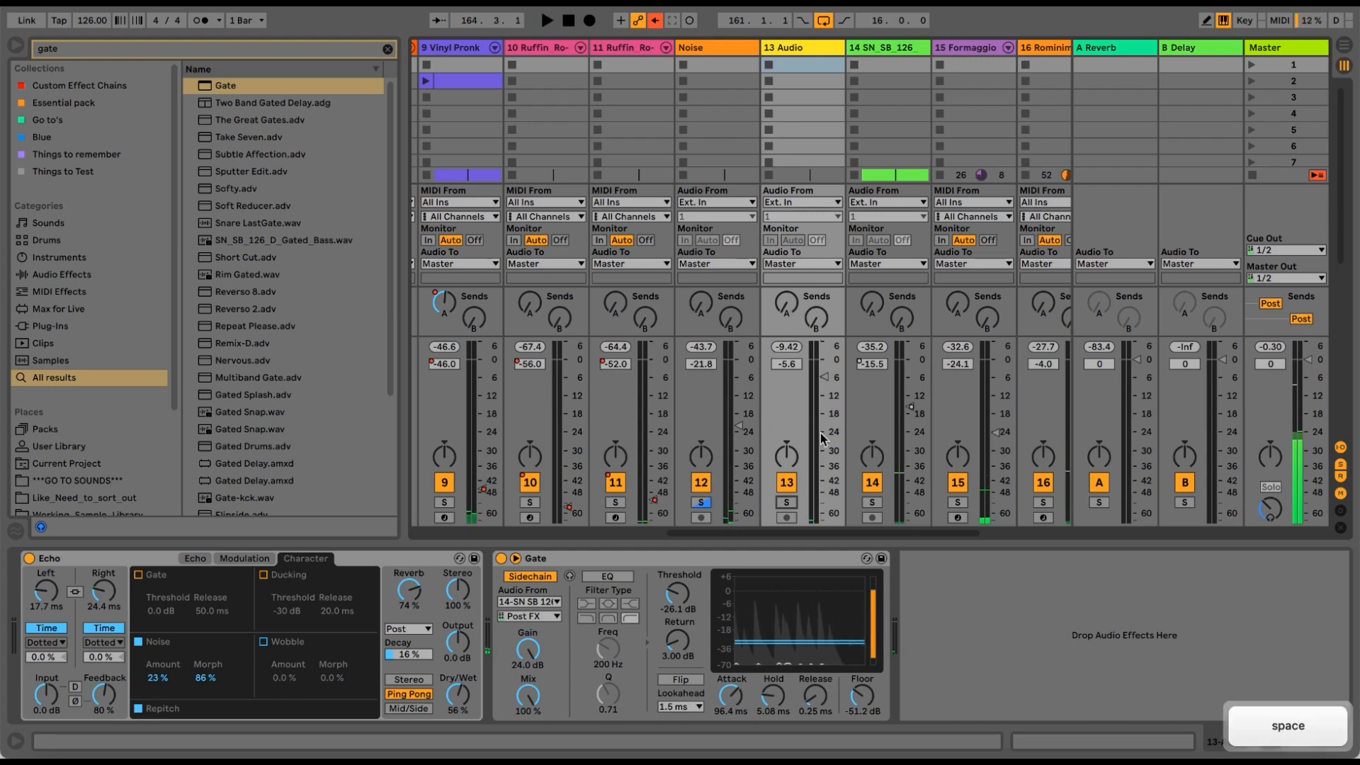
pyautogui.moveTo(820, 378); pyautogui.dragTo(821, 388)
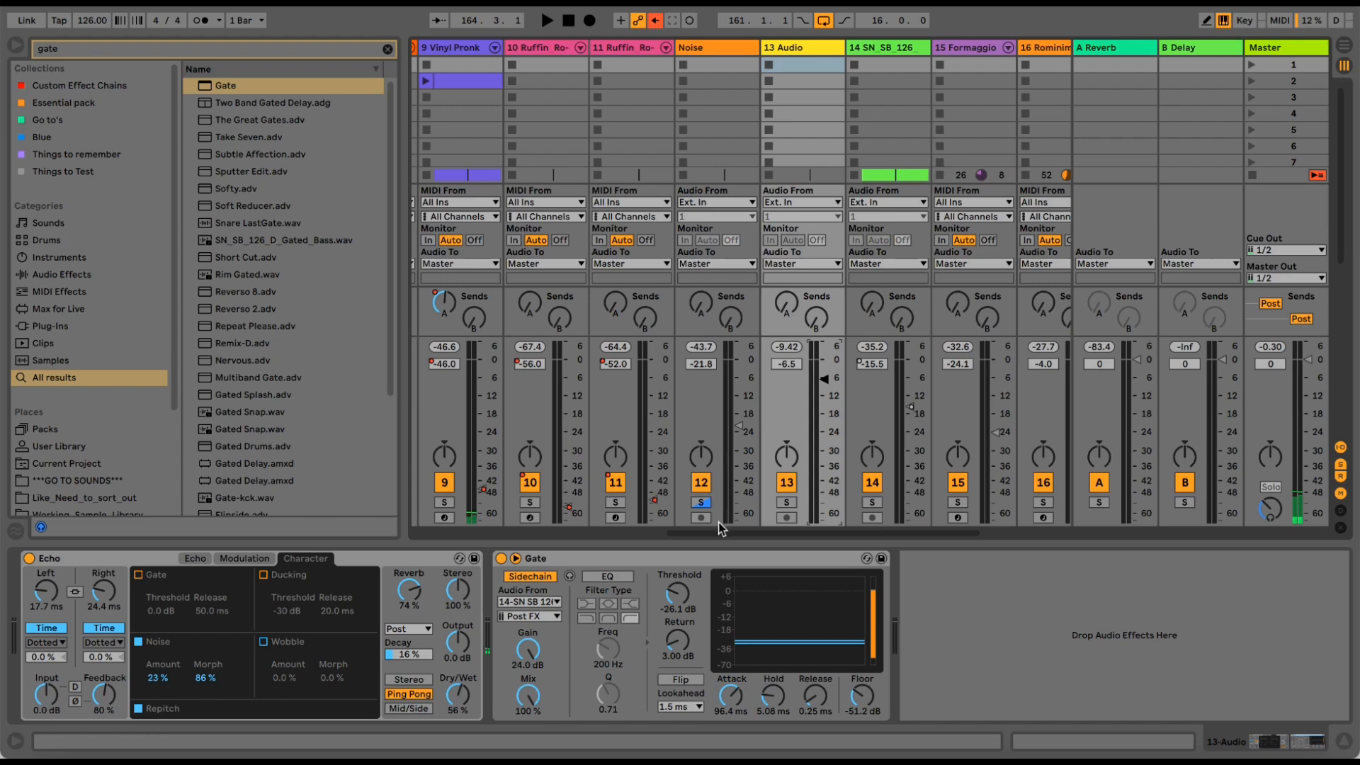
pyautogui.moveTo(720, 531); pyautogui.dragTo(720, 535)
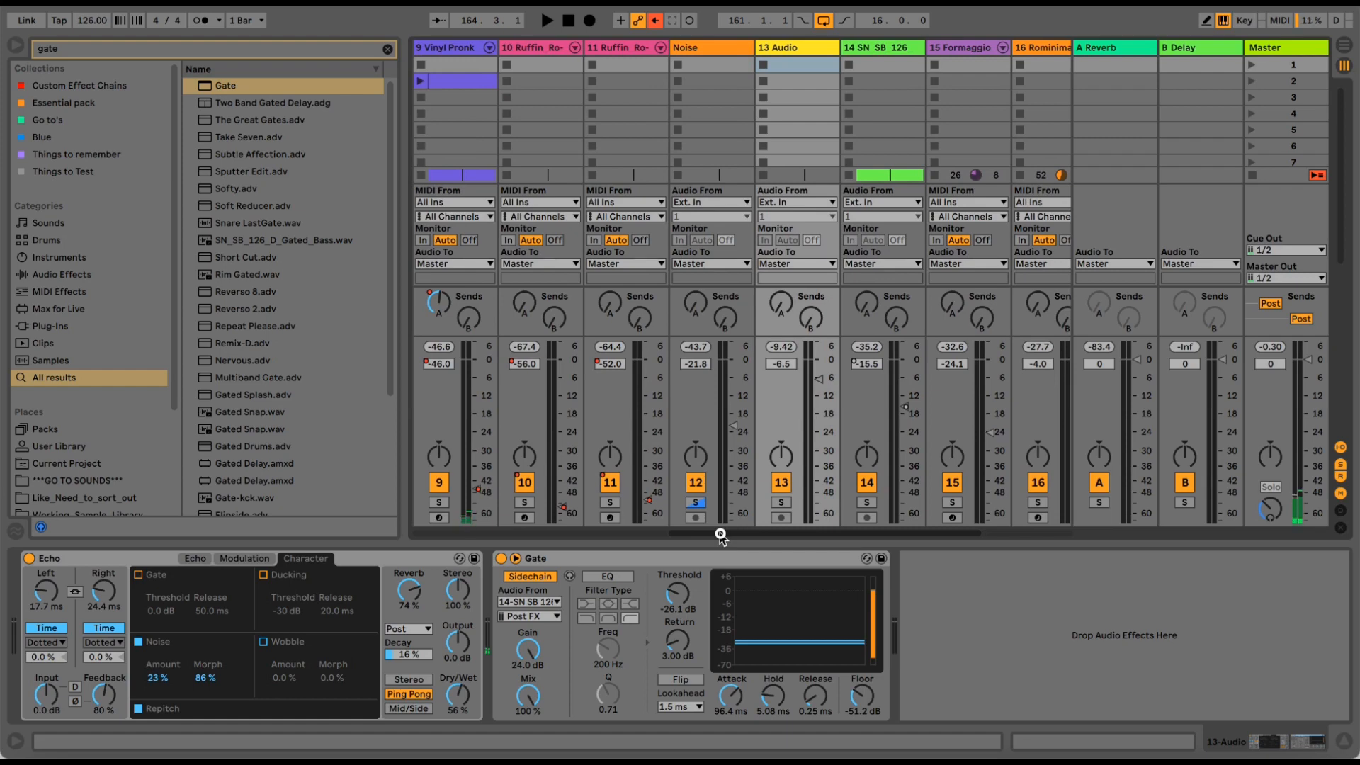
pyautogui.moveTo(774, 538); pyautogui.dragTo(764, 534)
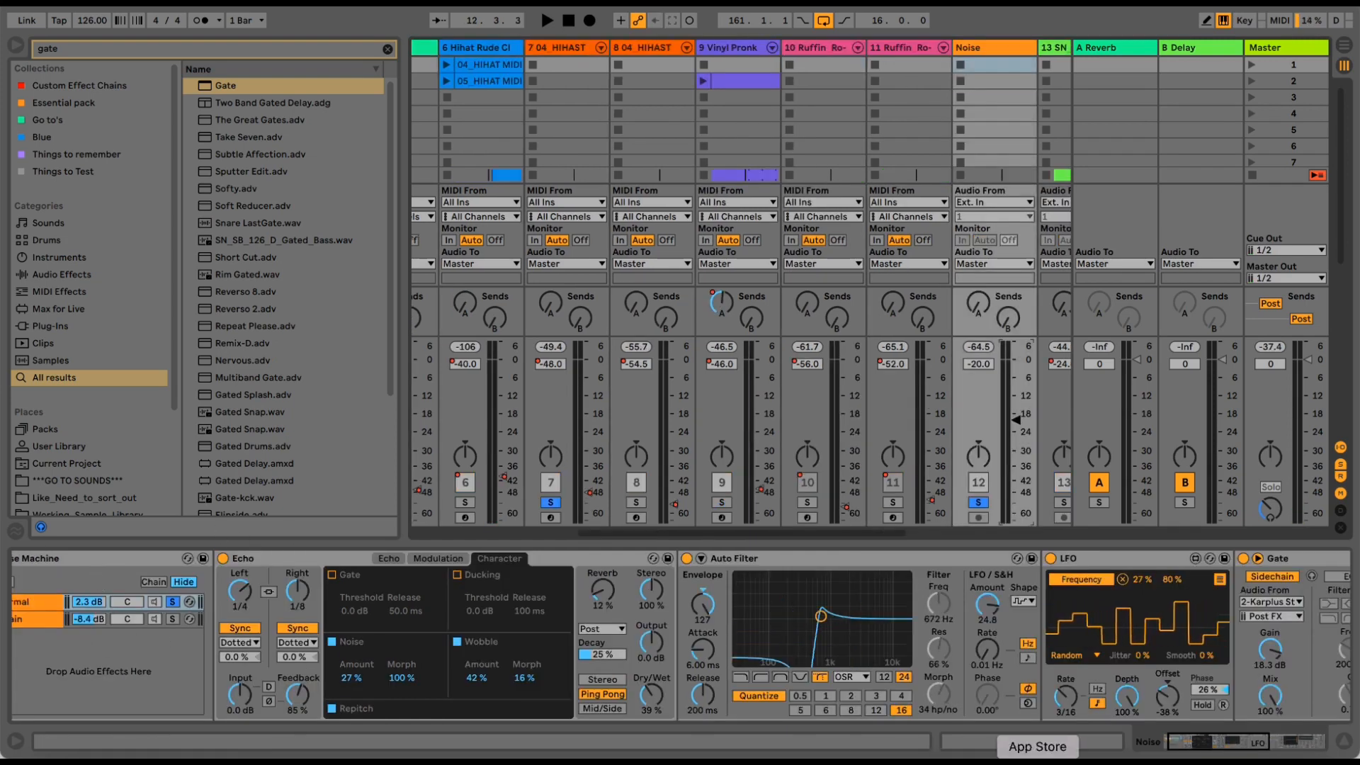
# - Examine the Noise Machine rack's Normal chain on the original Noise track, including its Echo and the devices after it
pyautogui.moveTo(1190, 741); pyautogui.dragTo(1100, 734)
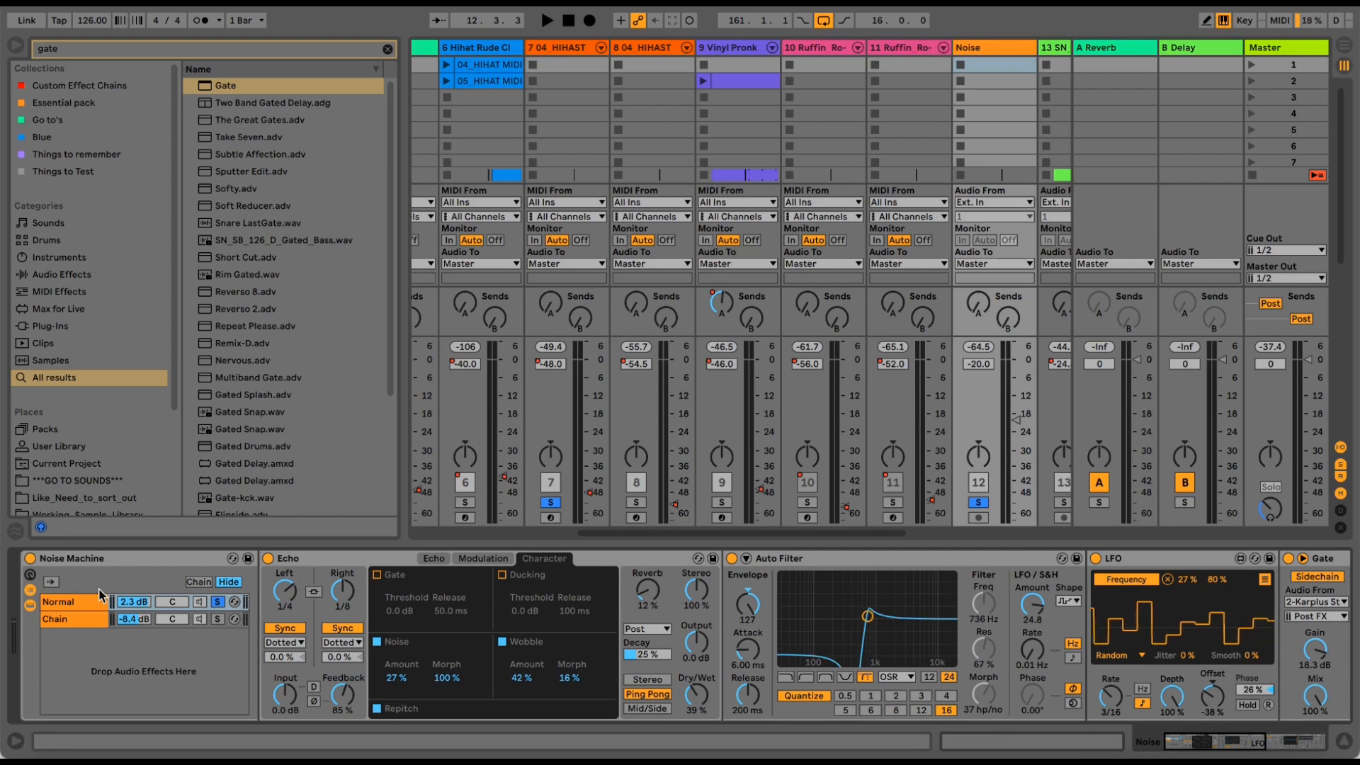
pyautogui.click(85, 601)
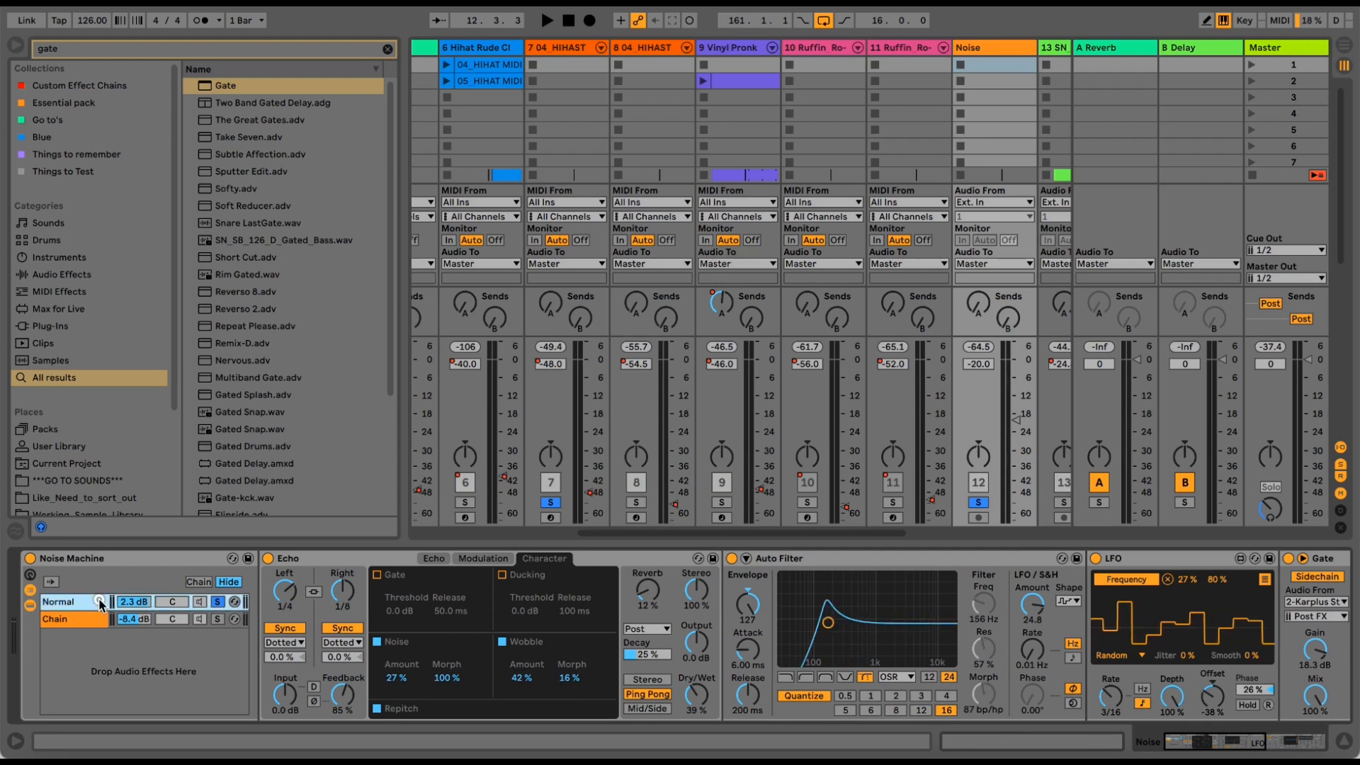
pyautogui.click(316, 559)
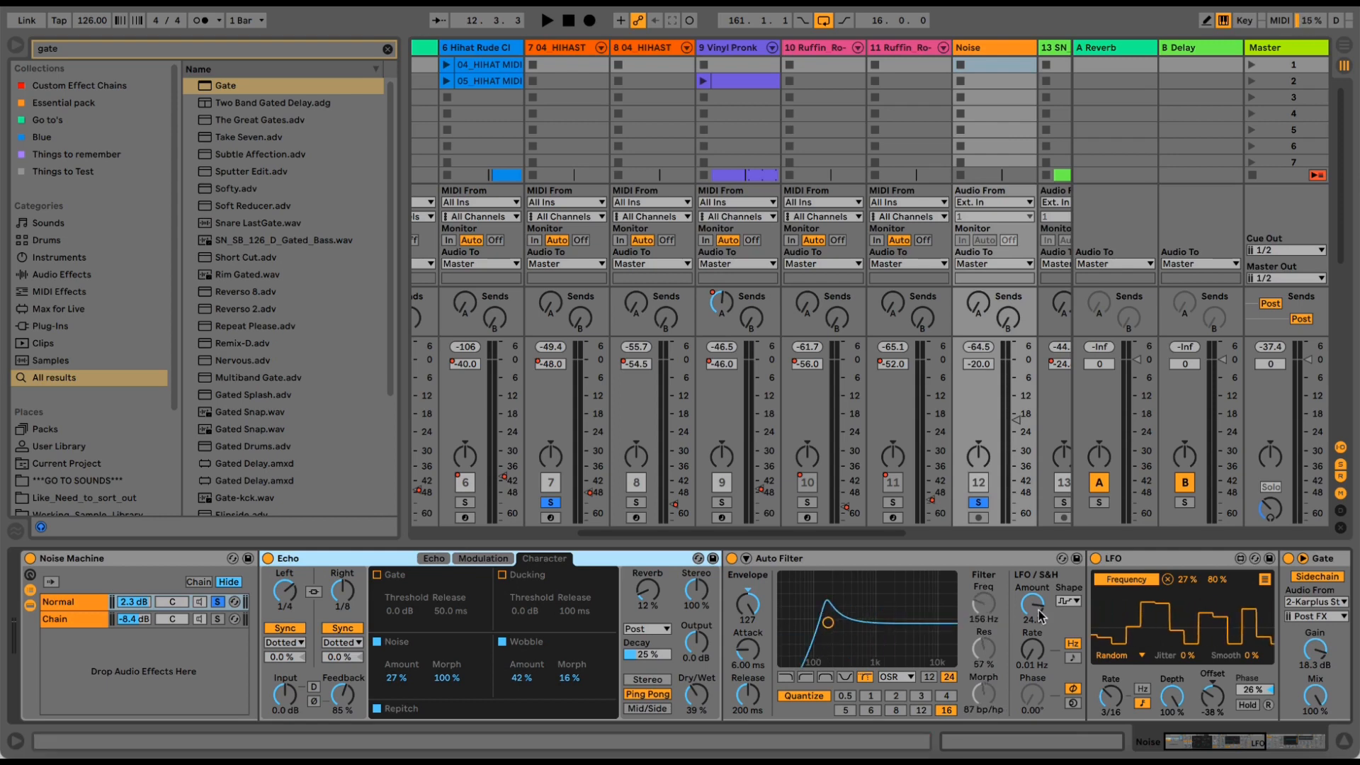
pyautogui.moveTo(1222, 747)
pyautogui.mouseDown()
pyautogui.moveTo(1233, 747)
pyautogui.moveTo(1204, 745)
pyautogui.moveTo(1220, 739)
pyautogui.mouseUp()
pyautogui.press('space')
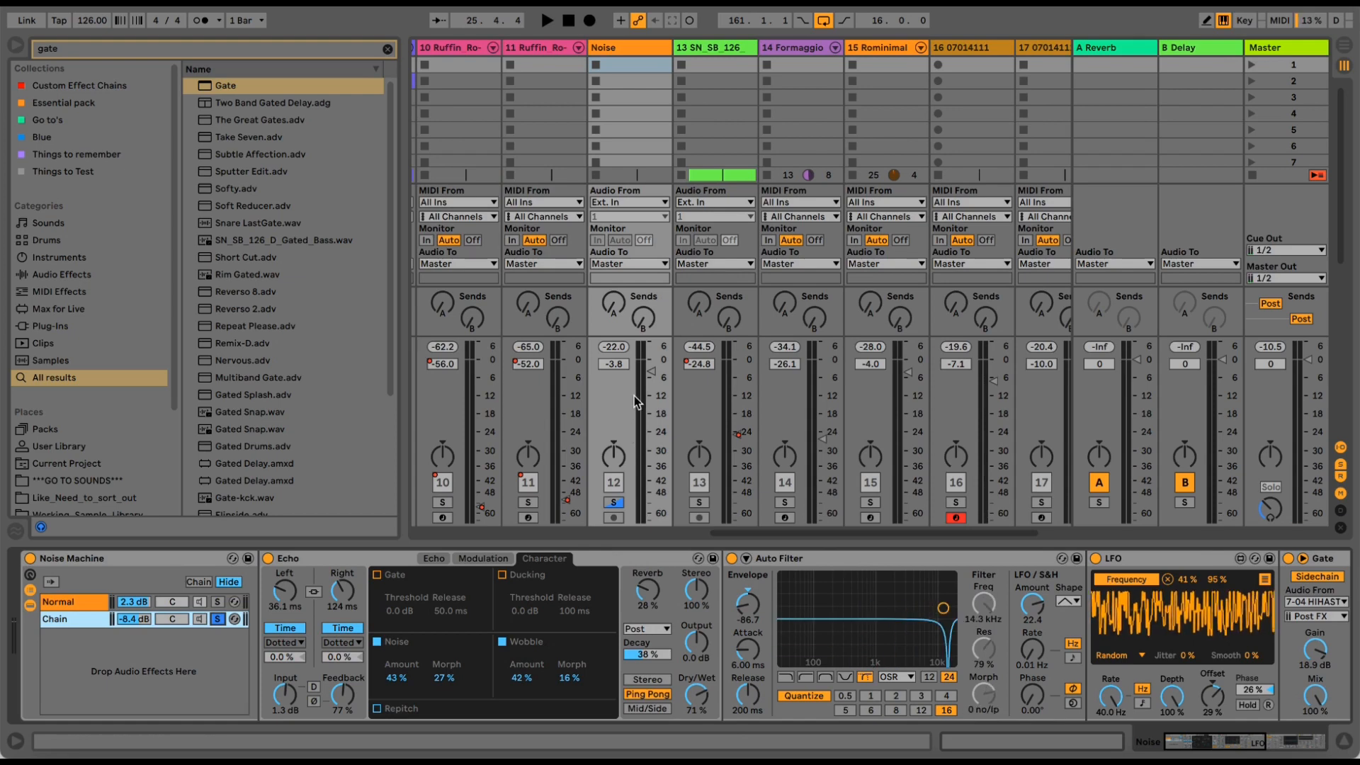
# - Set the Noise track's volume to -10.7 dB and select the LFO in the Noise Machine rack's second chain
pyautogui.moveTo(646, 374); pyautogui.dragTo(646, 395)
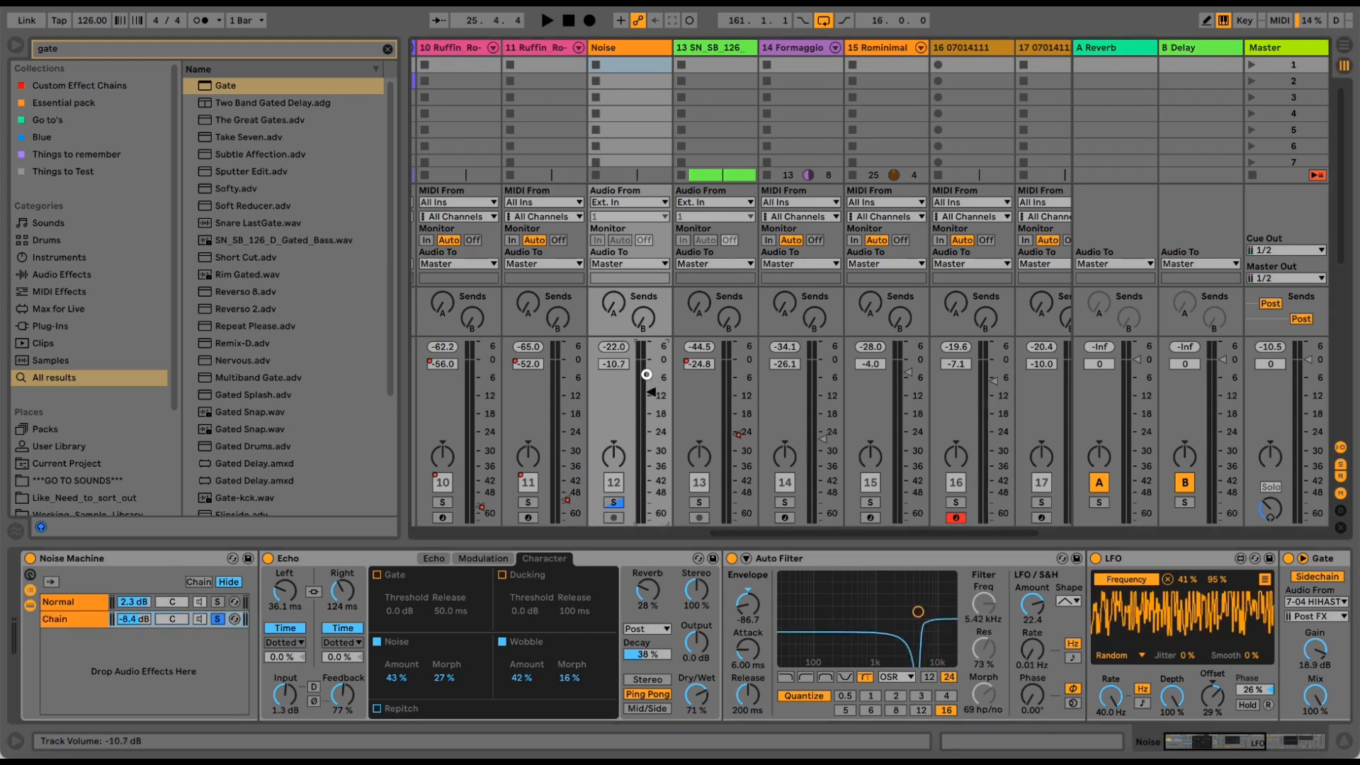
pyautogui.click(61, 620)
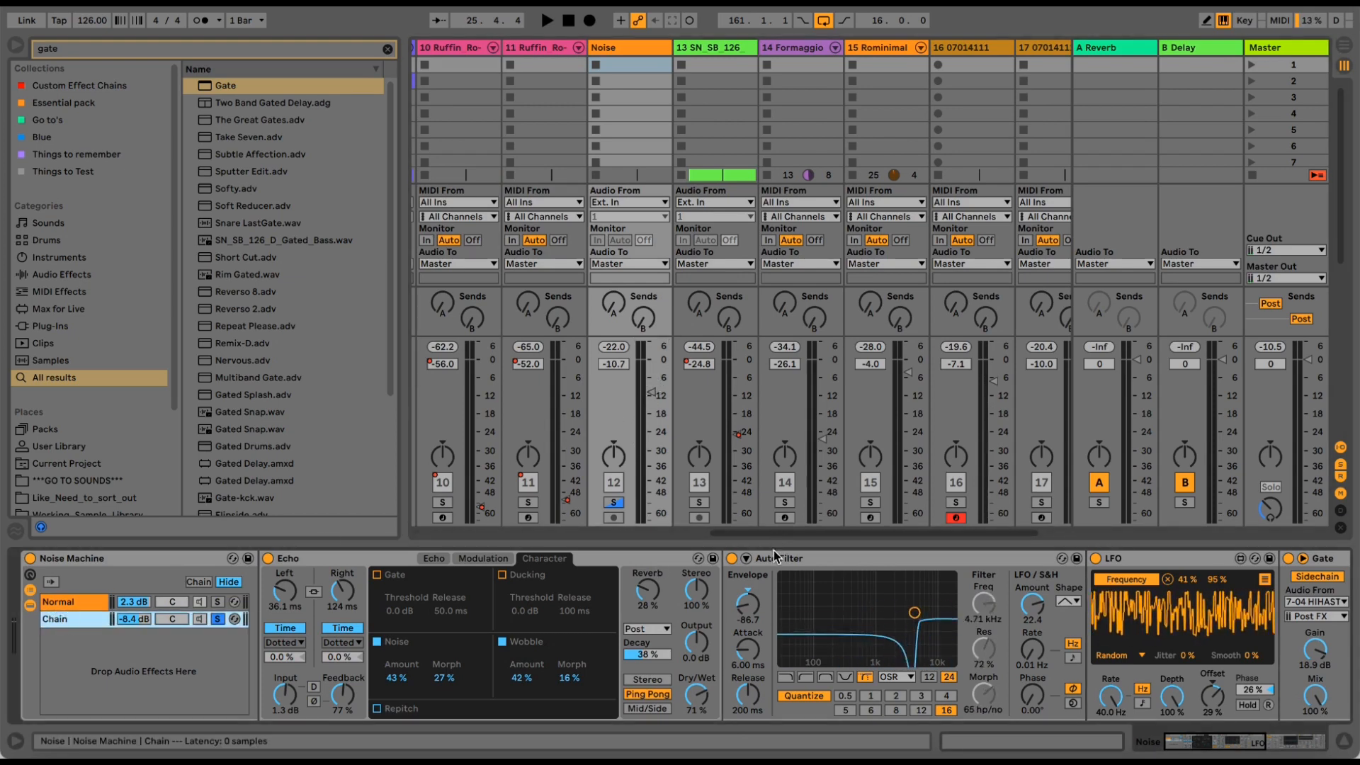
pyautogui.click(978, 573)
pyautogui.click(1112, 698)
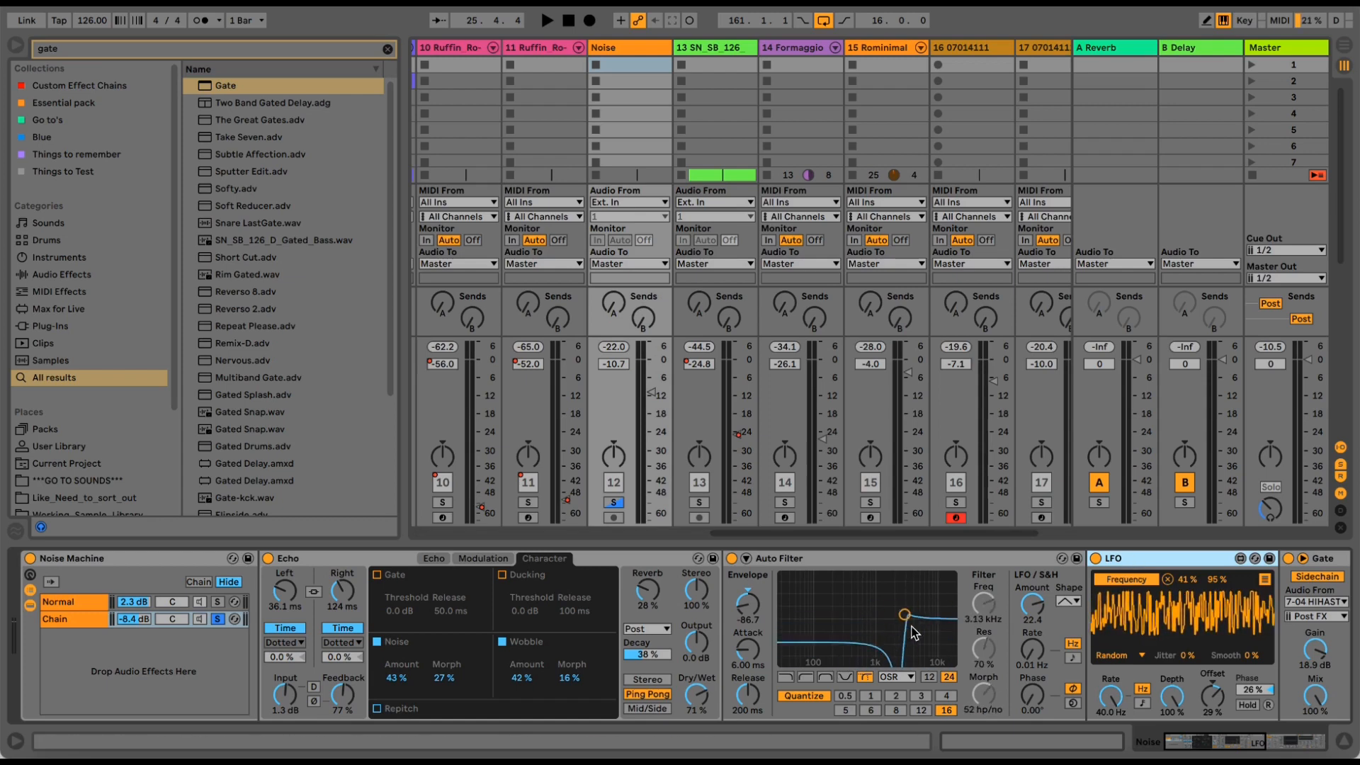
# - Check the Auto Filter's LFO-controlled frequency and resonance, and set the Noise track's volume to -20.3 dB during playback
pyautogui.click(977, 649)
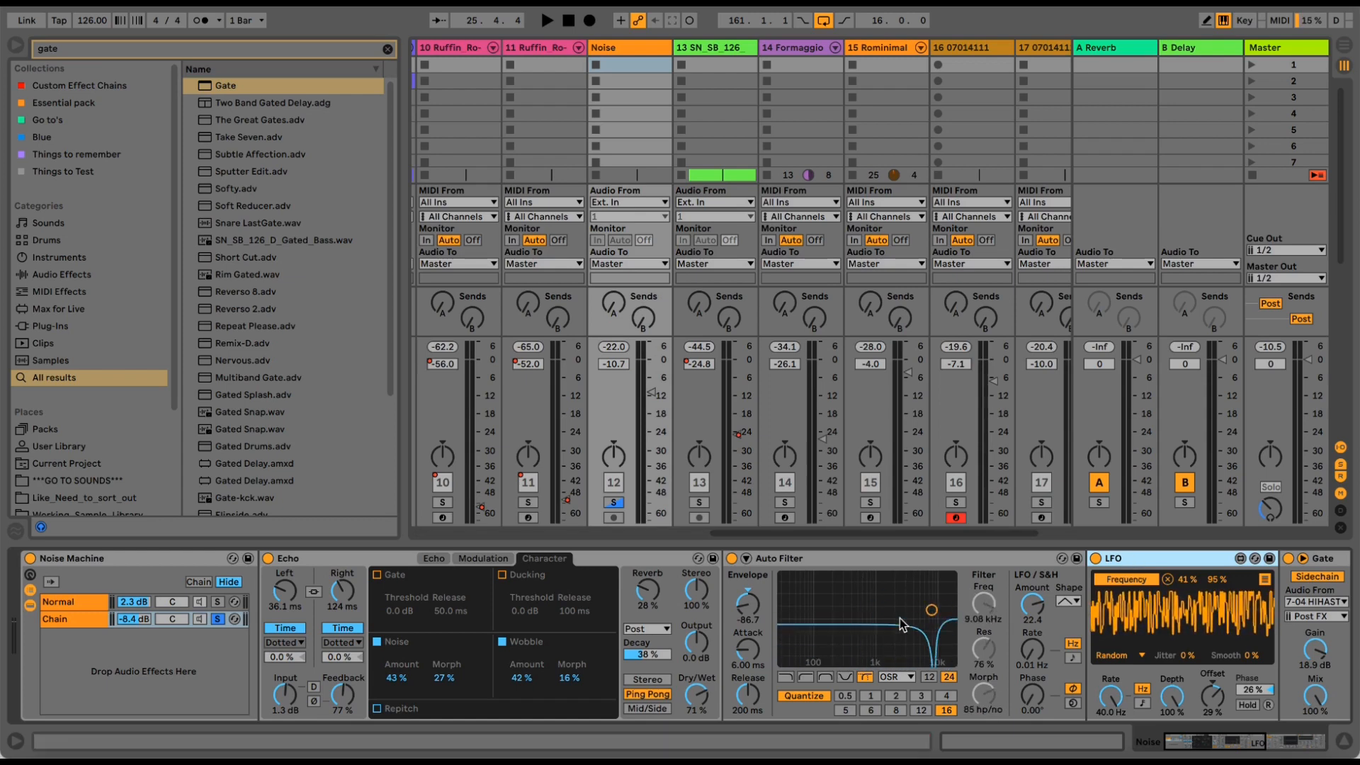
pyautogui.click(983, 606)
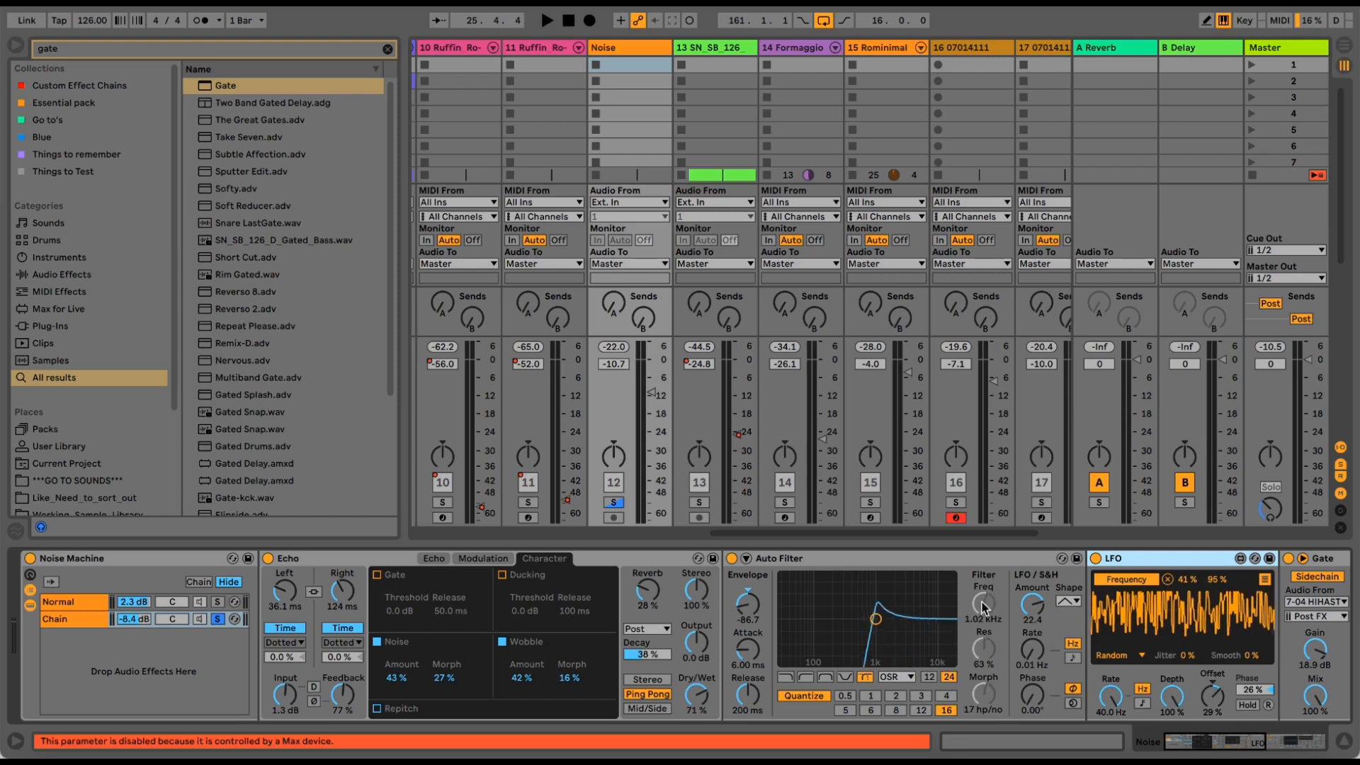
pyautogui.click(996, 608)
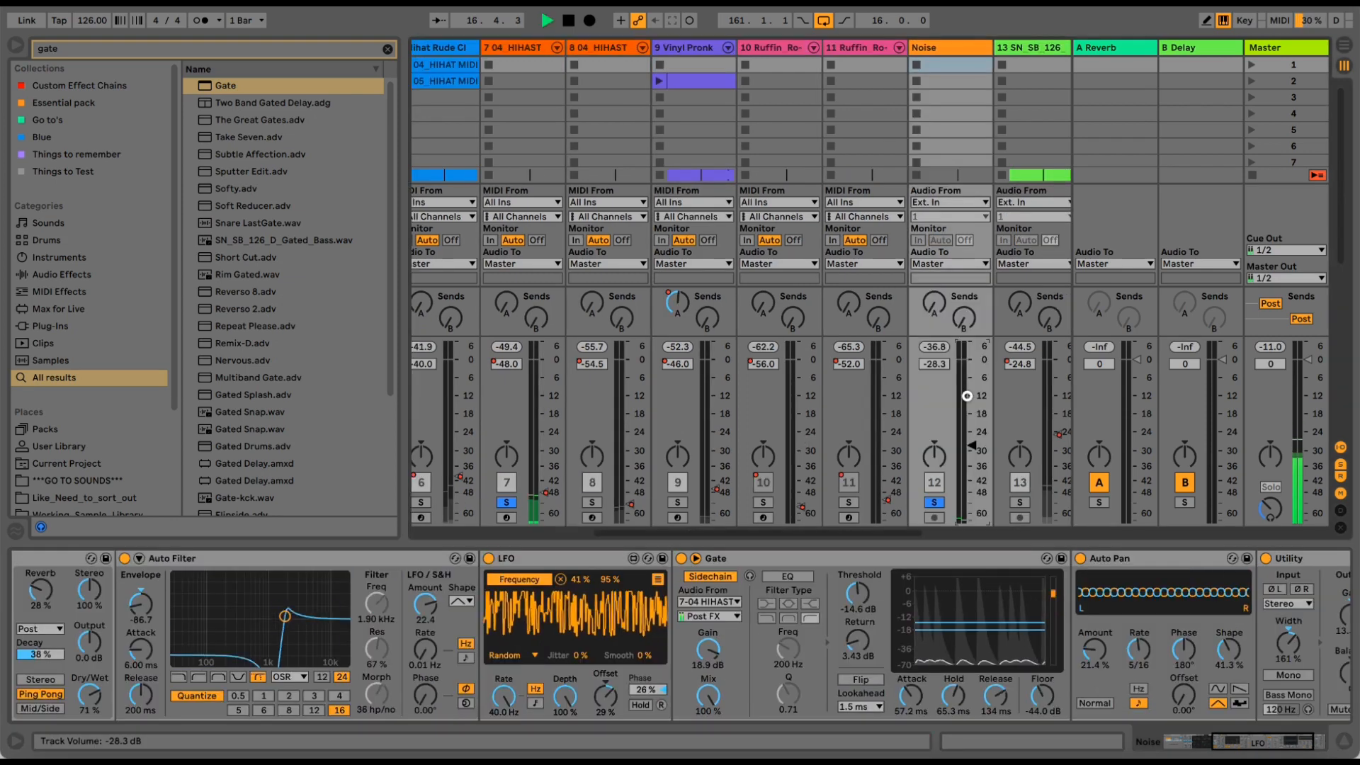
pyautogui.moveTo(966, 395); pyautogui.dragTo(974, 429)
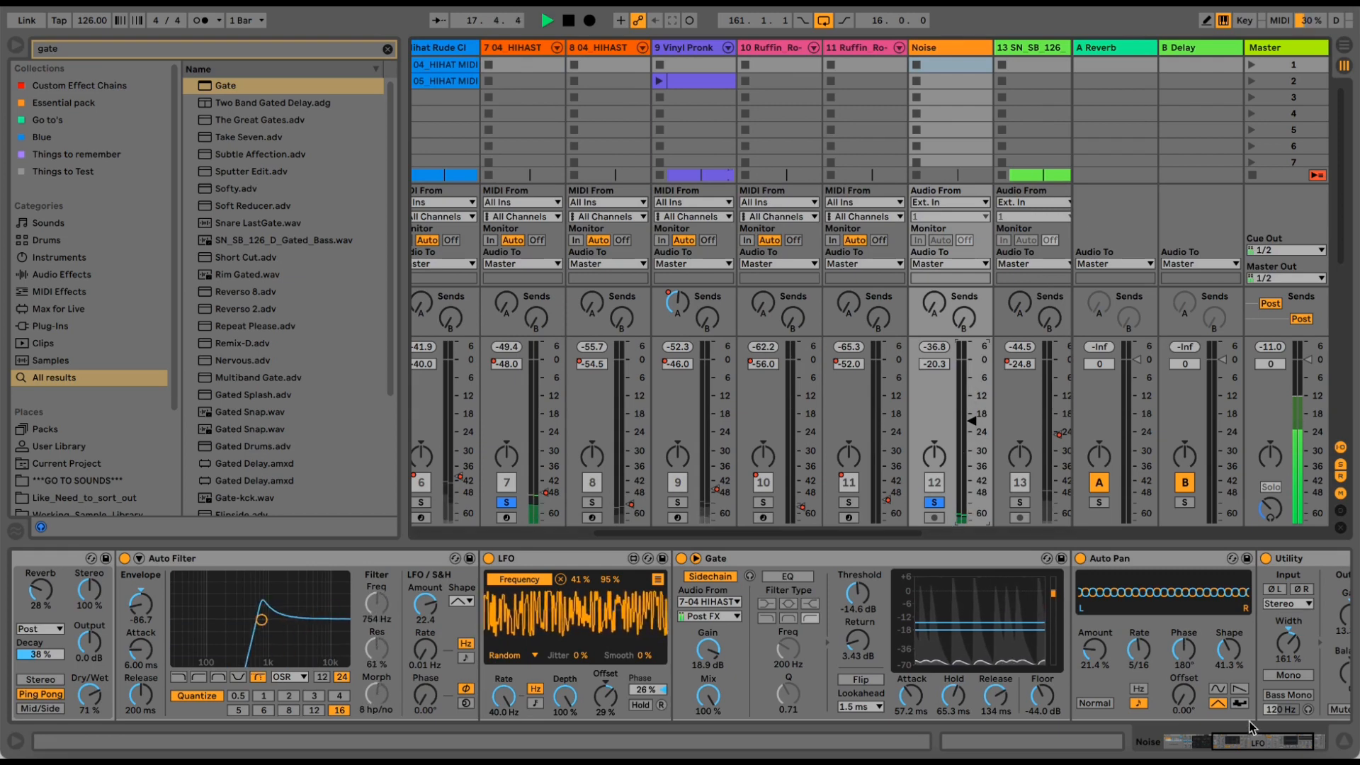
# - Adjust the Noise track's volume during playback, trying -34.7 dB and settling on -30.7 dB
pyautogui.click(1158, 736)
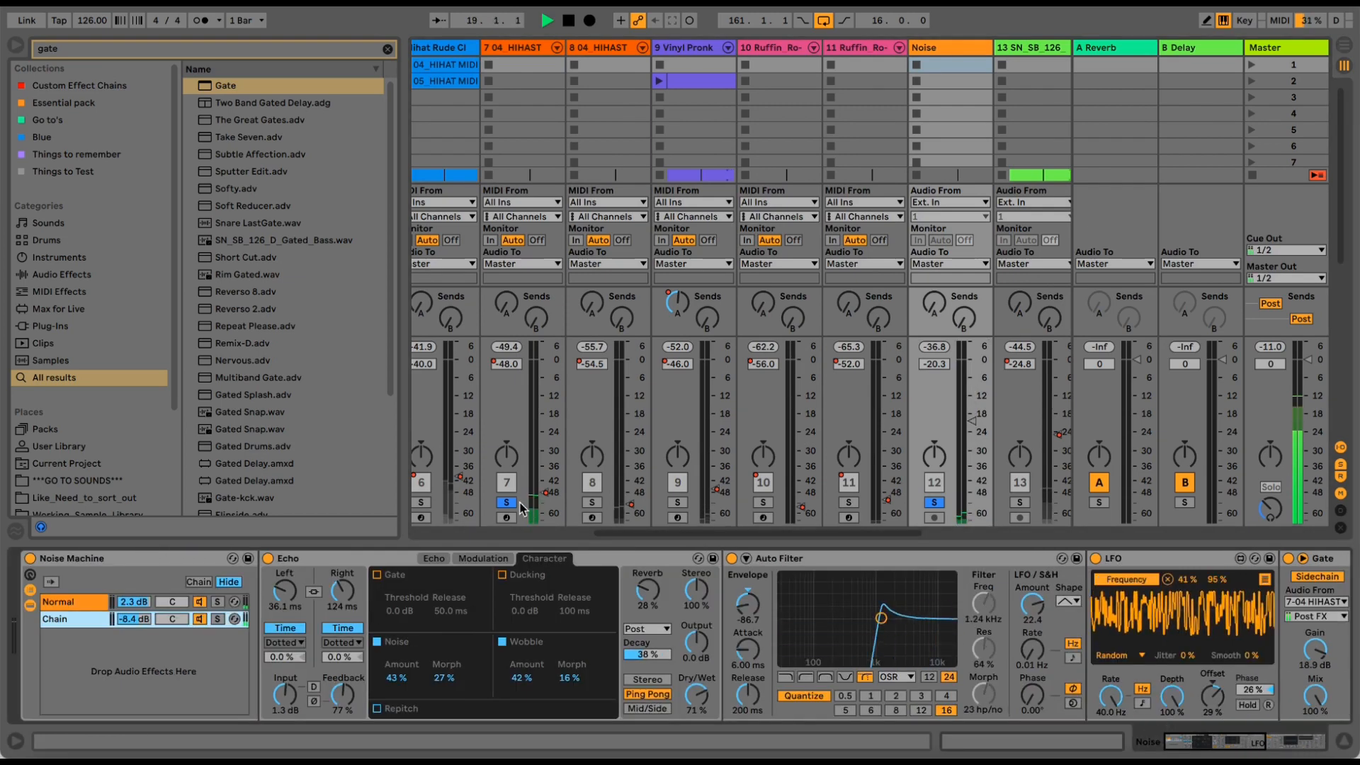
pyautogui.moveTo(613, 532); pyautogui.dragTo(603, 533)
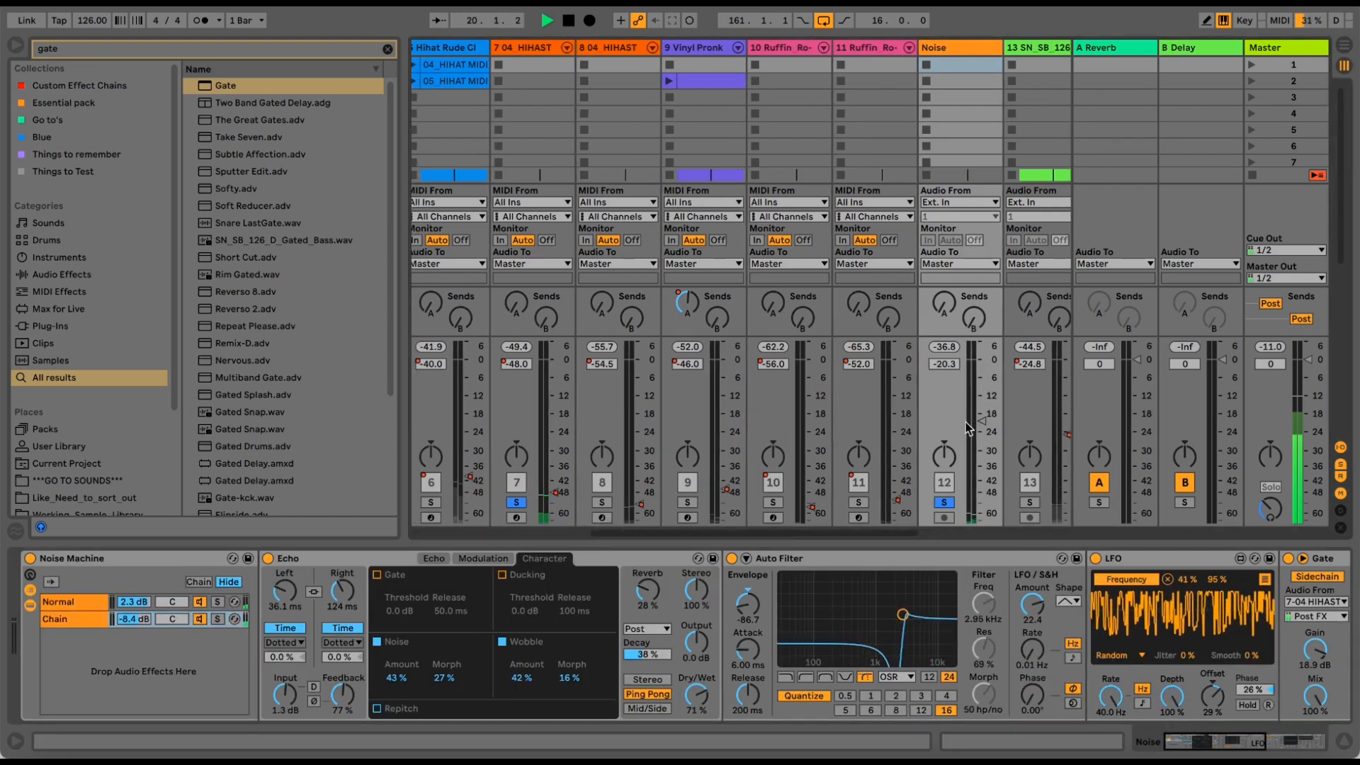
pyautogui.moveTo(976, 421); pyautogui.dragTo(977, 476)
pyautogui.moveTo(977, 421); pyautogui.dragTo(979, 465)
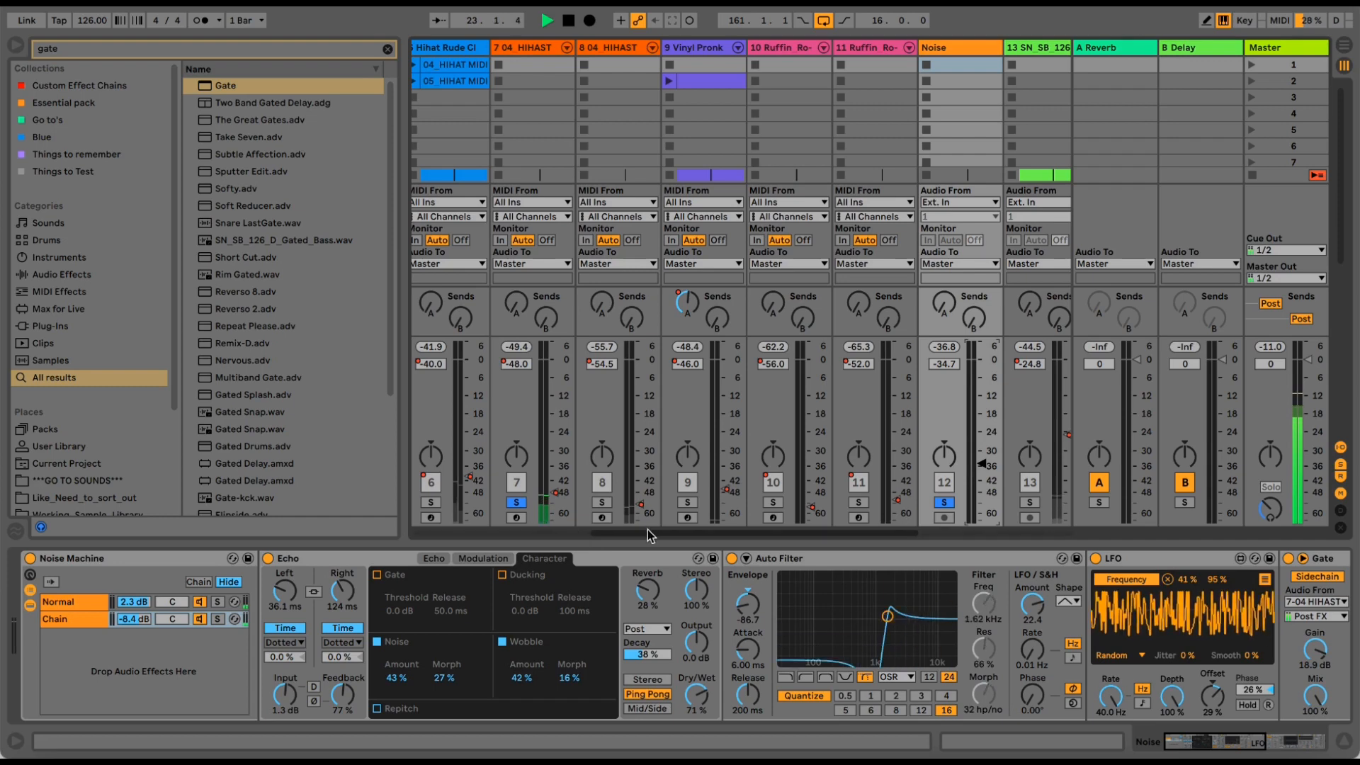
pyautogui.moveTo(650, 533); pyautogui.dragTo(484, 516)
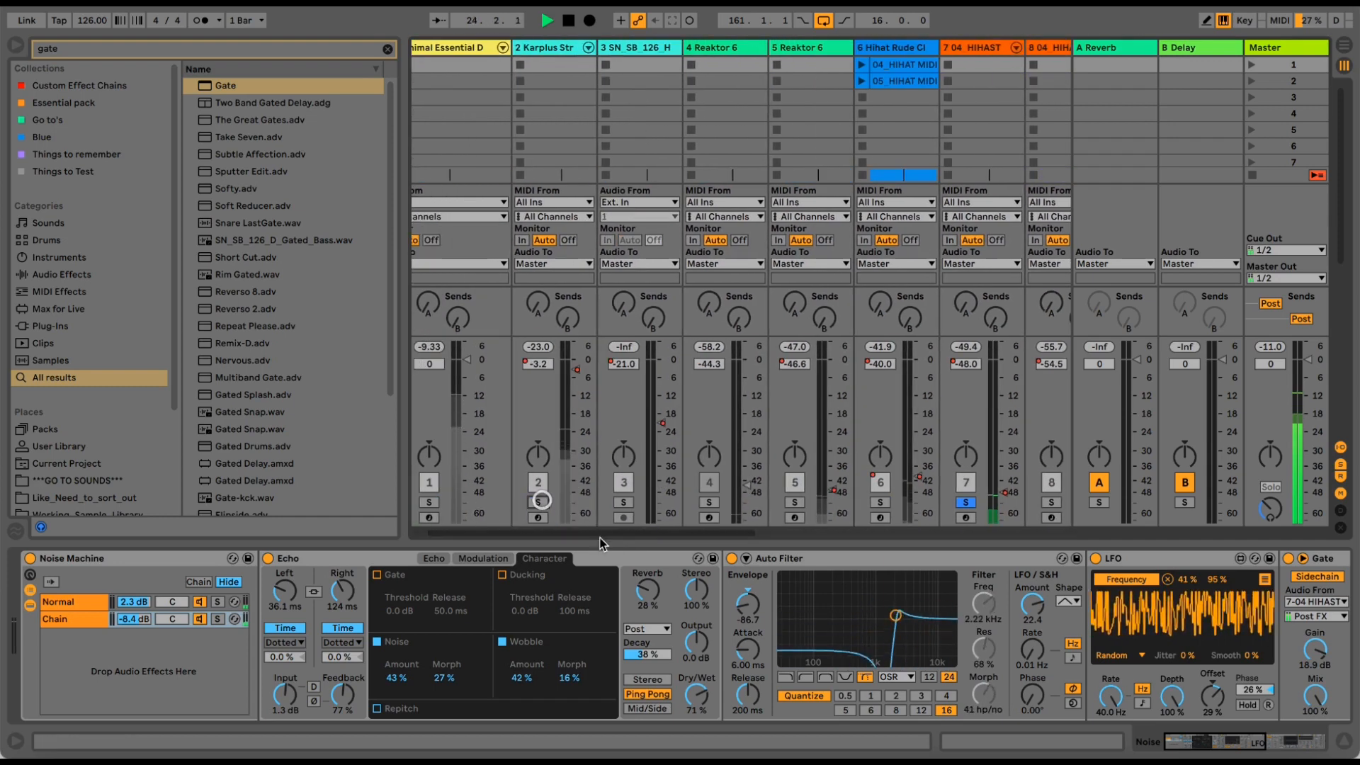
pyautogui.moveTo(601, 536); pyautogui.dragTo(772, 537)
pyautogui.moveTo(960, 465); pyautogui.dragTo(952, 459)
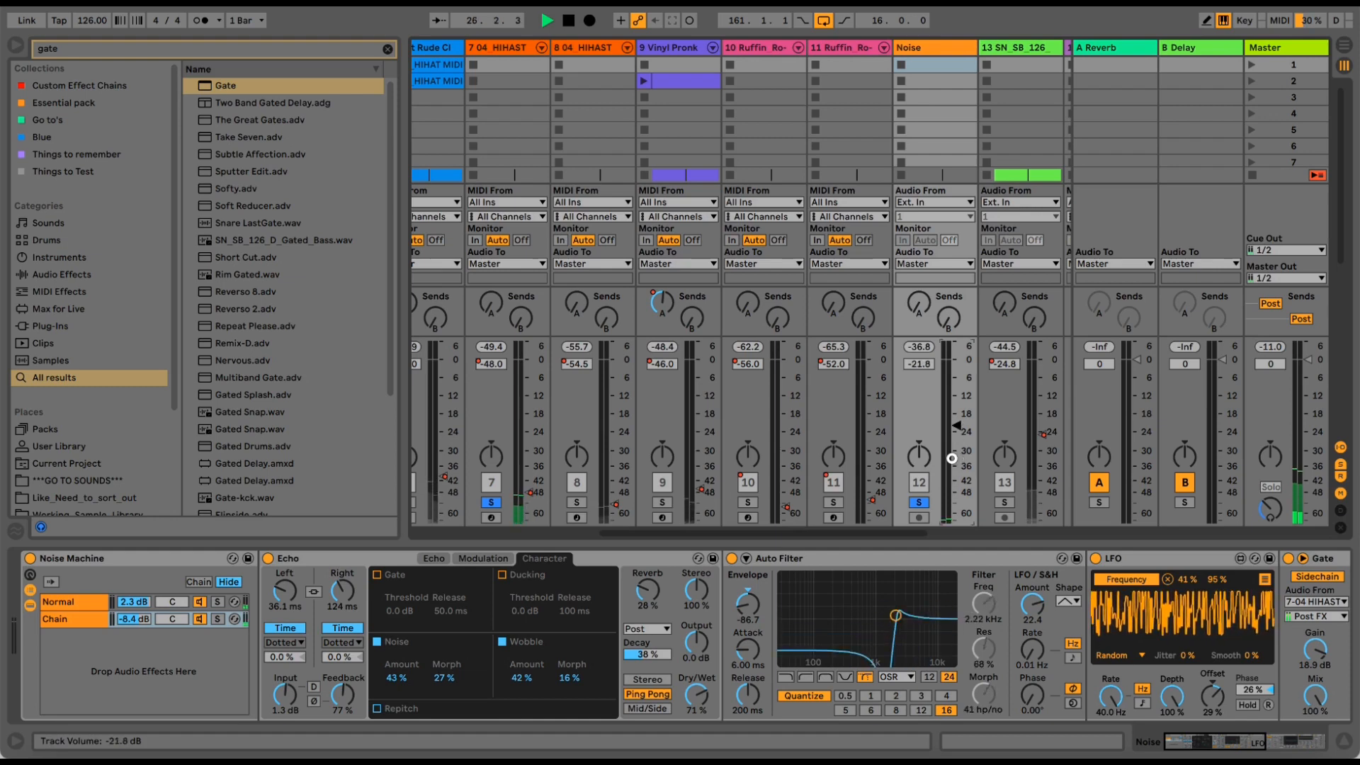
pyautogui.moveTo(952, 460); pyautogui.dragTo(952, 447)
# - Retune the rack's second chain: adjust Echo's Dry/Wet and noise, set the Gate threshold to 1.24 dB and the Utility gain to 3.33 dB
pyautogui.moveTo(693, 693); pyautogui.dragTo(693, 714)
pyautogui.moveTo(403, 677); pyautogui.dragTo(444, 670)
pyautogui.moveTo(1189, 740); pyautogui.dragTo(1213, 739)
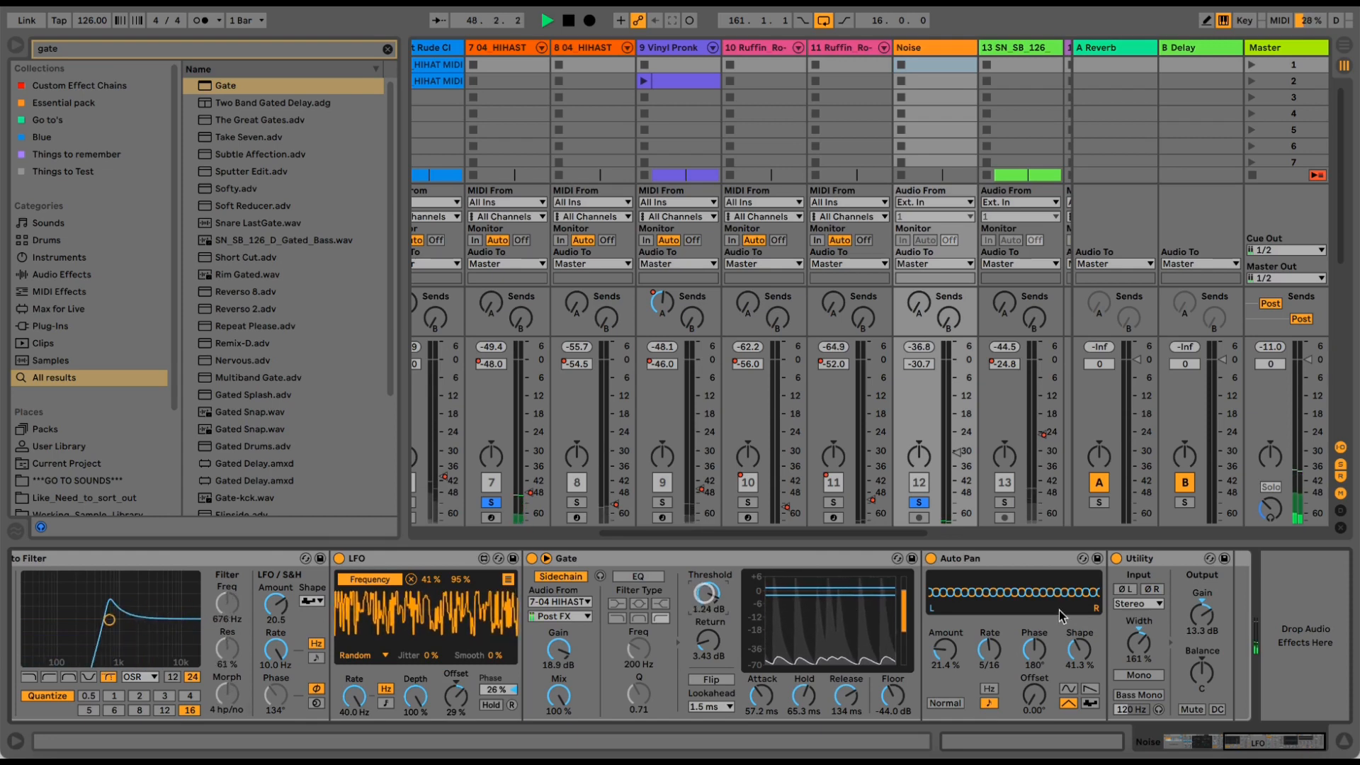
pyautogui.moveTo(1201, 615)
pyautogui.mouseDown()
pyautogui.moveTo(1201, 640)
pyautogui.moveTo(1196, 617)
pyautogui.mouseUp()
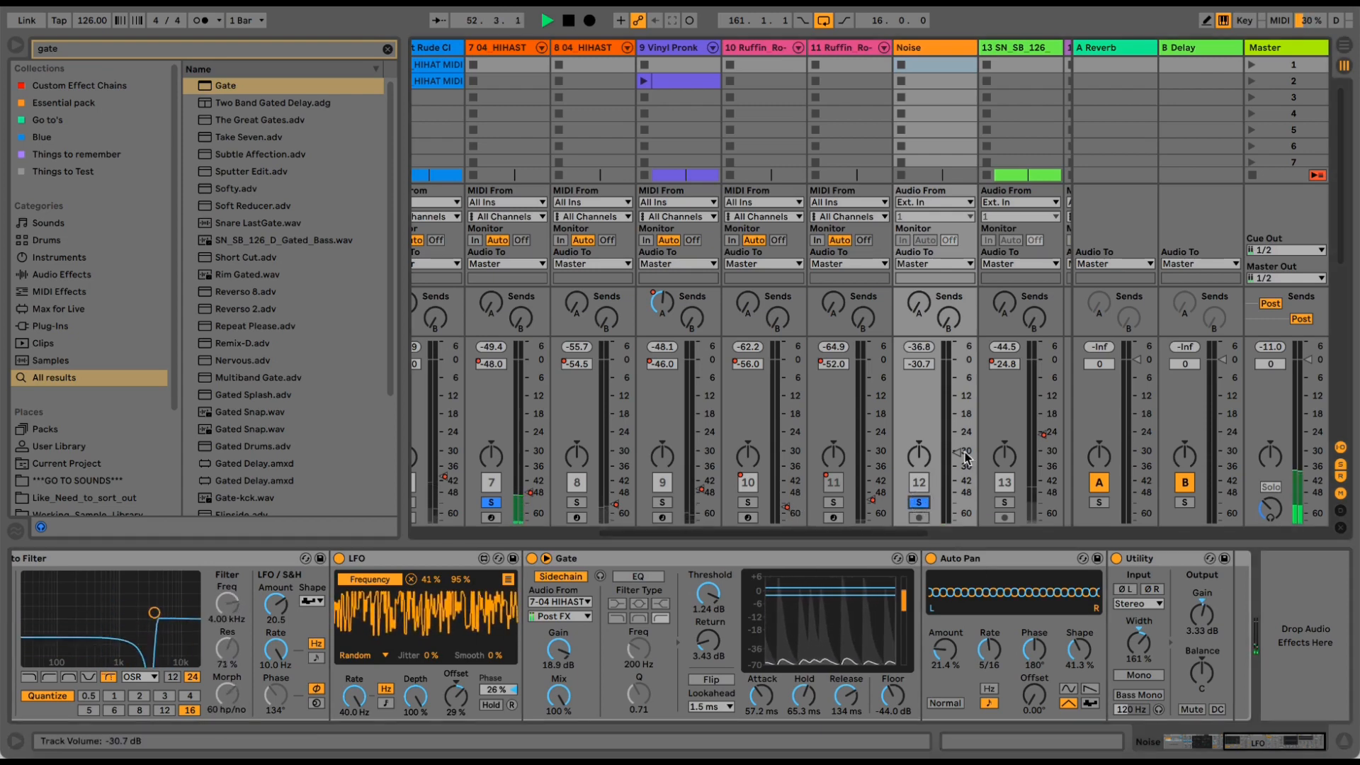
# - Unsolo the Noise and hi-hat tracks and set the Noise track's volume to -19.7 dB within the full mix
pyautogui.moveTo(952, 454); pyautogui.dragTo(951, 473)
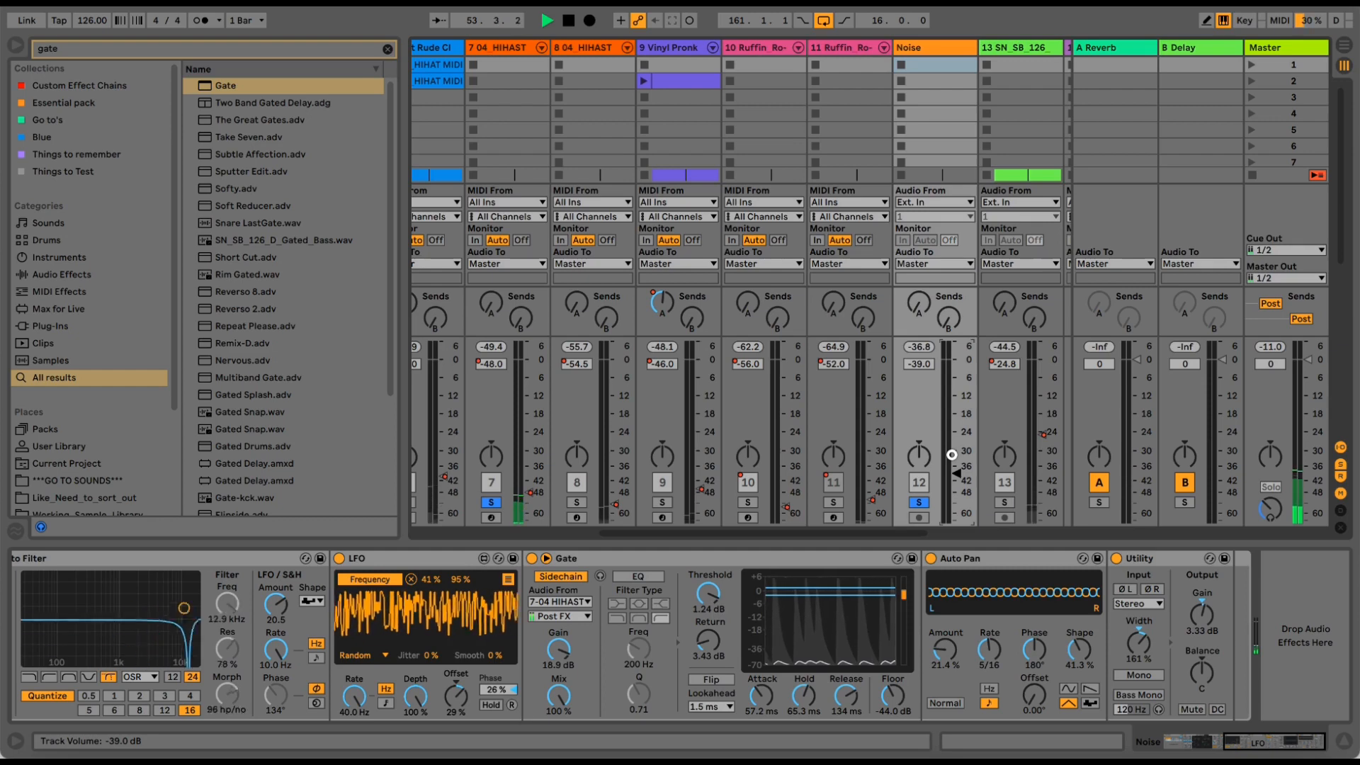
pyautogui.click(920, 501)
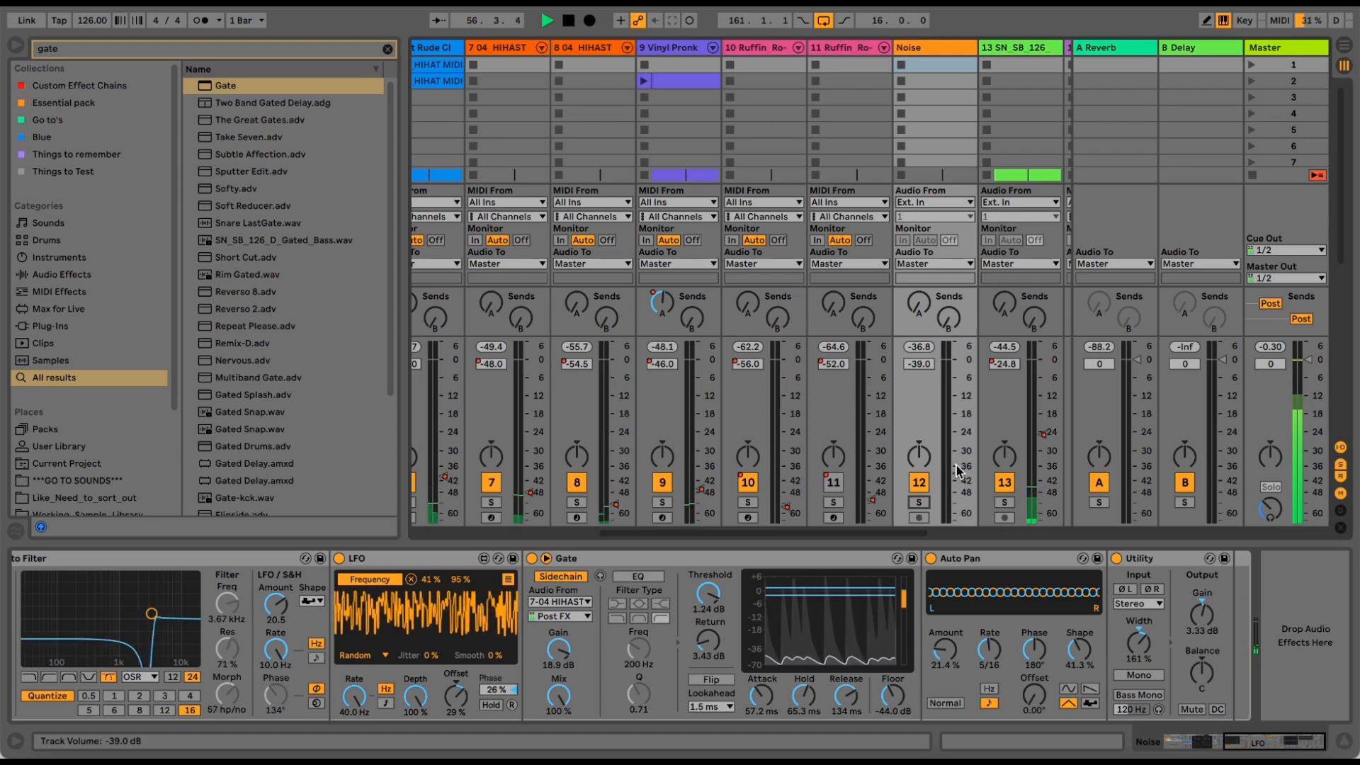
pyautogui.moveTo(960, 478); pyautogui.dragTo(952, 471)
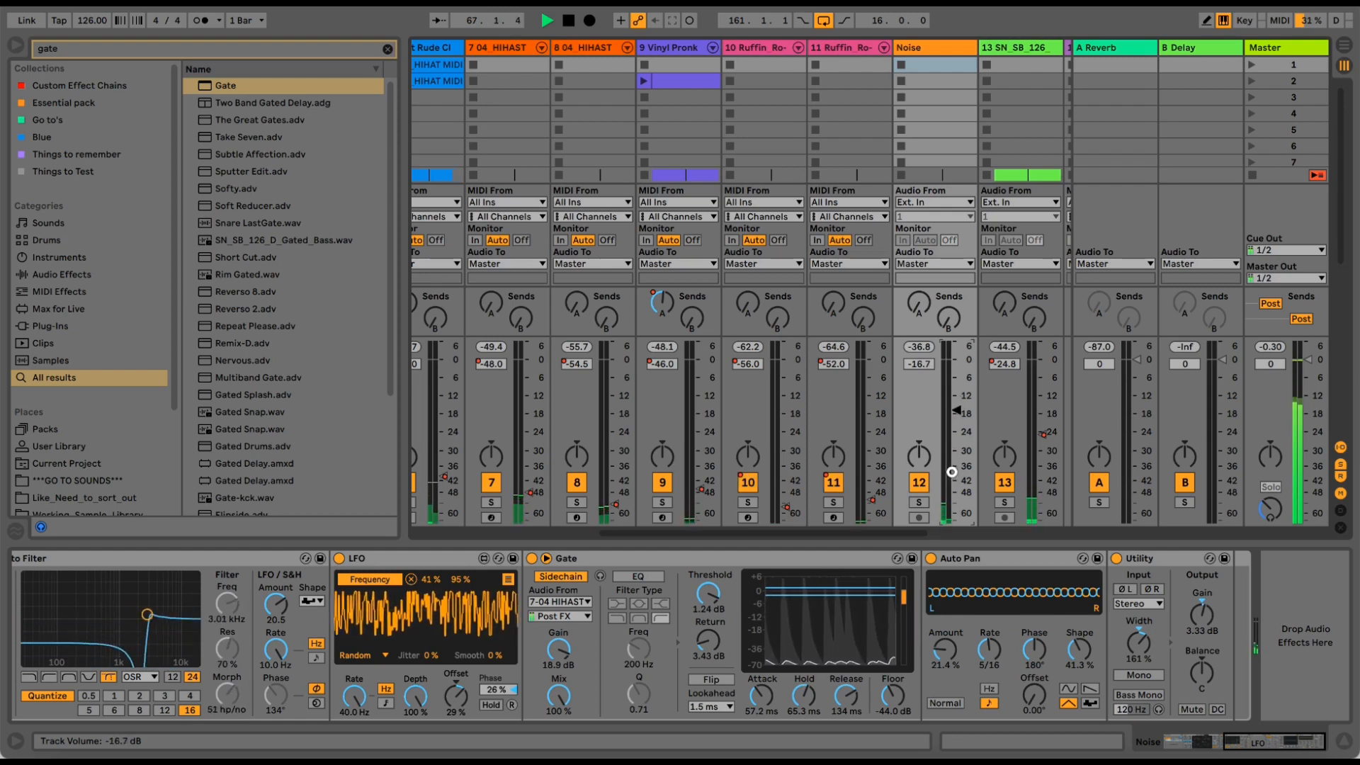
pyautogui.moveTo(951, 471); pyautogui.dragTo(951, 469)
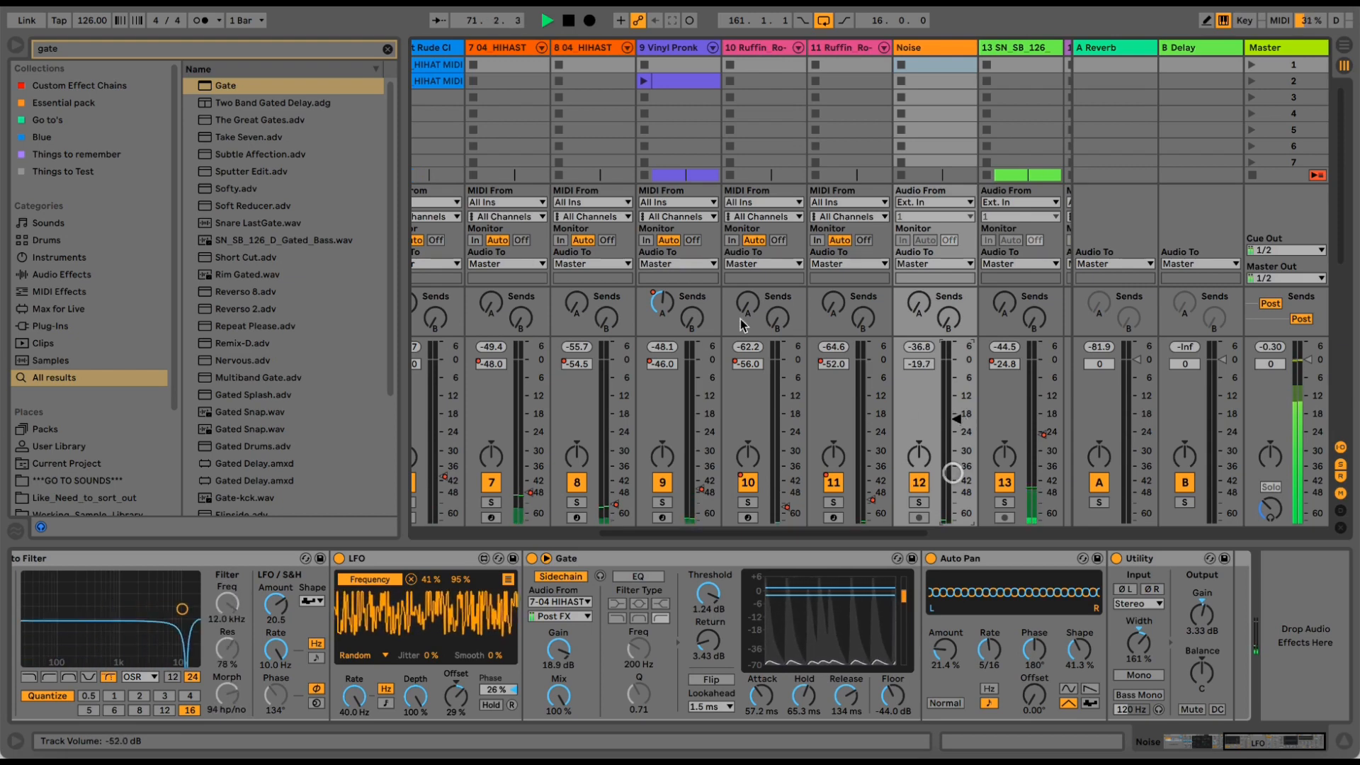
# - Add LFO.amxd at the end of the Noise track's device chain and map it to the track volume with a 13% to 28% range
pyautogui.click(387, 49)
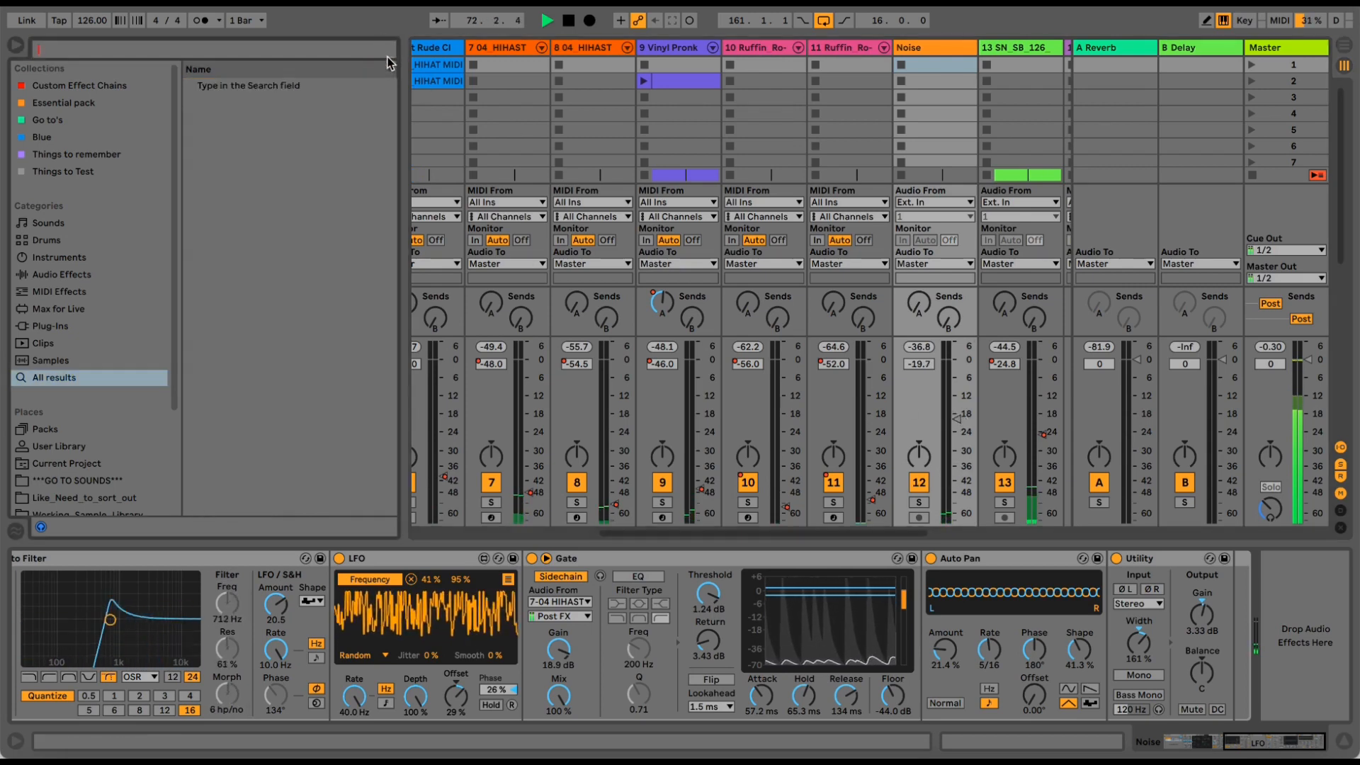
pyautogui.write('lfo')
pyautogui.click(251, 137)
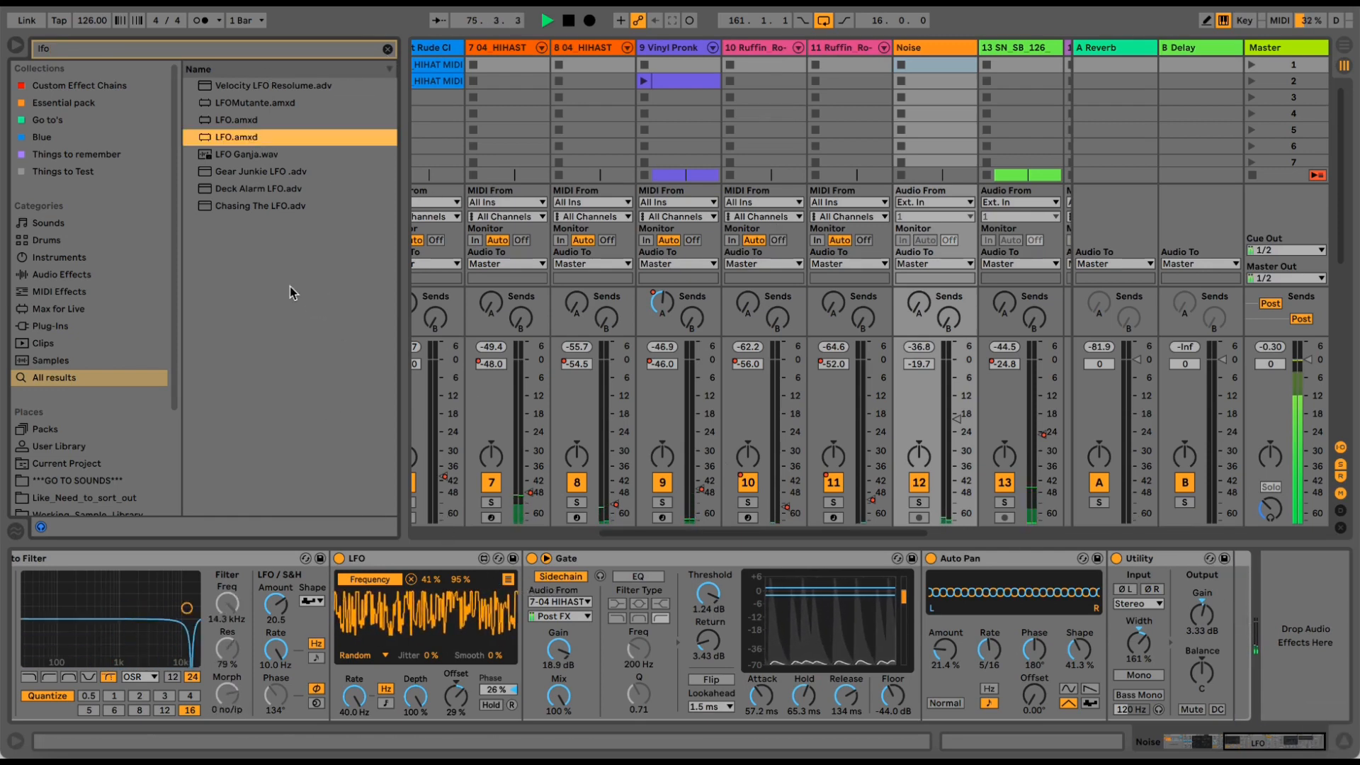
pyautogui.moveTo(254, 139); pyautogui.dragTo(1255, 628)
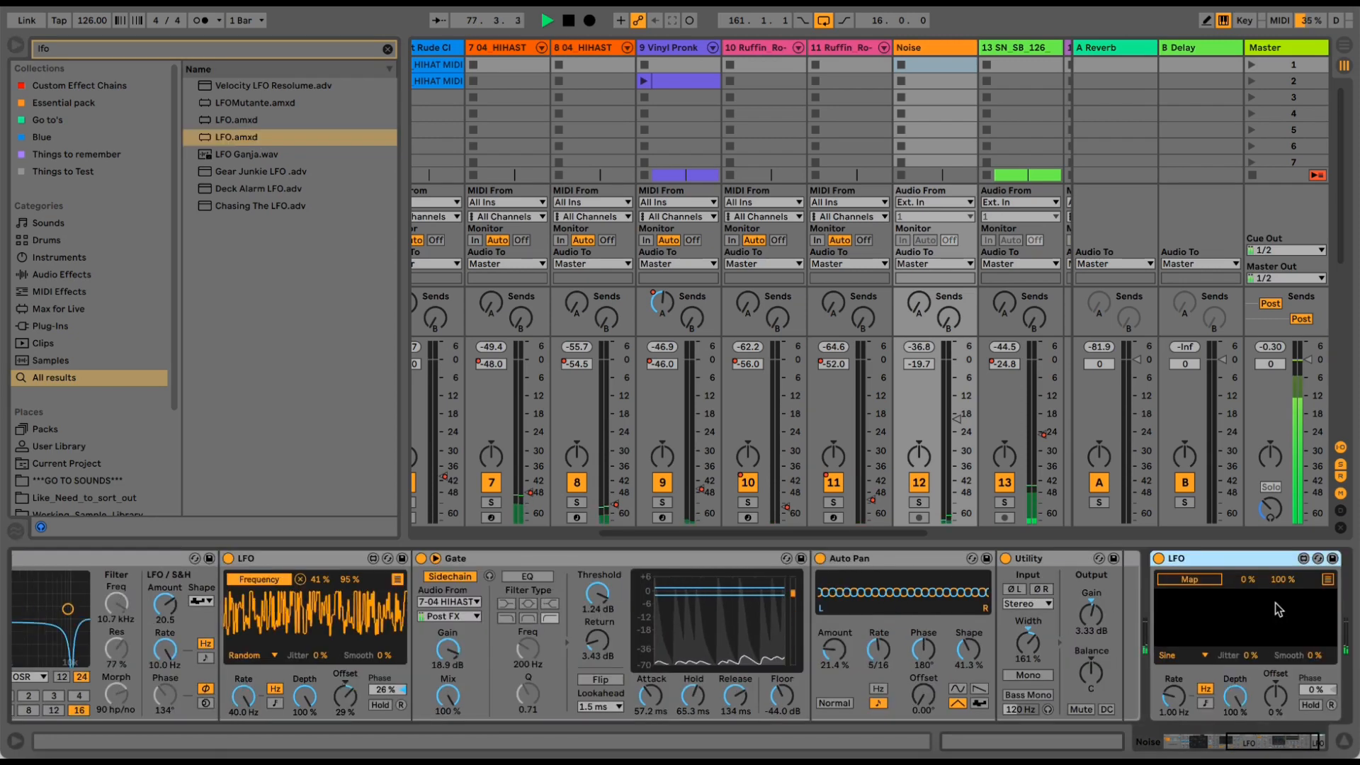
pyautogui.moveTo(1299, 668); pyautogui.dragTo(1299, 656)
pyautogui.moveTo(1250, 579)
pyautogui.mouseDown()
pyautogui.moveTo(1257, 566)
pyautogui.moveTo(1273, 587)
pyautogui.mouseUp()
# - Switch the volume LFO to a square wave with a tempo-synced rate of 1.5
pyautogui.click(1179, 659)
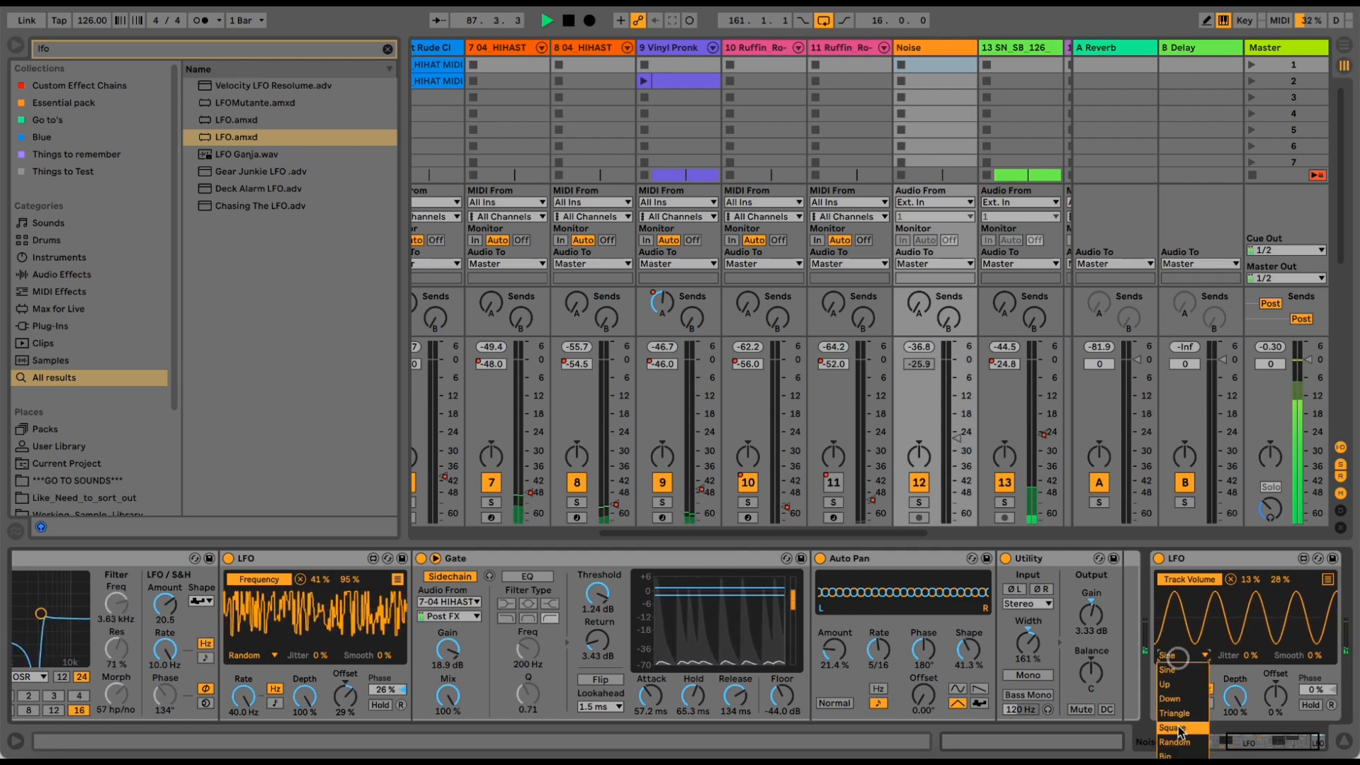
pyautogui.click(1179, 726)
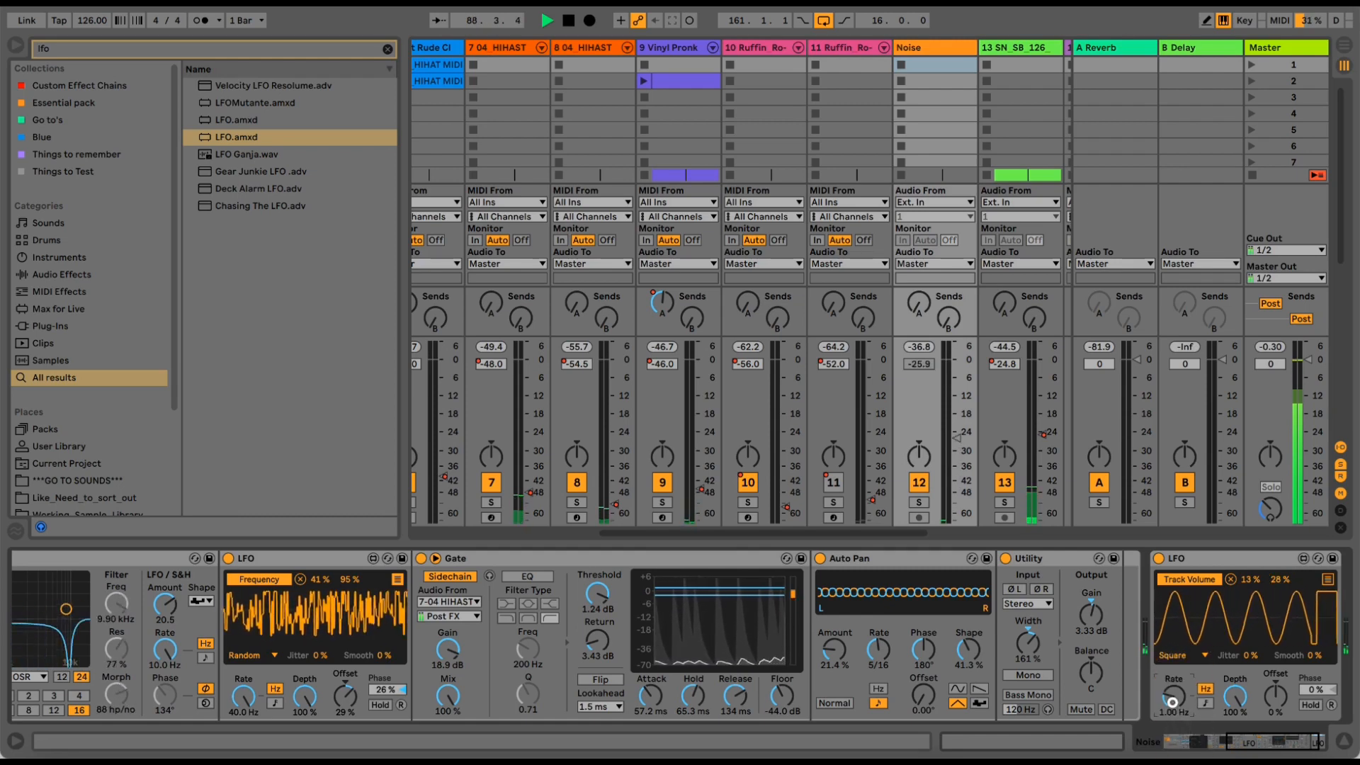
pyautogui.click(1204, 703)
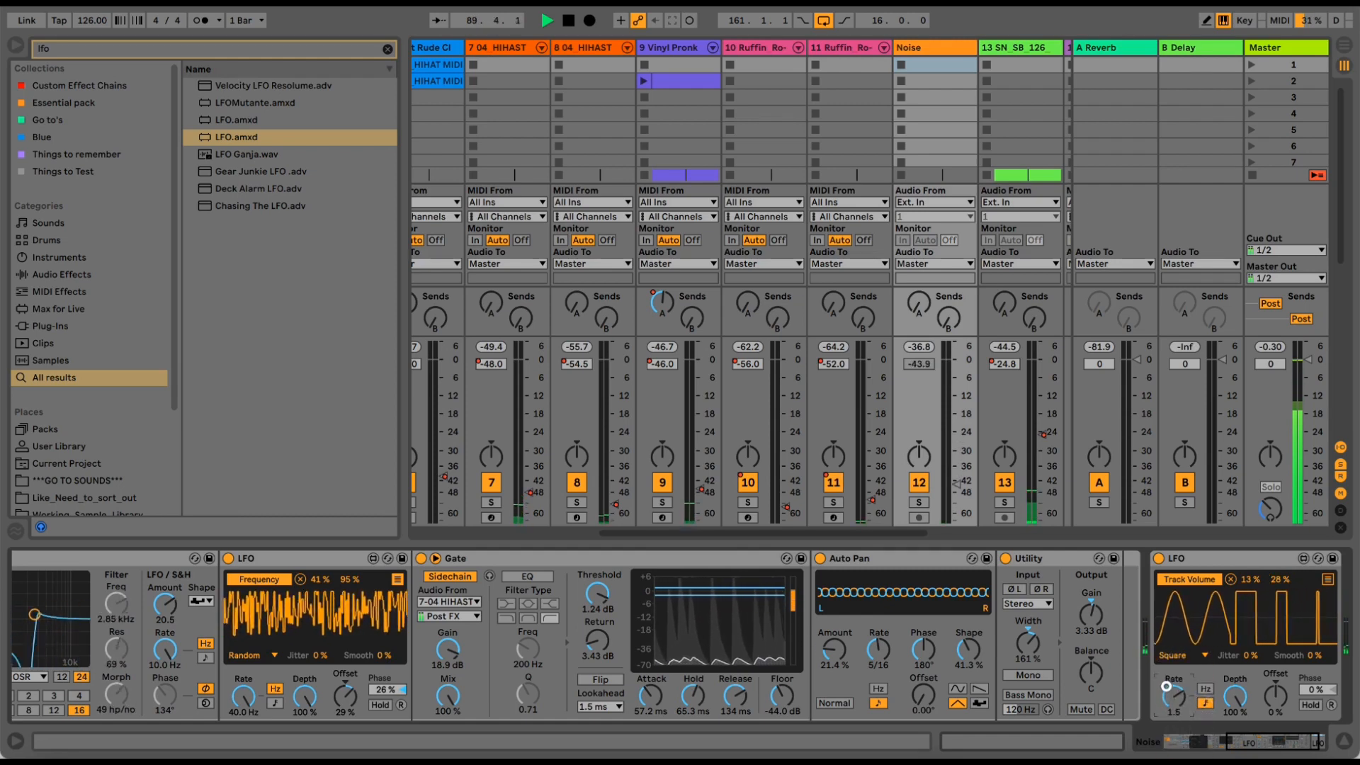
pyautogui.moveTo(1166, 692); pyautogui.dragTo(1166, 686)
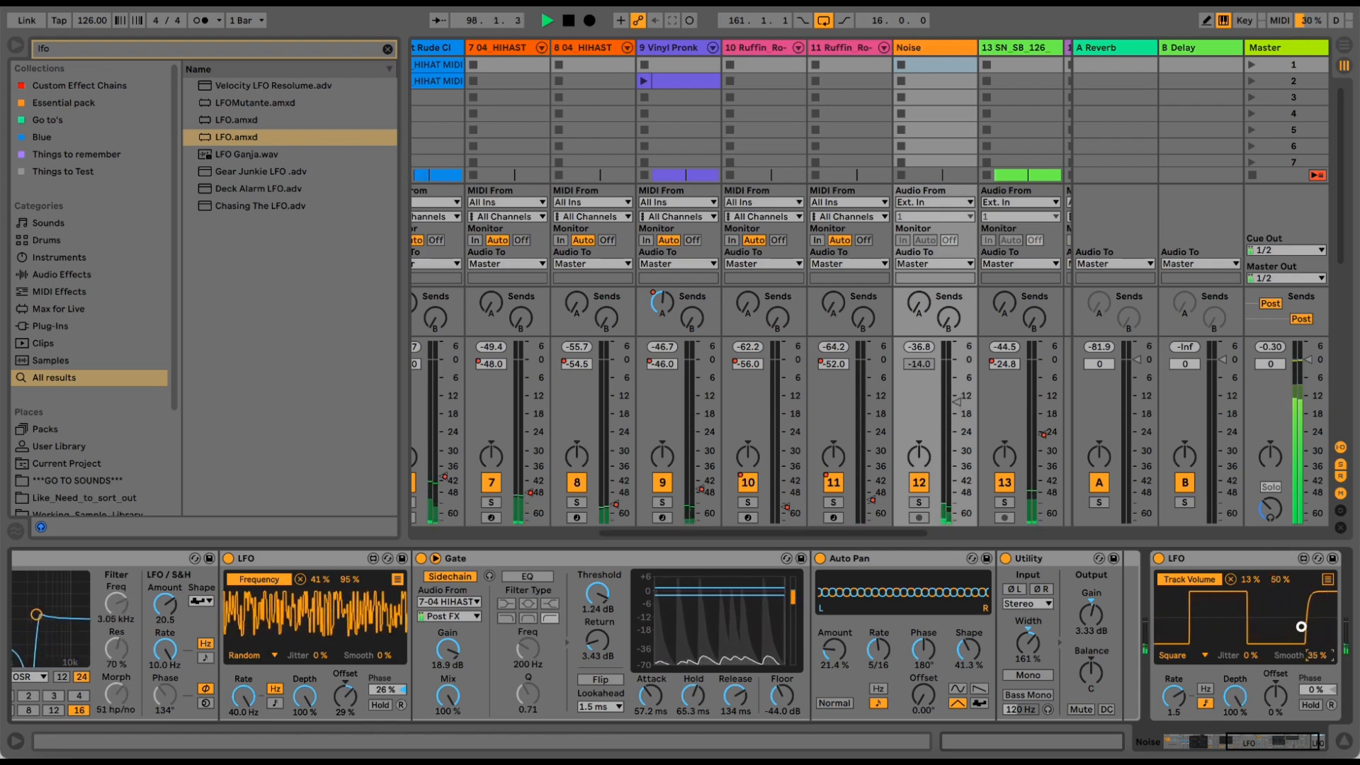
# - Change the volume LFO to a sine wave with rate 1/3, depth 55.1%, offset -18%, smooth 37% and a mapping maximum of 44%
pyautogui.click(1175, 656)
pyautogui.click(1182, 673)
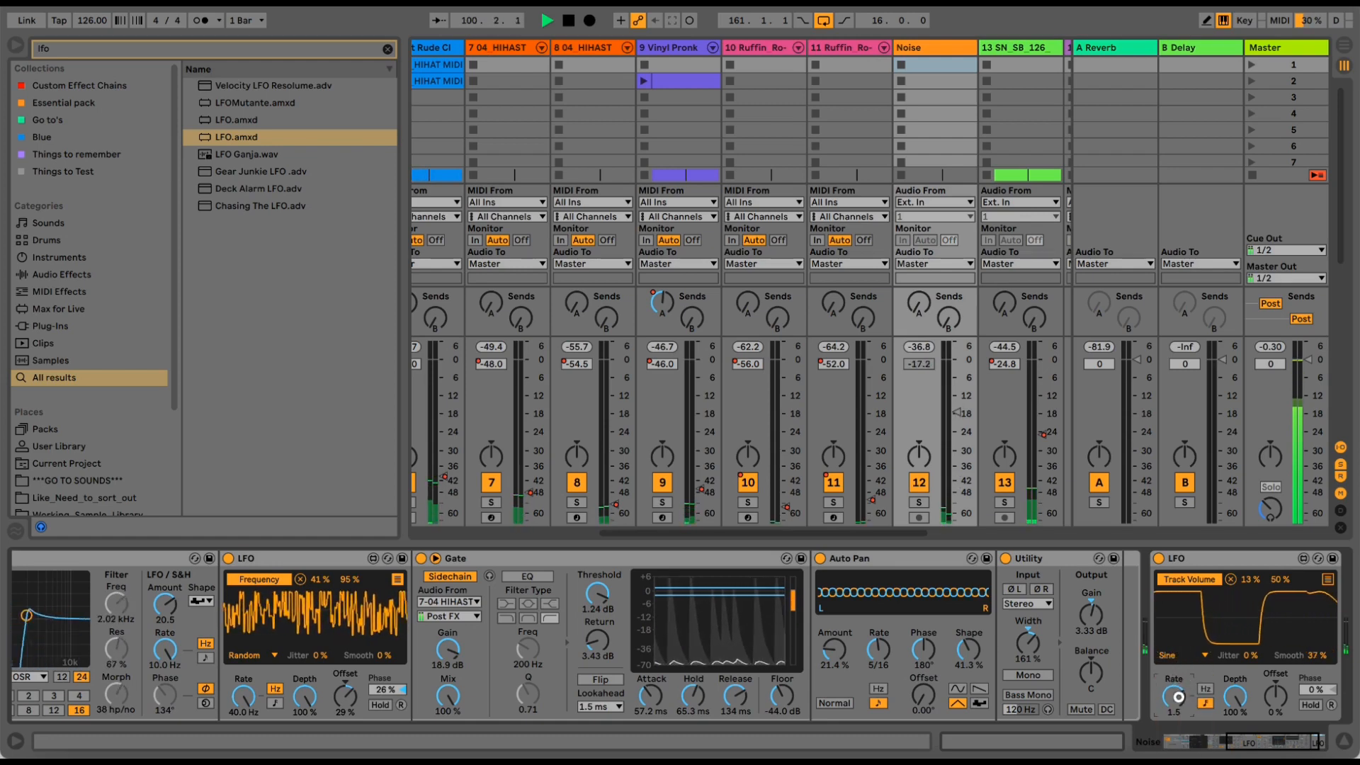
pyautogui.moveTo(1179, 711); pyautogui.dragTo(1268, 703)
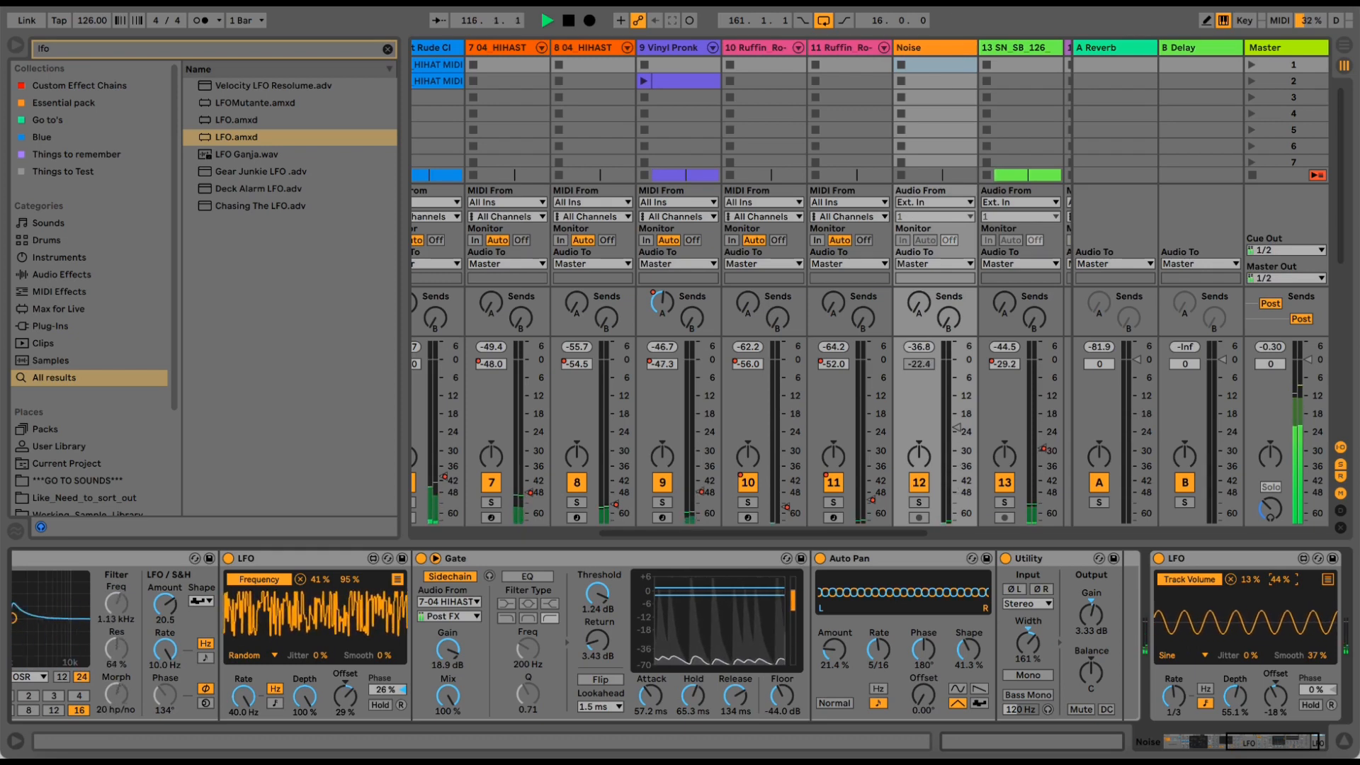
pyautogui.click(923, 2)
pyautogui.click(939, 91)
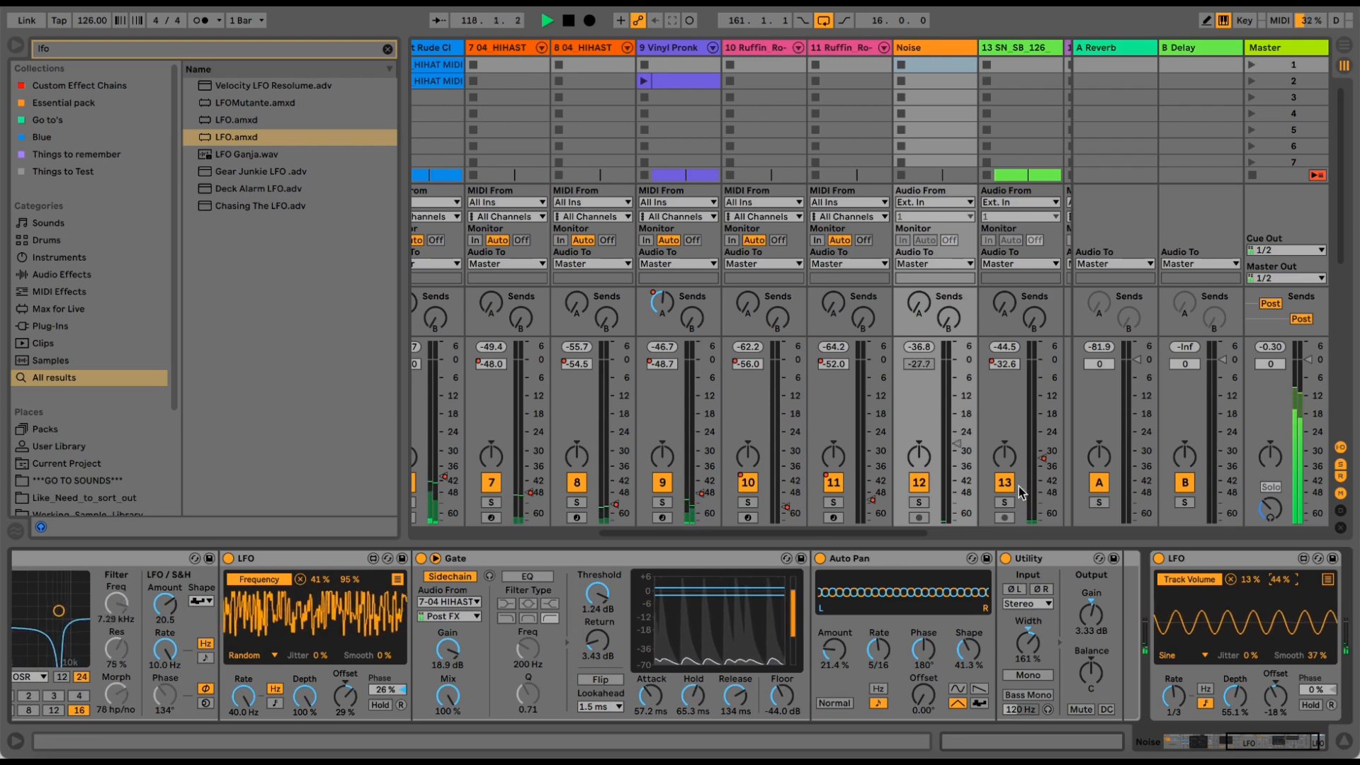
# - Mute and reactivate the Noise track during playback to compare the mix with and without it
pyautogui.click(918, 481)
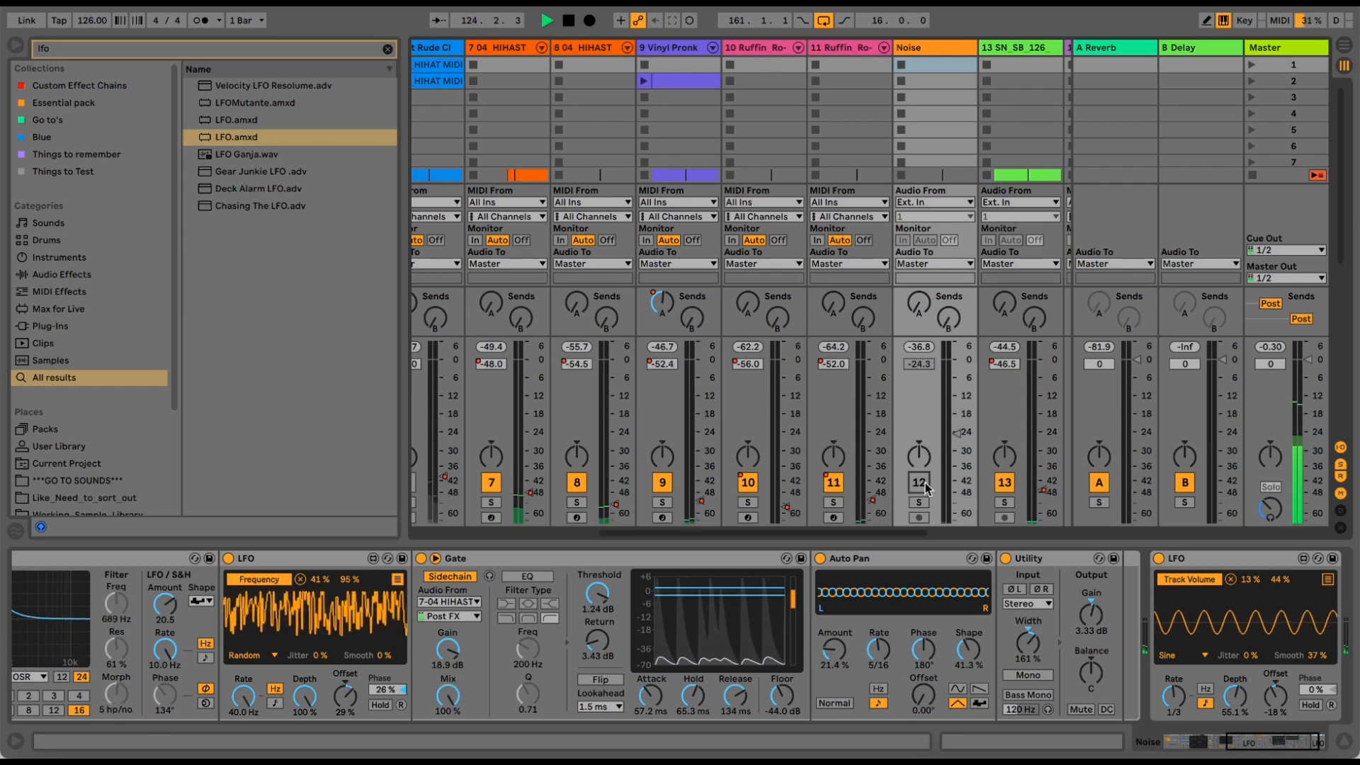
pyautogui.press('Tab')
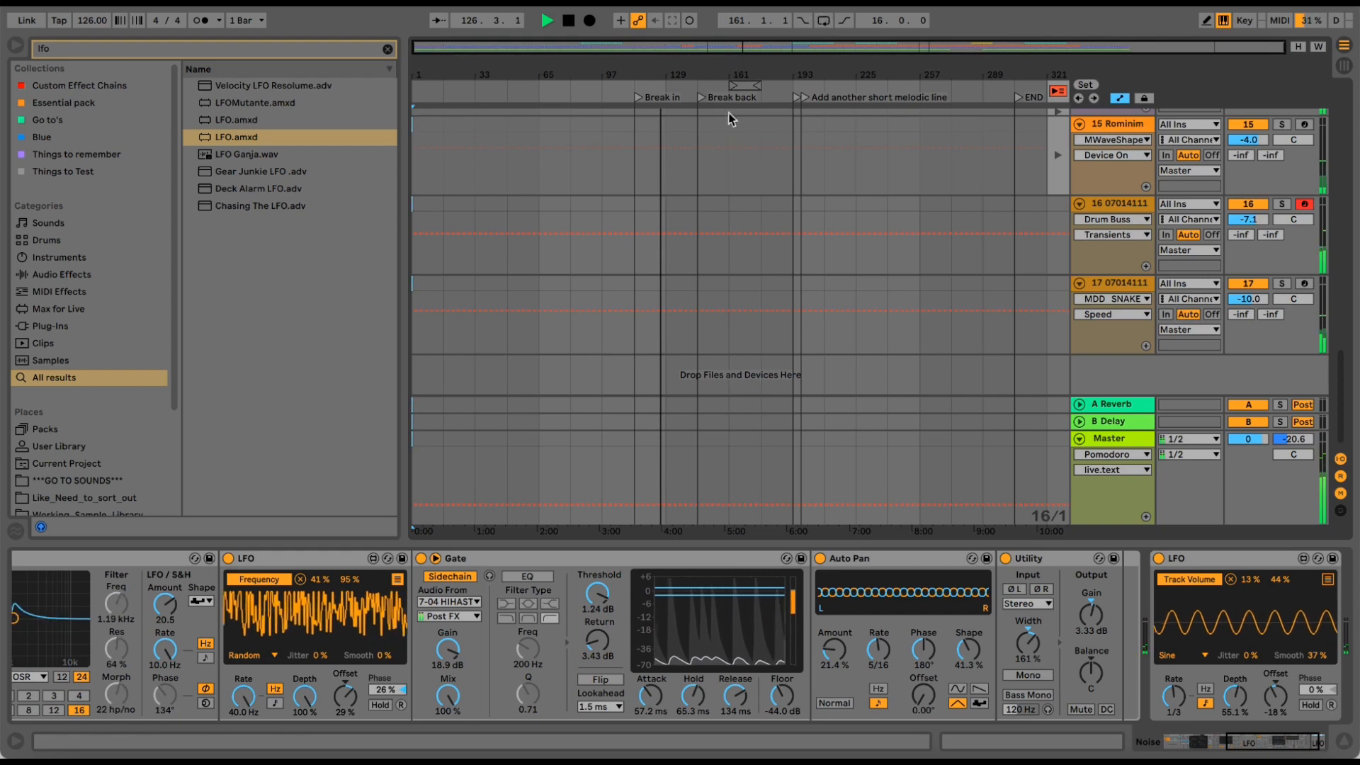
pyautogui.press('Tab')
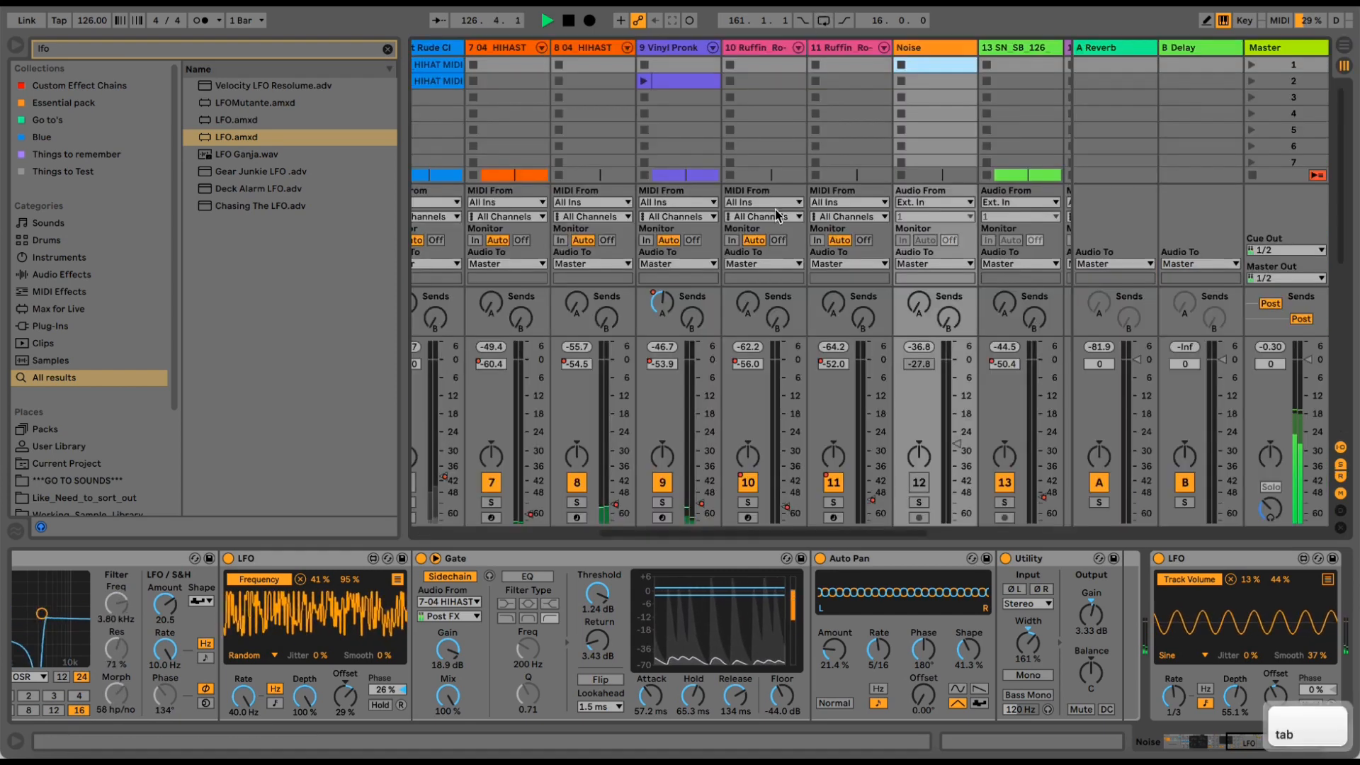
pyautogui.click(919, 483)
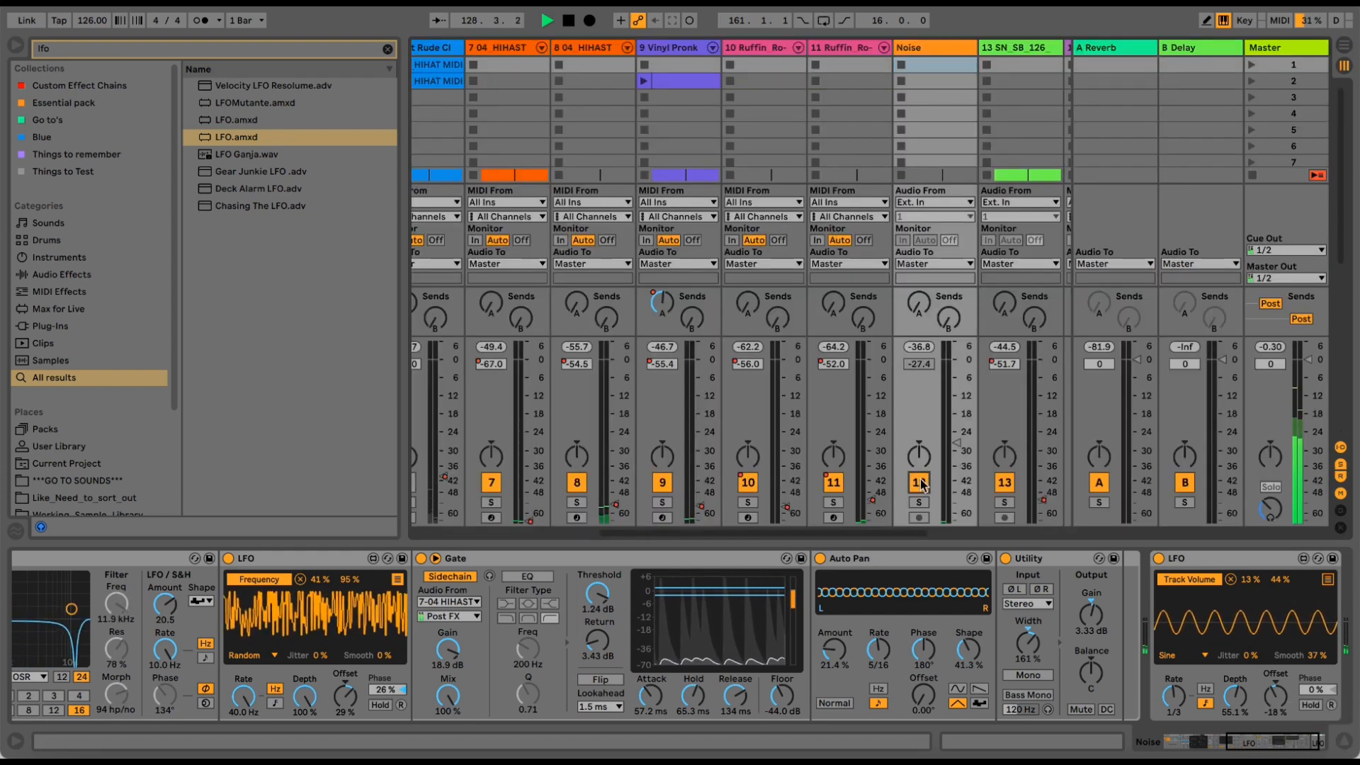
# - Set the volume LFO's rate to 1 and its mapping maximum to 58%, and stop playback
pyautogui.moveTo(1281, 582); pyautogui.dragTo(1280, 546)
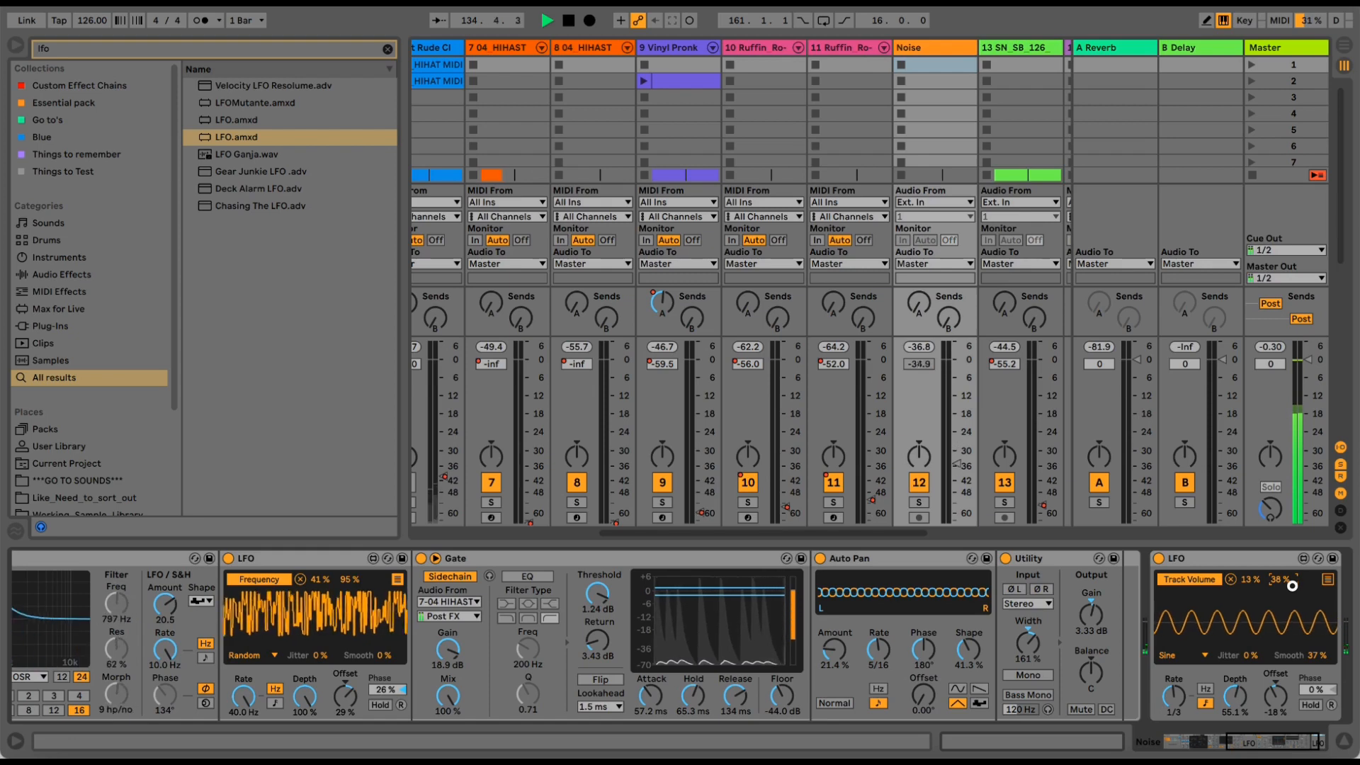
pyautogui.moveTo(1292, 583); pyautogui.dragTo(1291, 552)
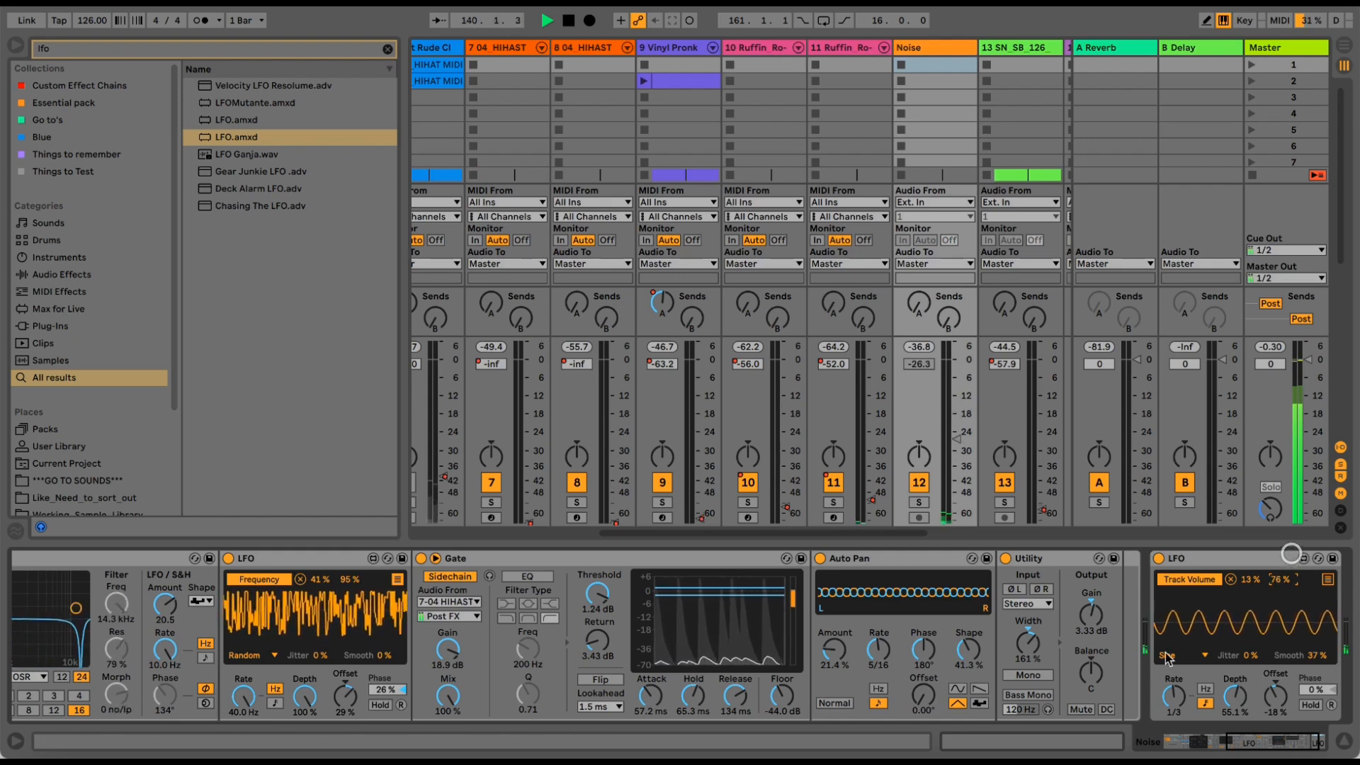
pyautogui.moveTo(1173, 686); pyautogui.dragTo(1173, 668)
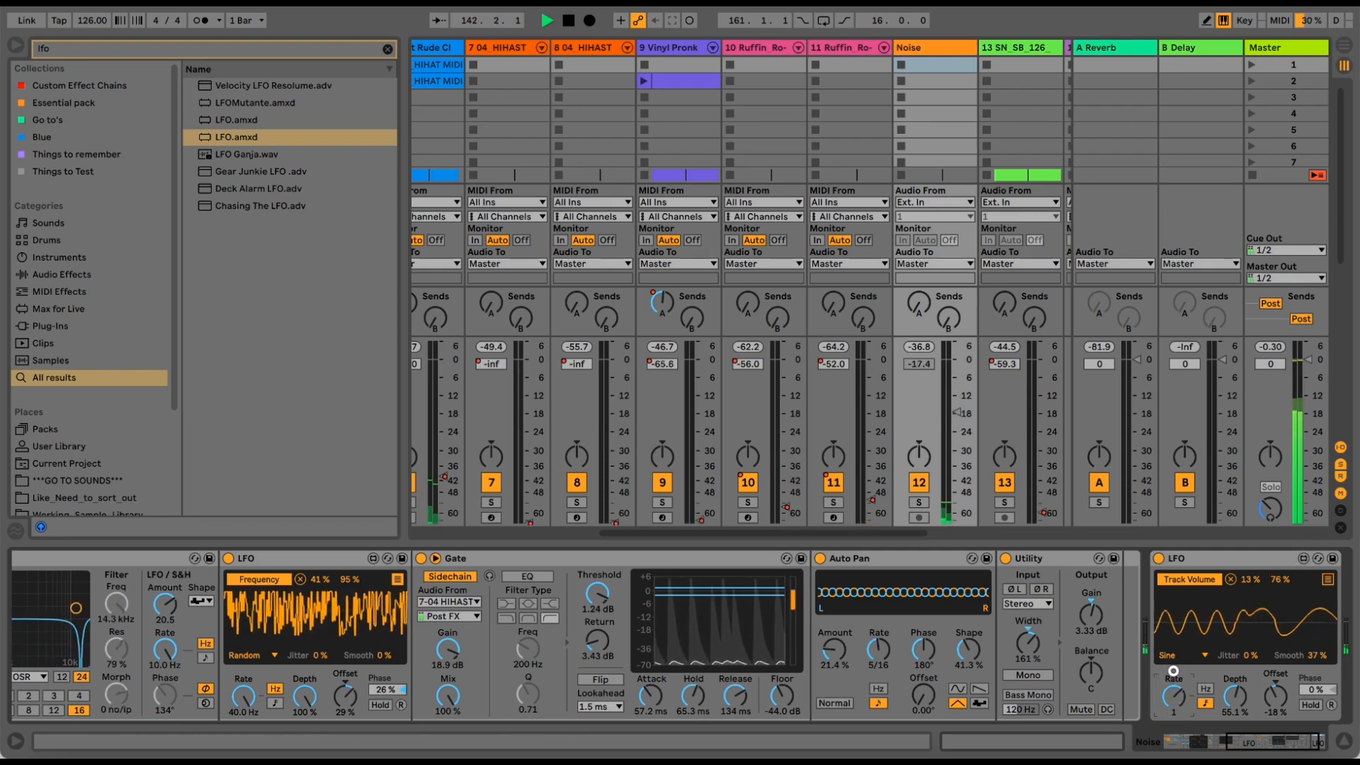
pyautogui.click(1280, 578)
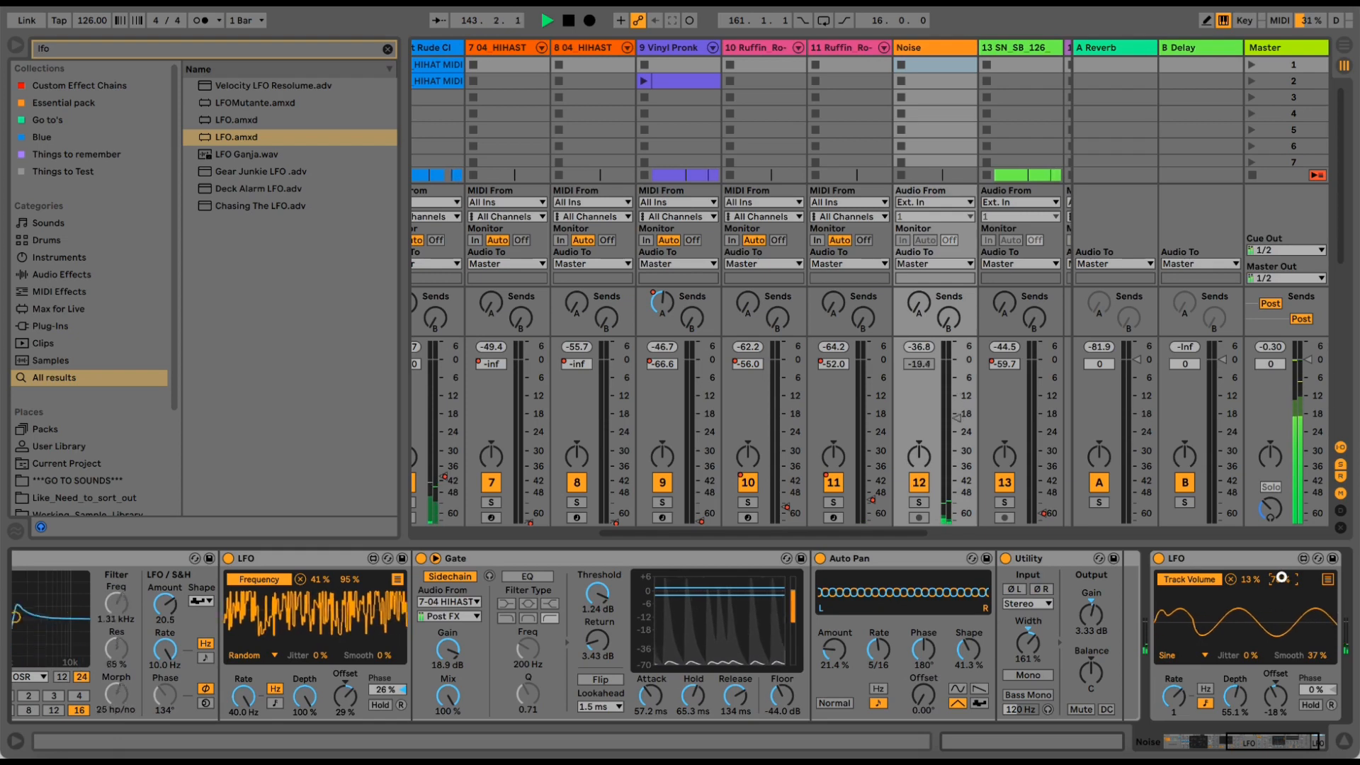
pyautogui.moveTo(1233, 584); pyautogui.dragTo(1254, 561)
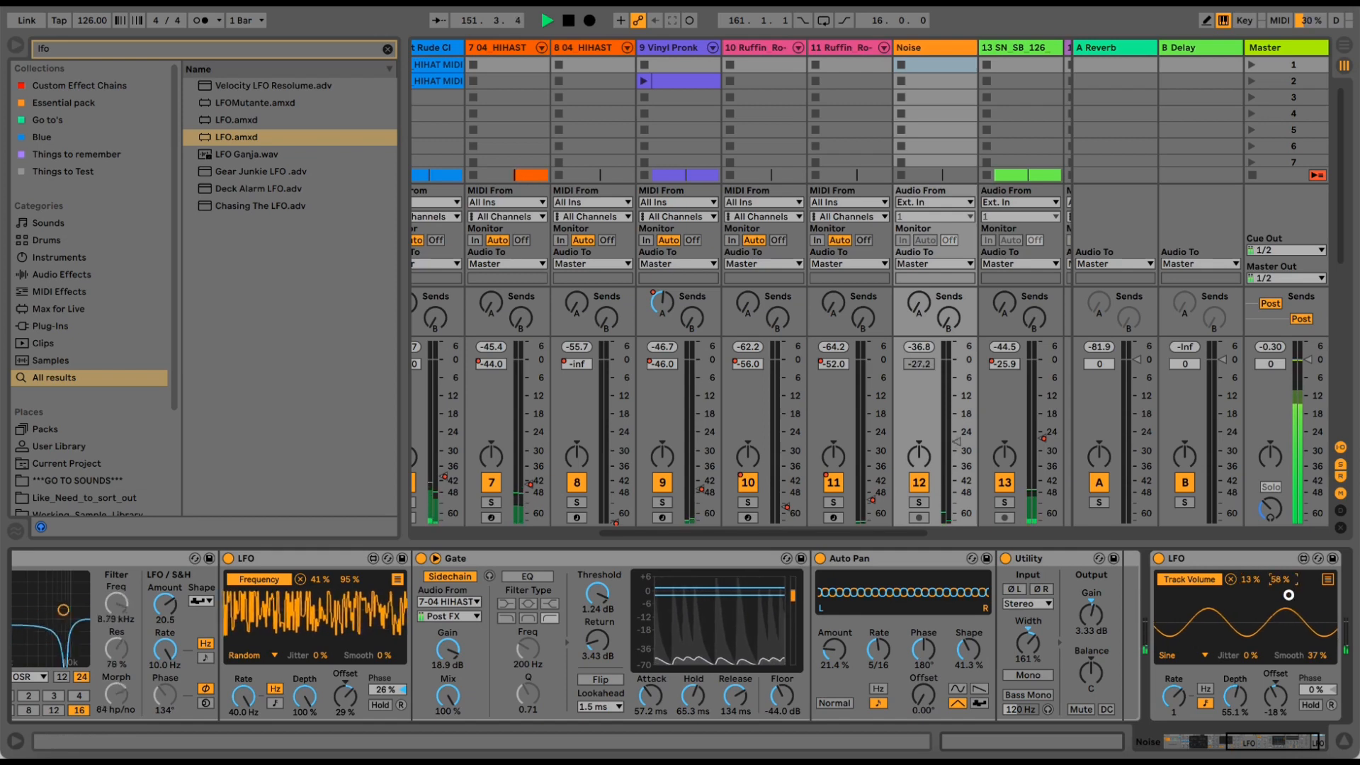
pyautogui.moveTo(1288, 582); pyautogui.dragTo(1288, 597)
pyautogui.press('space')
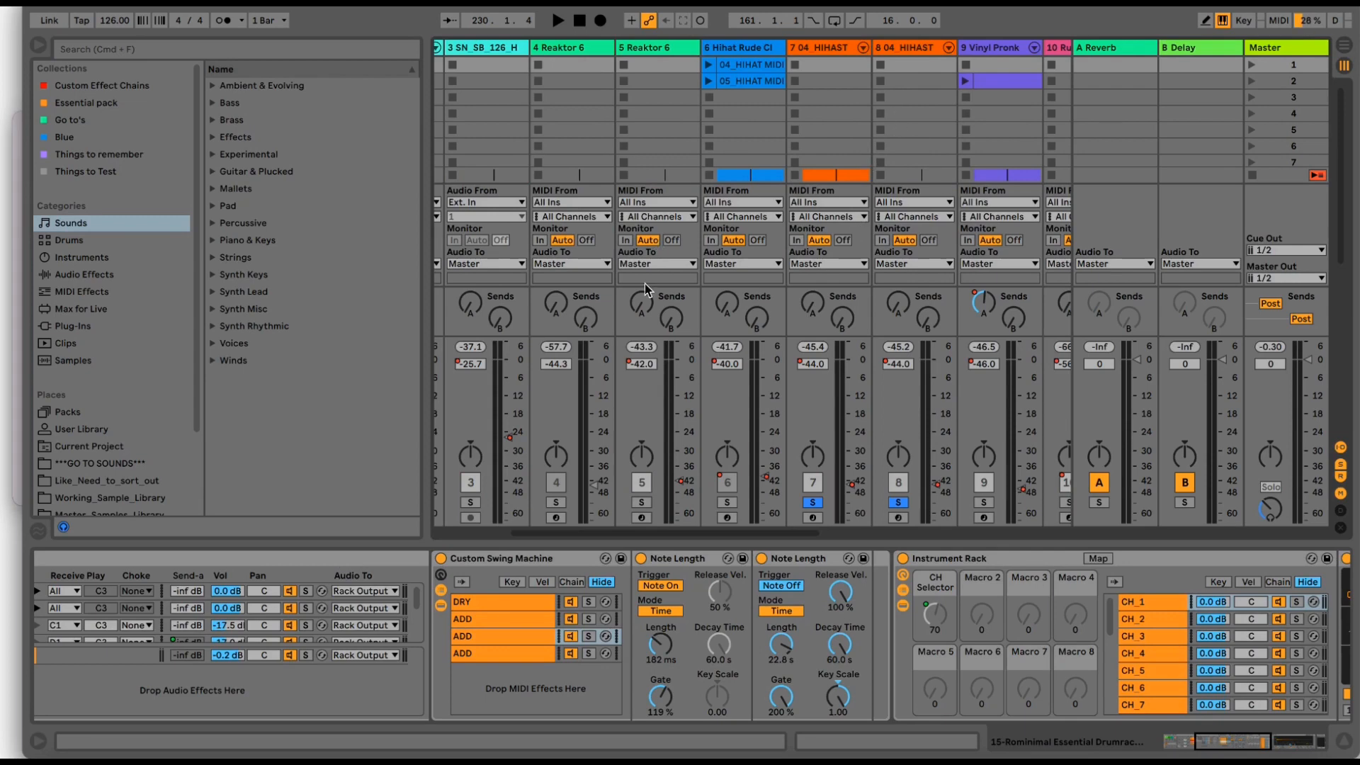
# - Play the soloed track 15 drum rack and turn off its Custom Swing Machine rack
pyautogui.click(488, 556)
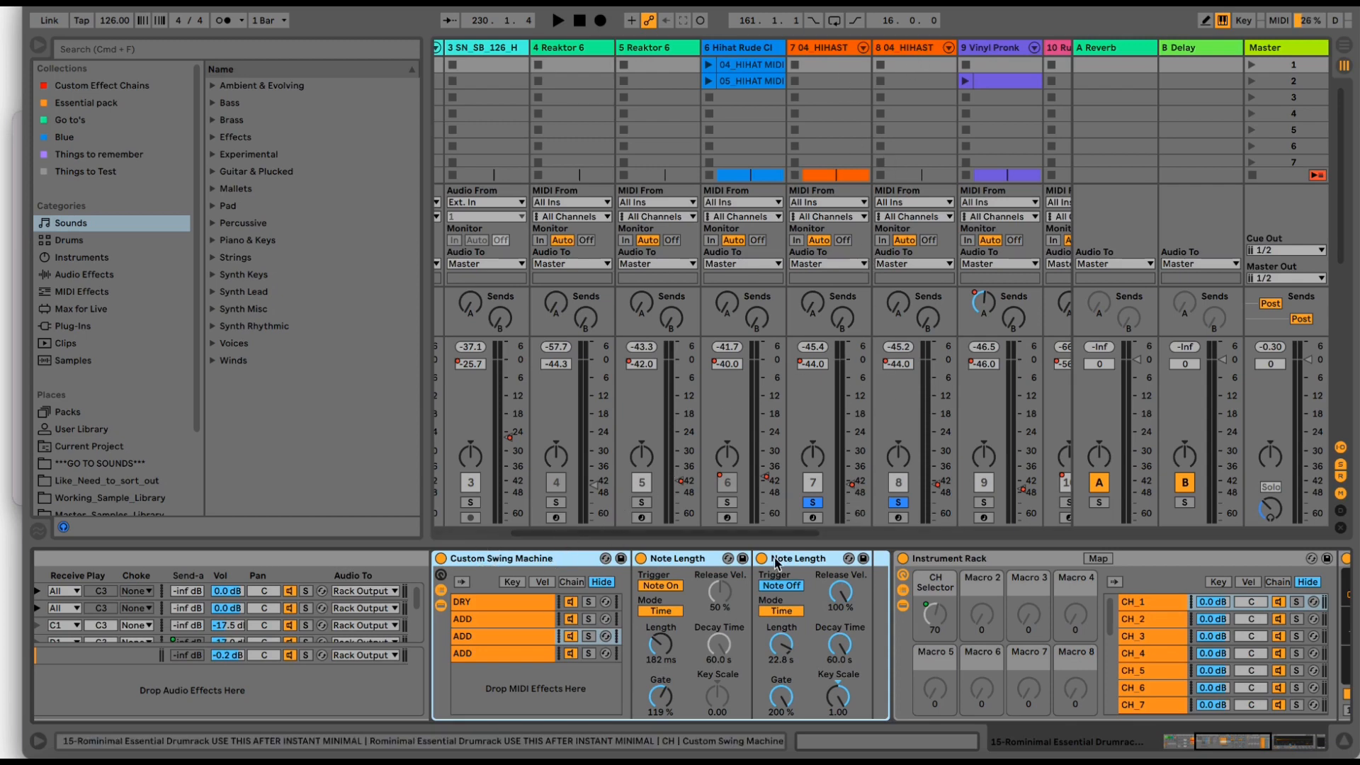
pyautogui.moveTo(769, 534); pyautogui.dragTo(1001, 541)
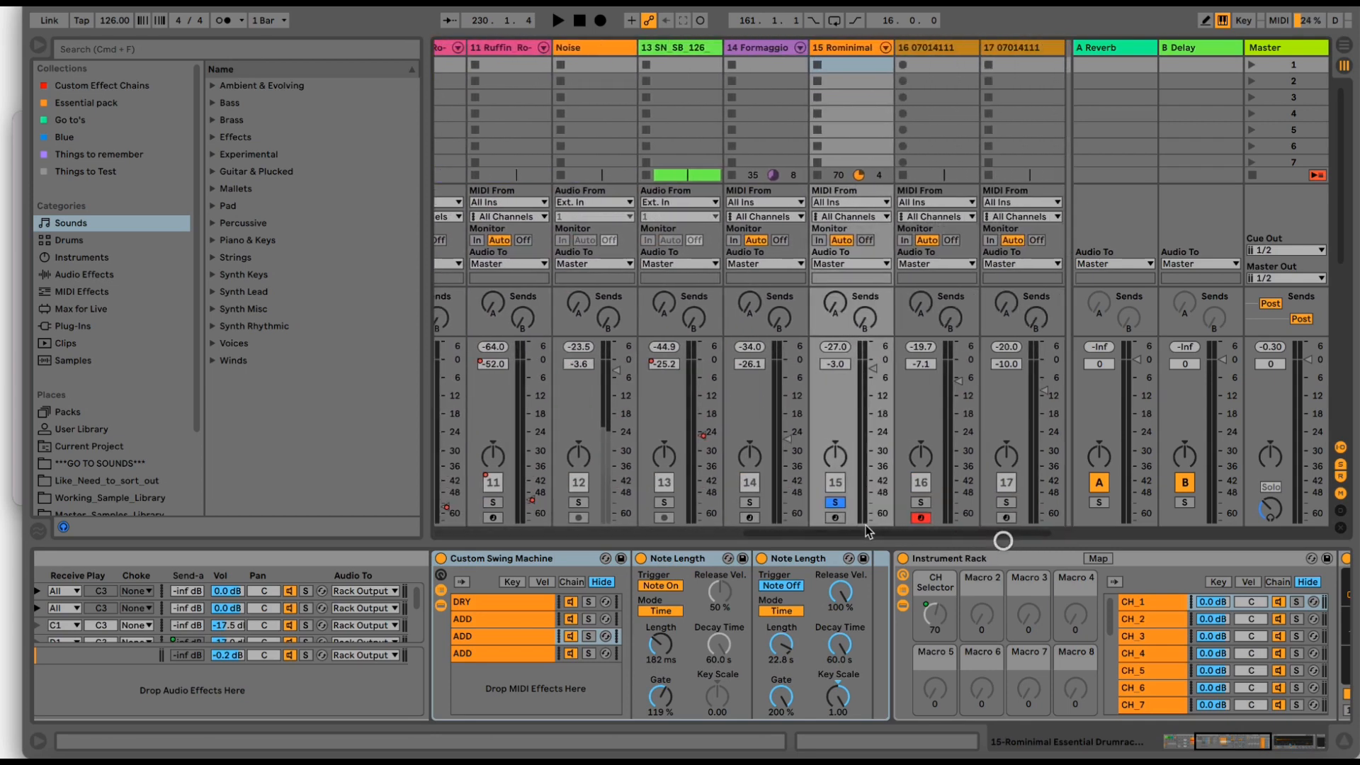
pyautogui.press('space')
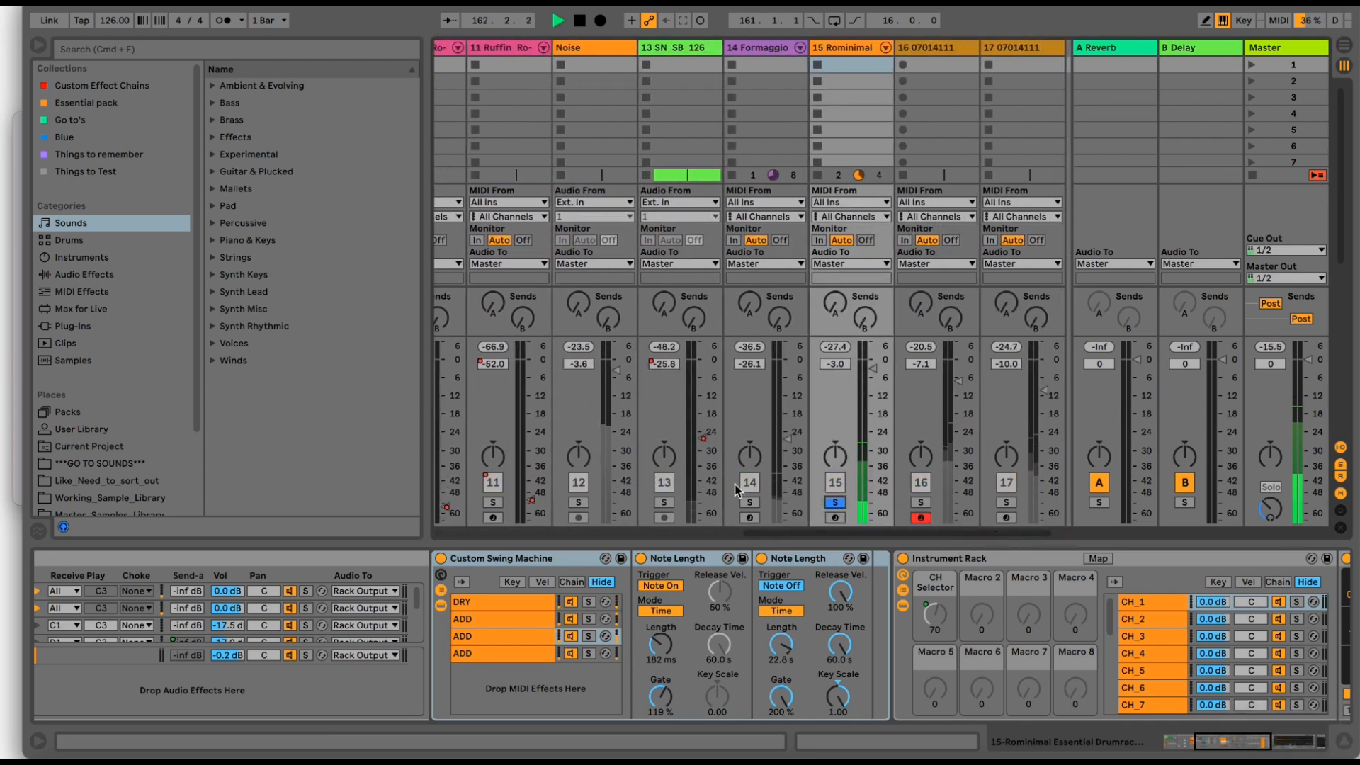
pyautogui.click(441, 559)
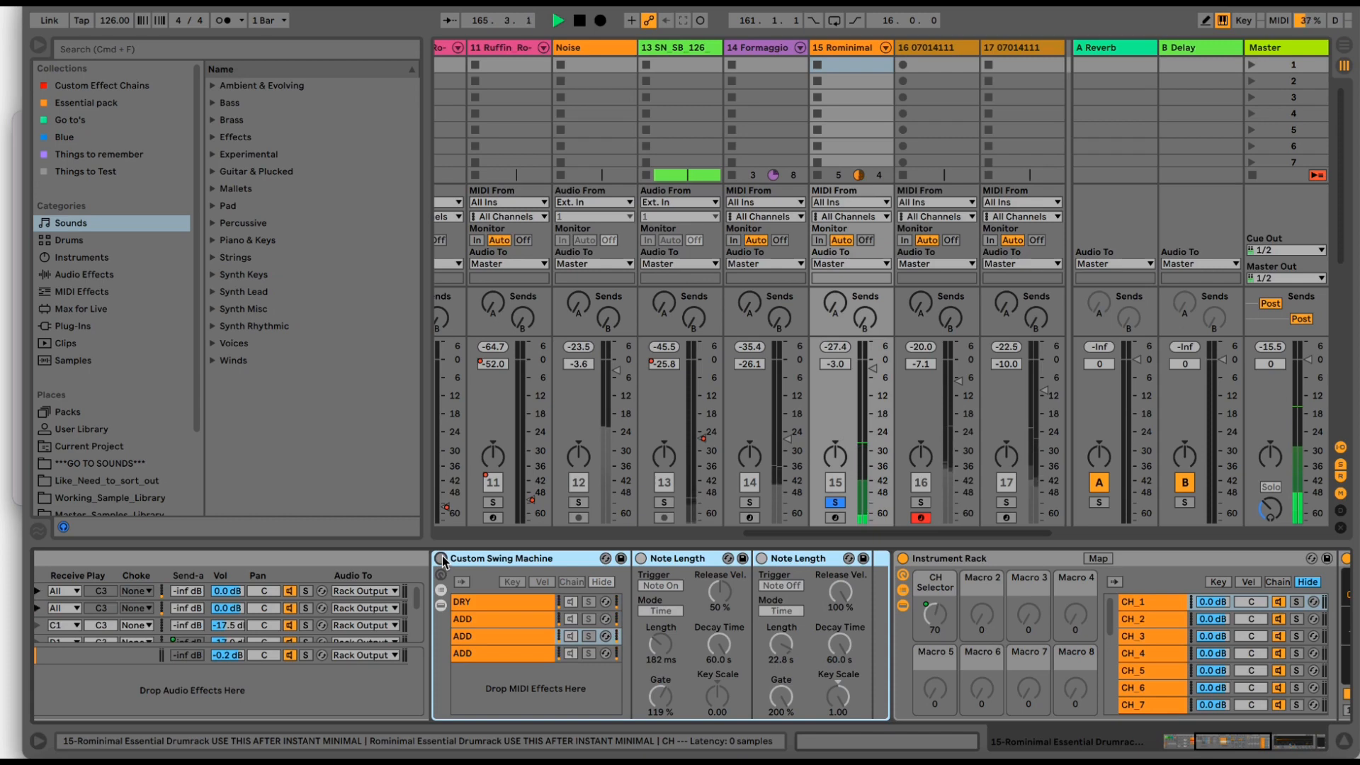
# - Turn the Custom Swing Machine rack back on and stop playback after listening
pyautogui.click(441, 558)
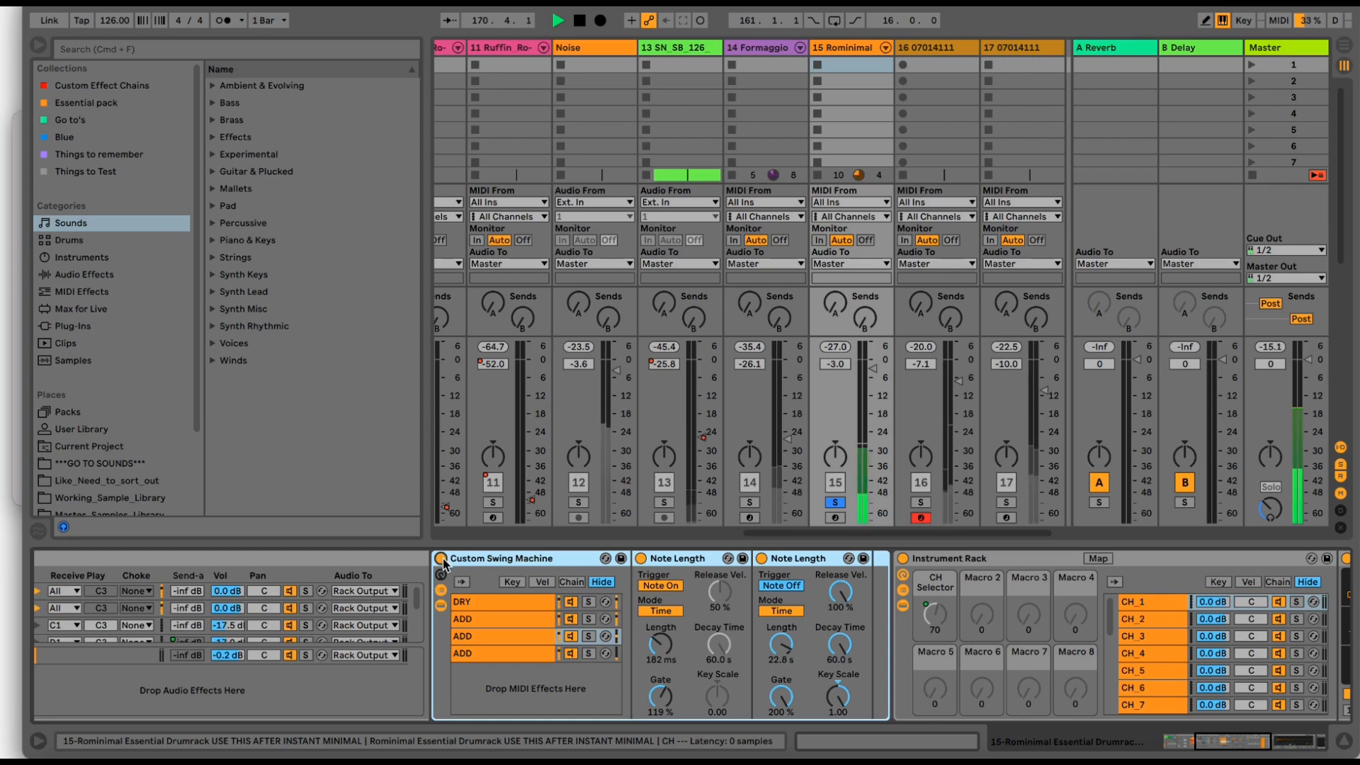
pyautogui.press('space')
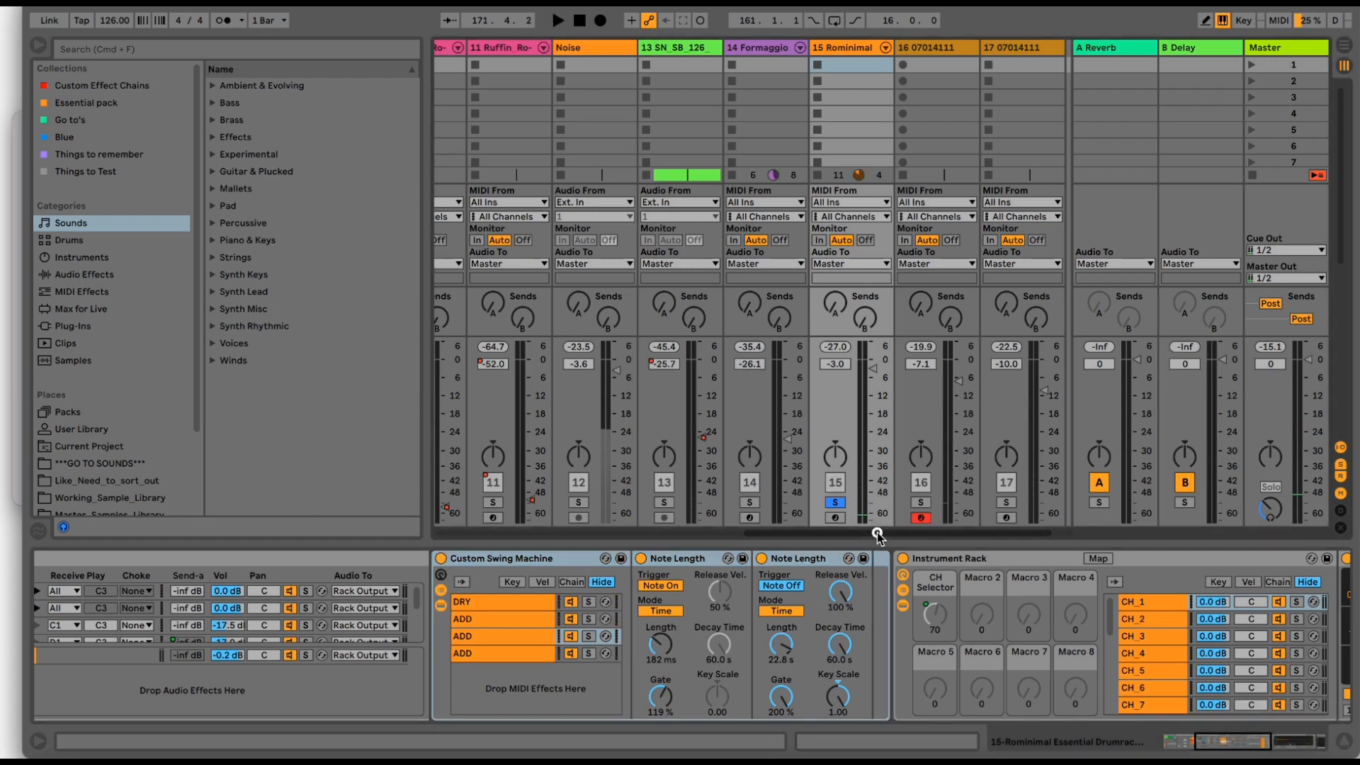
pyautogui.moveTo(878, 531)
pyautogui.mouseDown()
pyautogui.moveTo(867, 536)
pyautogui.moveTo(900, 536)
pyautogui.mouseUp()
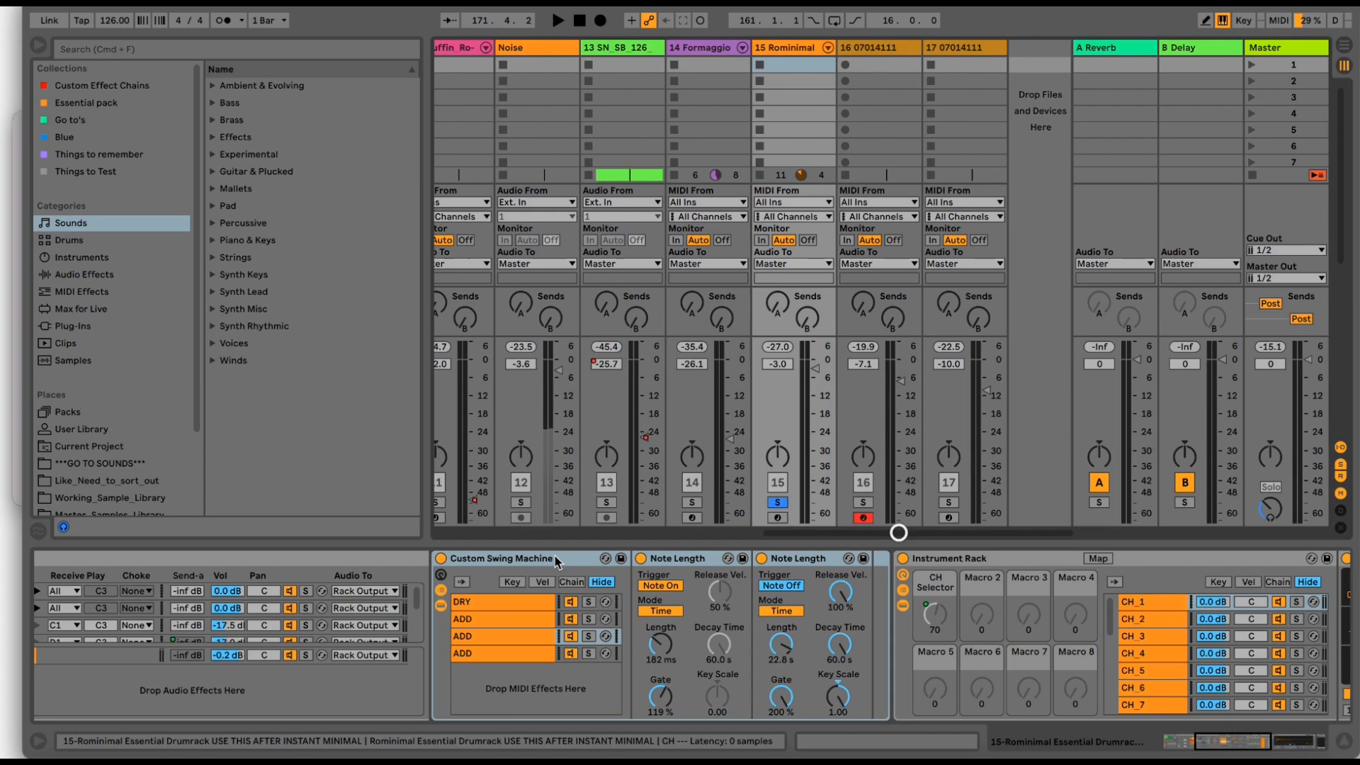
# - Show the rack's DRY chain and locate the Note Length device among the MIDI effects
pyautogui.click(517, 601)
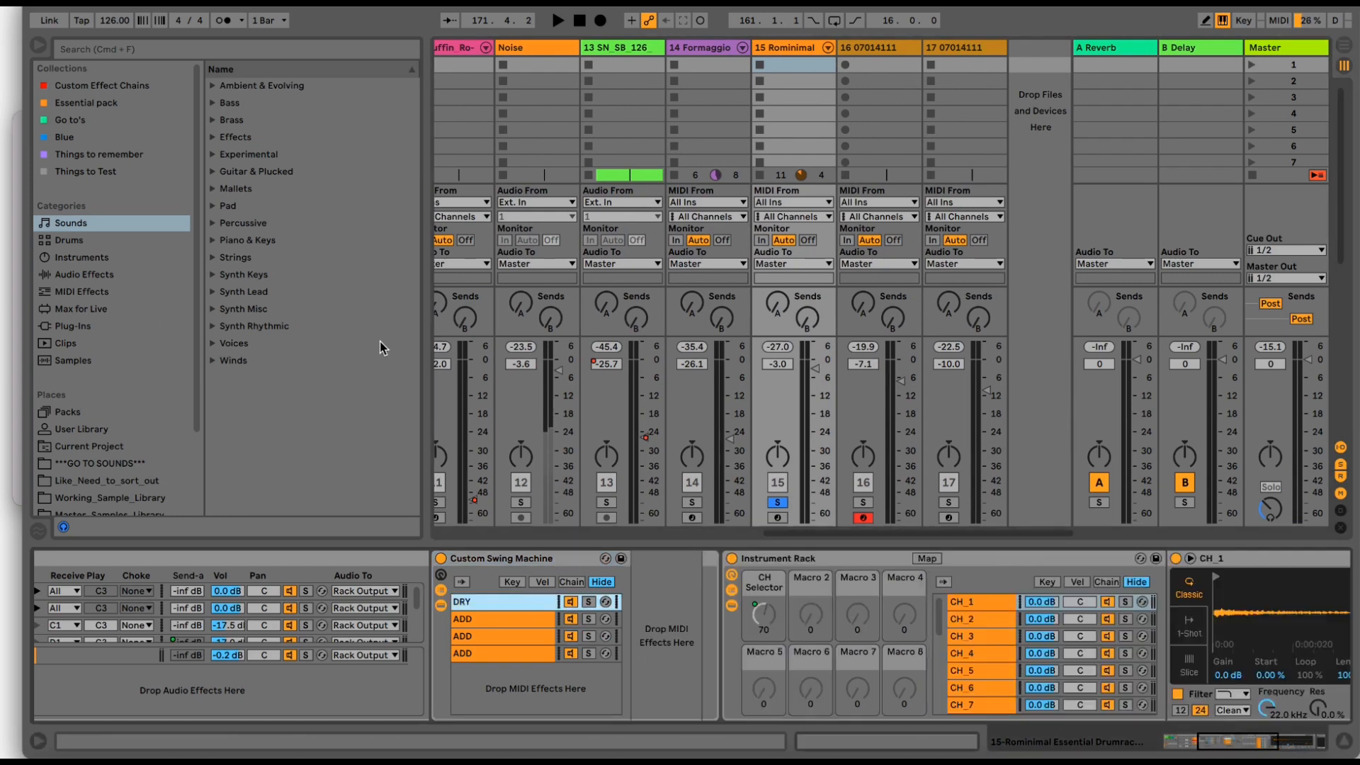
pyautogui.click(73, 292)
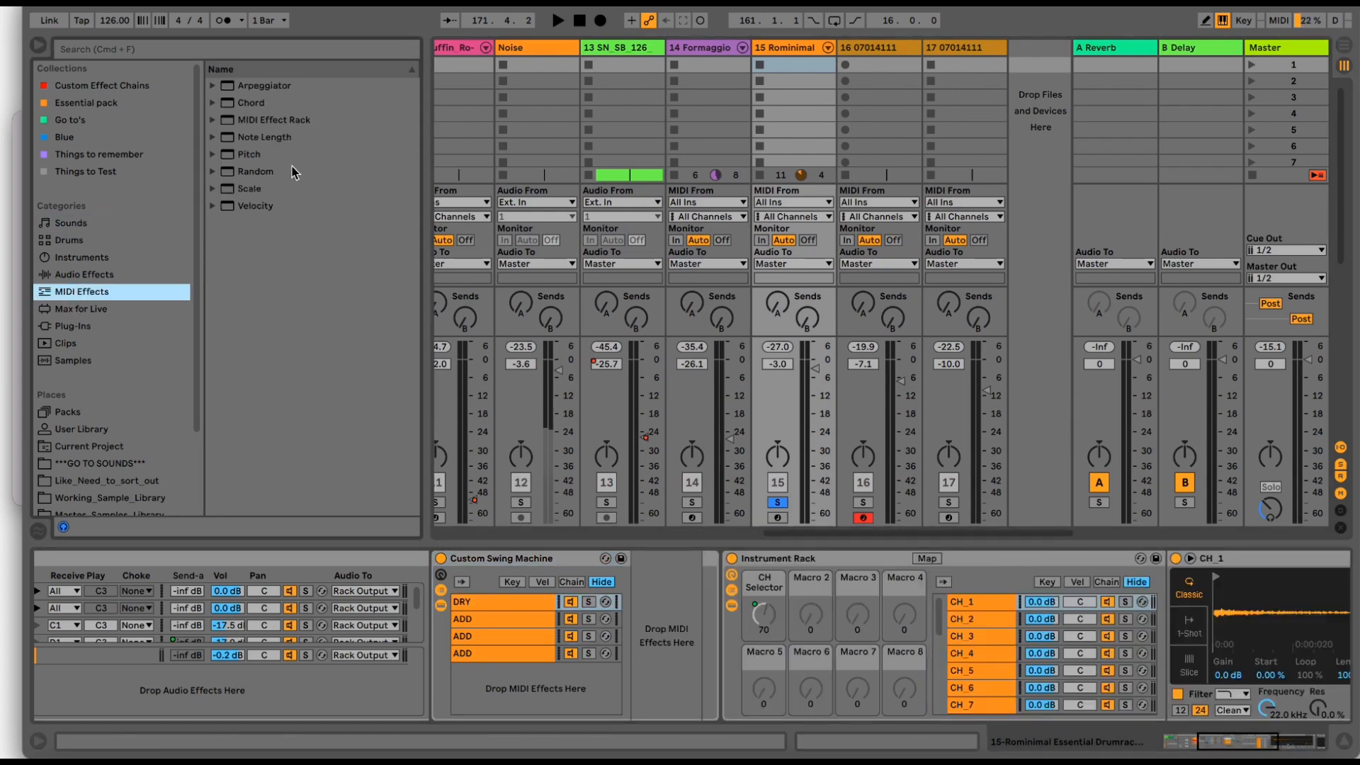
pyautogui.click(279, 140)
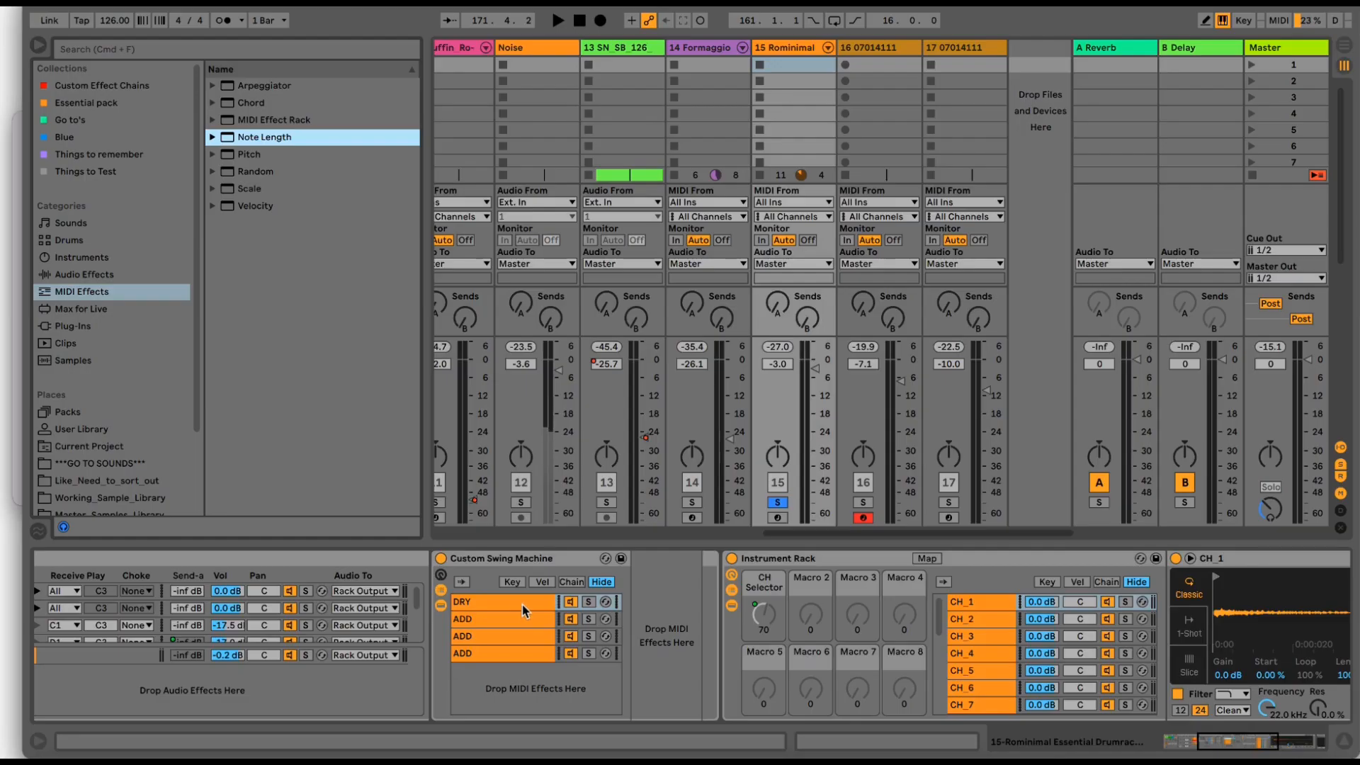
# - Examine the DRY chain and the Note Length settings of the three ADD chains in the Custom Swing Machine
pyautogui.click(522, 605)
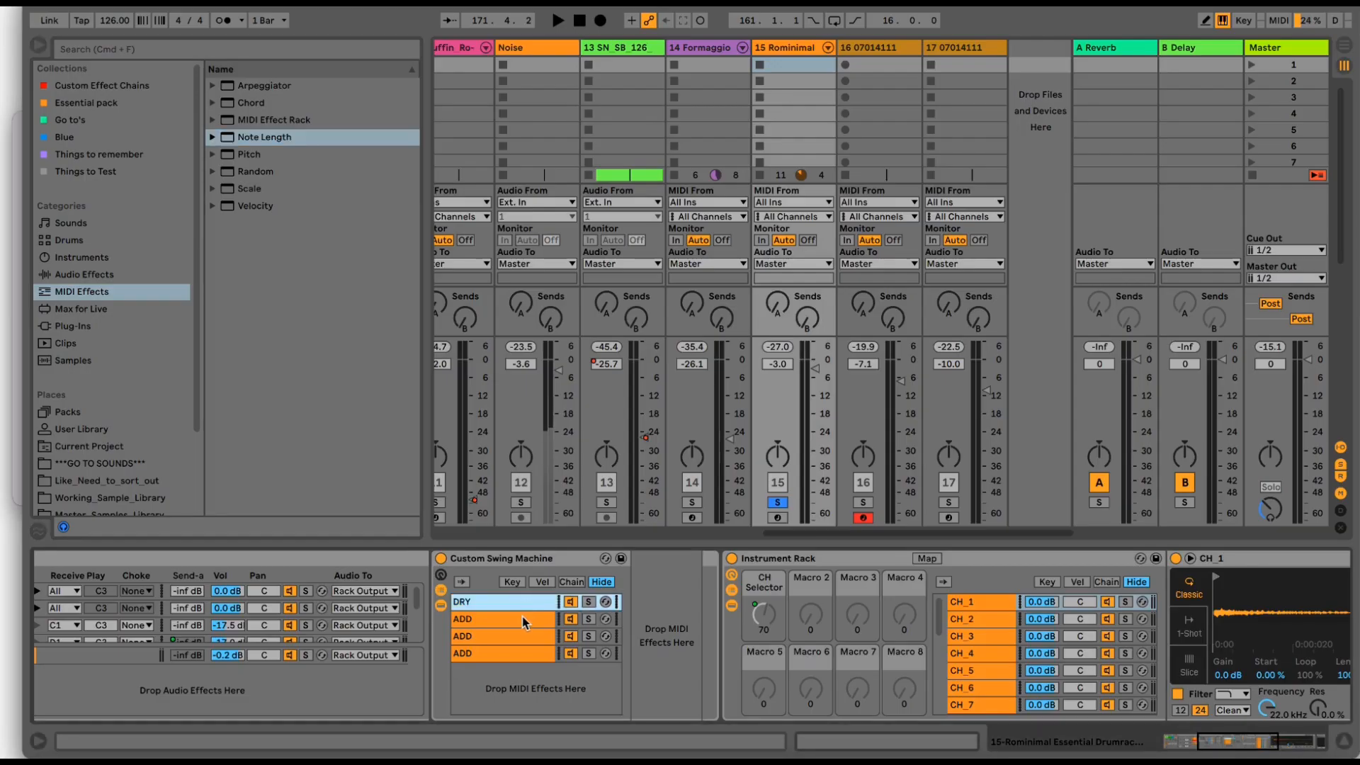
pyautogui.click(512, 620)
pyautogui.click(514, 636)
pyautogui.click(512, 654)
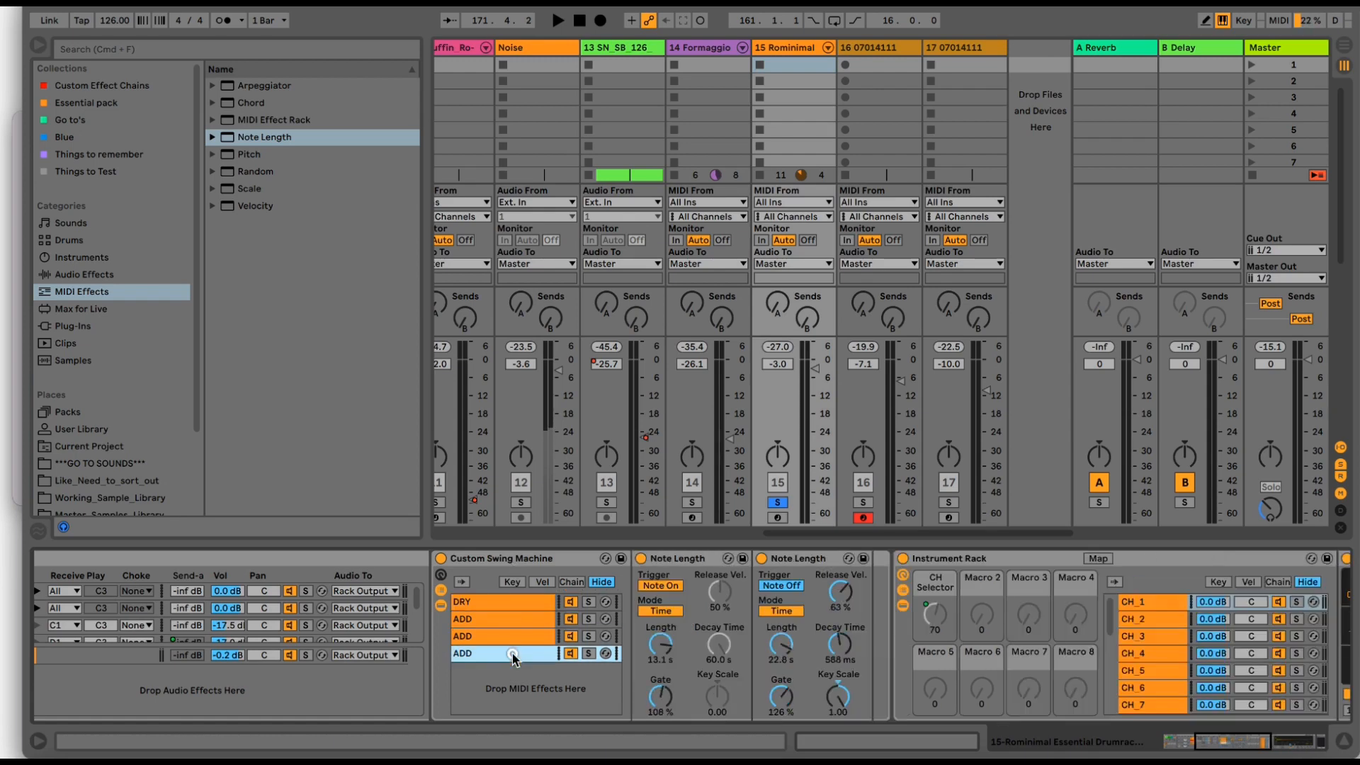
pyautogui.click(512, 619)
pyautogui.click(678, 561)
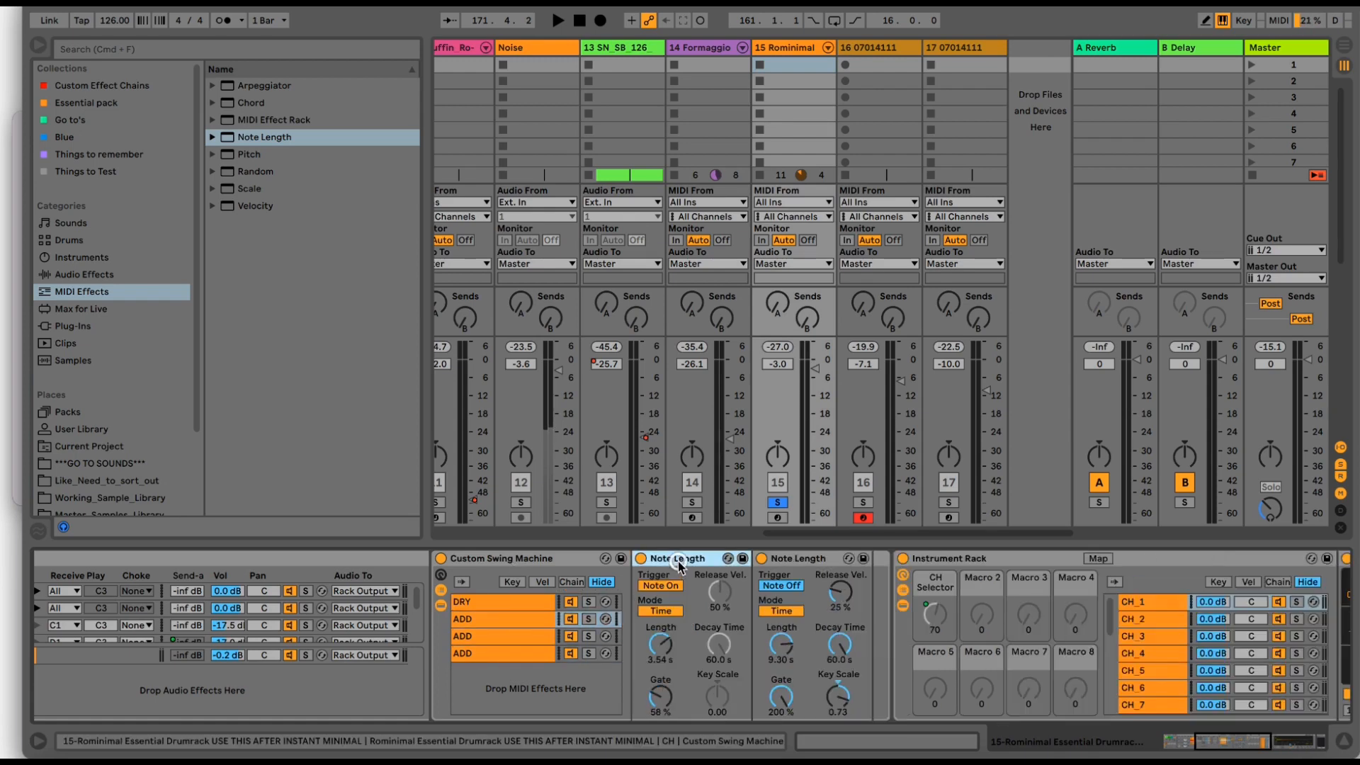
pyautogui.click(545, 620)
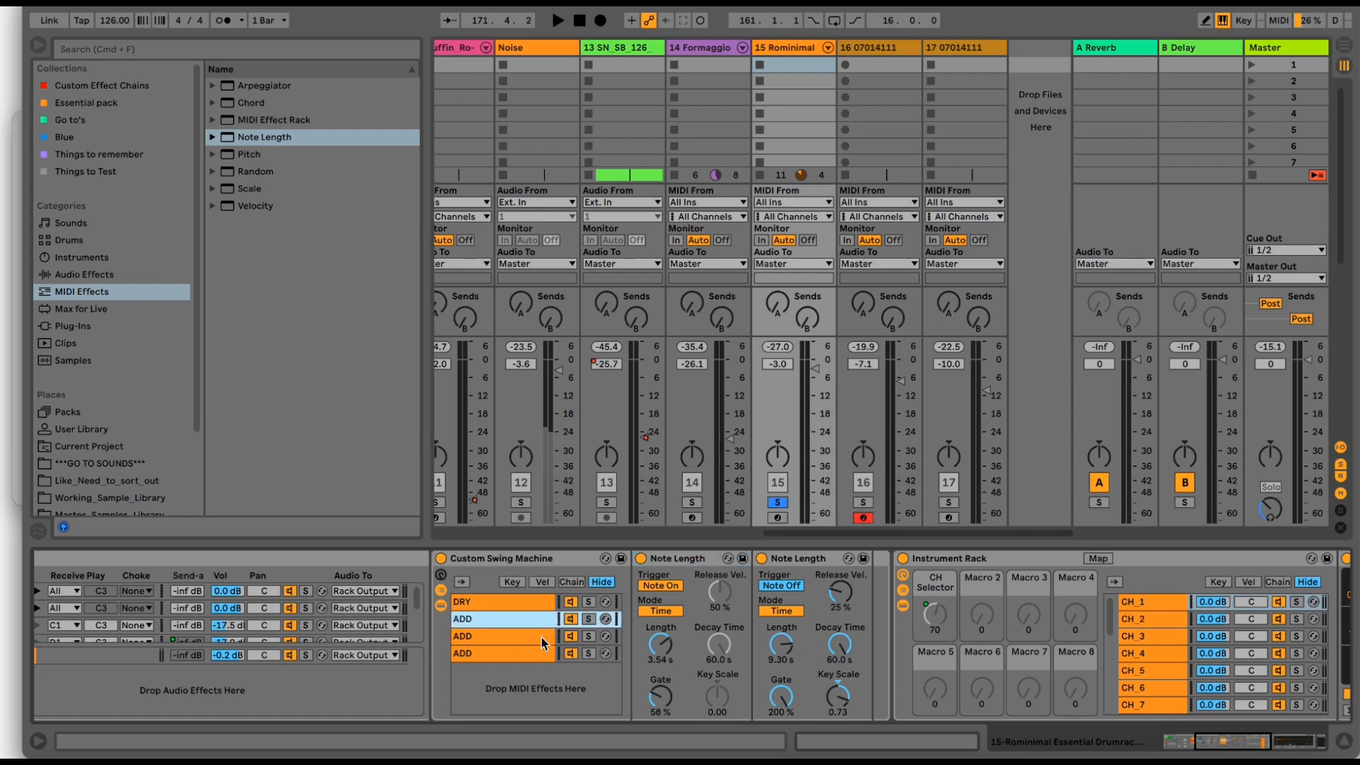
pyautogui.click(541, 636)
pyautogui.click(541, 653)
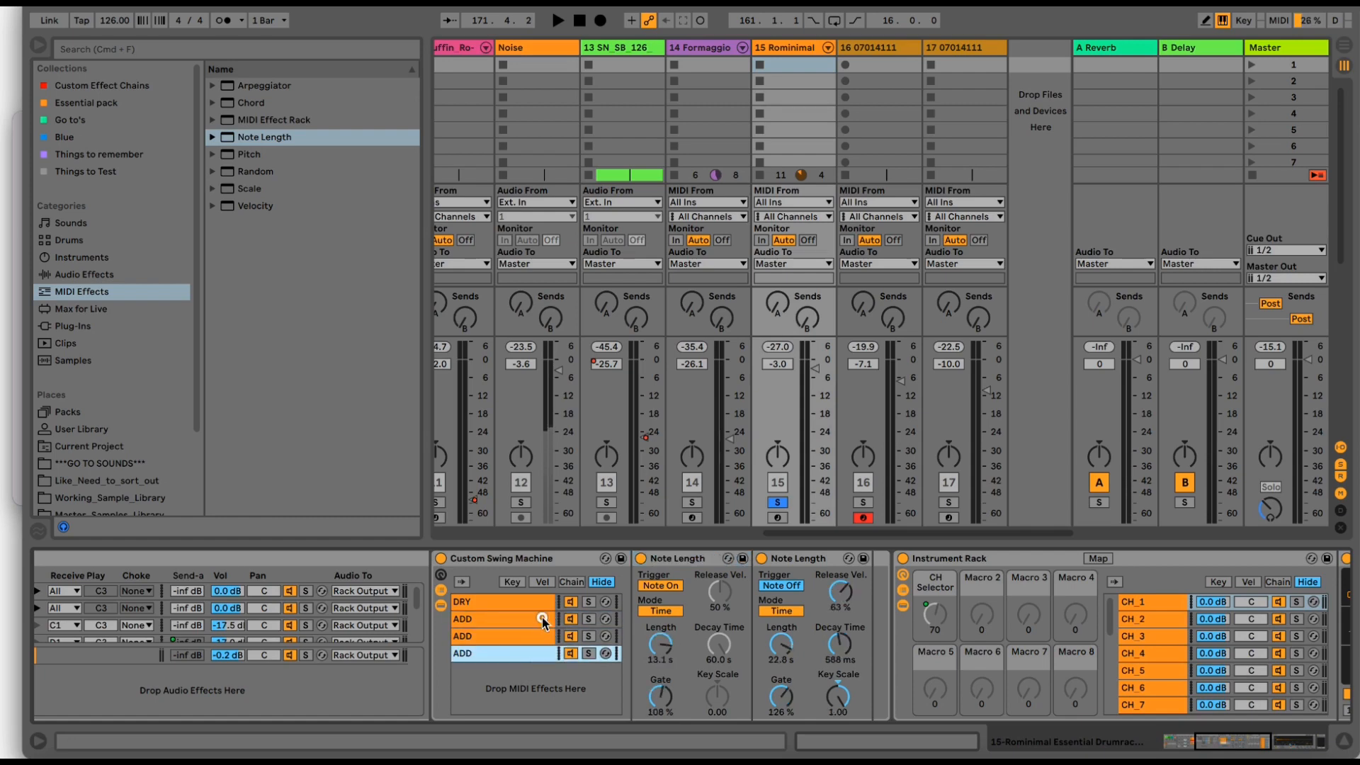
pyautogui.click(542, 617)
pyautogui.click(546, 634)
pyautogui.click(539, 652)
pyautogui.click(538, 619)
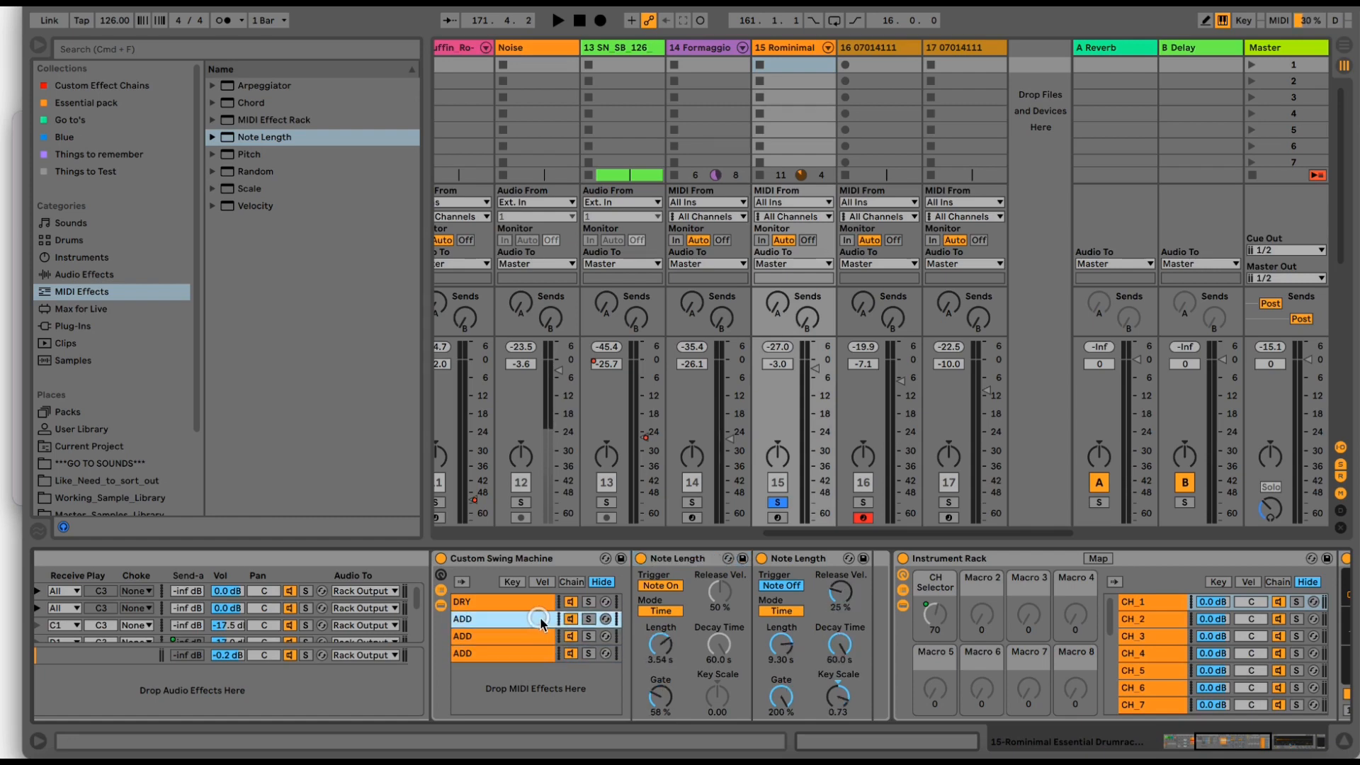
# - Start playback and vary the first Note Length device's length in the second ADD chain, ending at 541 ms
pyautogui.press('space')
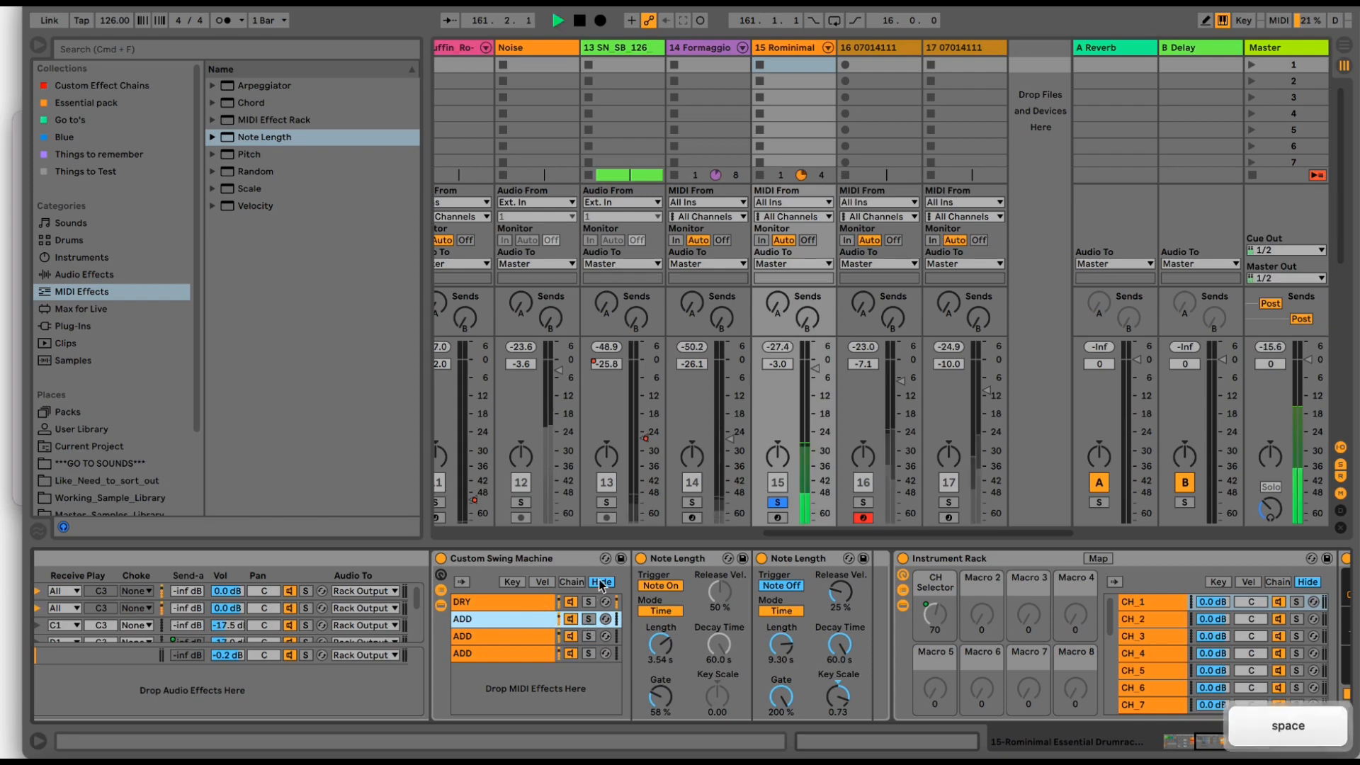
pyautogui.click(538, 634)
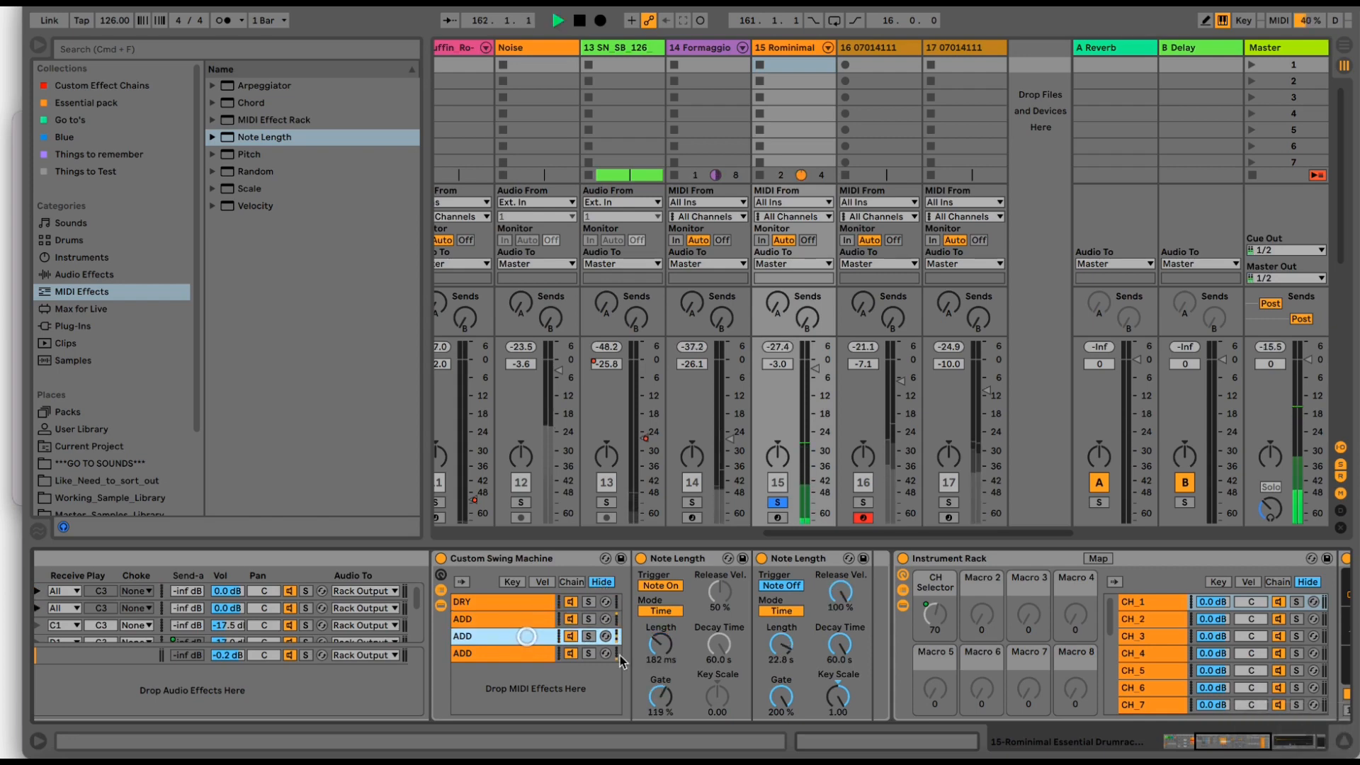
pyautogui.click(660, 646)
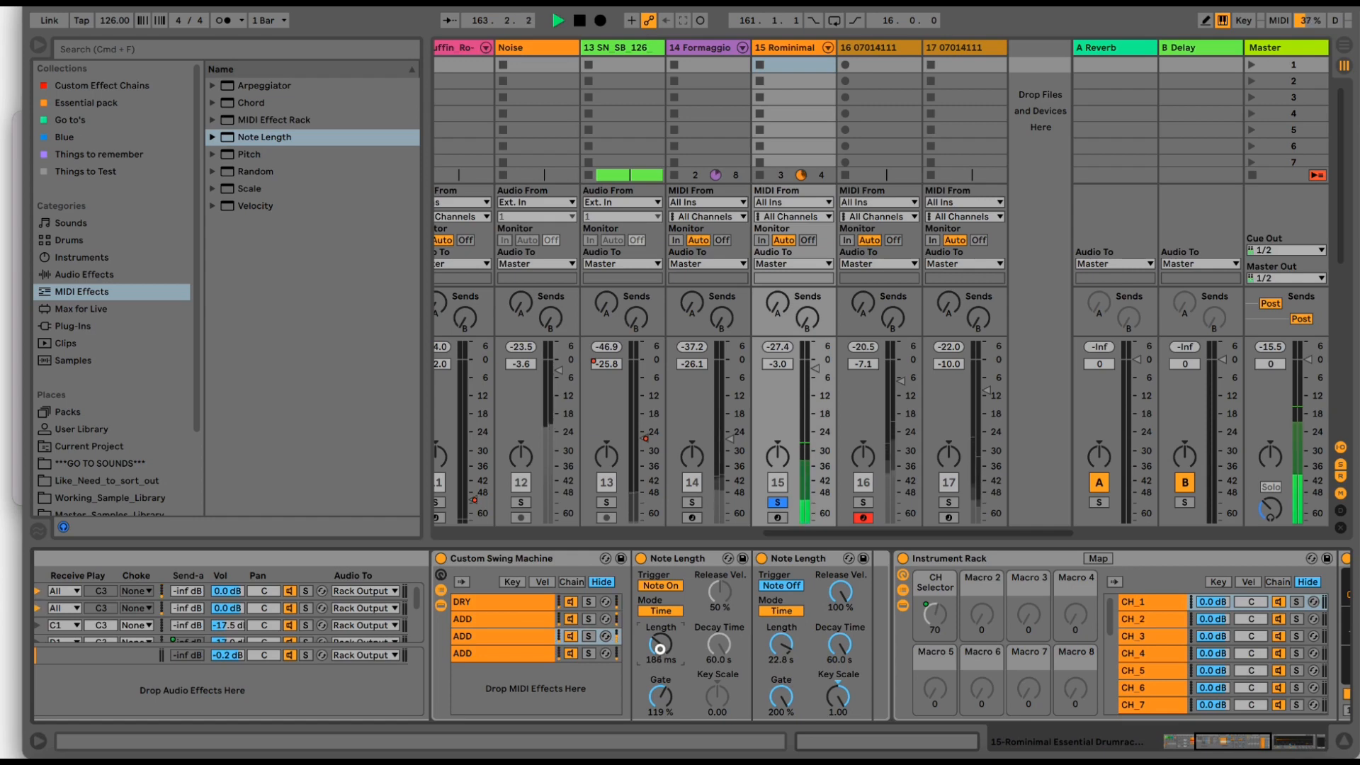
pyautogui.moveTo(660, 649); pyautogui.dragTo(660, 649)
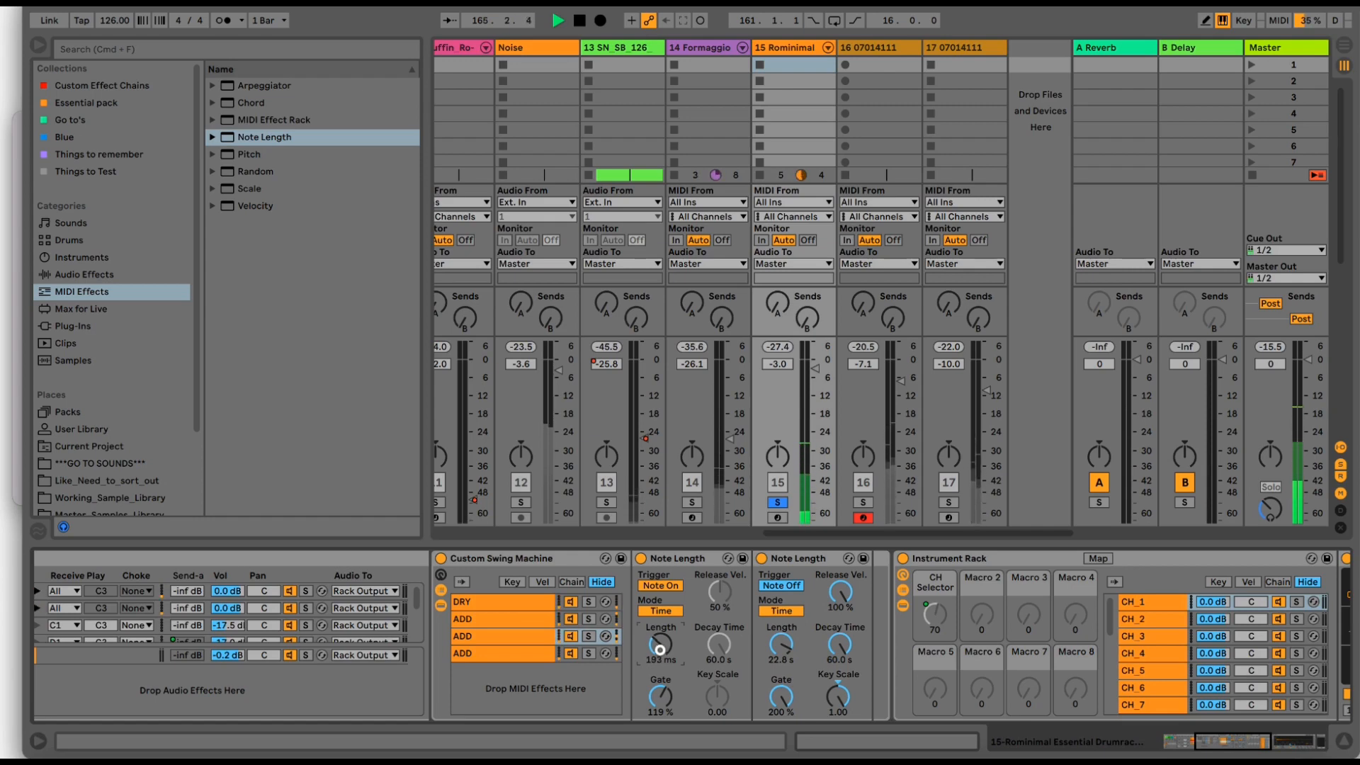
pyautogui.moveTo(660, 649); pyautogui.dragTo(660, 645)
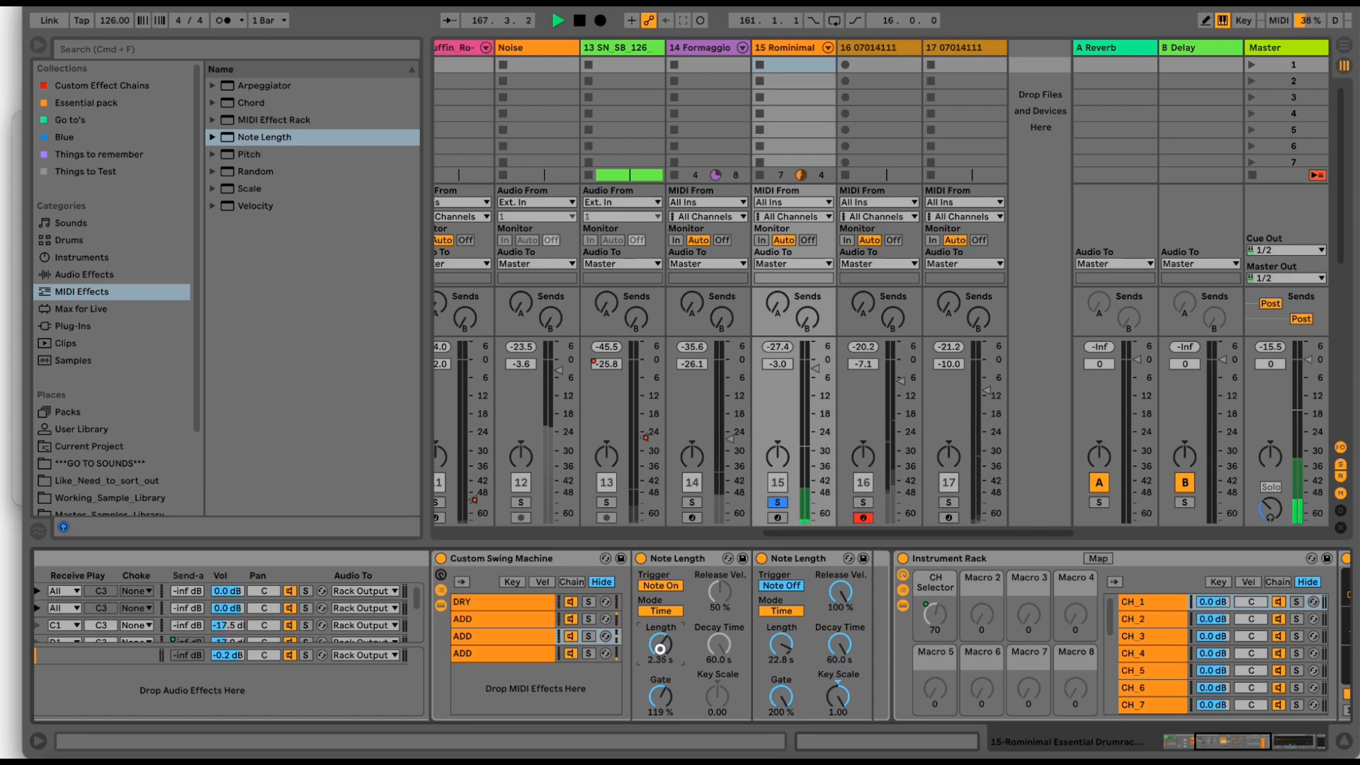
pyautogui.moveTo(660, 649); pyautogui.dragTo(660, 648)
# - Raise track 15's volume to -1.0 dB, and bypass and reactivate the Custom Swing Machine to compare
pyautogui.moveTo(784, 534); pyautogui.dragTo(402, 500)
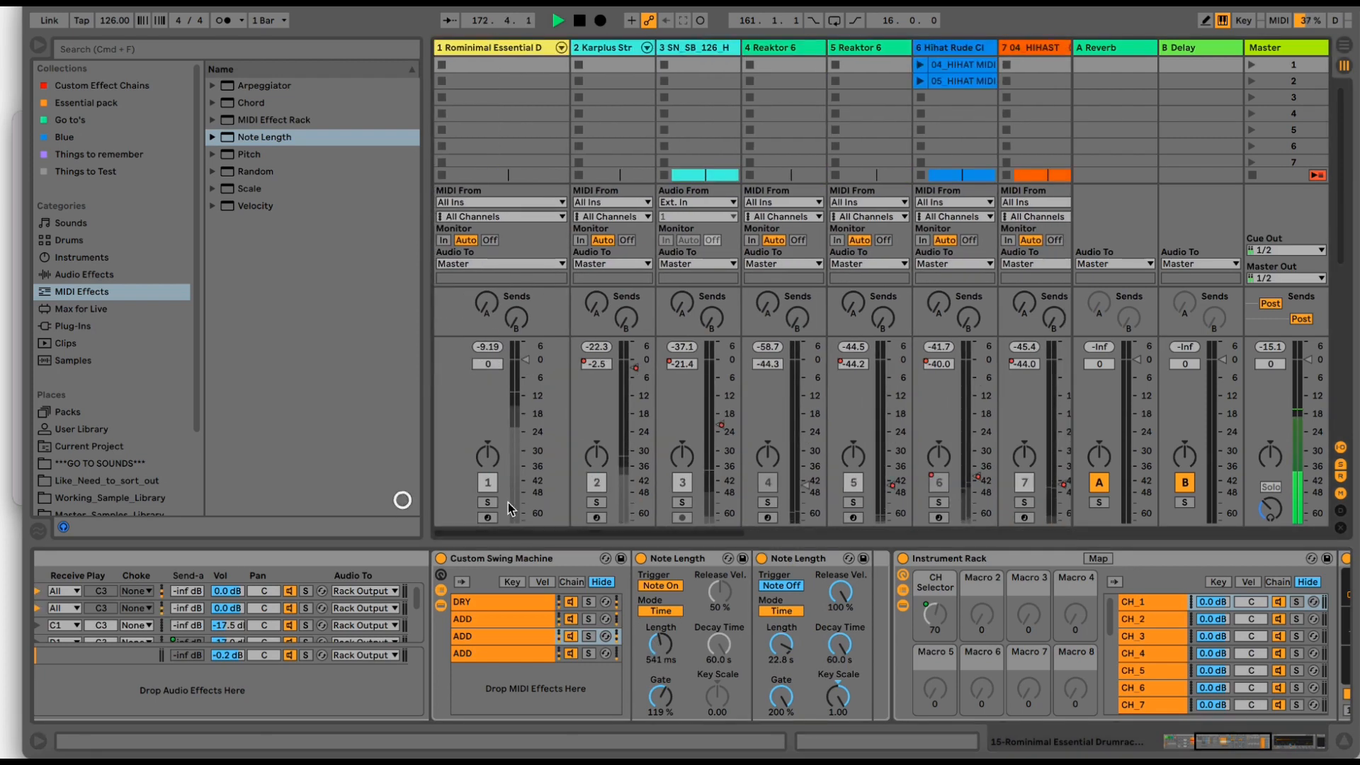
pyautogui.hscroll(5, 609, 506)
pyautogui.moveTo(696, 531); pyautogui.dragTo(903, 537)
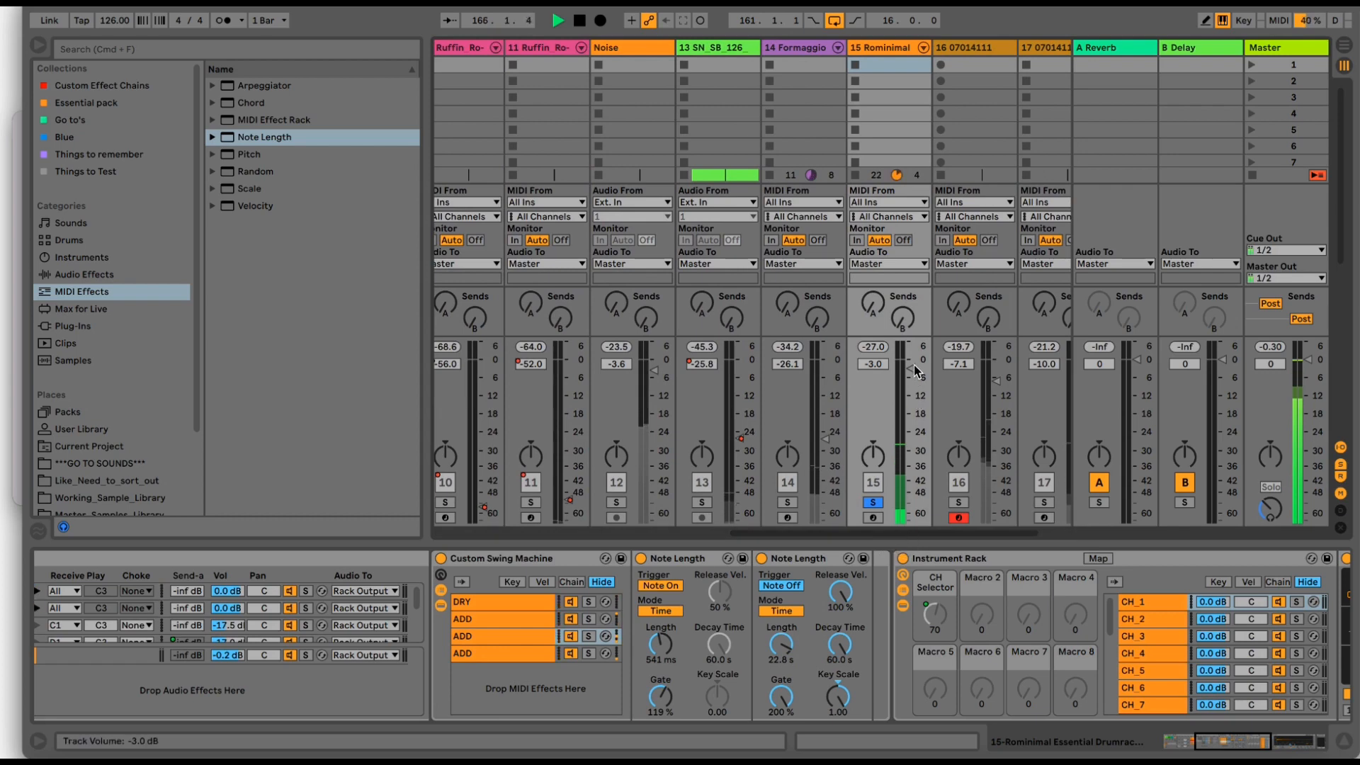
pyautogui.moveTo(911, 369); pyautogui.dragTo(910, 361)
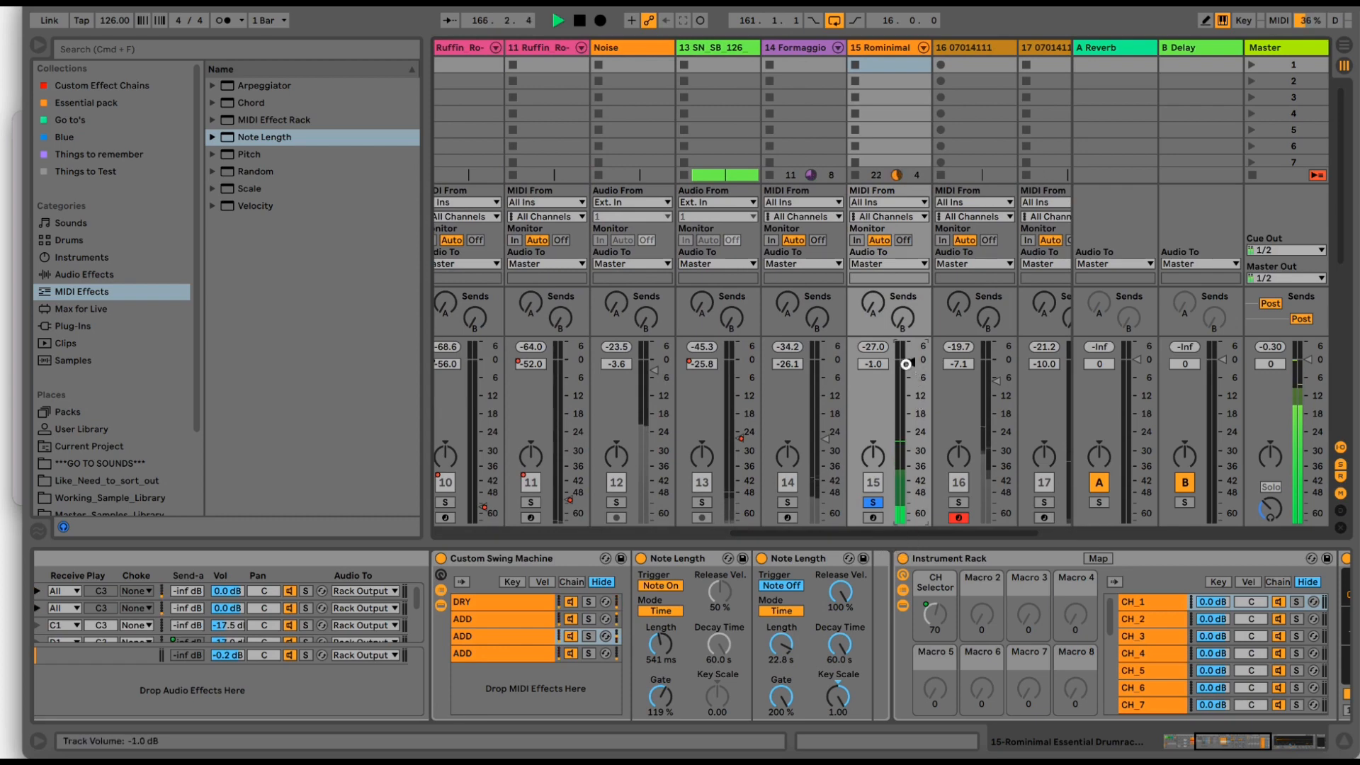
pyautogui.click(440, 558)
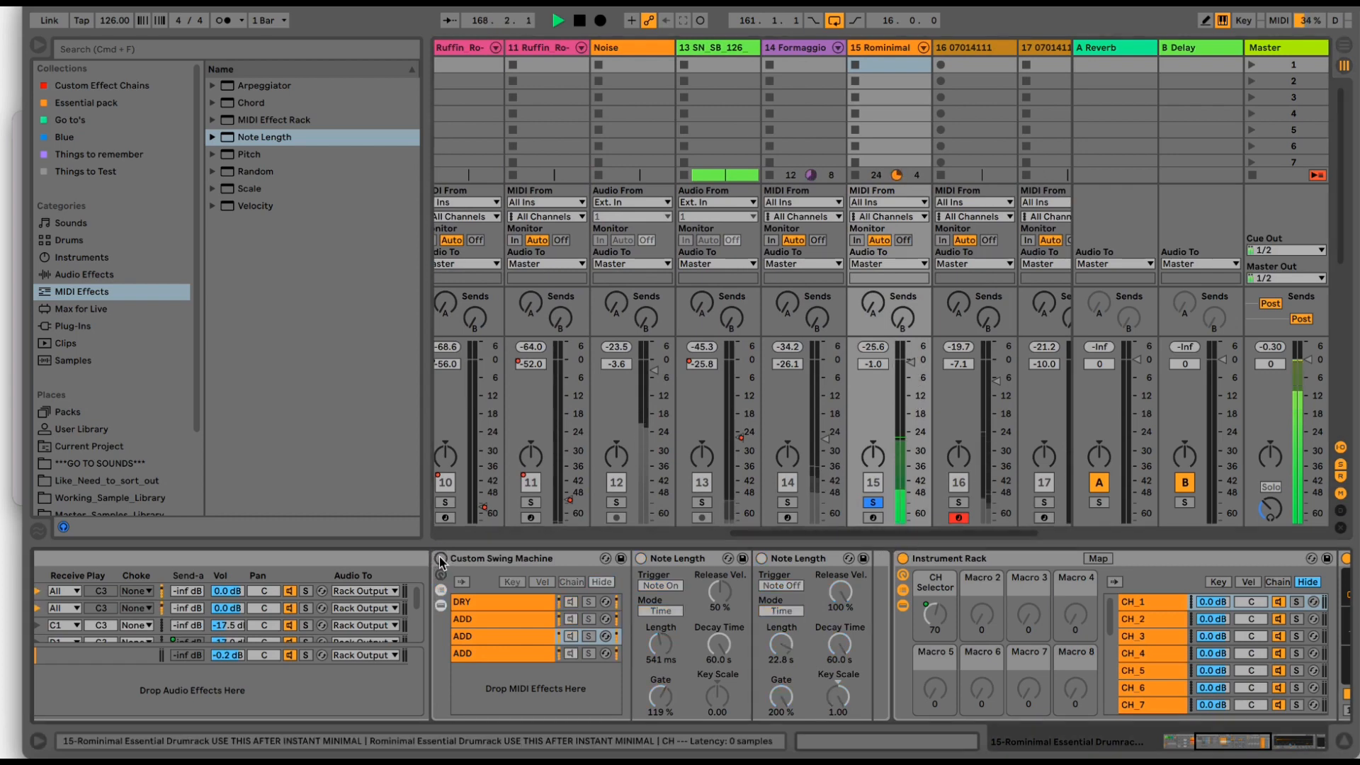
pyautogui.click(440, 558)
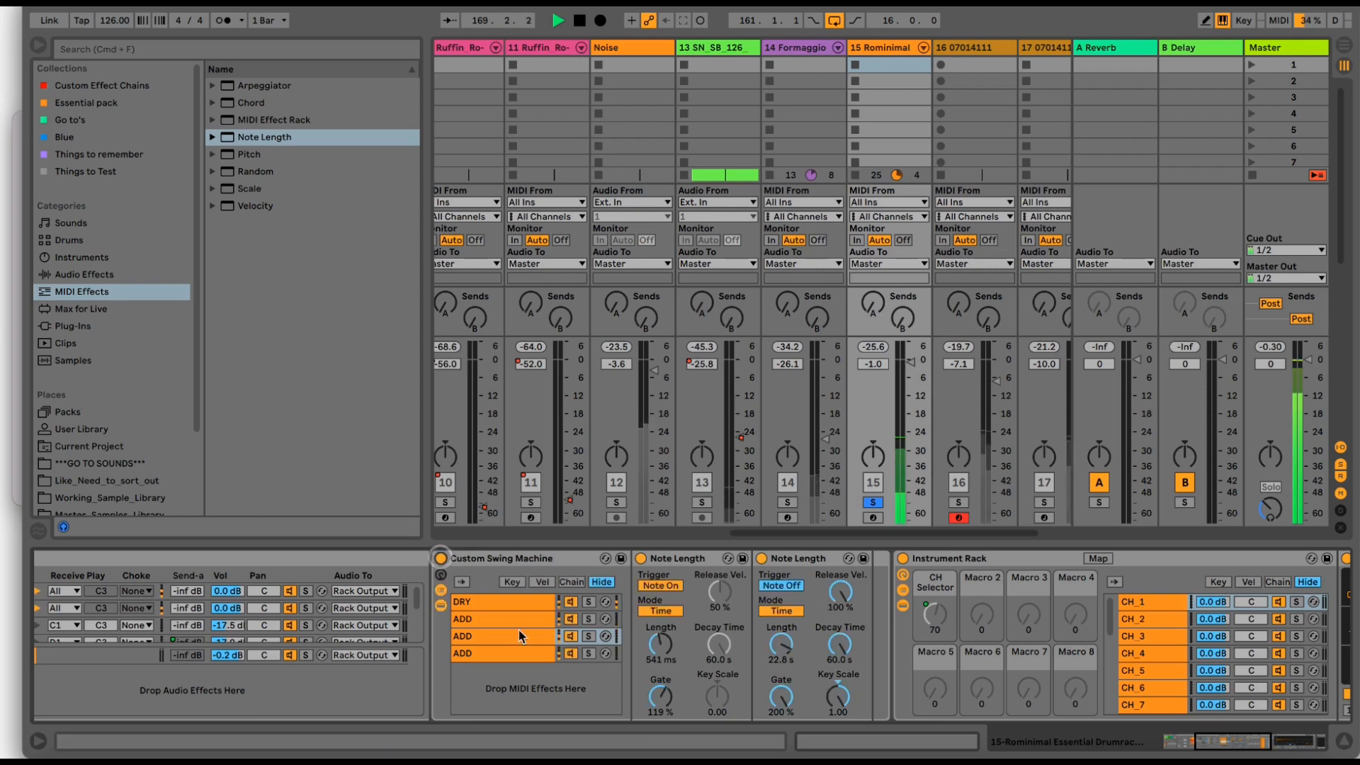
# - Sweep the length of the second ADD chain's first Note Length device between 22.8 s and 91.1 ms, and set it to 193 ms
pyautogui.click(518, 636)
pyautogui.moveTo(664, 644); pyautogui.dragTo(664, 623)
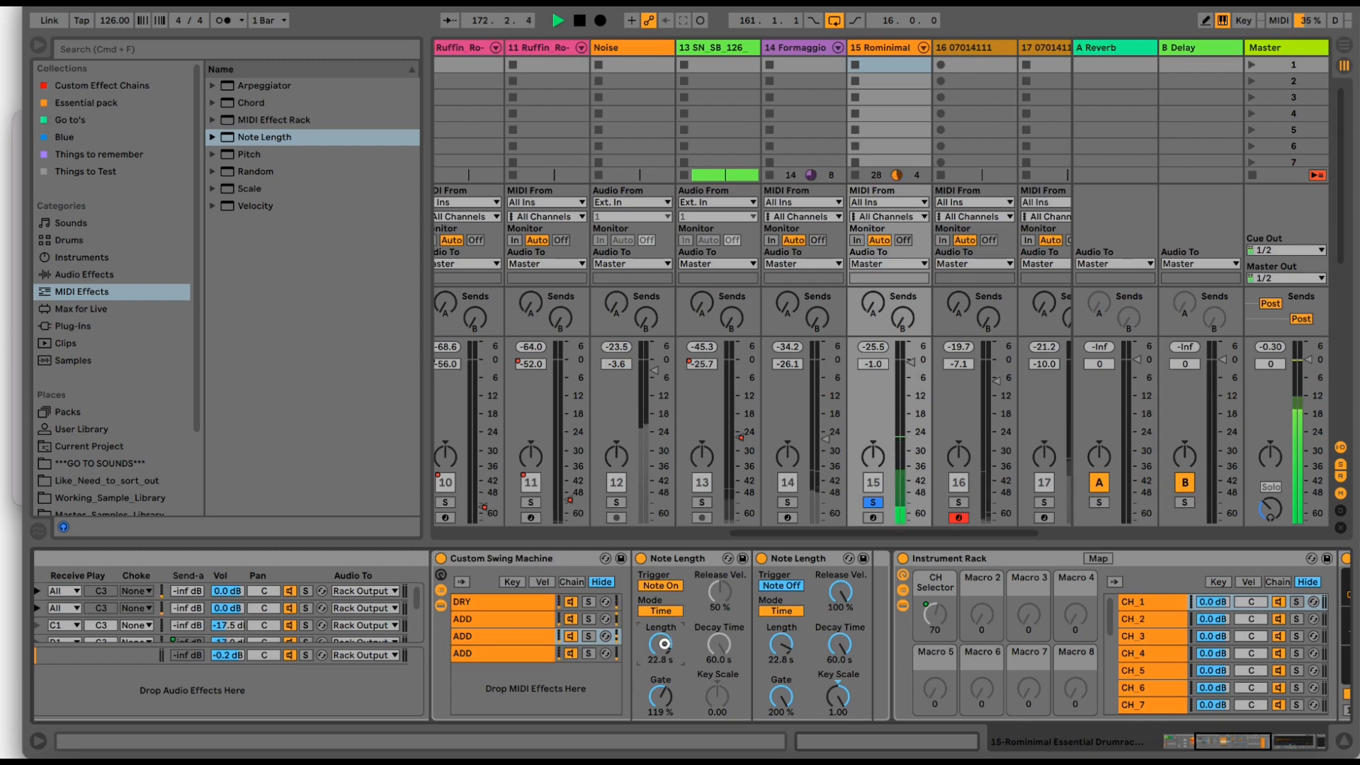
pyautogui.moveTo(664, 643); pyautogui.dragTo(664, 694)
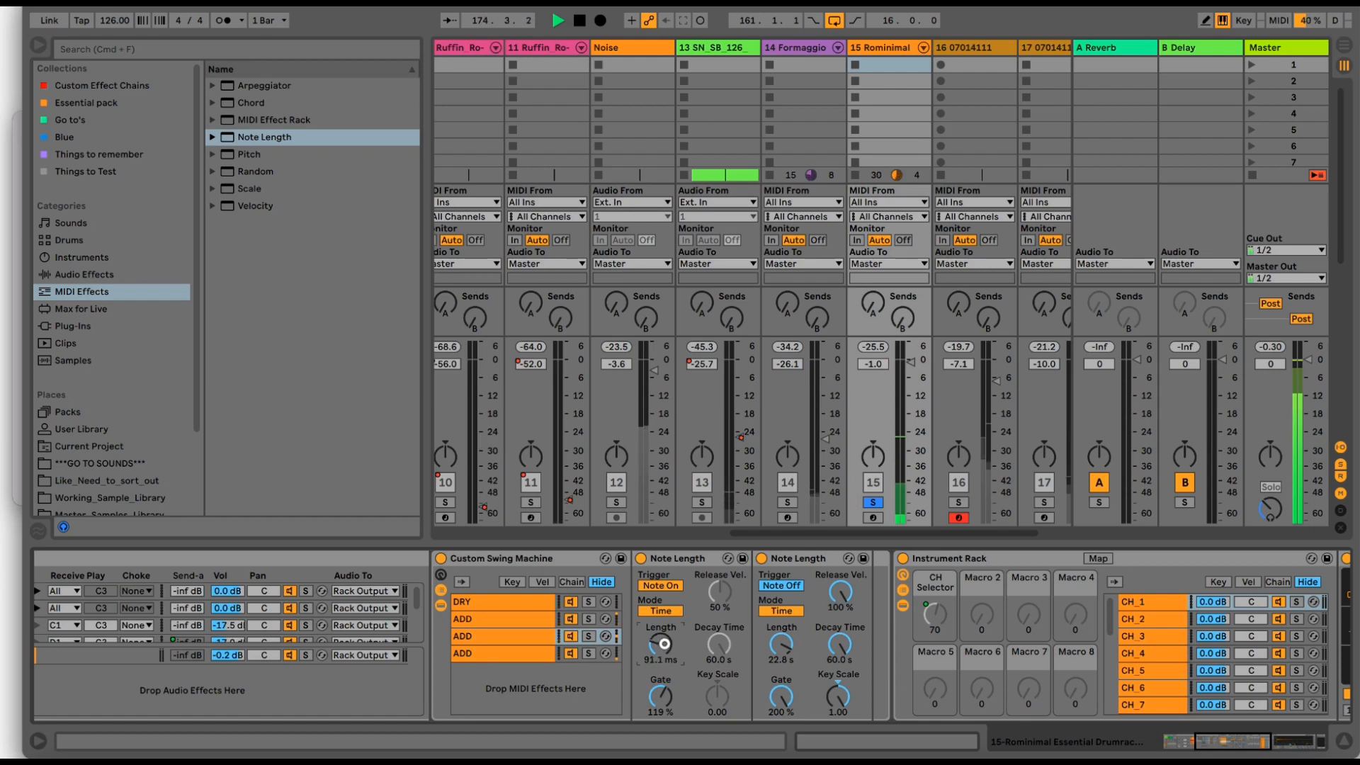
pyautogui.moveTo(664, 644); pyautogui.dragTo(664, 643)
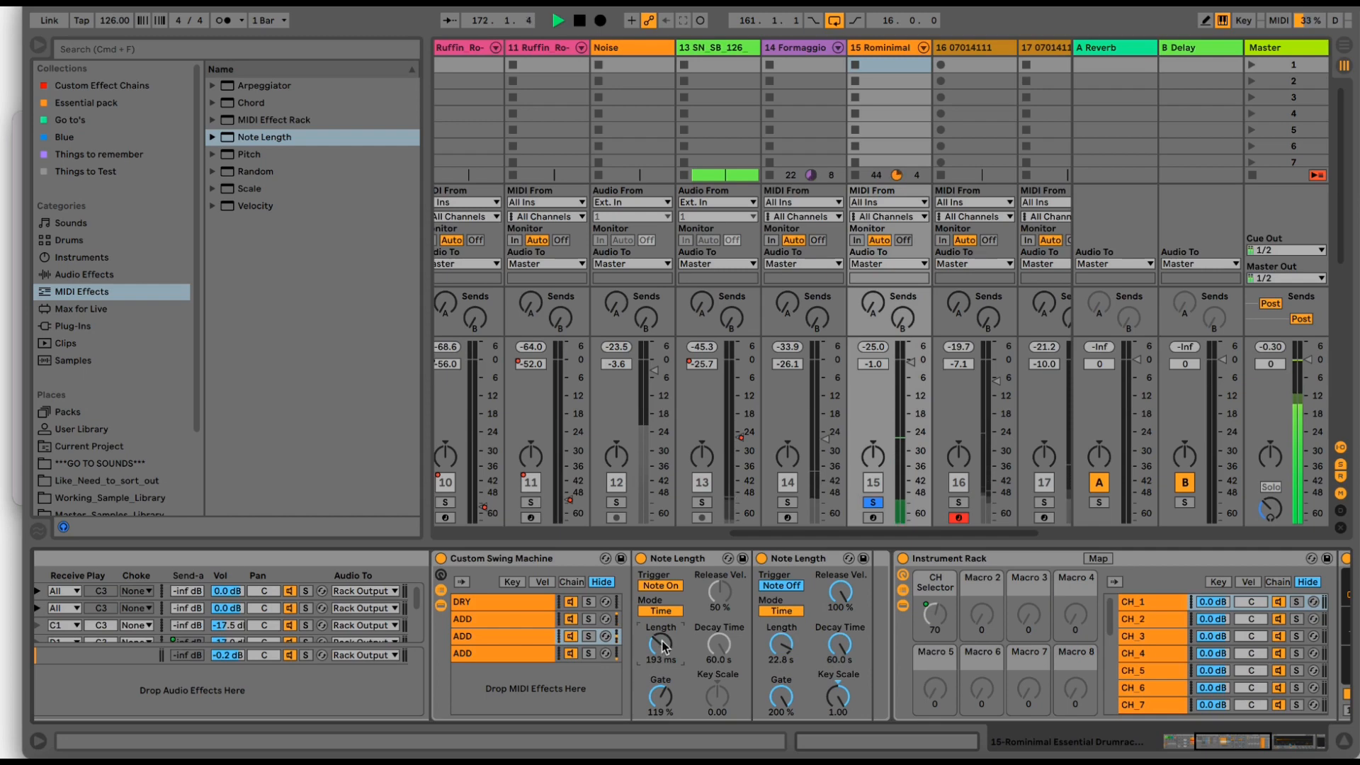
# - Switch the whole Custom Swing Machine rack off and on to compare the soloed groove
pyautogui.click(537, 562)
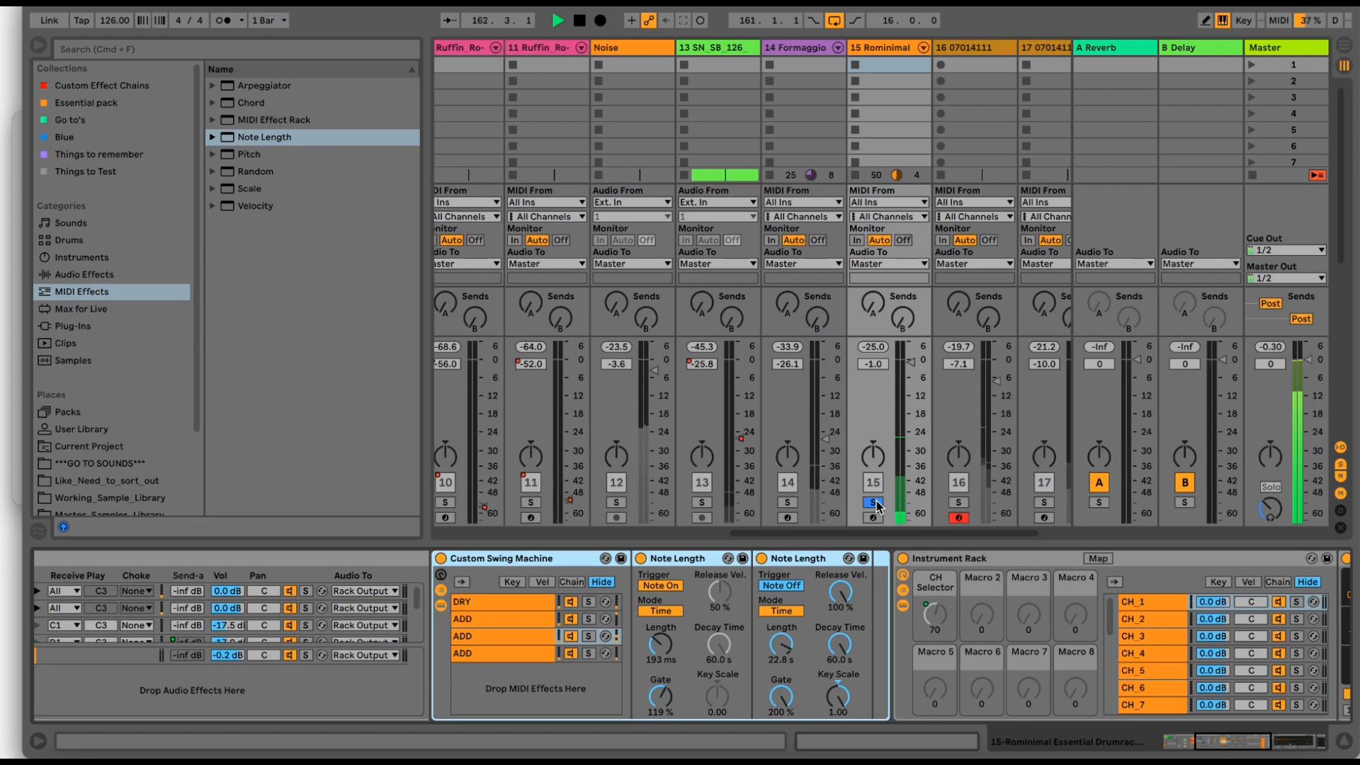
pyautogui.click(441, 559)
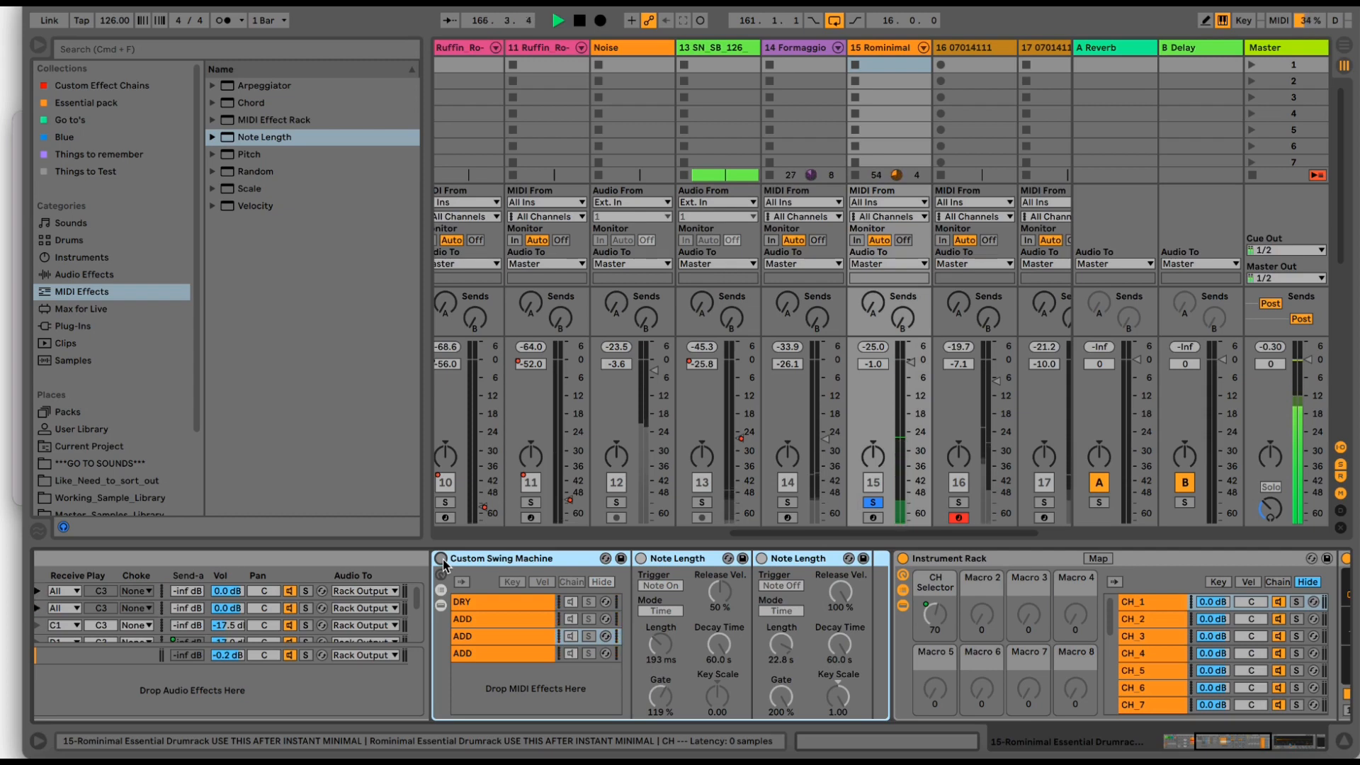
pyautogui.click(441, 559)
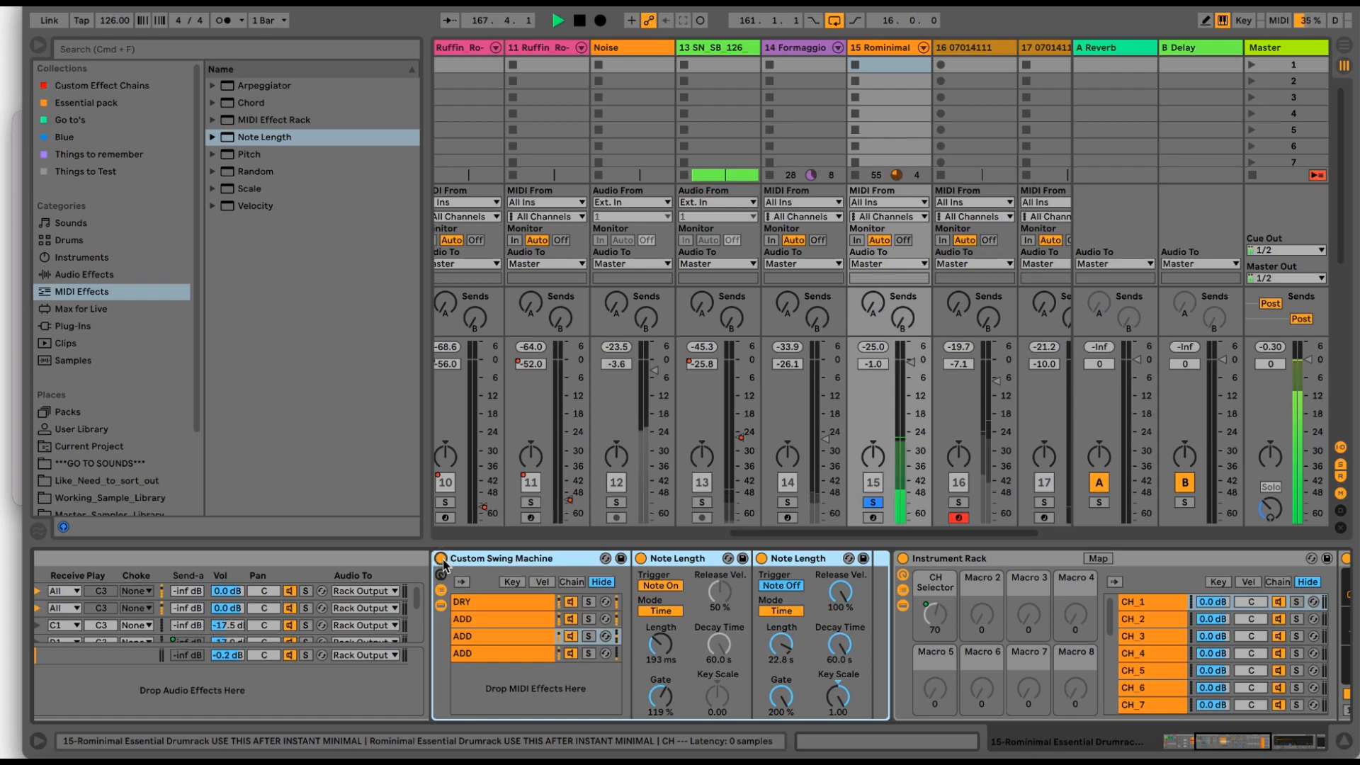
# - In the third ADD chain, set the first Note Length to 22.8 s and the second to 7.06 s, 88% release velocity and 60.0 s decay
pyautogui.click(499, 634)
pyautogui.click(499, 653)
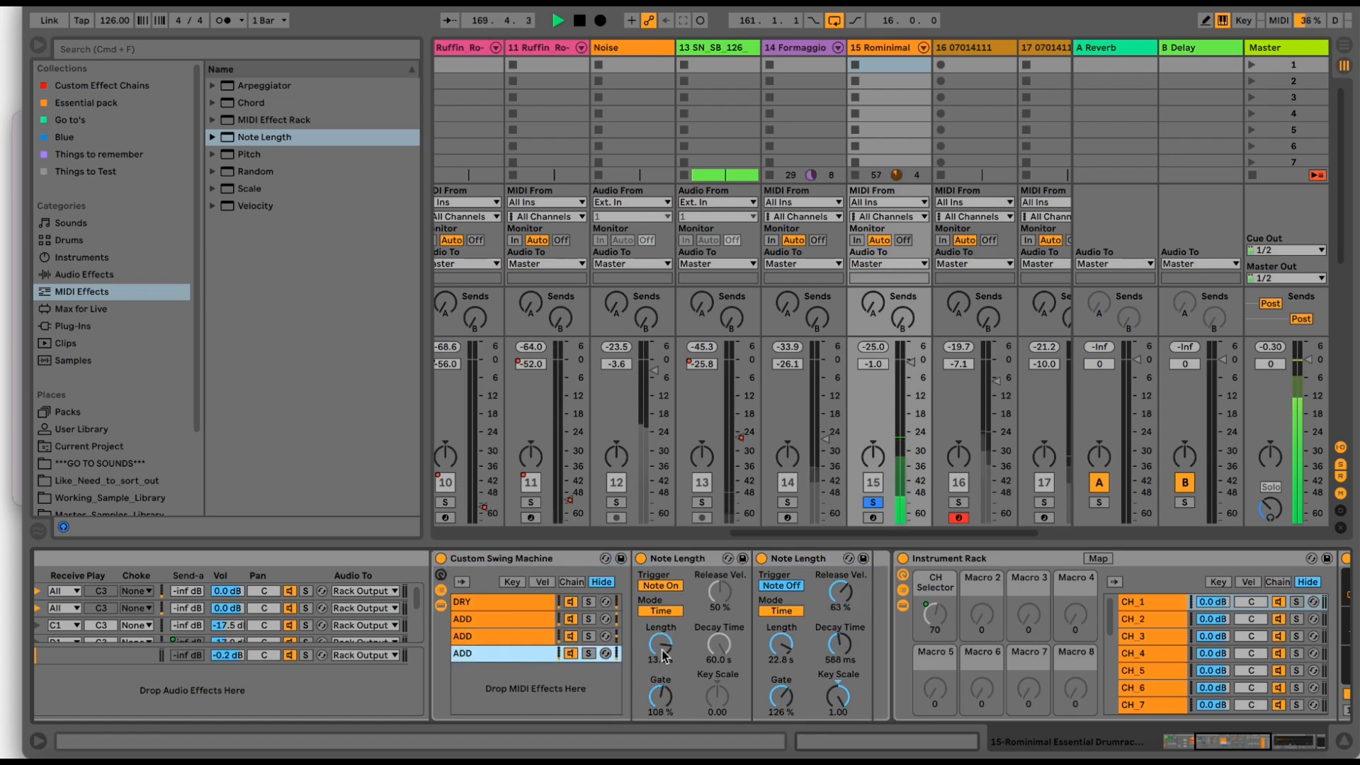
pyautogui.moveTo(665, 658); pyautogui.dragTo(660, 648)
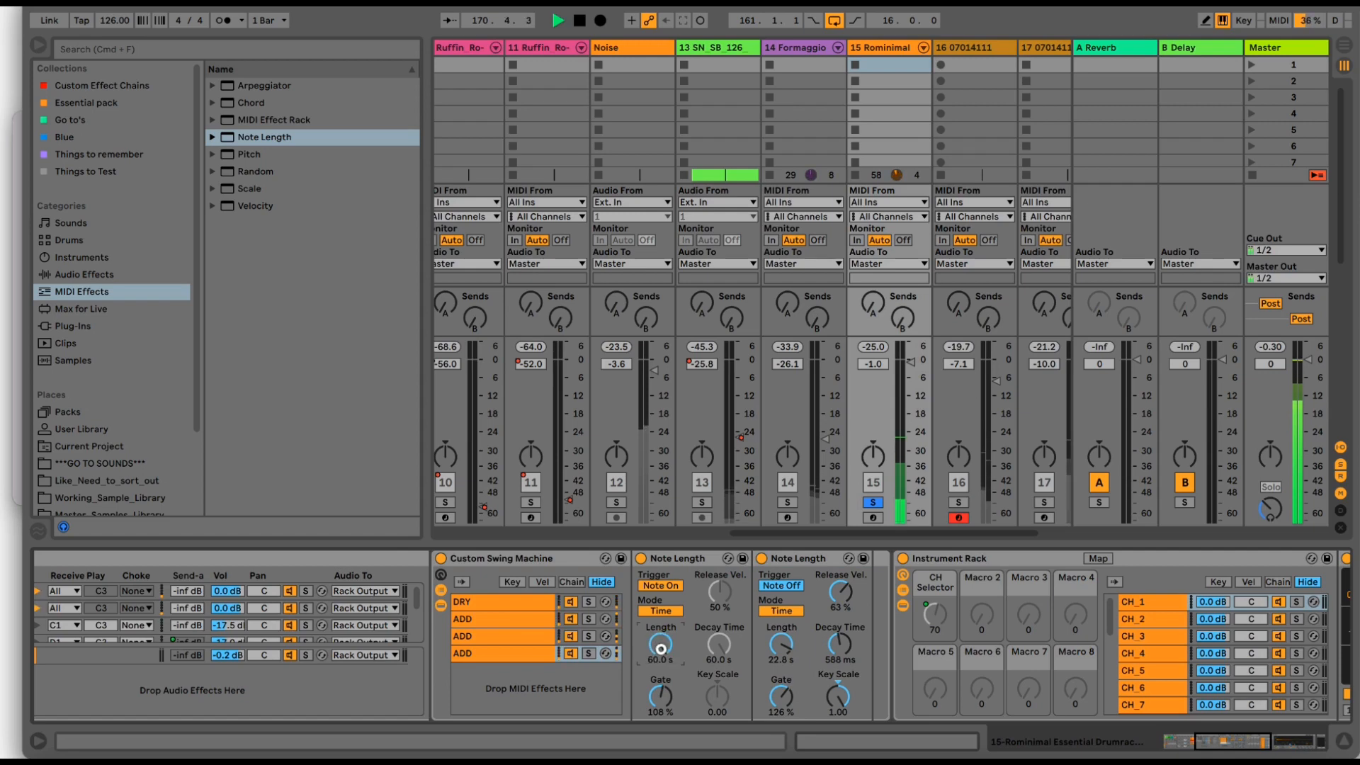
# - Unsolo track 15 to hear the full mix and raise the system volume
pyautogui.click(876, 502)
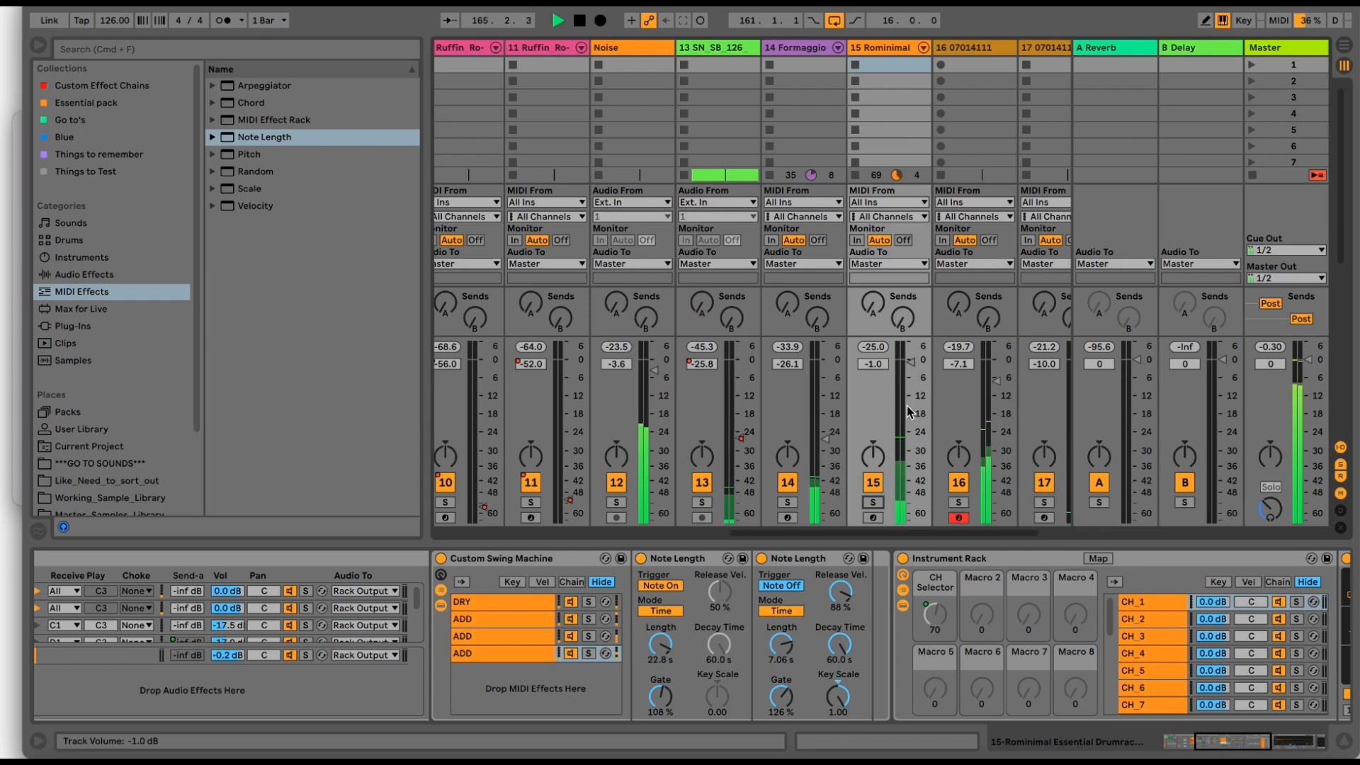
pyautogui.press('XF86AudioRaiseVolume')
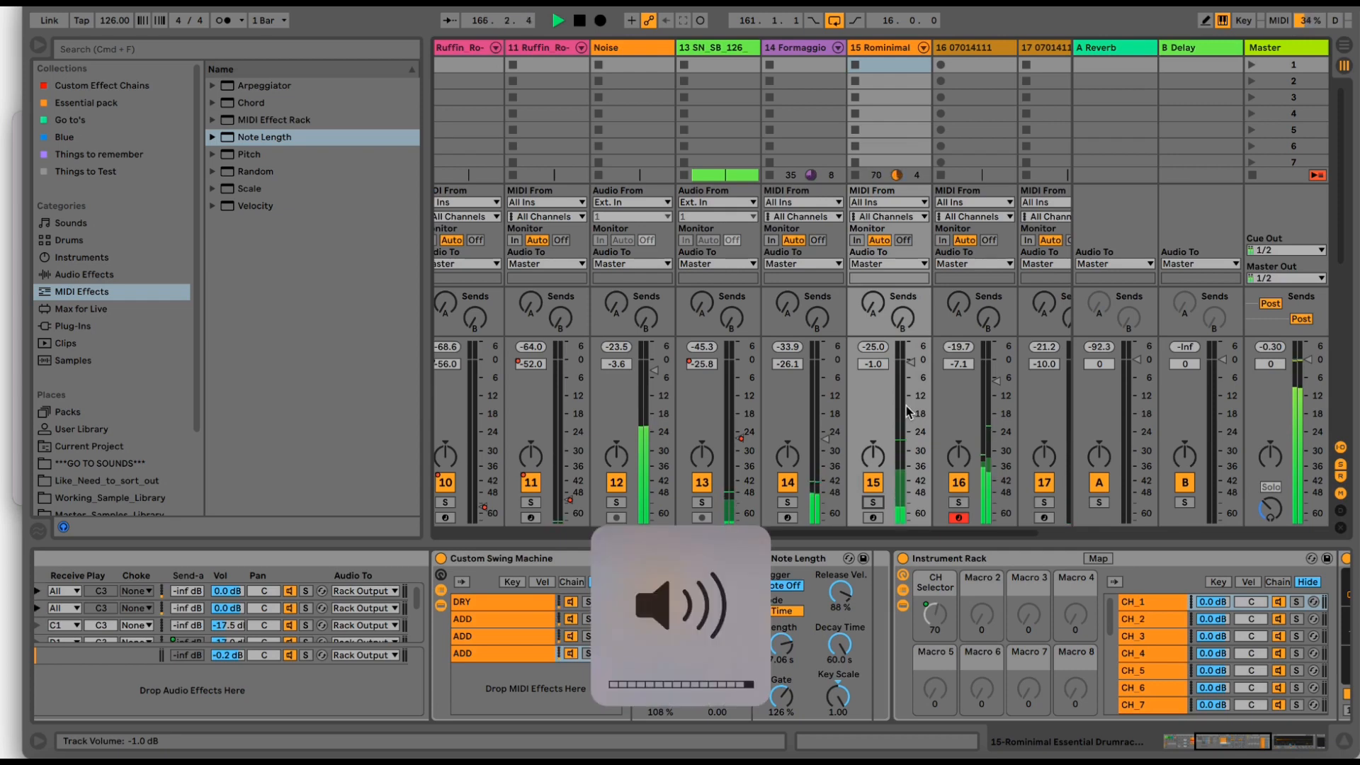
# - Show the second ADD chain, and bypass and reactivate the Custom Swing Machine within the full mix
pyautogui.click(536, 636)
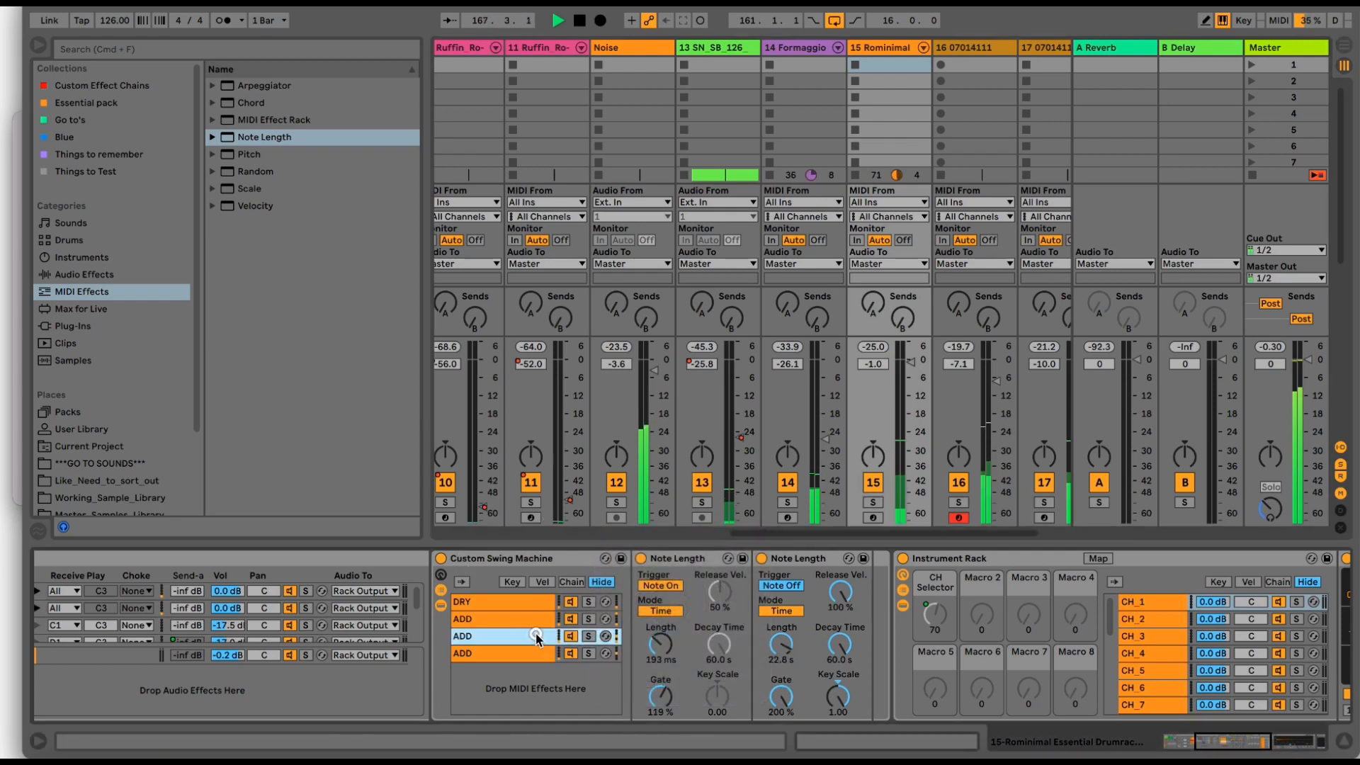
pyautogui.click(441, 560)
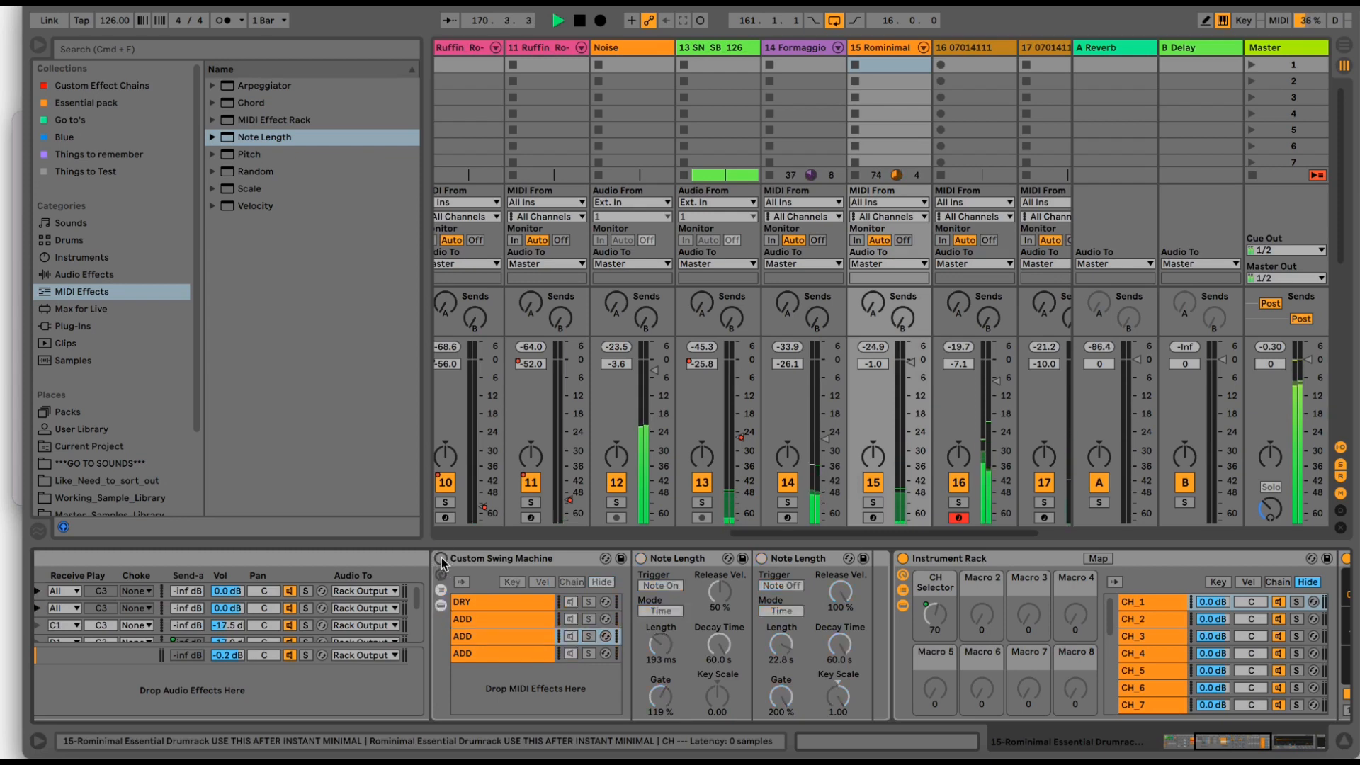
pyautogui.click(440, 559)
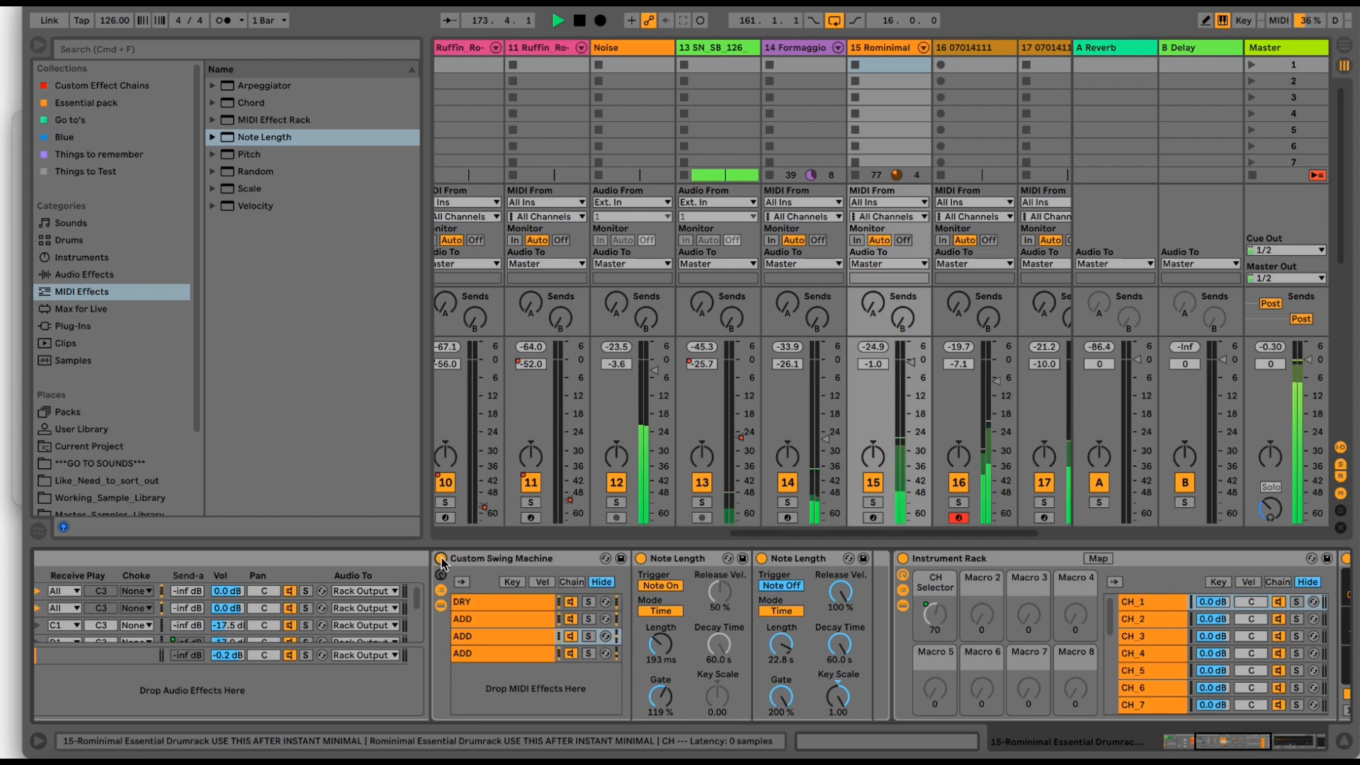
# - Bypass and reactivate the Custom Swing Machine rack twice within the full mix, and stop playback
pyautogui.click(440, 558)
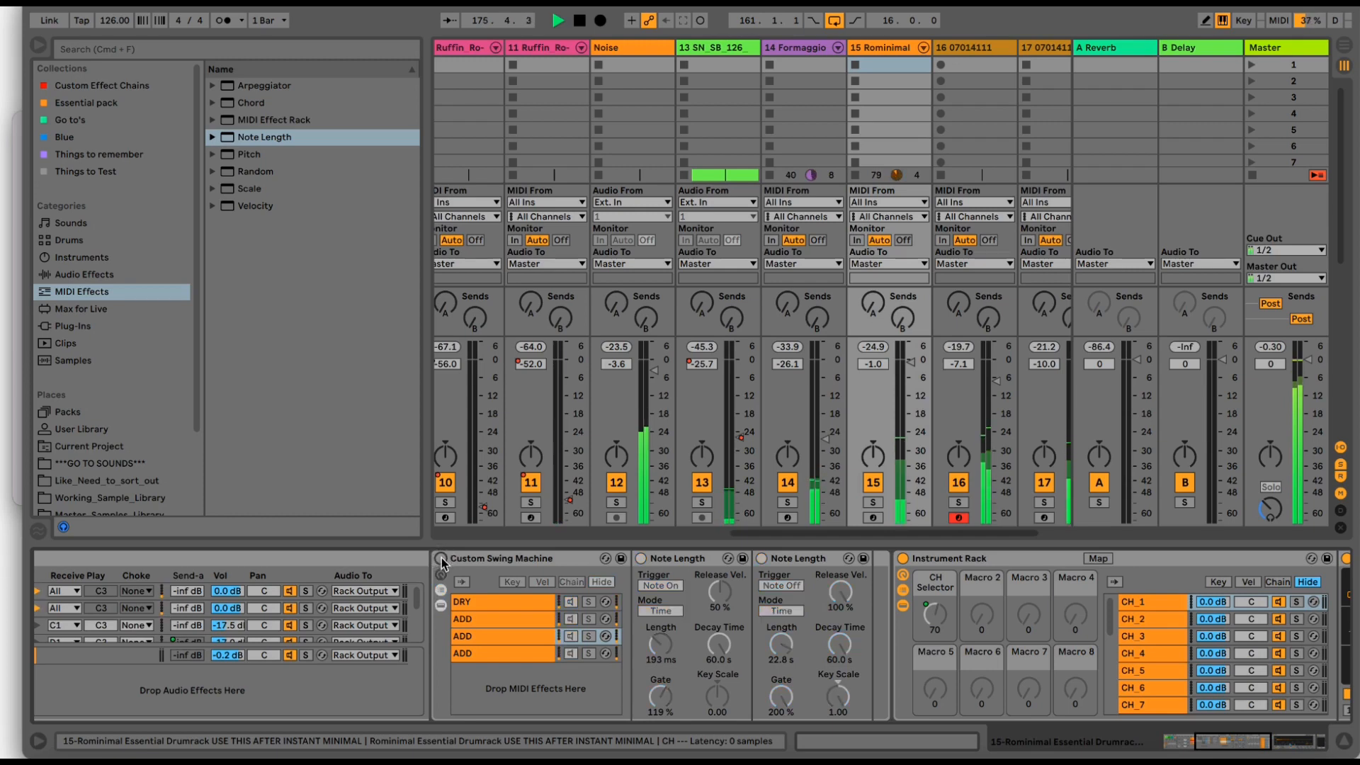
pyautogui.click(441, 558)
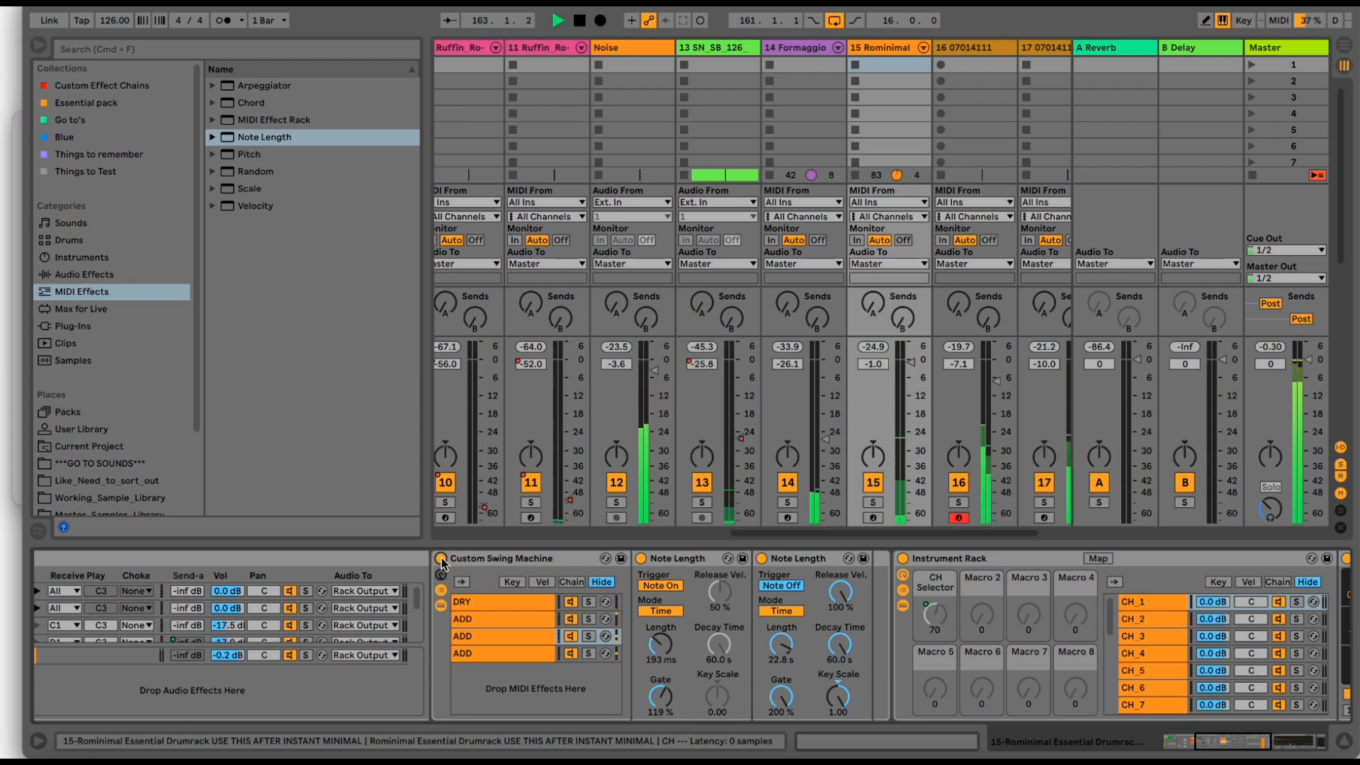
pyautogui.click(440, 558)
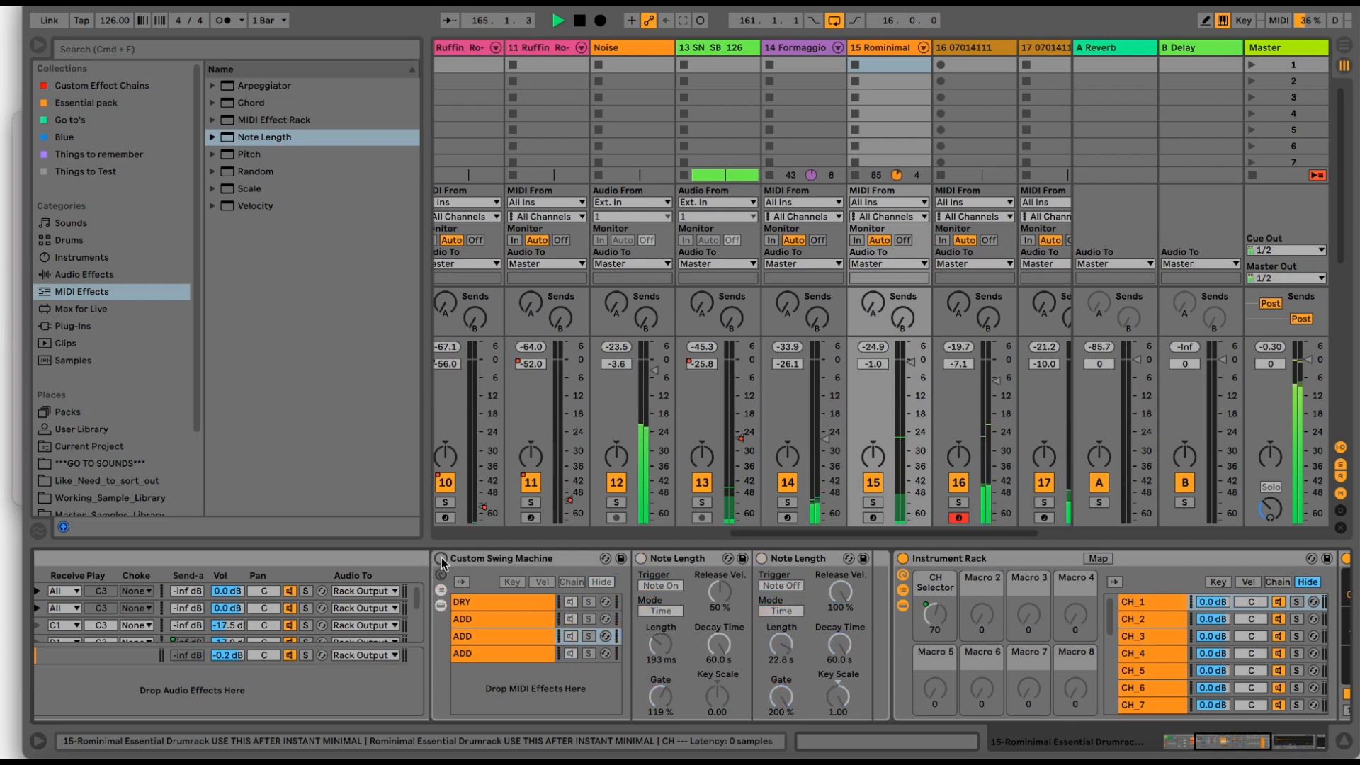
pyautogui.click(441, 558)
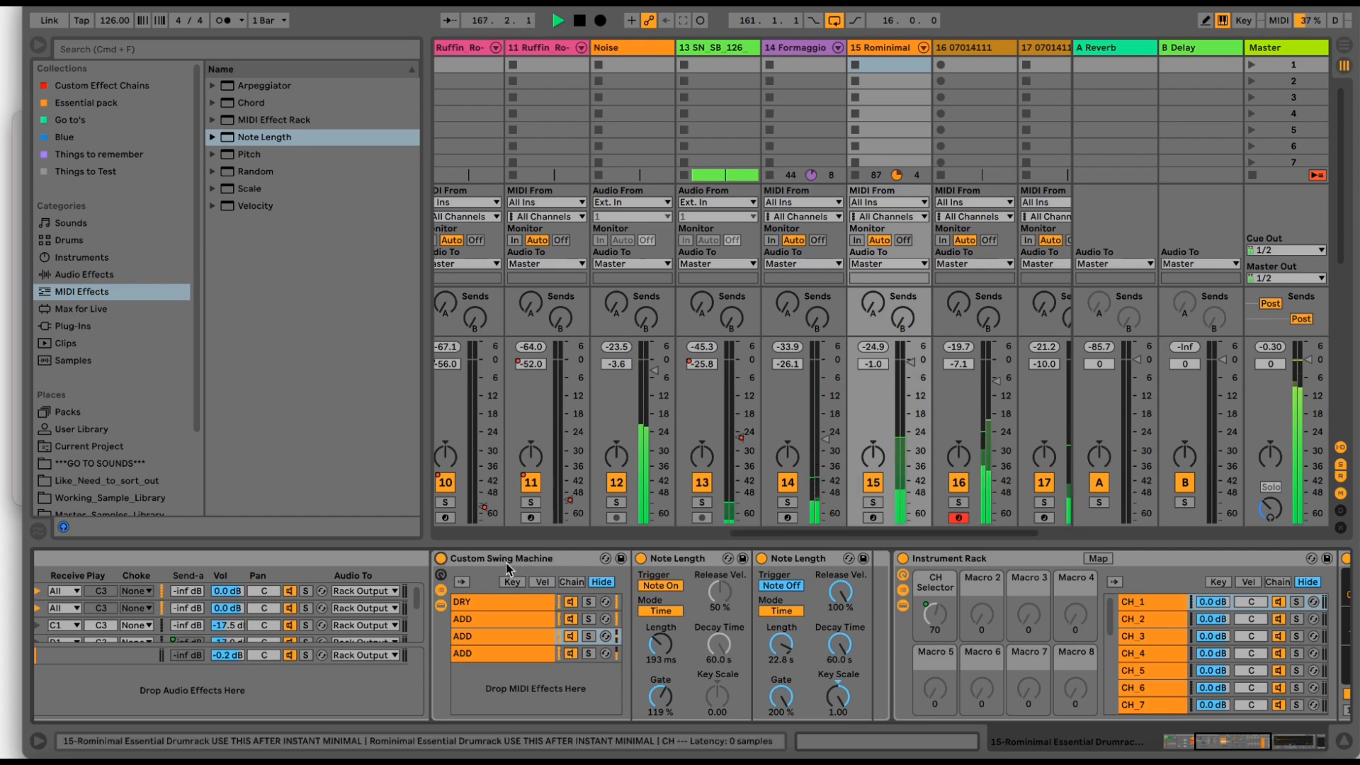
pyautogui.press('space')
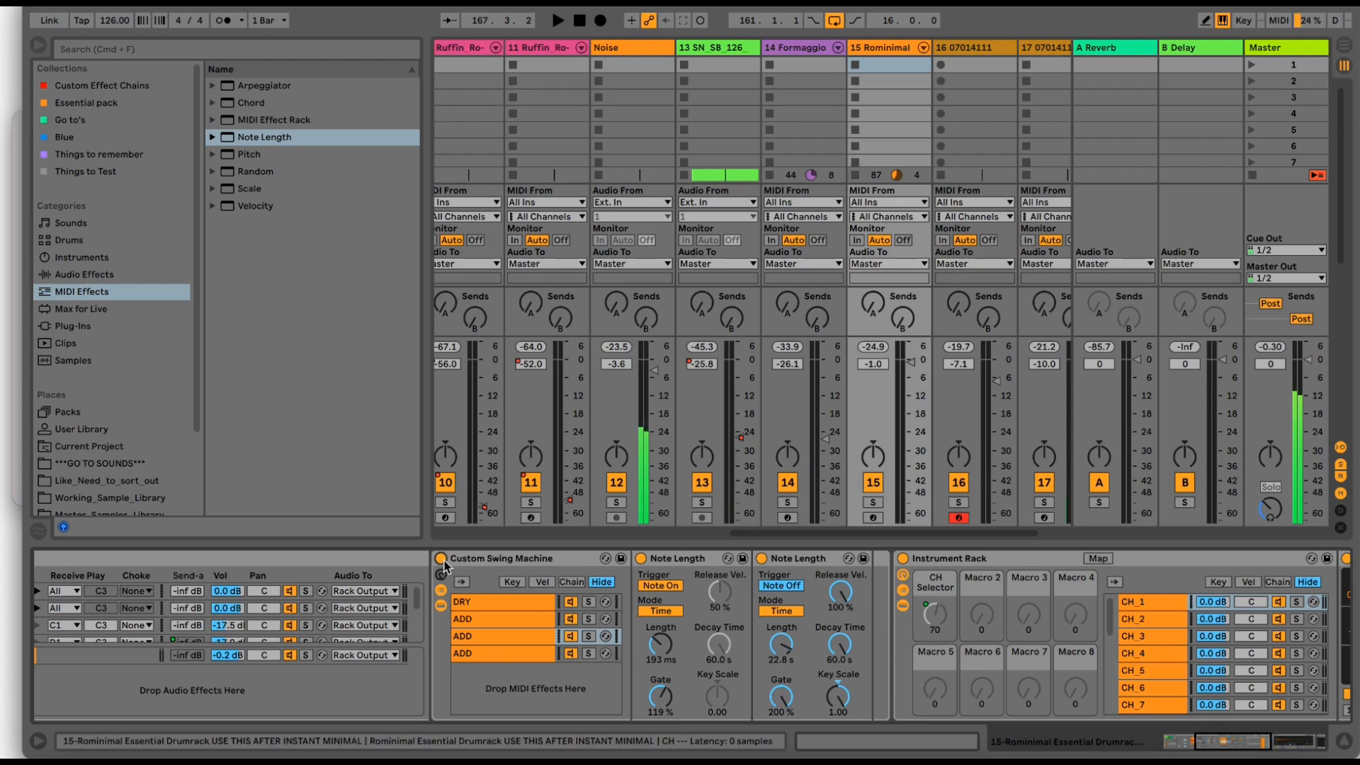
# - Mute the Noise track, number 12
pyautogui.moveTo(1213, 739)
pyautogui.mouseDown()
pyautogui.moveTo(1197, 738)
pyautogui.moveTo(1214, 738)
pyautogui.mouseUp()
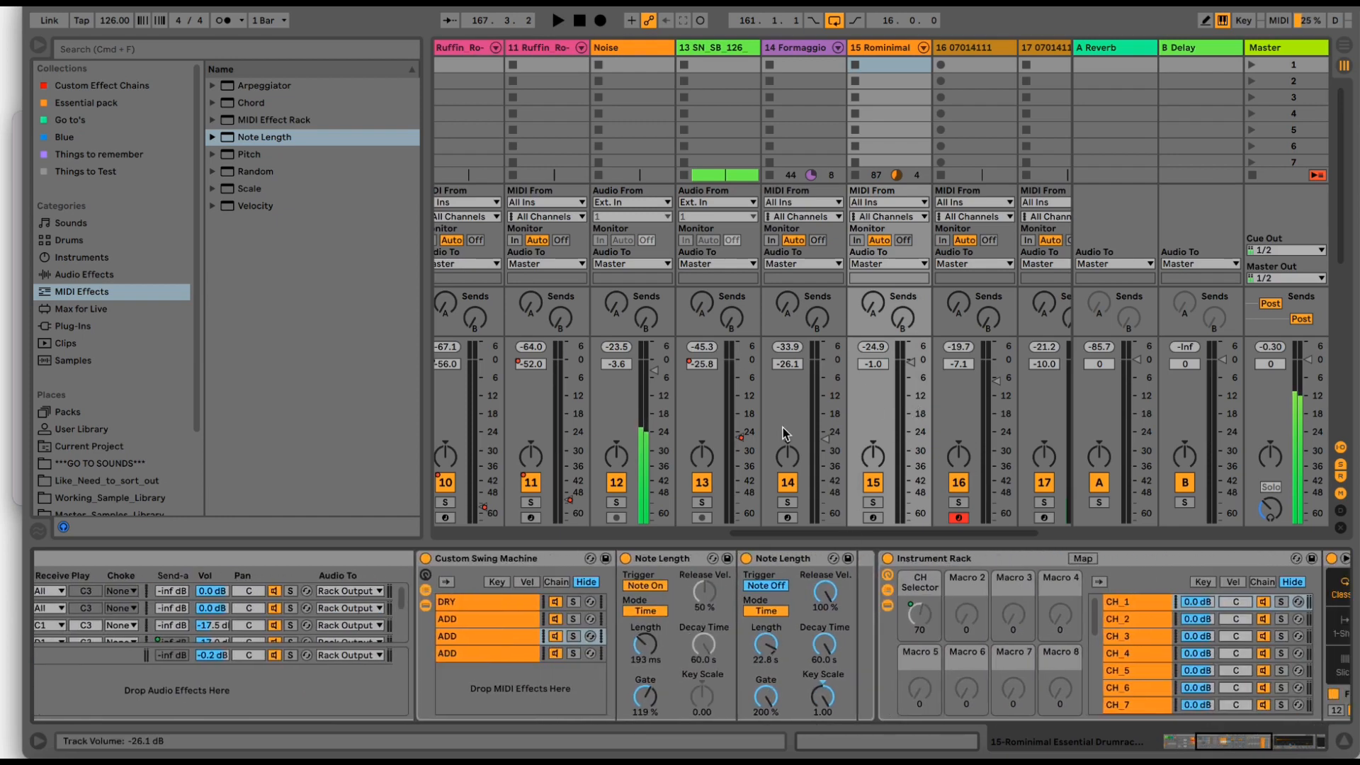
pyautogui.click(616, 483)
pyautogui.moveTo(742, 534)
pyautogui.mouseDown()
pyautogui.moveTo(767, 537)
pyautogui.moveTo(743, 537)
pyautogui.mouseUp()
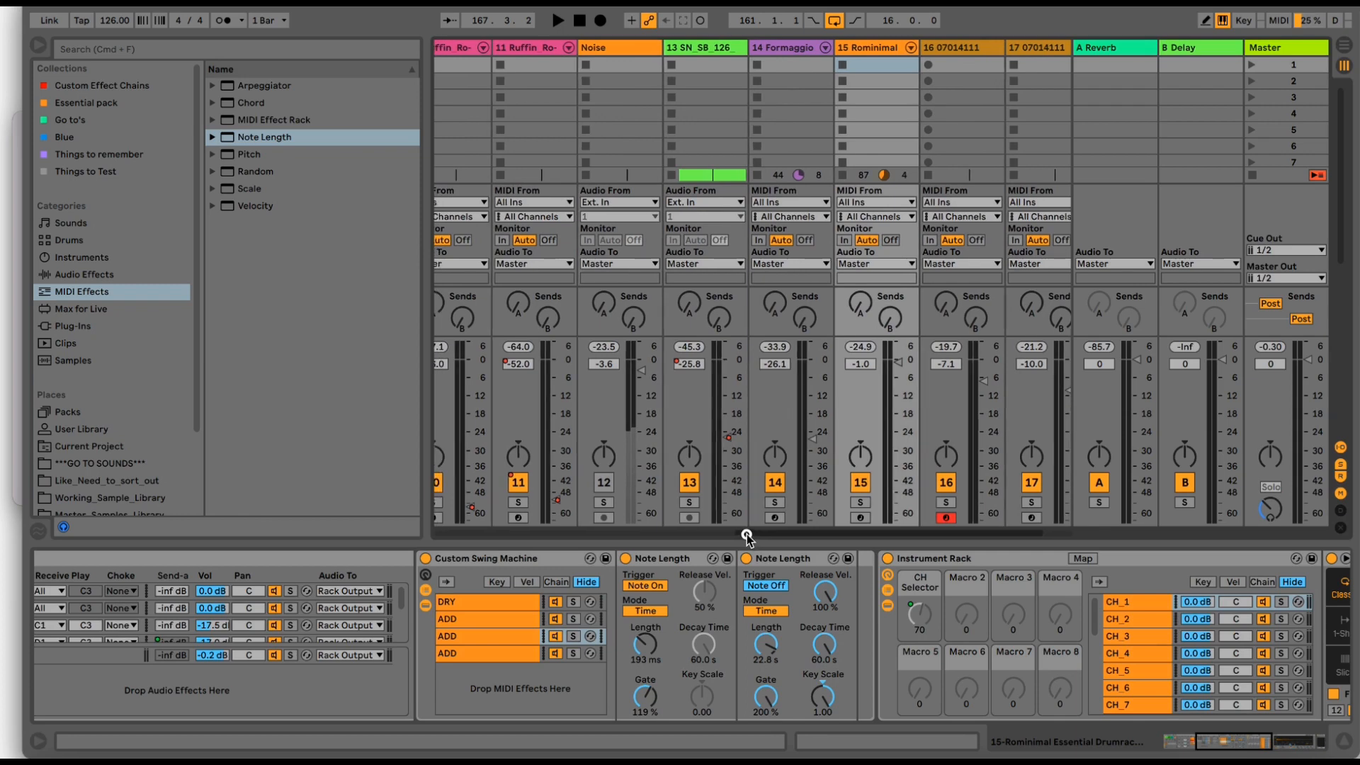
# - Delete the Custom Swing Machine rack from track 15 Rominimal and keep that track selected
pyautogui.click(513, 557)
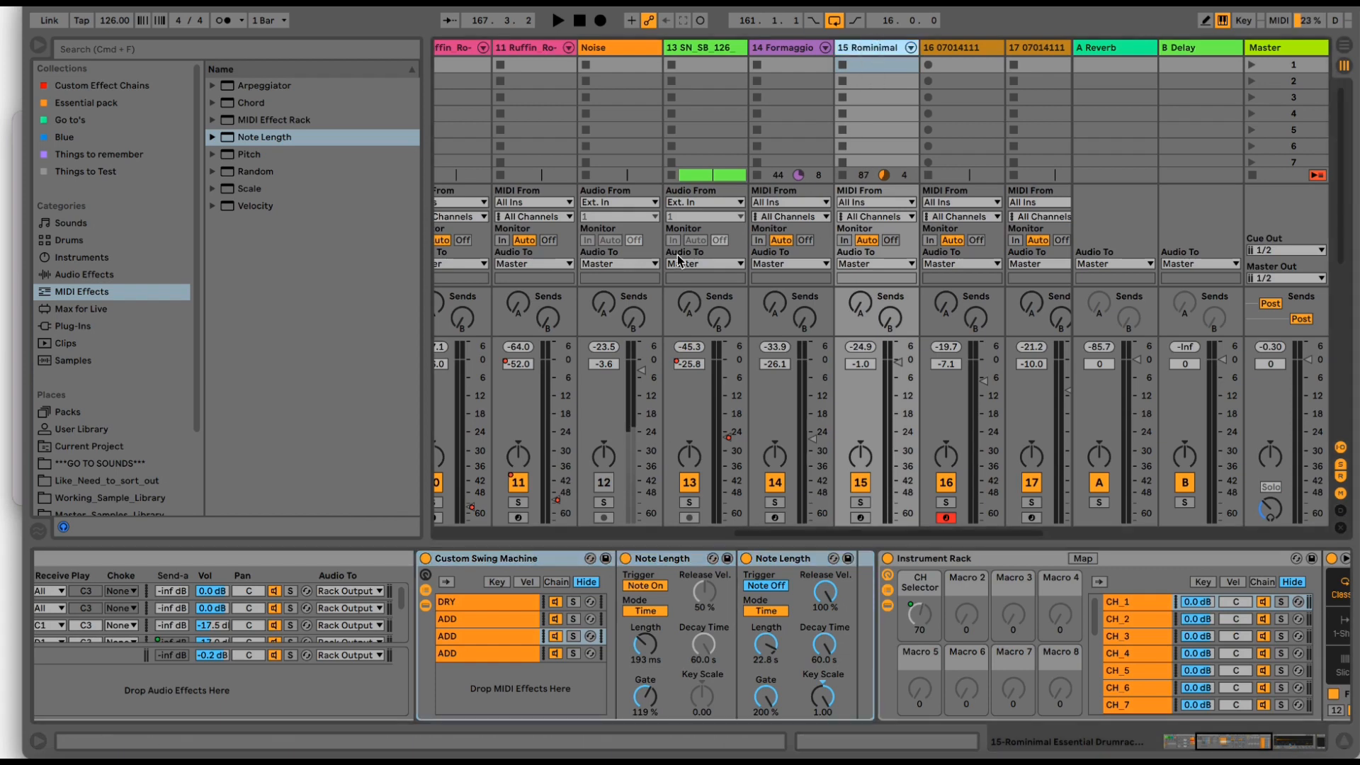
pyautogui.press('BackSpace')
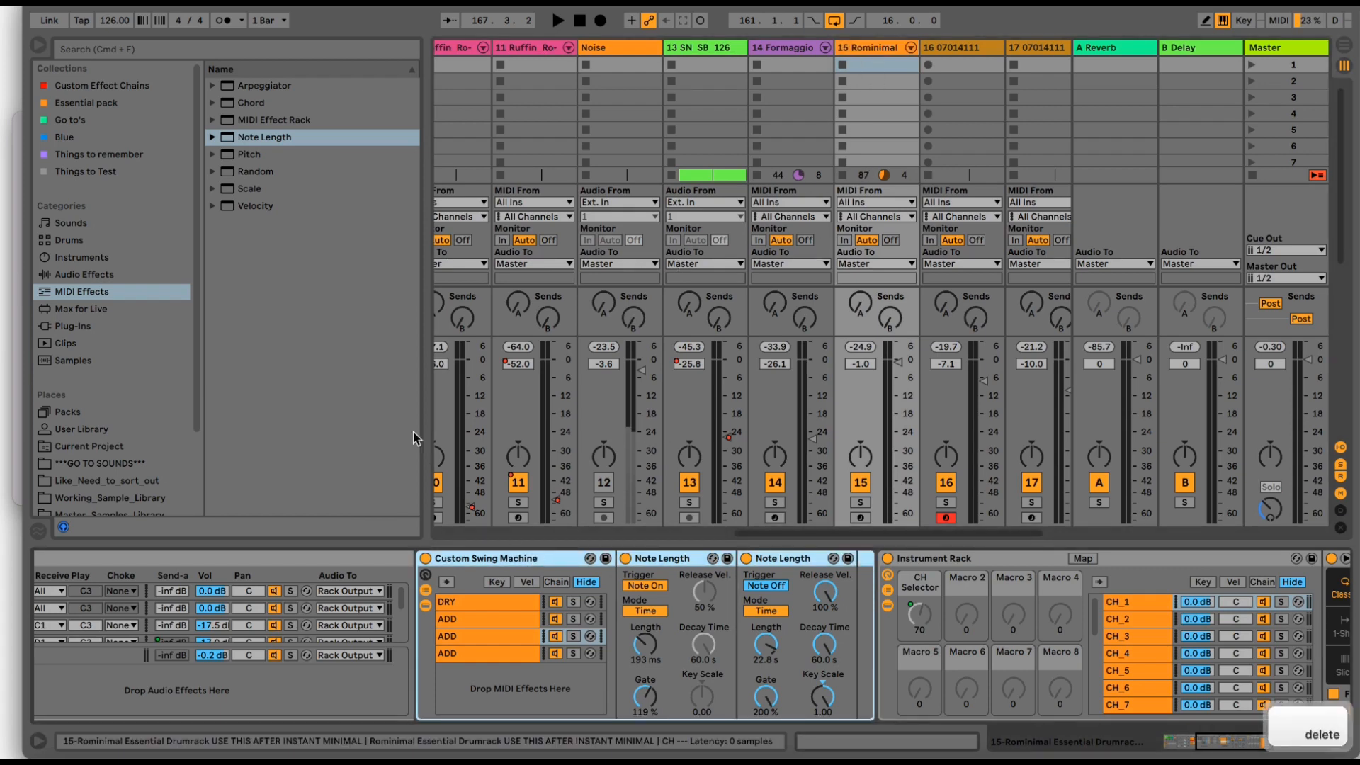
pyautogui.click(858, 48)
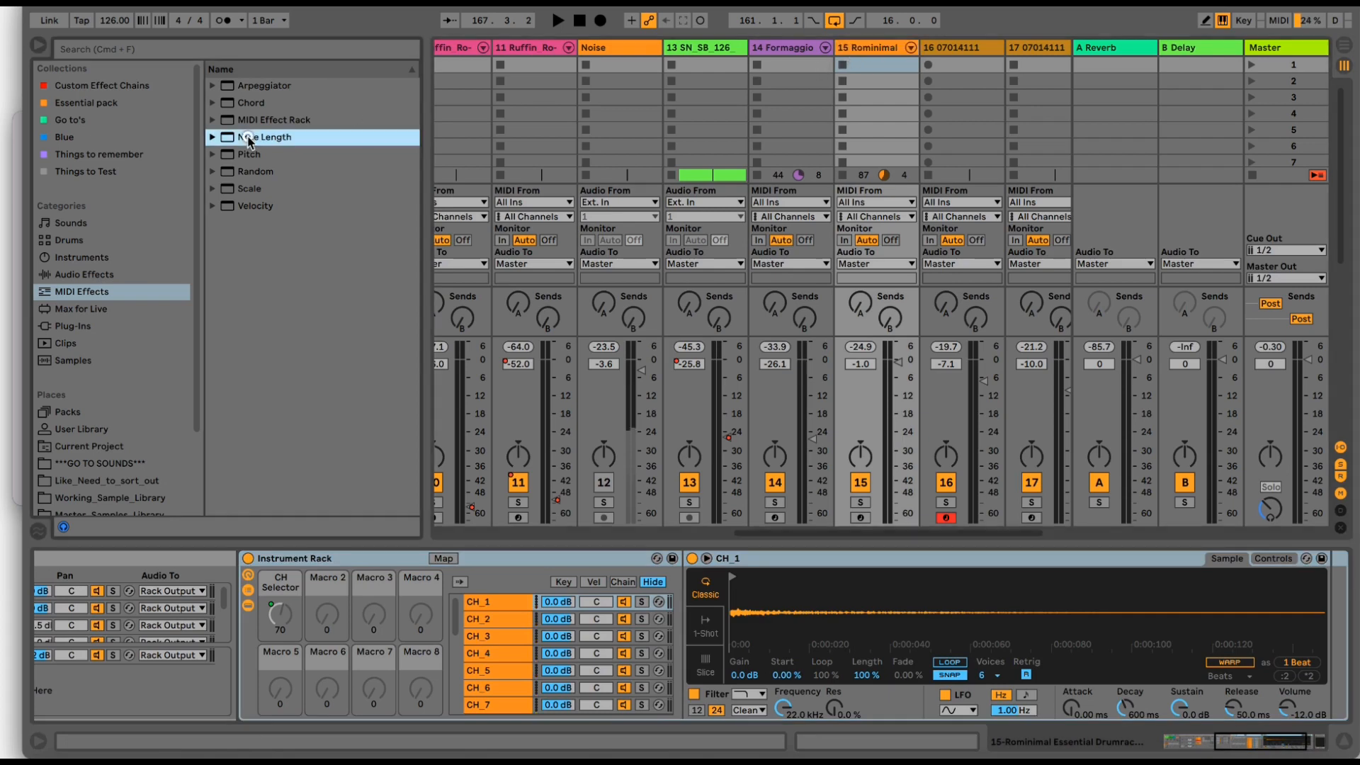
# - Insert a Note Length effect before the CH_1 sampler inside the Instrument Rack and group it into a MIDI Effect Rack
pyautogui.moveTo(249, 138); pyautogui.dragTo(691, 655)
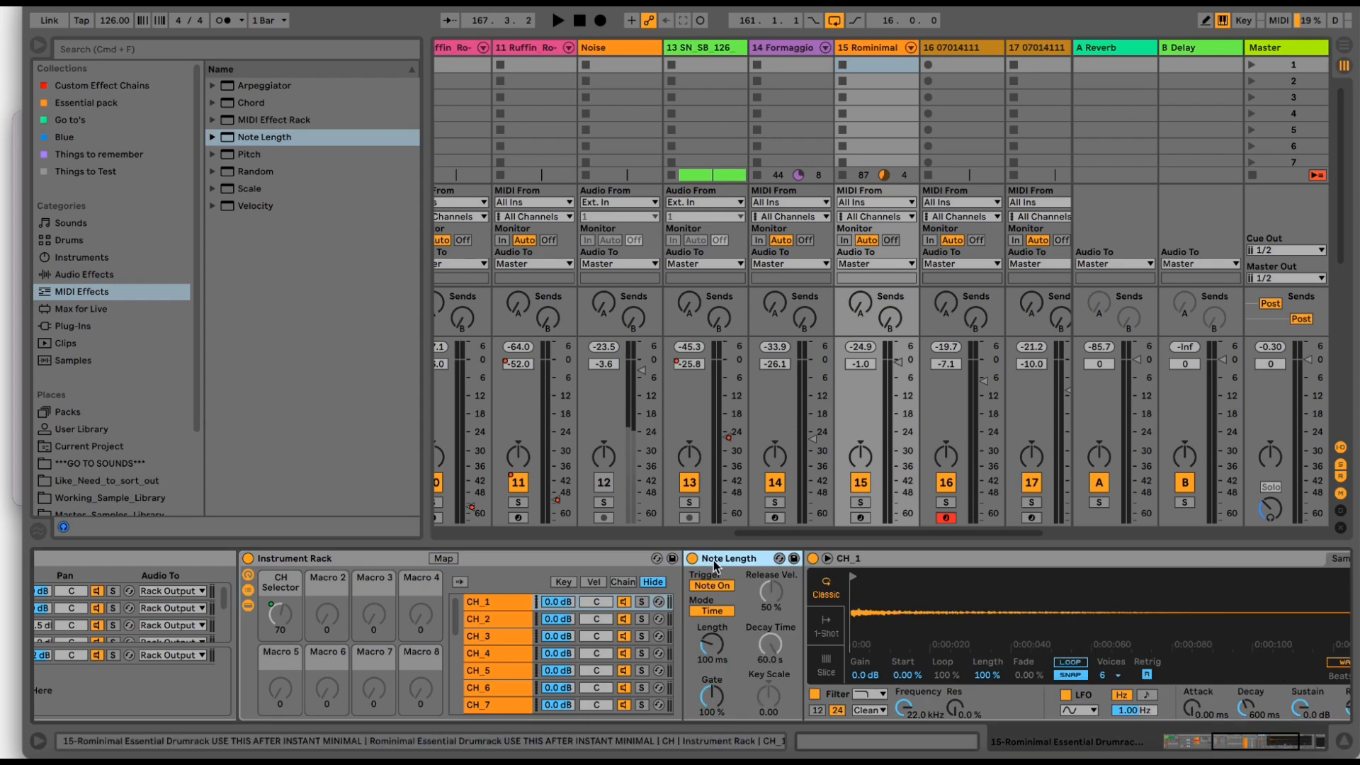
pyautogui.press('super+g')
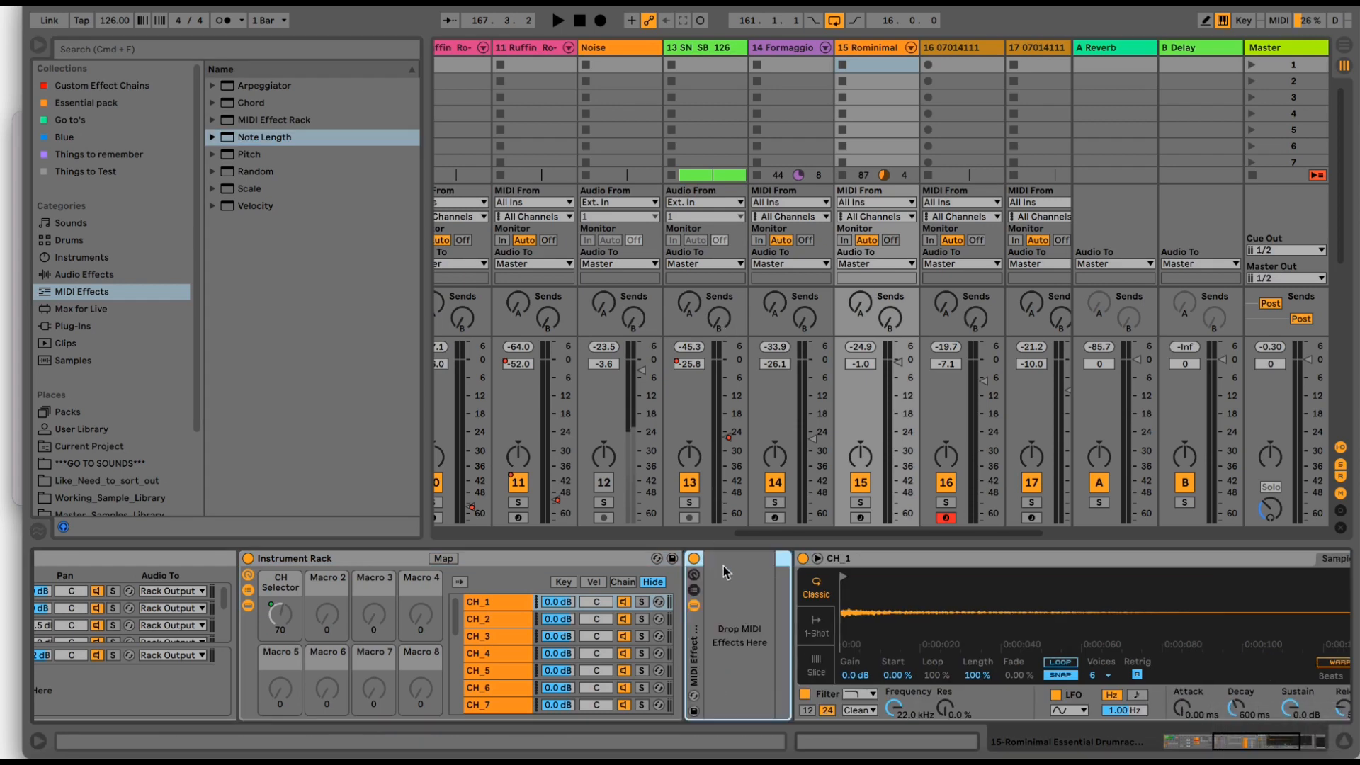
pyautogui.click(735, 602)
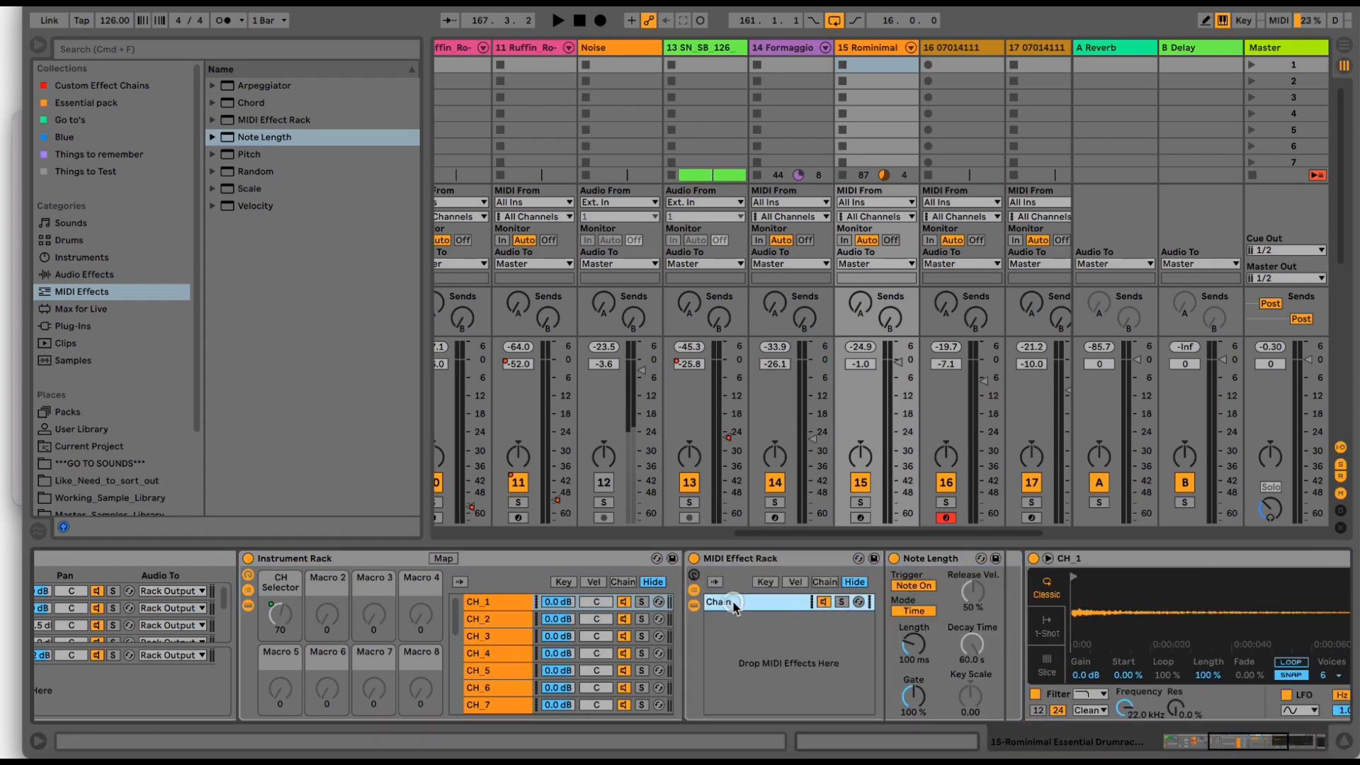
# - Rename the new MIDI Effect Rack's chain as DRY
pyautogui.press('super+r')
pyautogui.write('DRY')
pyautogui.press('Return')
# - Move the Note Length effect out of DRY into a new second chain, and switch between both chains to check them
pyautogui.click(912, 558)
pyautogui.click(762, 664)
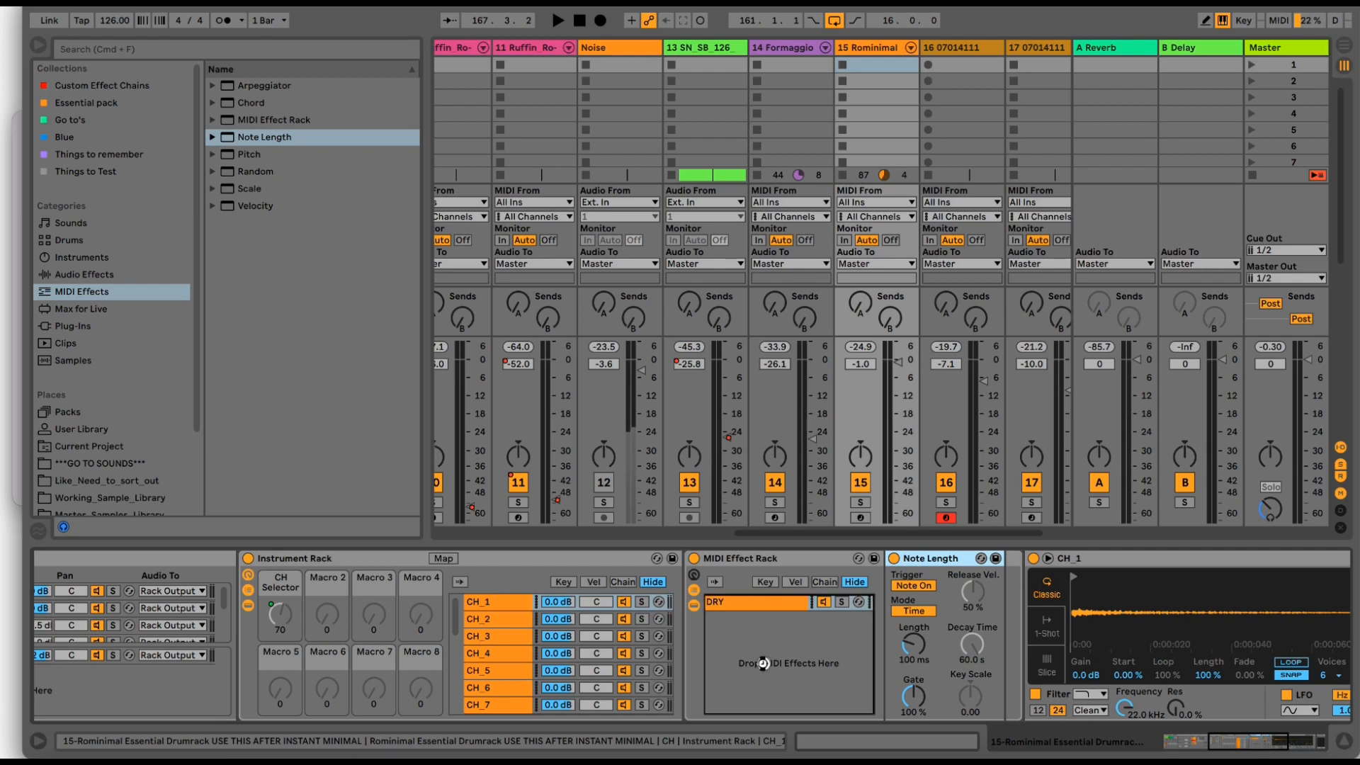
pyautogui.click(756, 604)
pyautogui.click(754, 619)
pyautogui.click(760, 605)
pyautogui.click(759, 617)
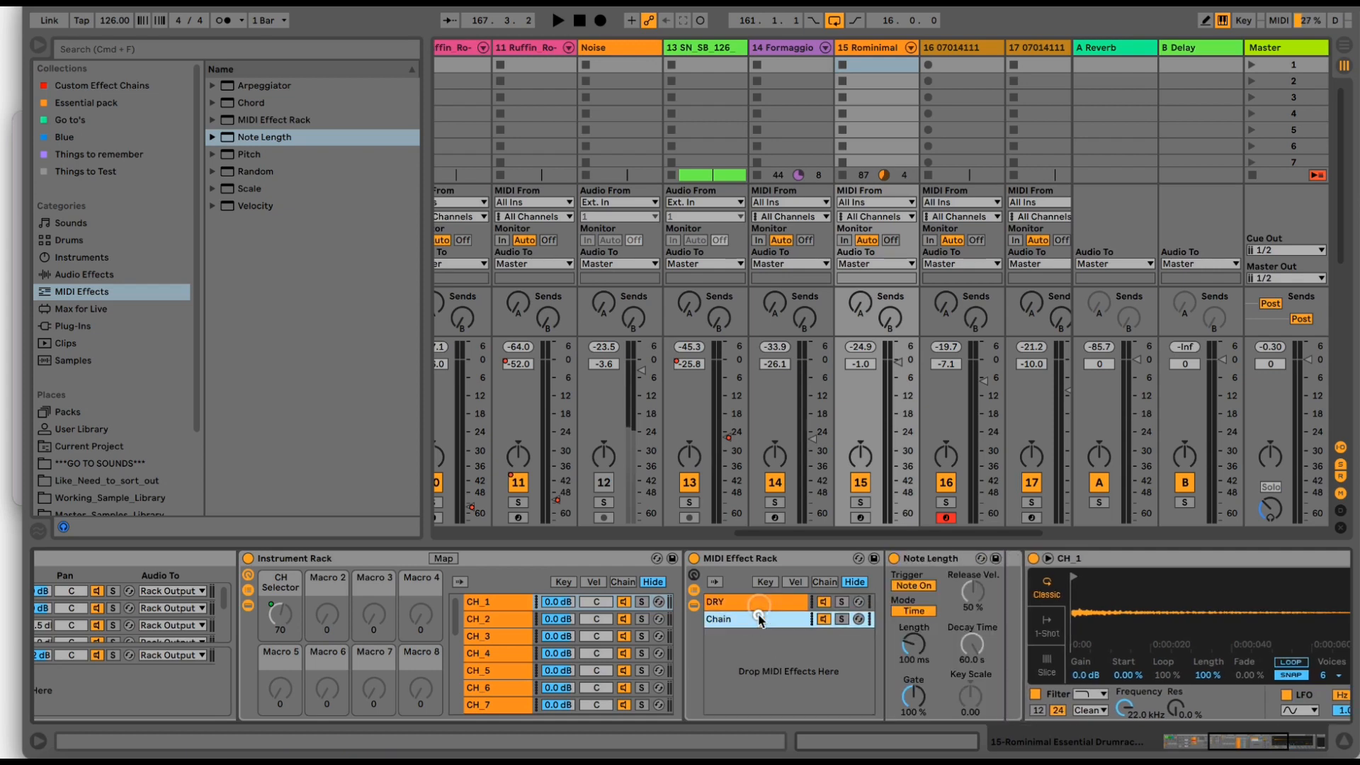
# - Duplicate the Note Length in the second chain and set the copy's trigger to Note Off, with its mode on Time
pyautogui.click(929, 560)
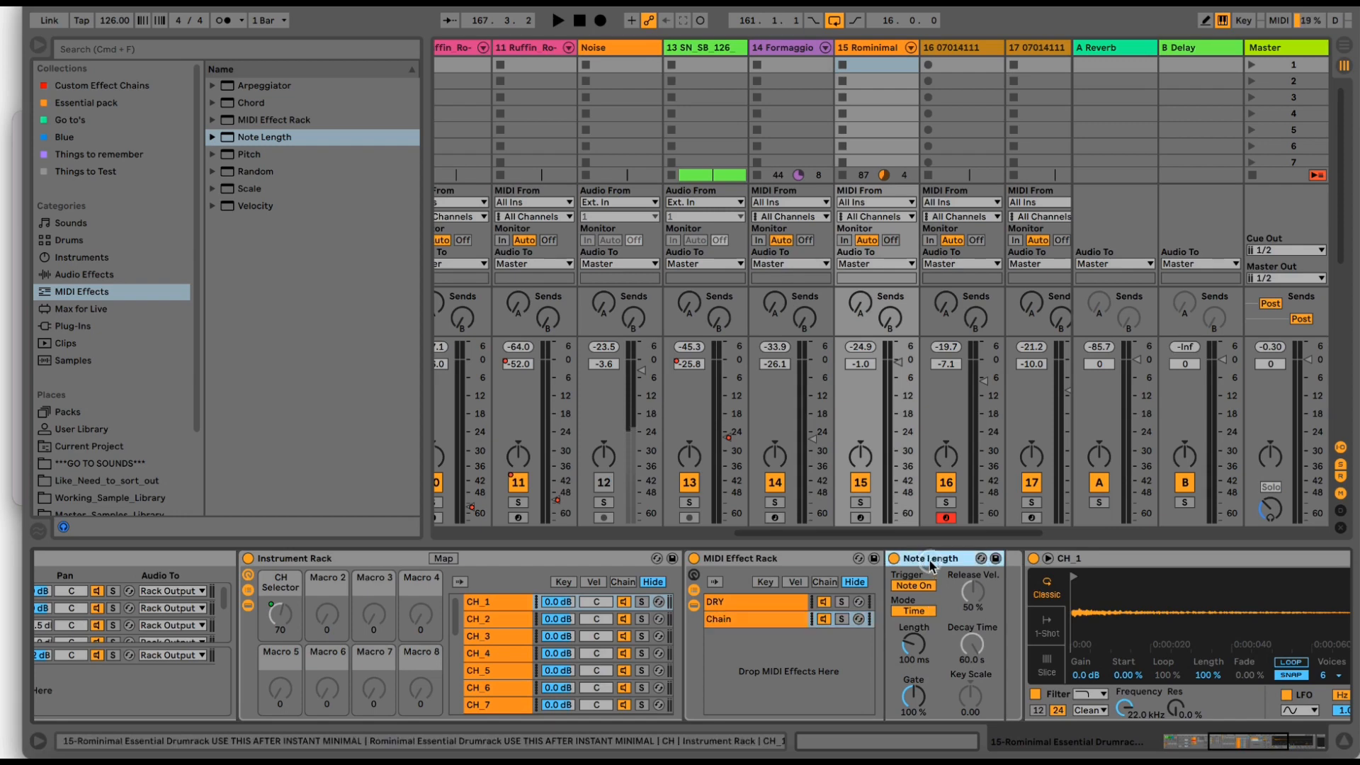
pyautogui.press('super+d')
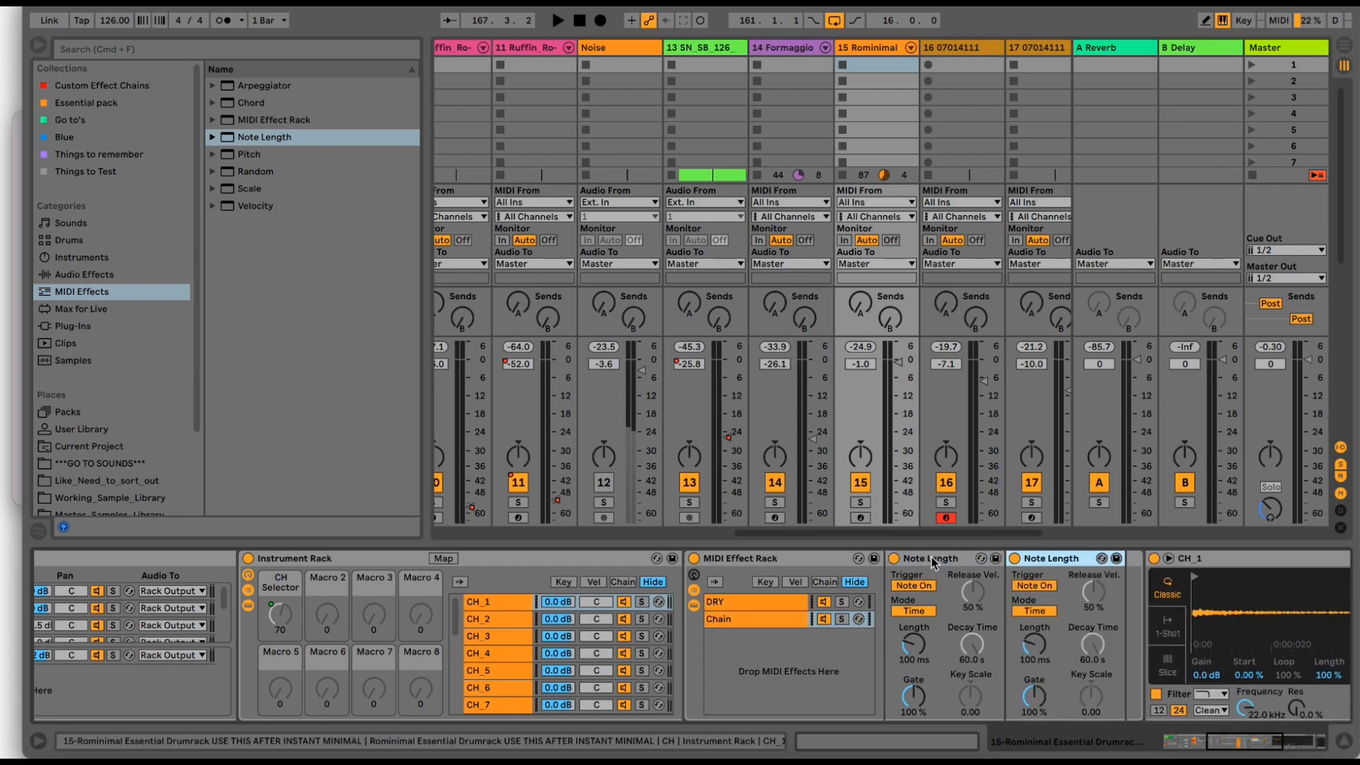
pyautogui.click(924, 586)
pyautogui.click(926, 586)
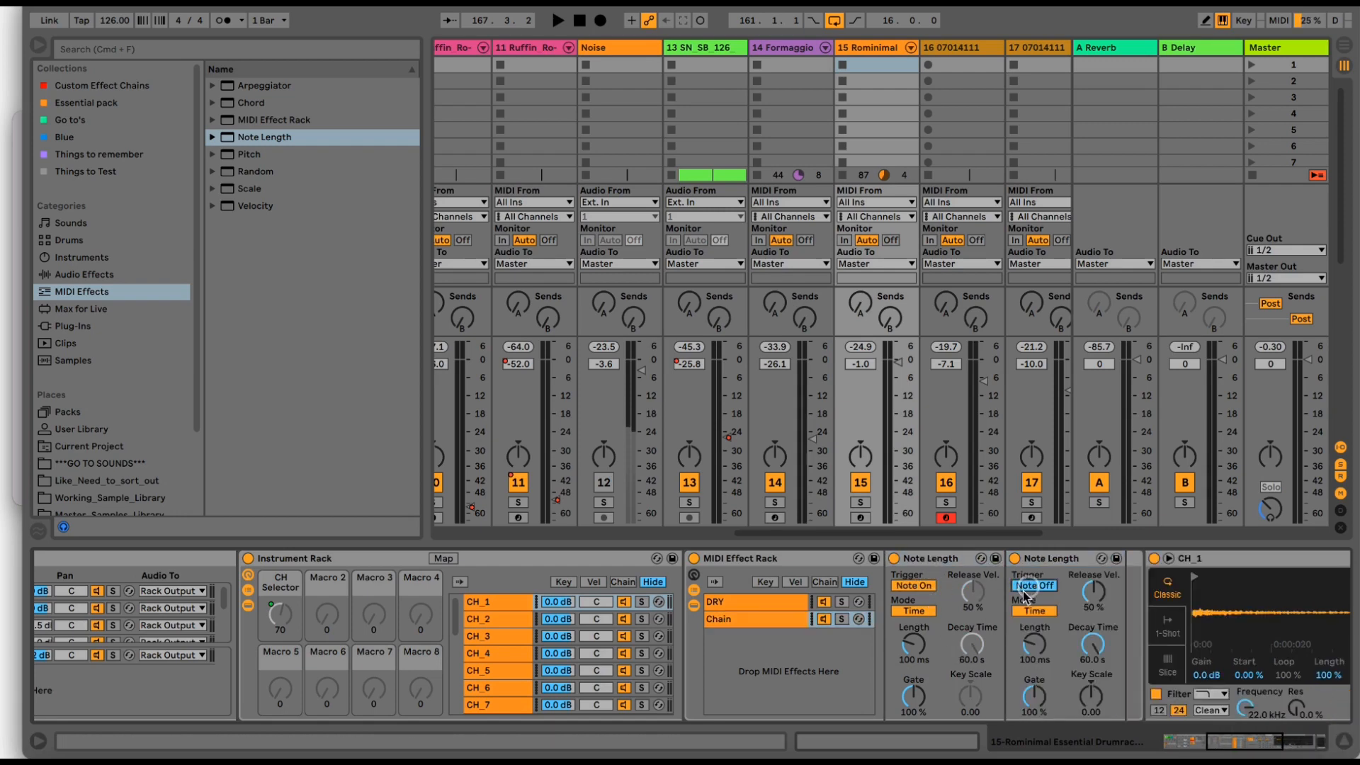
pyautogui.click(1034, 587)
pyautogui.click(1035, 610)
pyautogui.click(1037, 610)
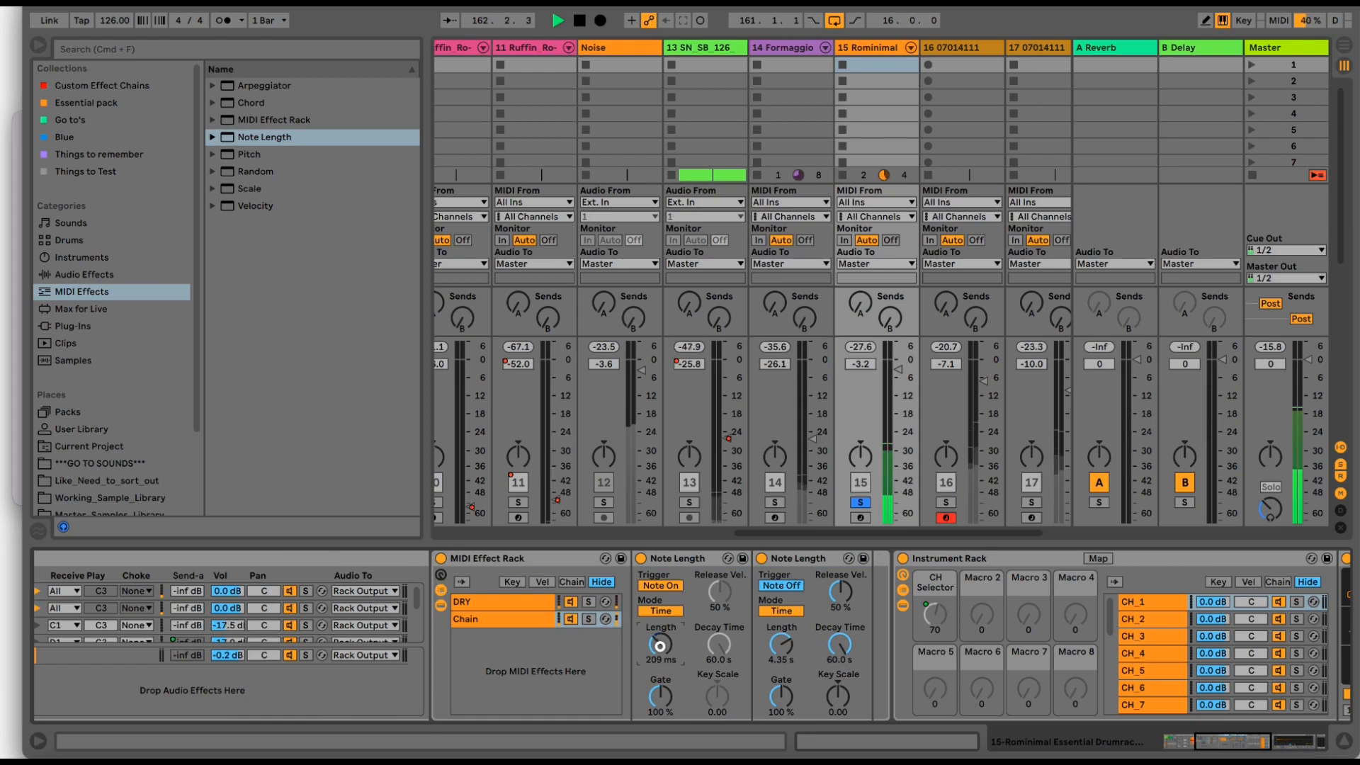
# - Set the first Note Length's length to 91.1 ms, try 79.4 ms and undo that last change
pyautogui.moveTo(660, 646); pyautogui.dragTo(660, 646)
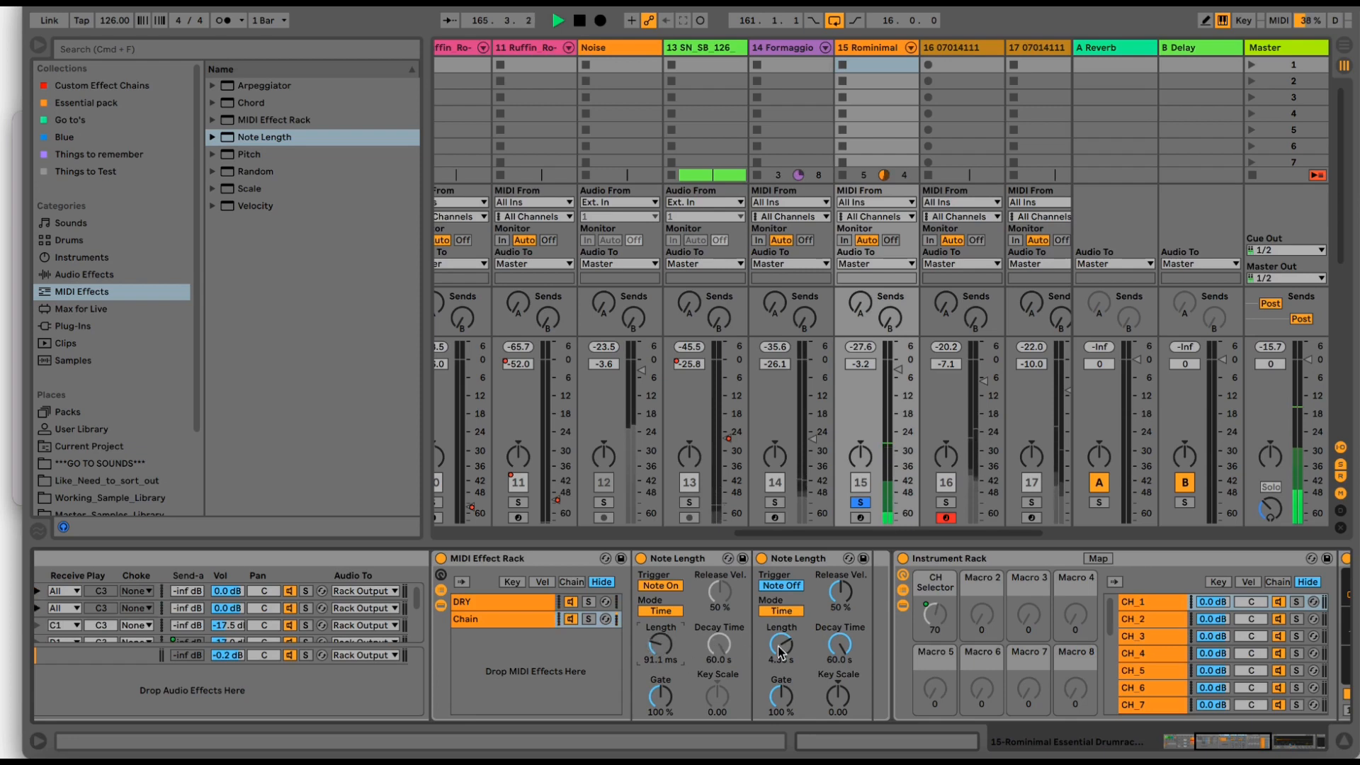
pyautogui.click(536, 615)
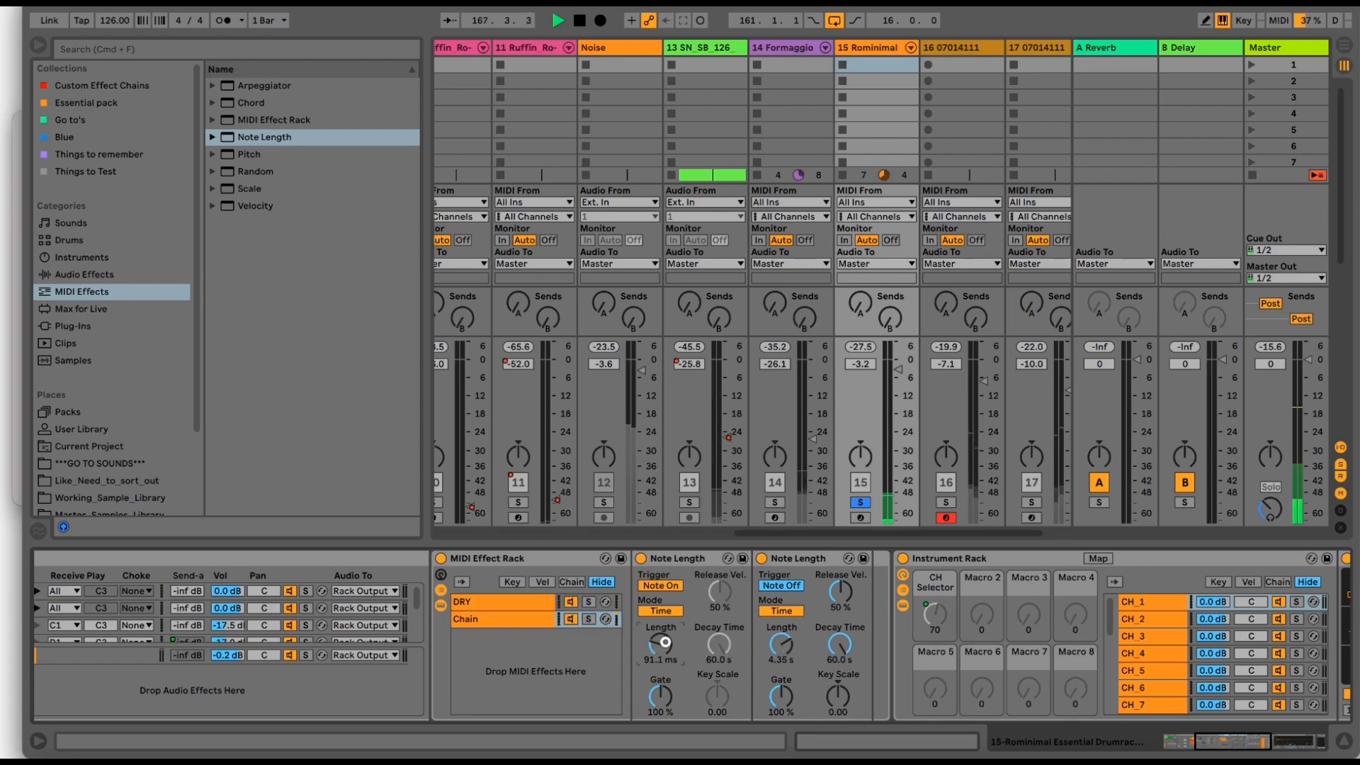
pyautogui.moveTo(660, 646); pyautogui.dragTo(665, 642)
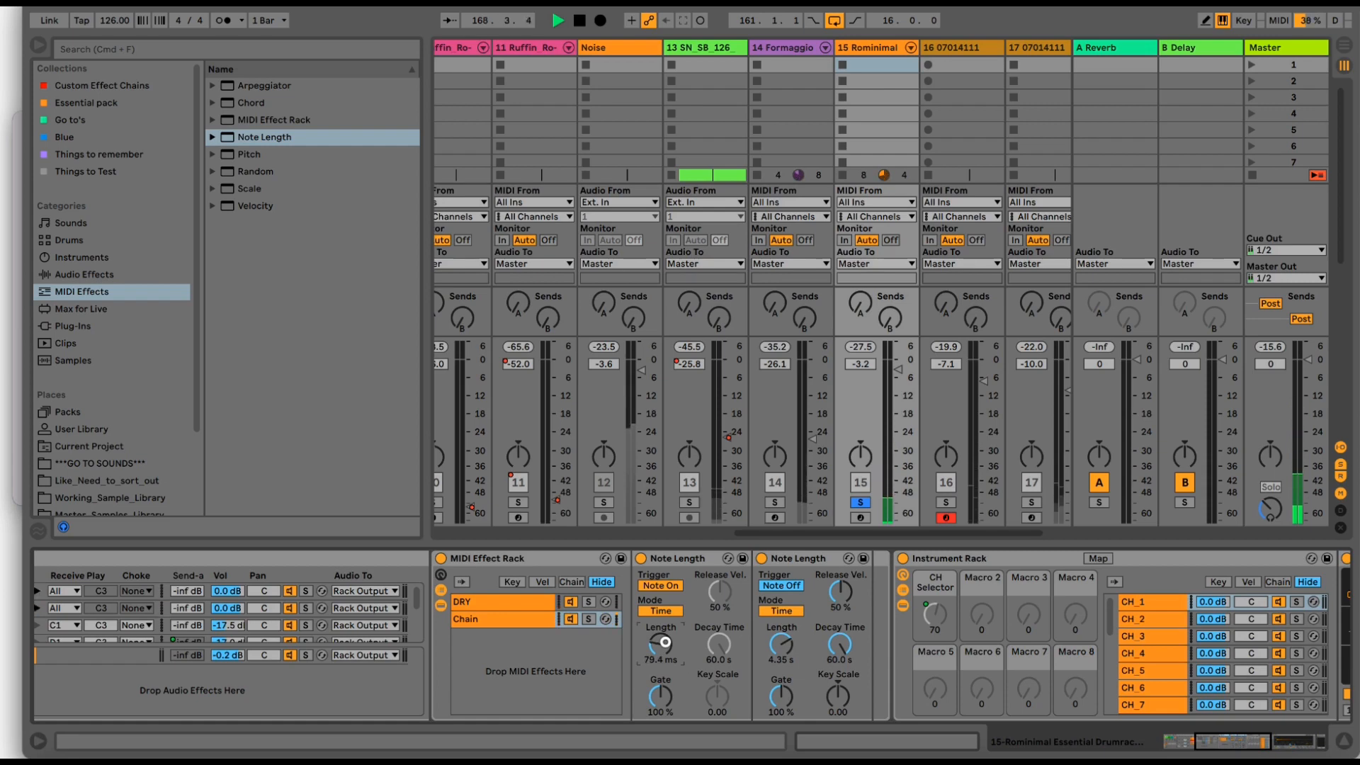
pyautogui.press('super+z')
pyautogui.click(547, 619)
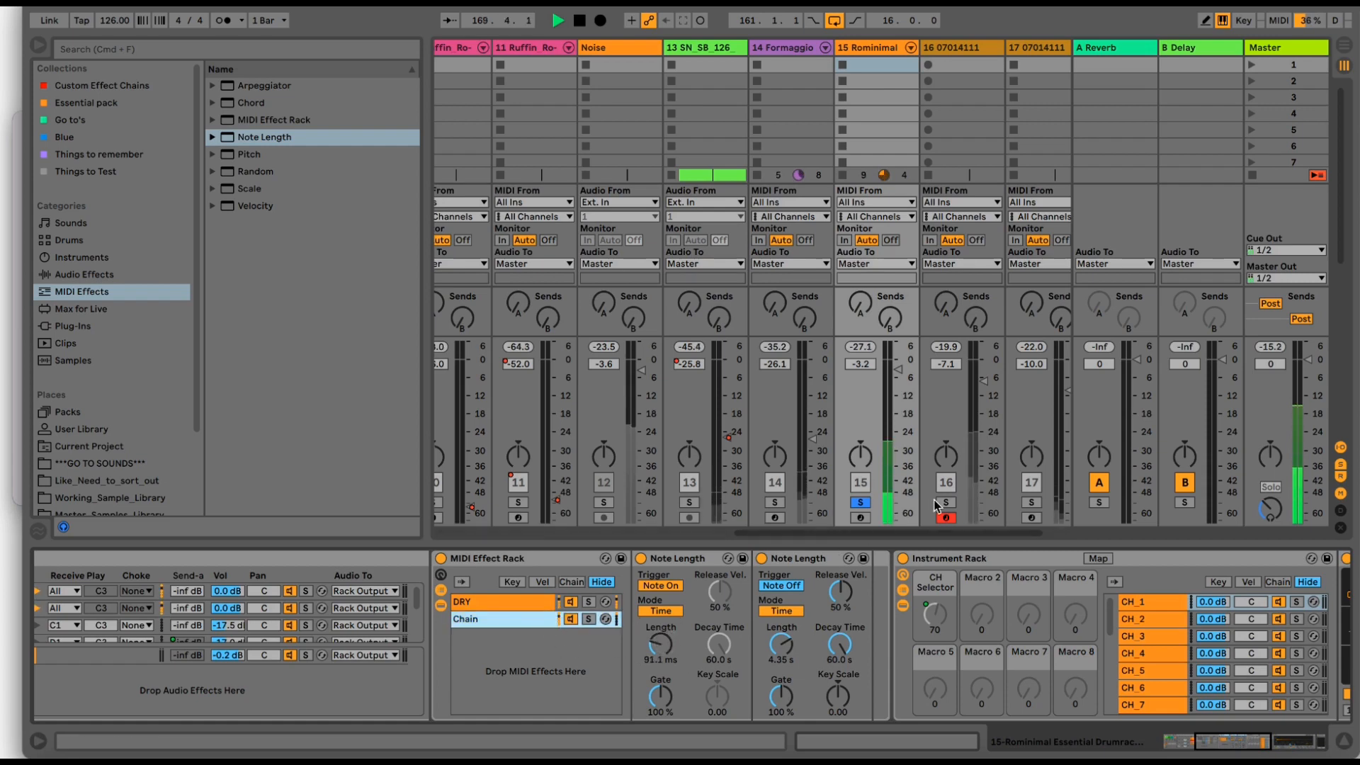
# - Solo tracks 1, 2 and 3 to hear them together with the soloed track 15
pyautogui.moveTo(766, 532); pyautogui.dragTo(528, 527)
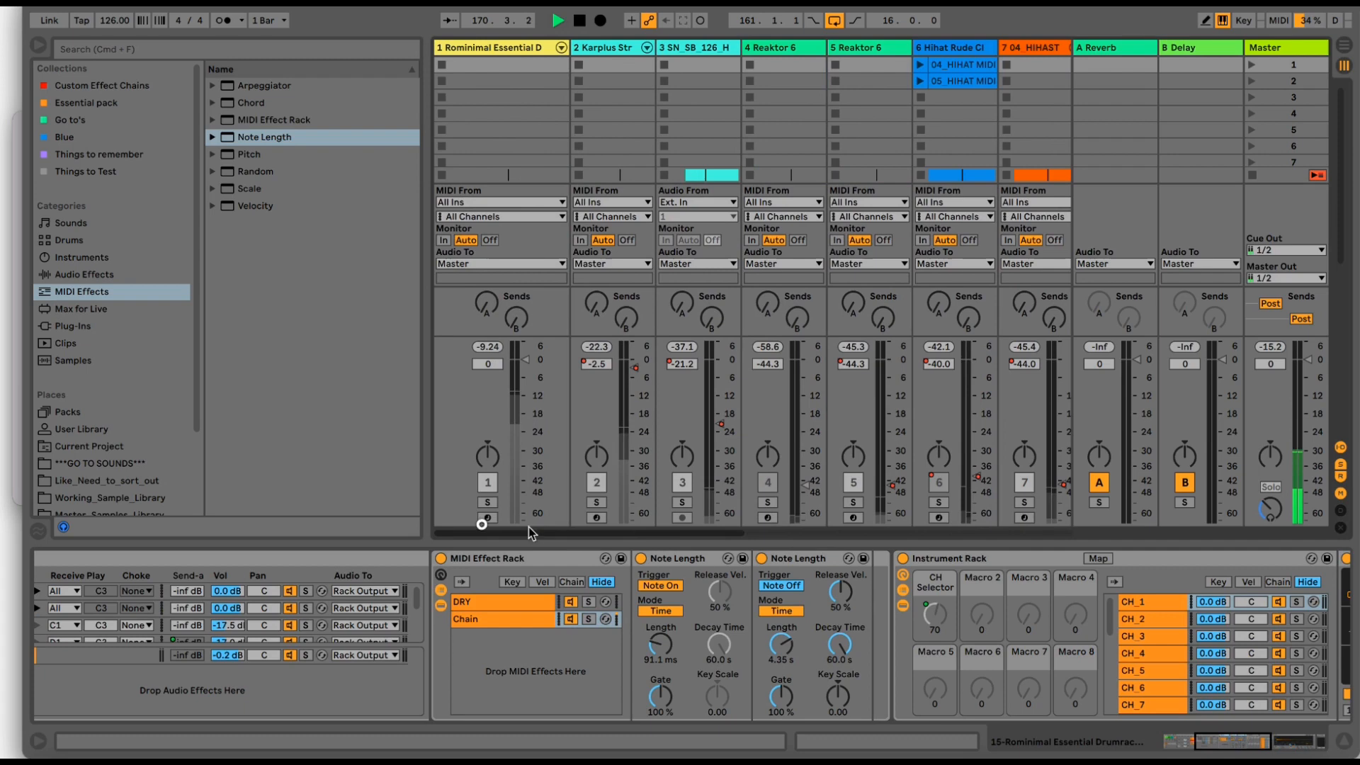
pyautogui.click(487, 502)
pyautogui.click(597, 502)
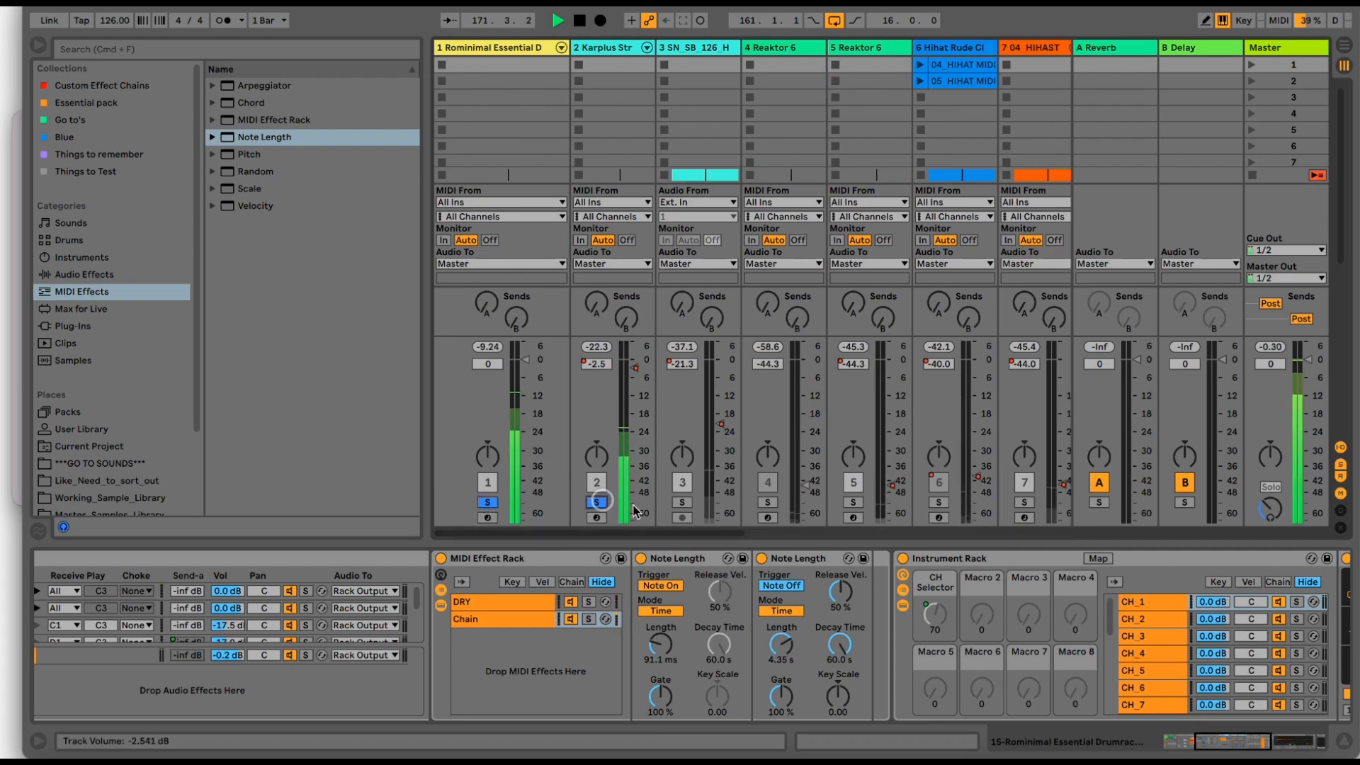
pyautogui.click(682, 502)
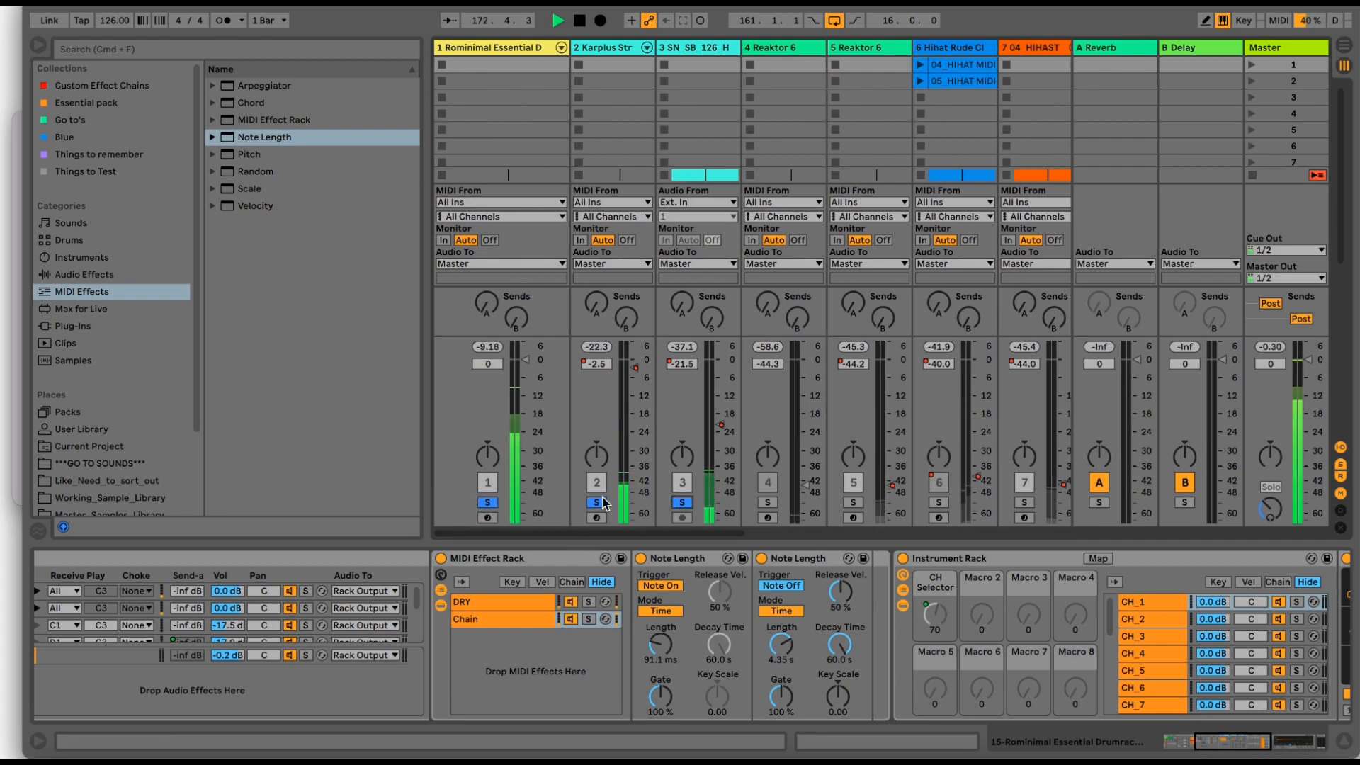
# - Tune the first Note Length's length by ear through 148 ms and 131 ms, and set it to 180 ms
pyautogui.moveTo(658, 653); pyautogui.dragTo(659, 637)
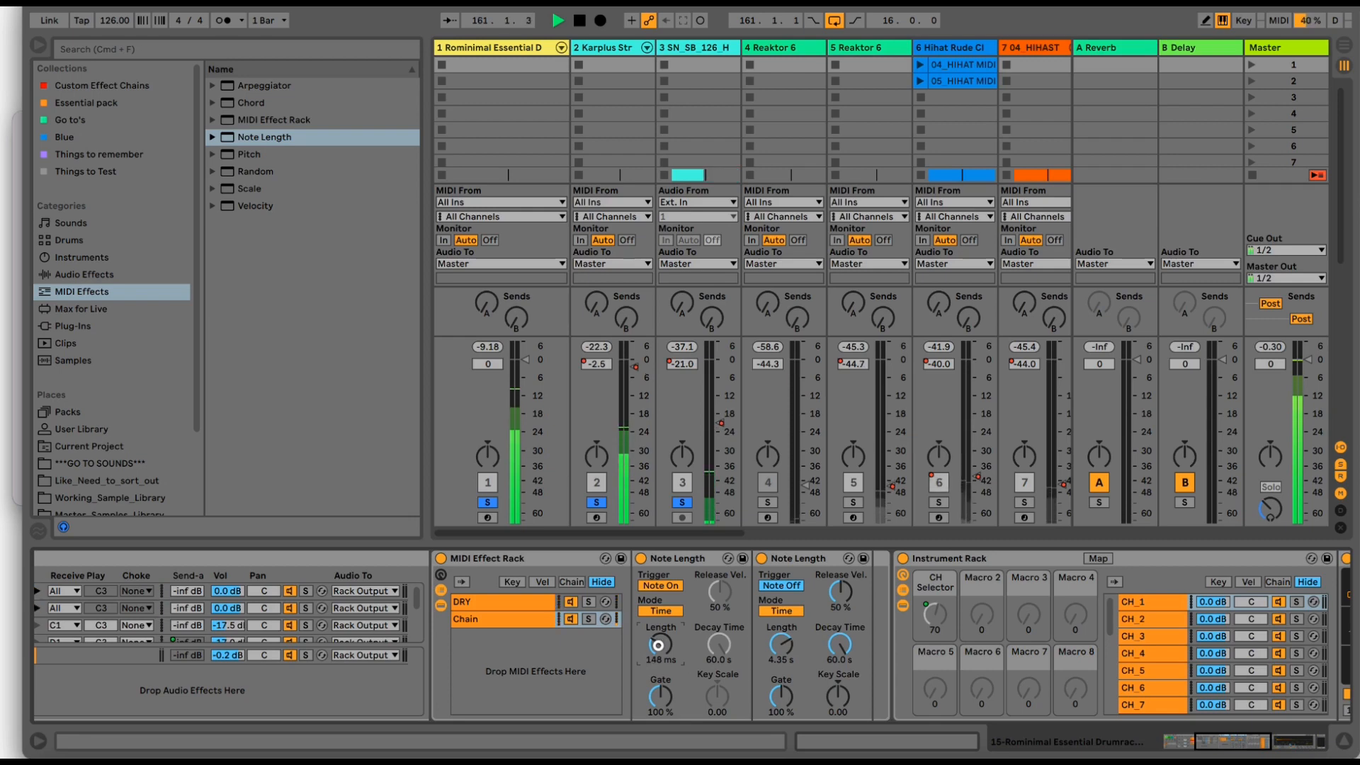
pyautogui.moveTo(658, 637); pyautogui.dragTo(659, 637)
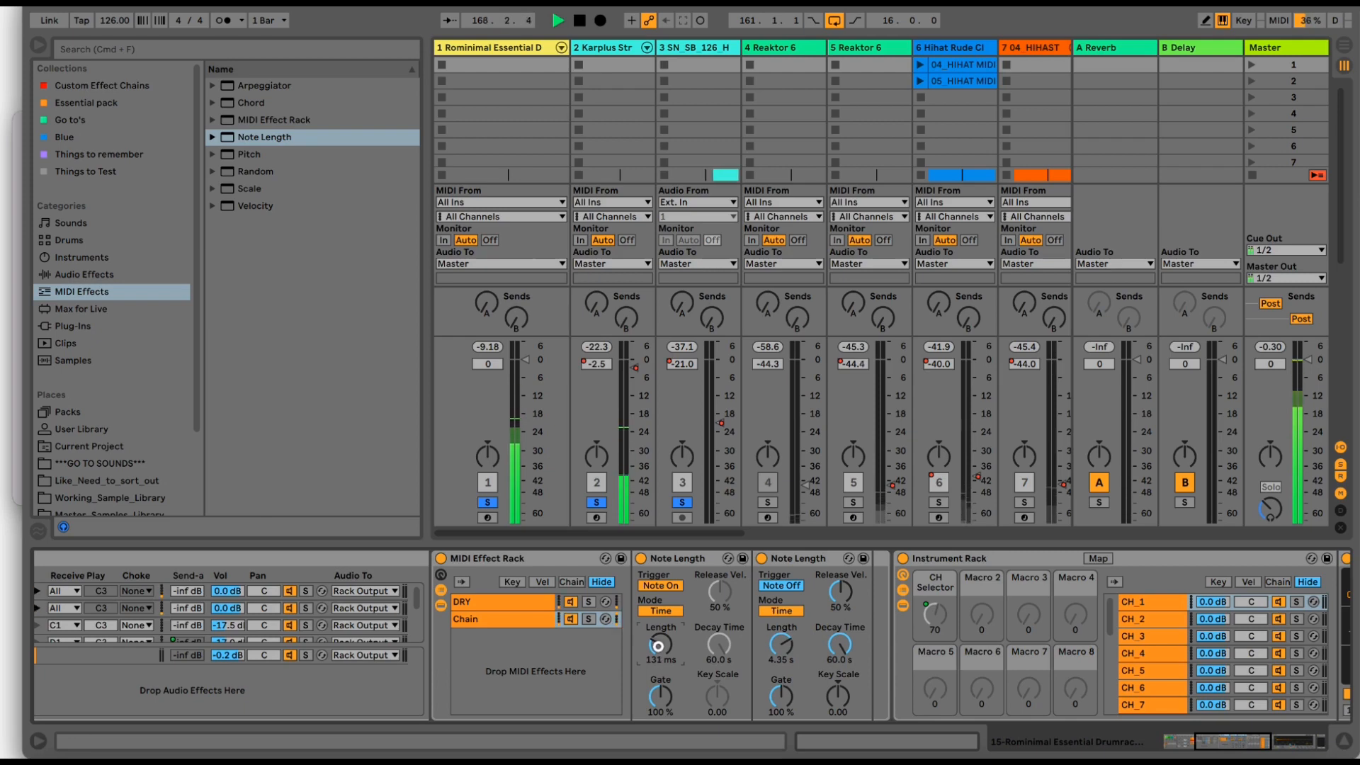
pyautogui.moveTo(658, 645); pyautogui.dragTo(658, 645)
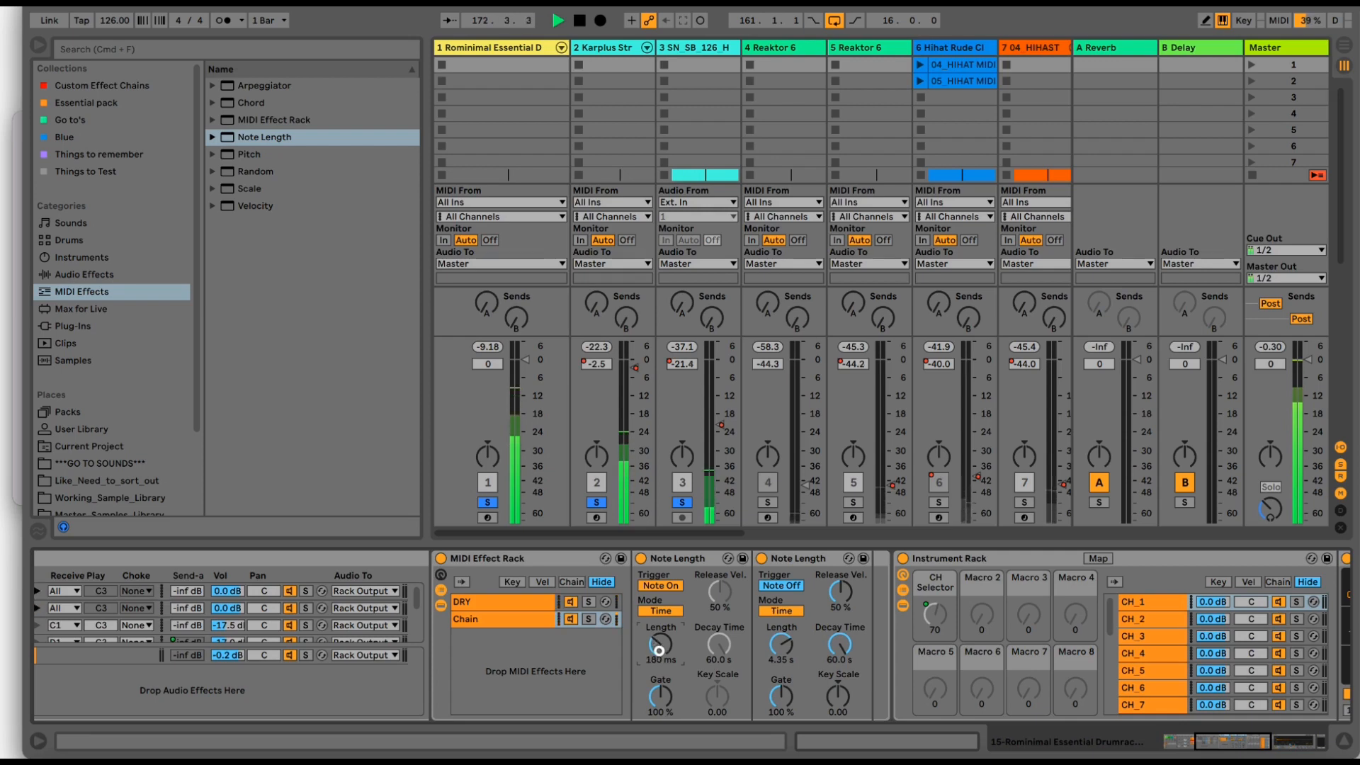
# - In the fourth chain, raise the first Note Length's length through 431 ms to 471 ms
pyautogui.moveTo(659, 649); pyautogui.dragTo(658, 644)
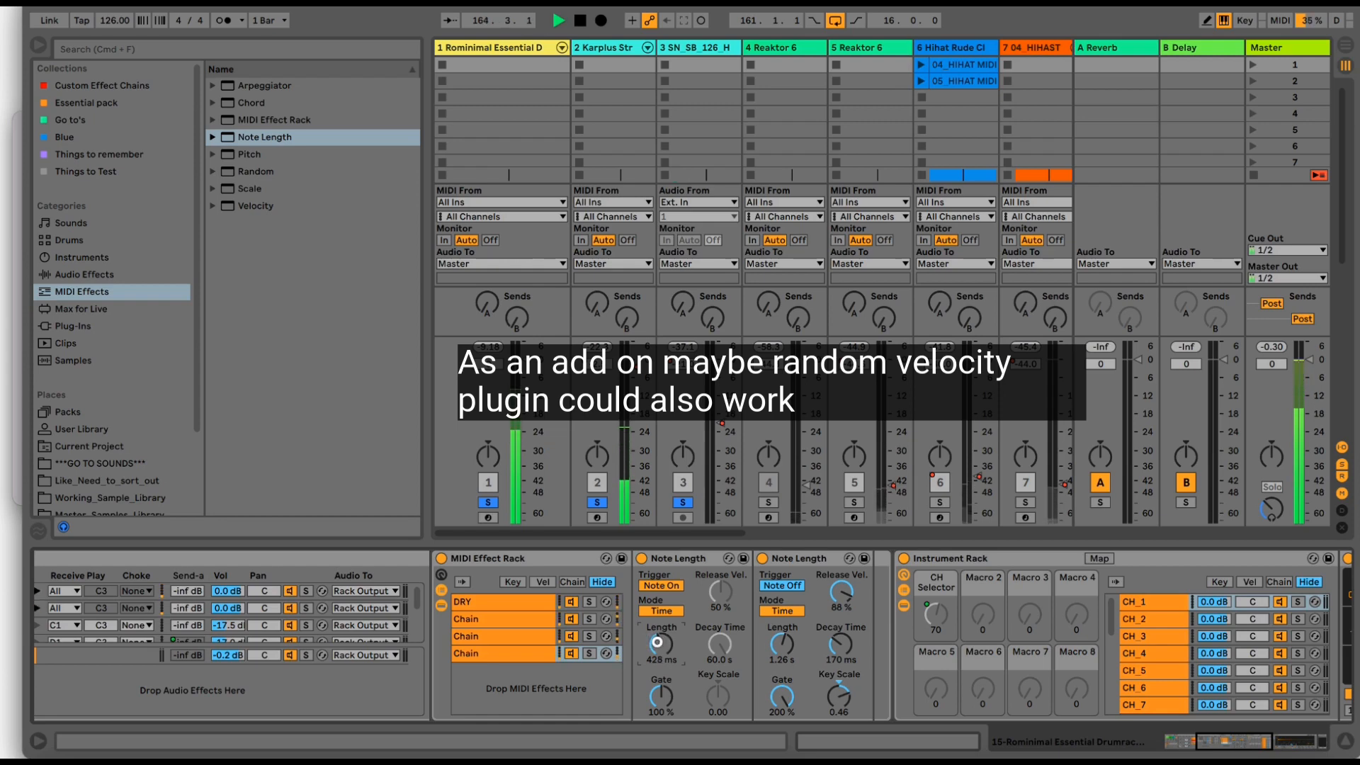
pyautogui.rightClick(657, 642)
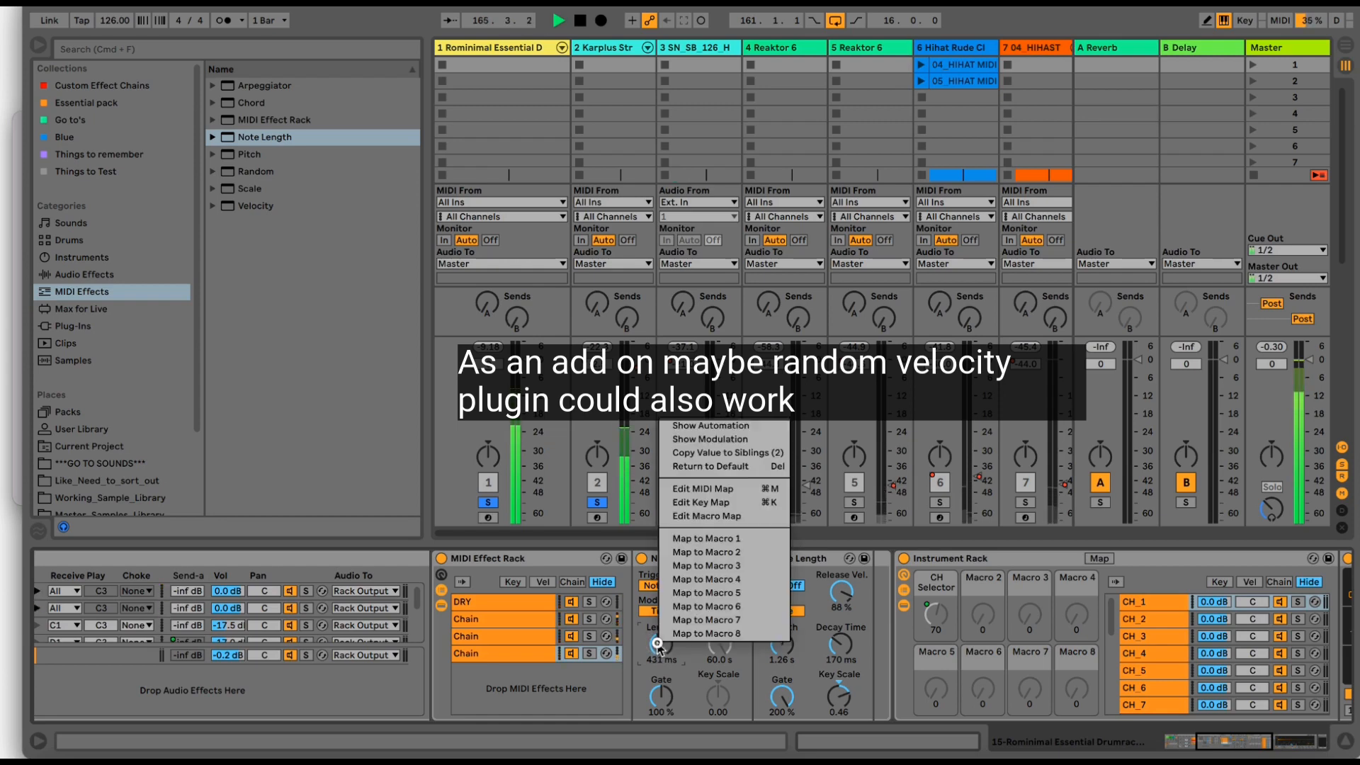
pyautogui.click(657, 645)
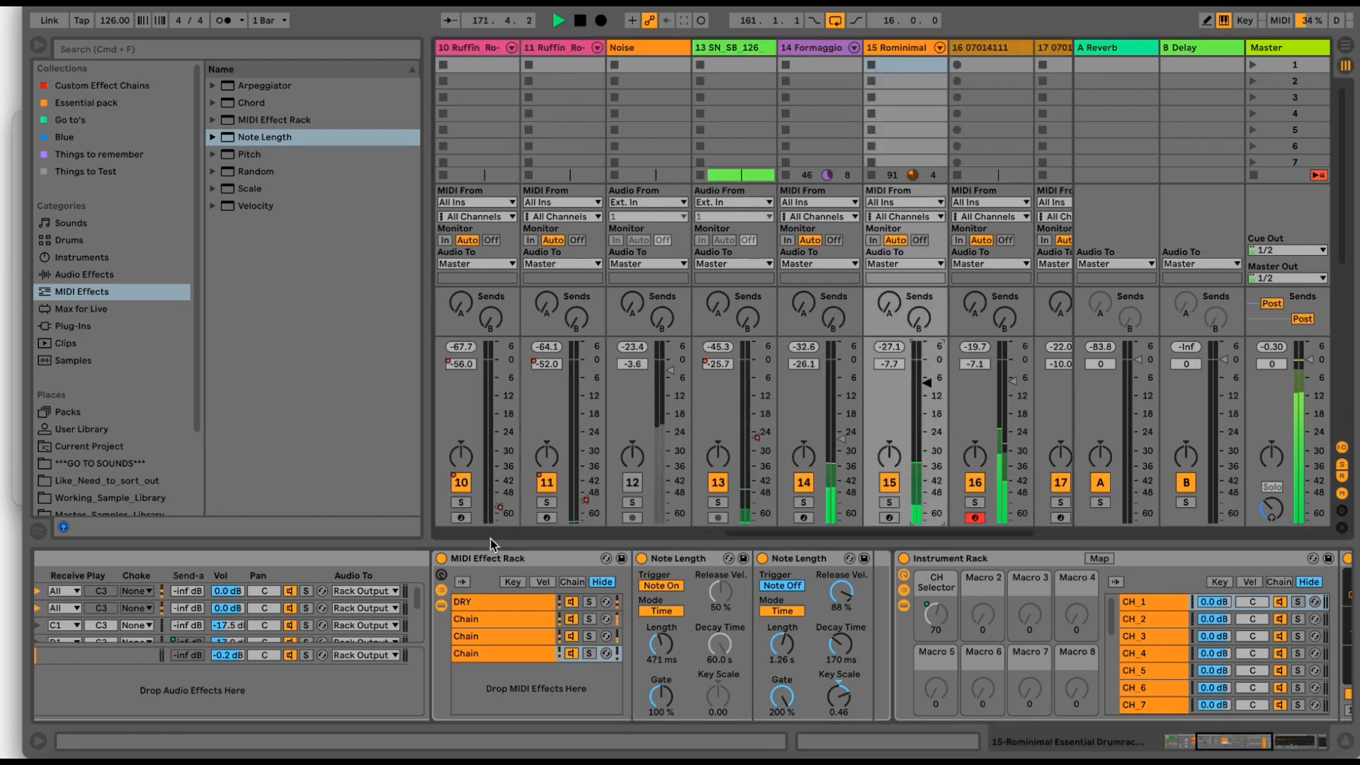
# - Bypass and reactivate the MIDI Effect Rack within the full mix, and select its last chain
pyautogui.click(441, 558)
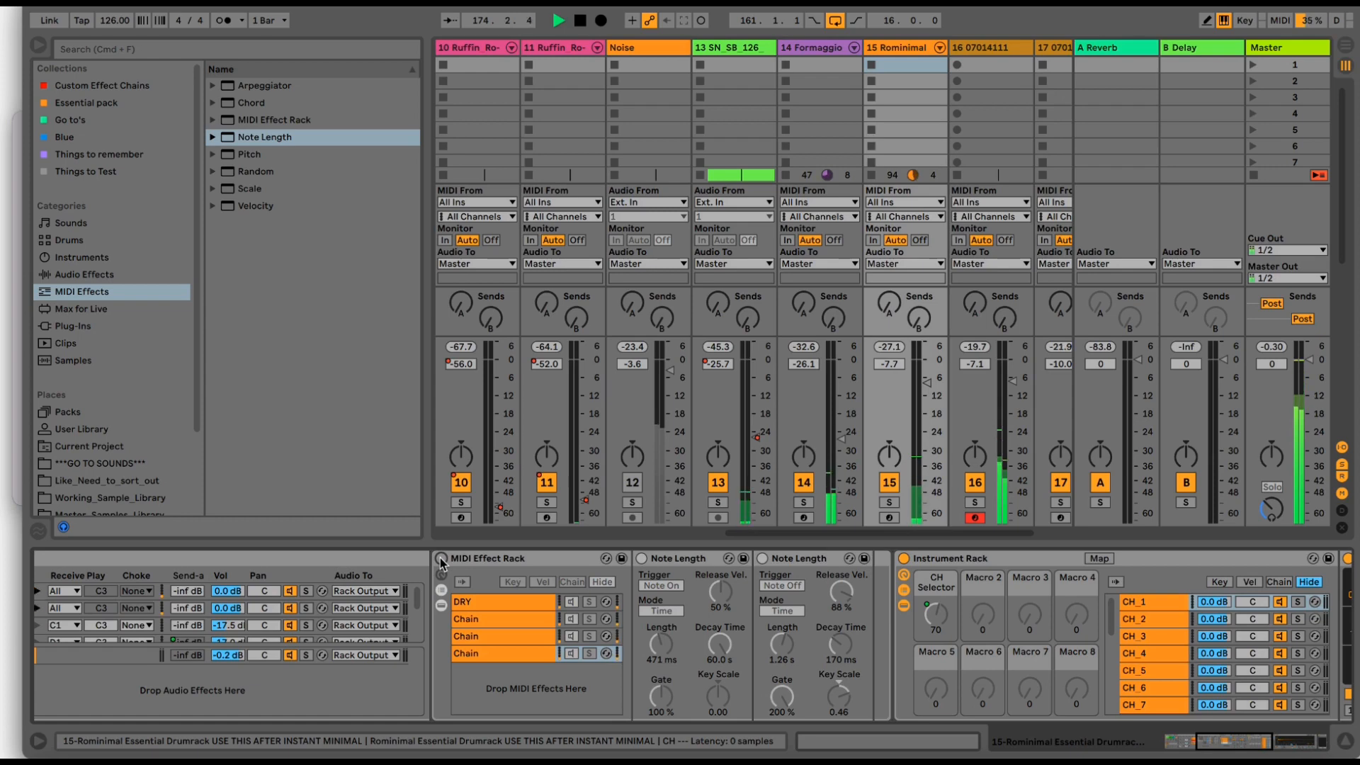
pyautogui.click(441, 558)
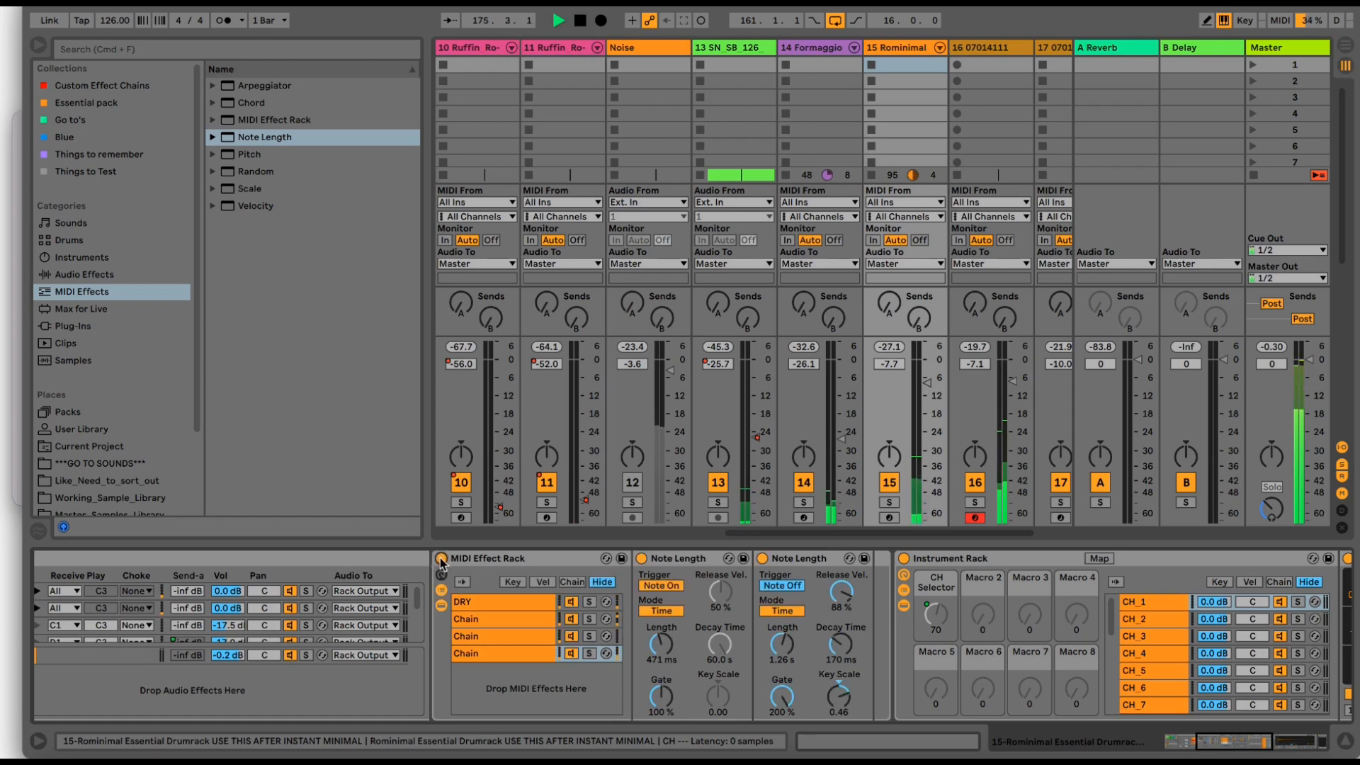
pyautogui.click(478, 653)
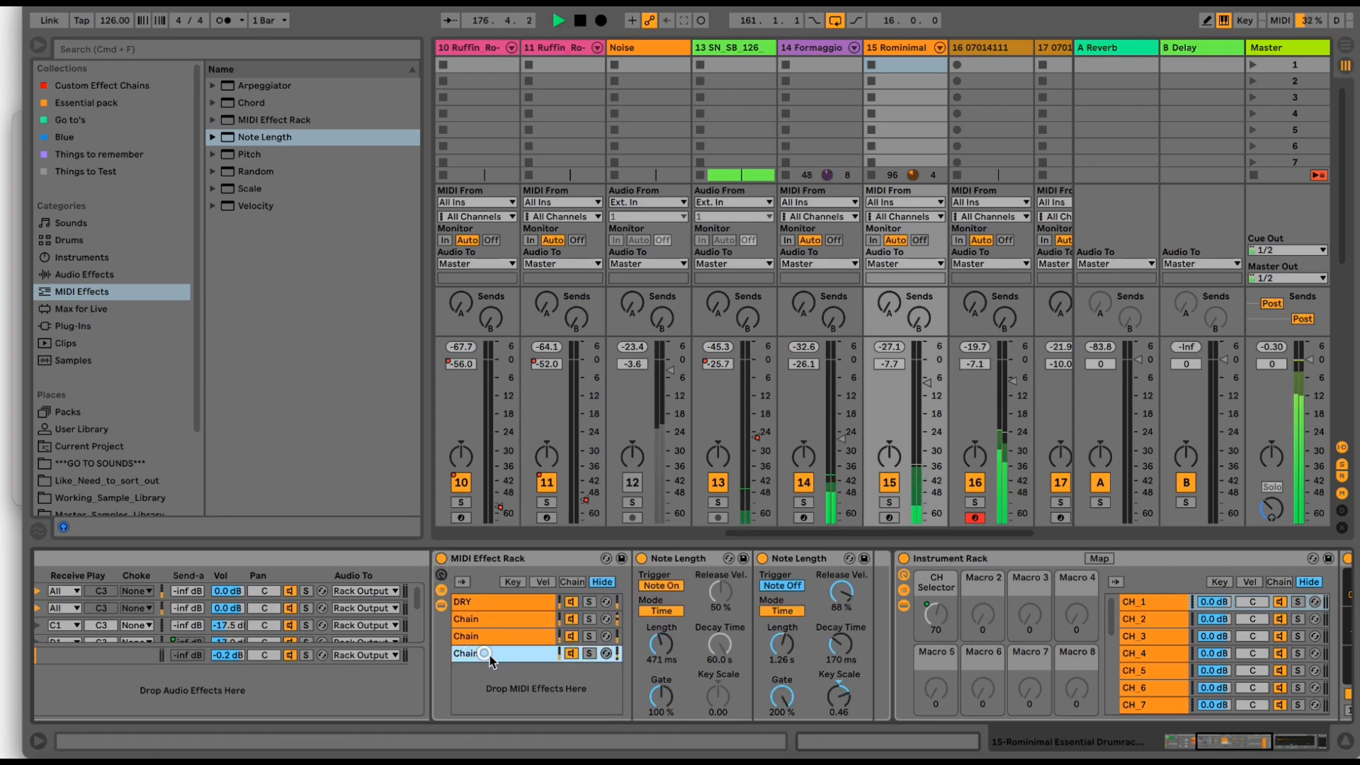
# - Set the first Note Length's length in the fourth chain to 481 ms
pyautogui.click(660, 645)
pyautogui.moveTo(661, 645); pyautogui.dragTo(659, 648)
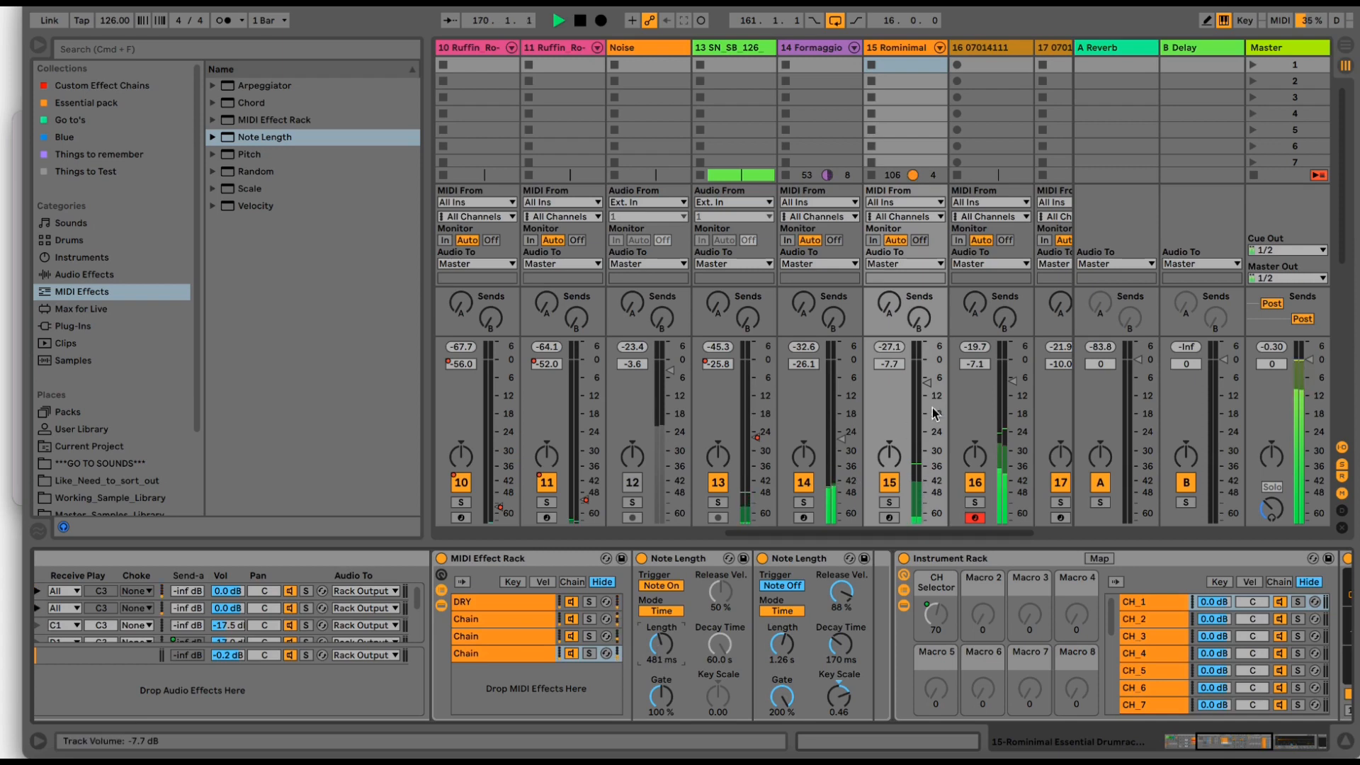
# - Raise track 15's volume to -1.8 dB, and bypass and reactivate its MIDI Effect Rack within the full mix
pyautogui.moveTo(922, 382); pyautogui.dragTo(921, 376)
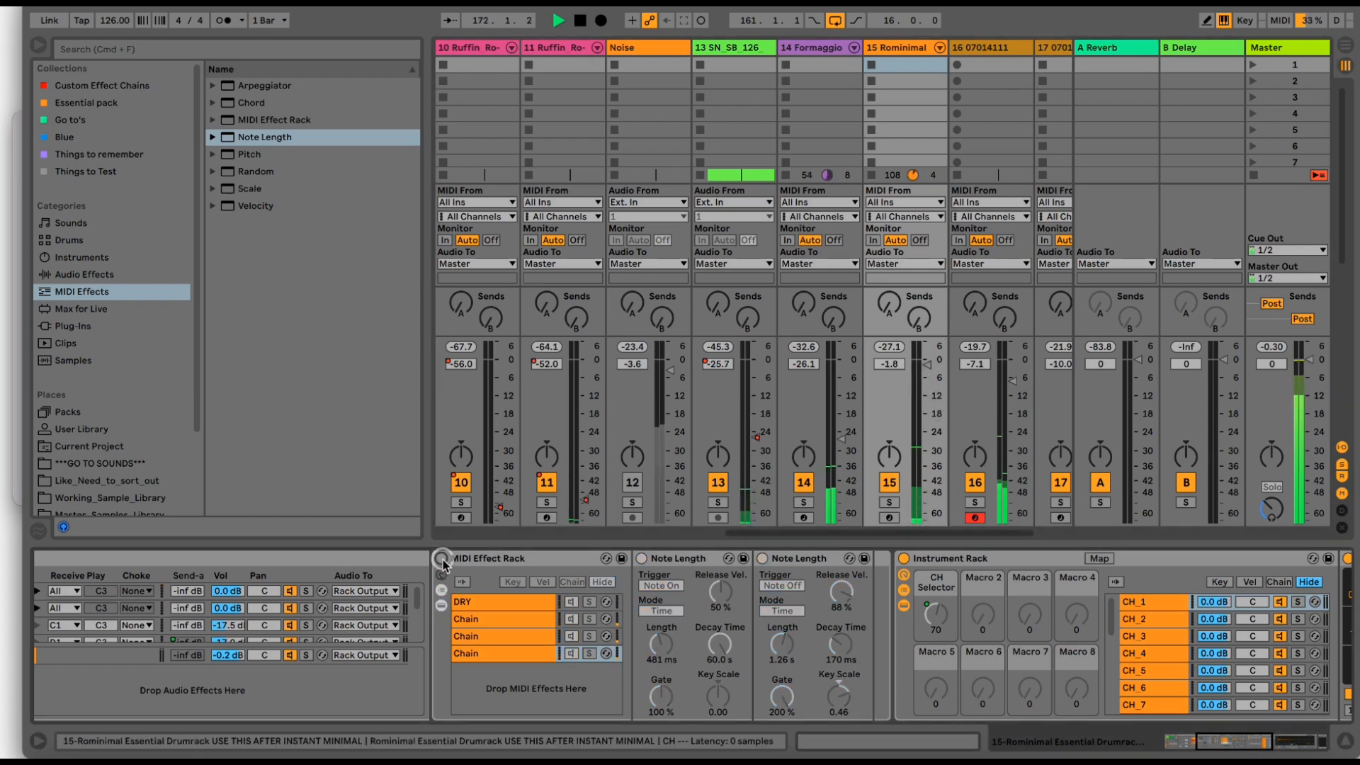
pyautogui.click(441, 559)
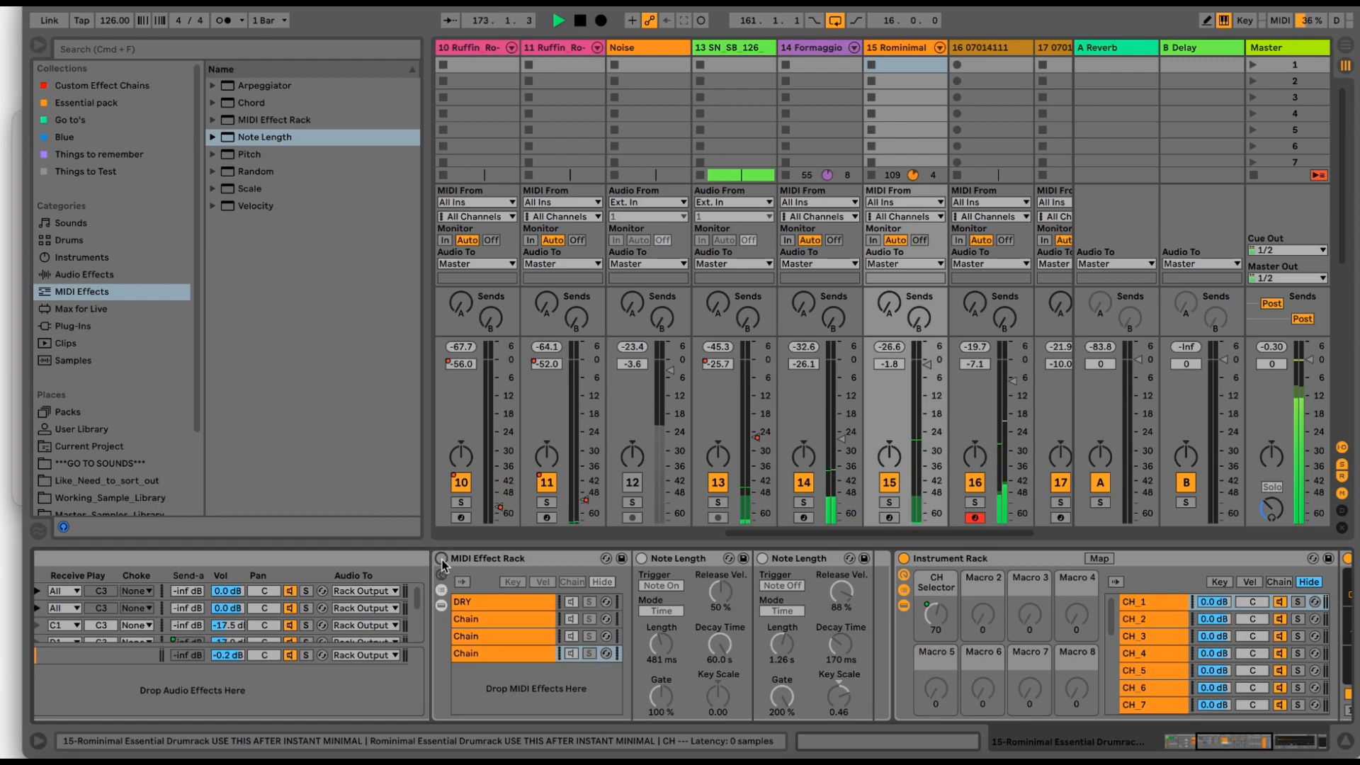
pyautogui.click(441, 558)
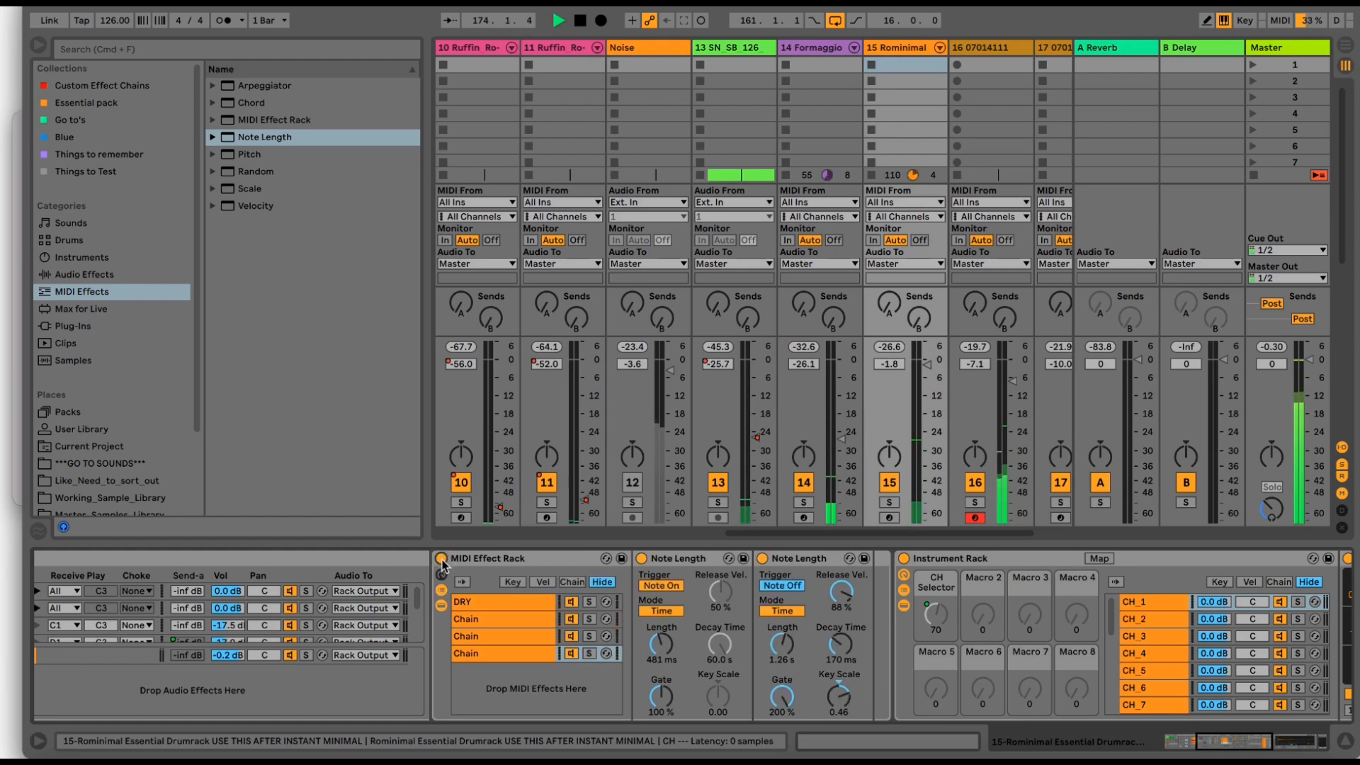
# - Search the browser for "auto" and add Auto Pan after MWaveShaper at the end of track 15's device chain
pyautogui.moveTo(1225, 740); pyautogui.dragTo(1268, 741)
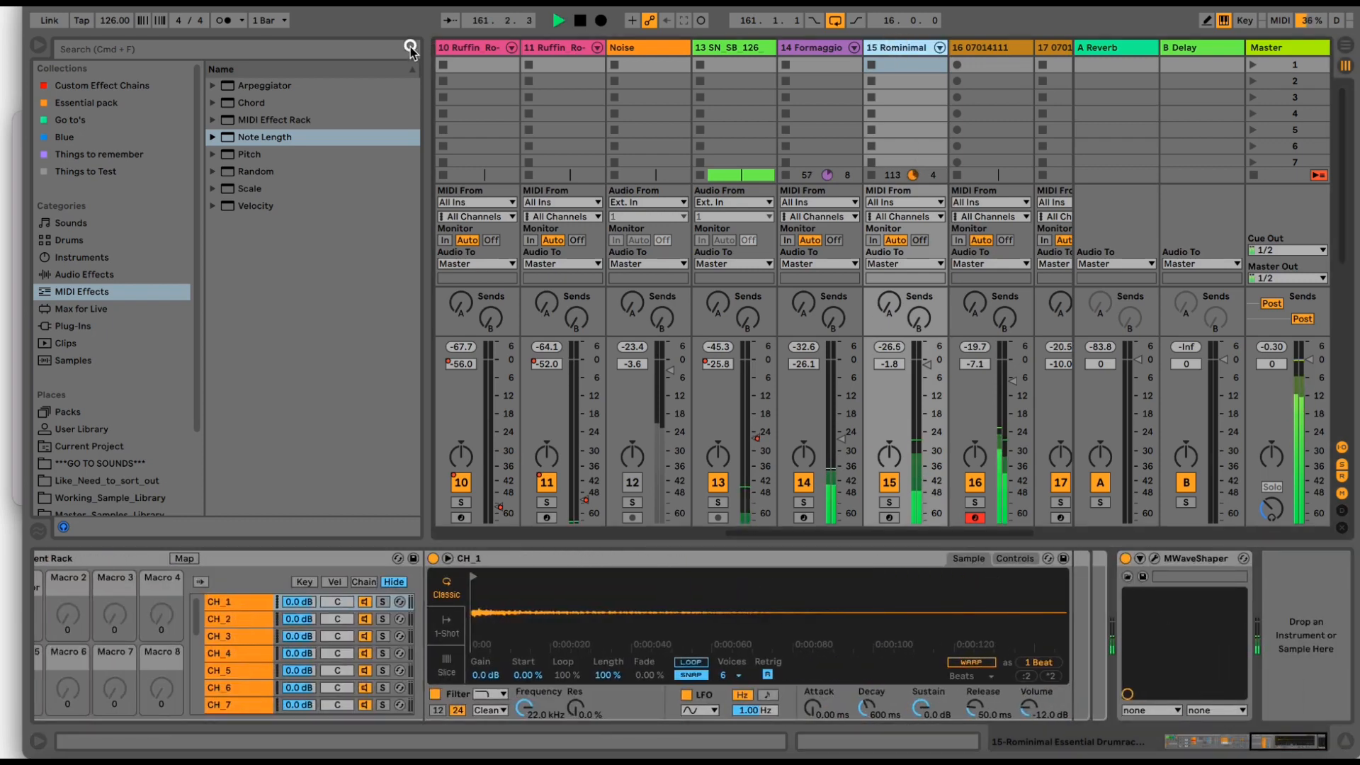
pyautogui.click(369, 53)
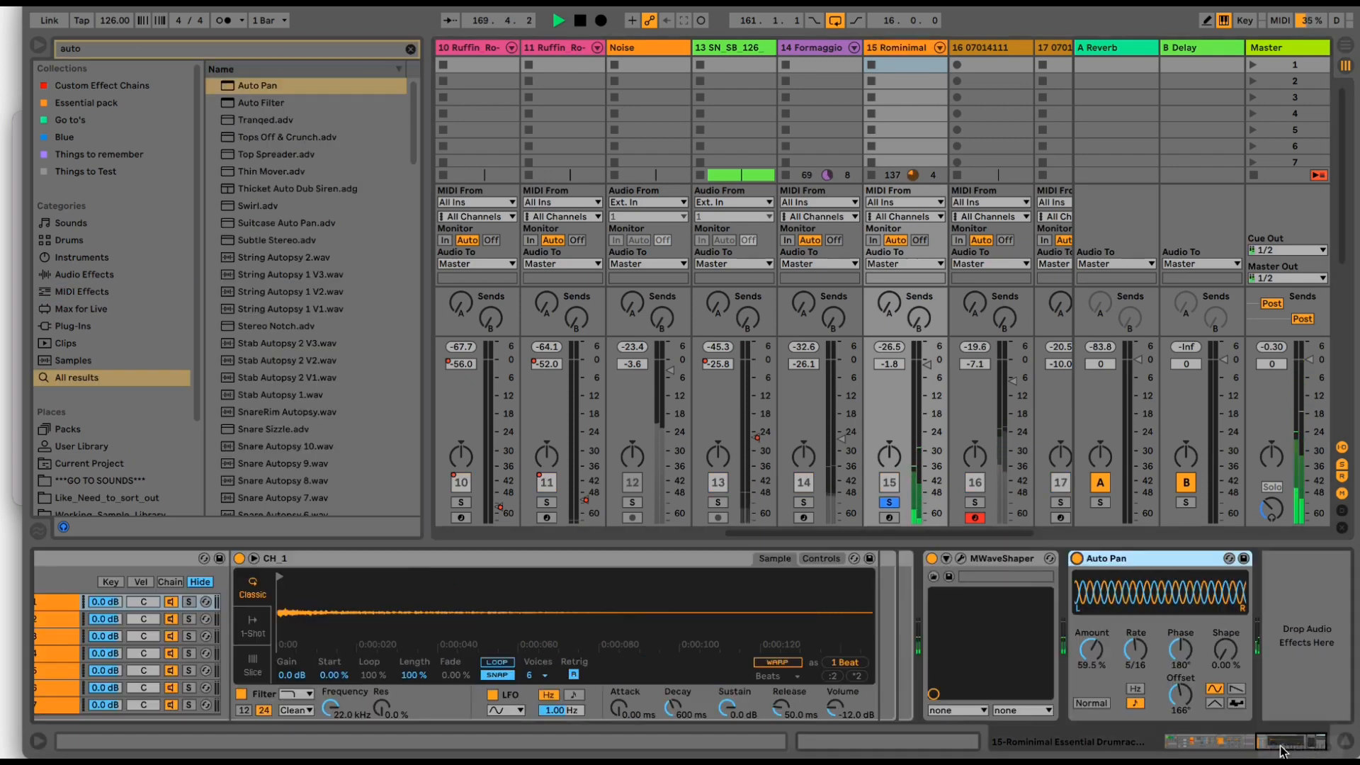
# - Compare the soloed track 15 with its MIDI Effect Rack bypassed and active, leaving the rack on and selected
pyautogui.moveTo(1282, 745); pyautogui.dragTo(1225, 745)
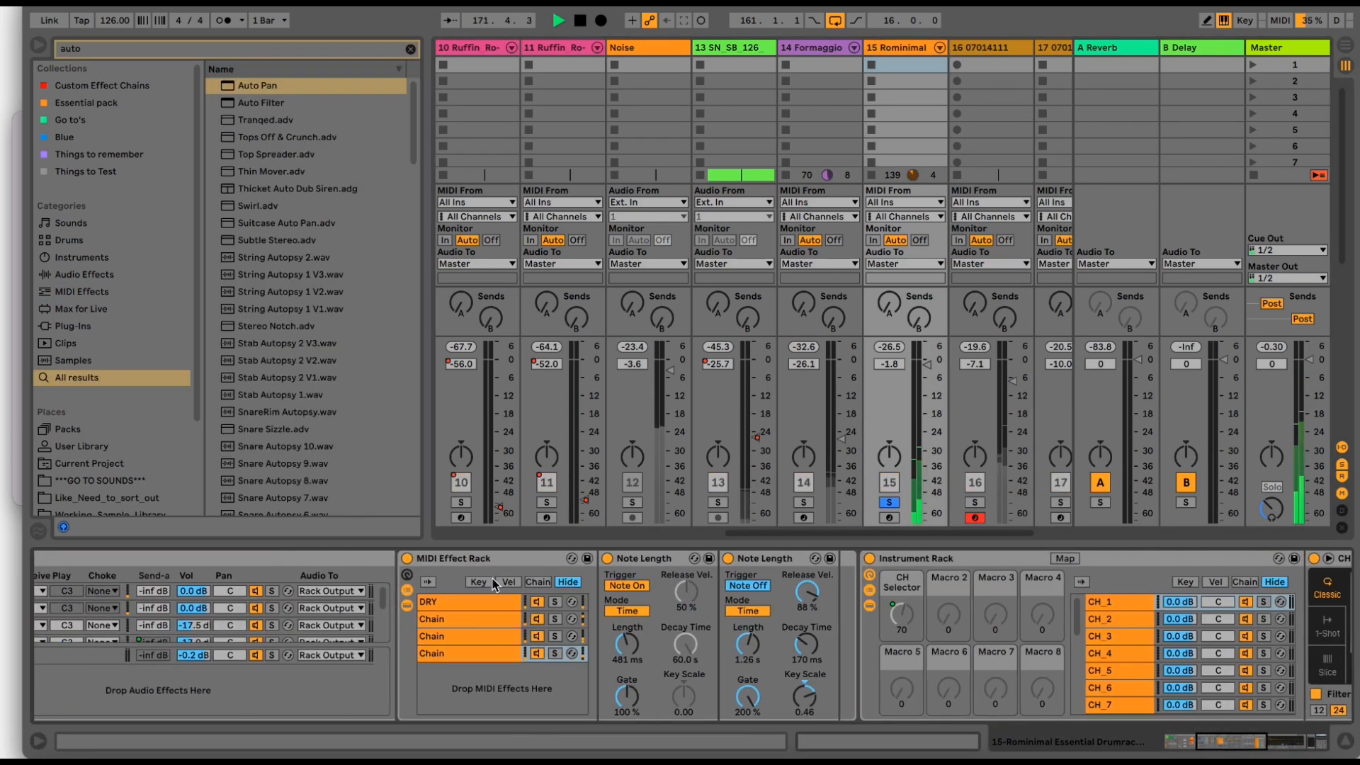
pyautogui.click(407, 559)
pyautogui.click(407, 559)
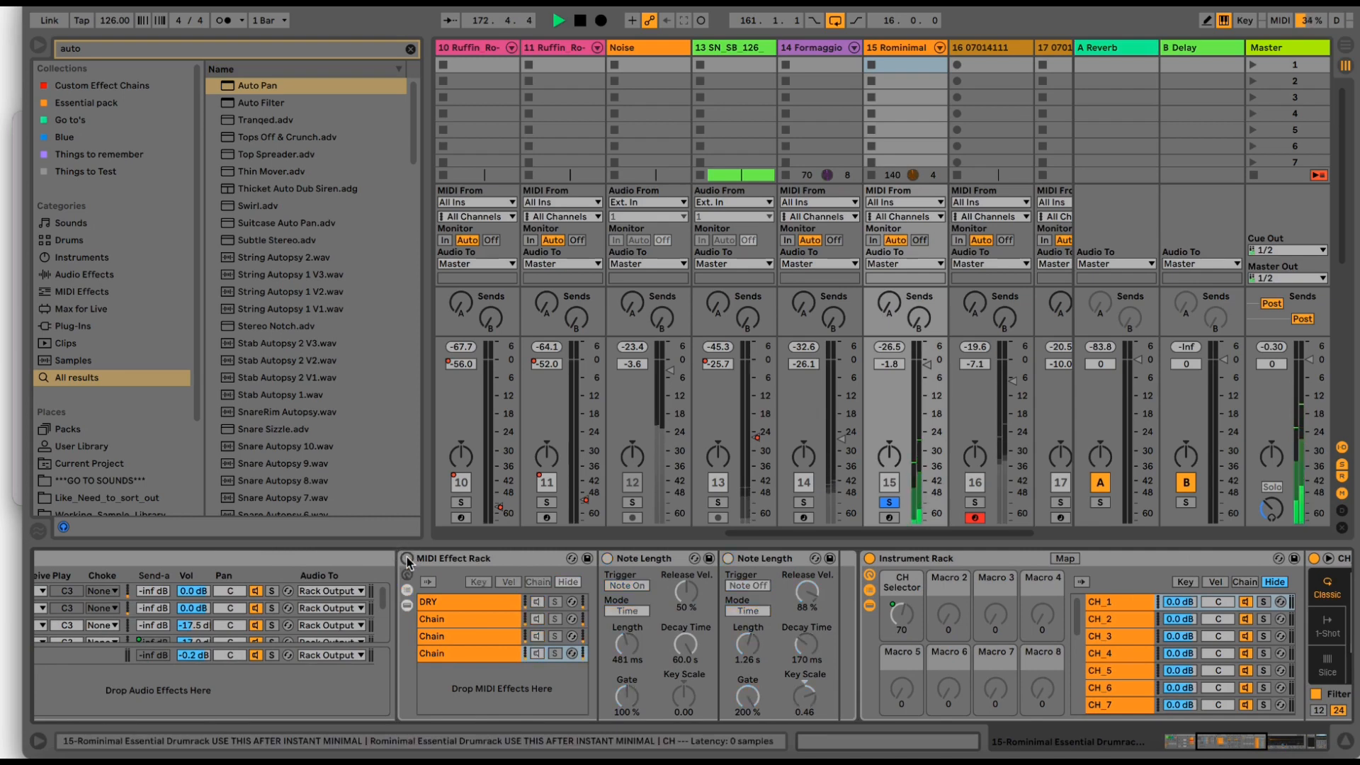
pyautogui.click(407, 559)
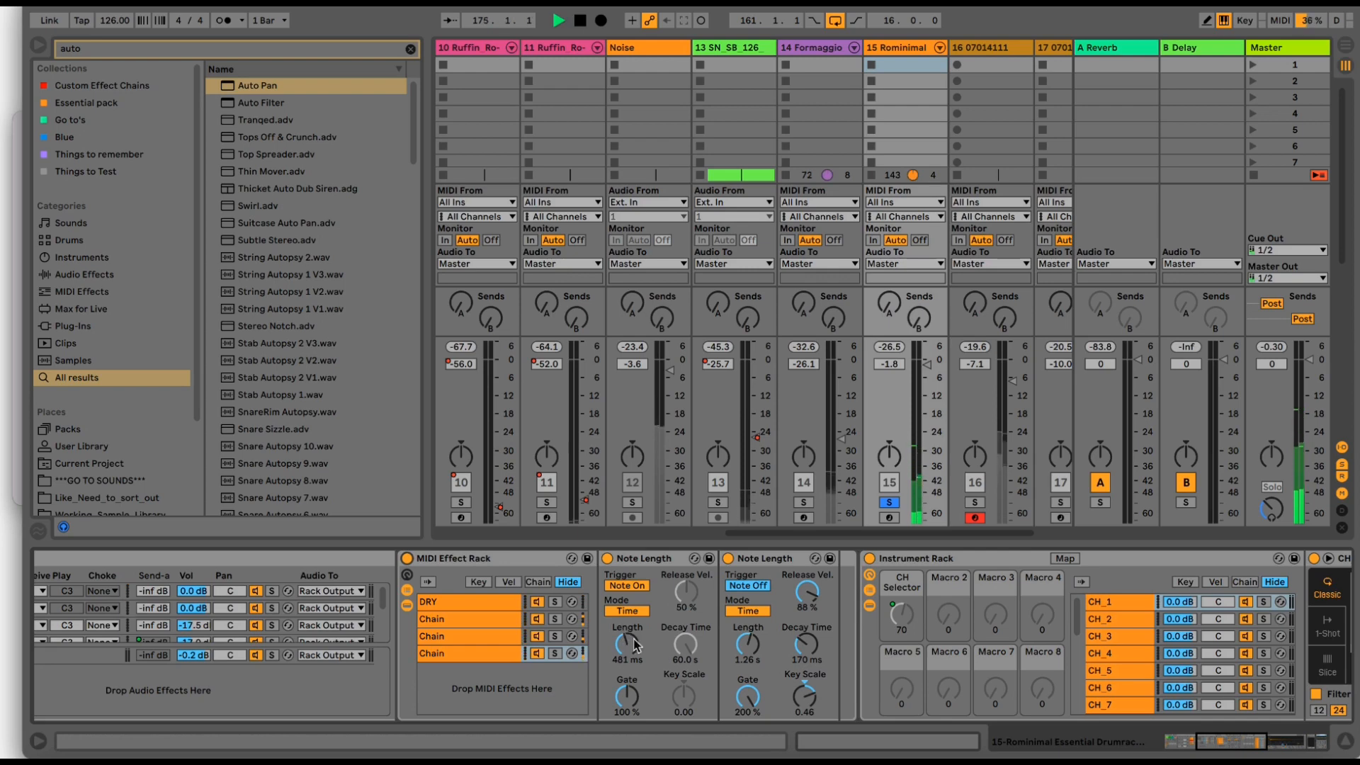
pyautogui.click(556, 550)
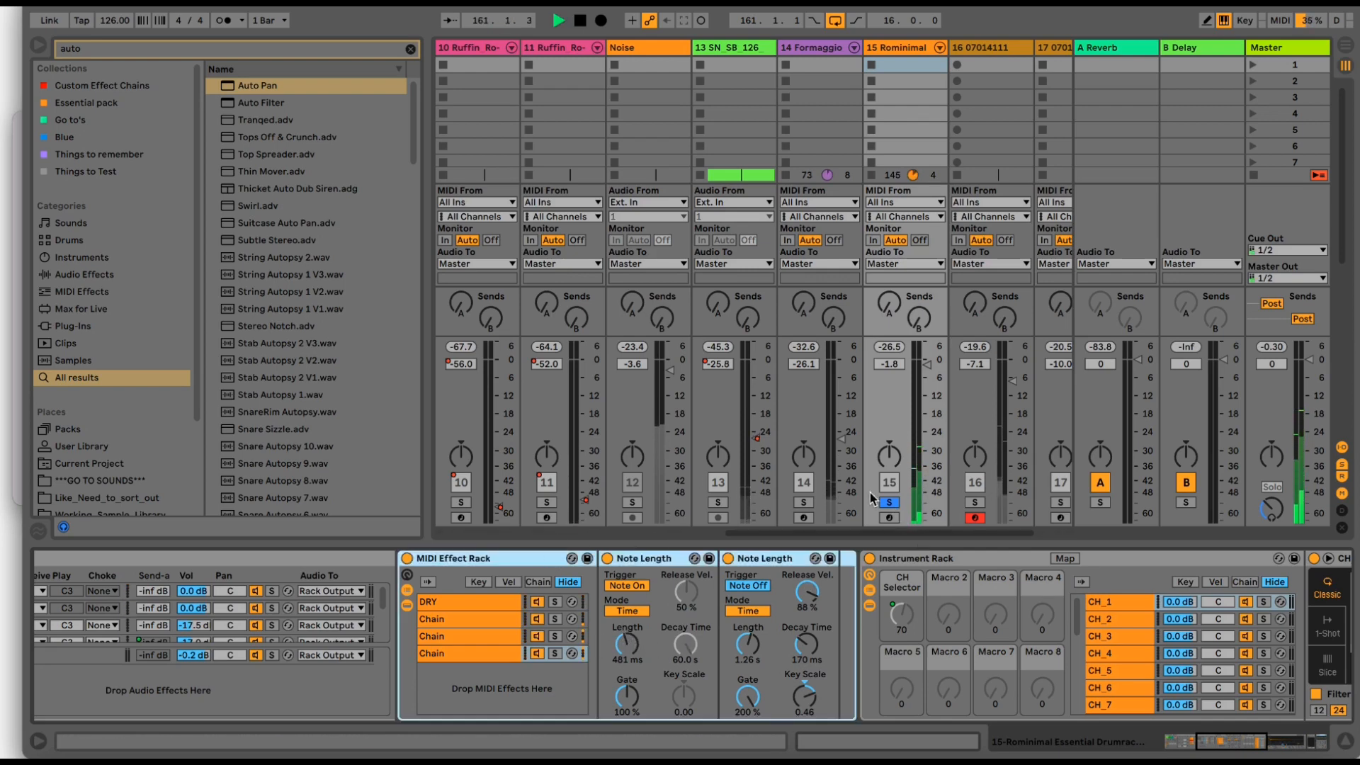
# - Unsolo track 15 and compare the full mix with the MIDI Effect Rack bypassed and reactivated
pyautogui.click(889, 502)
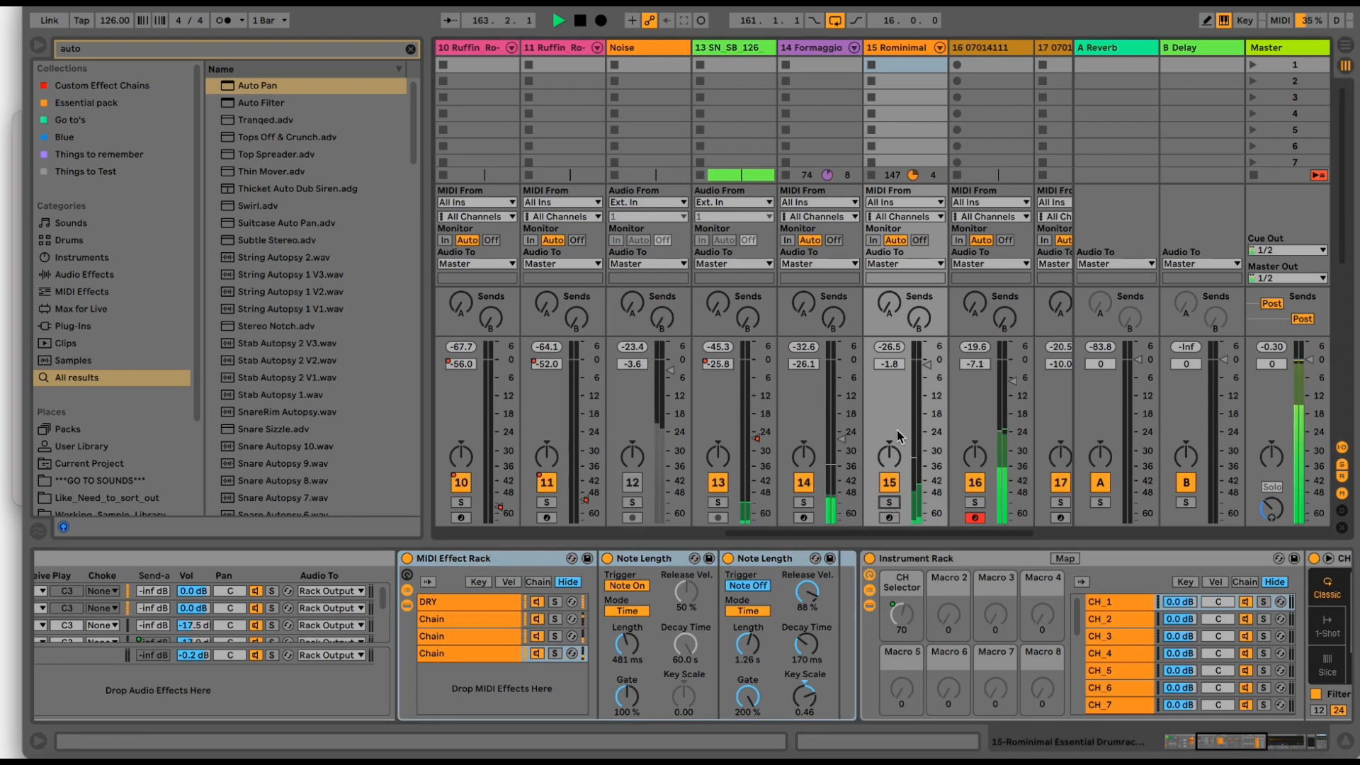
pyautogui.click(407, 559)
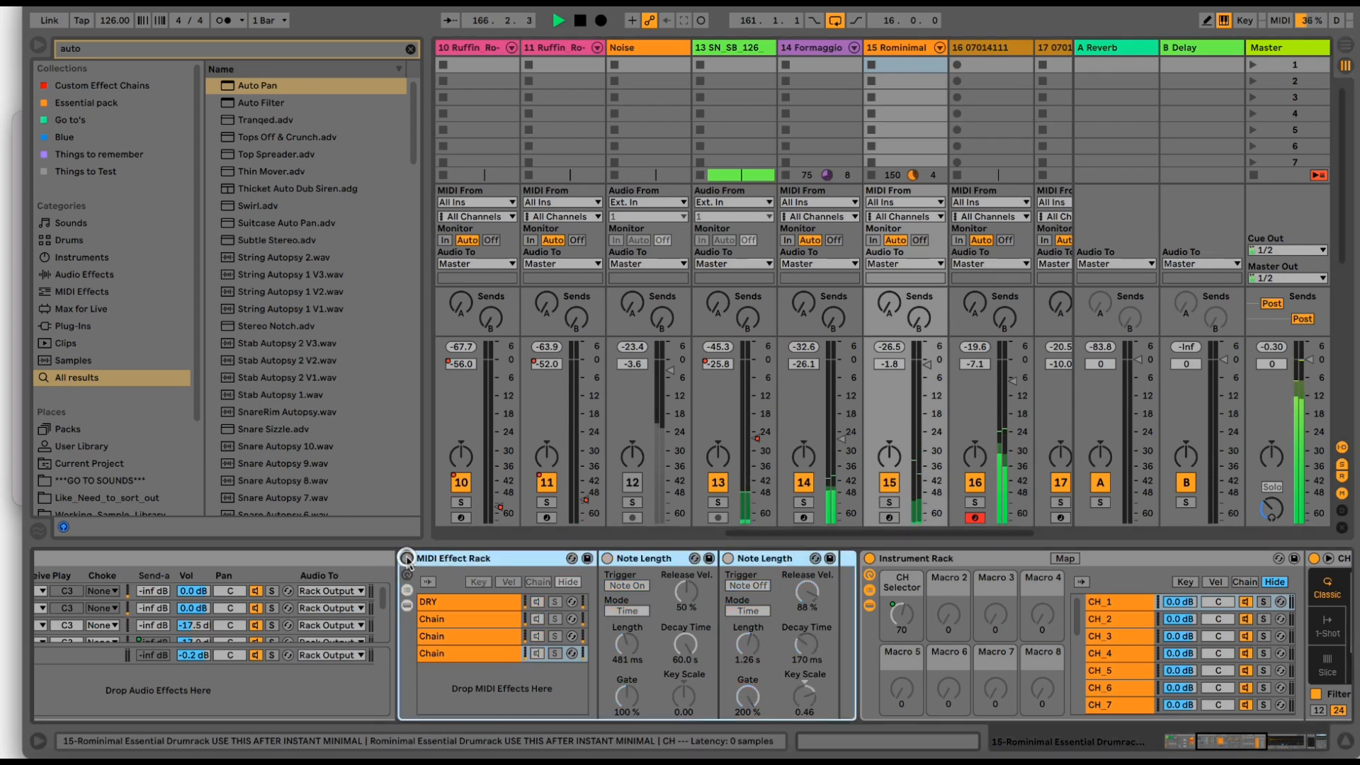
pyautogui.click(408, 558)
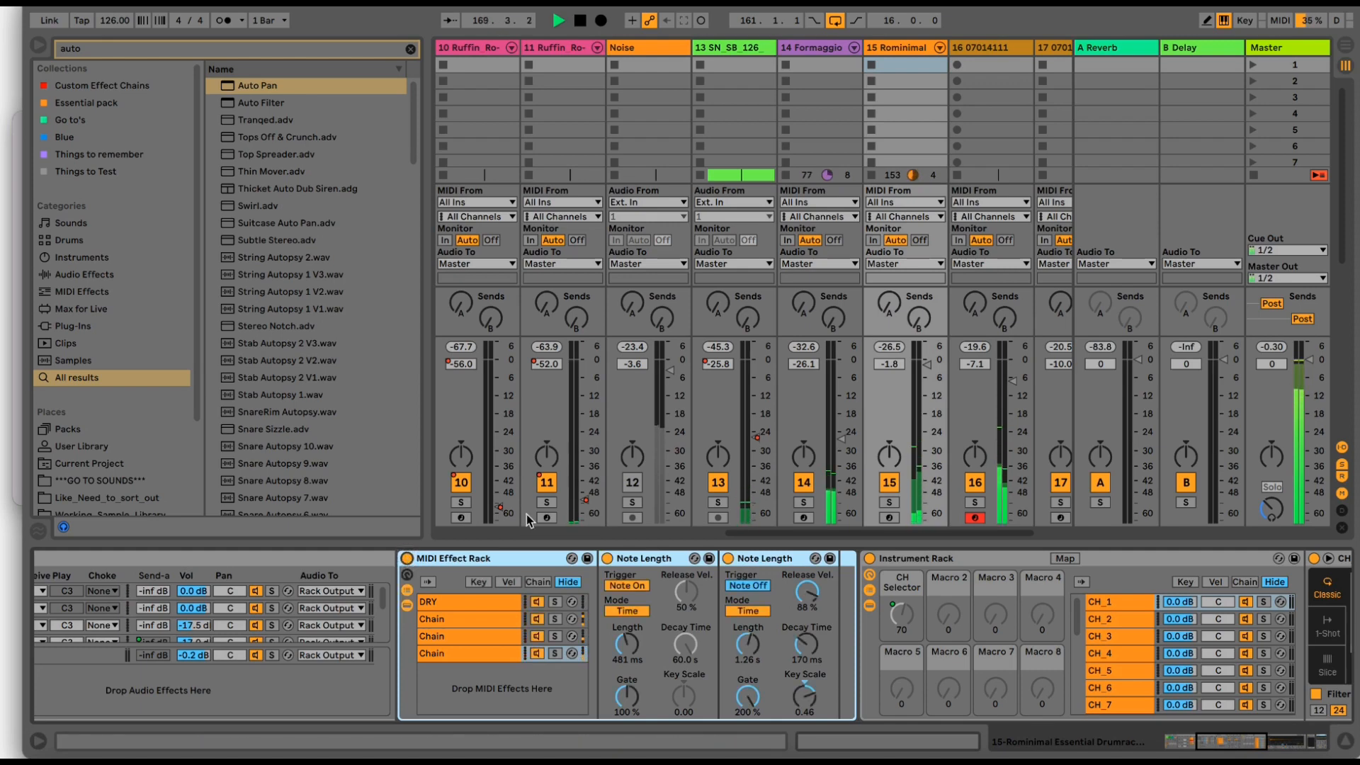
# - Lower track 15's volume to -6.0 dB and try its Reverb send at 0.0 dB before returning it to -inf
pyautogui.moveTo(922, 365); pyautogui.dragTo(925, 377)
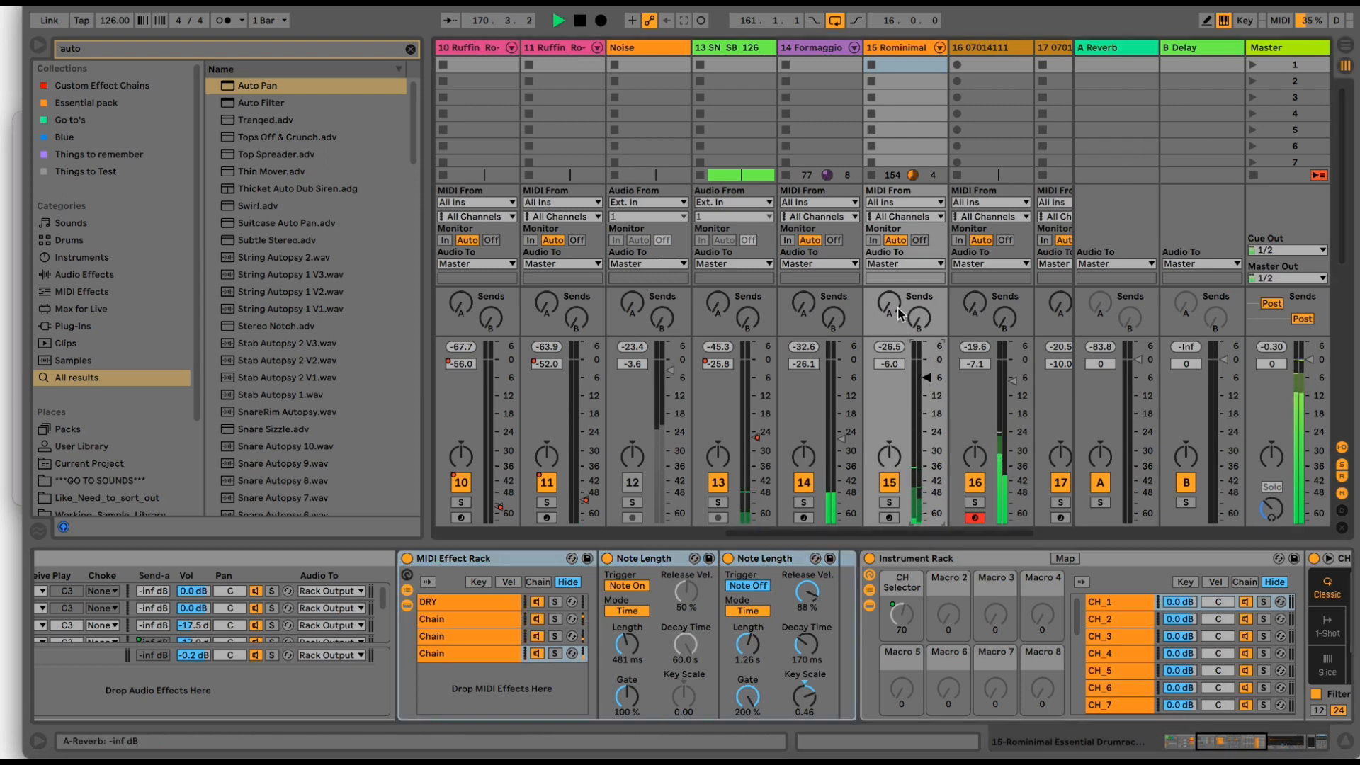
pyautogui.moveTo(896, 304); pyautogui.dragTo(896, 234)
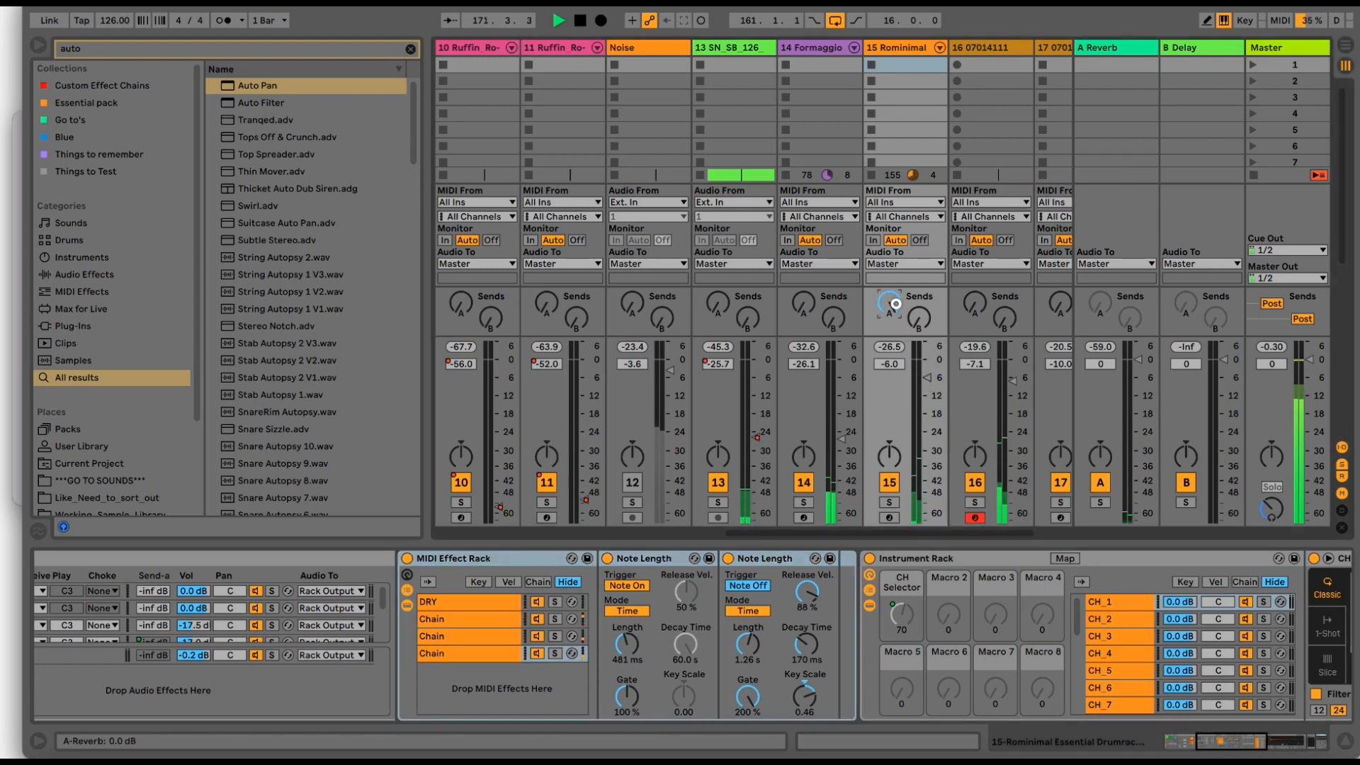
pyautogui.moveTo(895, 304)
pyautogui.mouseDown()
pyautogui.moveTo(896, 340)
pyautogui.moveTo(896, 269)
pyautogui.moveTo(896, 337)
pyautogui.moveTo(896, 297)
pyautogui.moveTo(896, 319)
pyautogui.mouseUp()
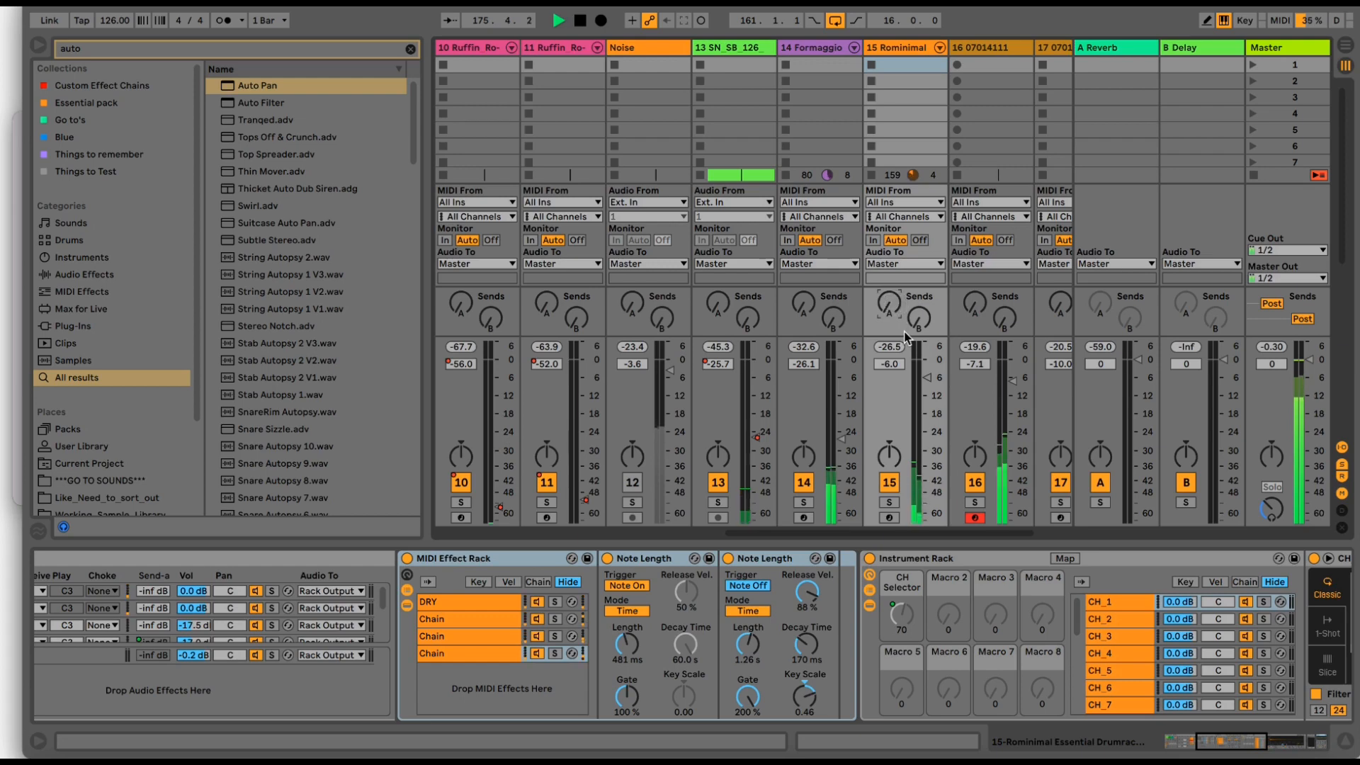
pyautogui.press('space')
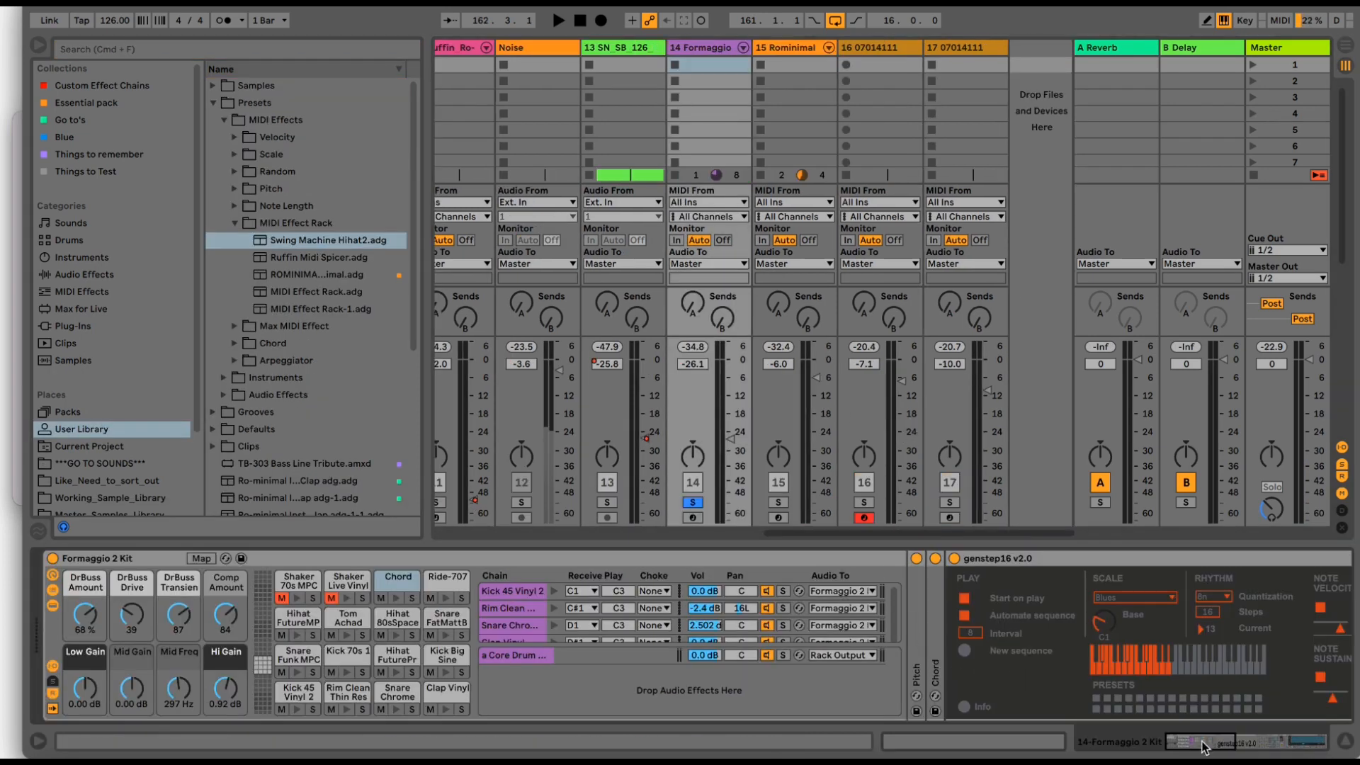
# - Play the soloed track 14 and unmute the Shaker Live Vinyl pad in its Formaggio 2 Kit
pyautogui.moveTo(1202, 745); pyautogui.dragTo(1206, 740)
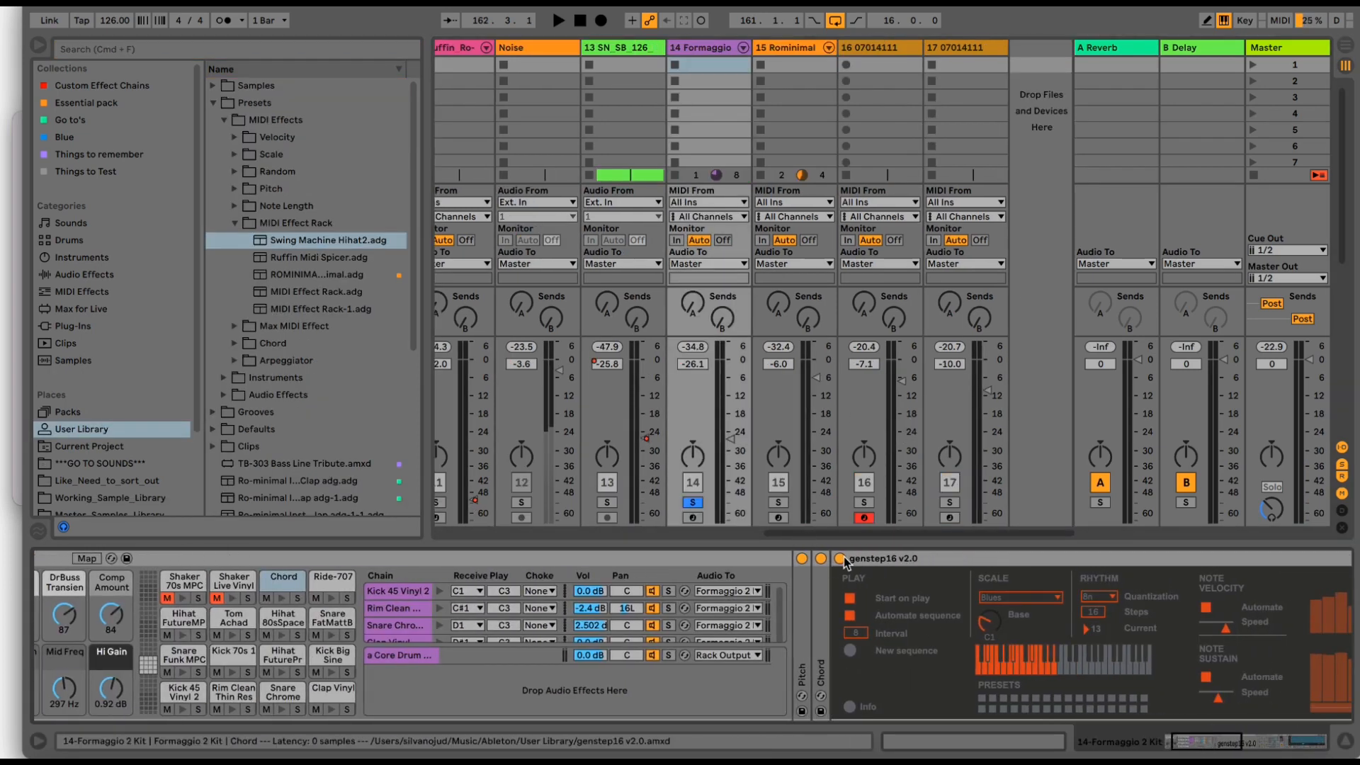
pyautogui.press('space')
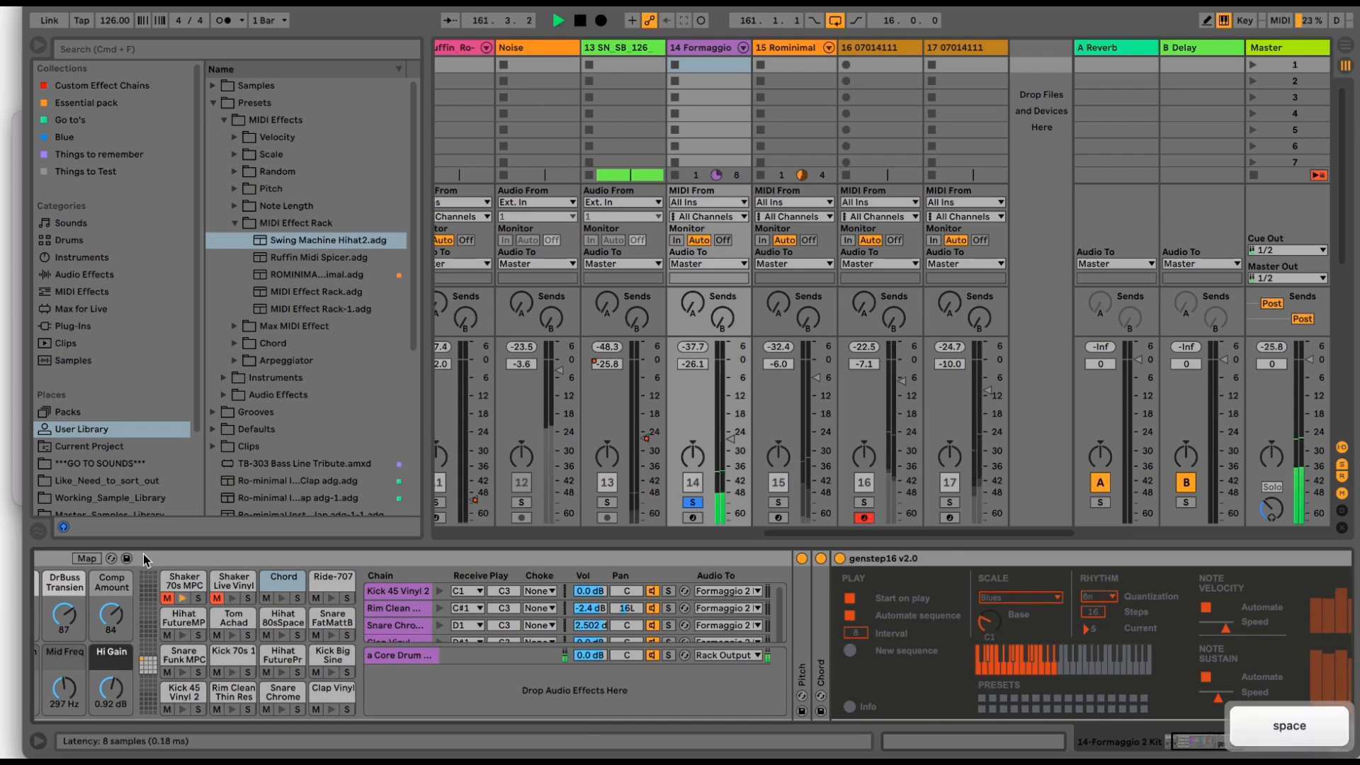
pyautogui.click(216, 603)
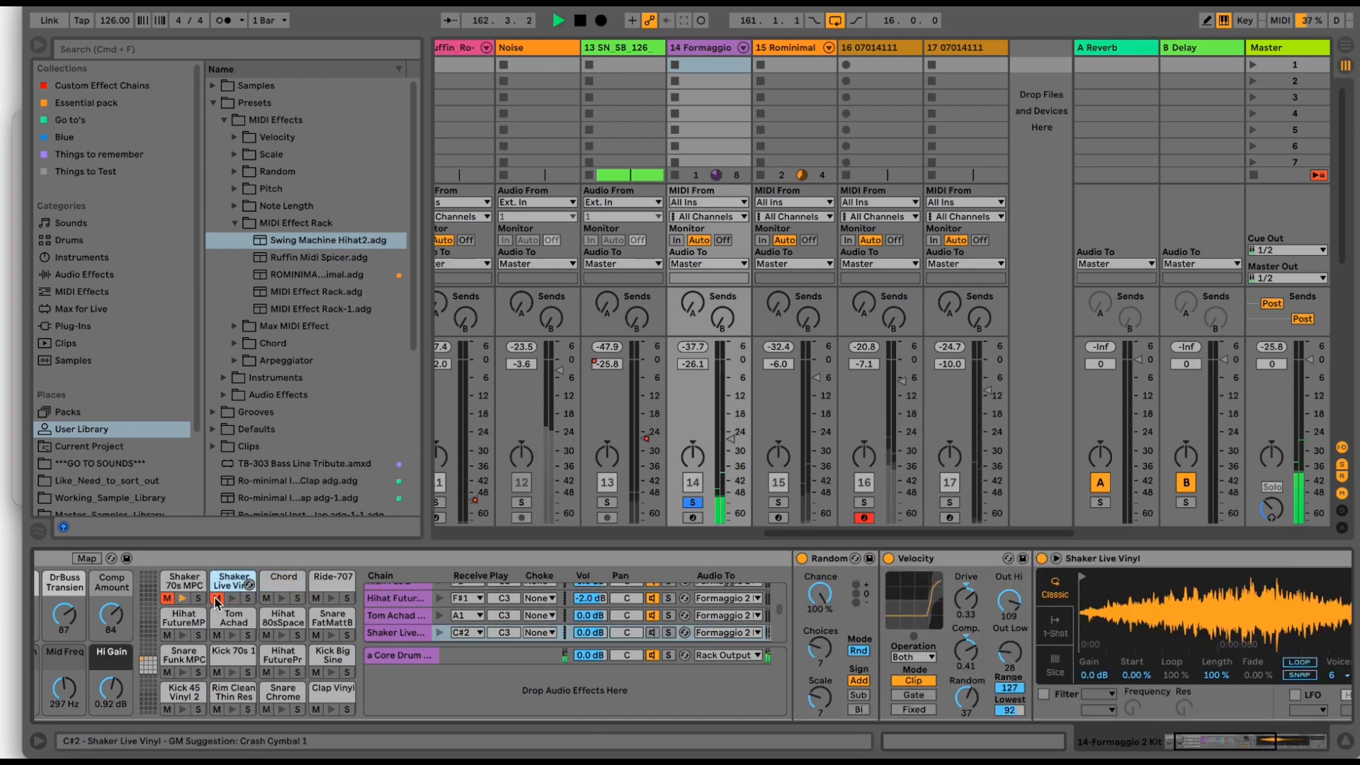
# - Locate the soloed Shaker Live Vinyl chain among track 14's unfolded drum chains and show its devices
pyautogui.moveTo(903, 533); pyautogui.dragTo(849, 528)
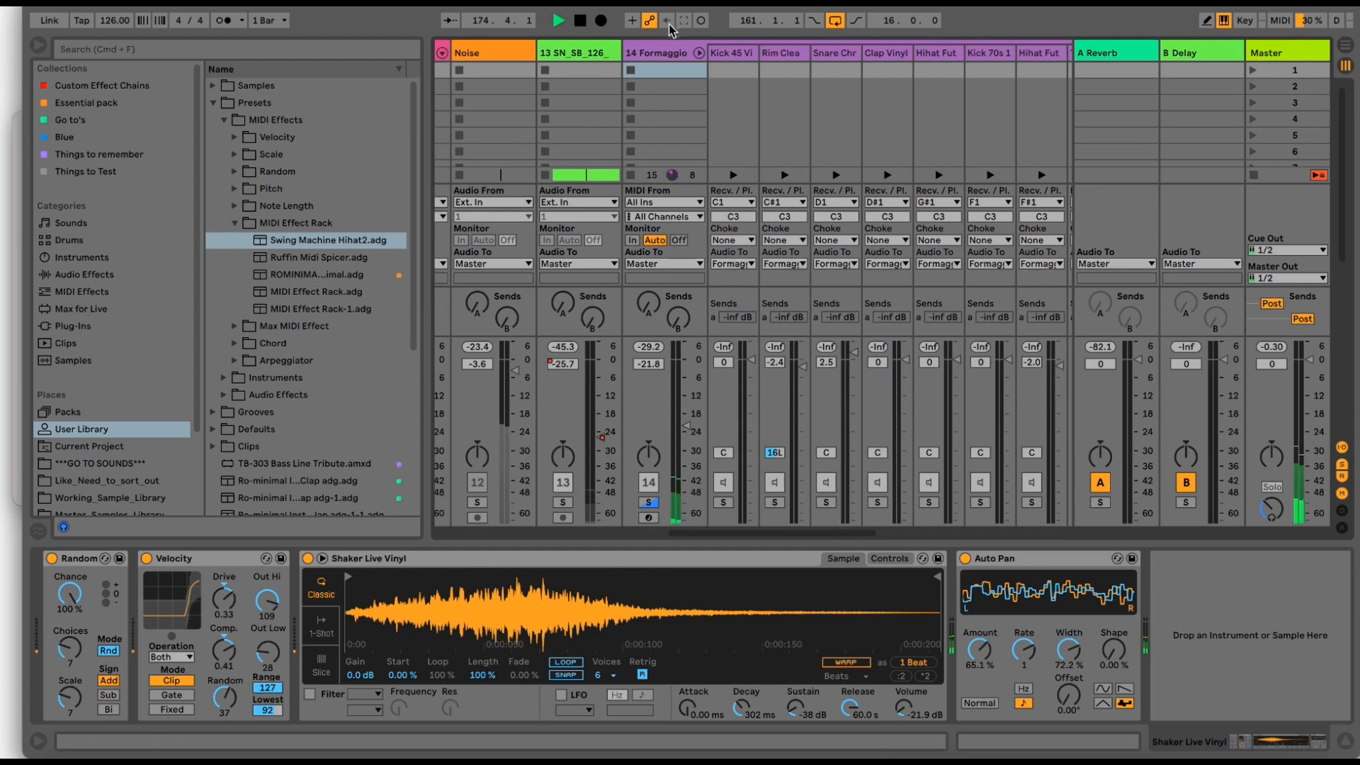
pyautogui.click(684, 49)
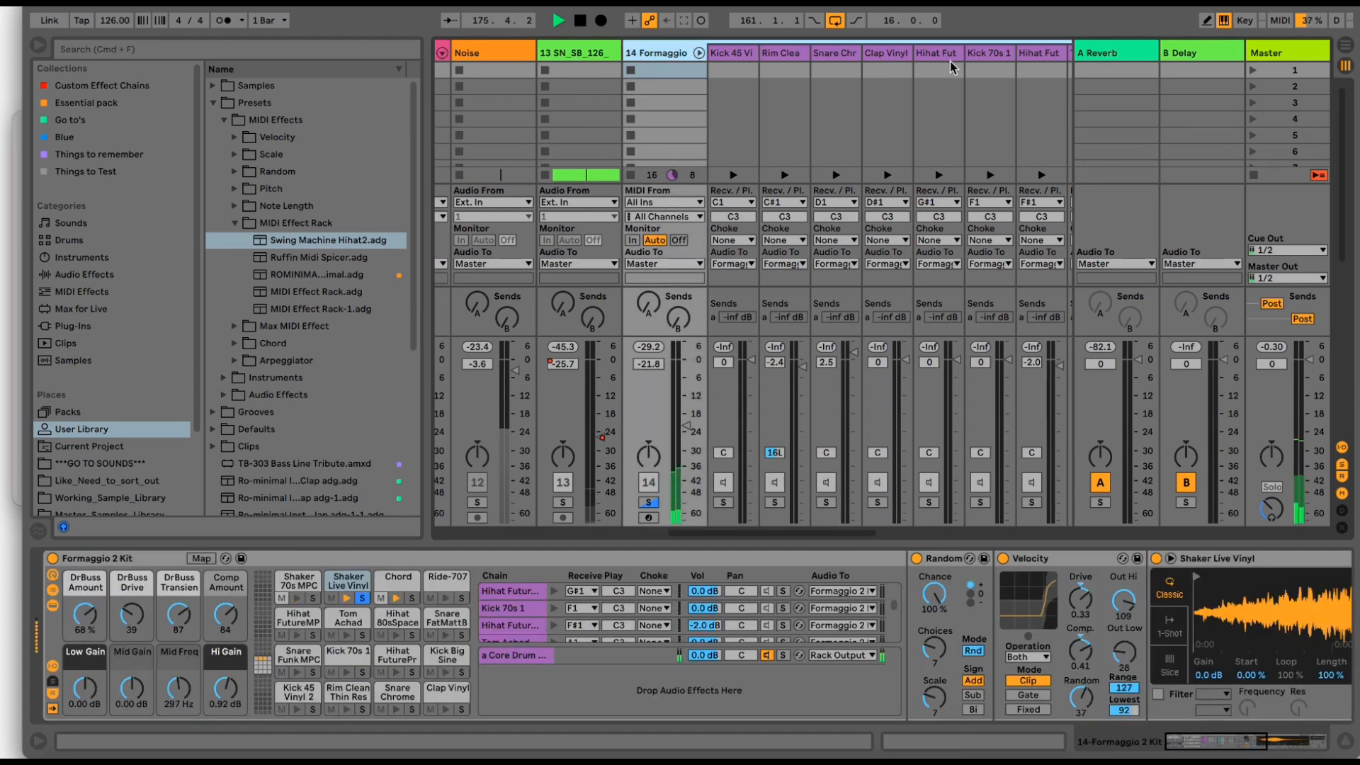
pyautogui.click(877, 57)
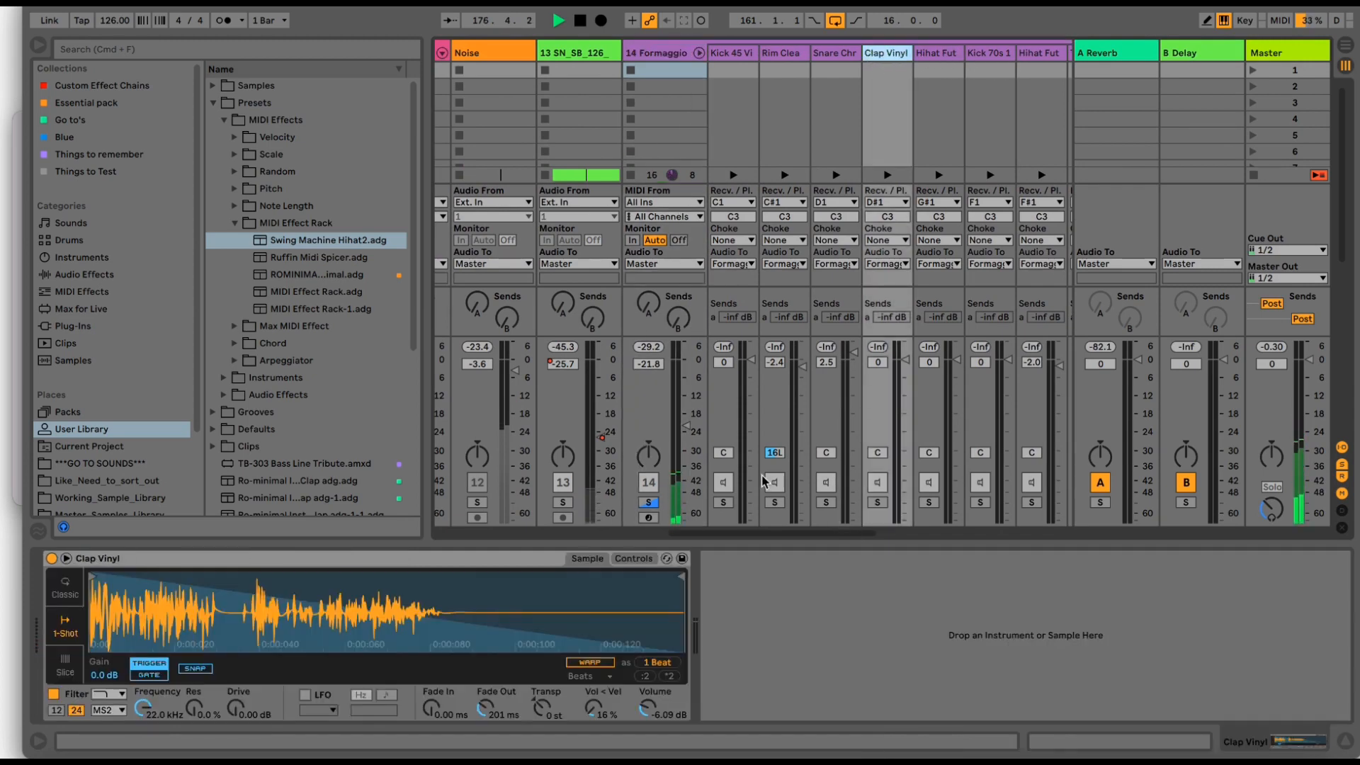
pyautogui.moveTo(793, 539); pyautogui.dragTo(855, 540)
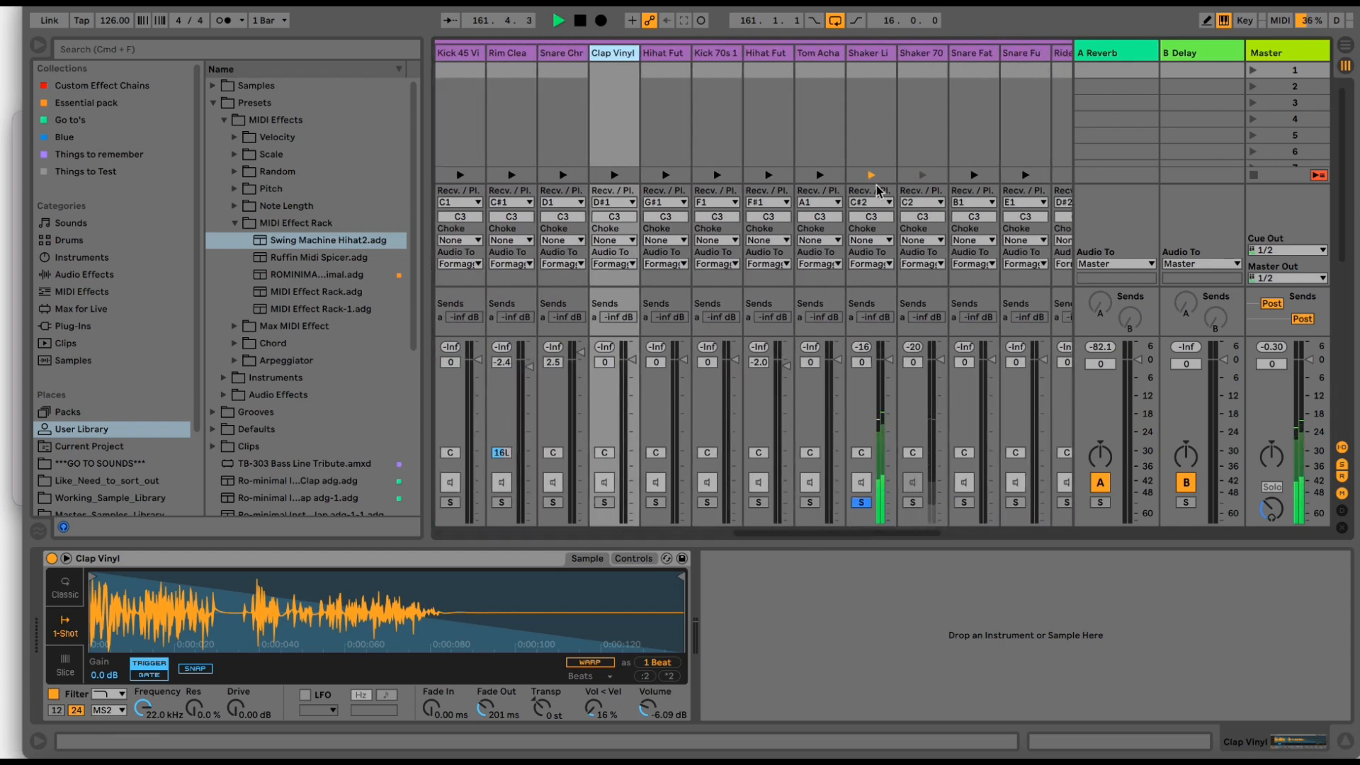
pyautogui.click(868, 56)
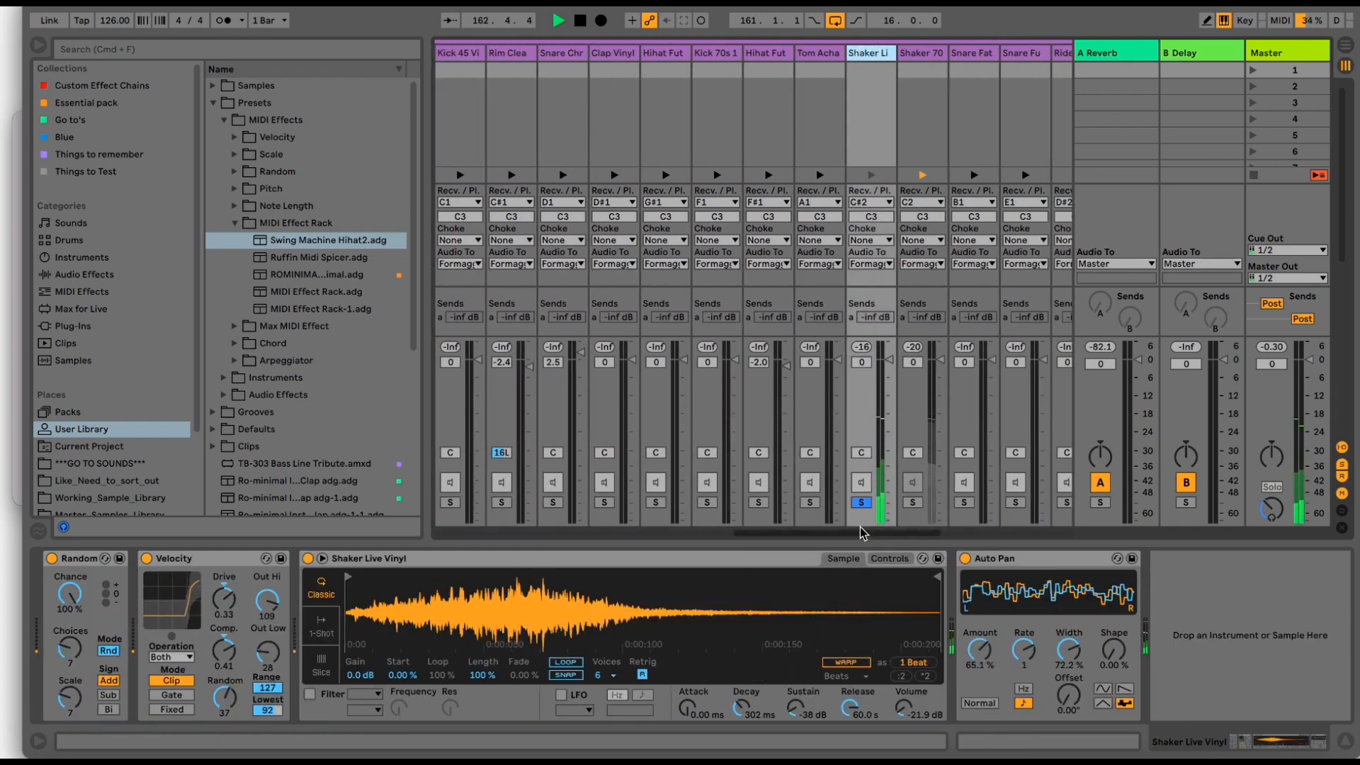
pyautogui.moveTo(860, 533); pyautogui.dragTo(612, 534)
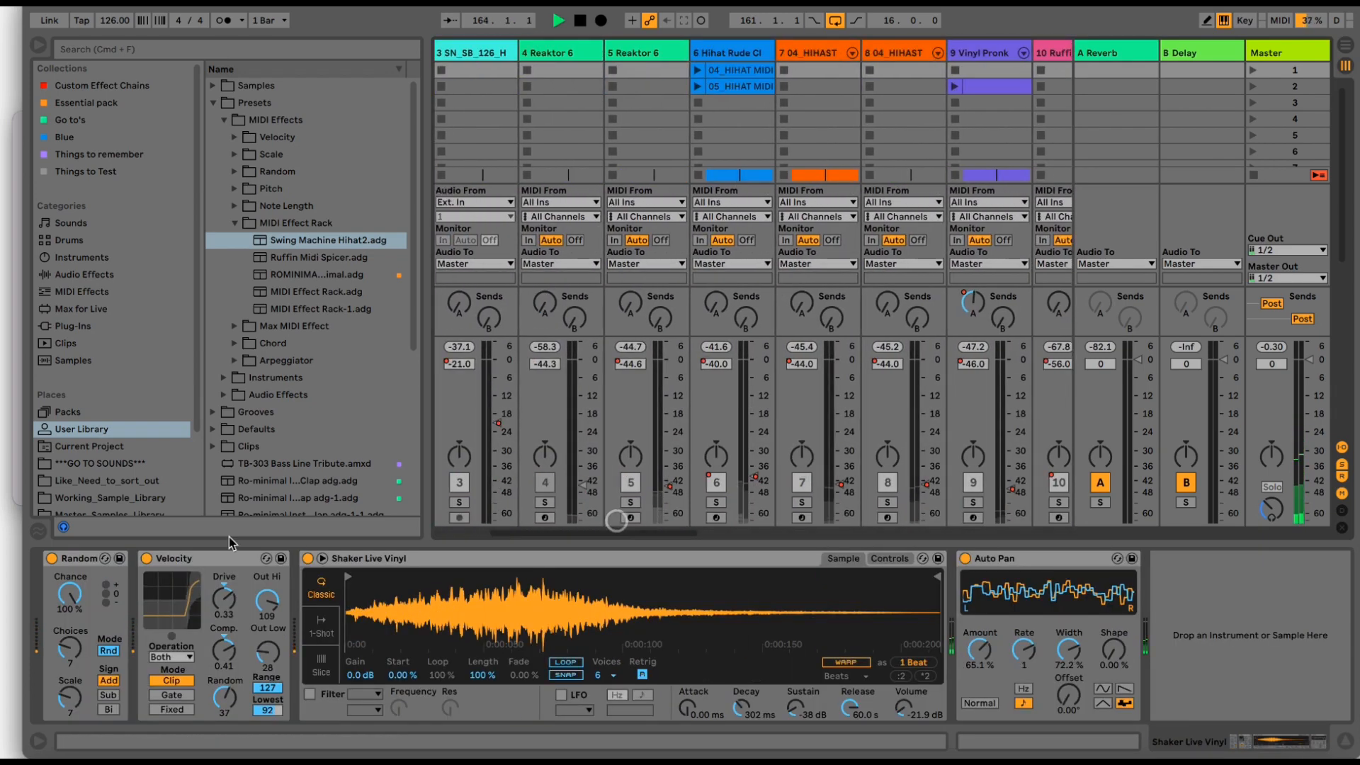
# - Bypass the Velocity and Random devices on the Shaker Live Vinyl chain, and list the MIDI effects in the browser
pyautogui.click(146, 558)
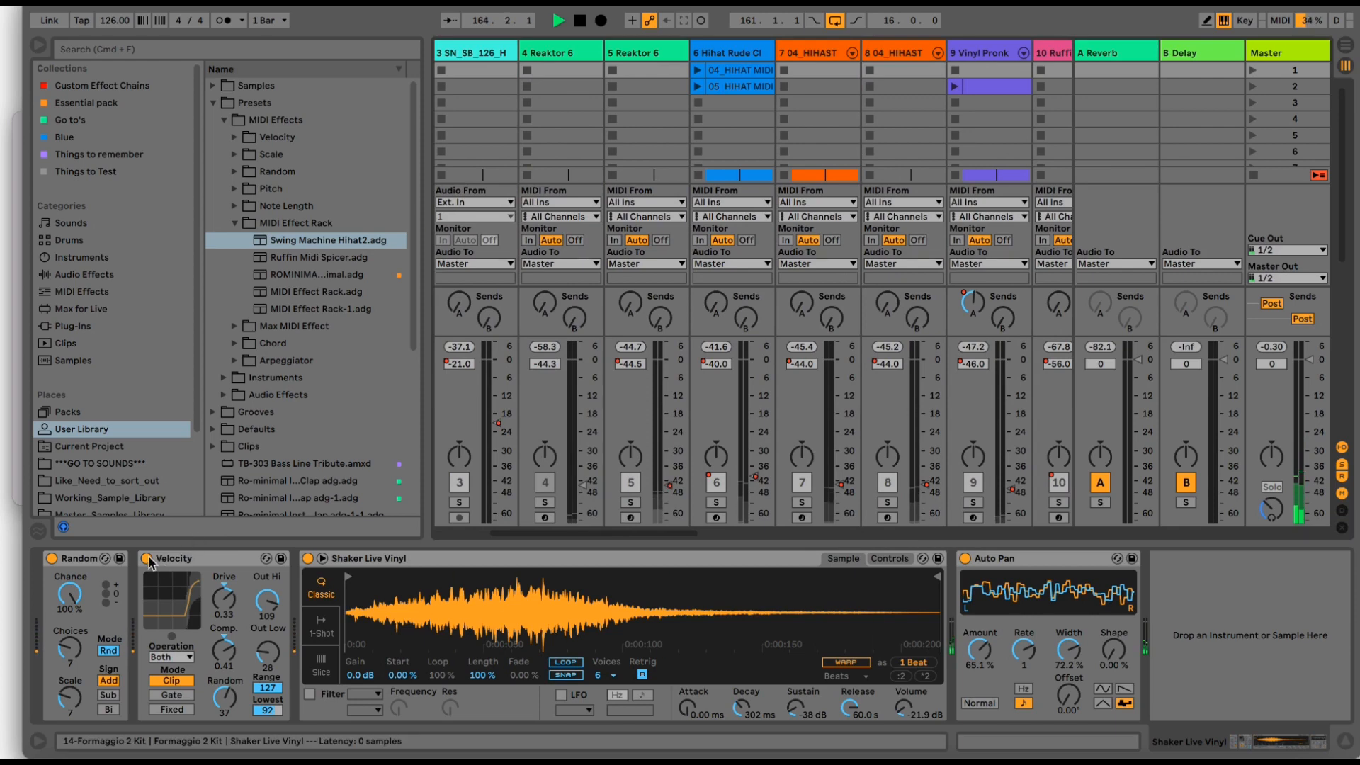
pyautogui.click(52, 558)
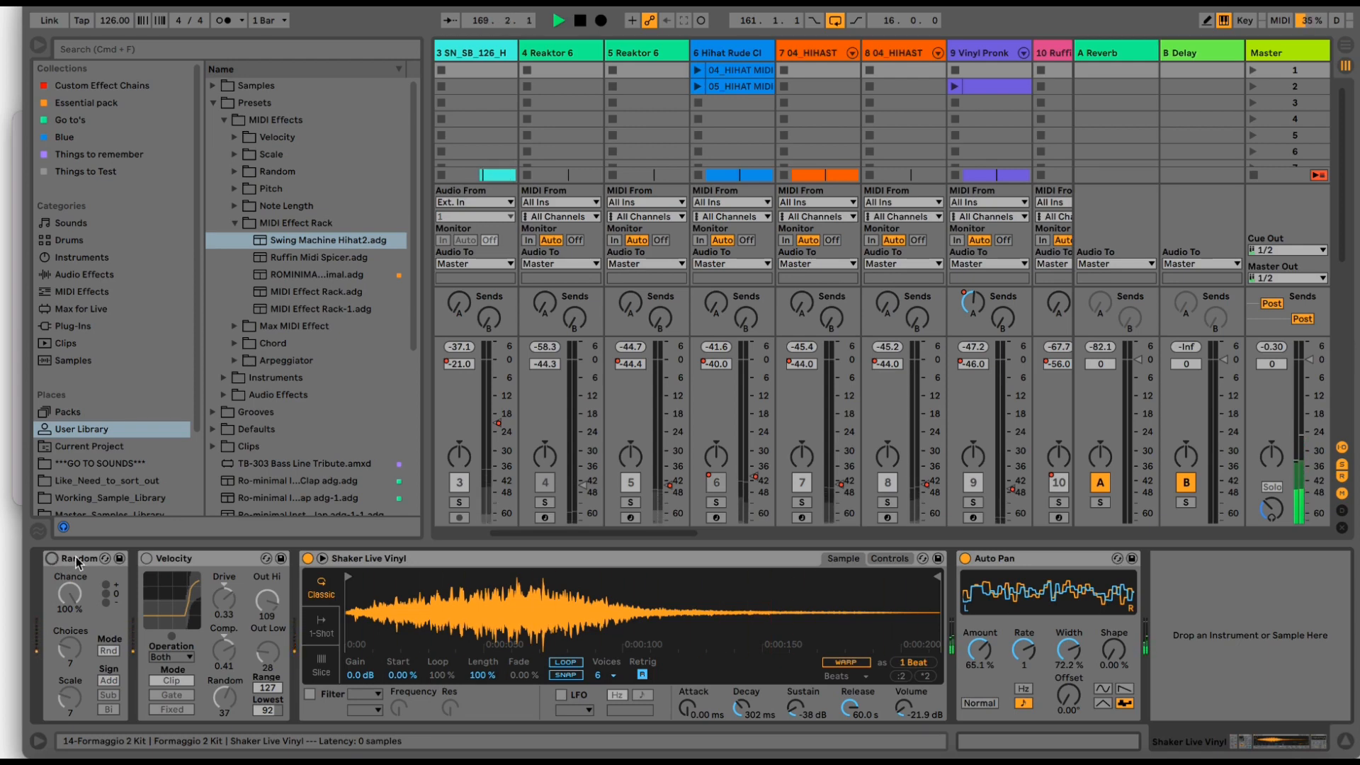
pyautogui.click(53, 558)
pyautogui.click(84, 279)
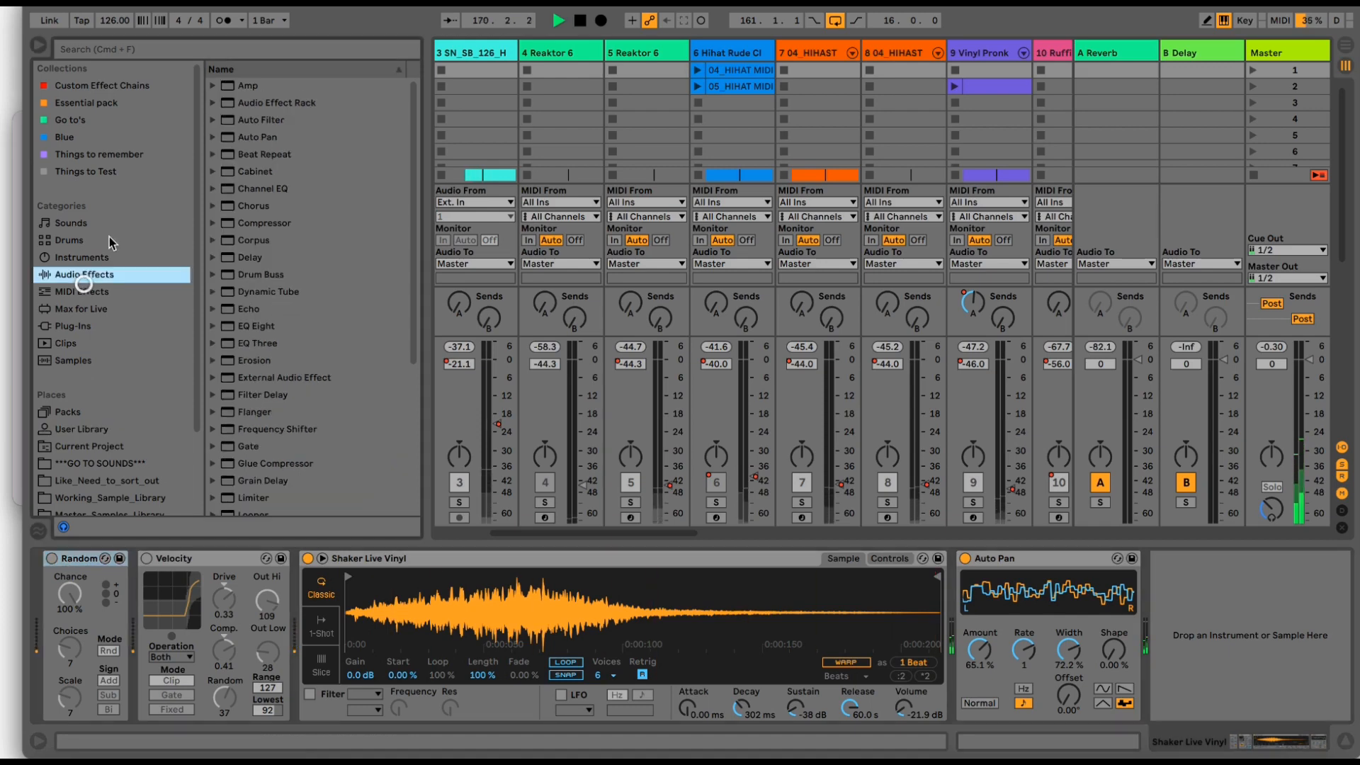
pyautogui.click(88, 287)
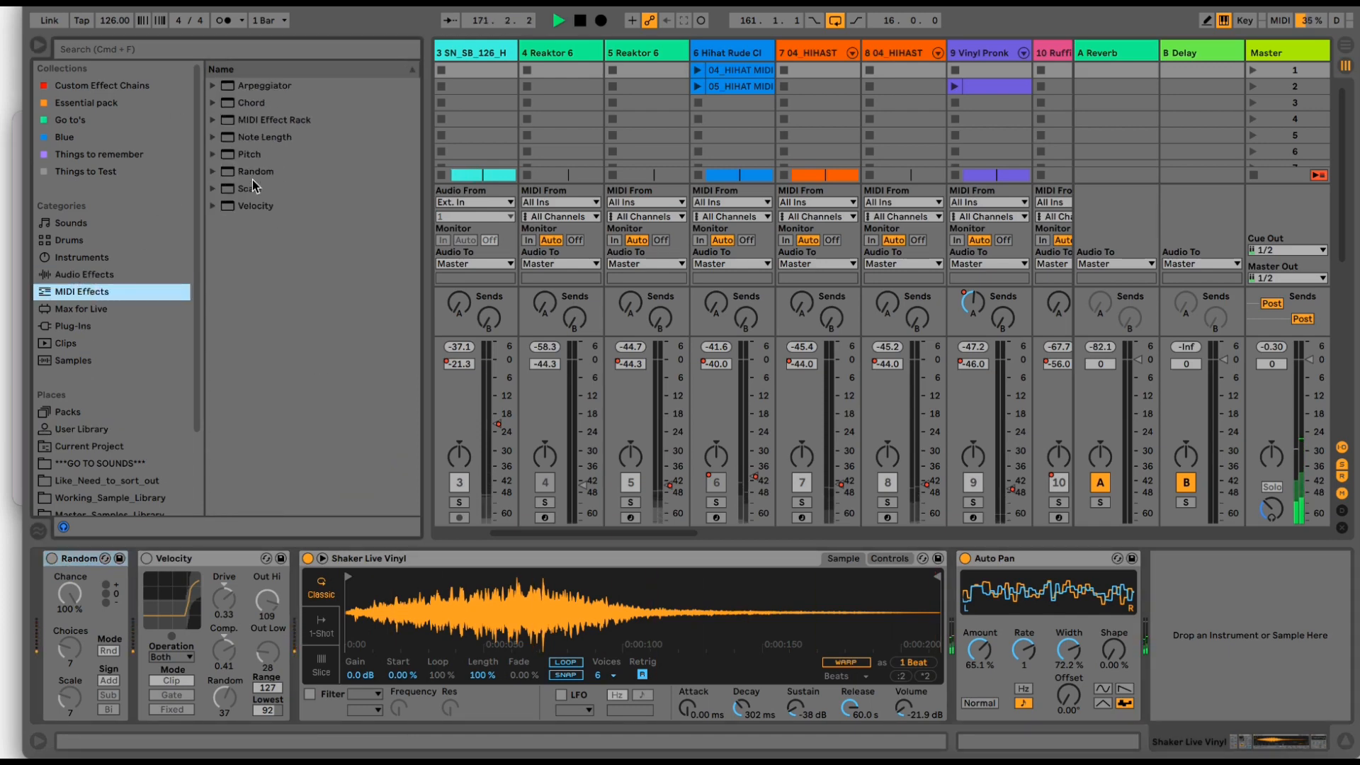
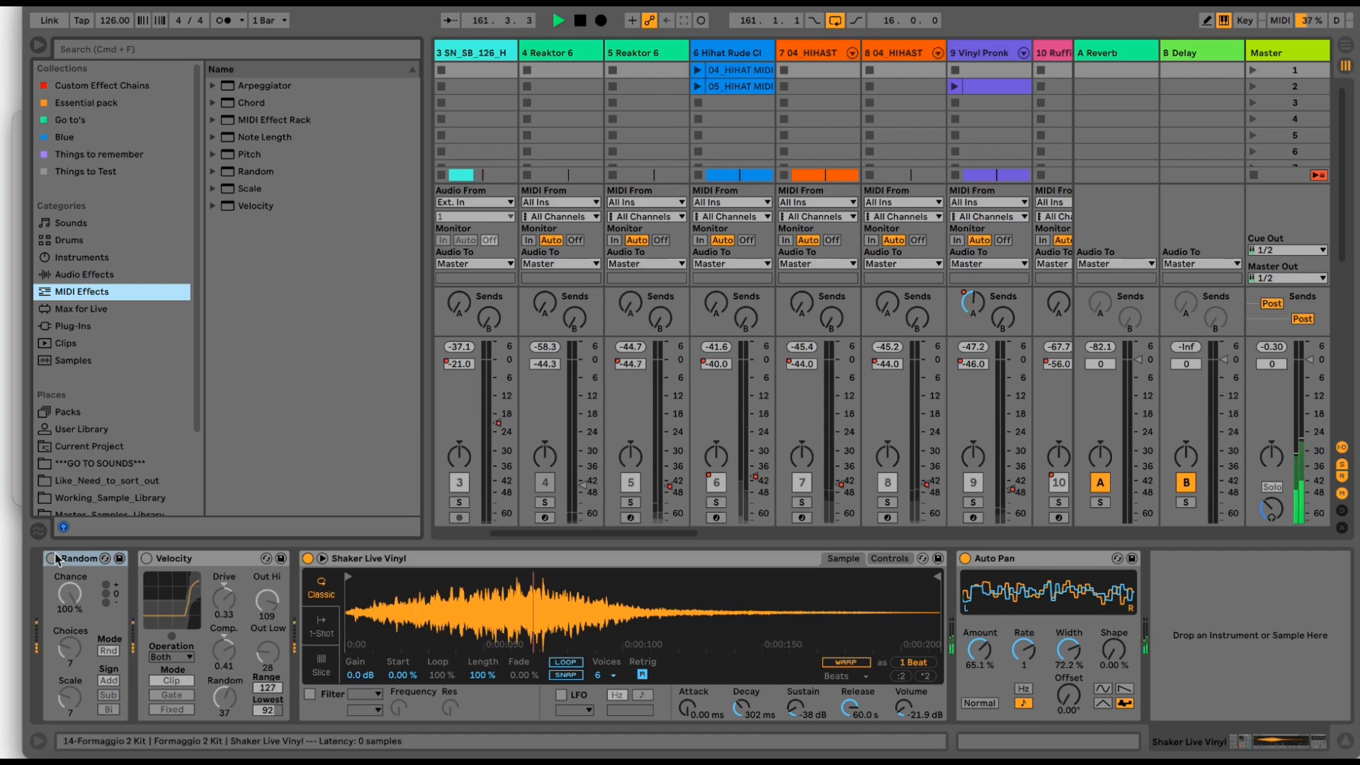
# - Reactivate Random with its scale set to 8, and Velocity with its random amount set to 38
pyautogui.click(52, 558)
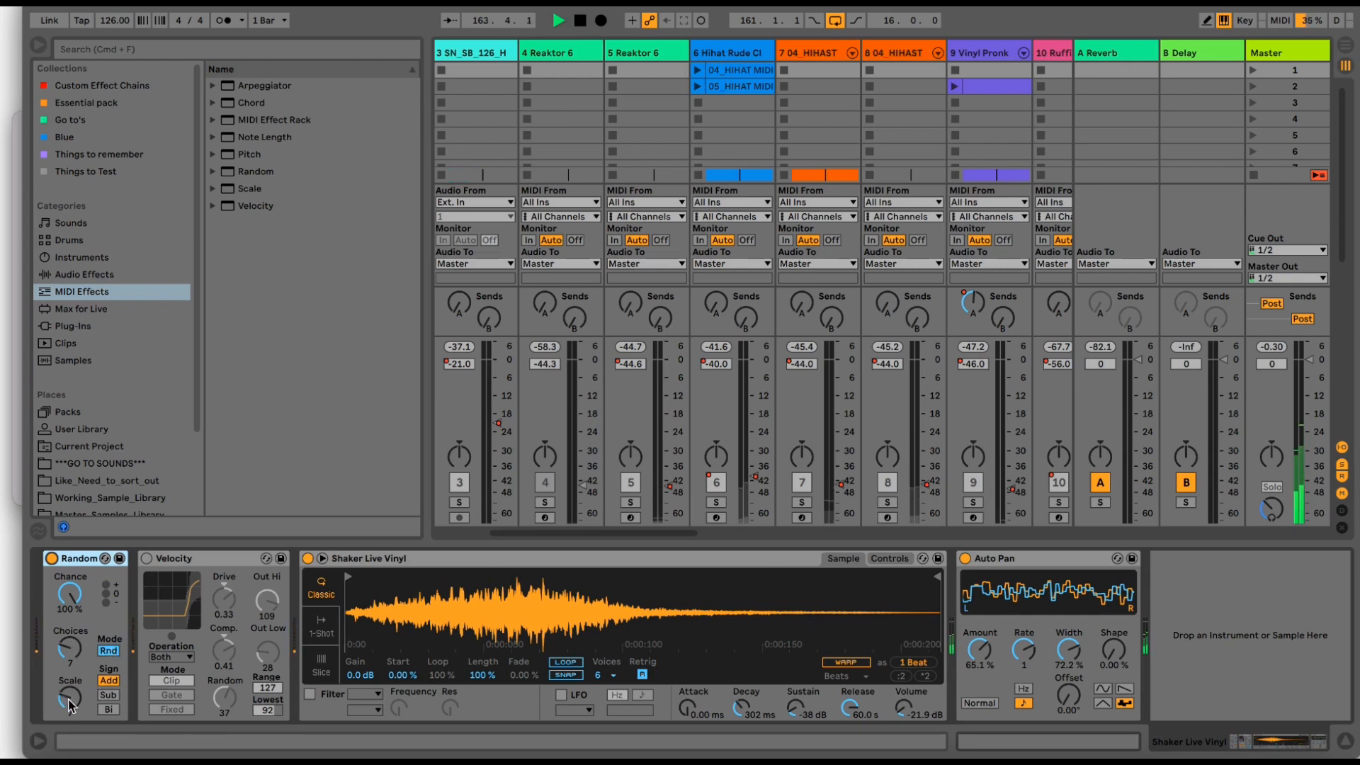
pyautogui.moveTo(70, 700); pyautogui.dragTo(70, 689)
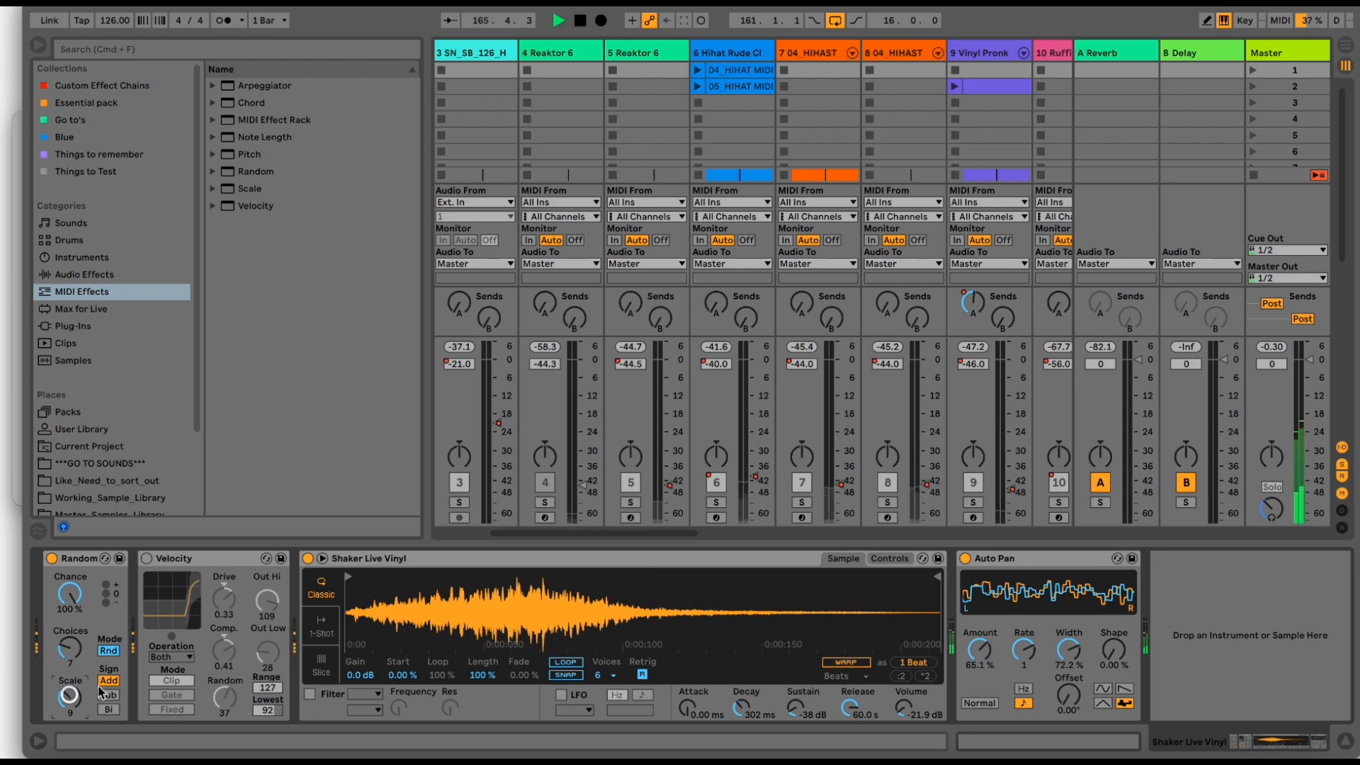
pyautogui.click(147, 559)
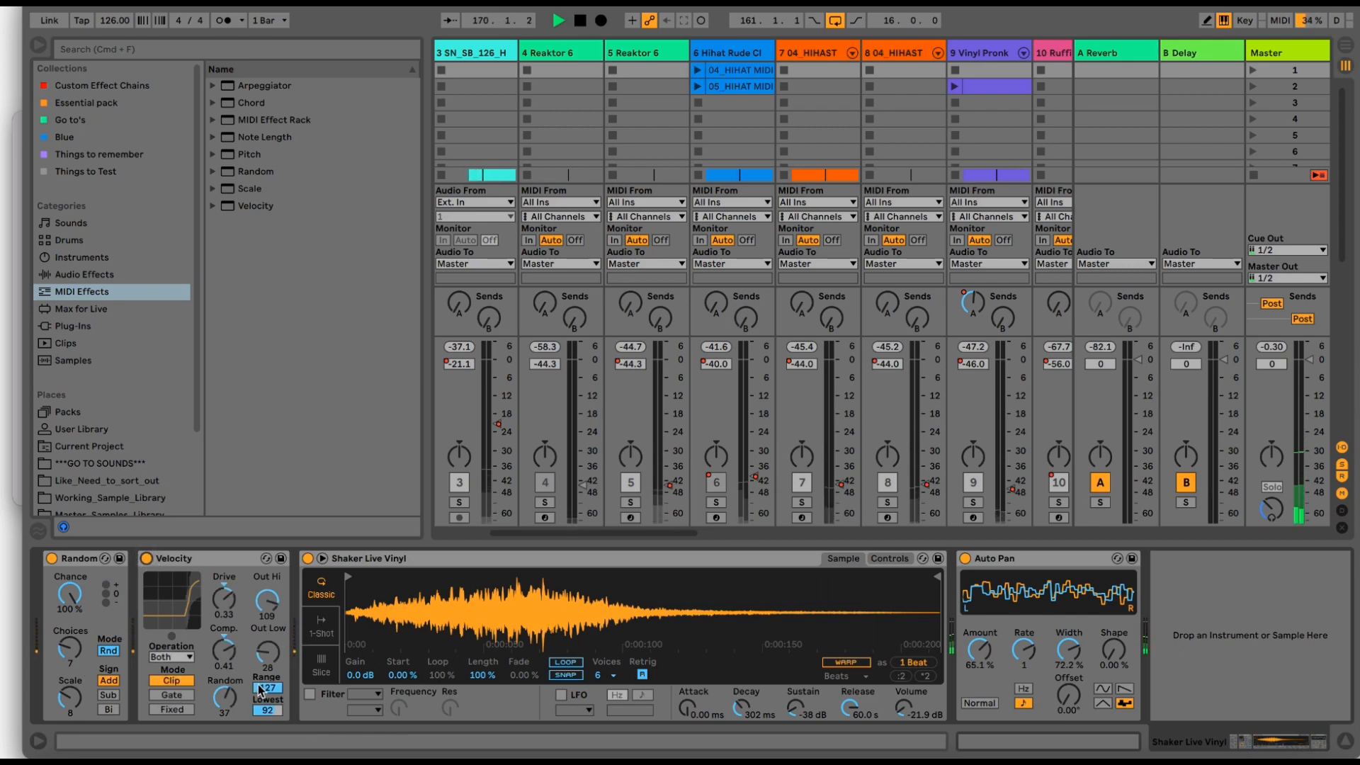
pyautogui.moveTo(219, 697); pyautogui.dragTo(220, 687)
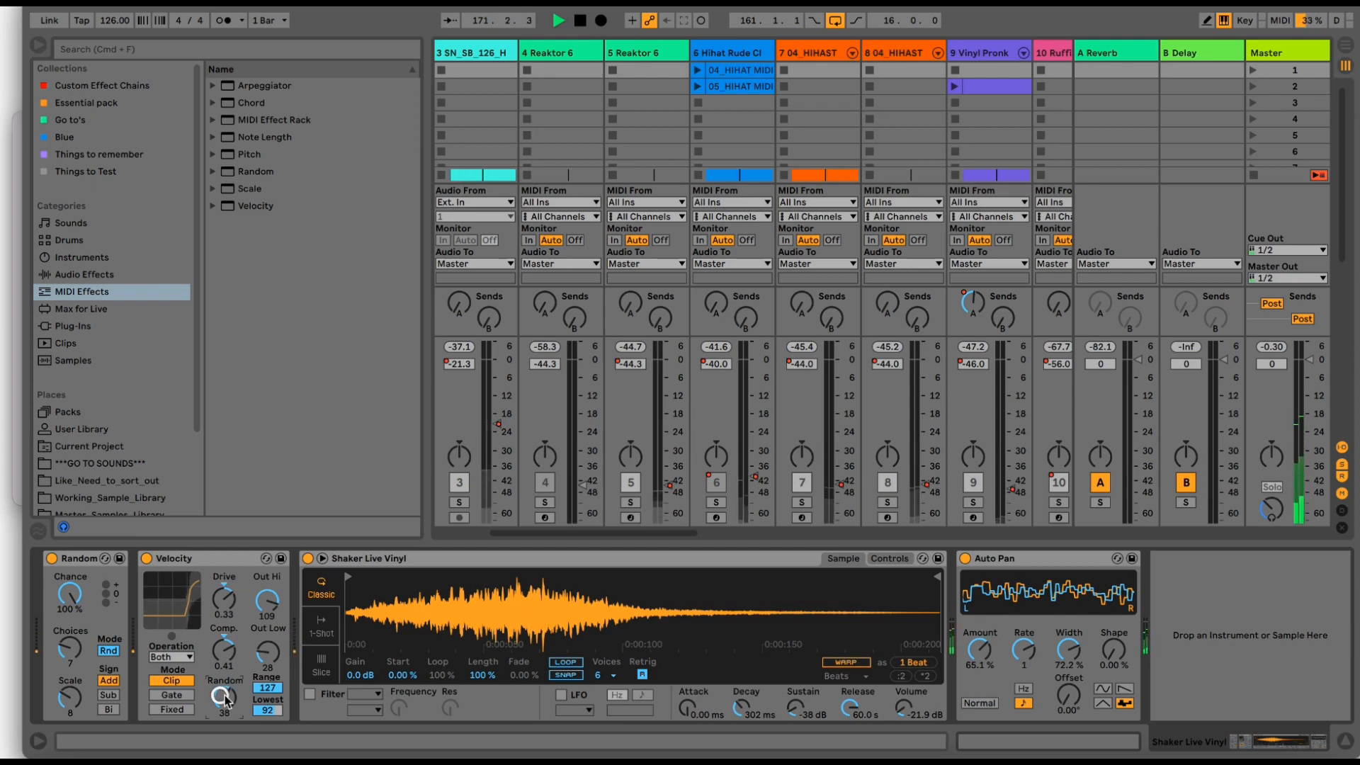
# - Compare the shaker with Velocity bypassed and active, and group the Random and Velocity devices into one MIDI Effect Rack
pyautogui.click(148, 559)
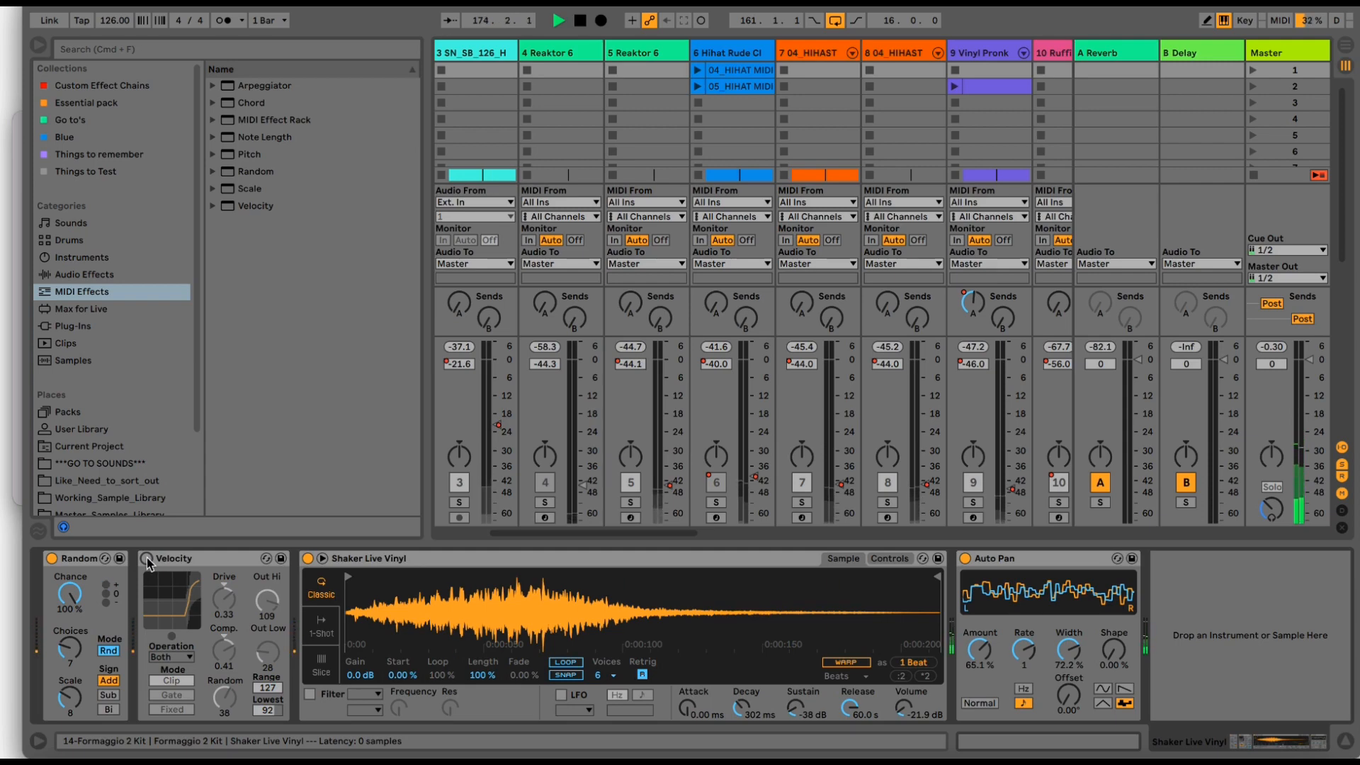
pyautogui.click(147, 558)
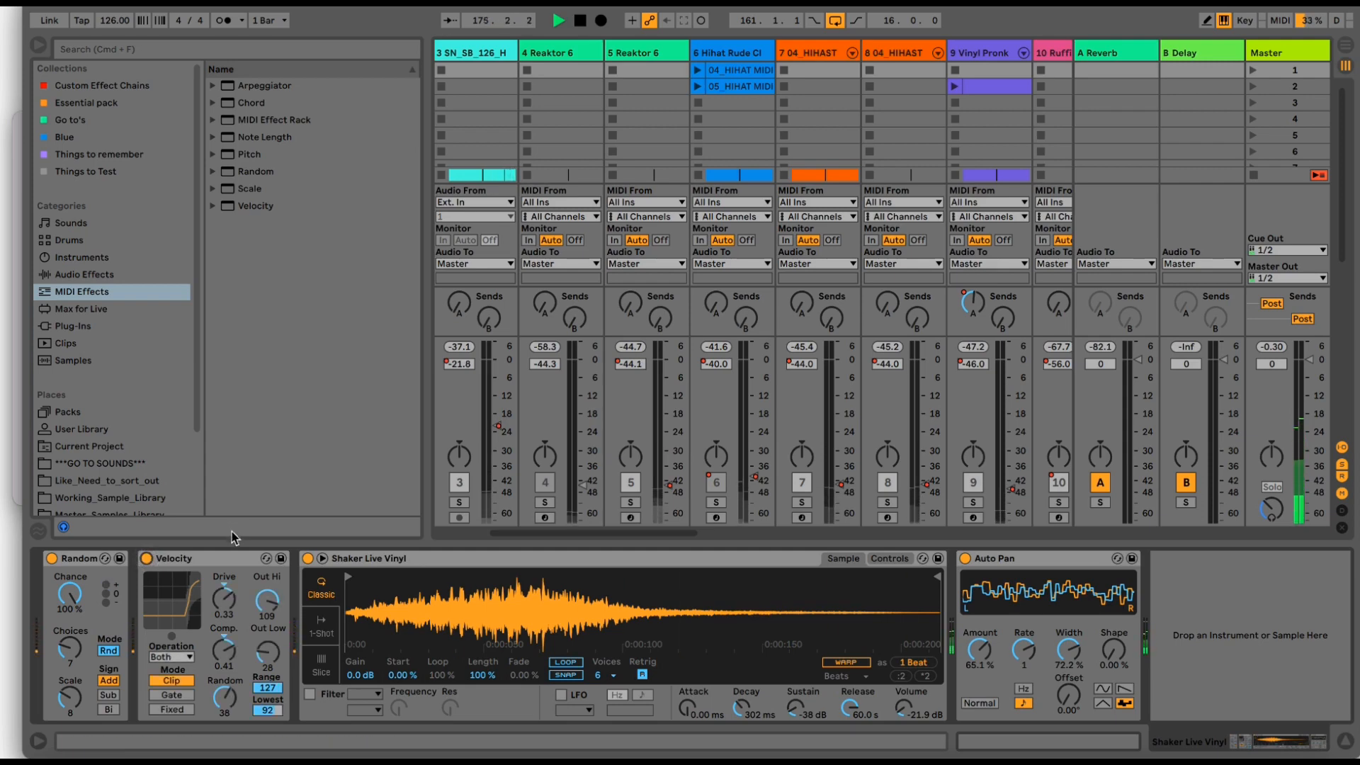
pyautogui.click(227, 557)
pyautogui.keyDown('shift'); pyautogui.click(90, 563); pyautogui.keyUp('shift')
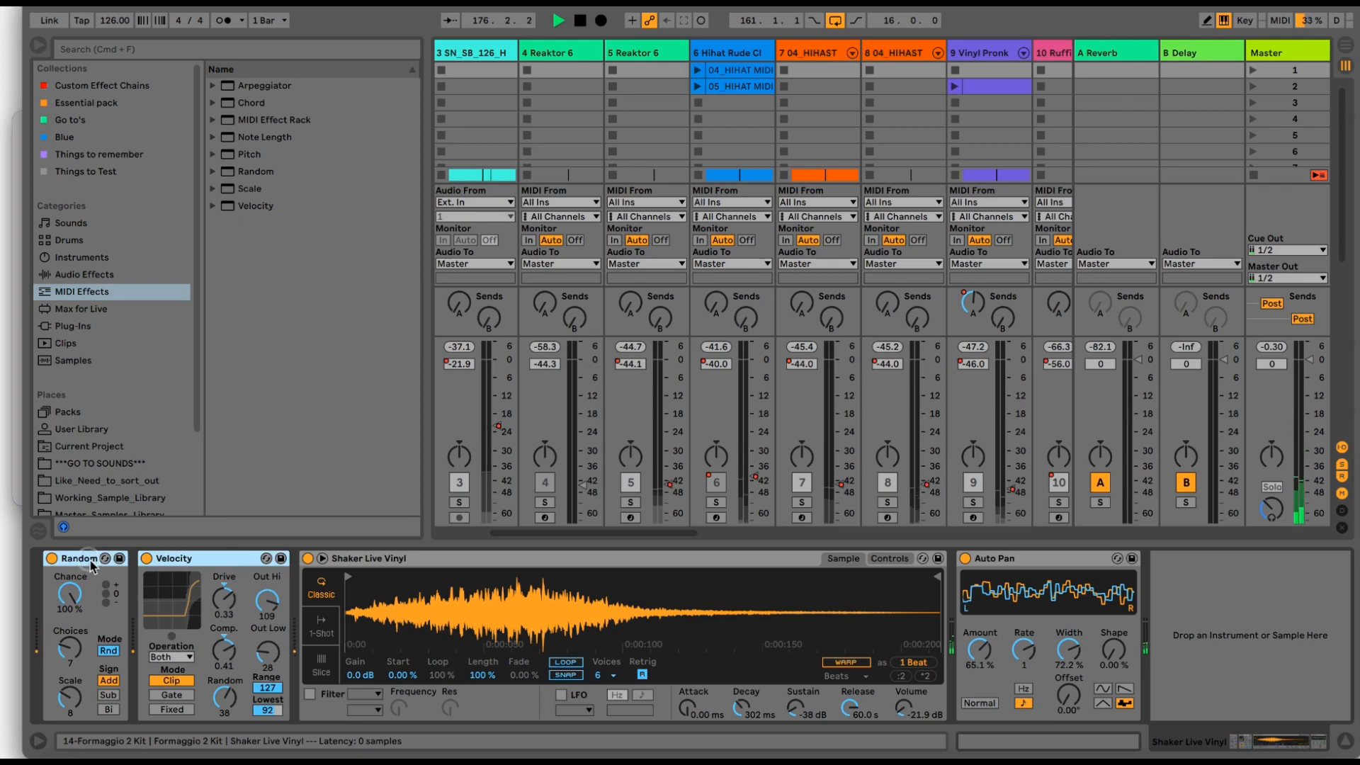
pyautogui.press('super+g')
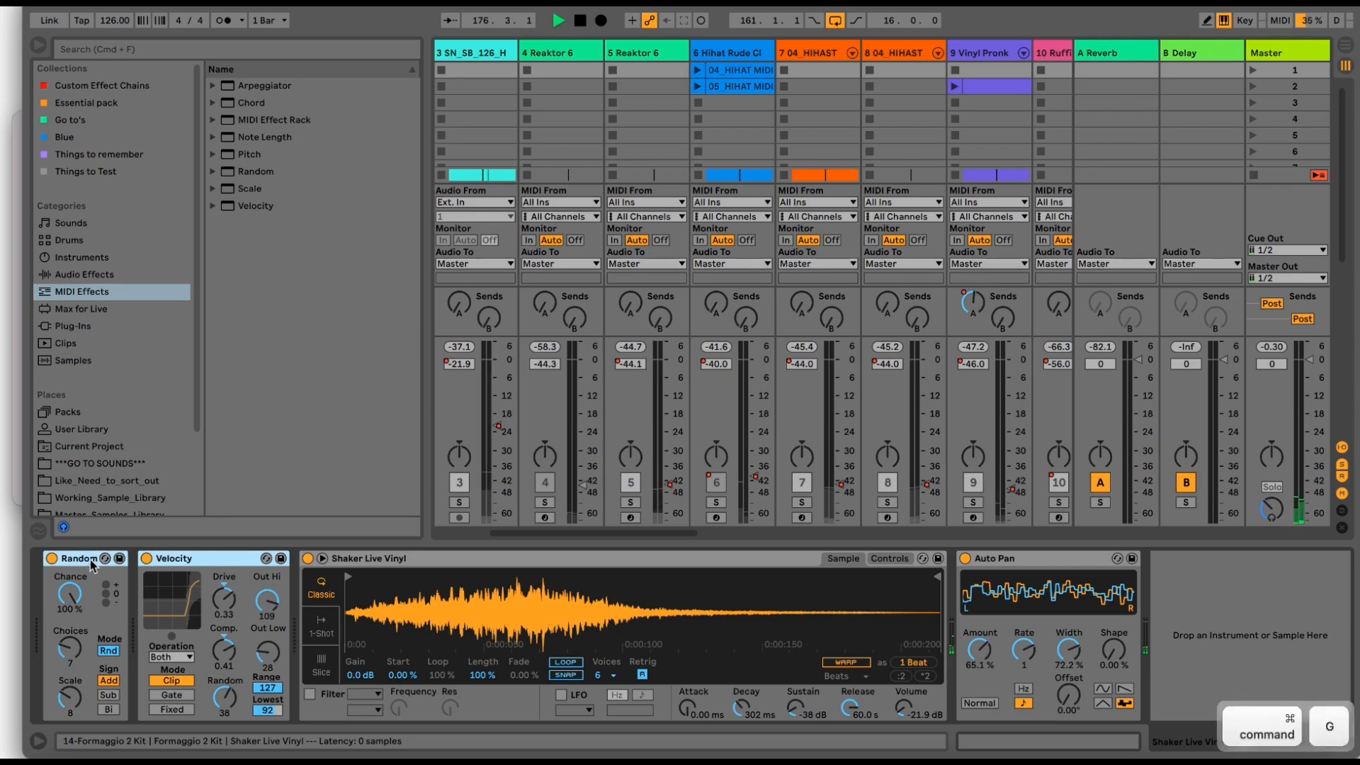
# - Compare the playing shaker with the Random and Velocity rack bypassed and active
pyautogui.click(53, 559)
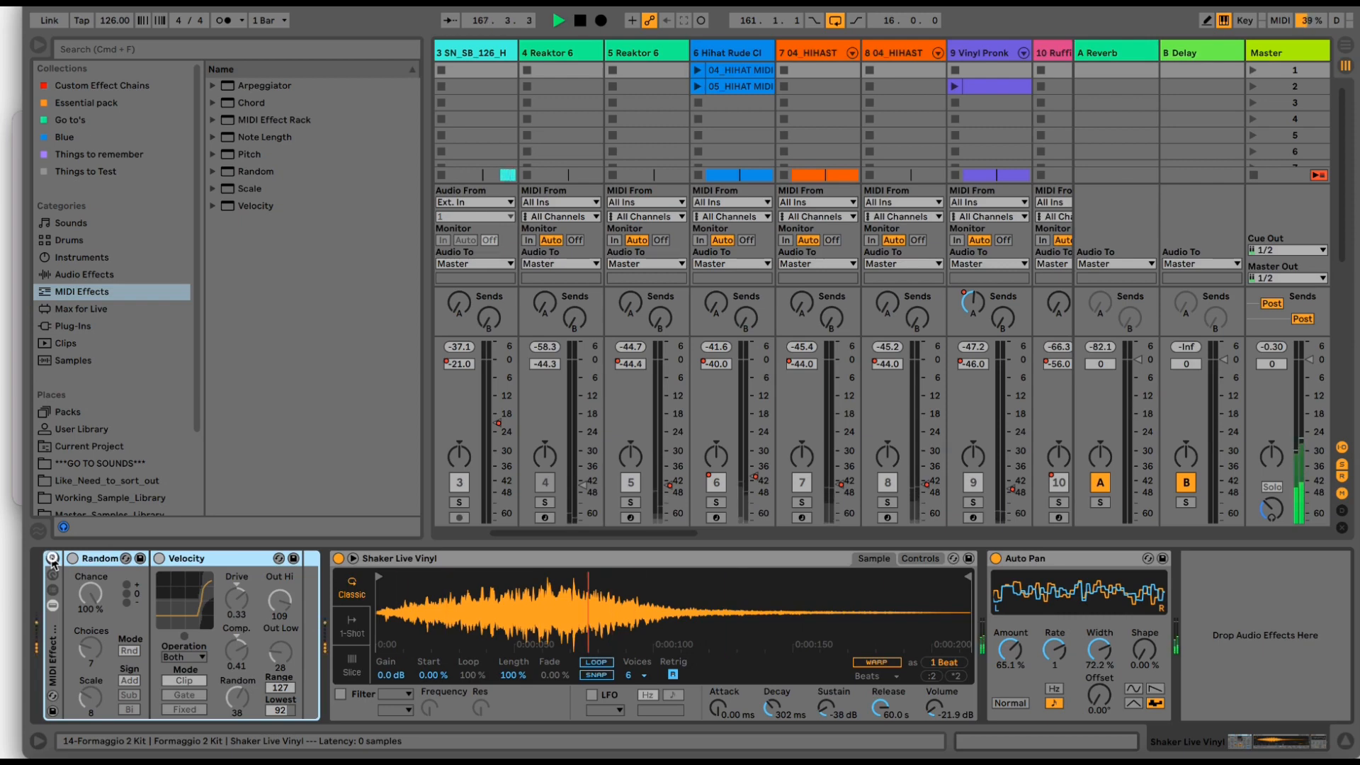
pyautogui.click(52, 559)
pyautogui.hscroll(2, 628, 527)
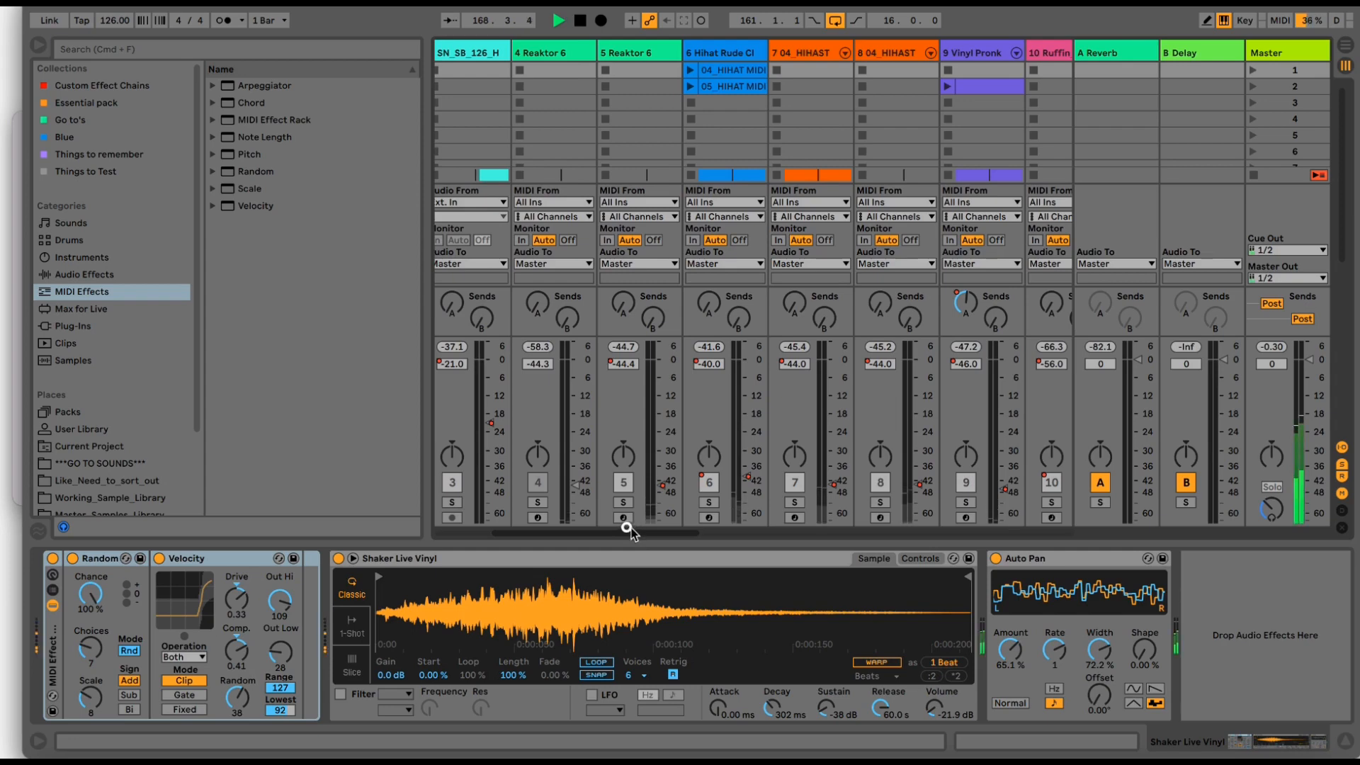
pyautogui.hscroll(-5, 628, 528)
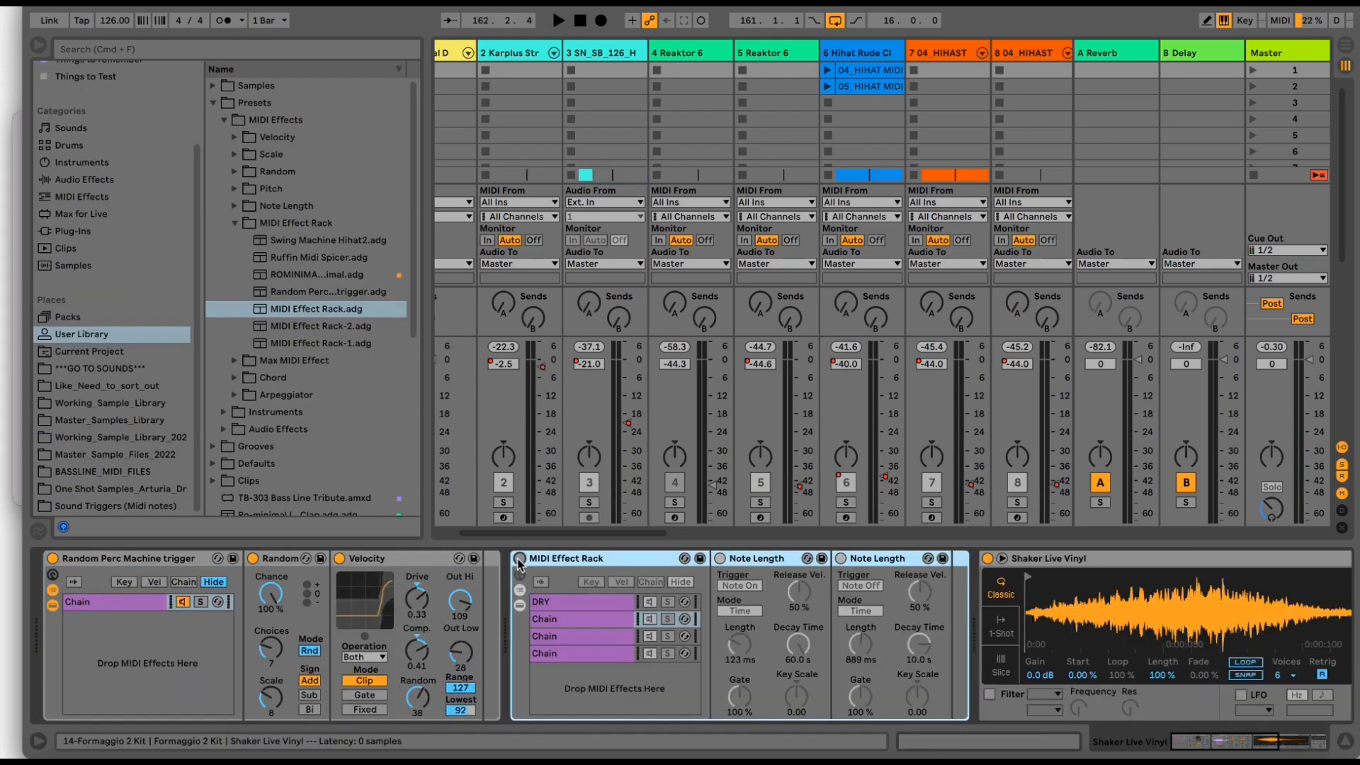
# - Activate the Note Length MIDI Effect Rack, select the chain below DRY, and compare the playing shaker with the rack off and on
pyautogui.click(519, 560)
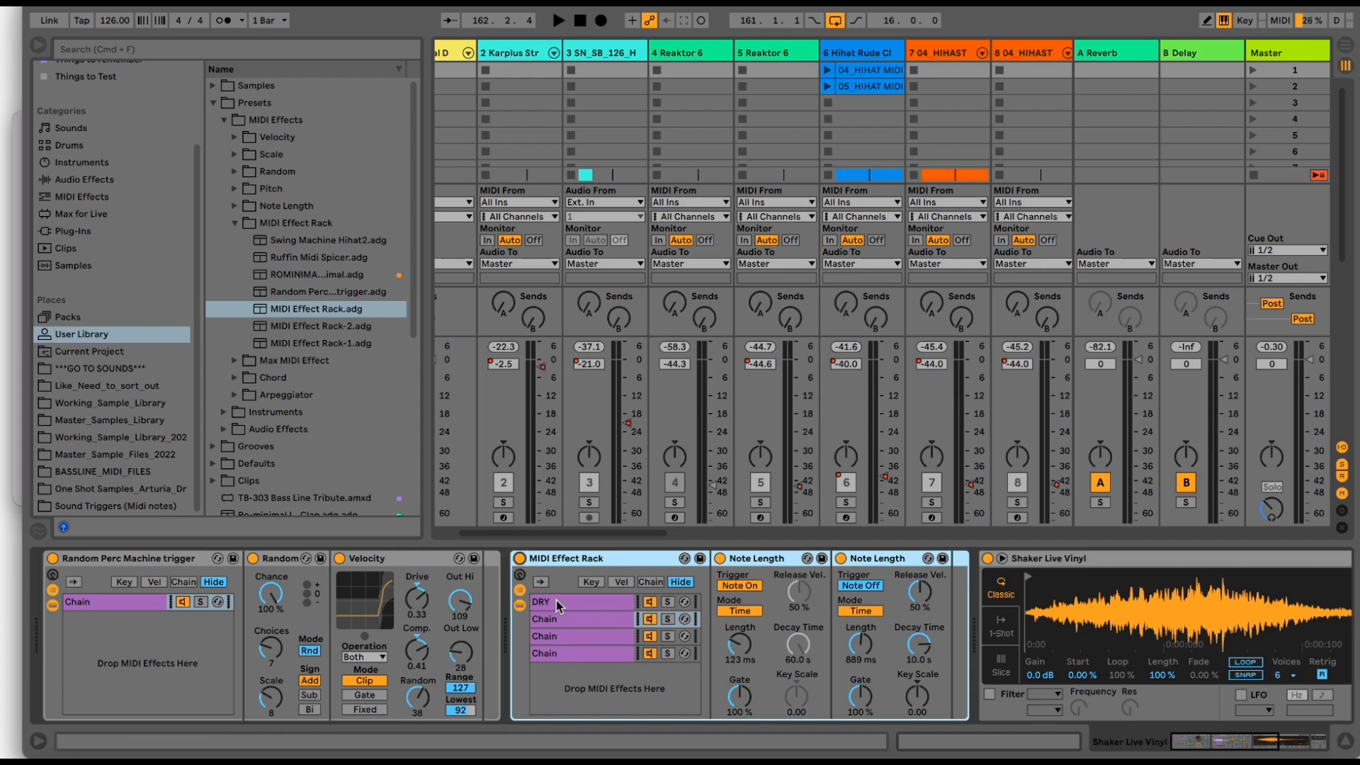
pyautogui.click(559, 619)
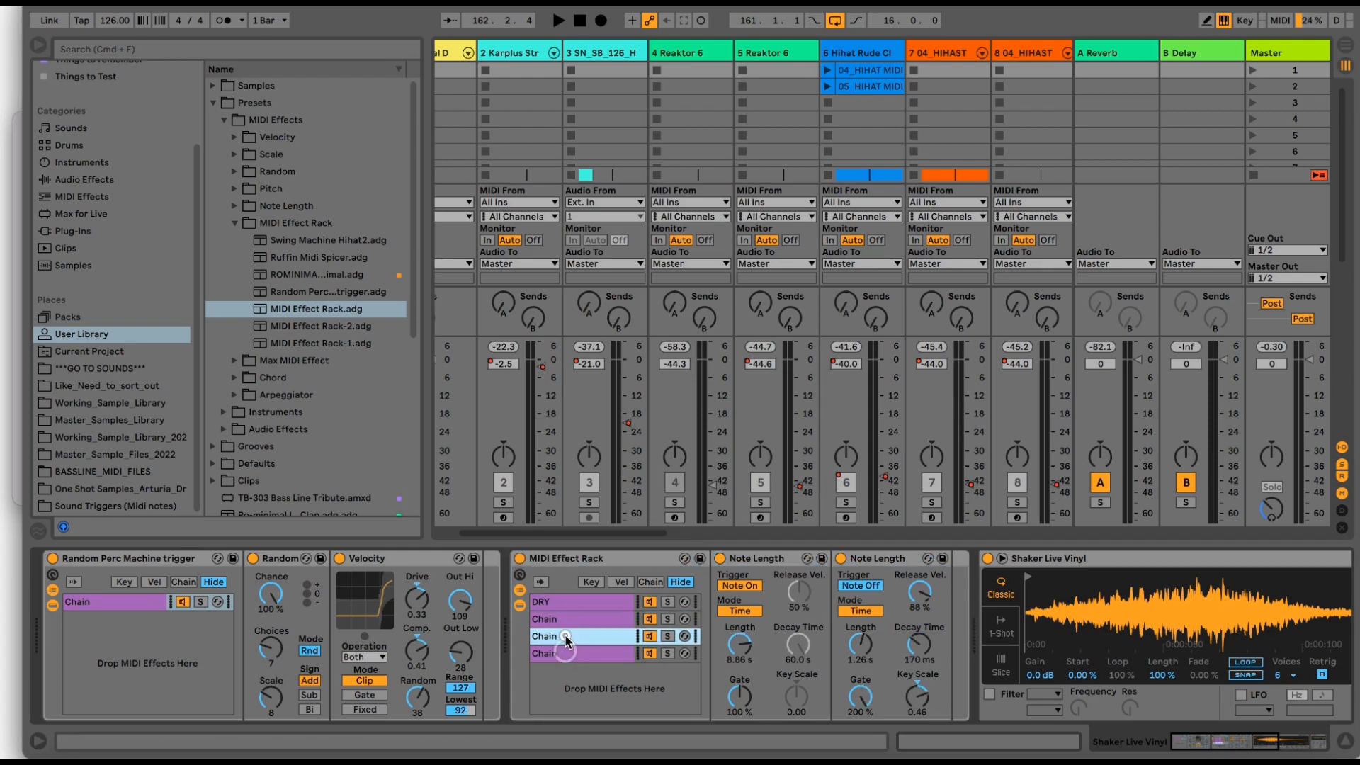
pyautogui.press('space')
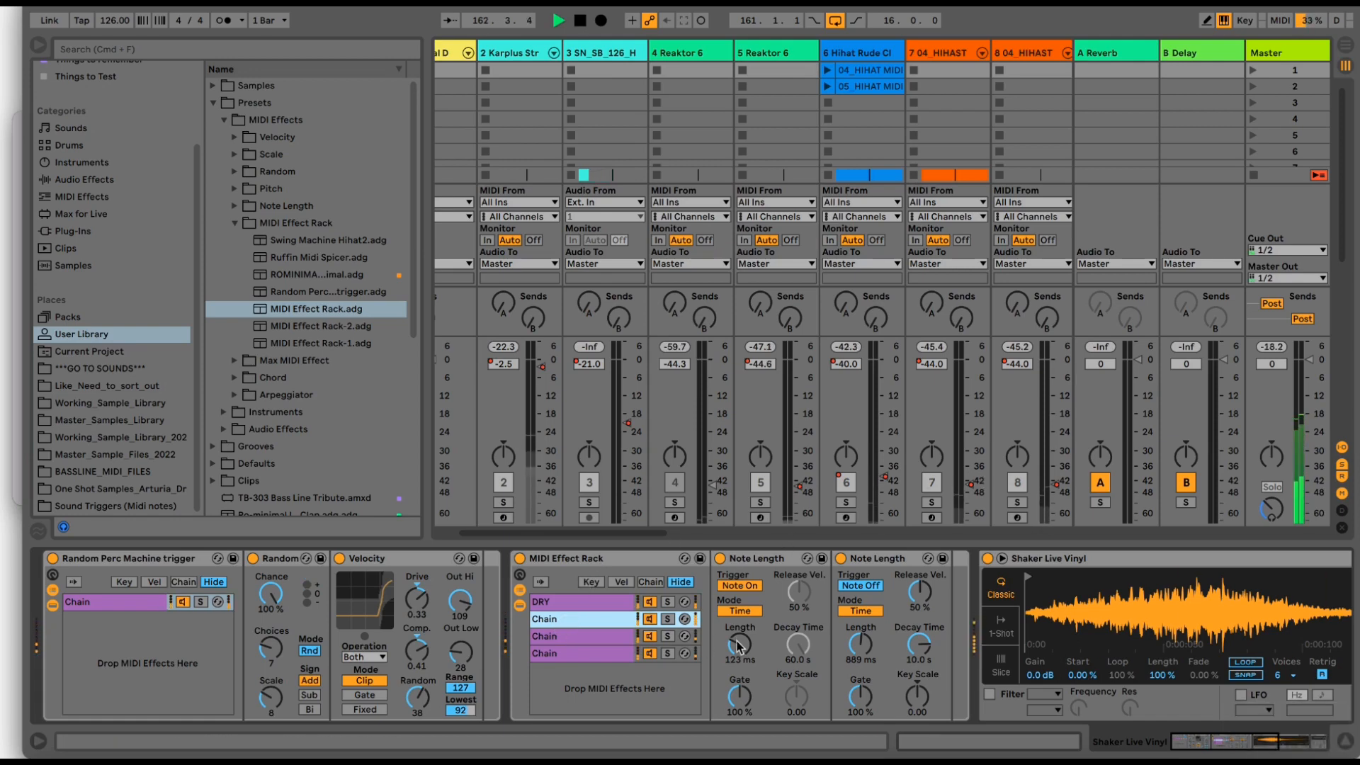
pyautogui.click(521, 558)
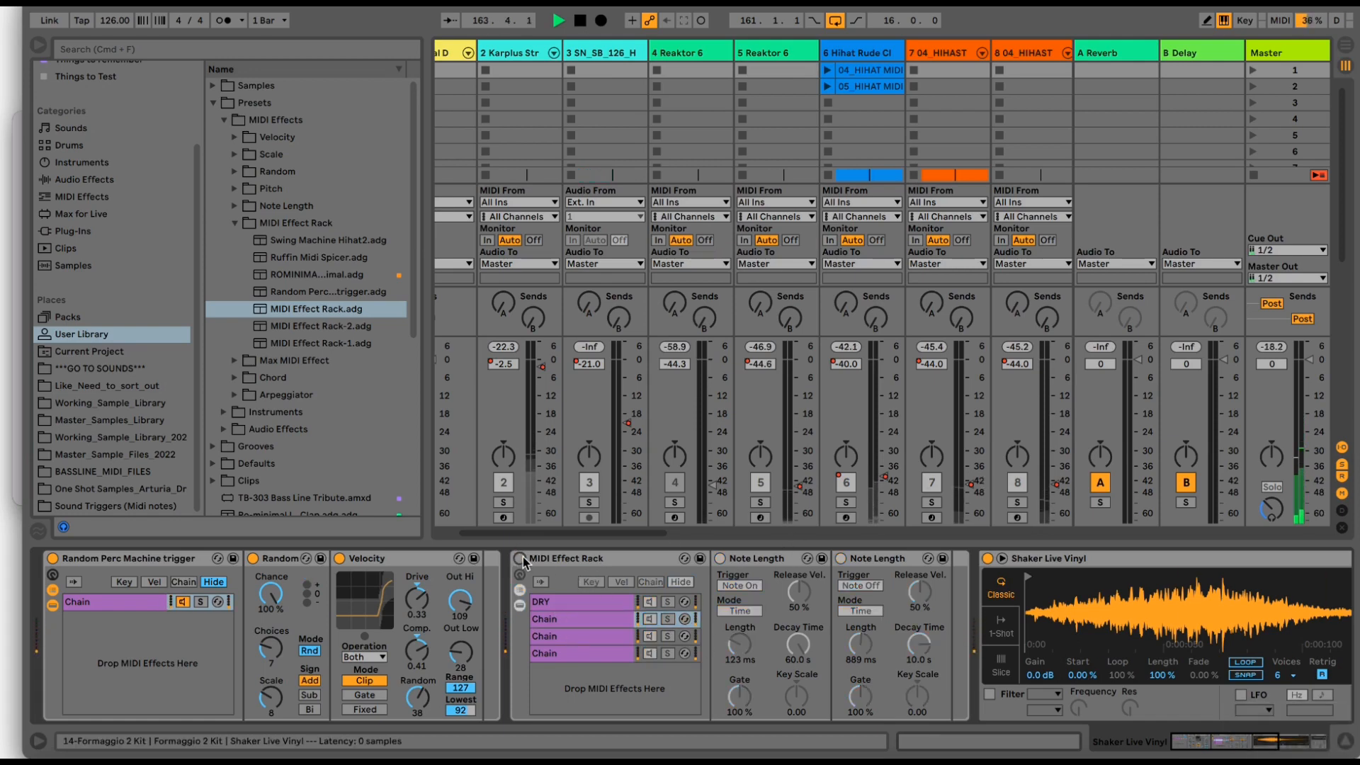
pyautogui.click(522, 559)
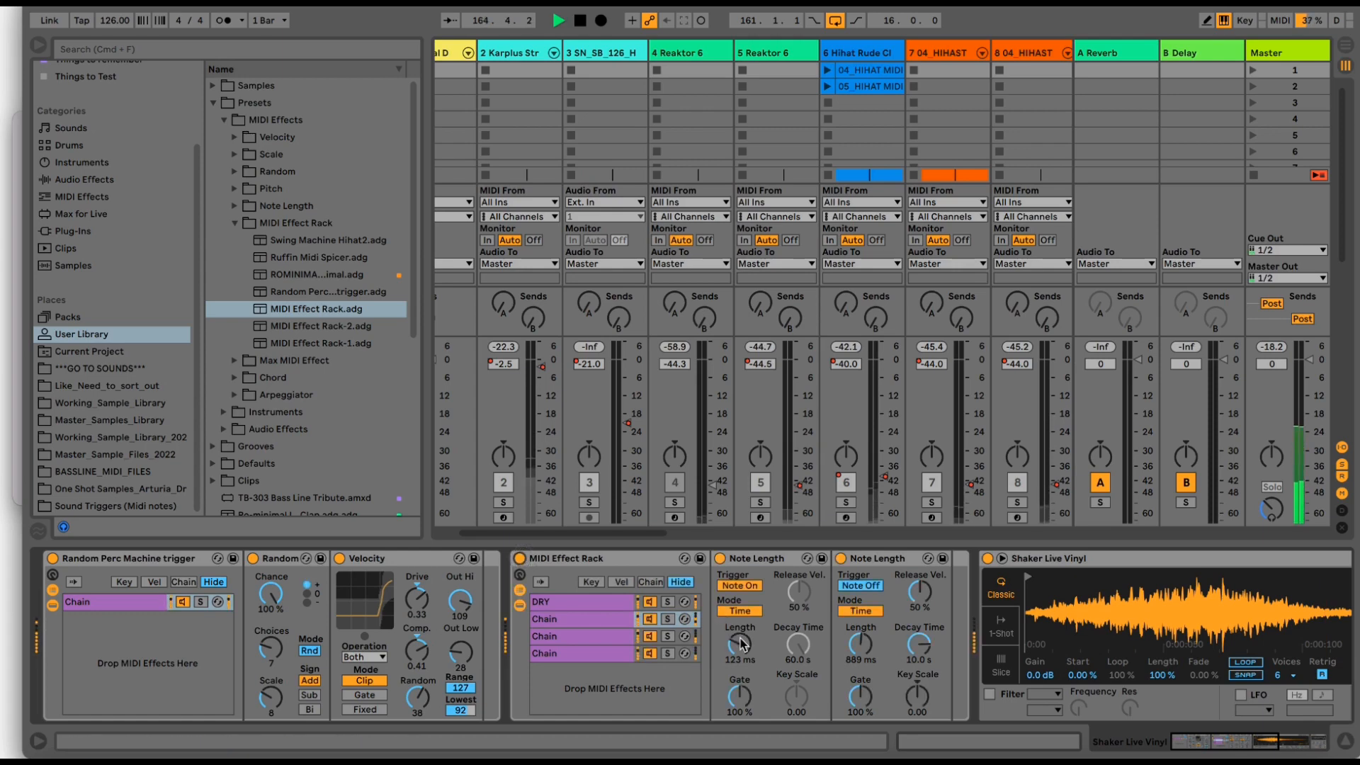
# - Adjust the Length of the first Note Length device in the chain below DRY, ending at 195 ms
pyautogui.moveTo(738, 646); pyautogui.dragTo(738, 643)
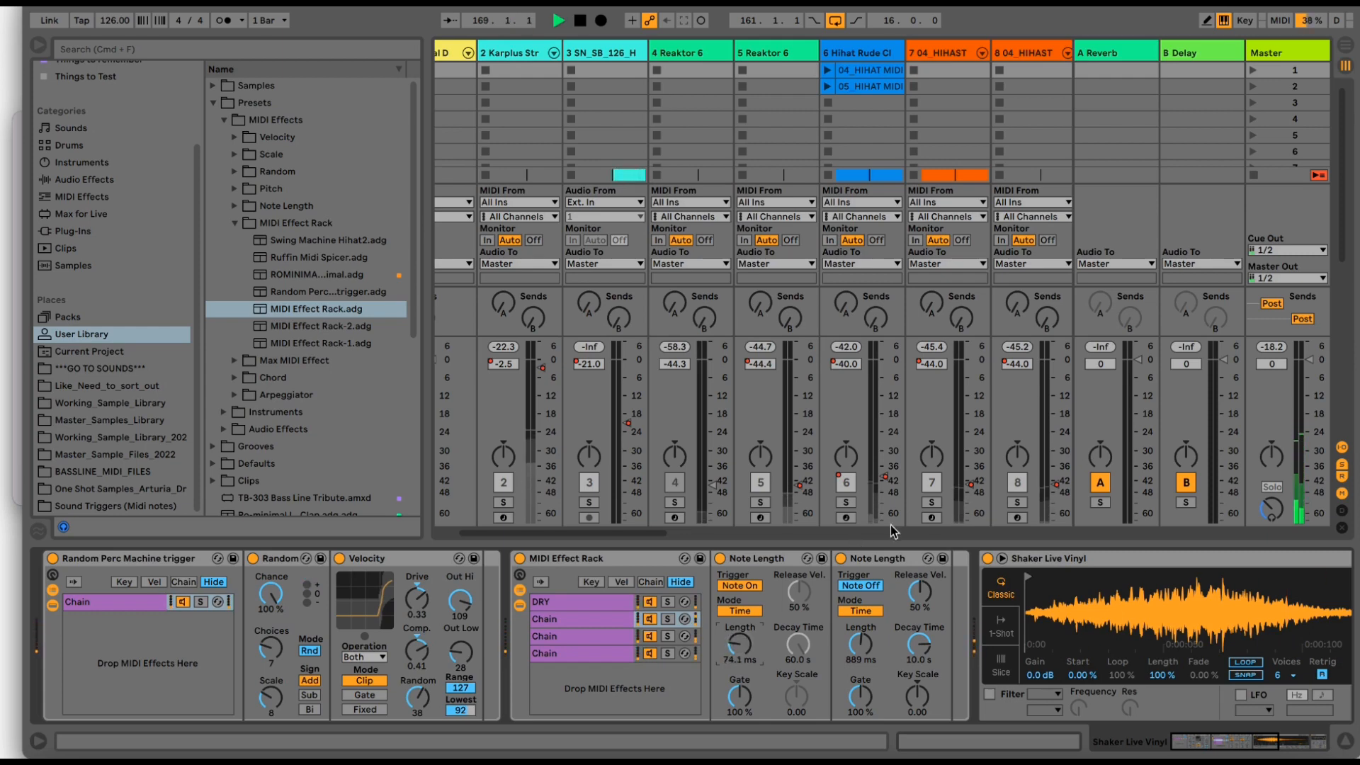
pyautogui.moveTo(646, 533); pyautogui.dragTo(921, 527)
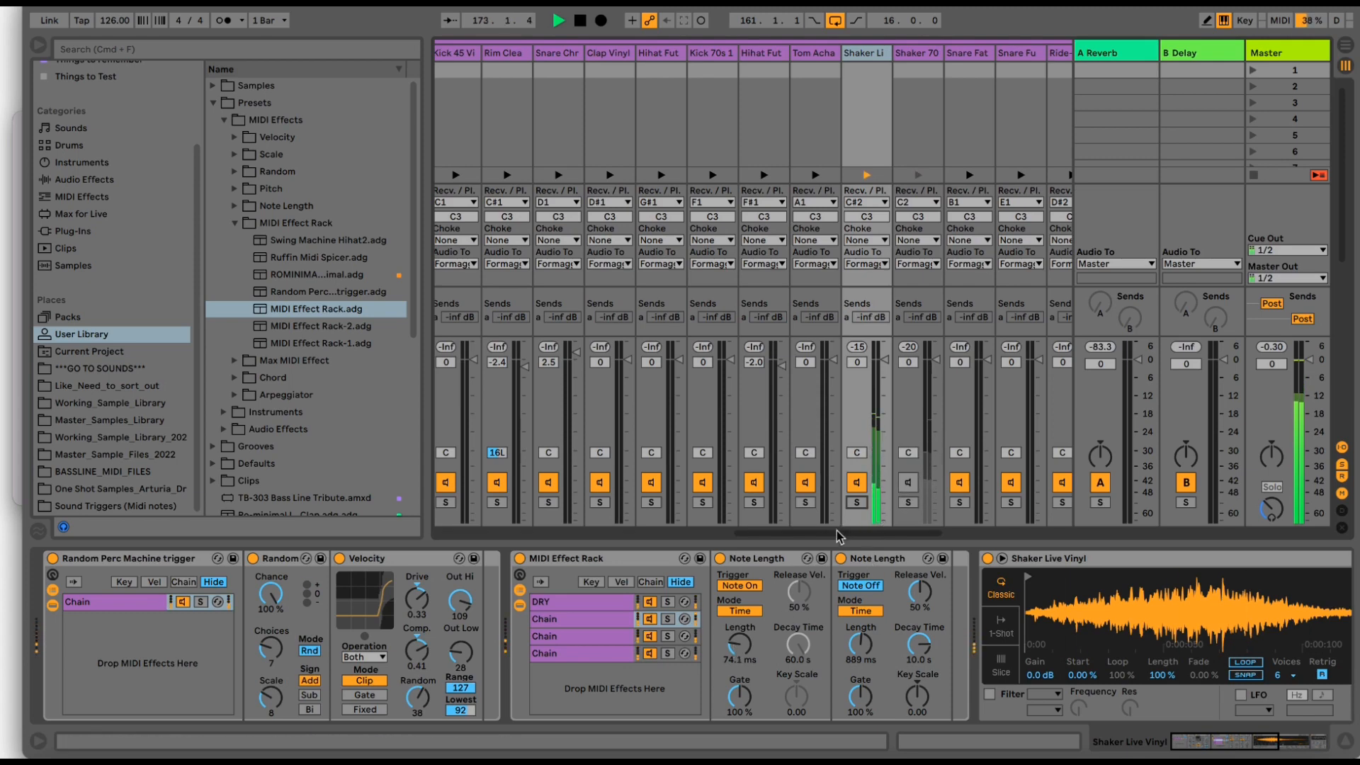
pyautogui.click(744, 644)
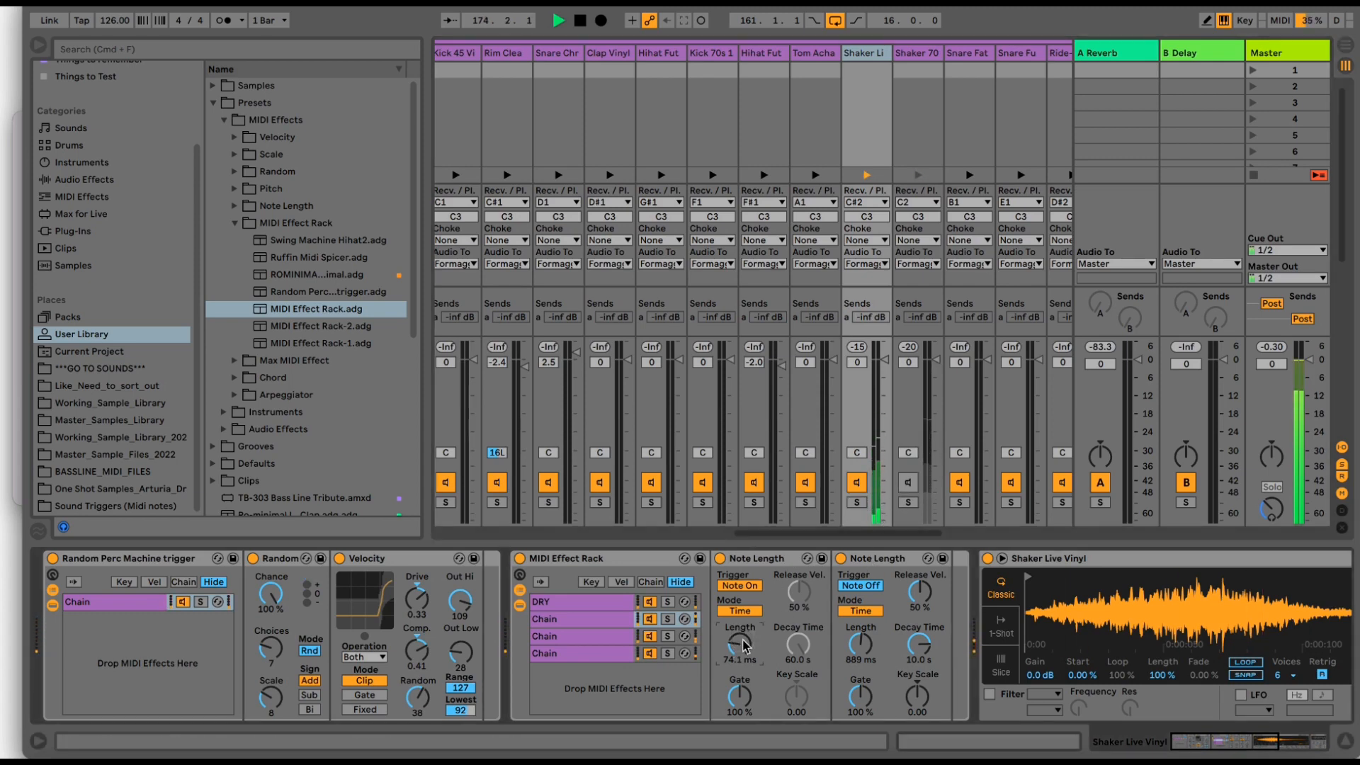
pyautogui.hotkey('shift', 'Right')
pyautogui.hotkey('shift', 'Right')
pyautogui.hotkey('shift', 'Right')
pyautogui.hotkey('shift', 'Right')
pyautogui.hotkey('shift', 'Right')
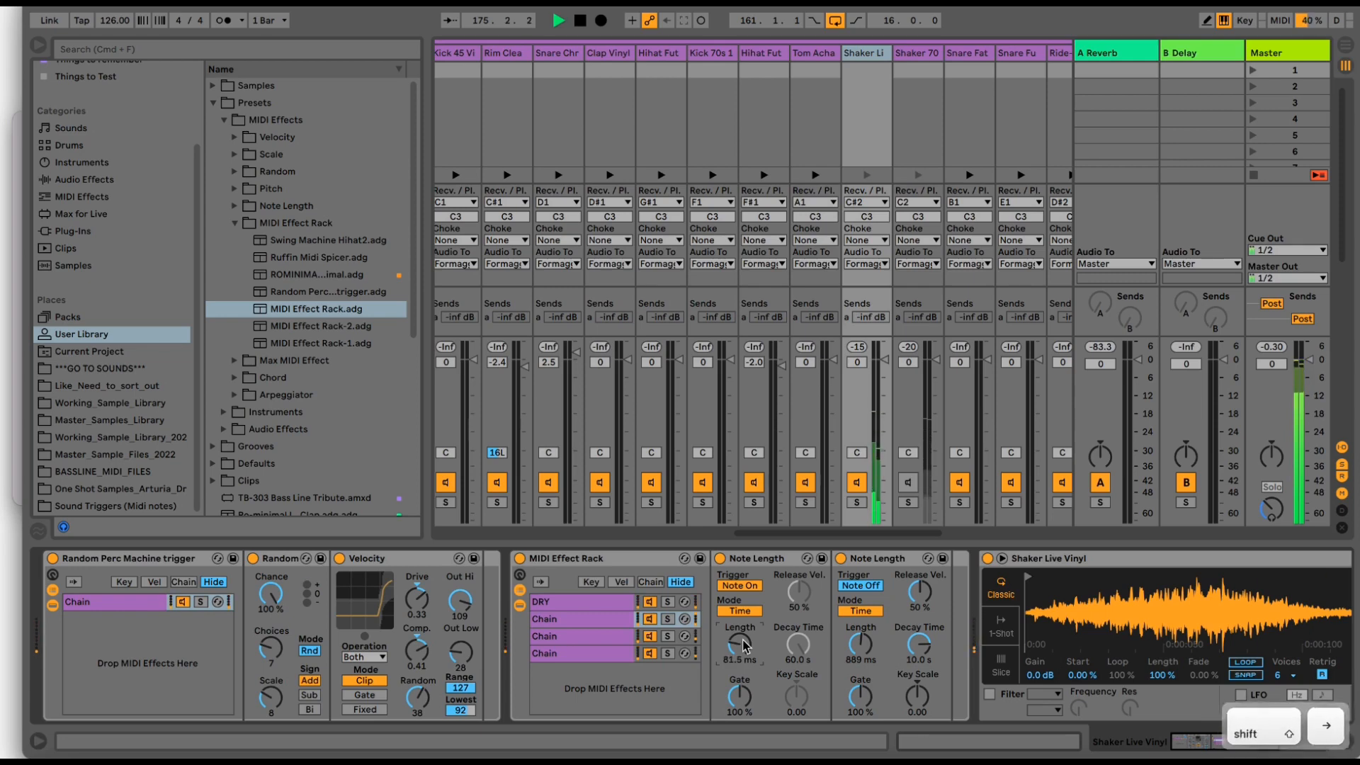
pyautogui.hotkey('shift', 'Right')
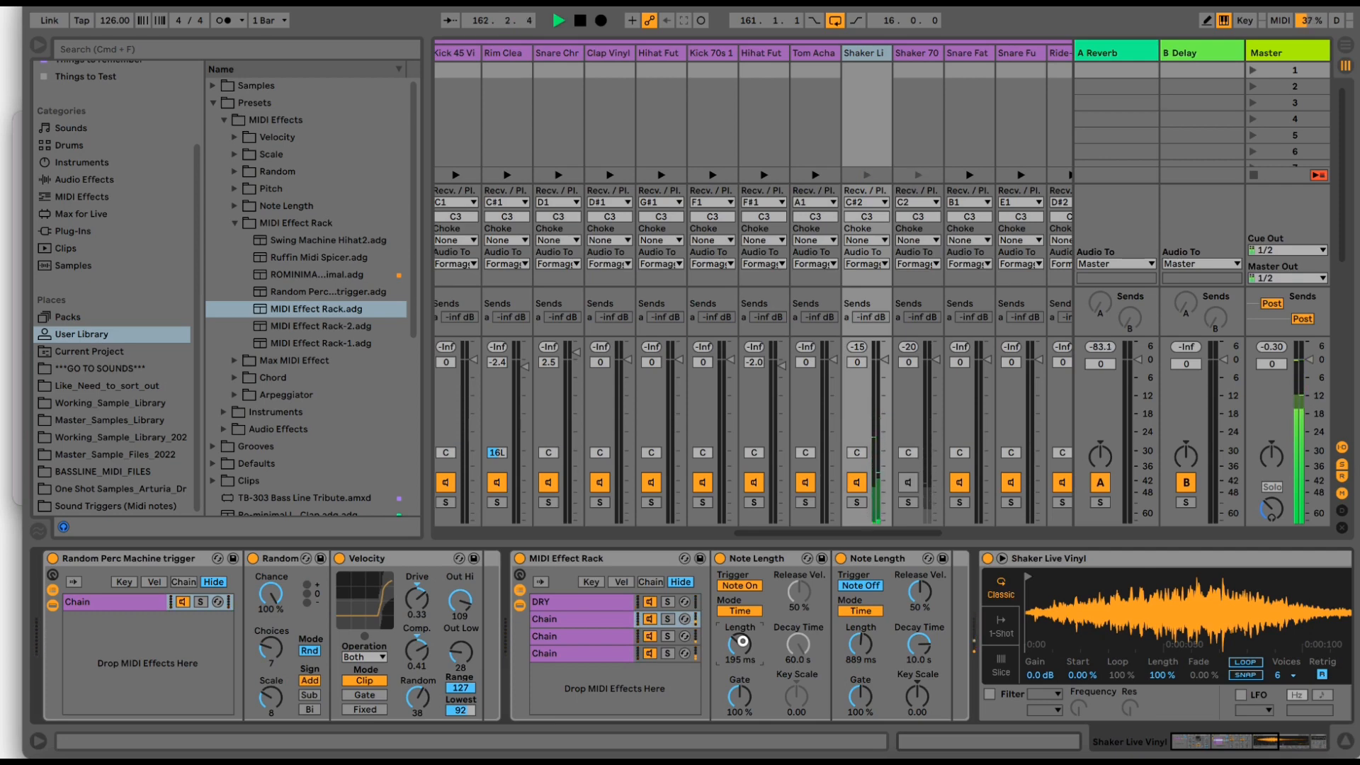
# - Switch both Note Length devices to Sync on the two chains below DRY, using 1/16 and 1/4 lengths on the first of them
pyautogui.click(739, 609)
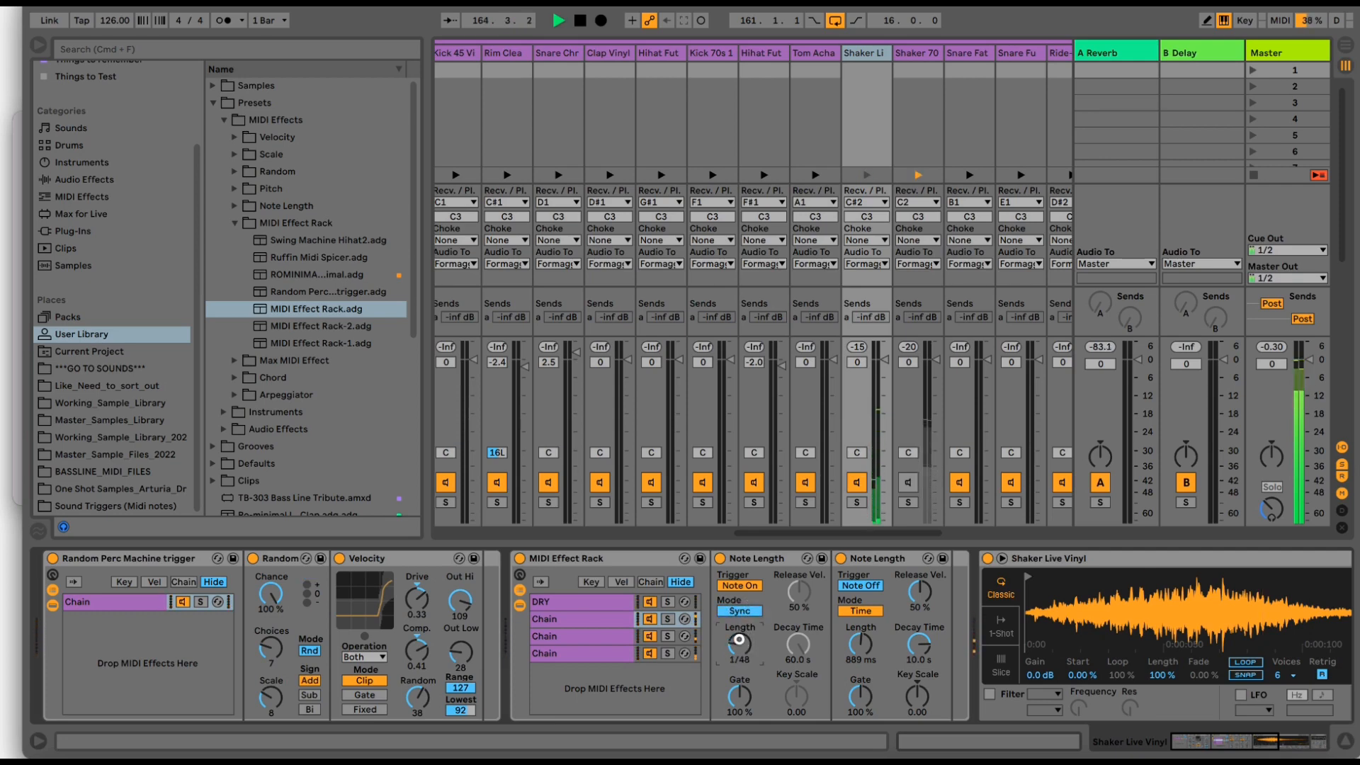
pyautogui.click(861, 610)
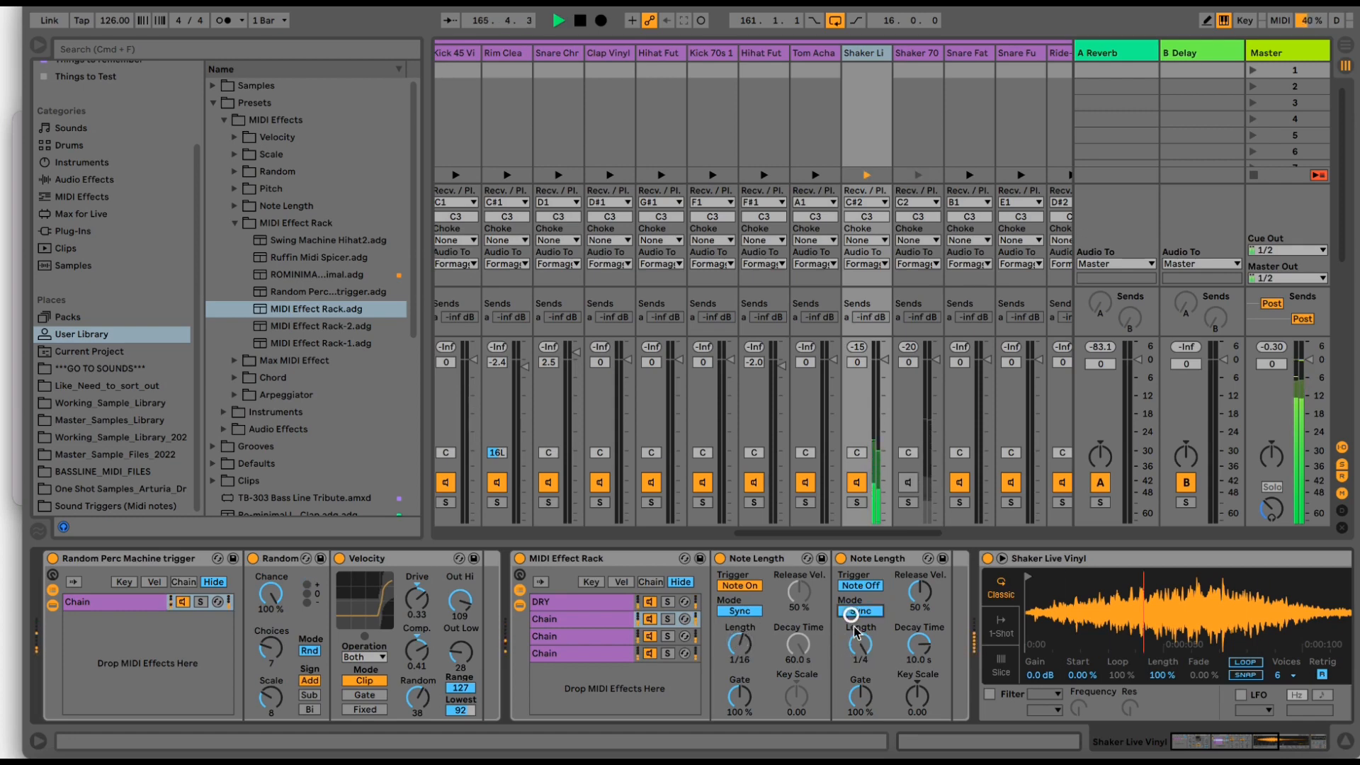
pyautogui.click(625, 637)
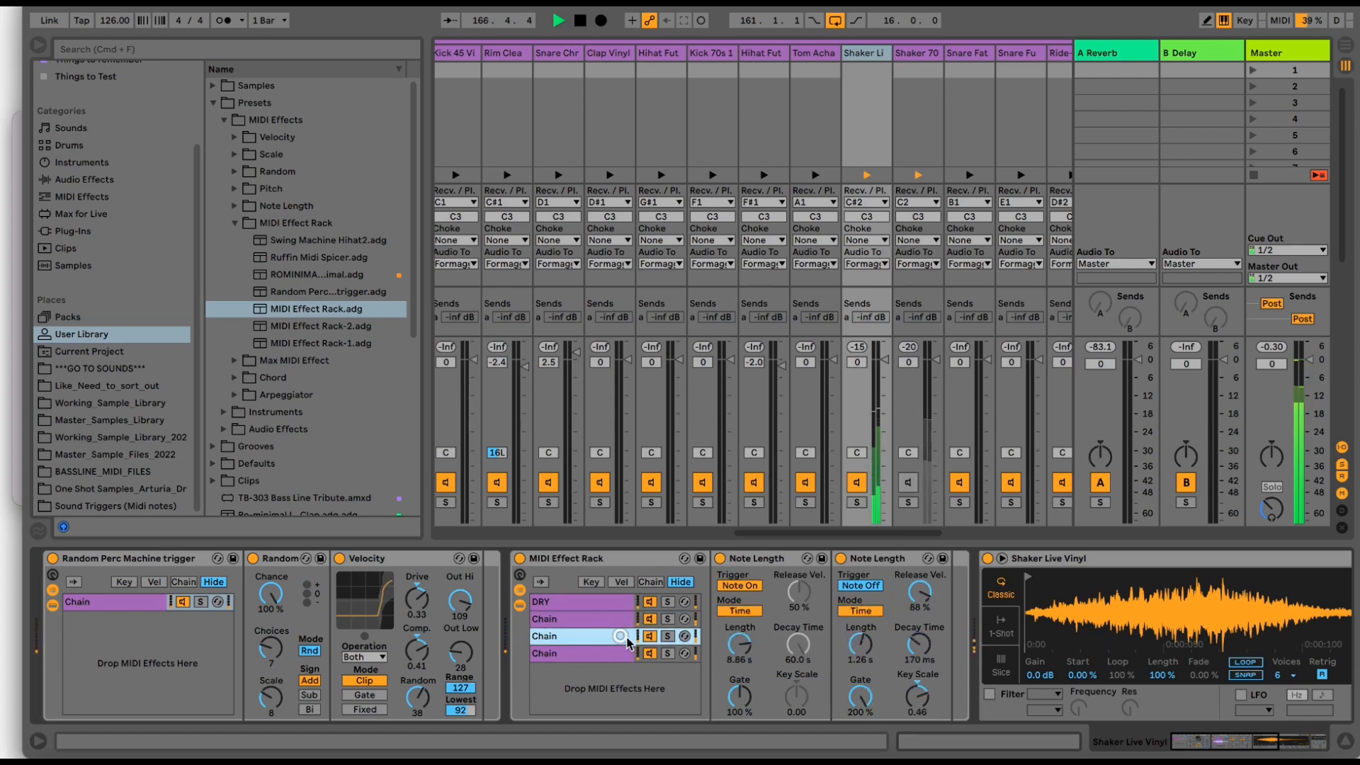
pyautogui.click(740, 610)
pyautogui.click(861, 611)
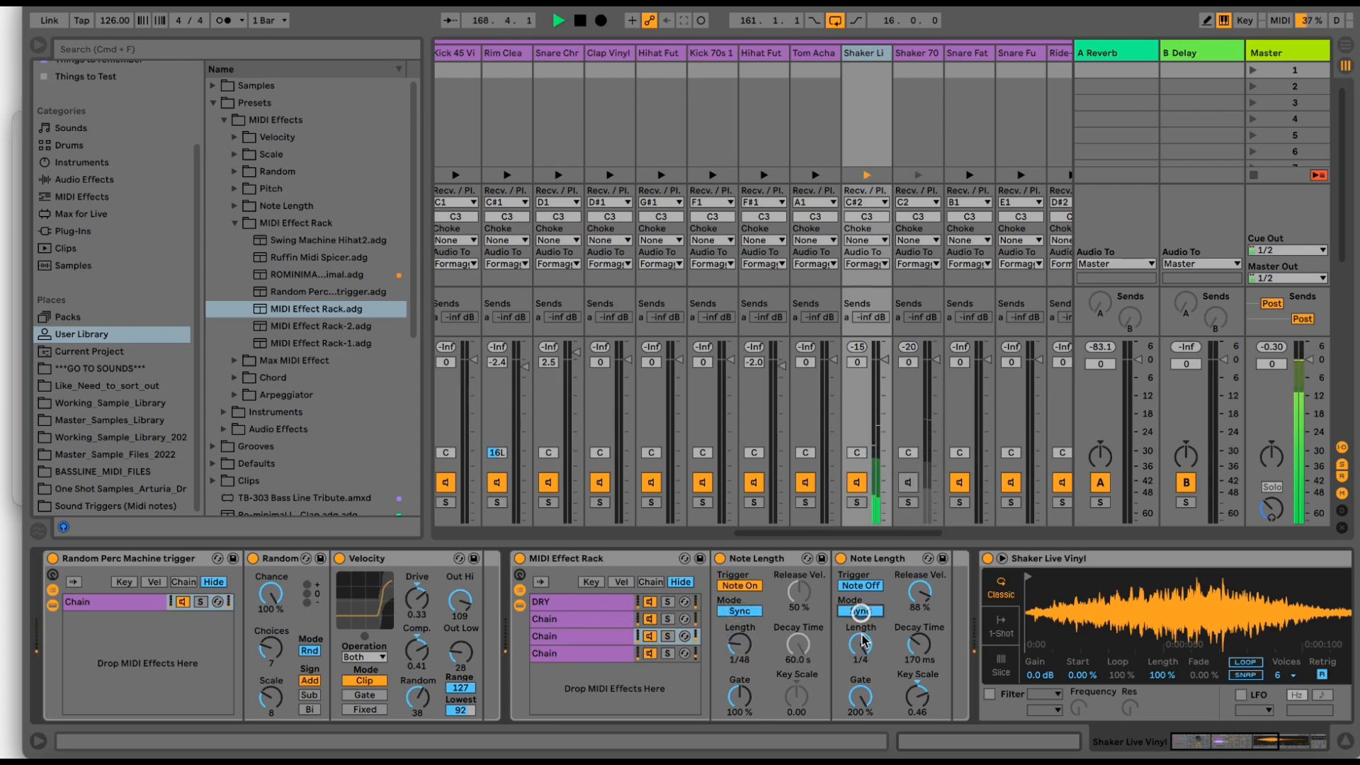
# - Try Sync mode on the first Note Length device of the last chain, and return it to Time
pyautogui.click(620, 653)
pyautogui.click(747, 613)
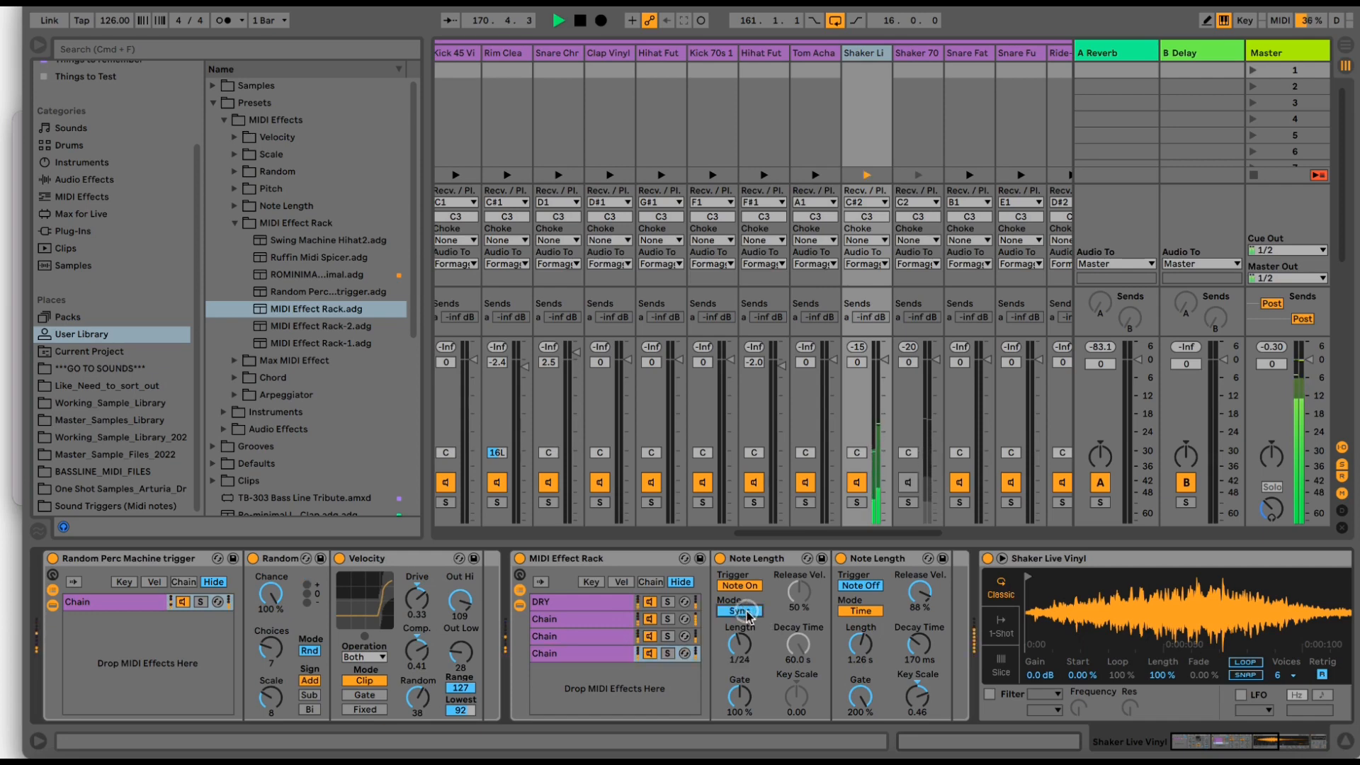
pyautogui.click(740, 613)
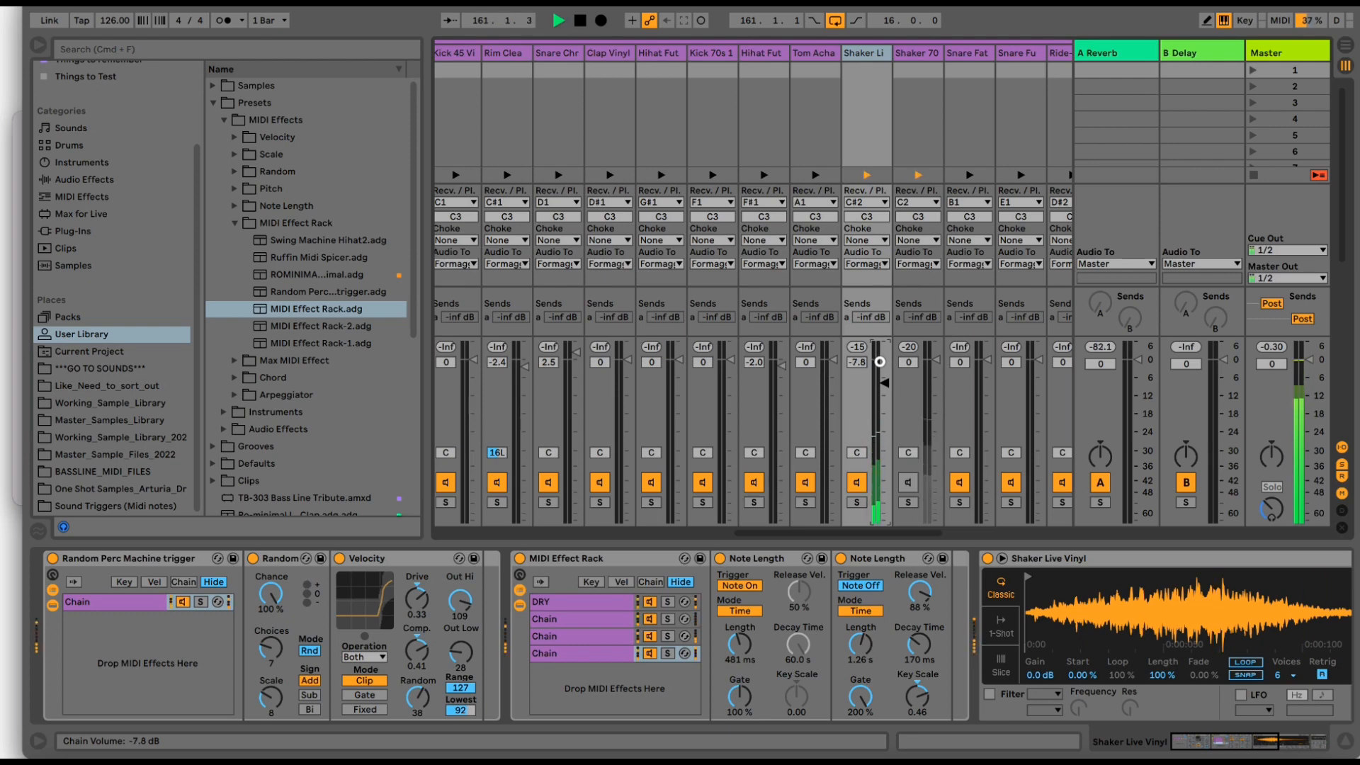
# - Lower the Shaker Live Vinyl chain's volume to -7.8 dB and solo the chain
pyautogui.click(856, 502)
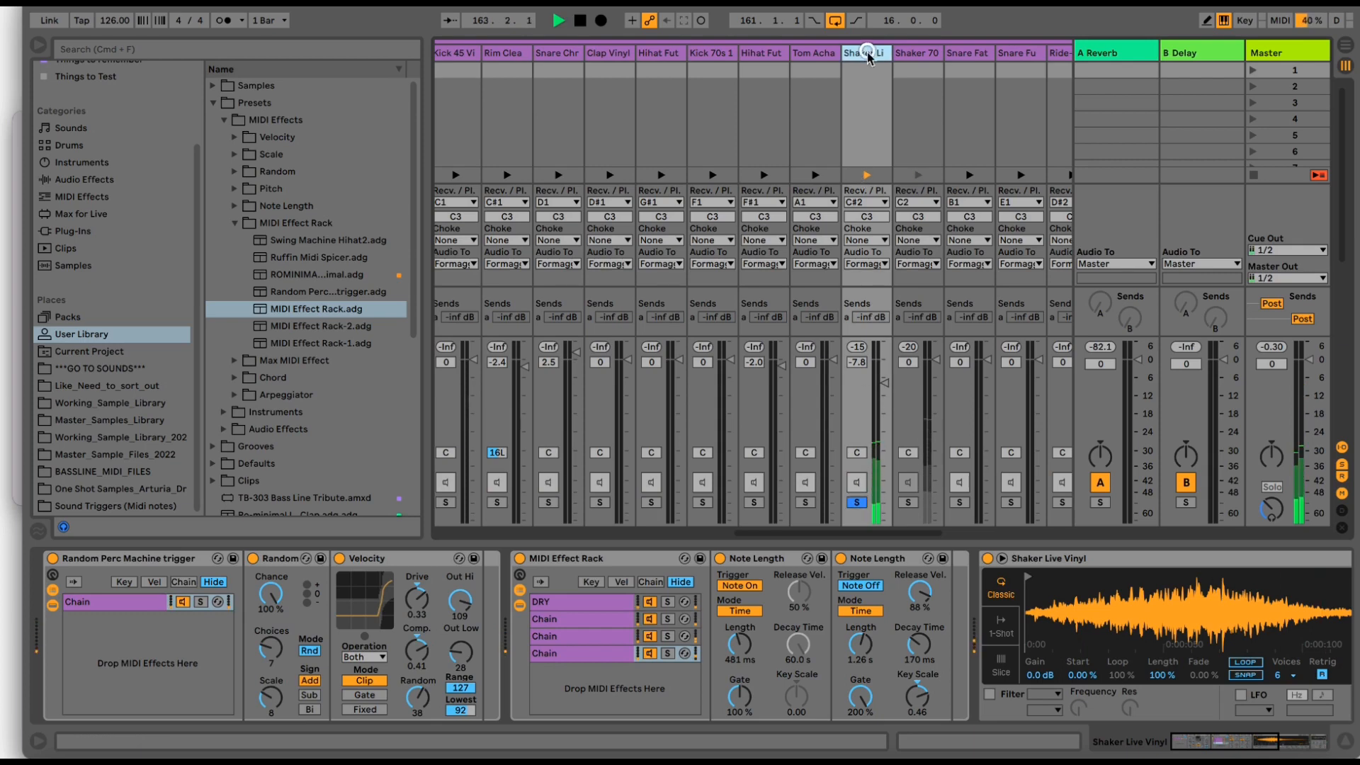
pyautogui.moveTo(845, 526)
pyautogui.mouseDown()
pyautogui.moveTo(936, 525)
pyautogui.moveTo(859, 524)
pyautogui.mouseUp()
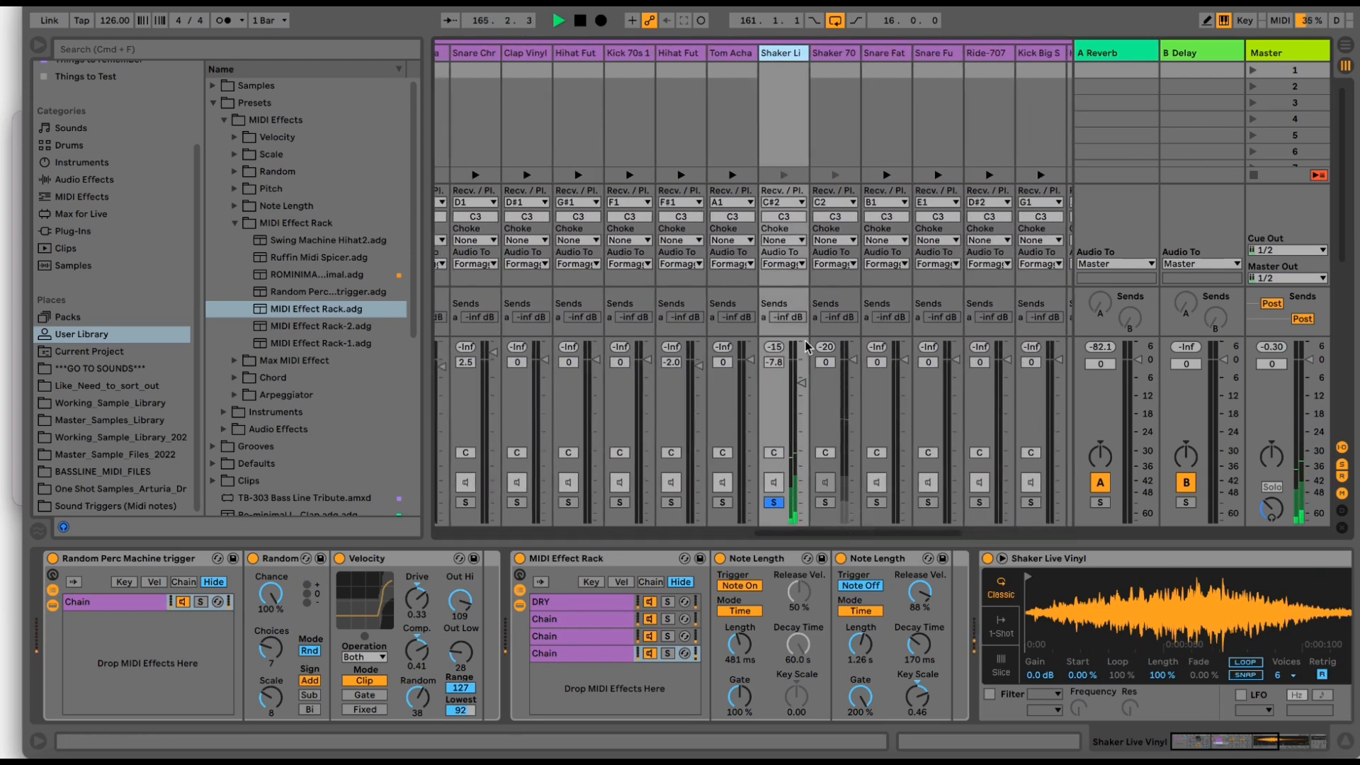
pyautogui.moveTo(788, 318); pyautogui.dragTo(788, 319)
# - Add Grain Delay before Auto Pan on the shaker chain, with Spray 46.4 ms, Frequency 72.9 Hz, Pitch -12.2 and Feedback 10%
pyautogui.click(328, 46)
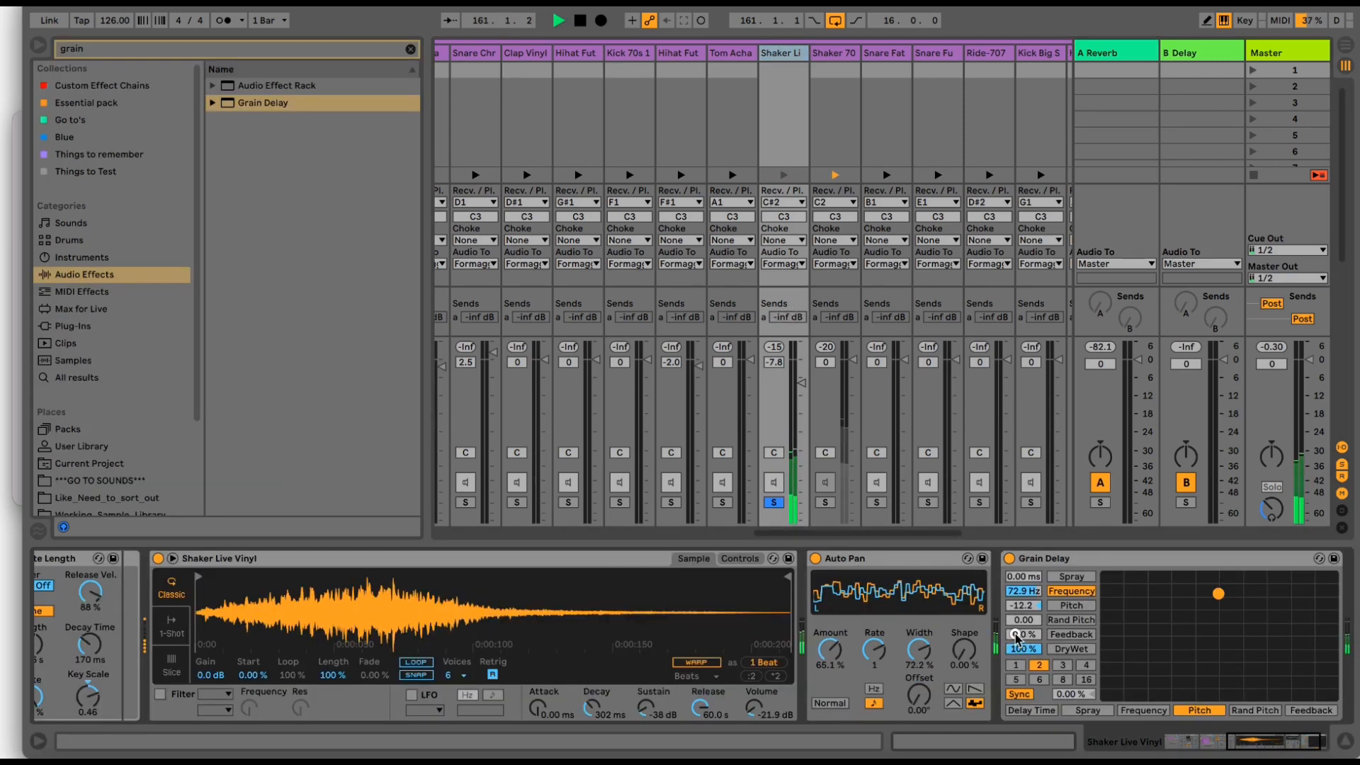
pyautogui.moveTo(1015, 636); pyautogui.dragTo(1025, 576)
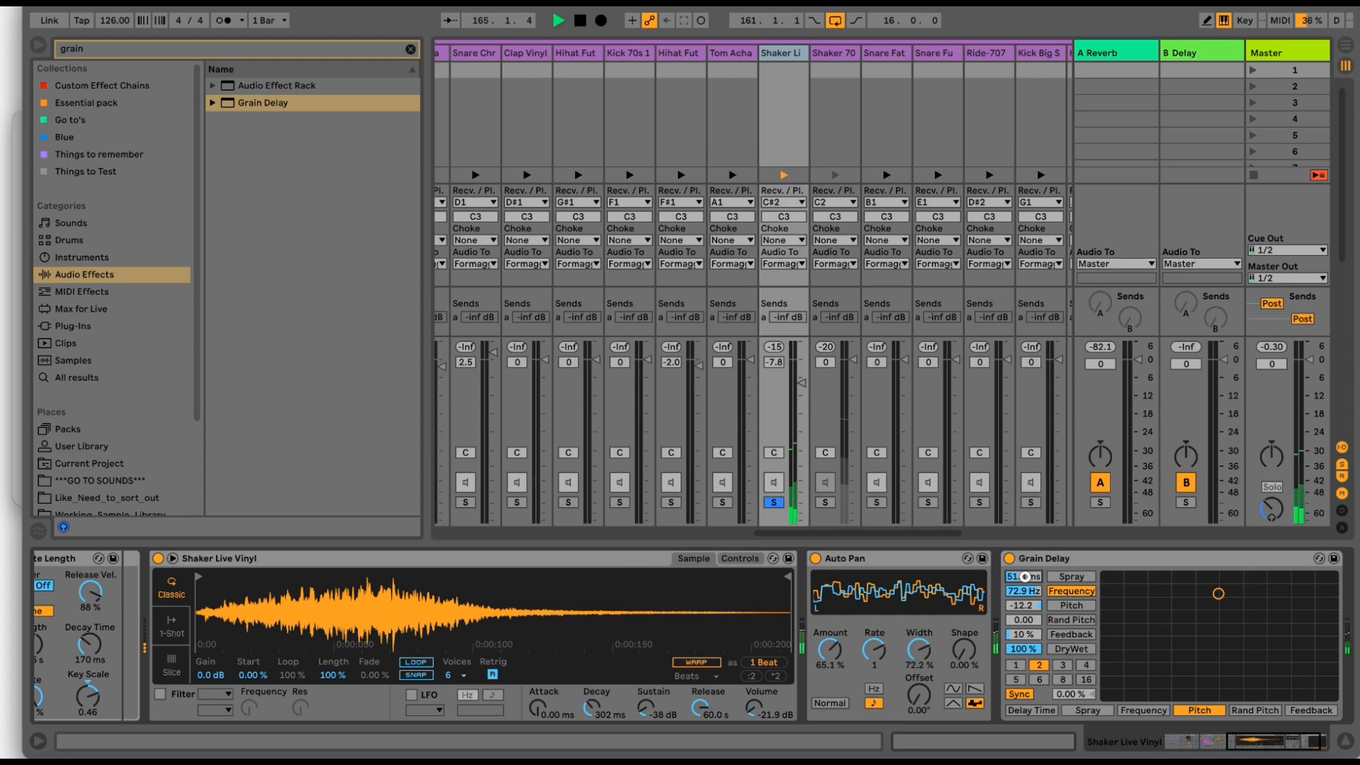
pyautogui.moveTo(1024, 576)
pyautogui.mouseDown()
pyautogui.moveTo(824, 587)
pyautogui.moveTo(815, 575)
pyautogui.mouseUp()
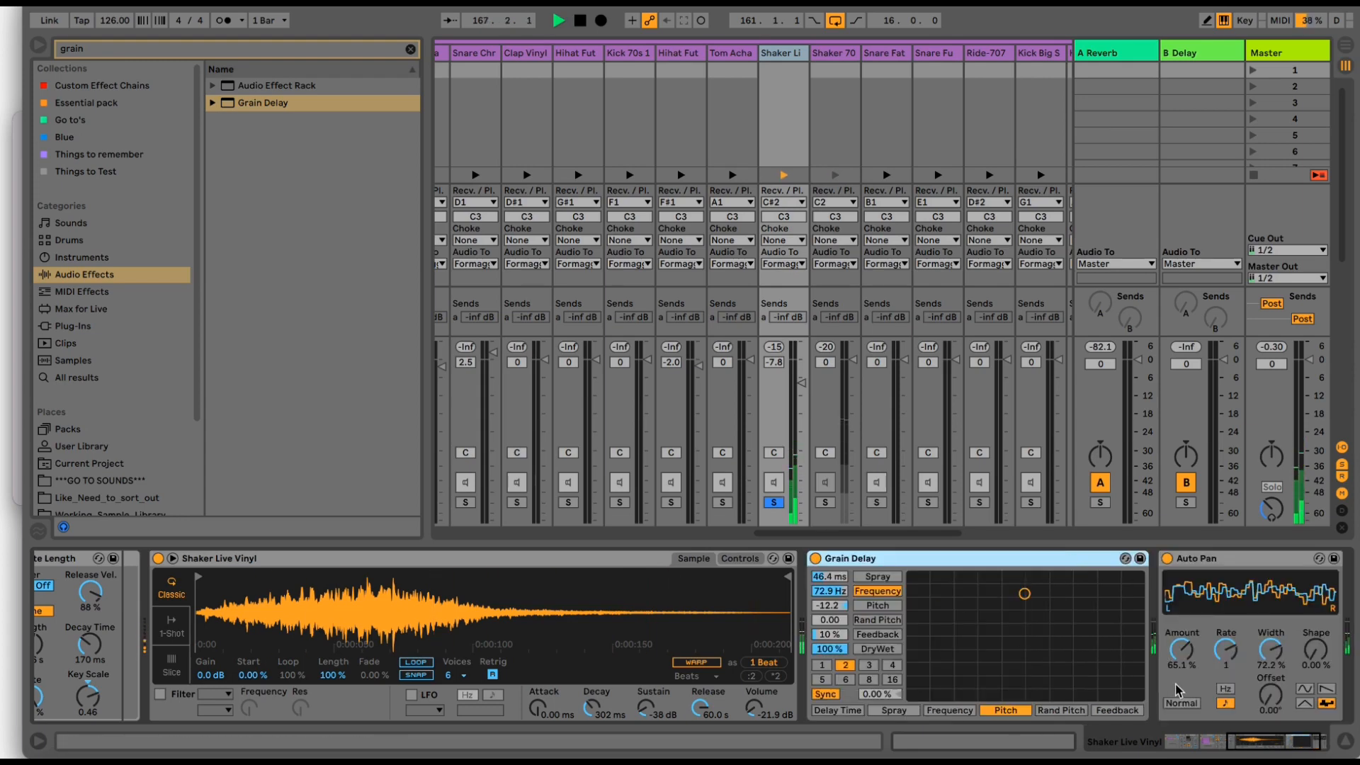
# - Group the Random Perc Machine trigger rack and the Note Length MIDI Effect Rack into one enclosing rack
pyautogui.moveTo(1252, 741); pyautogui.dragTo(1148, 728)
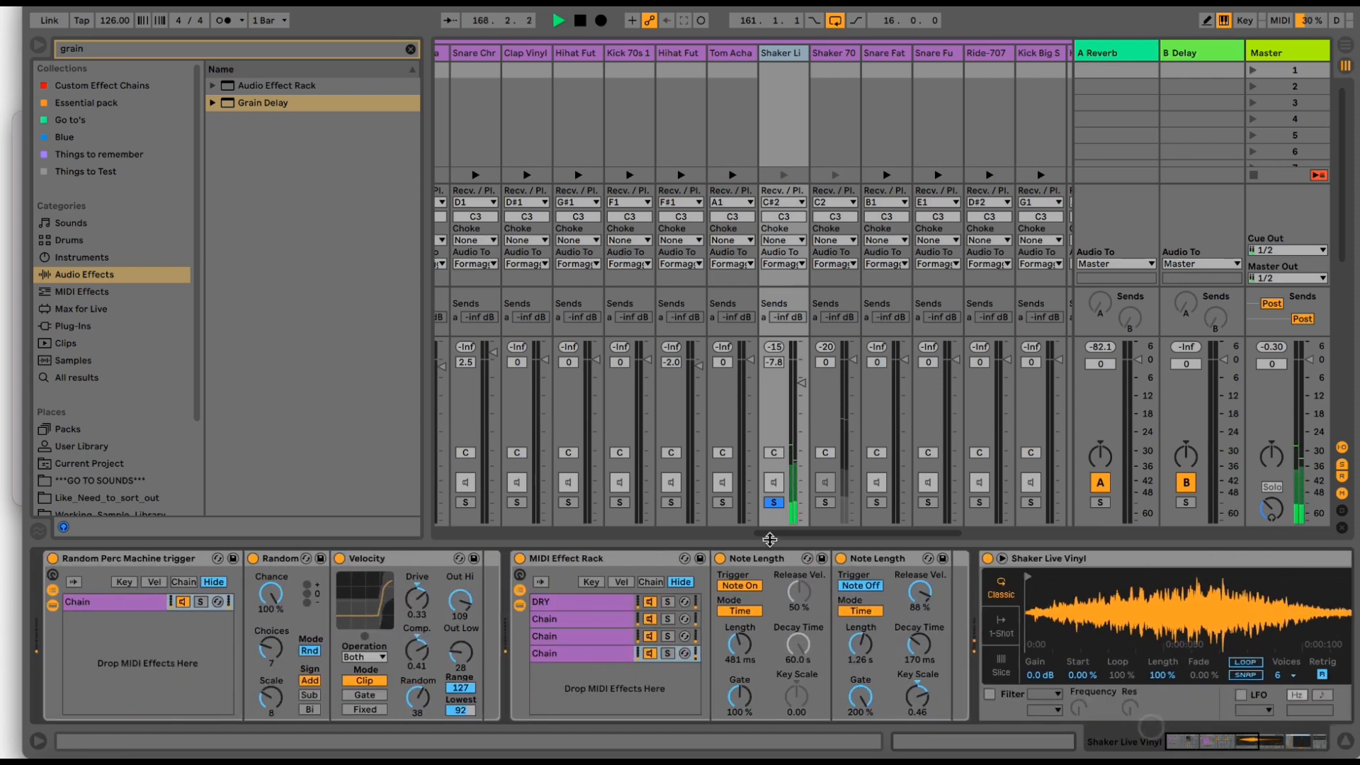
pyautogui.click(652, 556)
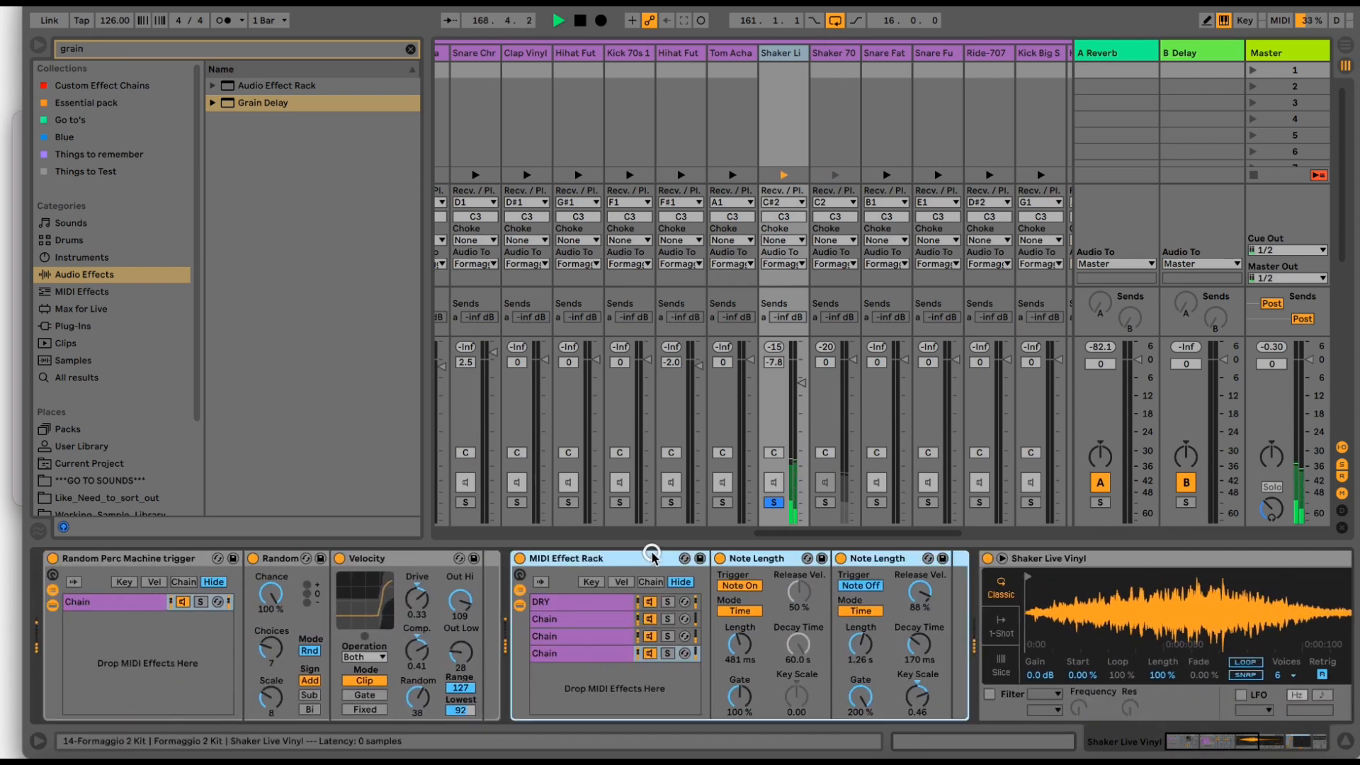
pyautogui.keyDown('shift'); pyautogui.click(161, 565); pyautogui.keyUp('shift')
pyautogui.press('super+g')
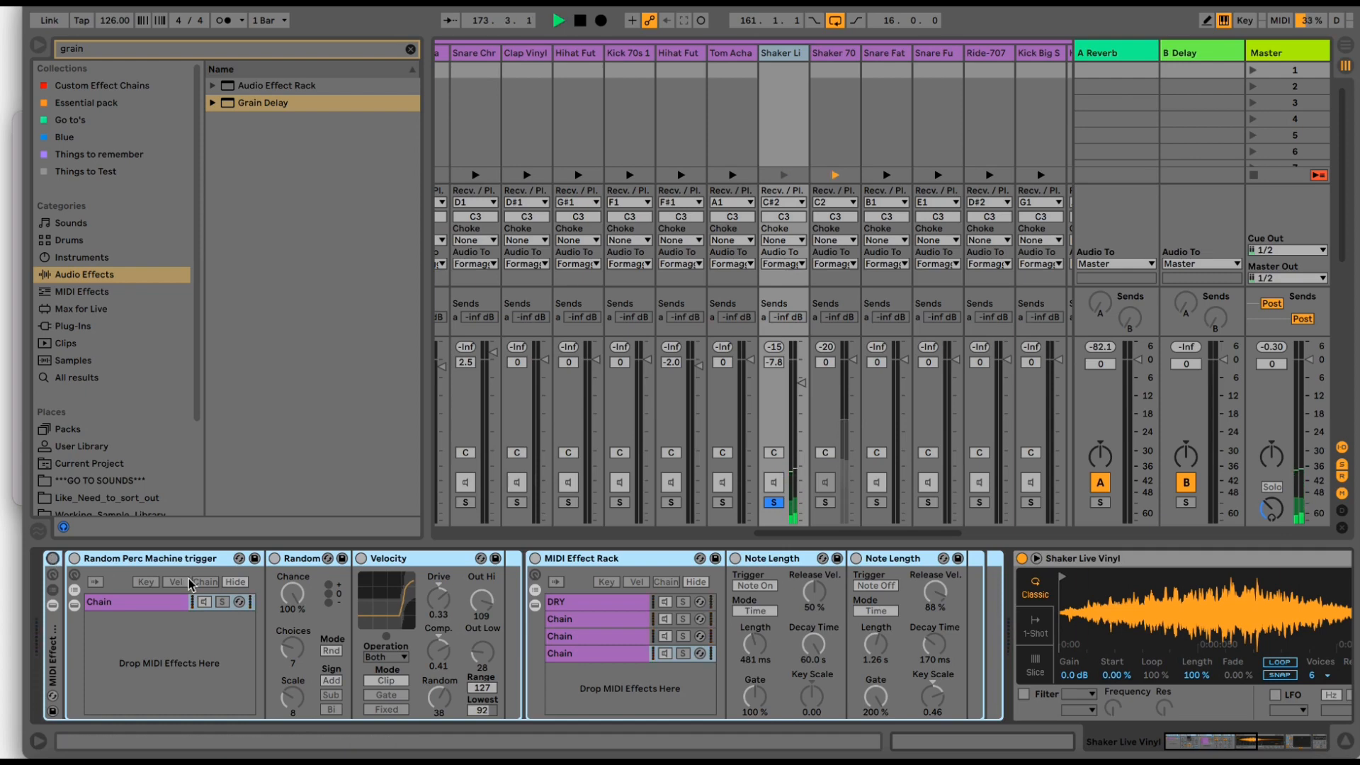
# - Unsolo the Shaker Live Vinyl chain with its enclosing rack reactivated, and lower the chain's volume to about -17 dB
pyautogui.click(774, 502)
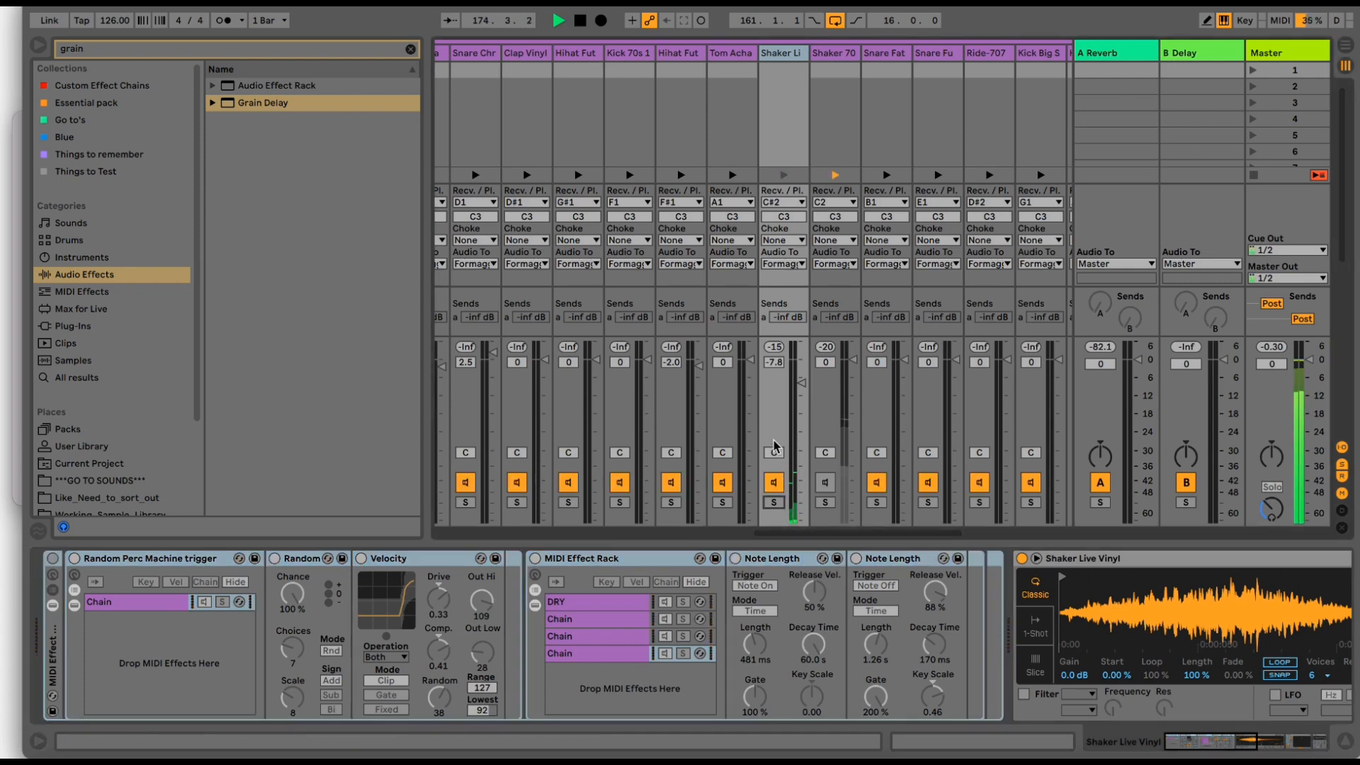
pyautogui.click(53, 560)
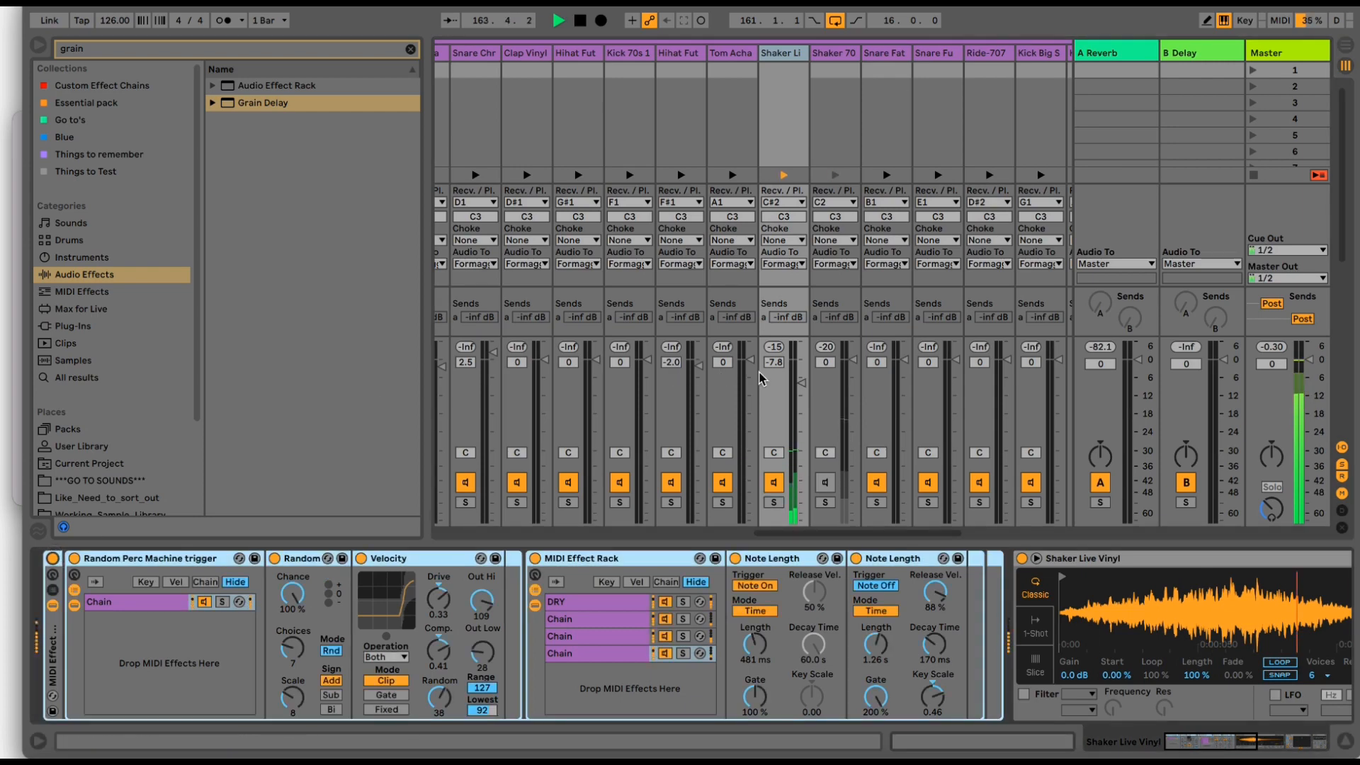
pyautogui.moveTo(801, 388); pyautogui.dragTo(798, 391)
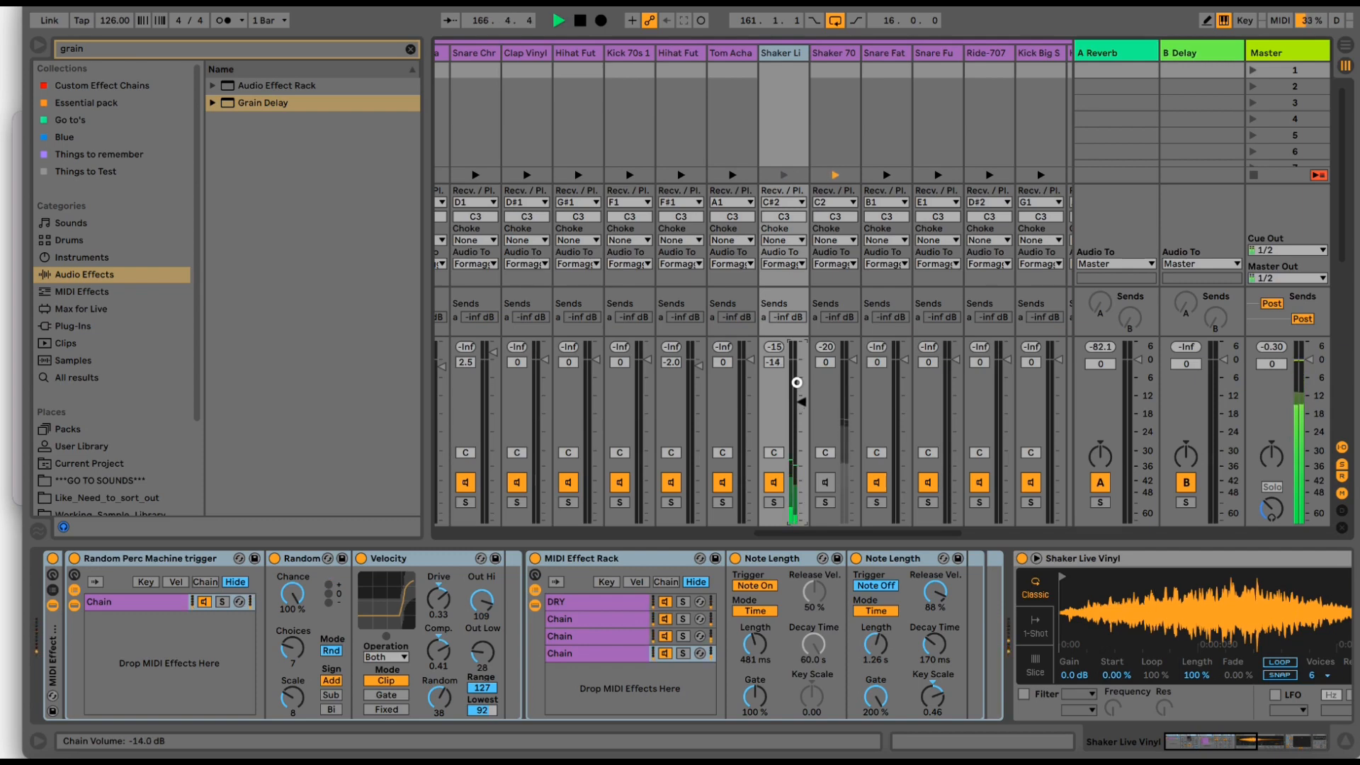
pyautogui.moveTo(797, 383); pyautogui.dragTo(796, 383)
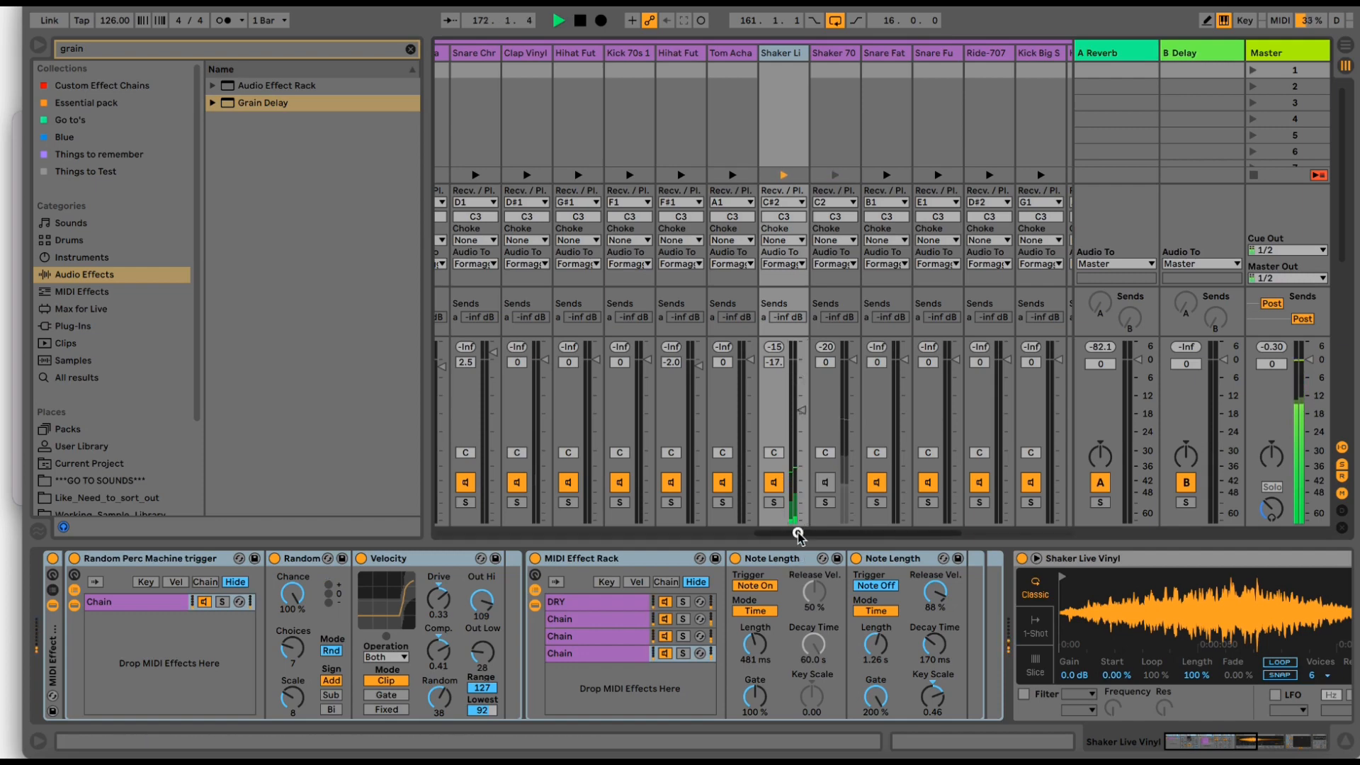
# - Set the Chord chain's volume to -15.2 dB in the drum rack mixer
pyautogui.moveTo(798, 534); pyautogui.dragTo(874, 517)
pyautogui.moveTo(837, 391); pyautogui.dragTo(837, 395)
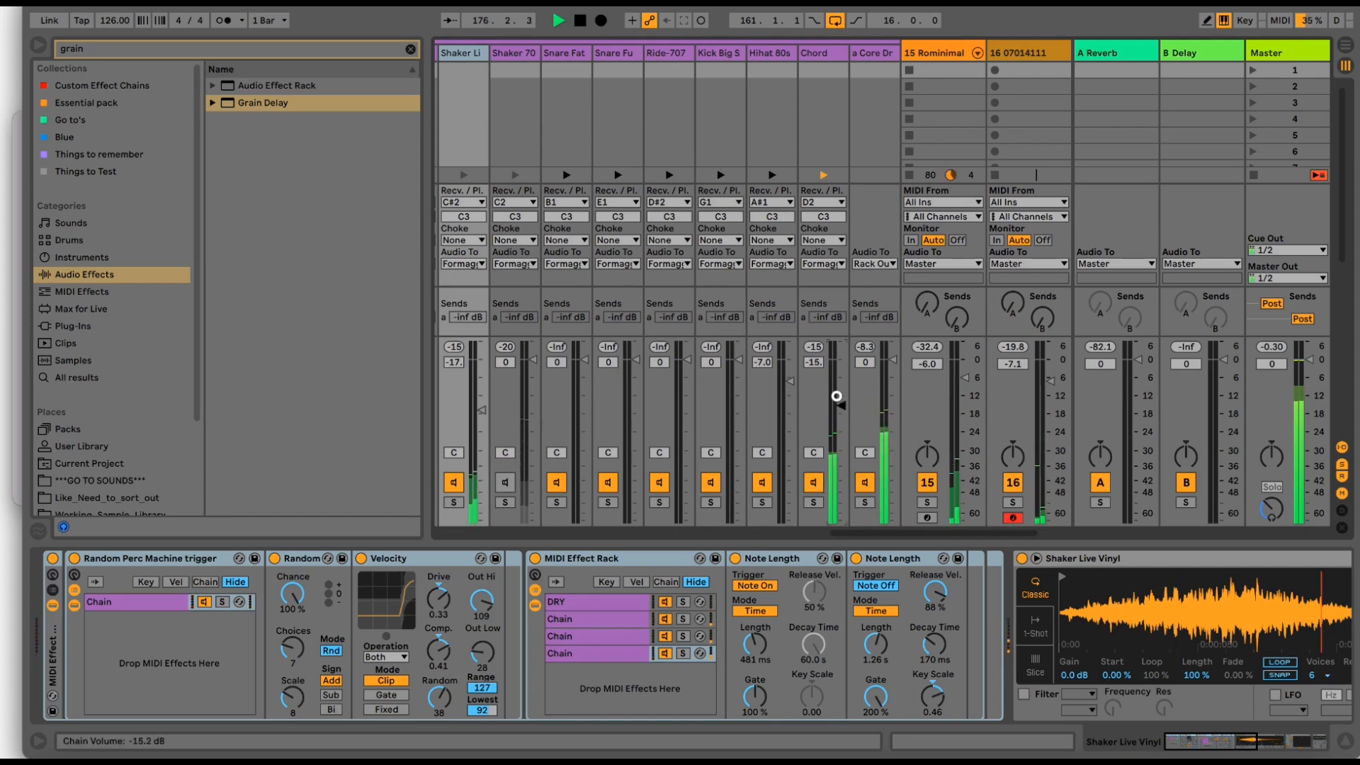
pyautogui.moveTo(840, 532); pyautogui.dragTo(792, 534)
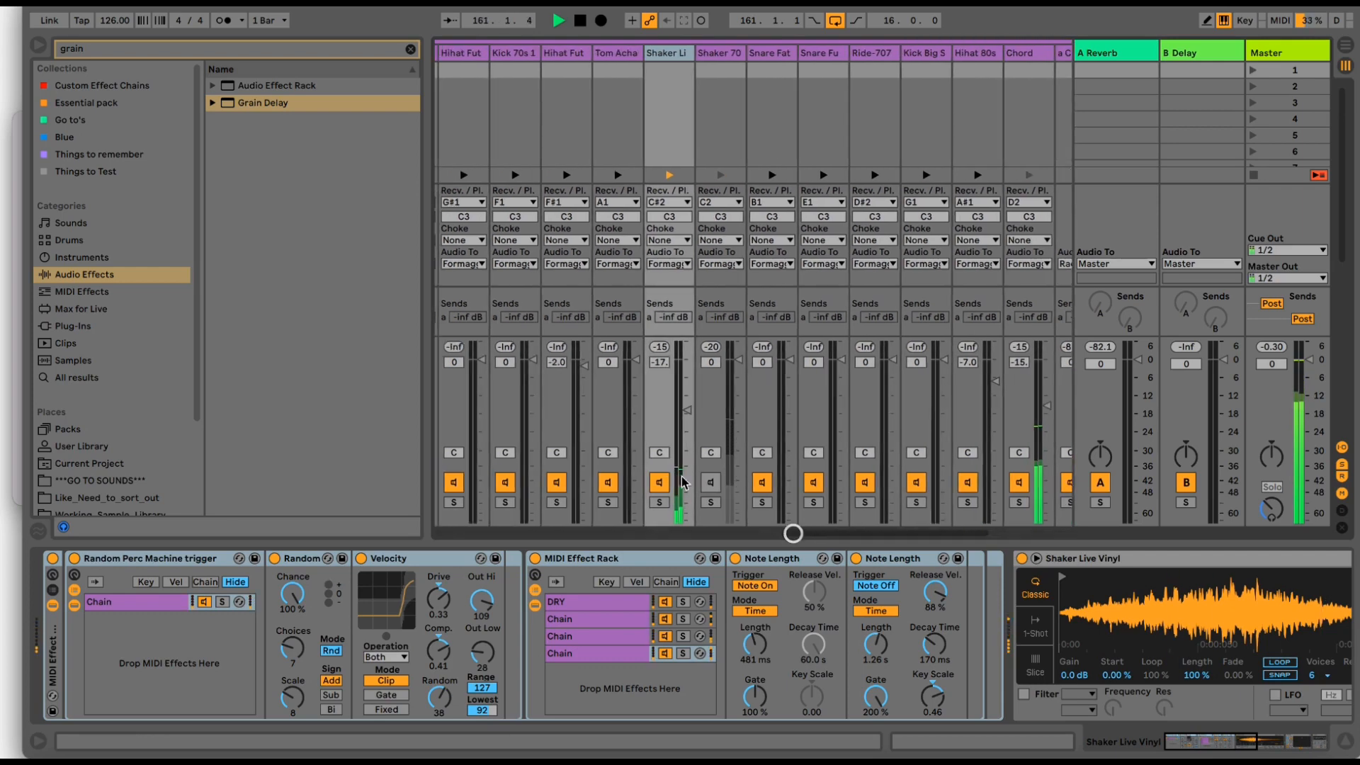
# - Unfold the enclosing MIDI Effect Rack on the shaker chain and select the whole rack
pyautogui.doubleClick(55, 602)
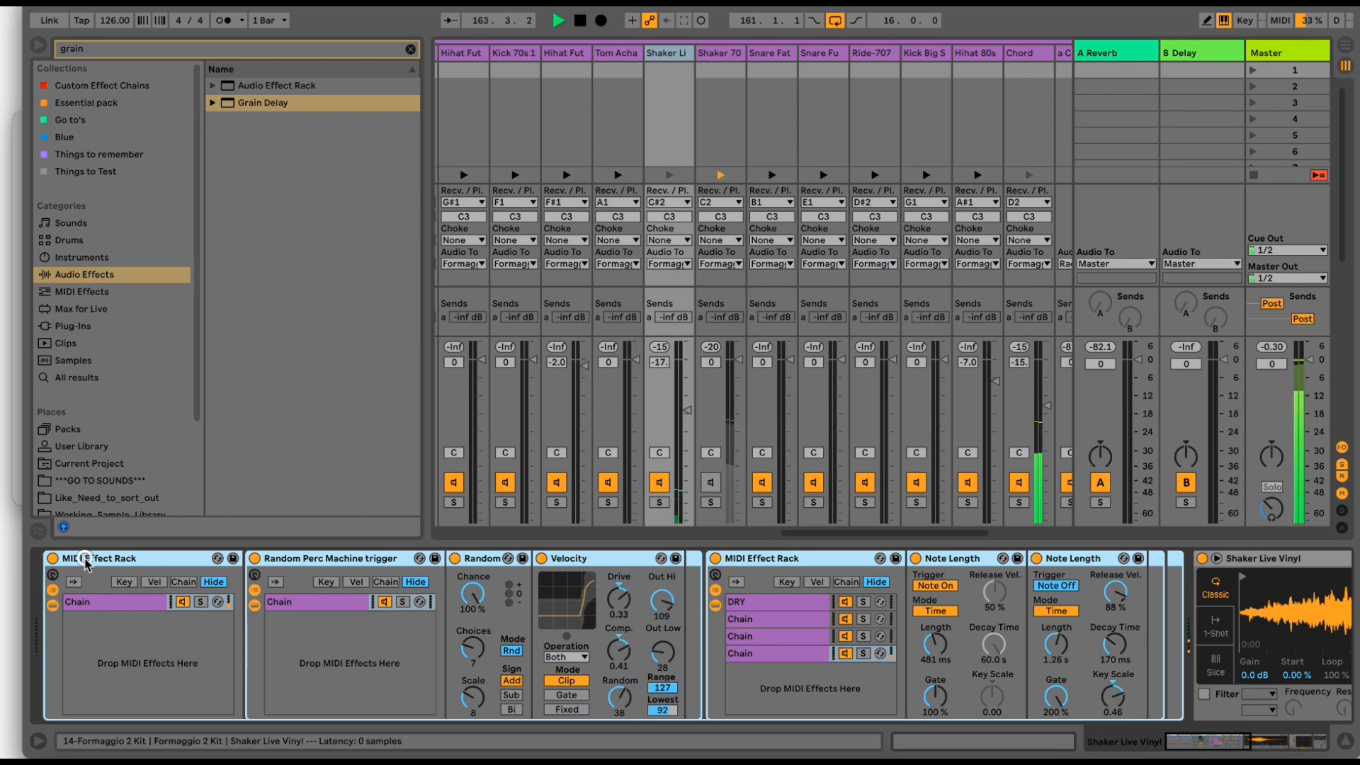
pyautogui.click(85, 563)
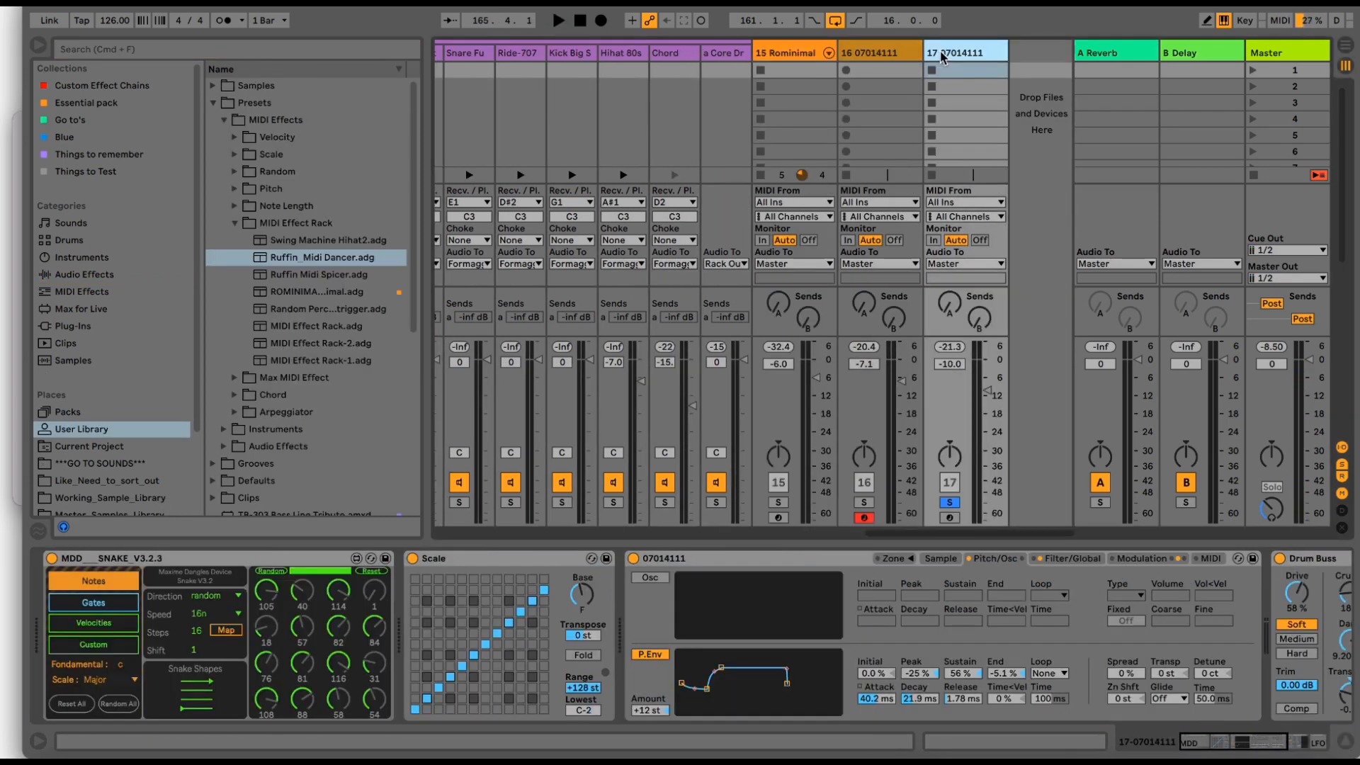
pyautogui.rightClick(941, 55)
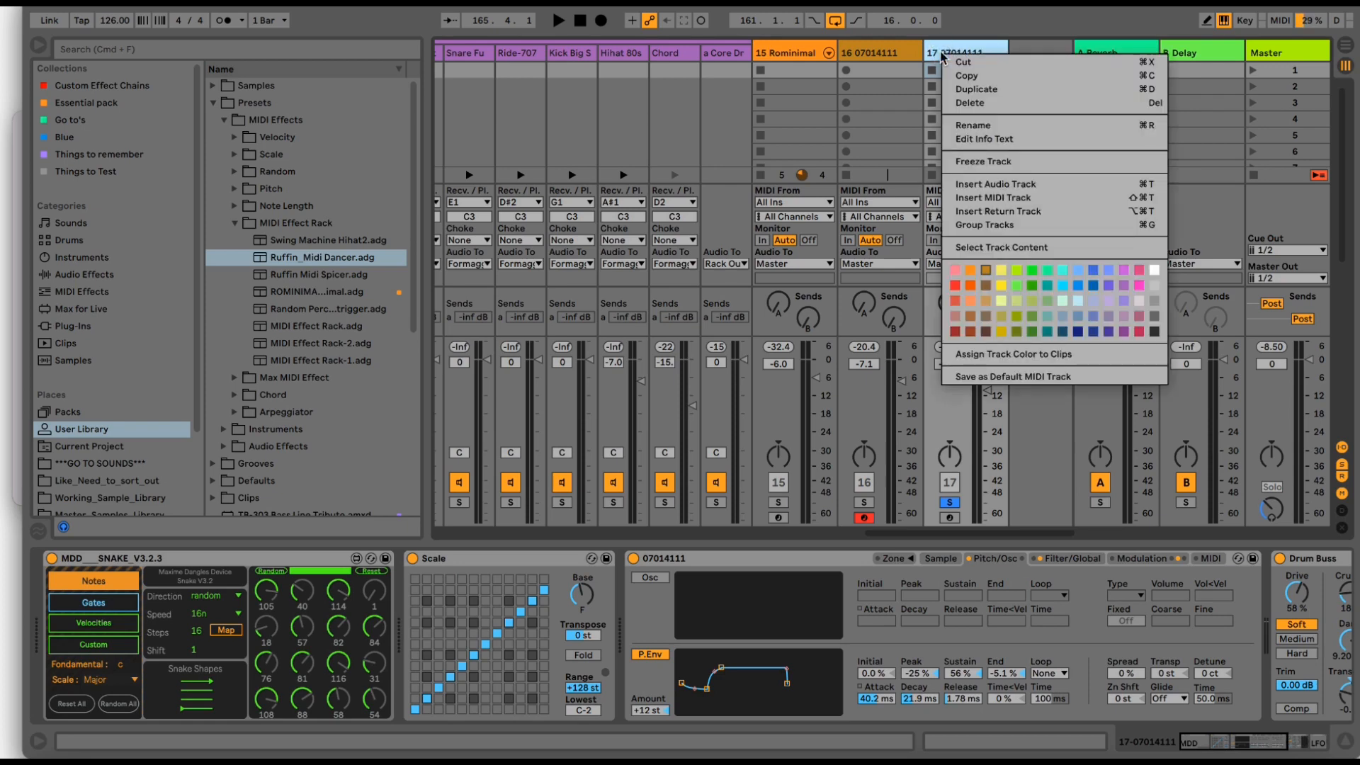
pyautogui.click(896, 48)
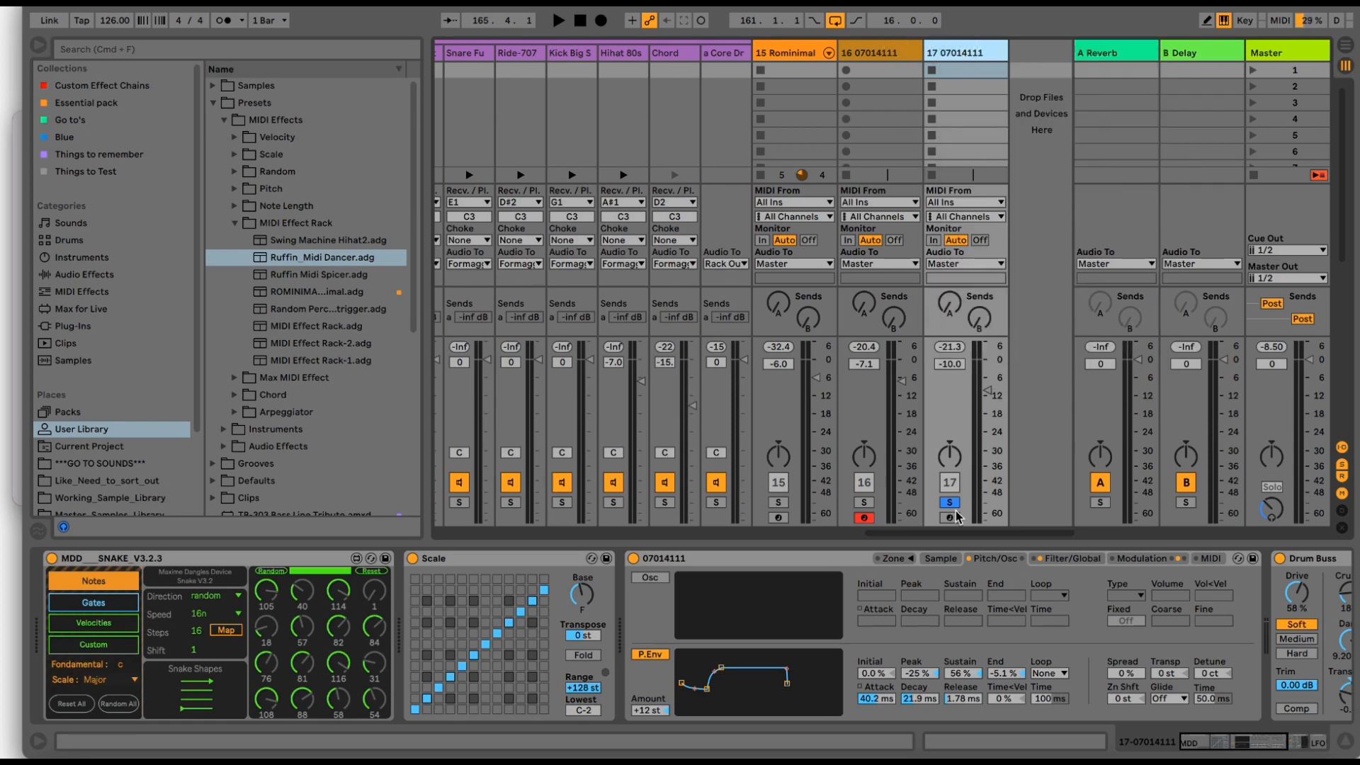
pyautogui.moveTo(1228, 739)
pyautogui.mouseDown()
pyautogui.moveTo(1266, 737)
pyautogui.moveTo(1202, 738)
pyautogui.mouseUp()
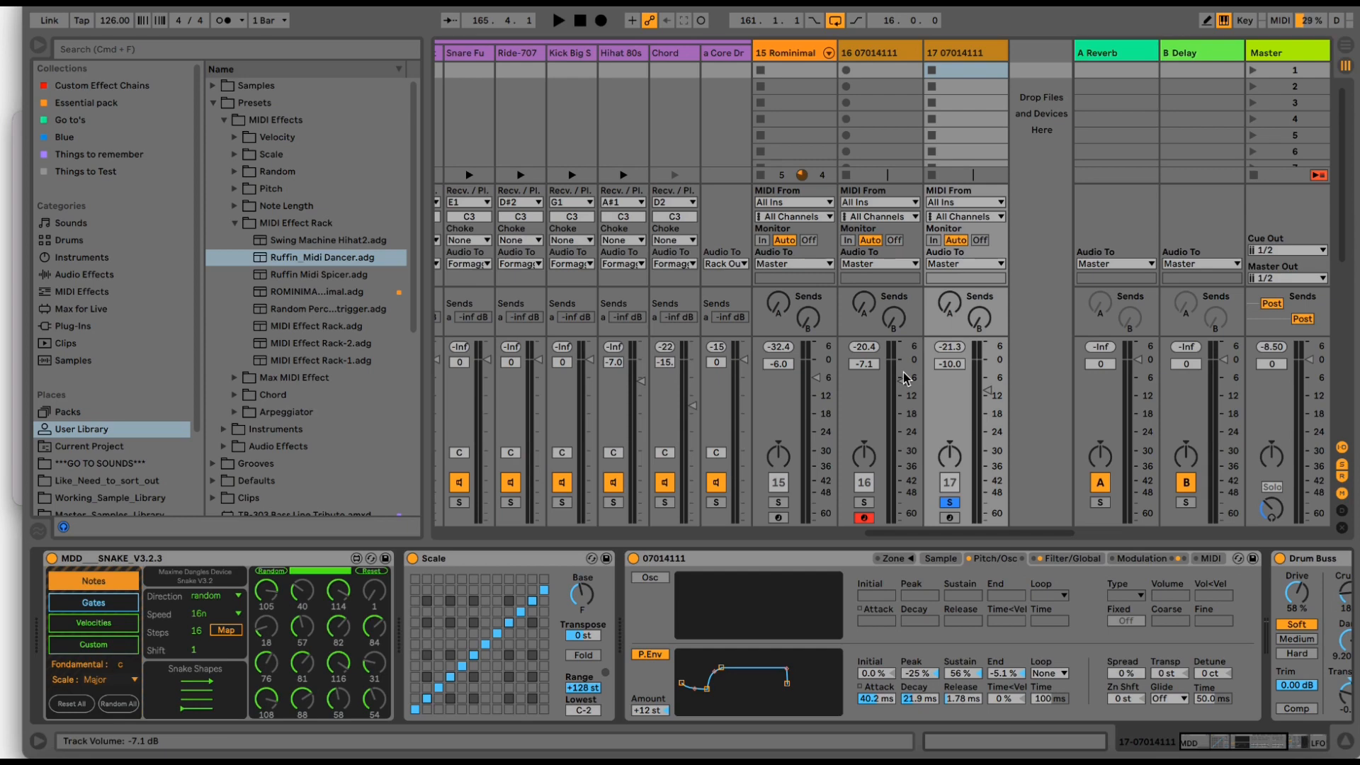
# - Play track 17 and examine the Sampler's key zones, pitch envelope and the active region of the 07014111 sample
pyautogui.press('space')
pyautogui.click(931, 558)
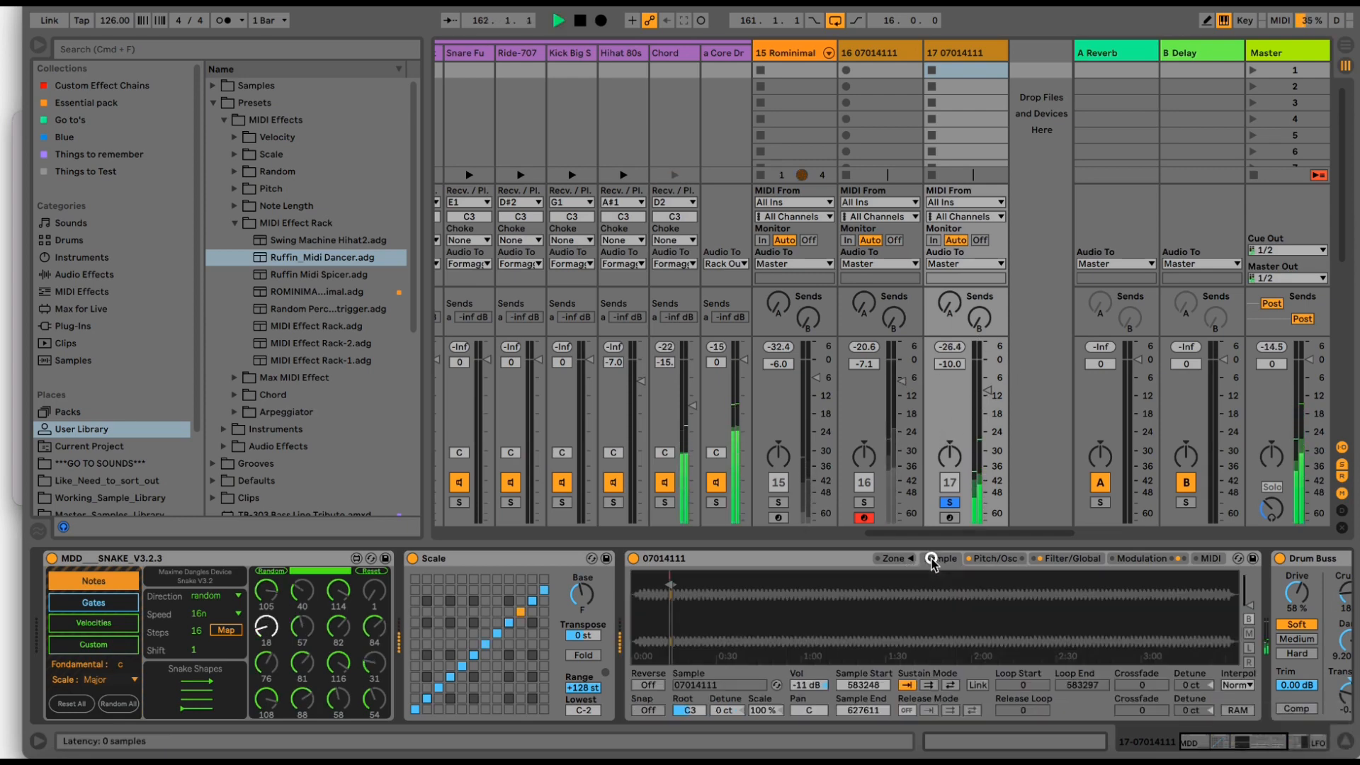
pyautogui.click(894, 558)
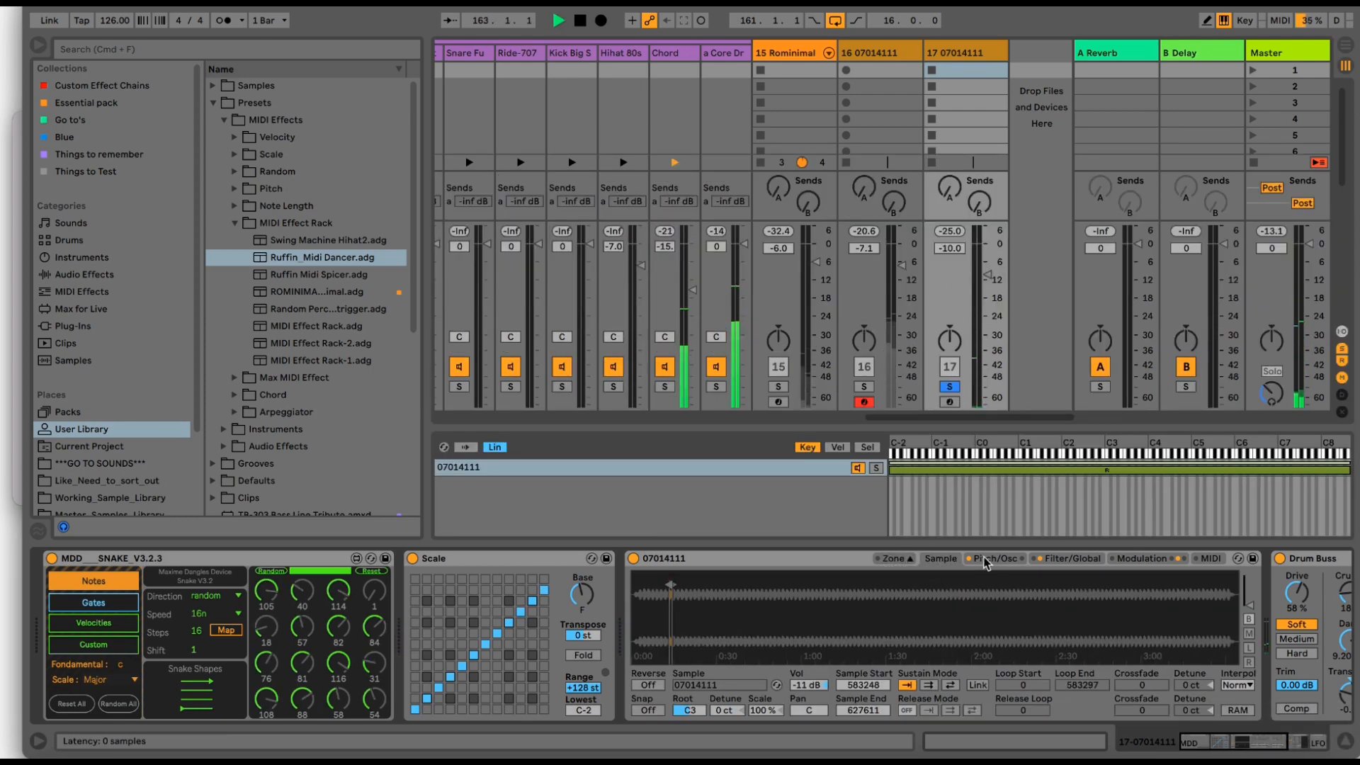
pyautogui.click(984, 559)
pyautogui.press('space')
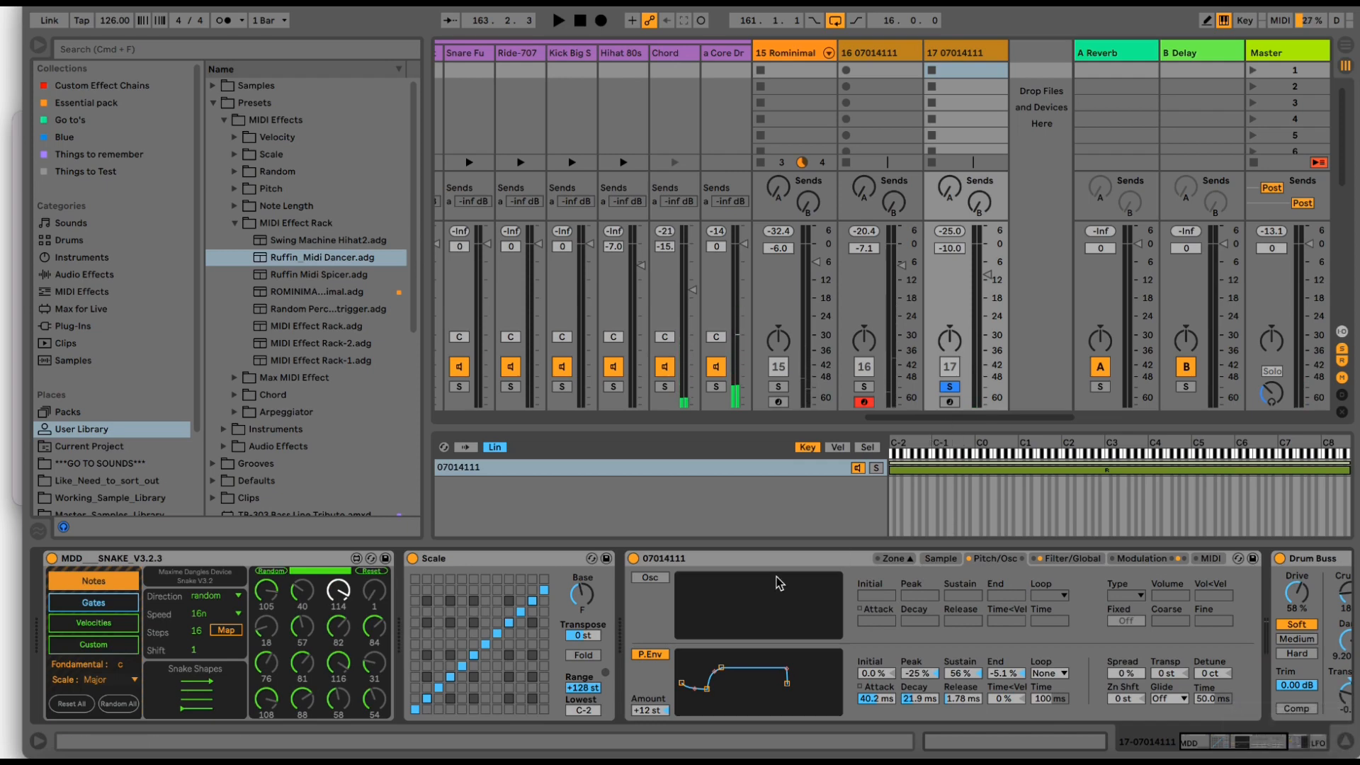
pyautogui.click(933, 558)
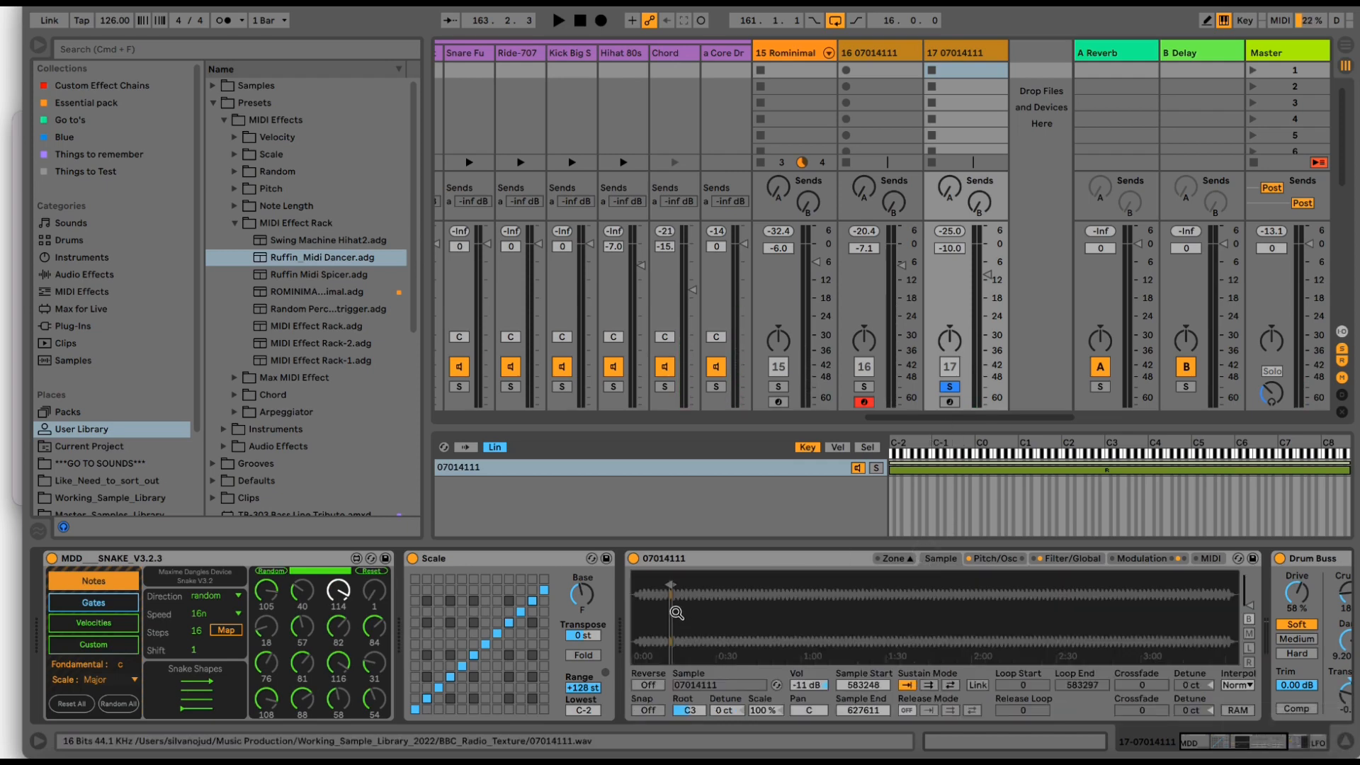
pyautogui.moveTo(676, 613); pyautogui.dragTo(674, 612)
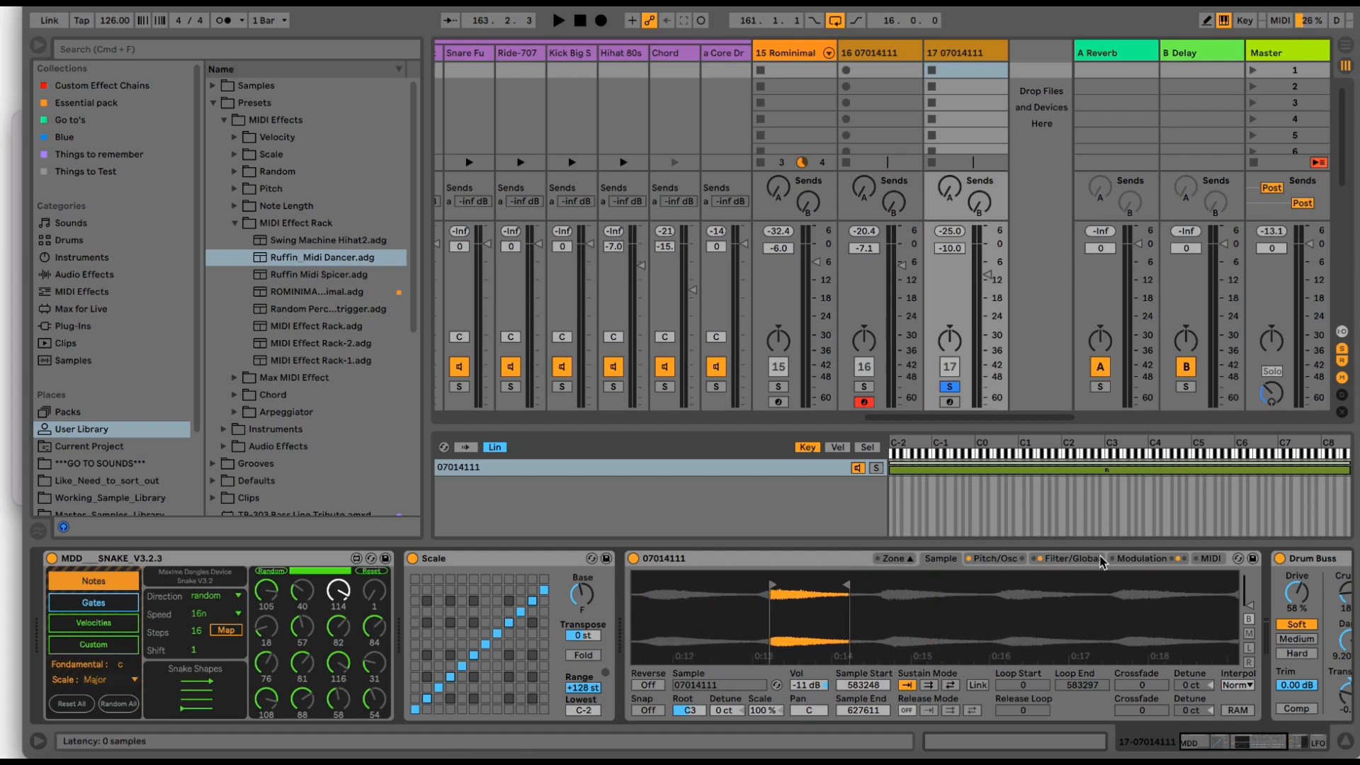
pyautogui.click(986, 560)
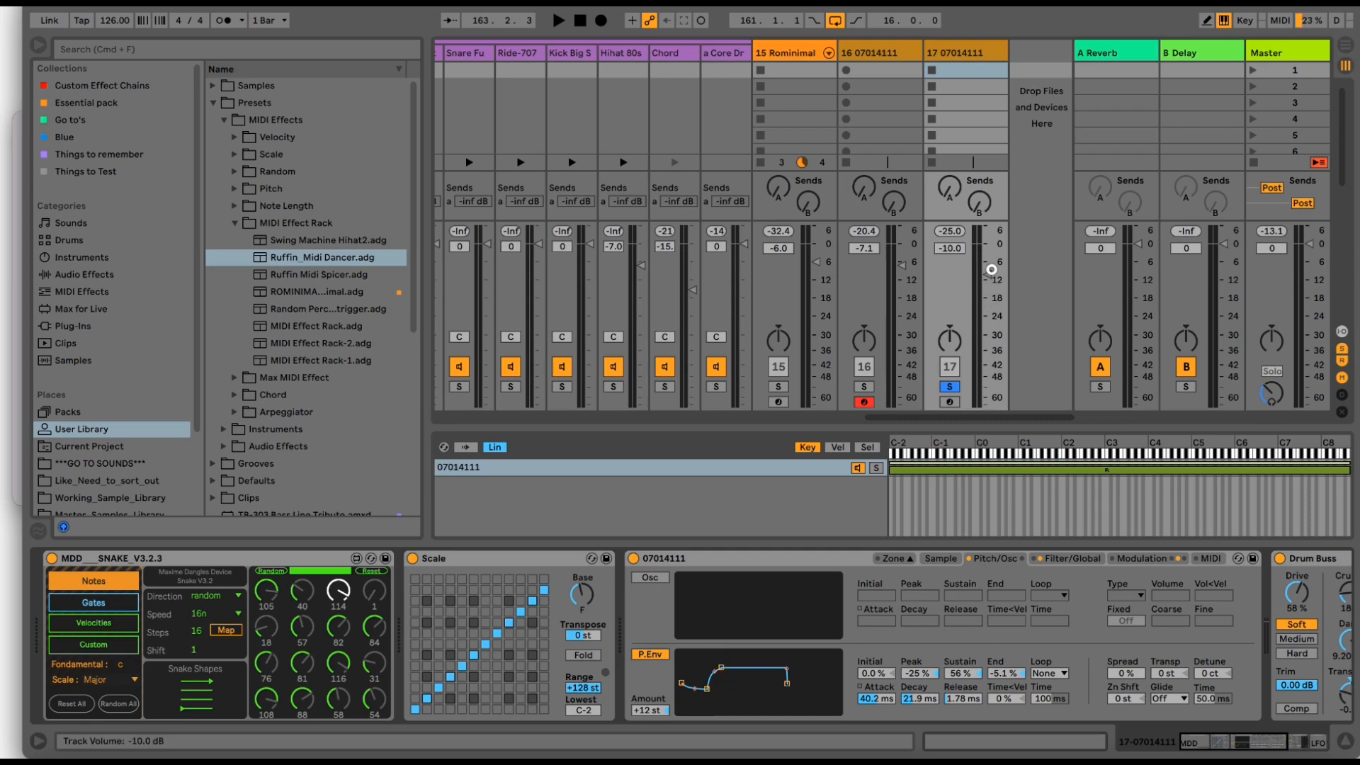
# - Set track 17's volume to -6.2 dB and reshape the Sampler's pitch envelope with Peak 100%, Sustain 25%, End 63% and Amount +16 st
pyautogui.moveTo(992, 269); pyautogui.dragTo(981, 260)
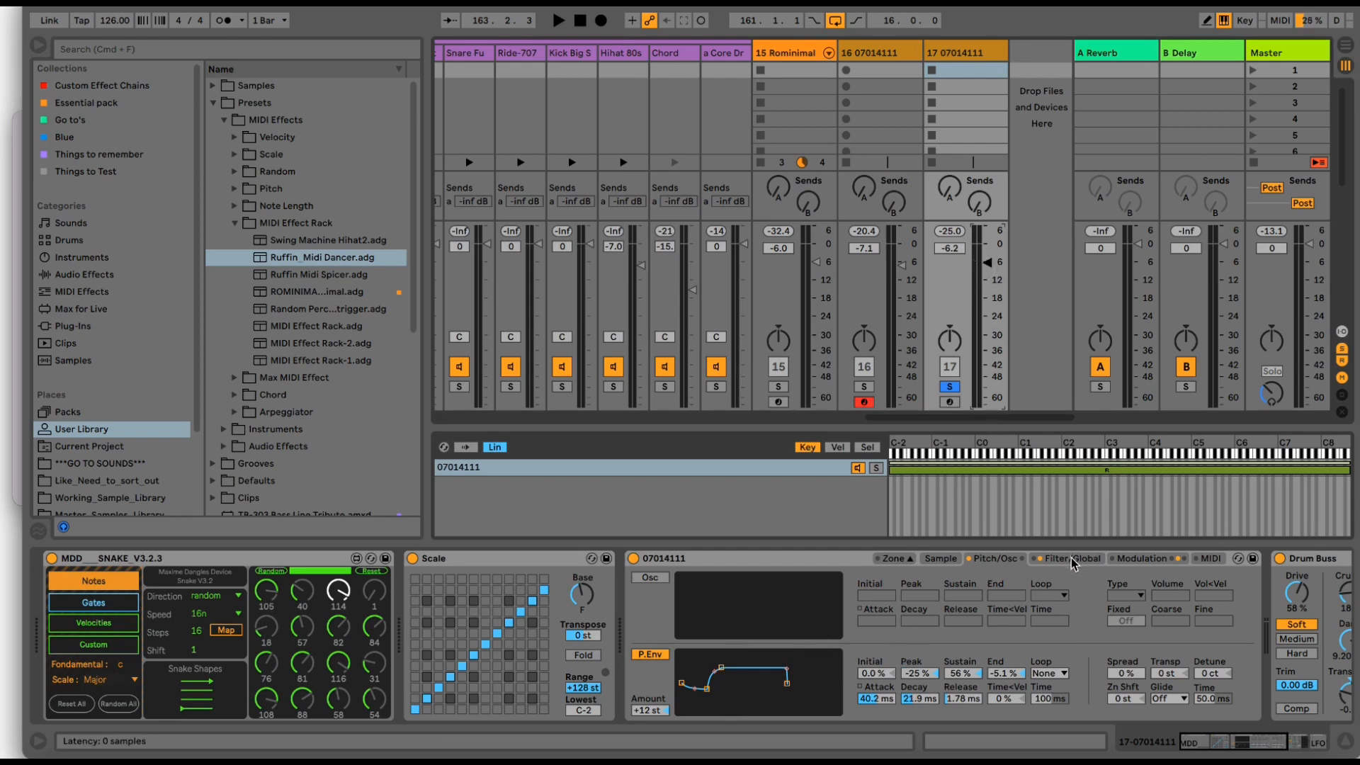
pyautogui.moveTo(727, 673)
pyautogui.mouseDown()
pyautogui.moveTo(718, 655)
pyautogui.moveTo(713, 700)
pyautogui.moveTo(717, 656)
pyautogui.moveTo(733, 654)
pyautogui.mouseUp()
pyautogui.press('space')
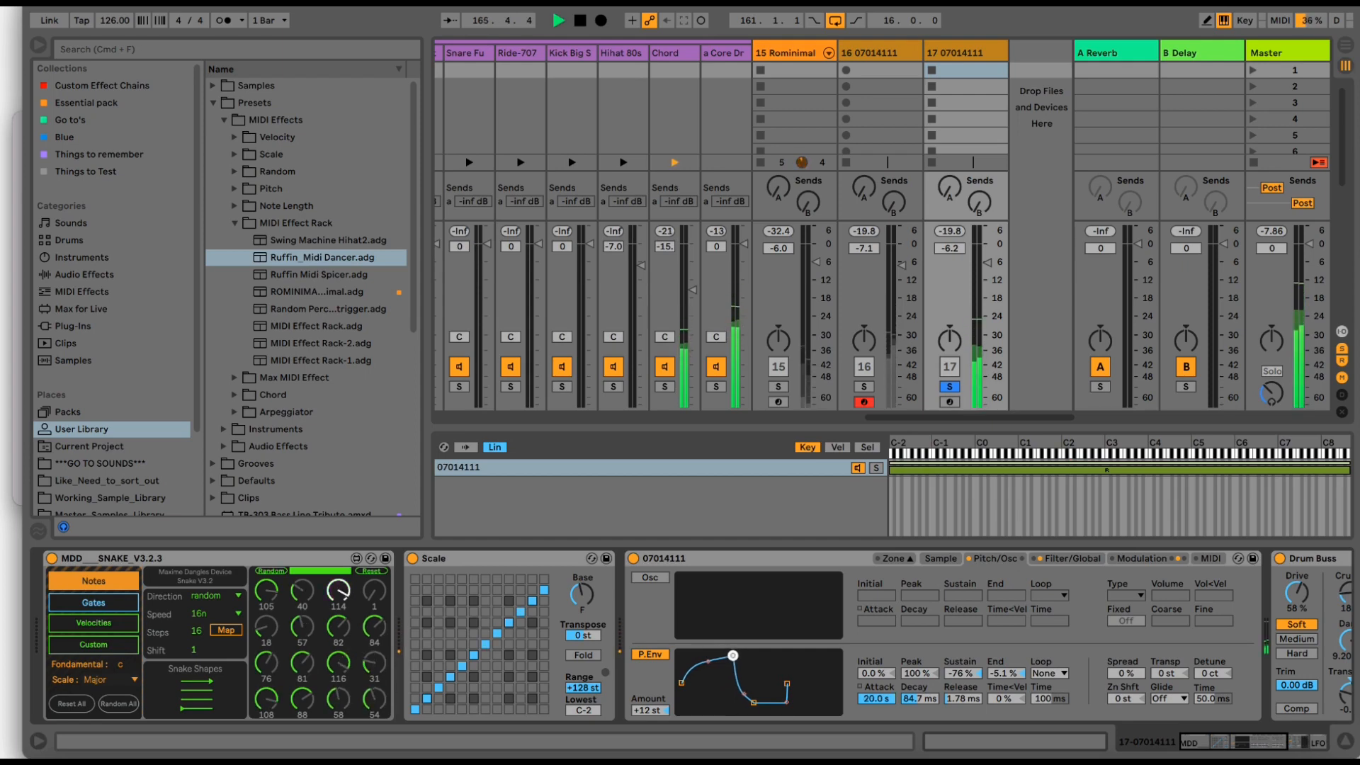
pyautogui.moveTo(786, 683); pyautogui.dragTo(645, 707)
pyautogui.click(787, 683)
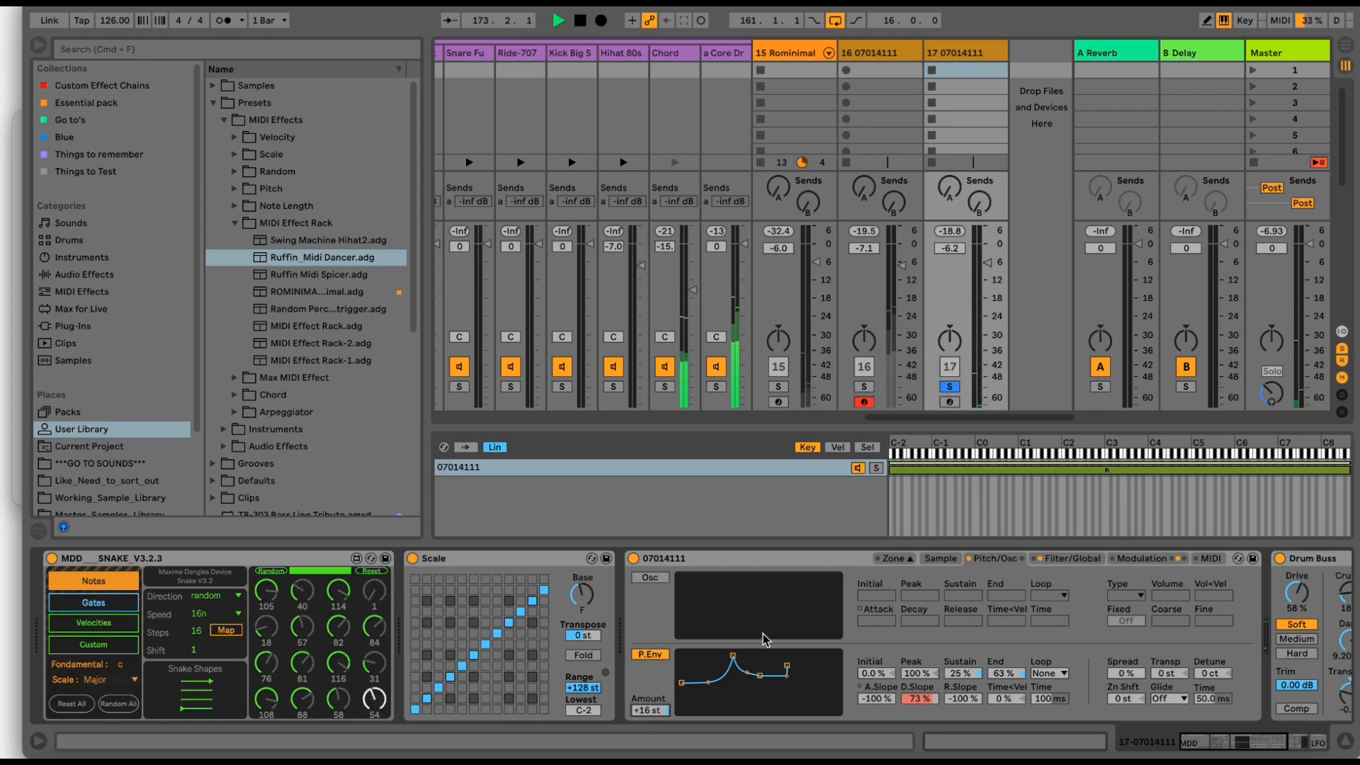
# - Compare the sound with the pitch envelope bypassed, and reshape the envelope to Initial -46%, Peak 97%, Sustain -69% and End 90%
pyautogui.click(659, 653)
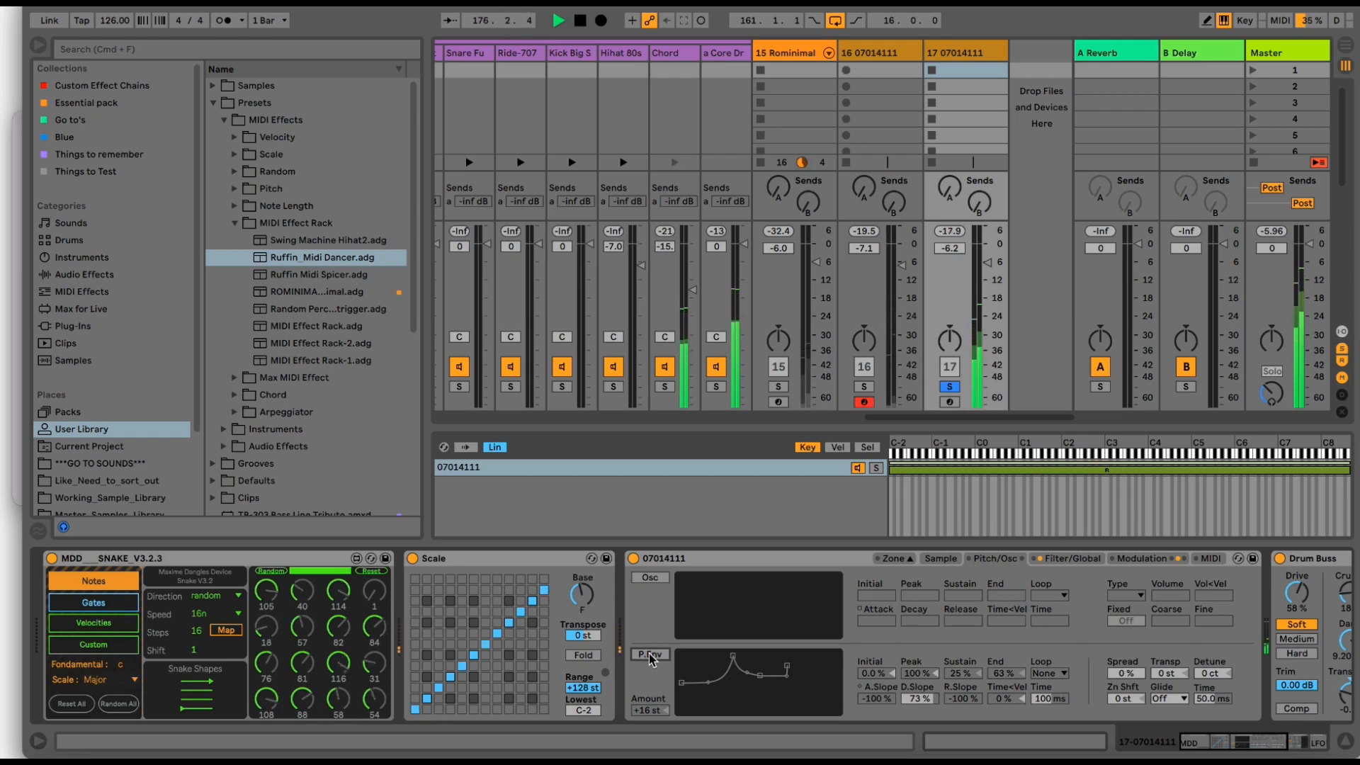
pyautogui.click(649, 655)
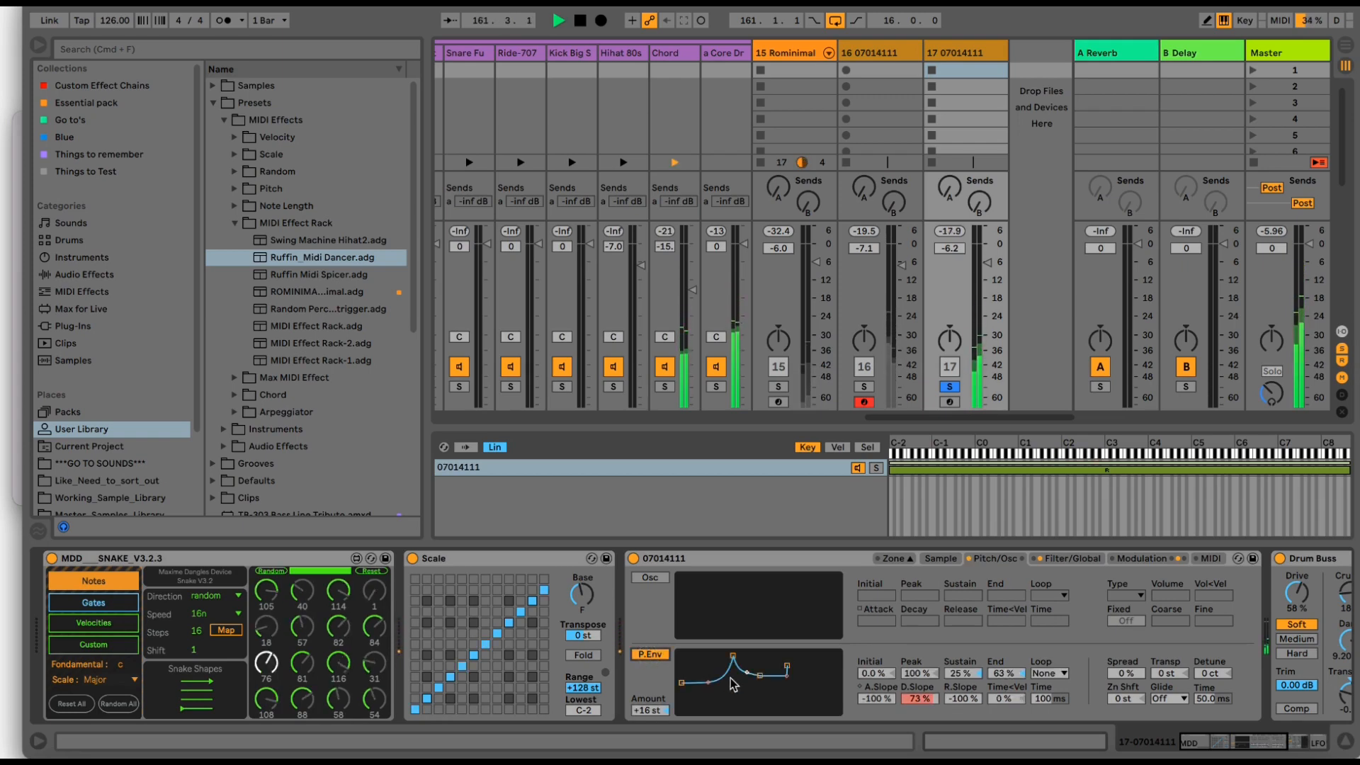
pyautogui.moveTo(707, 681); pyautogui.dragTo(681, 708)
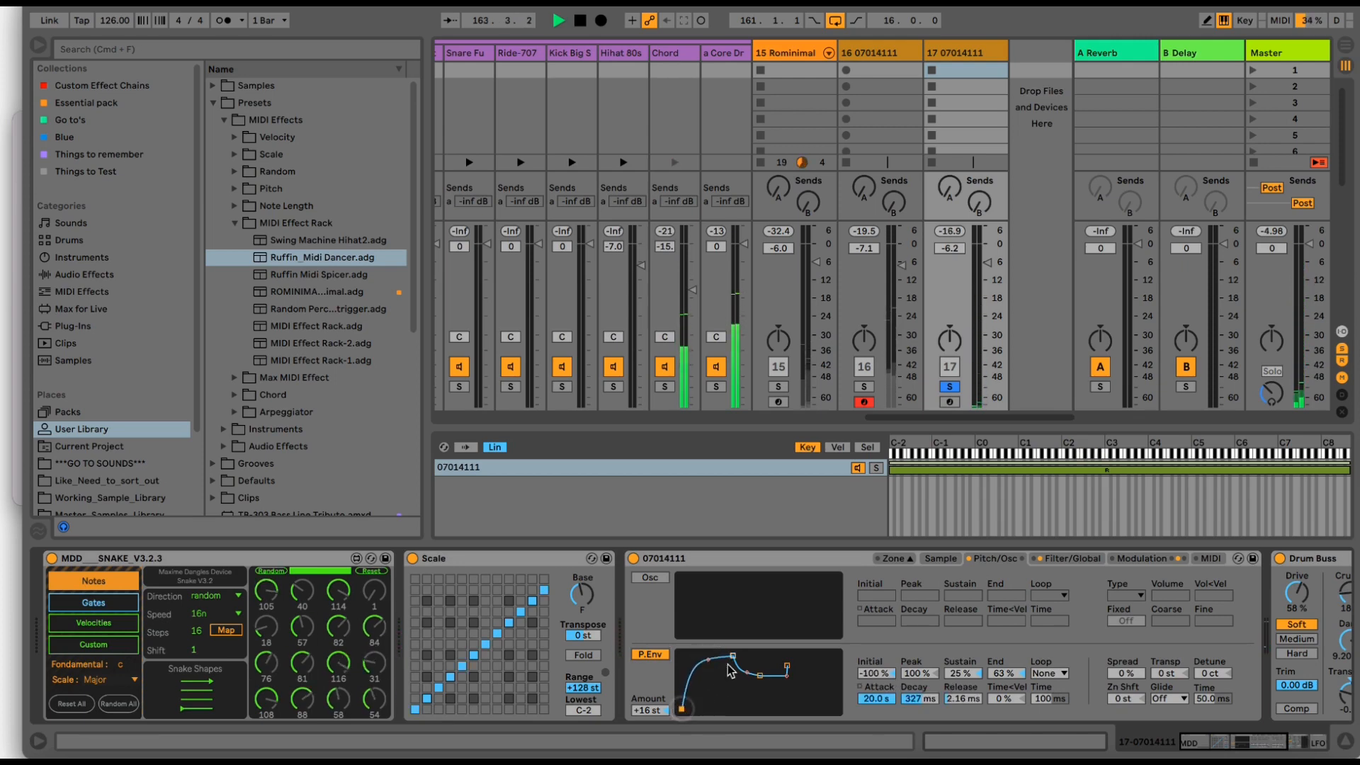
pyautogui.moveTo(733, 655); pyautogui.dragTo(692, 655)
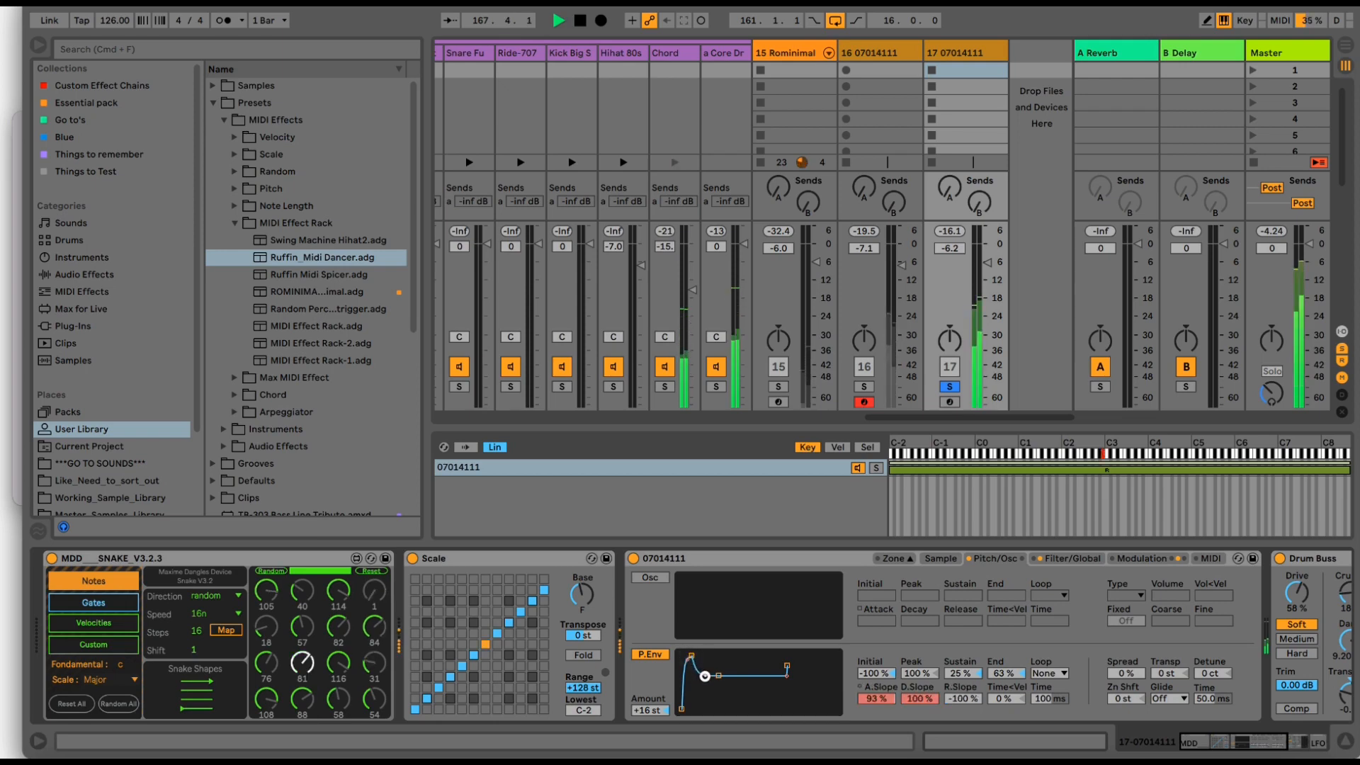
pyautogui.moveTo(718, 675); pyautogui.dragTo(831, 659)
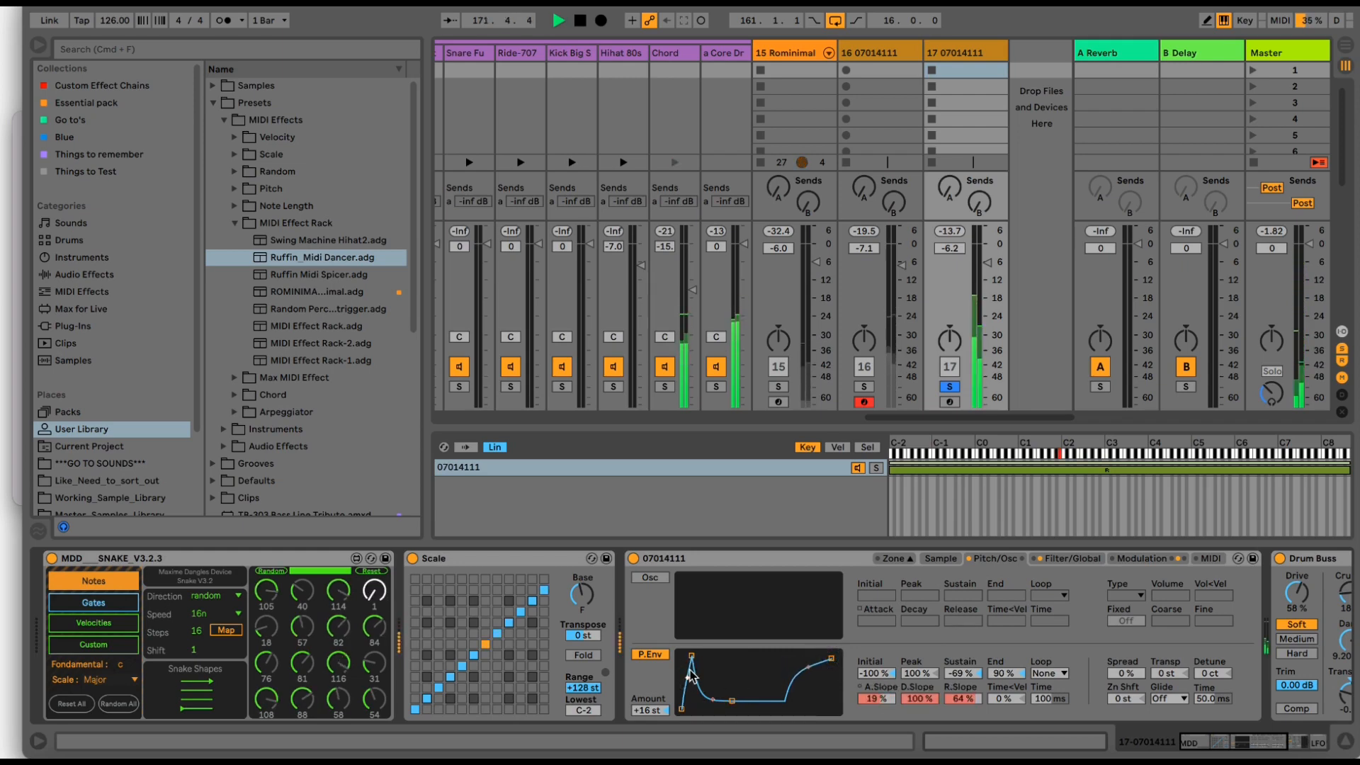
pyautogui.moveTo(686, 695); pyautogui.dragTo(686, 699)
pyautogui.moveTo(694, 660); pyautogui.dragTo(681, 694)
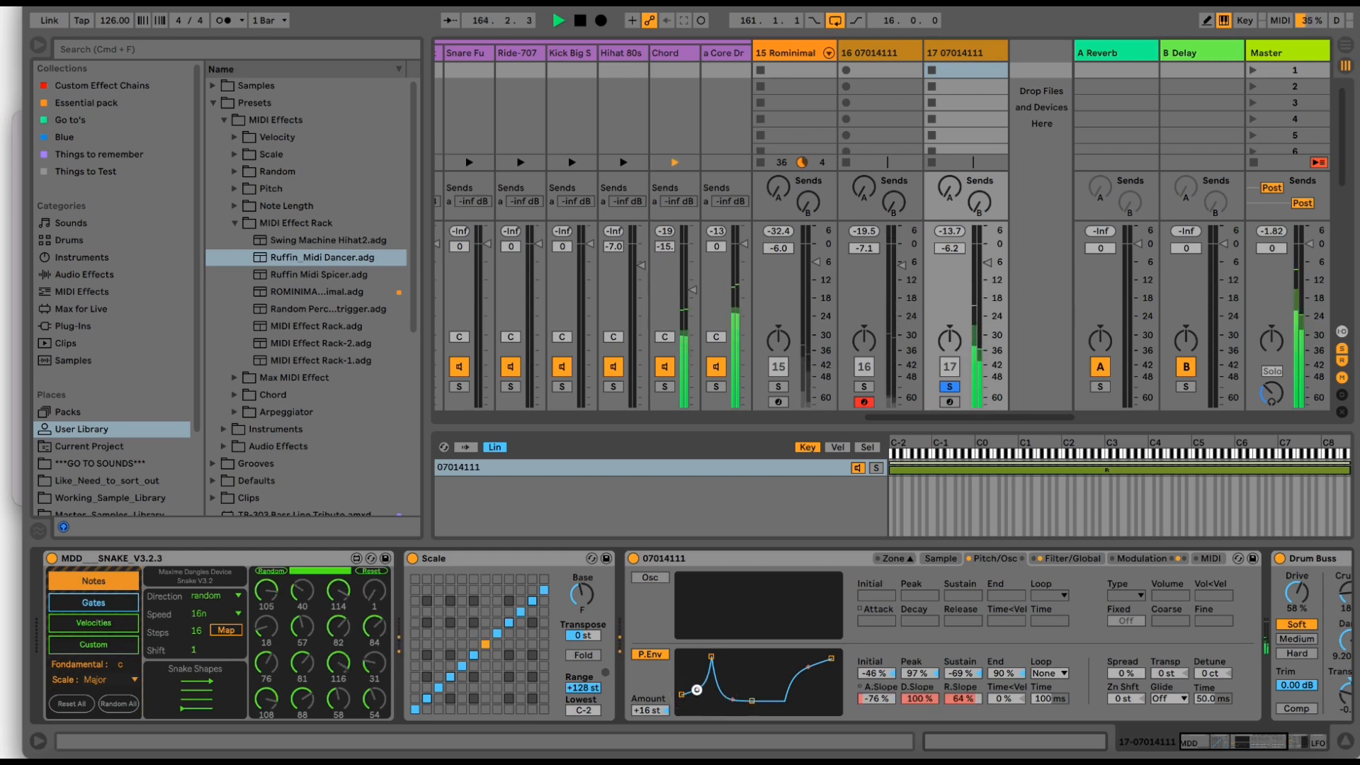
pyautogui.press('space')
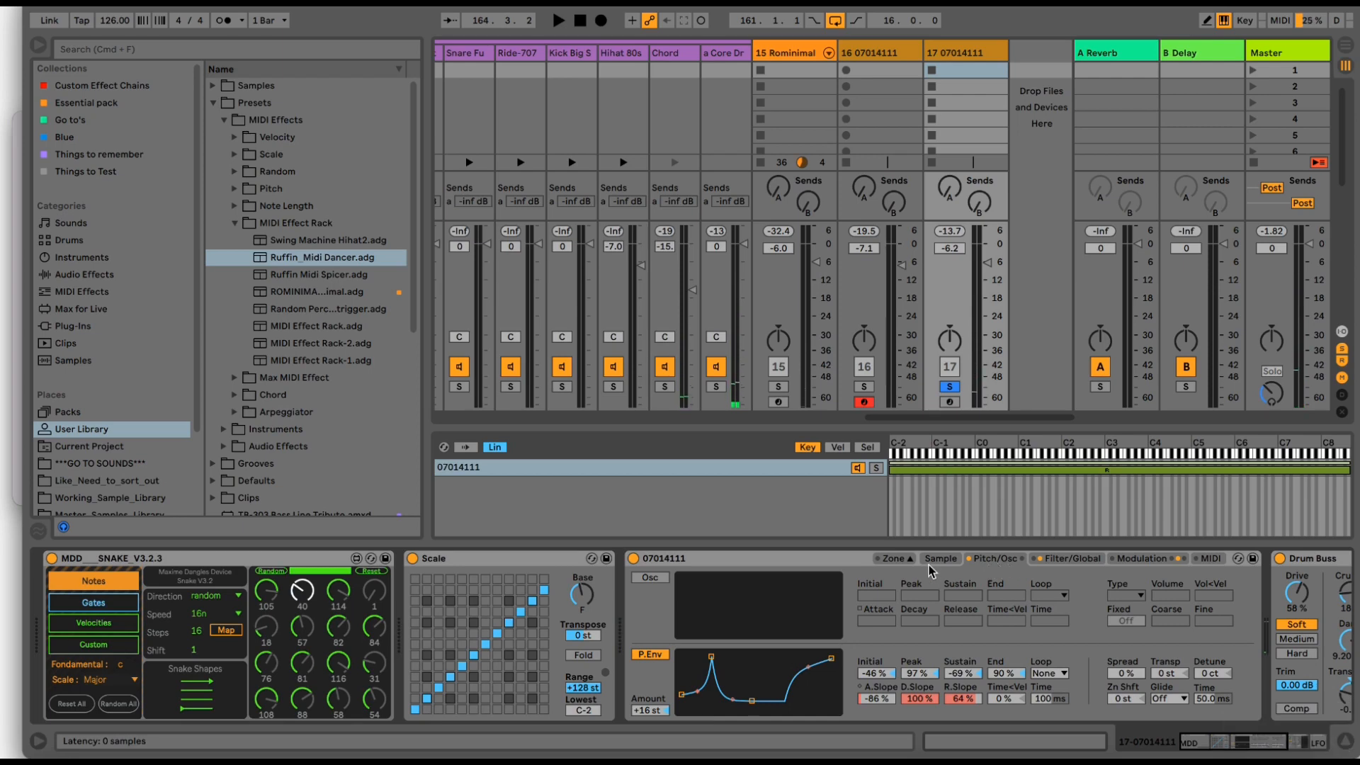
# - Preview the source file 07014111.wav from the BBC_Radio_Texture folder in Finder
pyautogui.click(932, 561)
pyautogui.press('space')
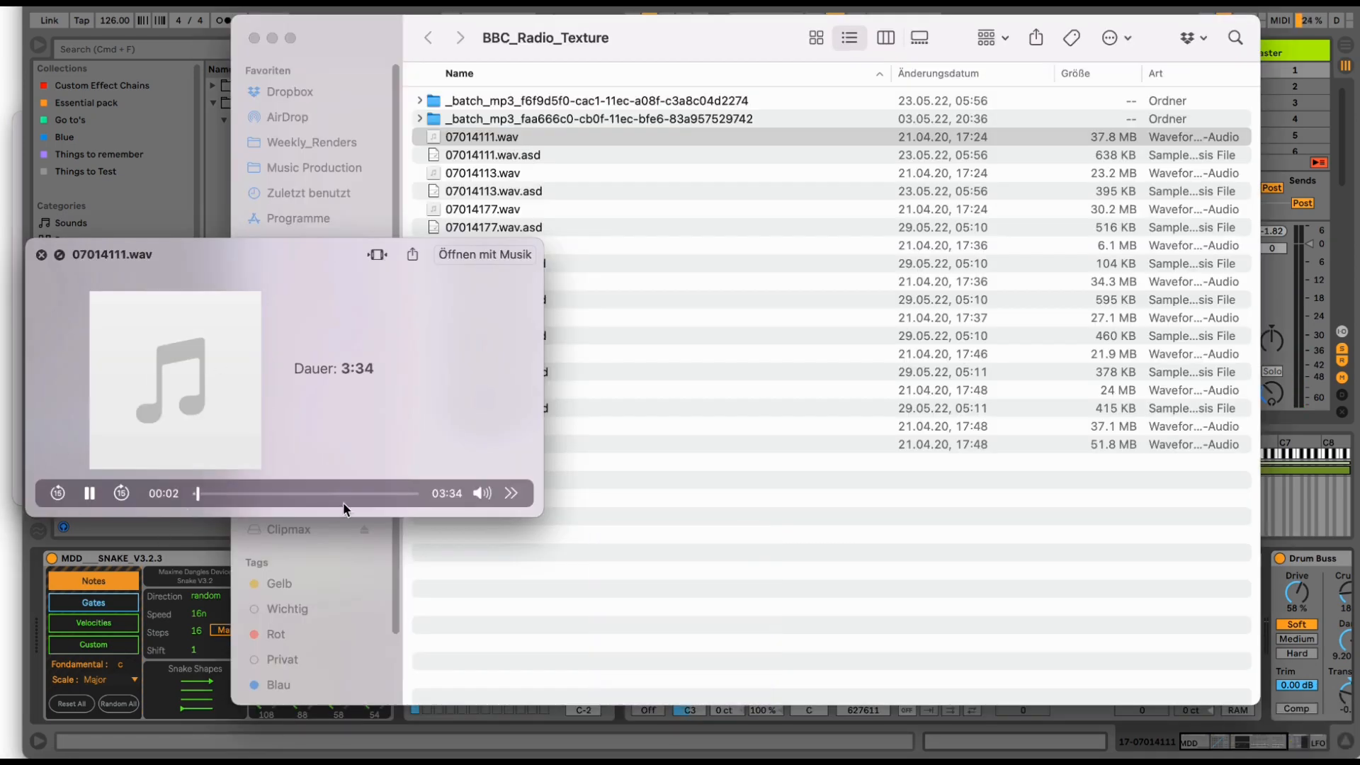
pyautogui.moveTo(499, 485)
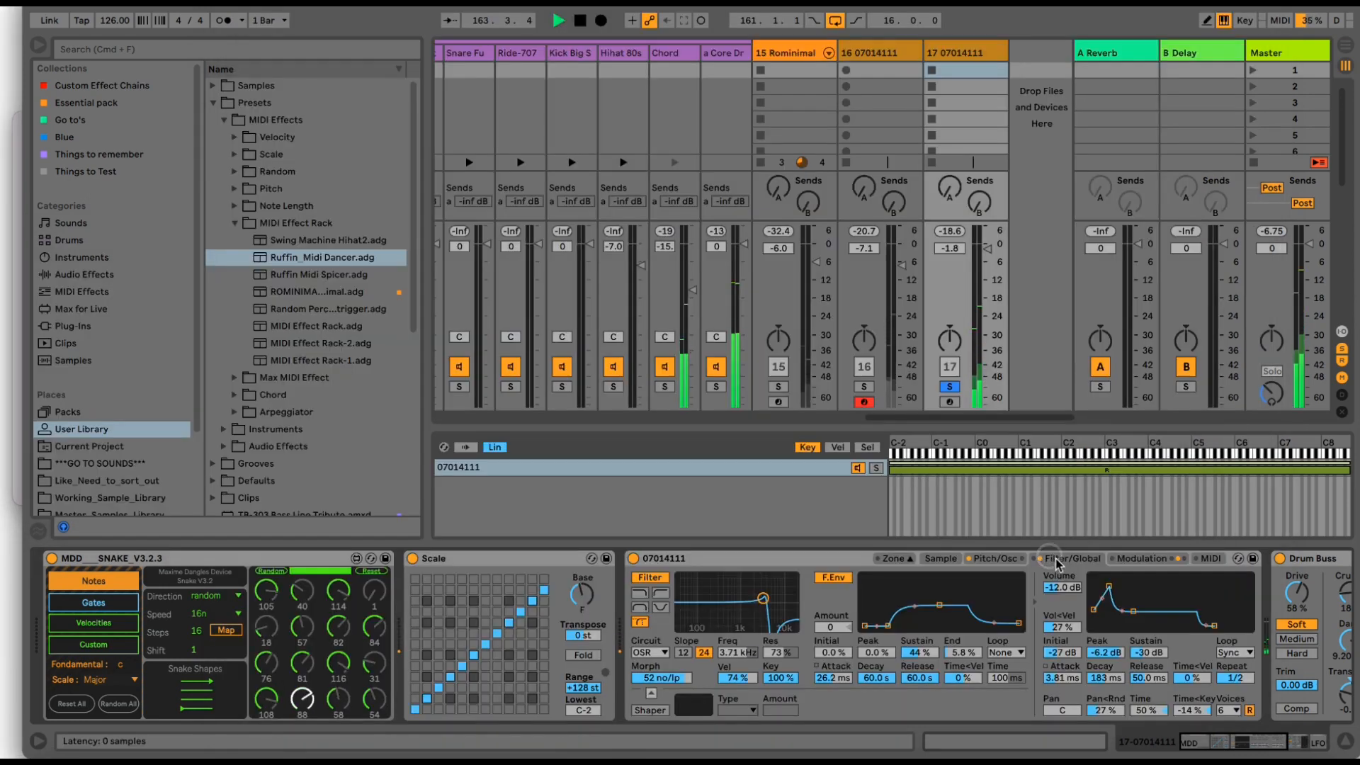
# - Examine the Sampler's filter, volume envelope and LFO modulation settings on track 17, along with the Drum Buss behind it
pyautogui.press('space')
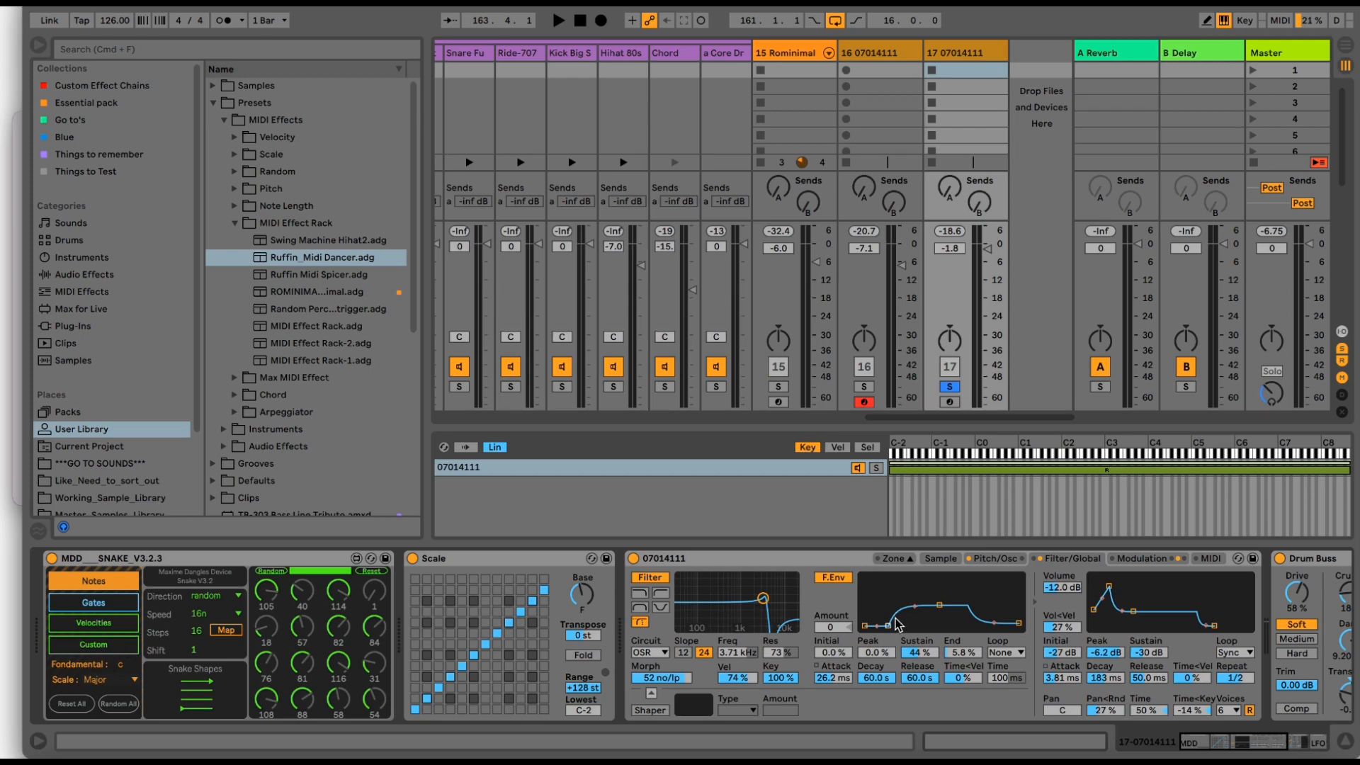
pyautogui.click(1138, 560)
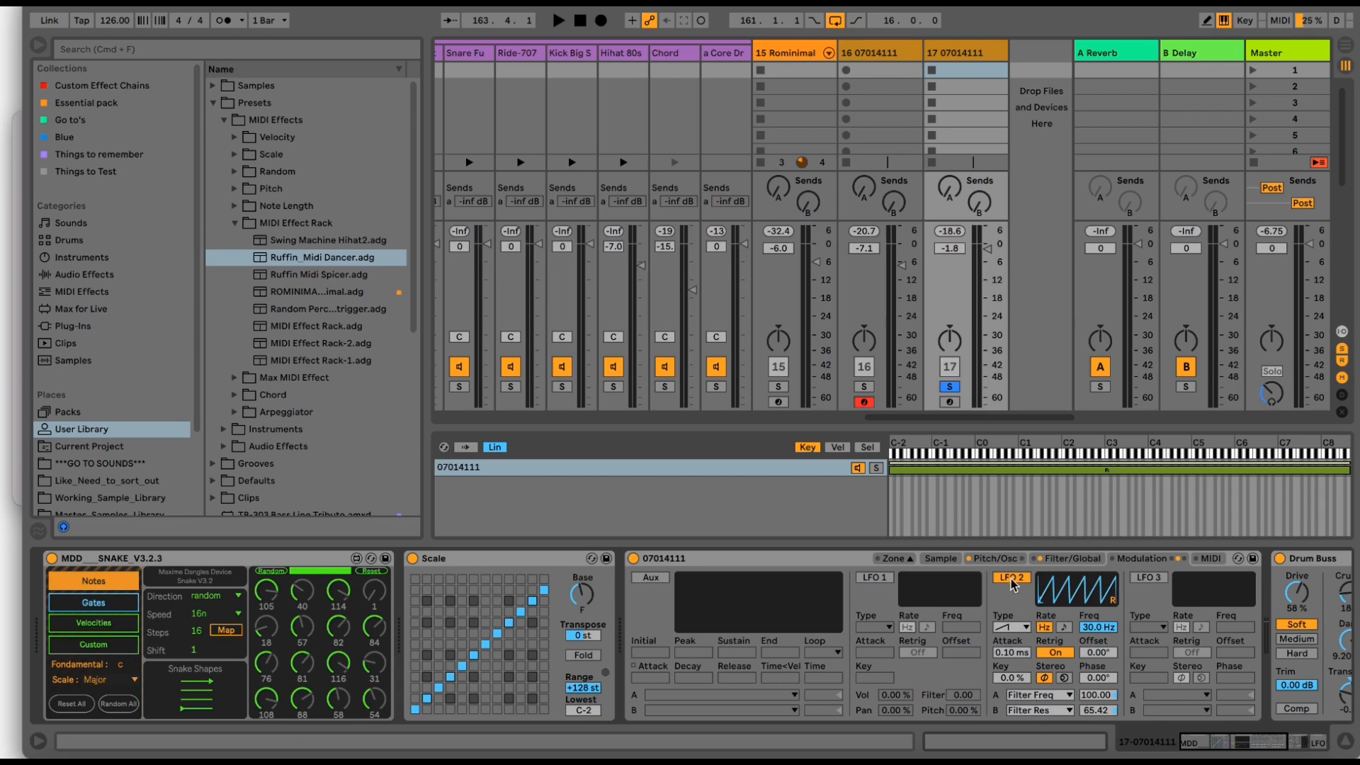
pyautogui.click(1039, 558)
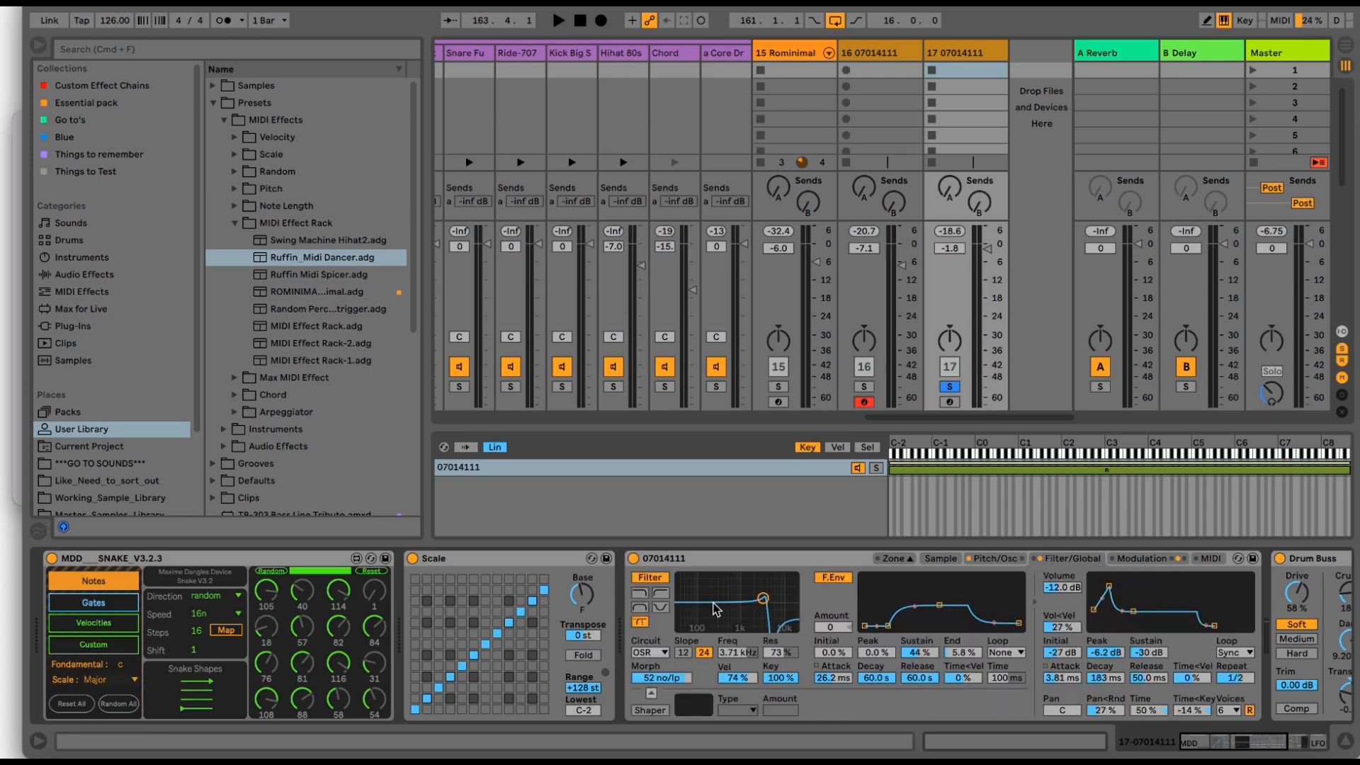
pyautogui.press('space')
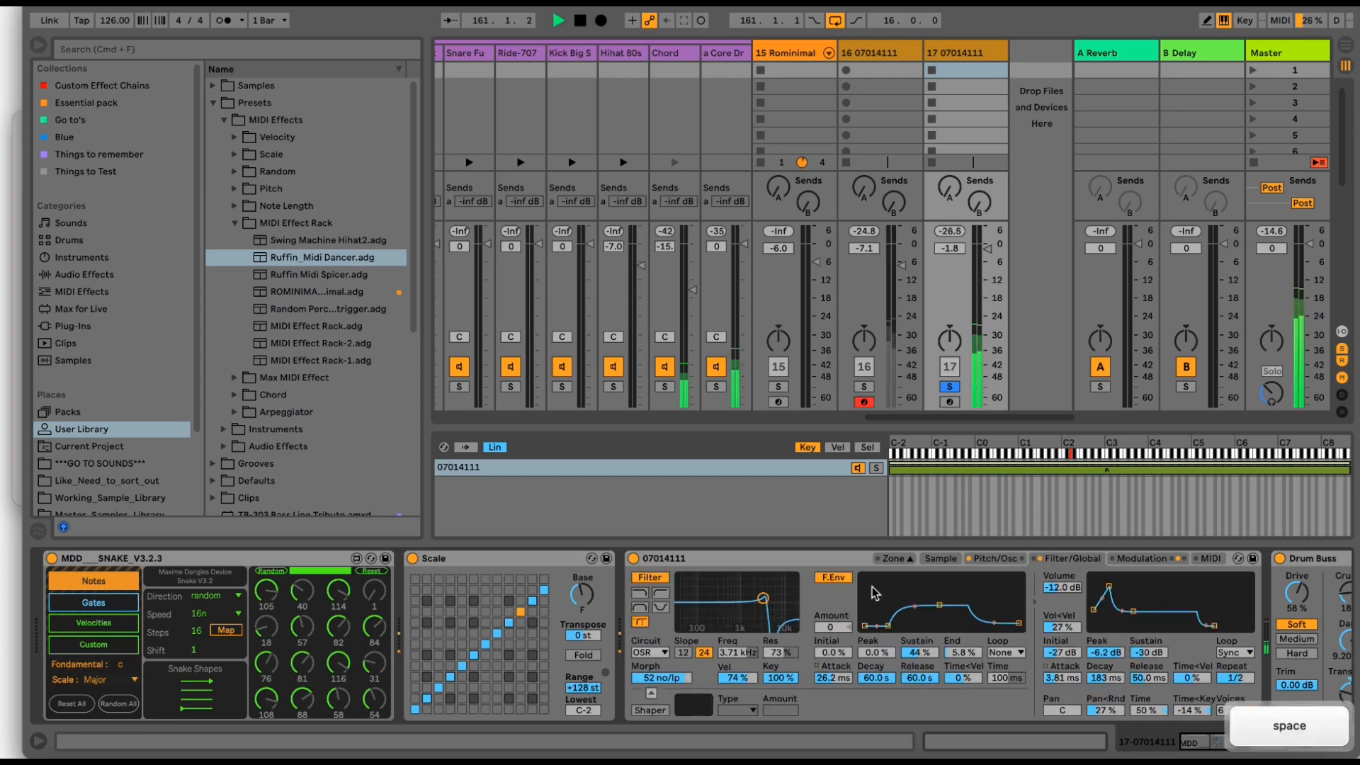
pyautogui.click(1221, 740)
pyautogui.moveTo(1221, 740); pyautogui.dragTo(1233, 734)
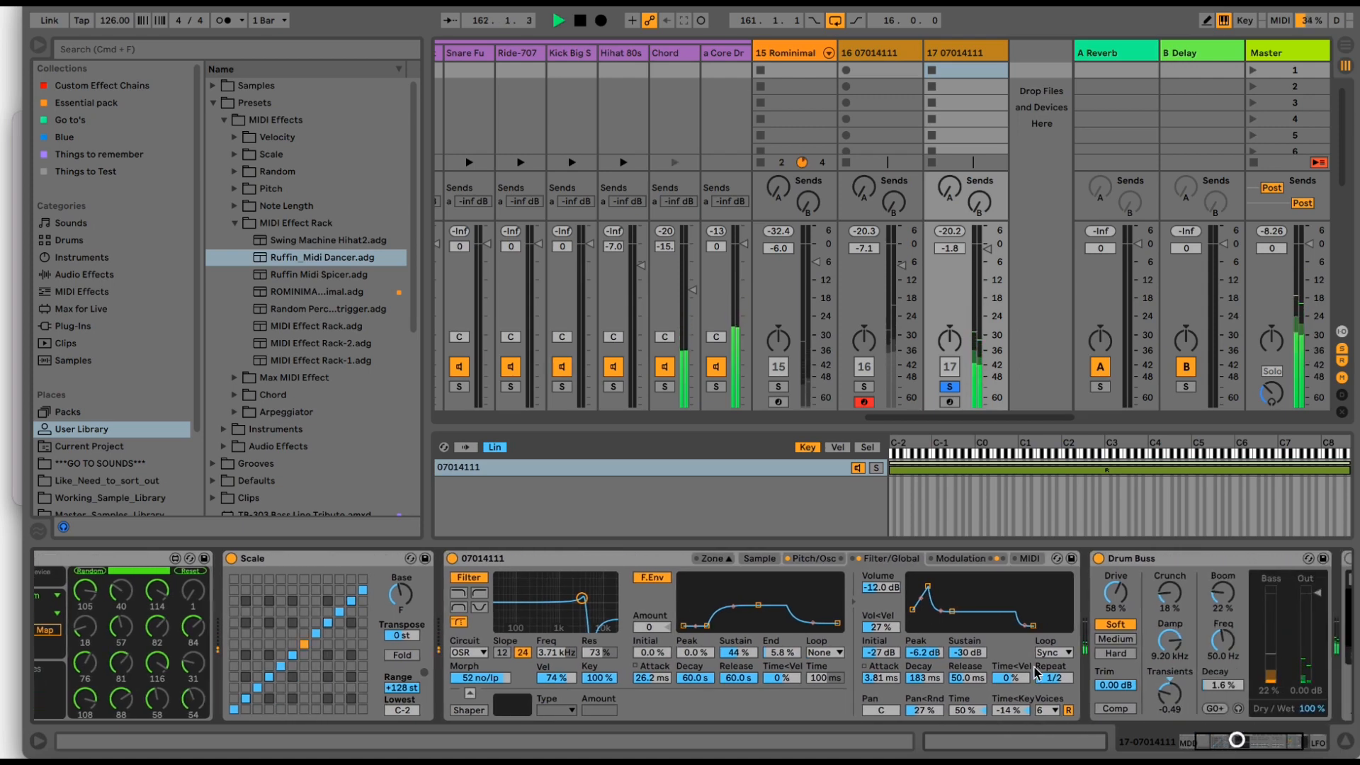
# - Audition the Sampler's LFO 2 with a square waveform during playback and change it to a triangle waveform
pyautogui.click(959, 558)
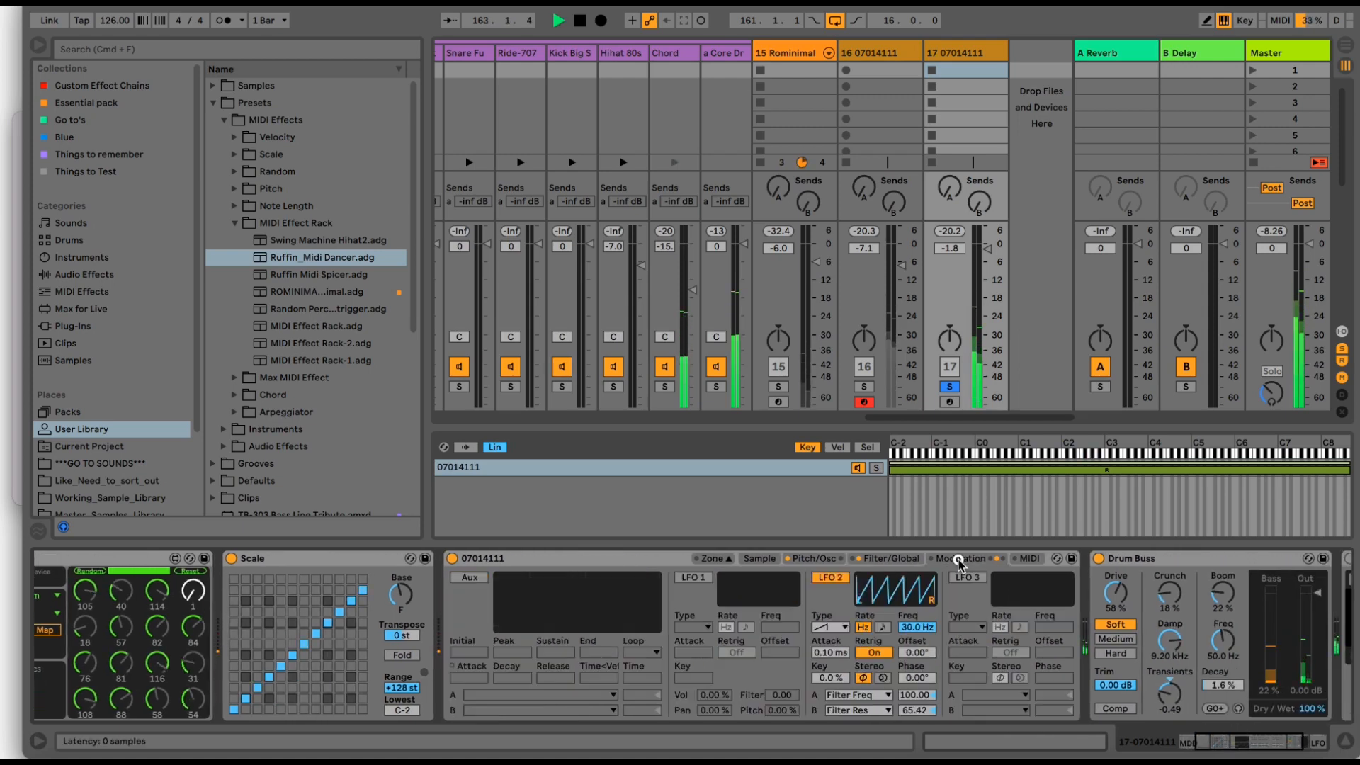
pyautogui.press('space')
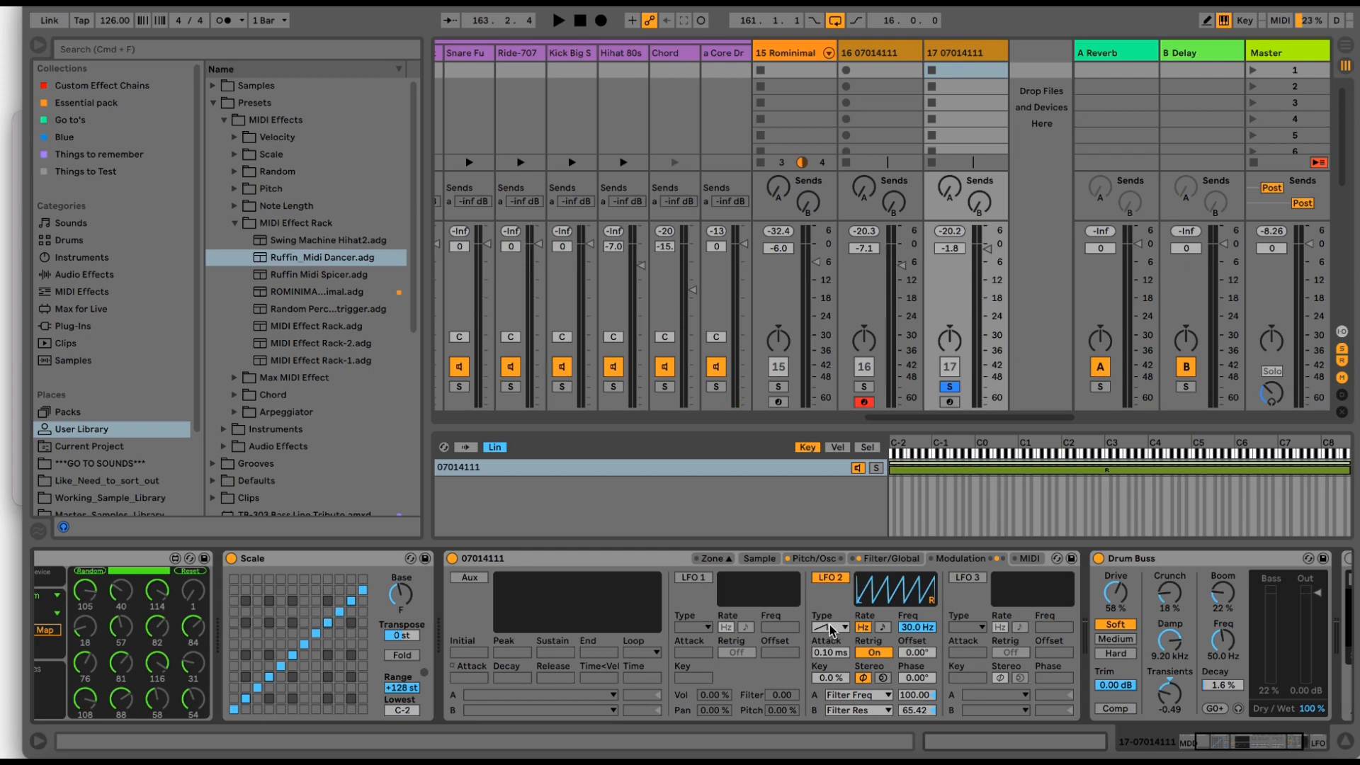
pyautogui.click(835, 629)
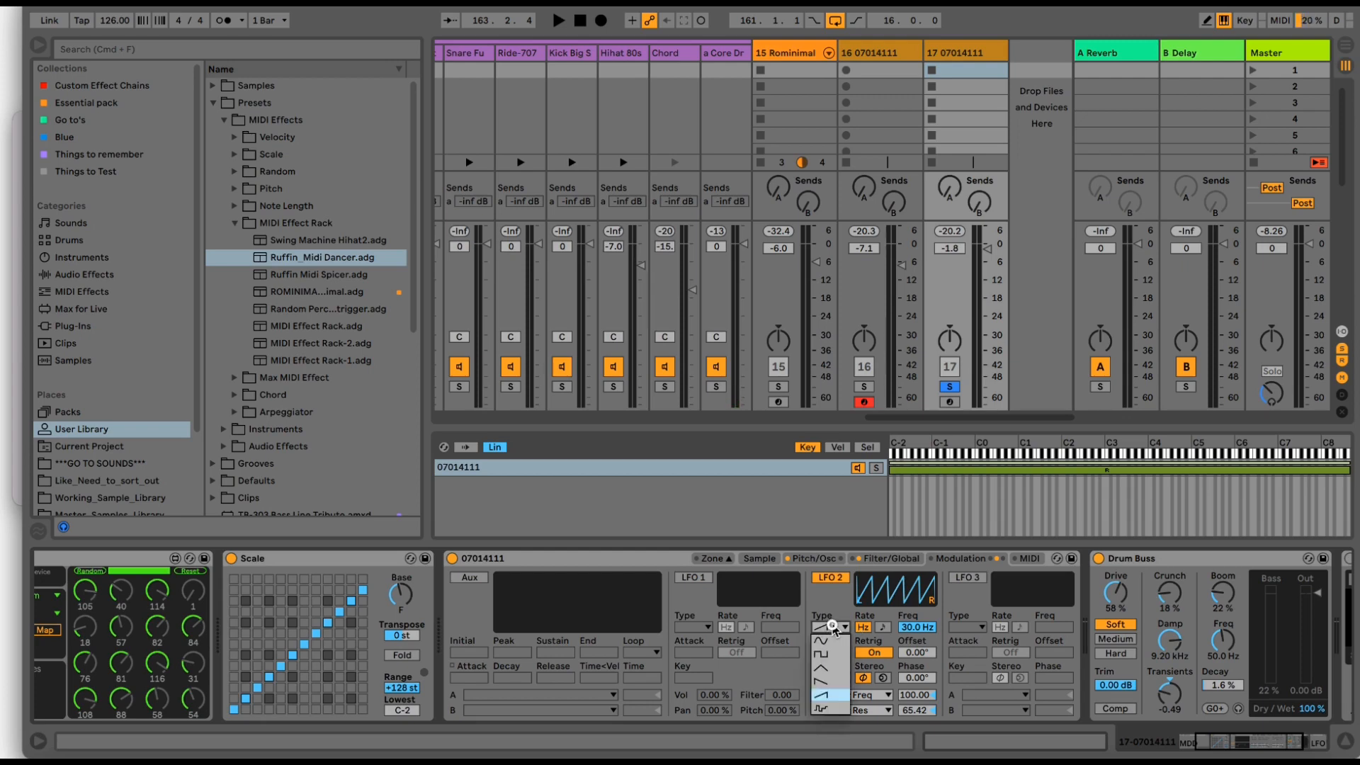
pyautogui.click(833, 659)
pyautogui.press('space')
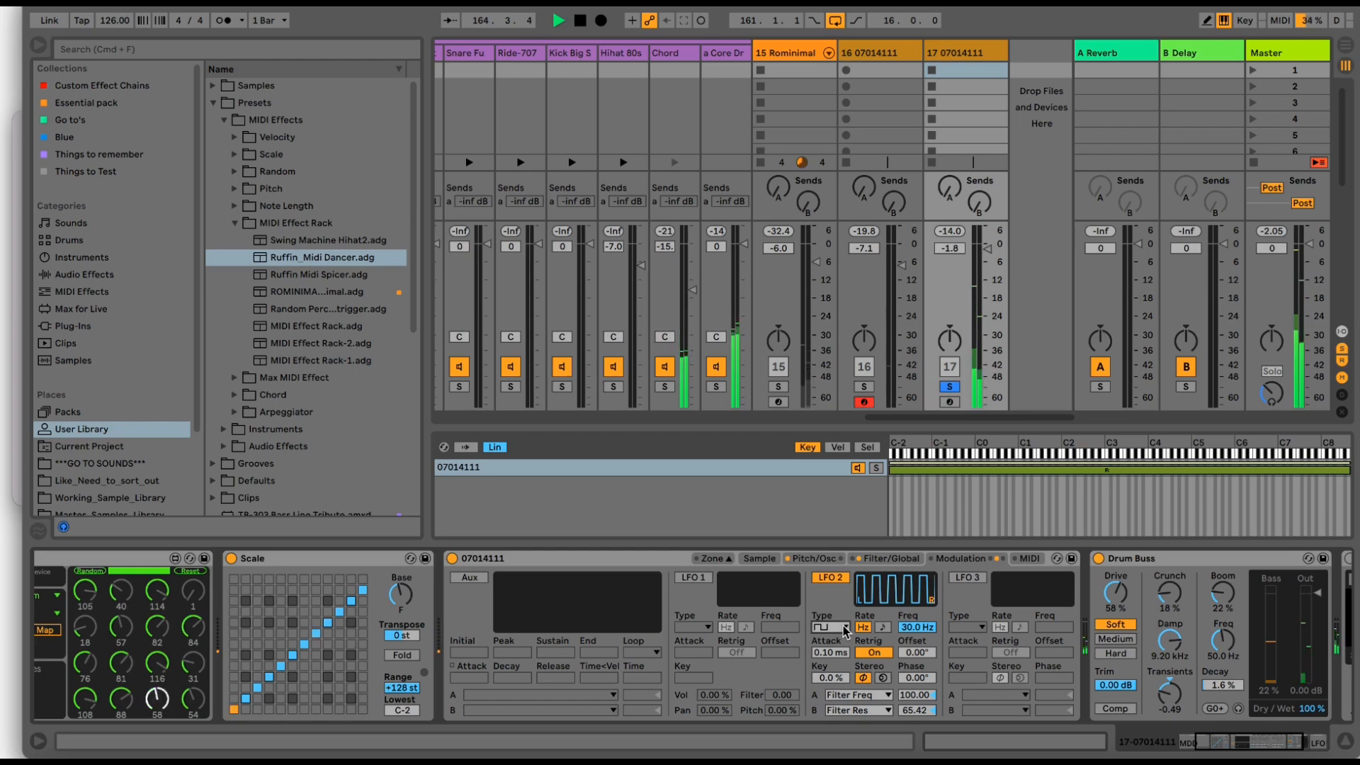
pyautogui.press('Down')
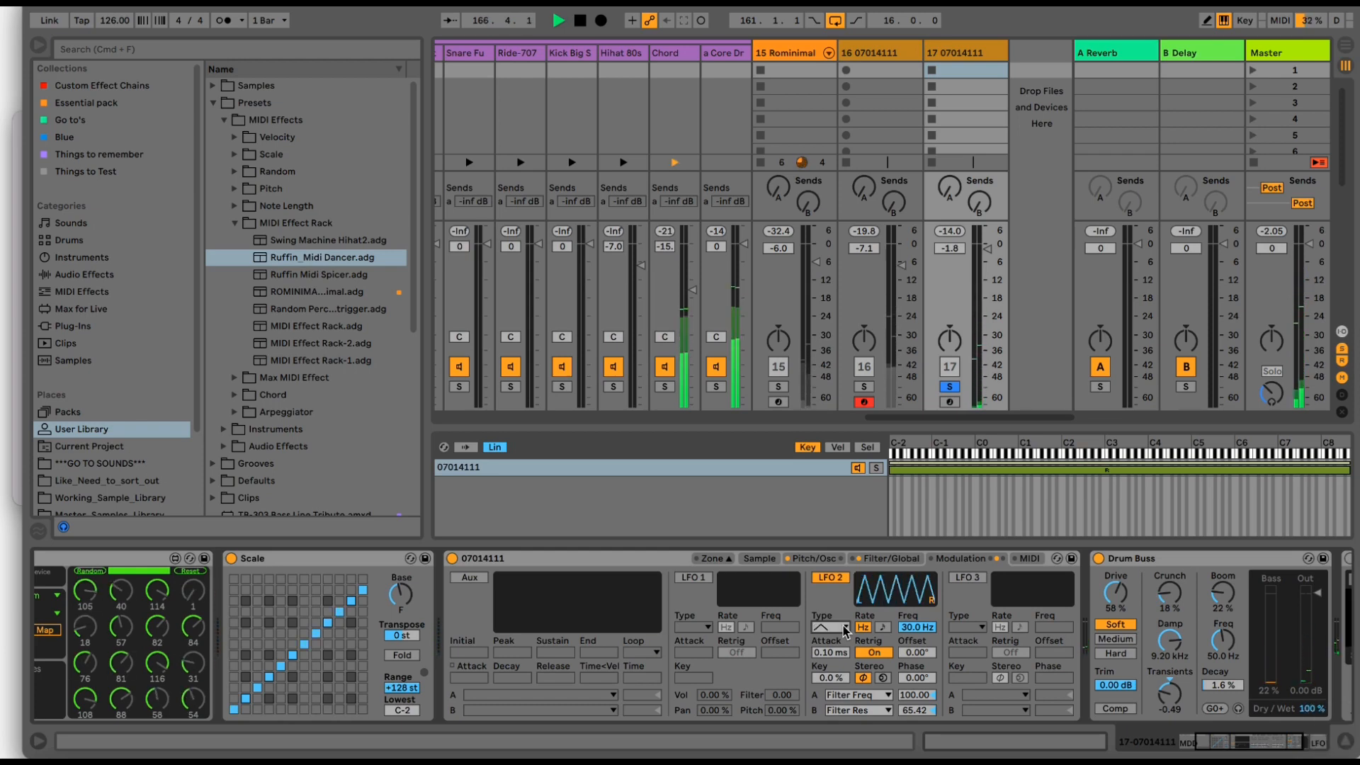
# - Audition LFO 2 with falling and rising saw waveforms, raise its Filter Res amount to 100, and choose the random stepped waveform
pyautogui.press('Down')
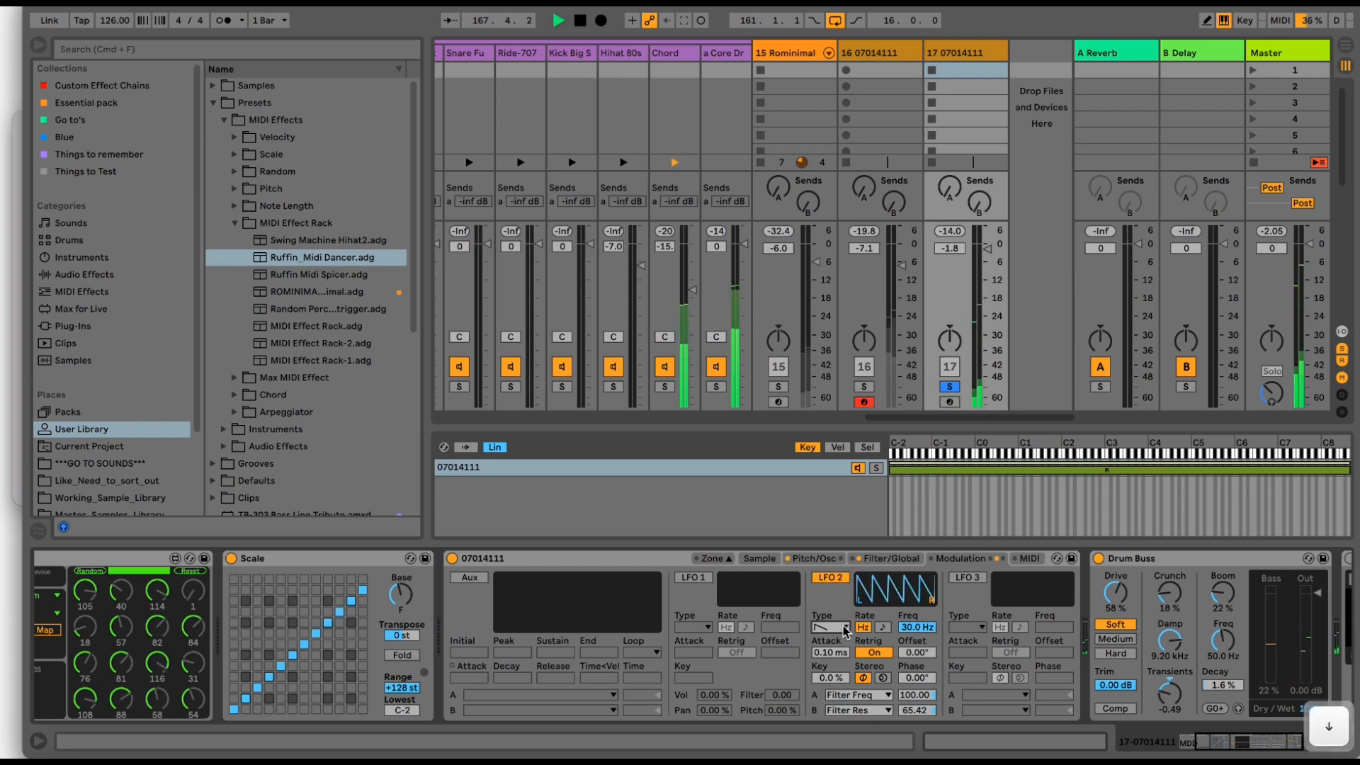
pyautogui.press('Down')
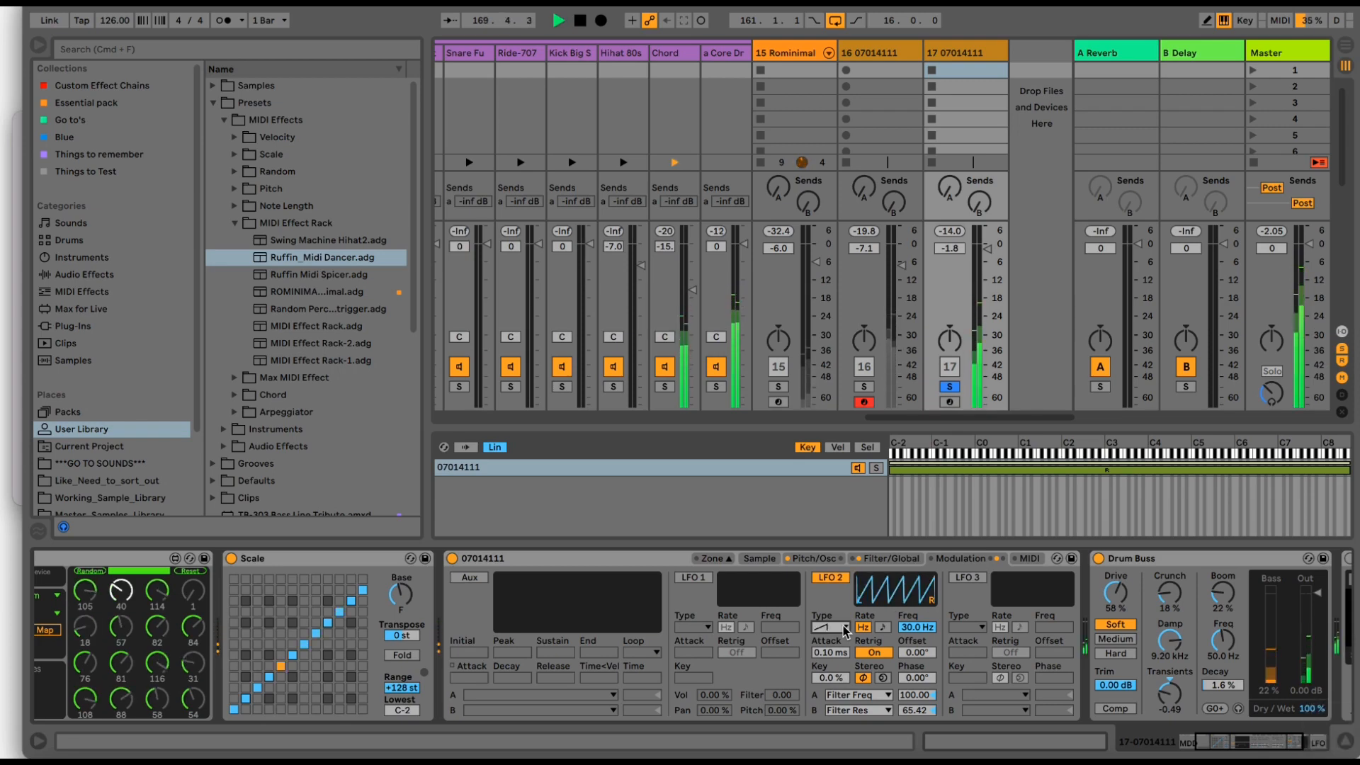
pyautogui.click(911, 708)
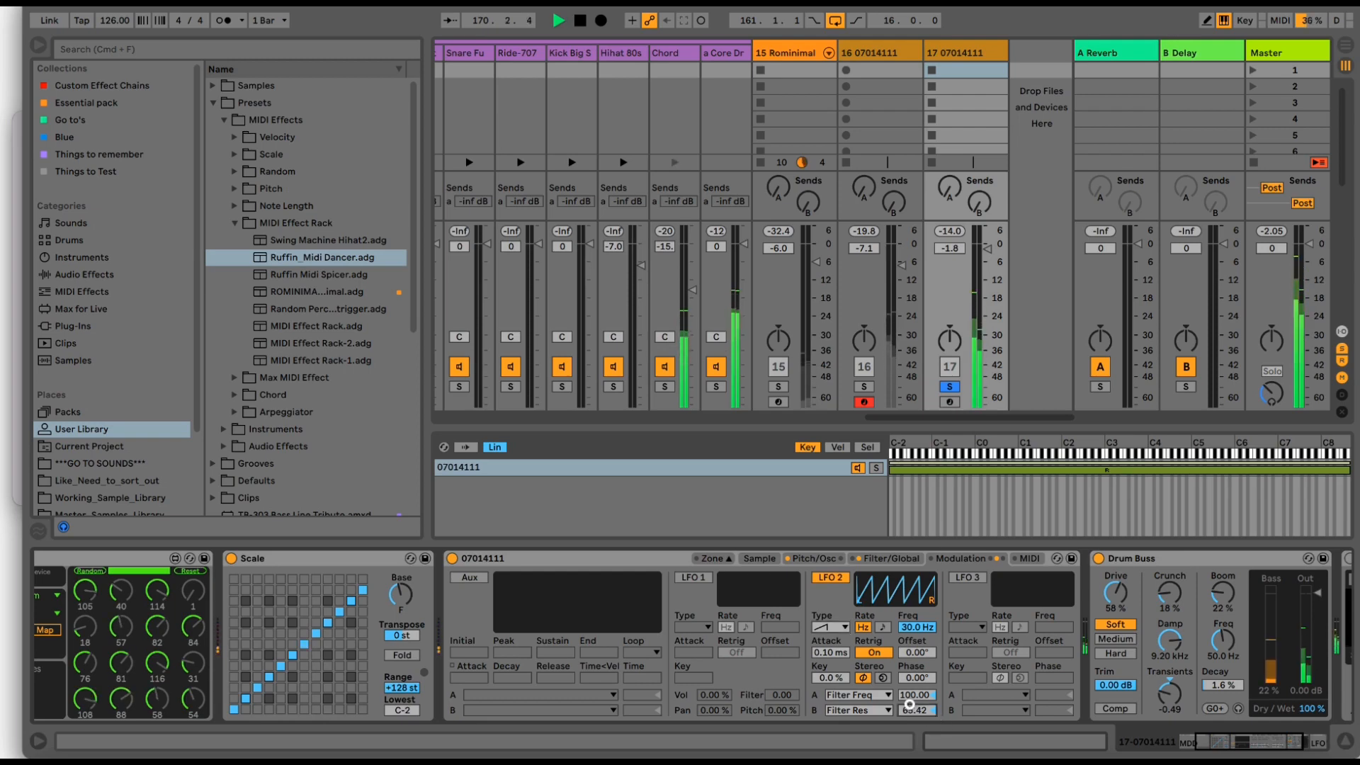
pyautogui.click(842, 628)
pyautogui.click(838, 707)
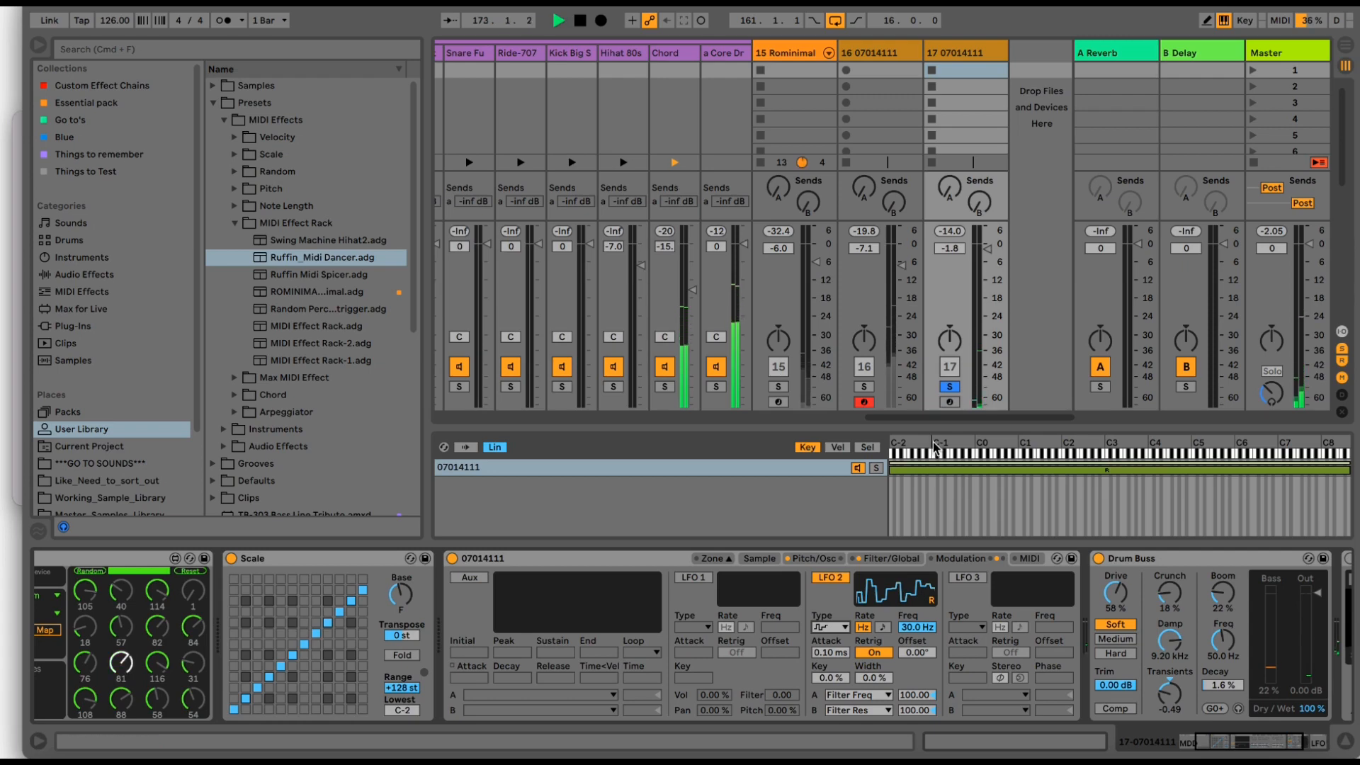
# - Bypass the Sampler's LFO 2, pitch envelope and filter along with the Drum Buss to hear the unprocessed sample
pyautogui.click(836, 578)
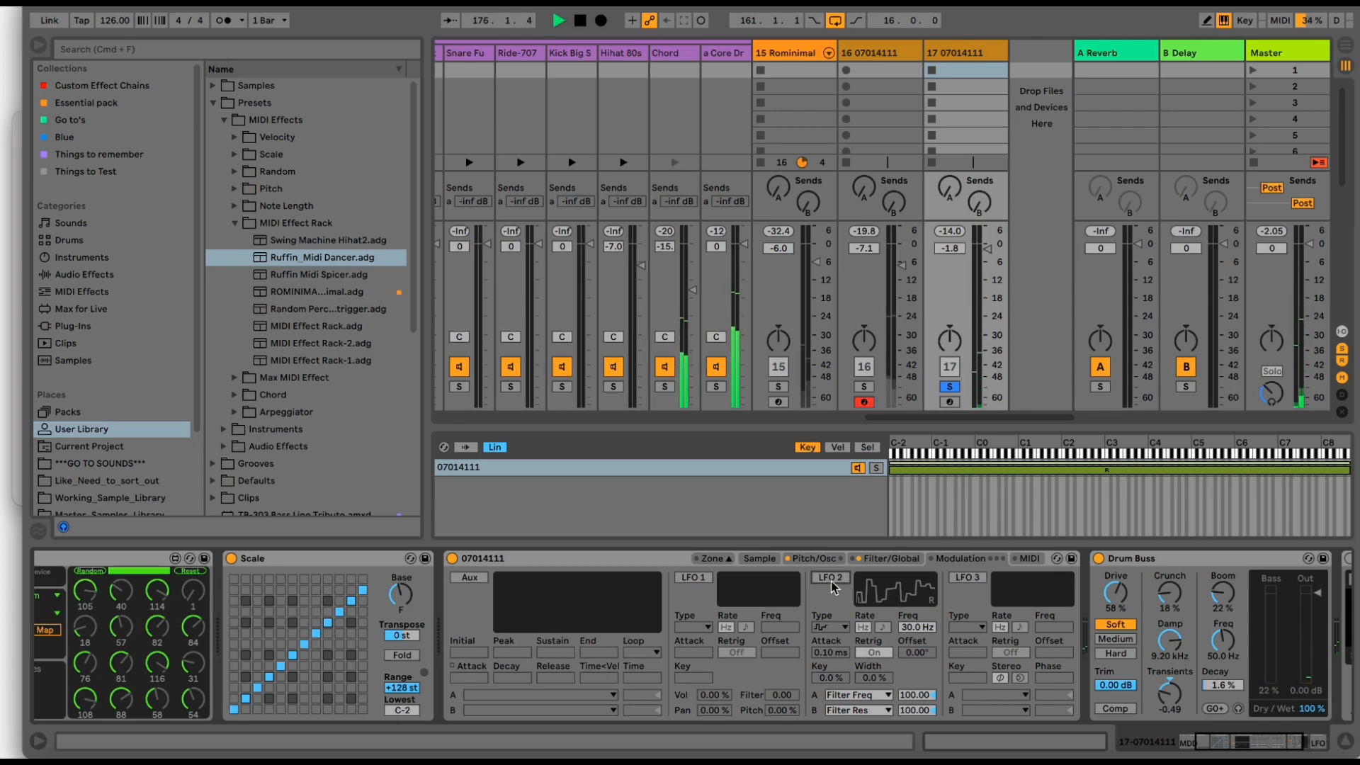
pyautogui.click(827, 563)
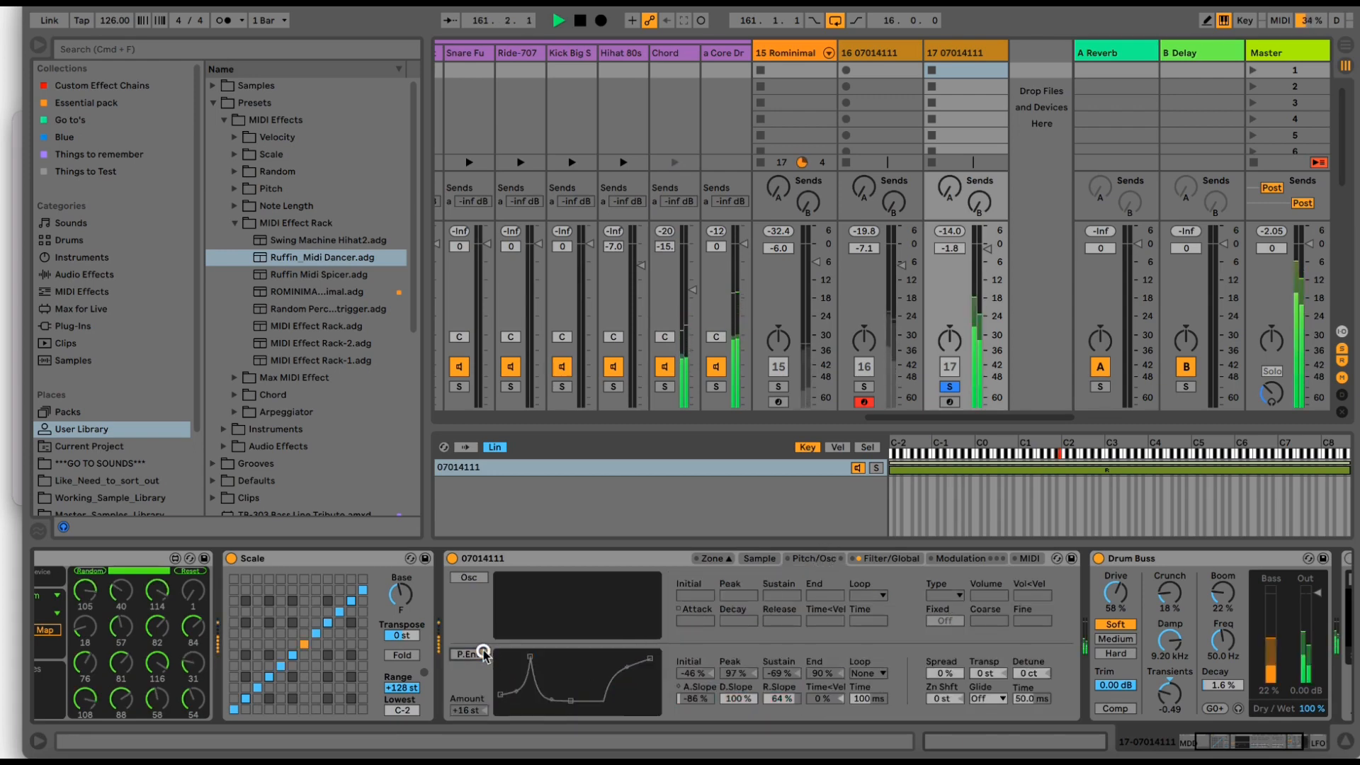
pyautogui.click(892, 558)
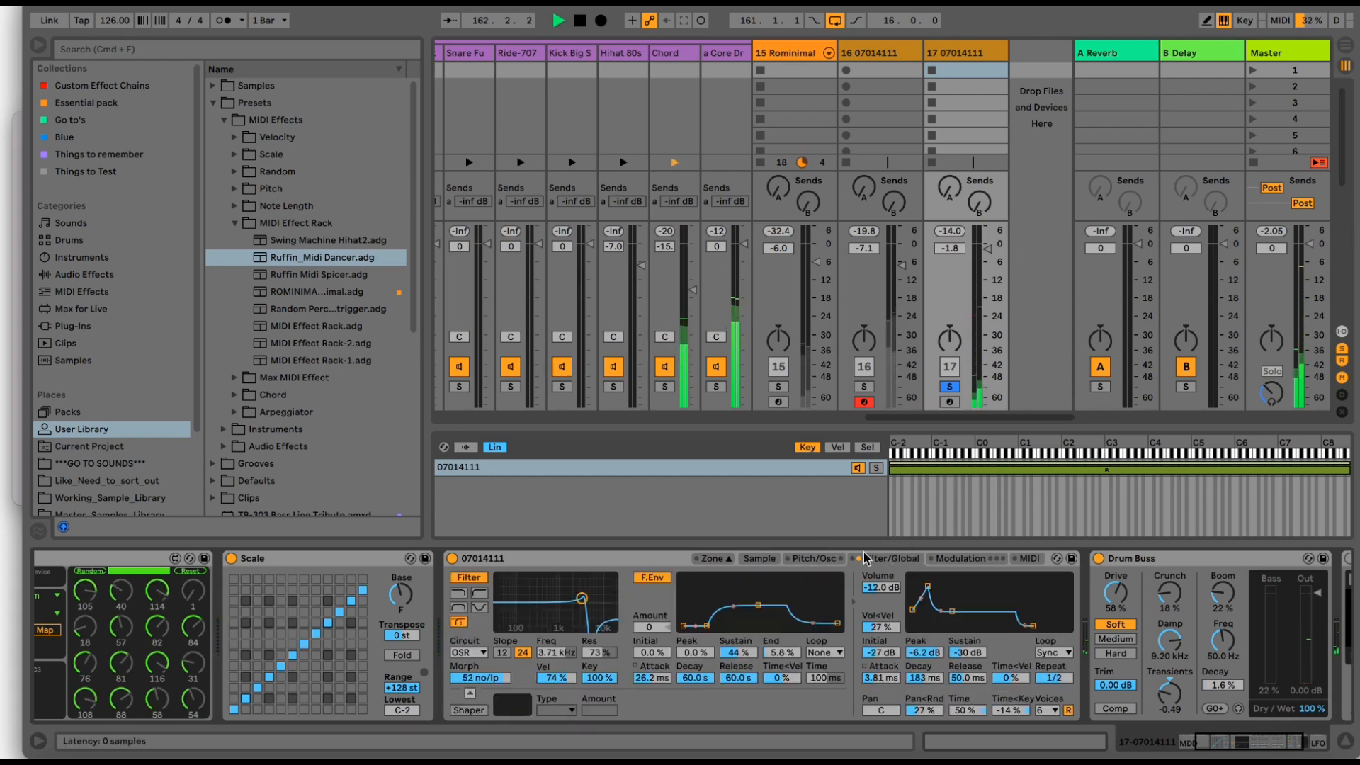
pyautogui.click(487, 577)
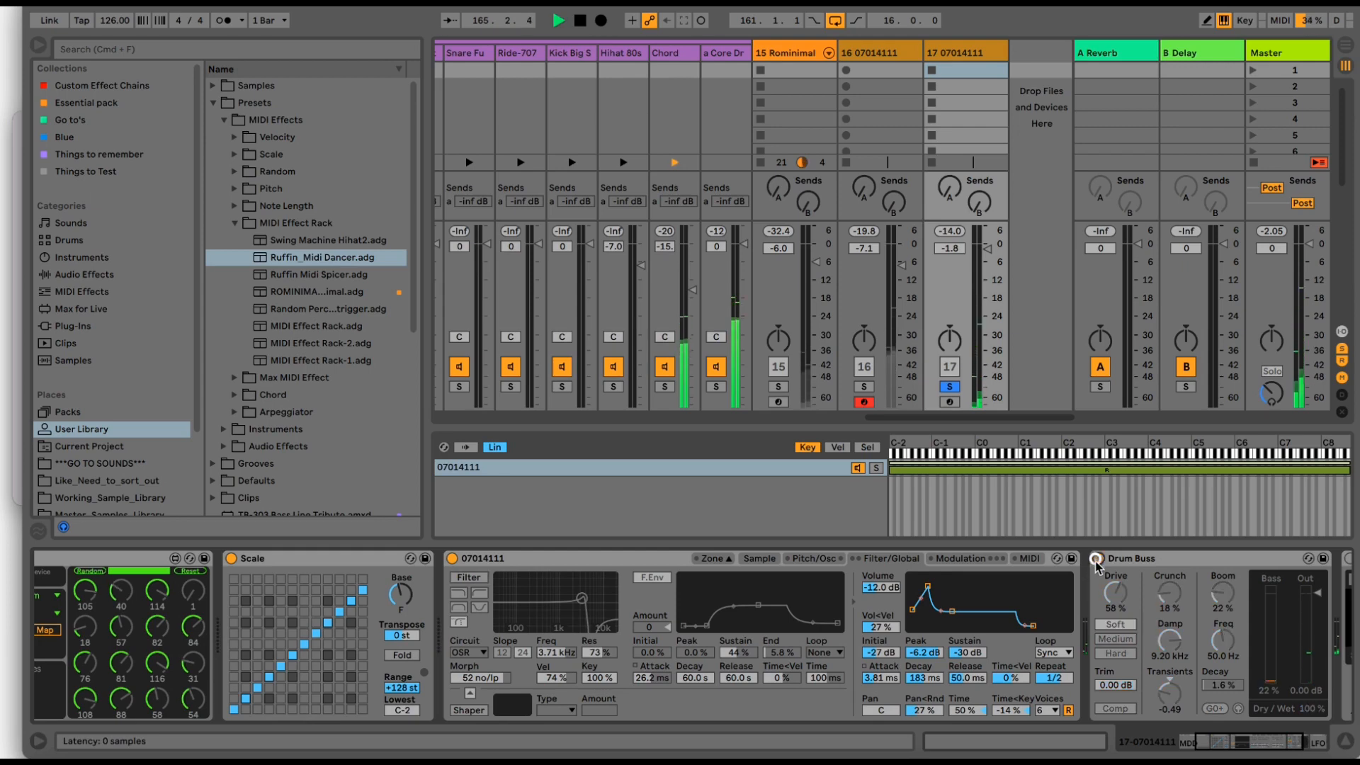
pyautogui.click(1244, 741)
pyautogui.moveTo(1231, 740); pyautogui.dragTo(1211, 727)
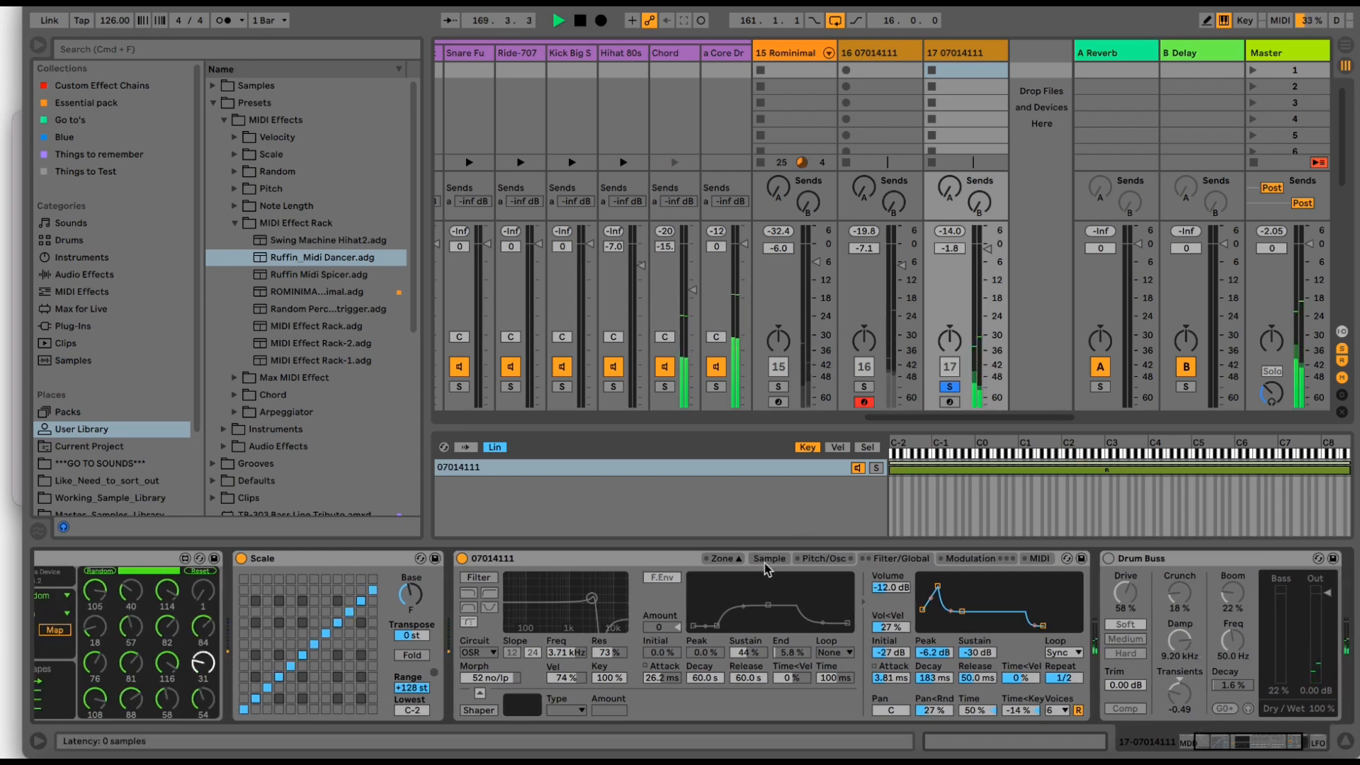
# - Re-enable the Sampler's filter, pitch envelope and LFO 2, and switch the Drum Buss back on
pyautogui.click(486, 579)
pyautogui.click(815, 558)
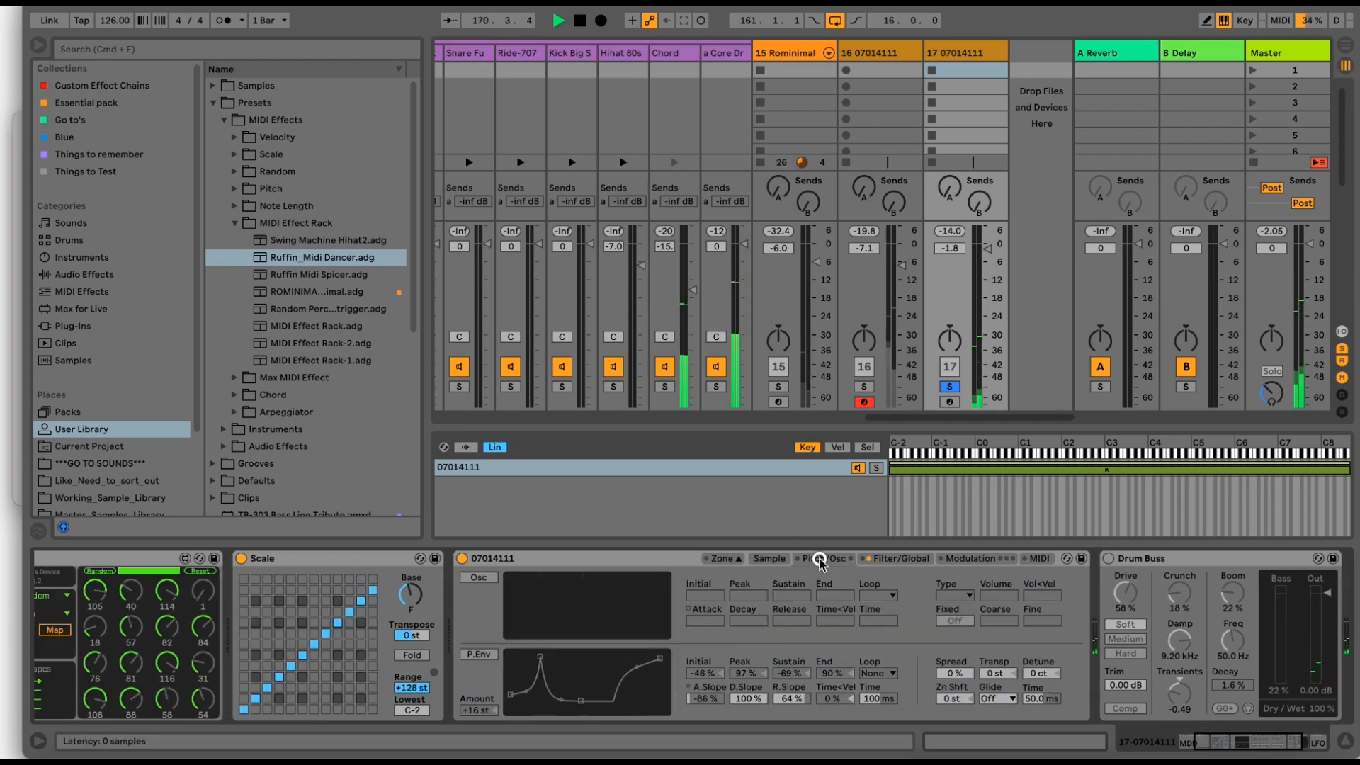
pyautogui.click(482, 656)
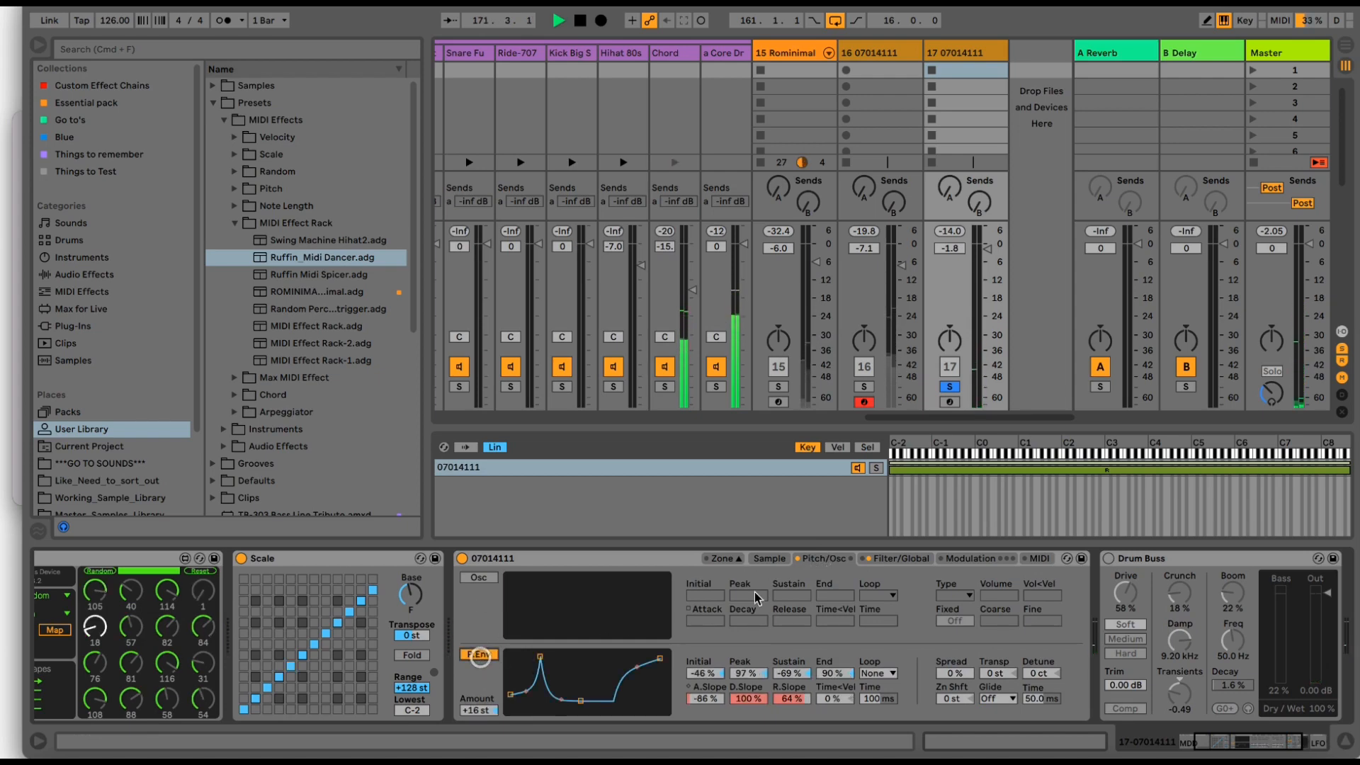
pyautogui.click(894, 558)
pyautogui.click(976, 559)
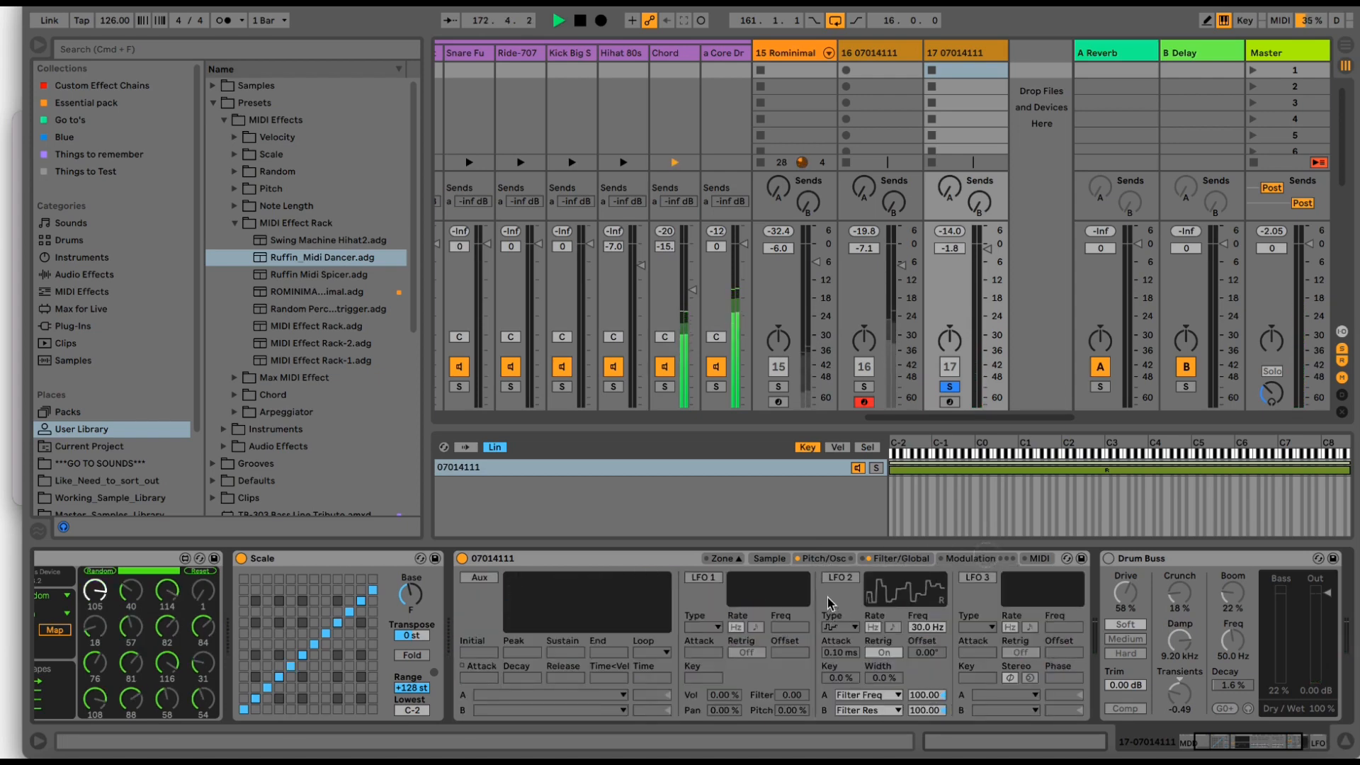
pyautogui.click(840, 578)
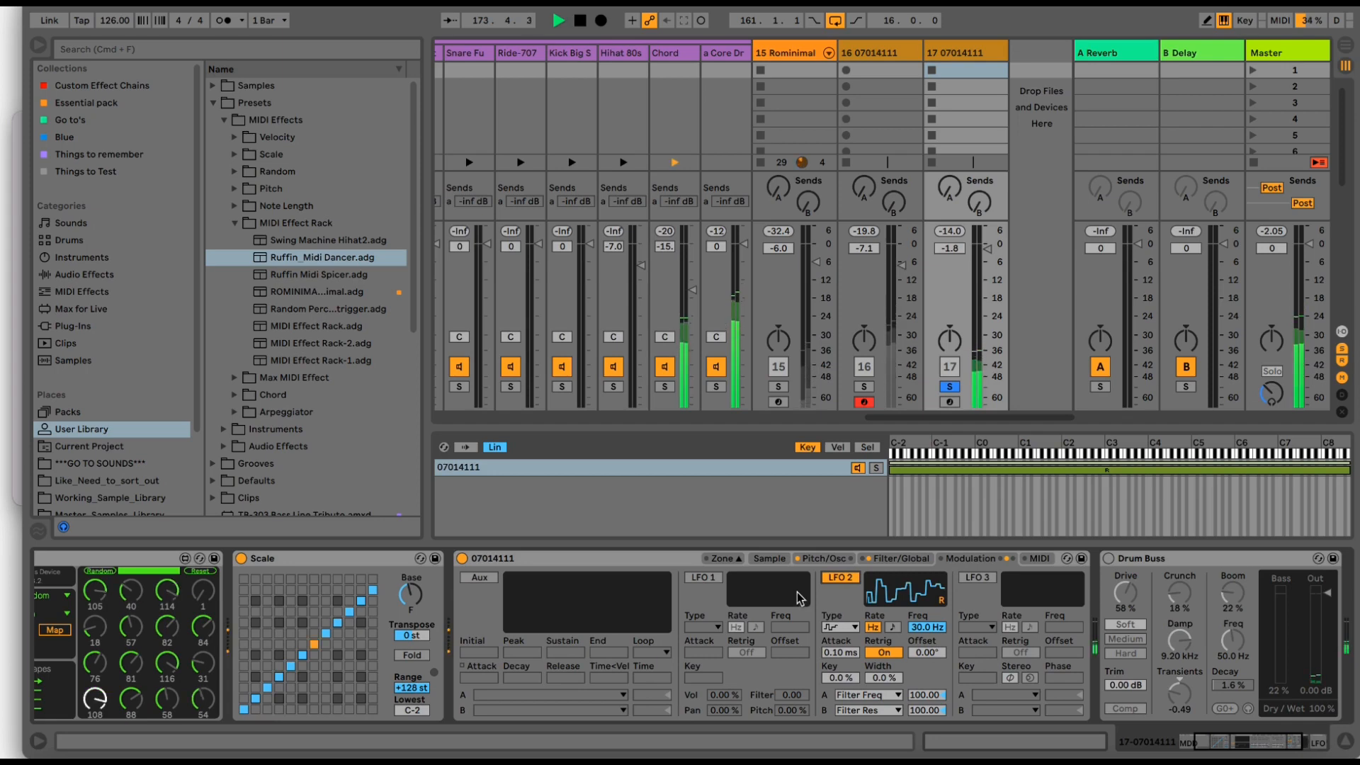
pyautogui.click(894, 559)
pyautogui.click(1130, 585)
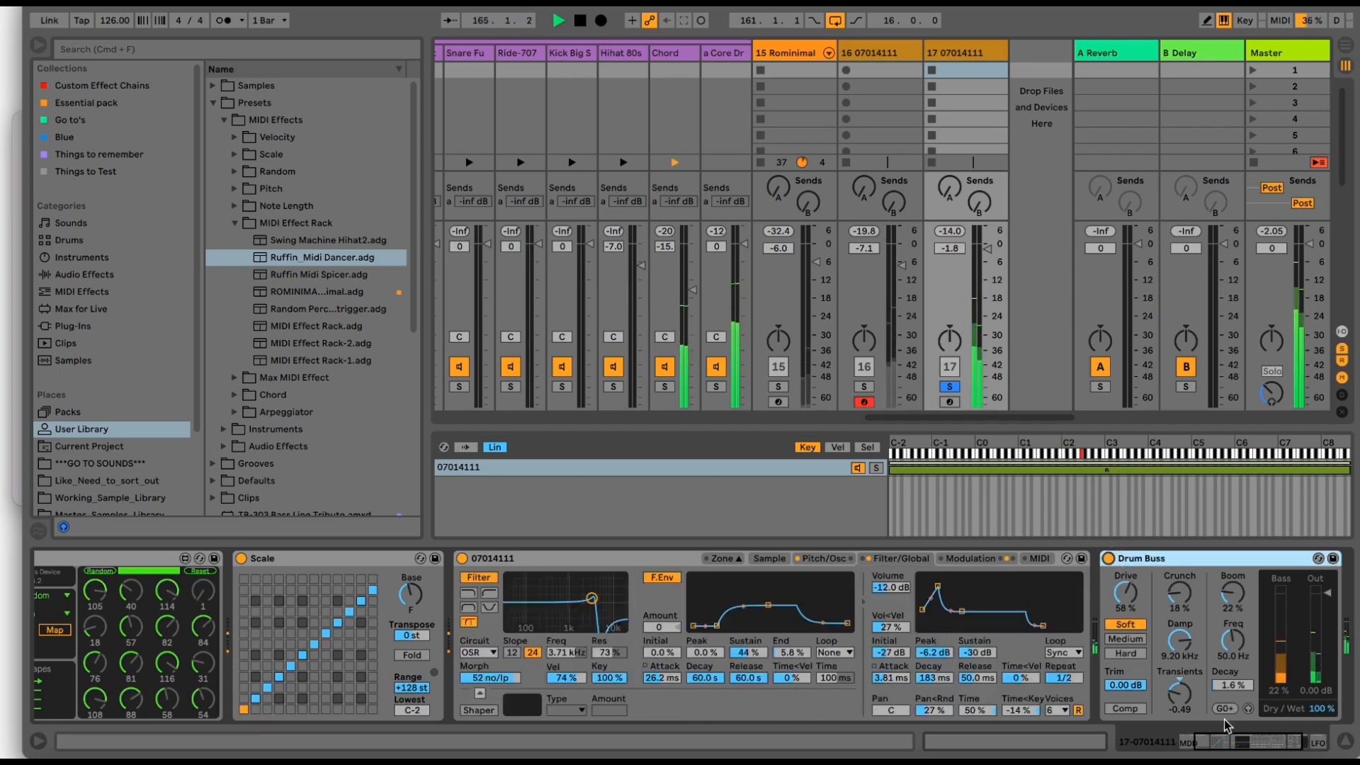
# - Change the Sampler's LFO 2 on track 17 to a square waveform
pyautogui.click(1292, 752)
pyautogui.moveTo(1291, 752); pyautogui.dragTo(1277, 748)
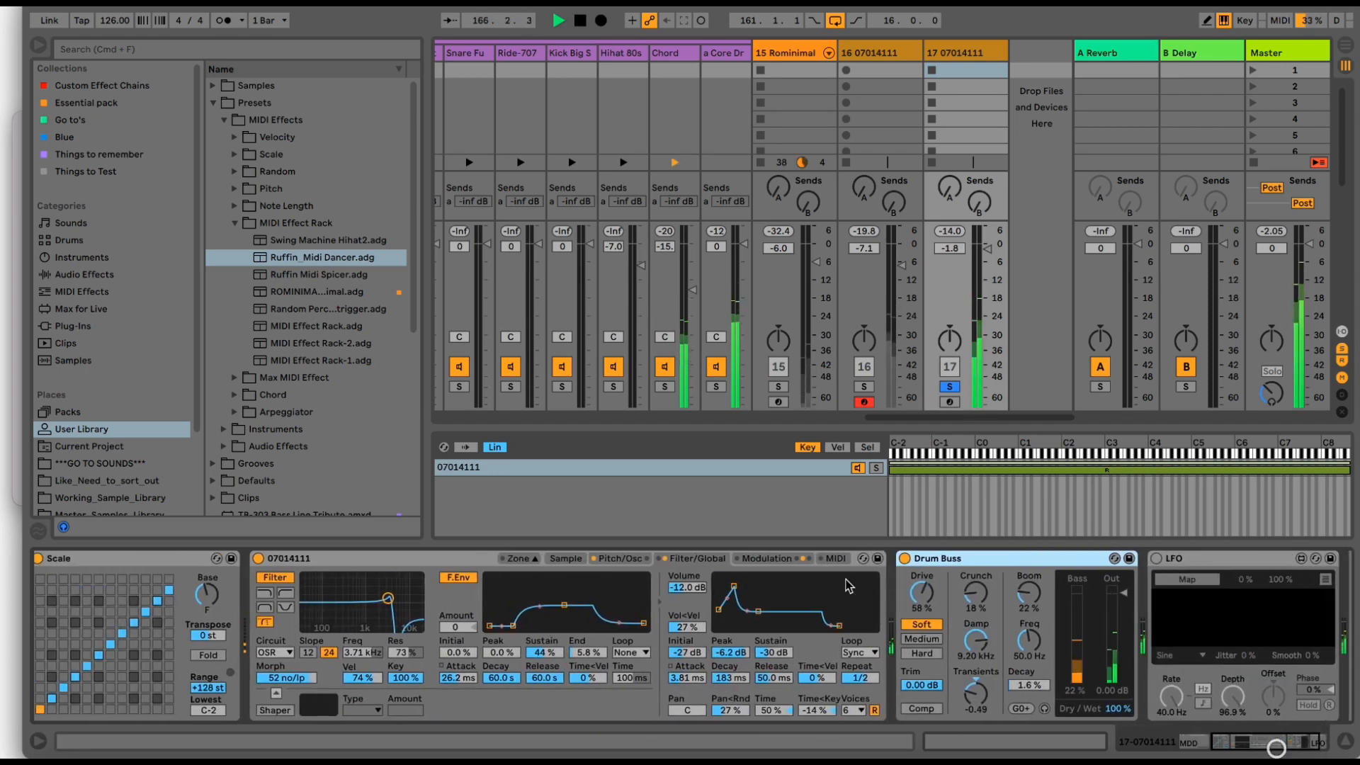
pyautogui.click(764, 558)
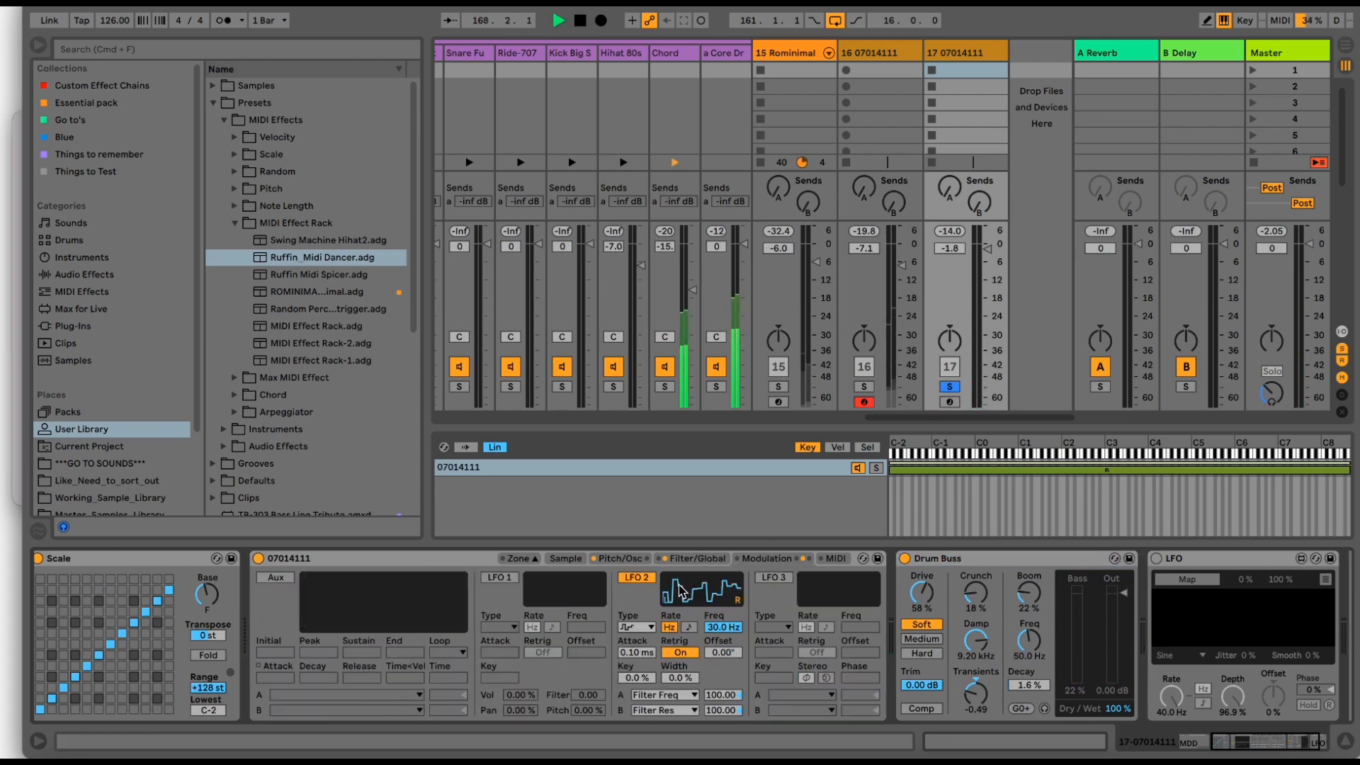
pyautogui.click(635, 627)
pyautogui.click(632, 639)
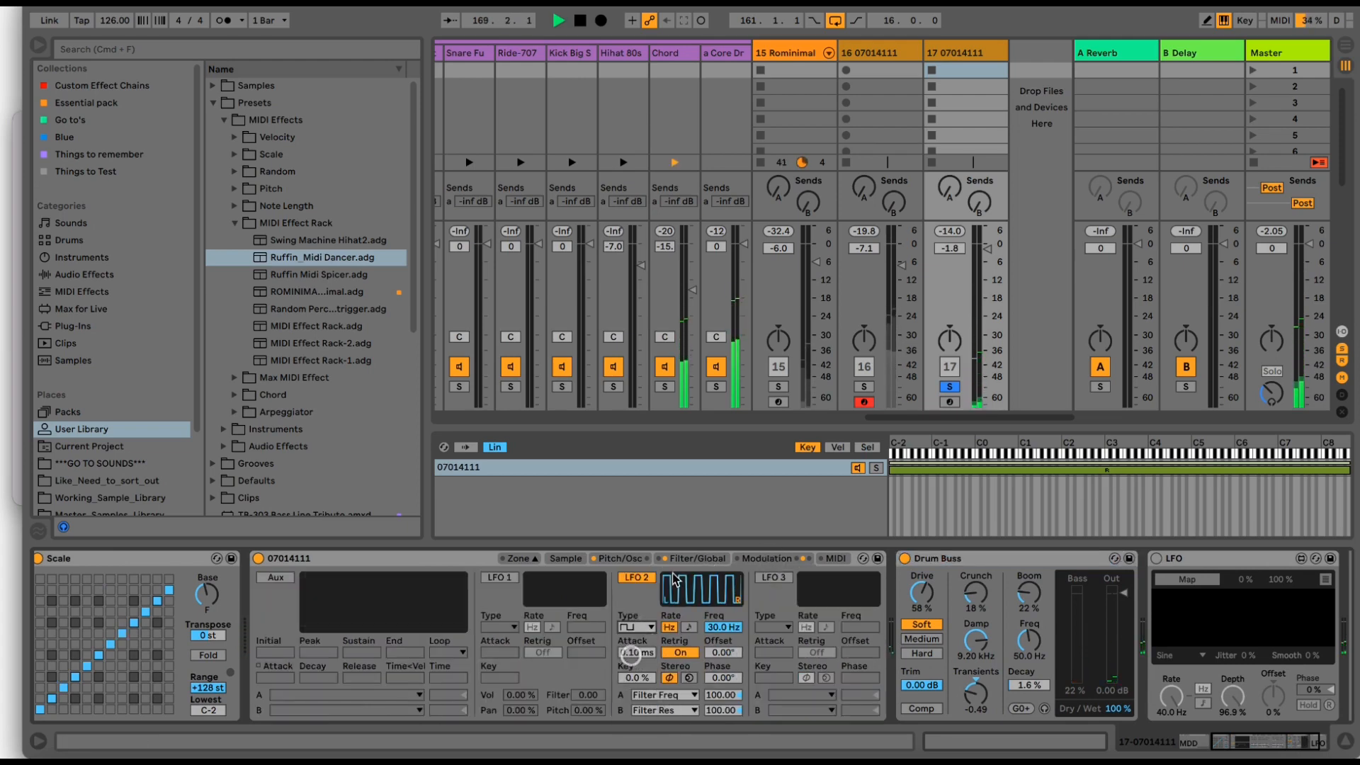
# - Reshape the Sampler's volume envelope to Initial -4.6 dB, Peak -68 dB, Sustain -11 dB, Decay 584 ms and Release 4.02 s
pyautogui.click(678, 558)
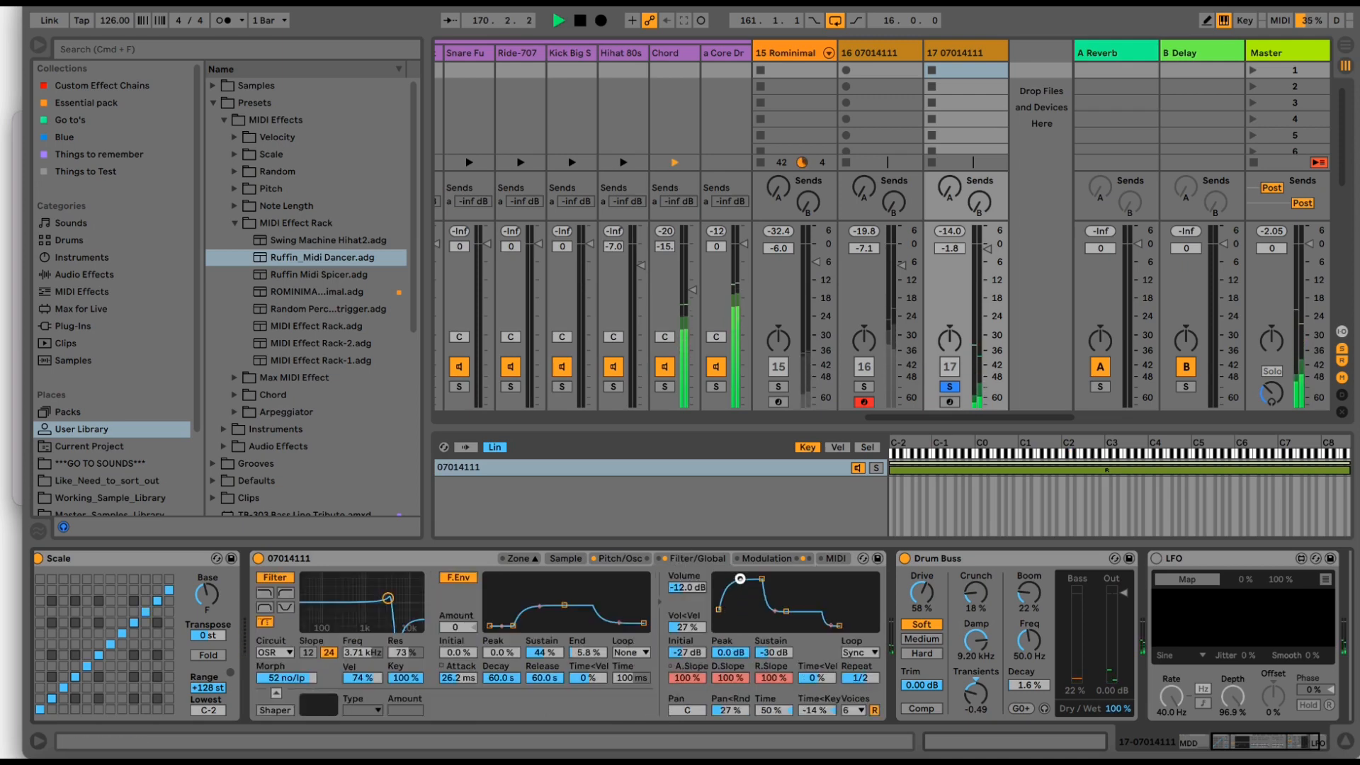
pyautogui.moveTo(739, 581); pyautogui.dragTo(737, 610)
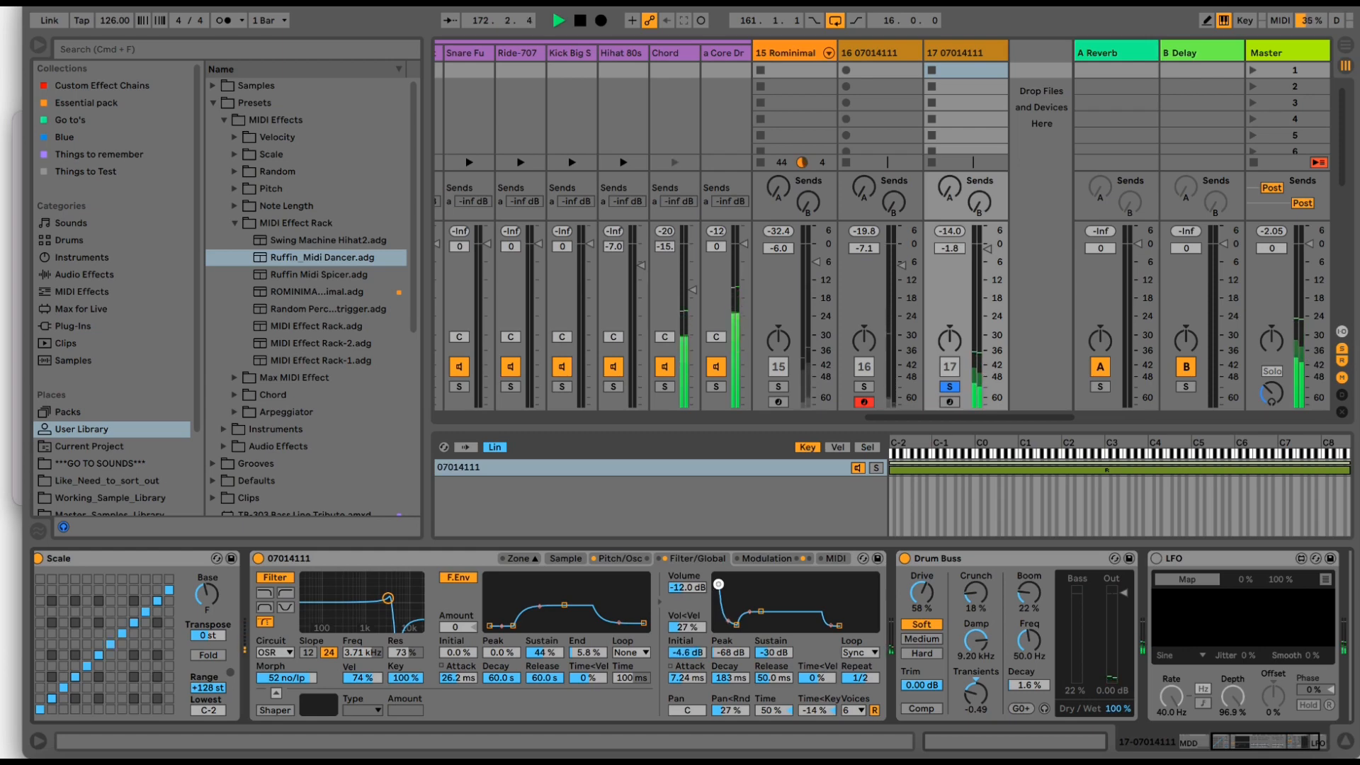
pyautogui.moveTo(749, 609); pyautogui.dragTo(766, 591)
pyautogui.moveTo(840, 627); pyautogui.dragTo(860, 625)
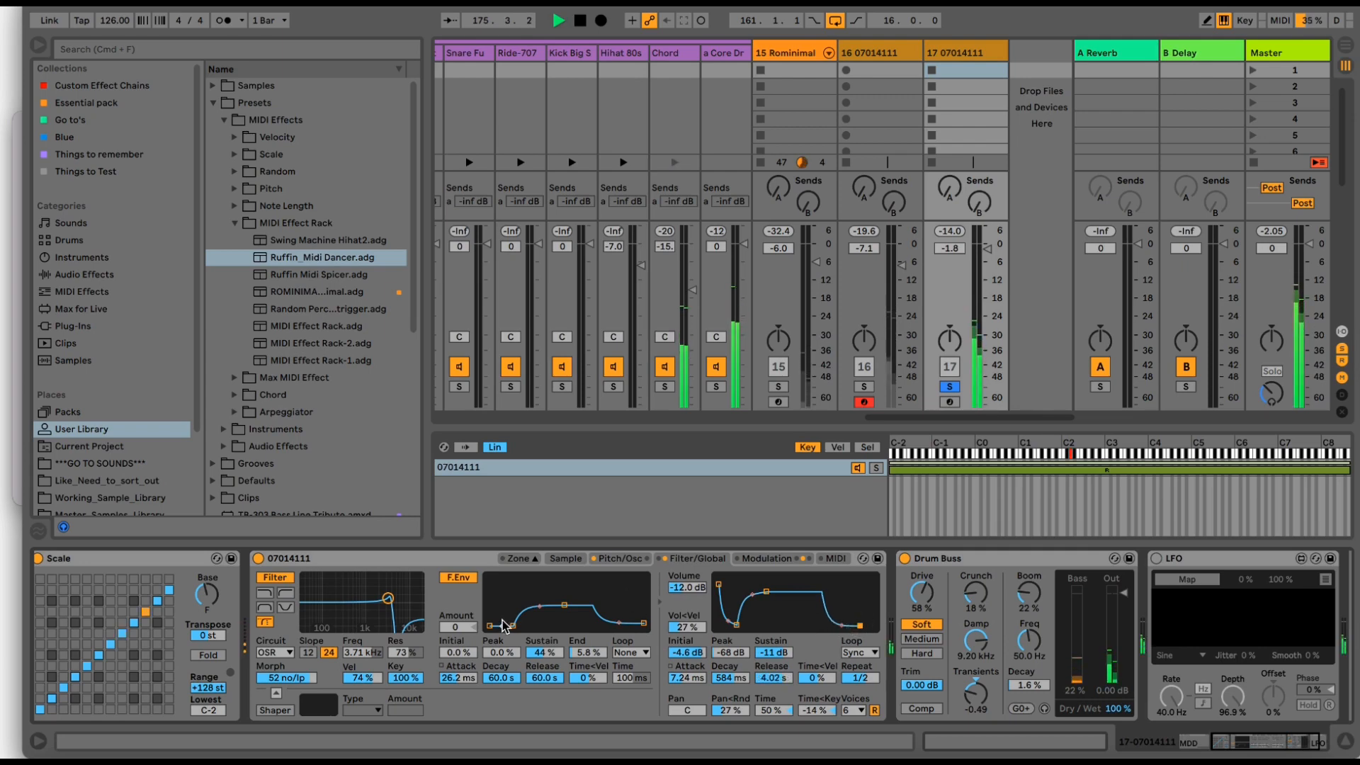
# - Reshape the filter envelope to Peak 96%, Sustain 44%, End 9.6%, Attack 32.4 ms, Decay 32.3 ms and Release 84.7 ms, with a negative attack slope
pyautogui.moveTo(511, 606)
pyautogui.mouseDown()
pyautogui.moveTo(514, 580)
pyautogui.moveTo(547, 606)
pyautogui.moveTo(530, 606)
pyautogui.mouseUp()
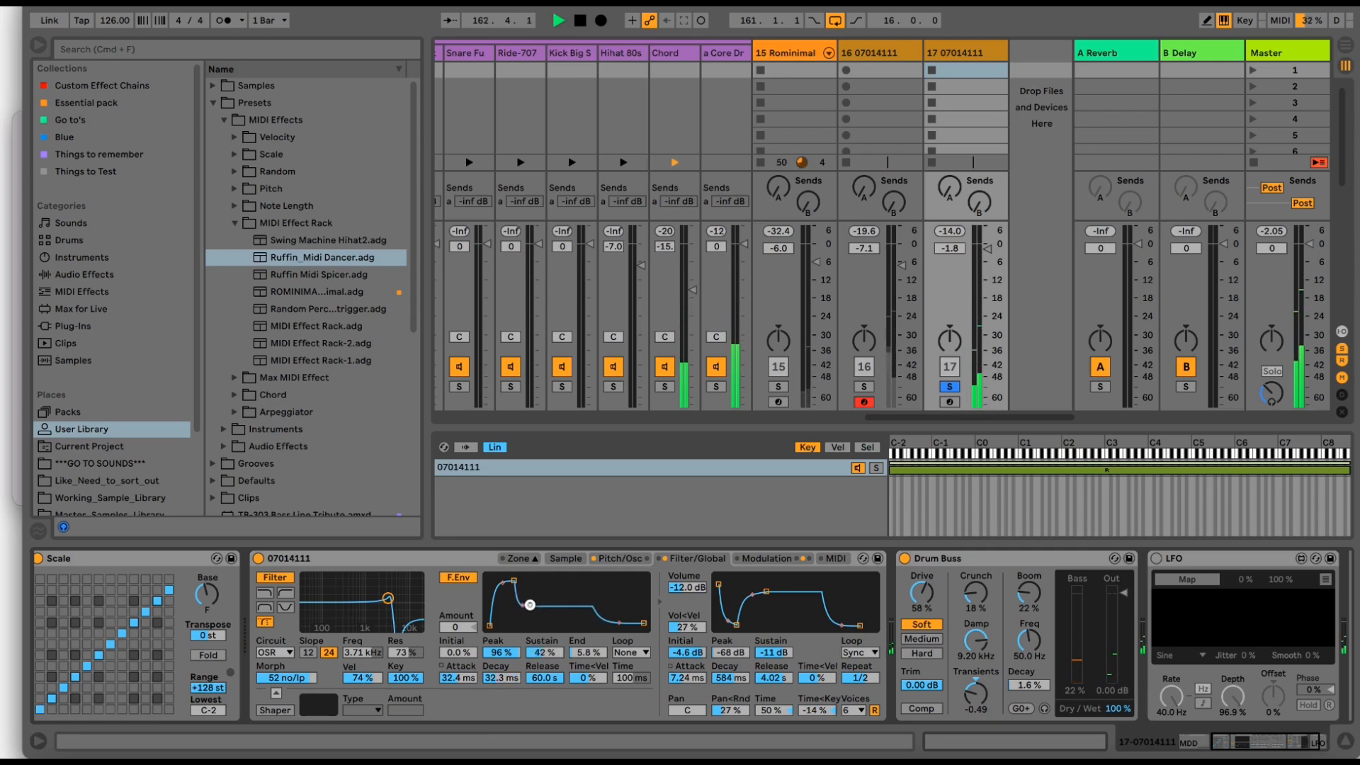
pyautogui.moveTo(643, 623); pyautogui.dragTo(617, 621)
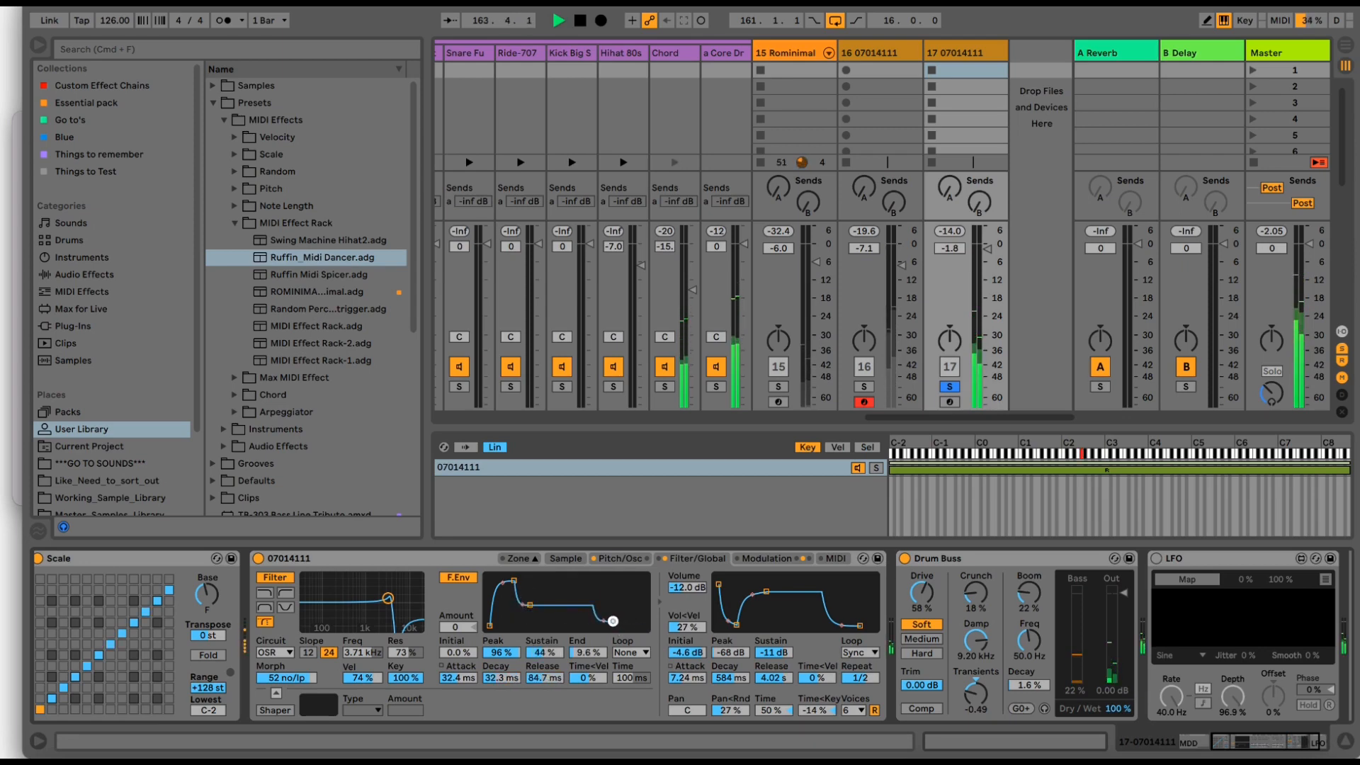
pyautogui.moveTo(503, 583); pyautogui.dragTo(501, 600)
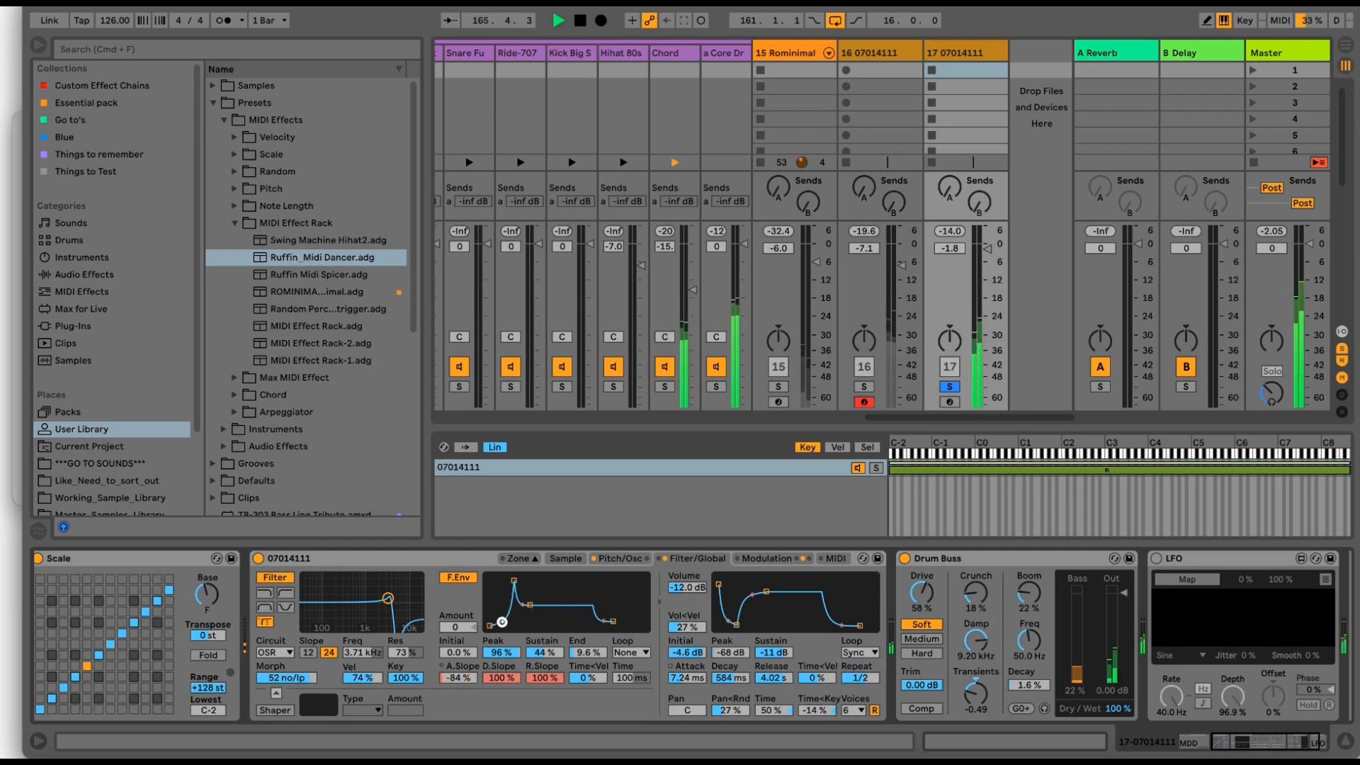
# - Tighten the volume envelope to Attack 0 ms, Peak -55 dB, Decay 481 ms, Sustain -22 dB and Release 2.16 ms, adjust its decay slope, and stop playback
pyautogui.moveTo(739, 626)
pyautogui.mouseDown()
pyautogui.moveTo(730, 575)
pyautogui.moveTo(719, 622)
pyautogui.moveTo(747, 604)
pyautogui.mouseUp()
pyautogui.moveTo(857, 626); pyautogui.dragTo(822, 623)
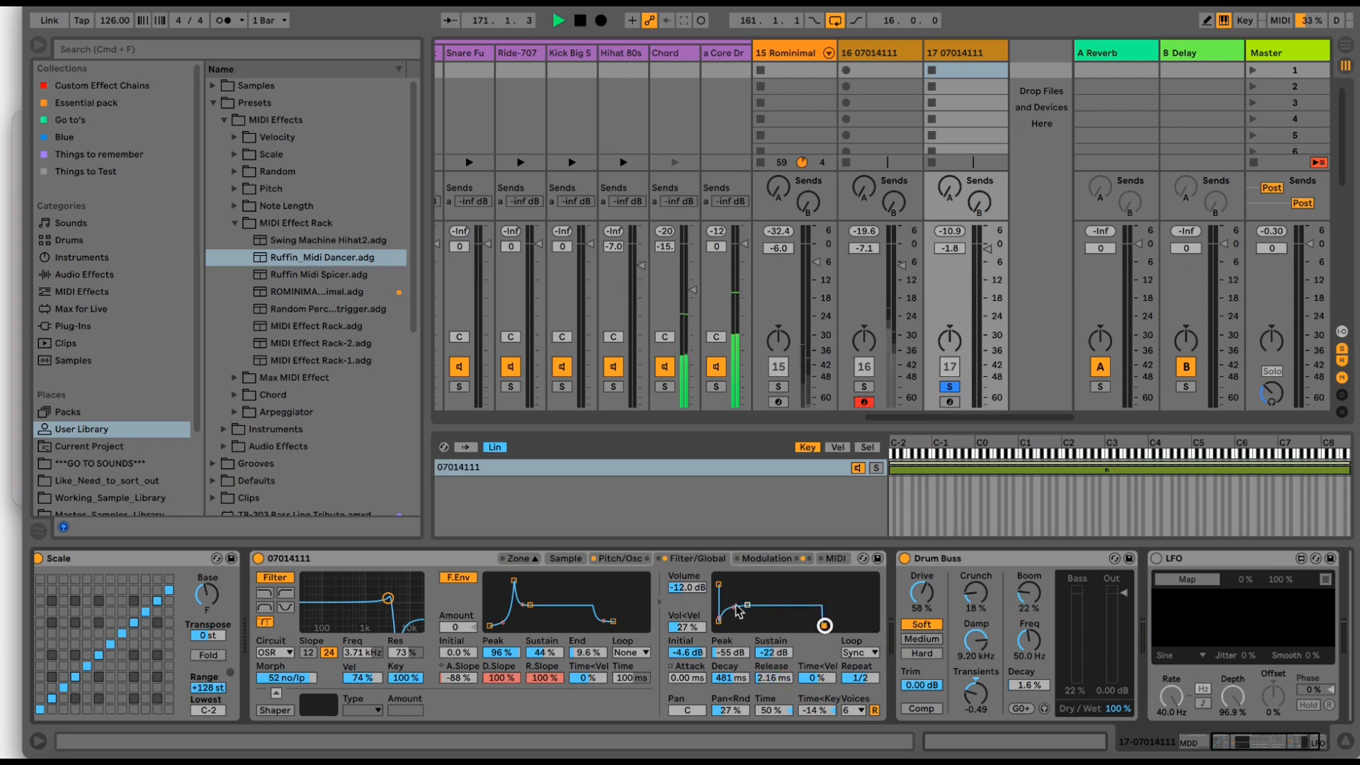
pyautogui.moveTo(734, 611); pyautogui.dragTo(733, 618)
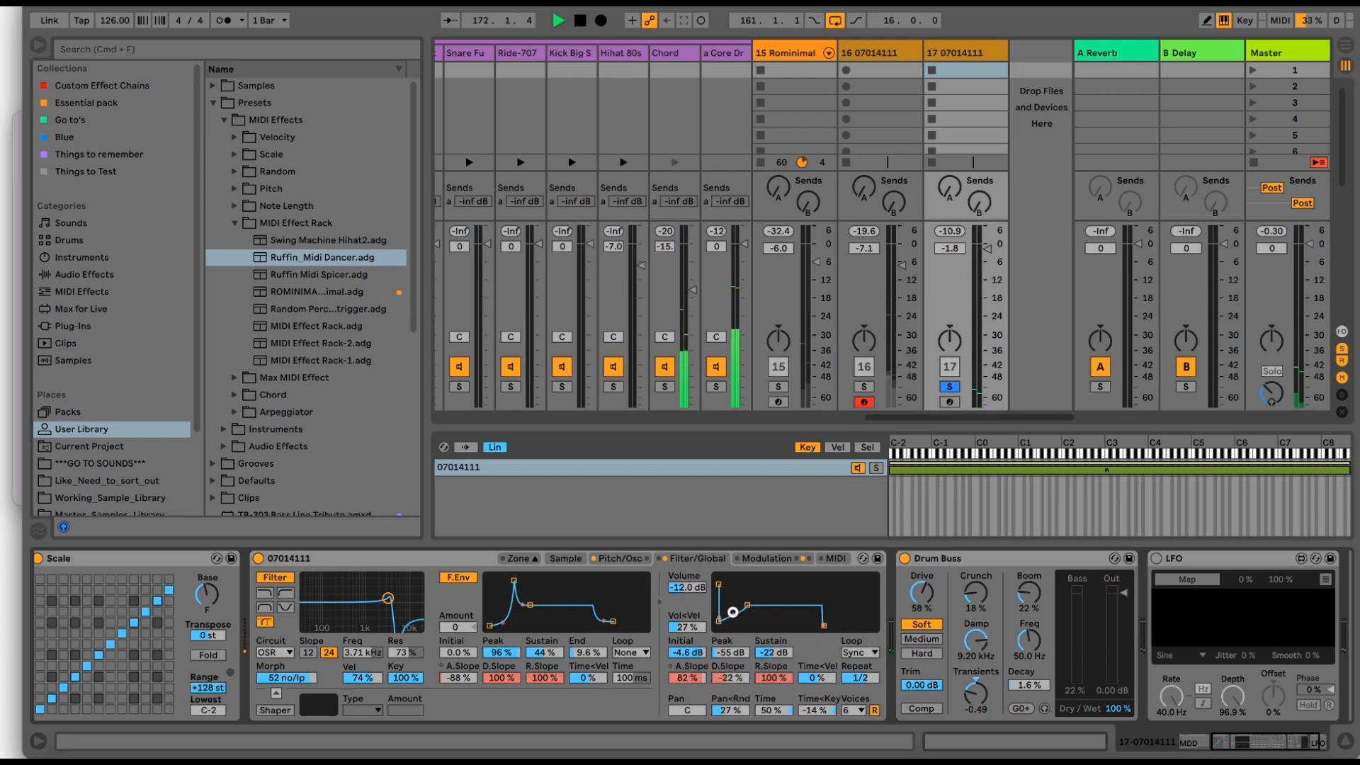
pyautogui.click(768, 559)
pyautogui.press('space')
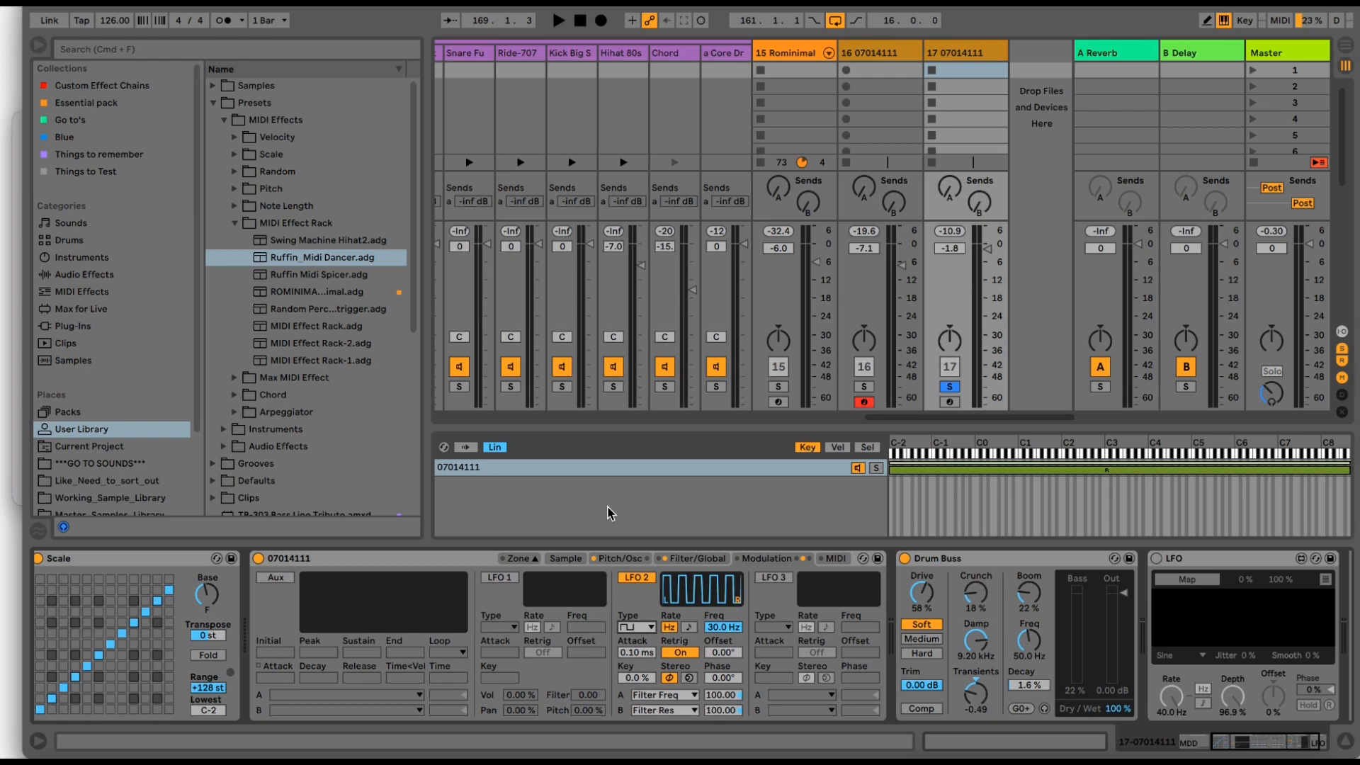
# - Review the filter, pitch envelope, modulation and sample settings of the Sampler on track 17
pyautogui.click(679, 558)
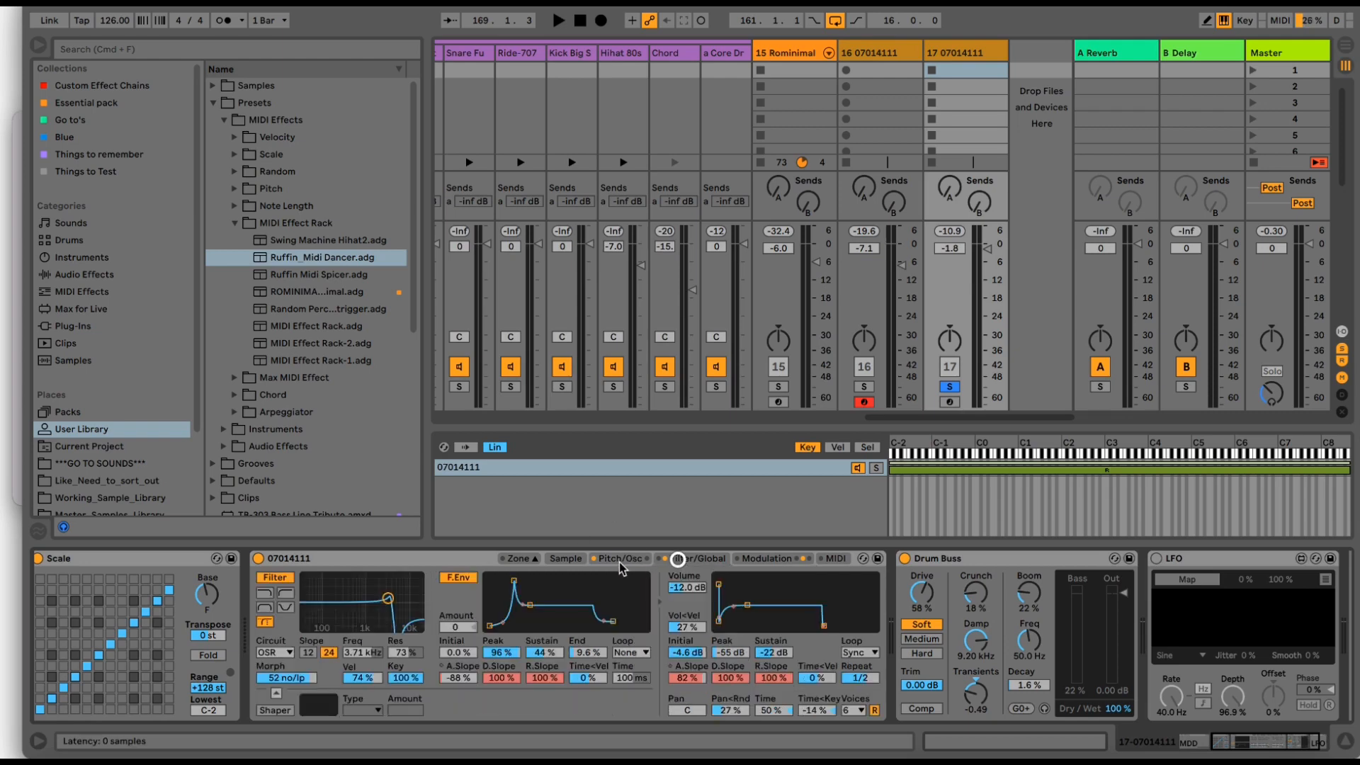
pyautogui.click(618, 559)
pyautogui.click(745, 560)
pyautogui.click(617, 559)
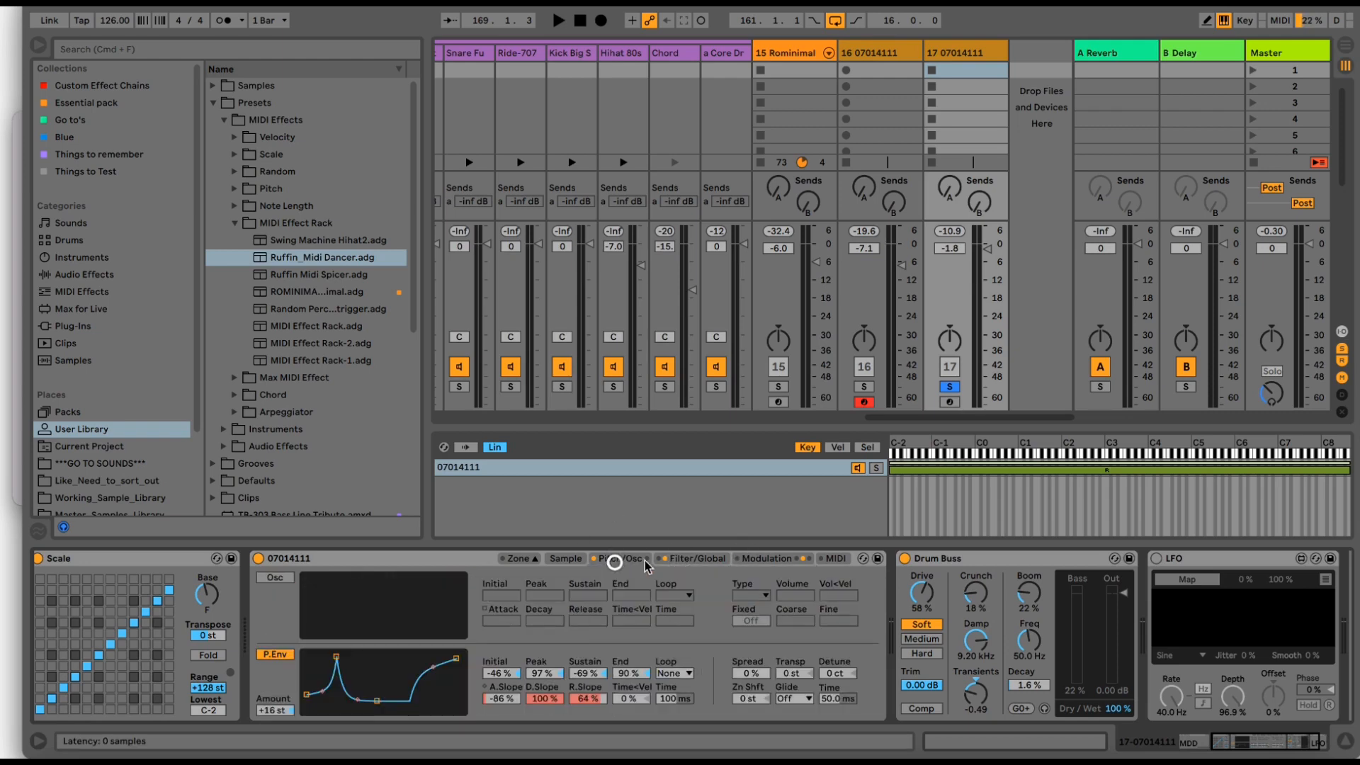
pyautogui.click(674, 559)
pyautogui.click(575, 561)
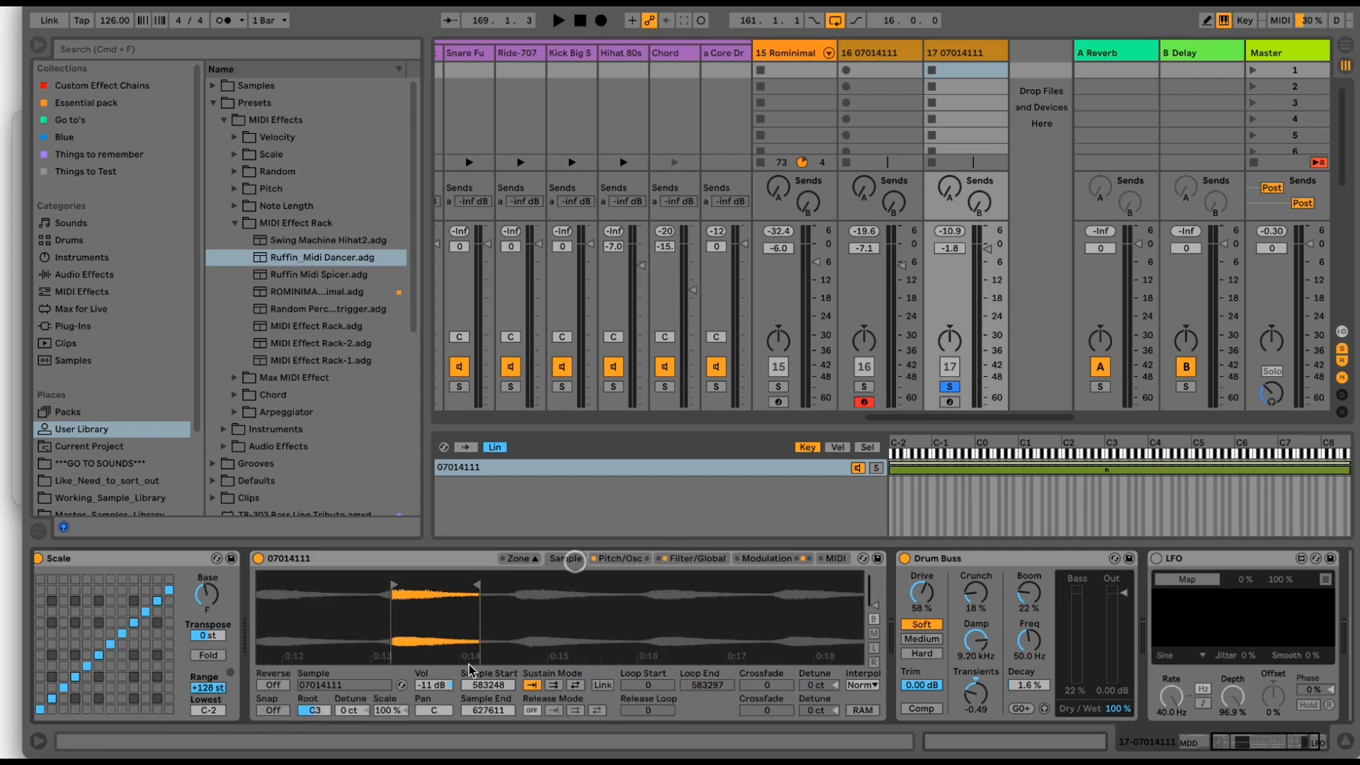
# - Play track 17 unsoloed in the full mix with its volume lowered to -4.4 dB, and stop playback
pyautogui.press('space')
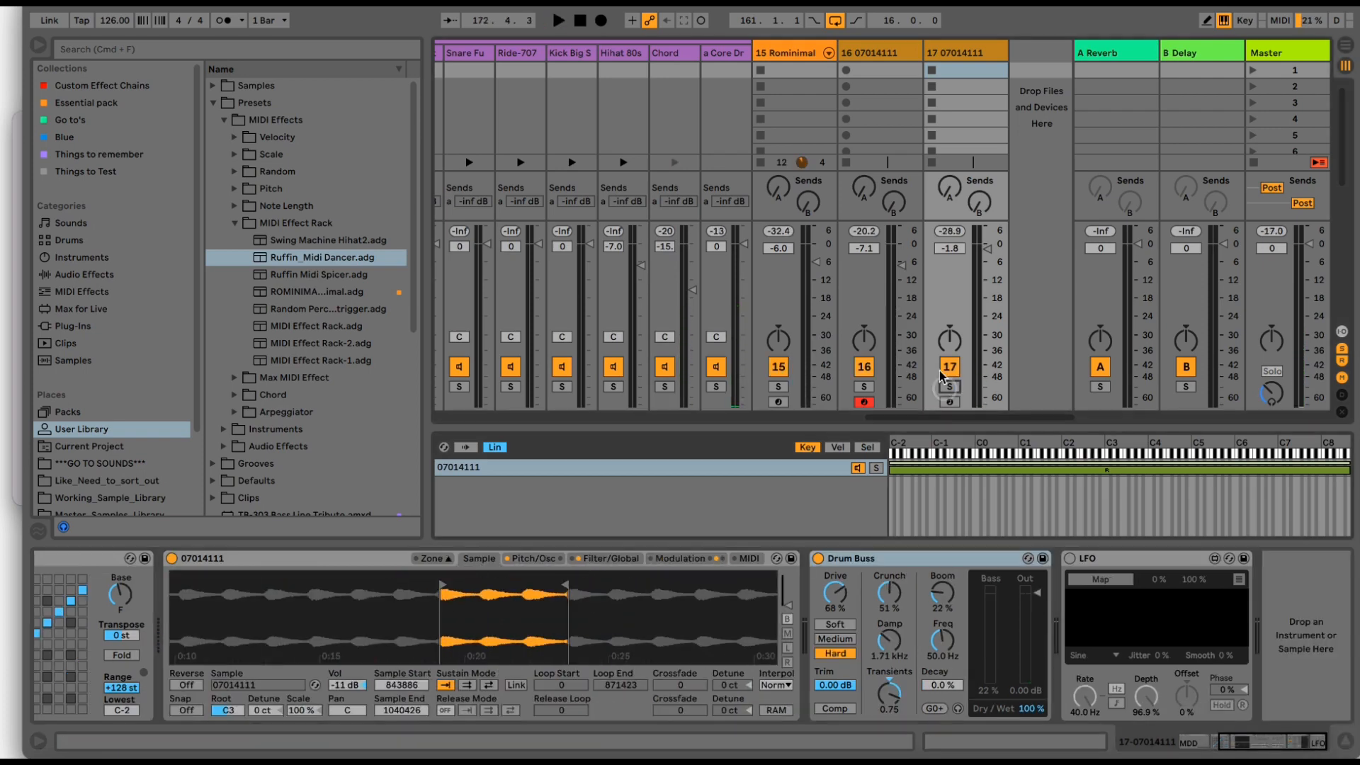
pyautogui.press('space')
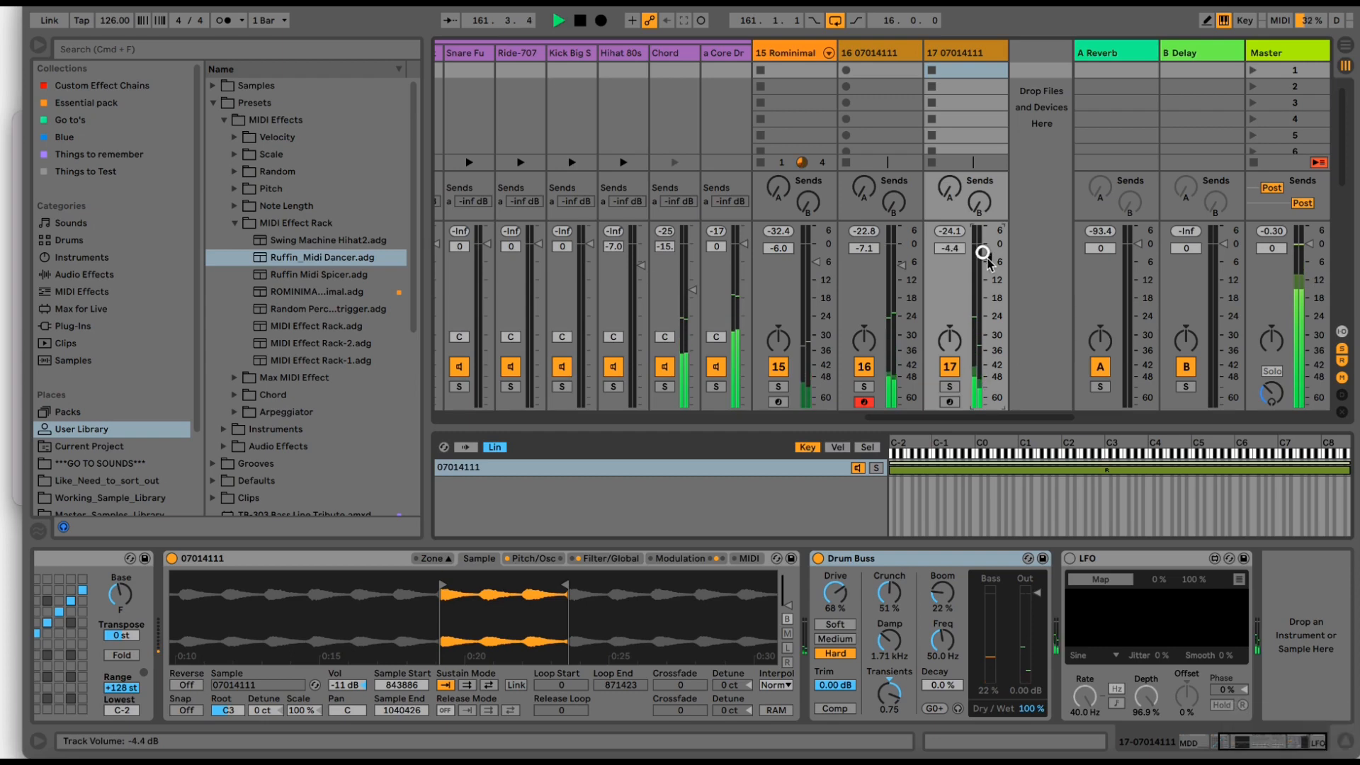
pyautogui.press('space')
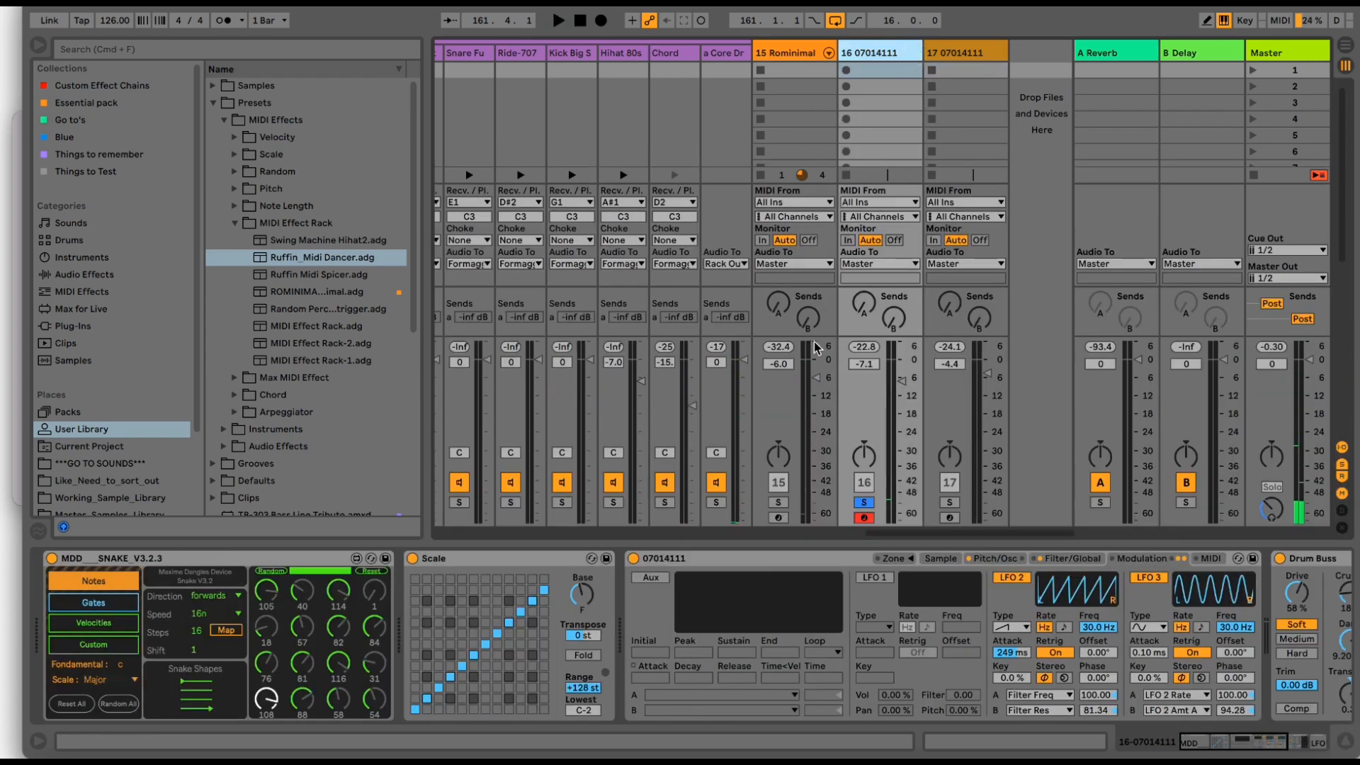
# - Play track 16 soloed and examine its Sampler's filter, pitch envelope and LFO modulation settings
pyautogui.moveTo(1202, 743); pyautogui.dragTo(1236, 741)
pyautogui.press('space')
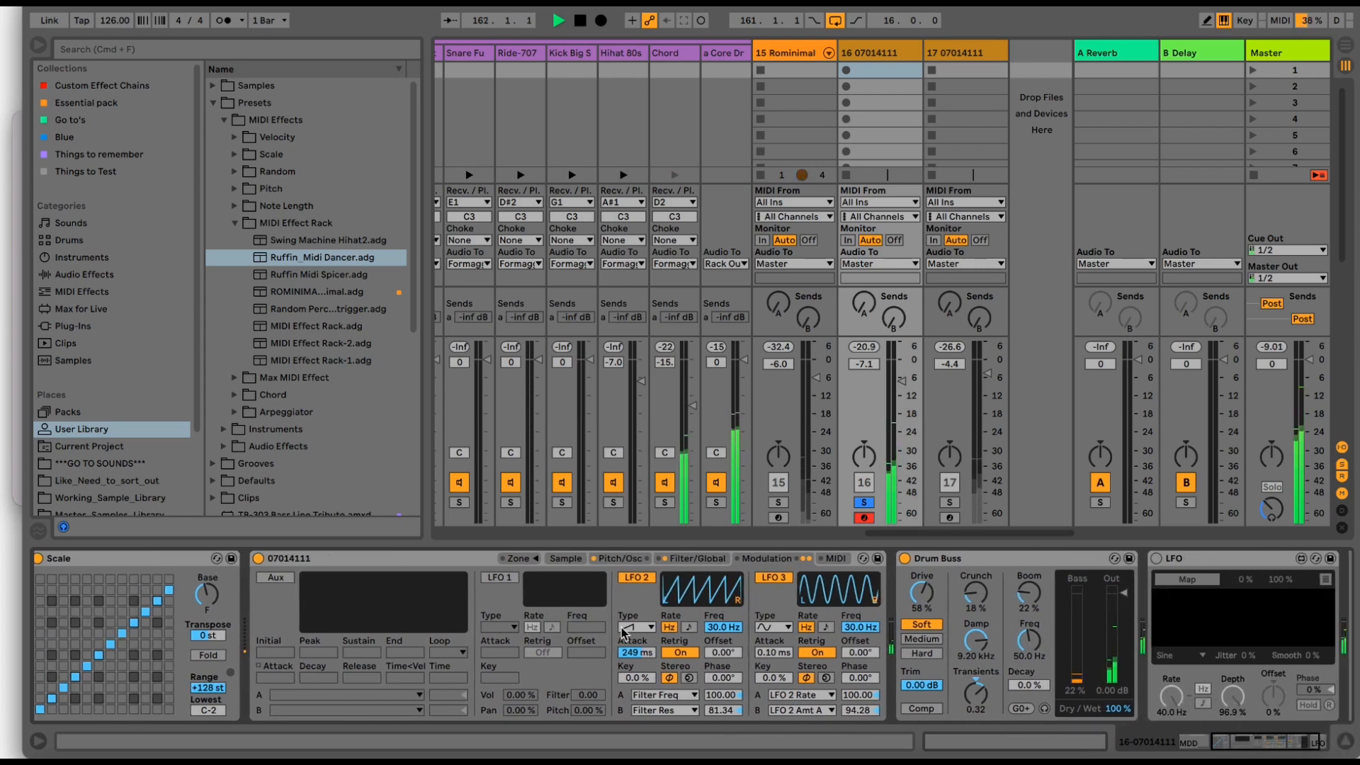
pyautogui.click(688, 564)
pyautogui.click(620, 559)
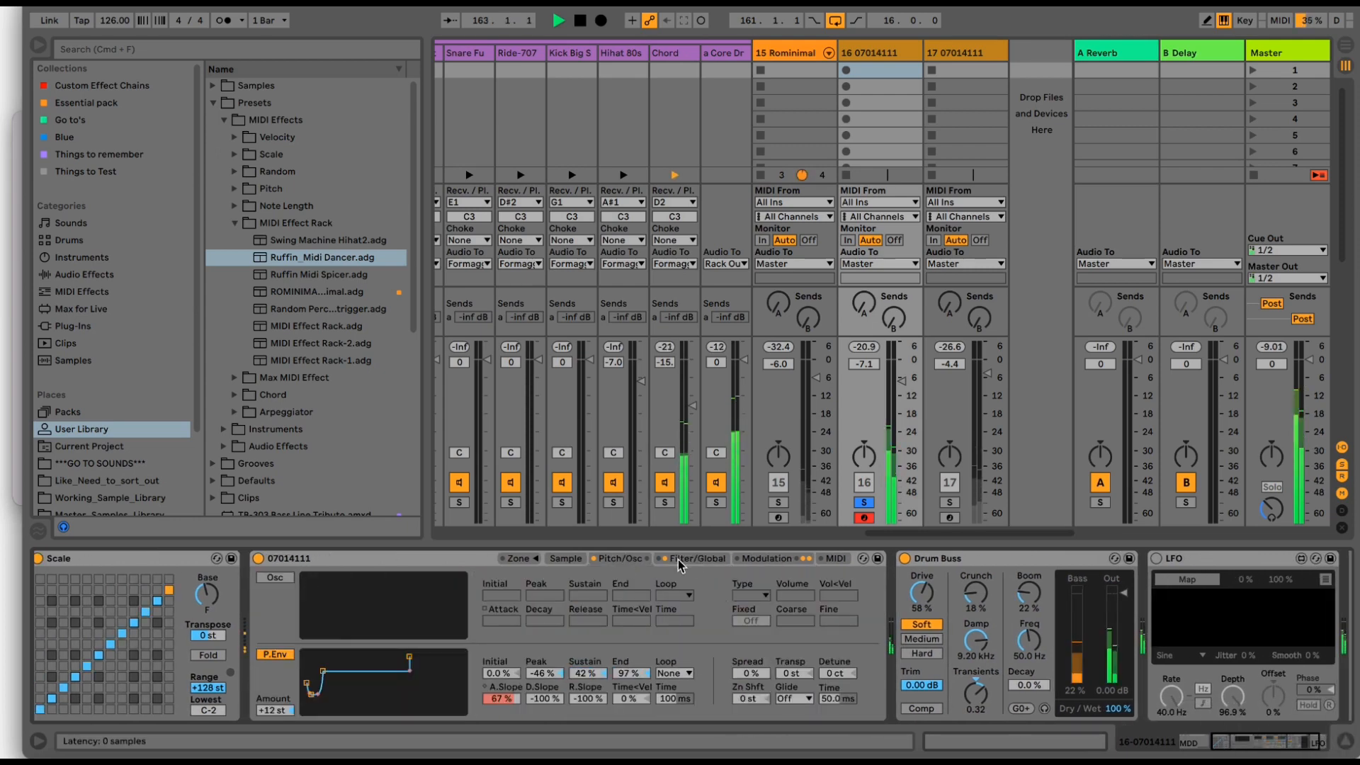
pyautogui.click(680, 559)
pyautogui.click(623, 559)
pyautogui.click(752, 559)
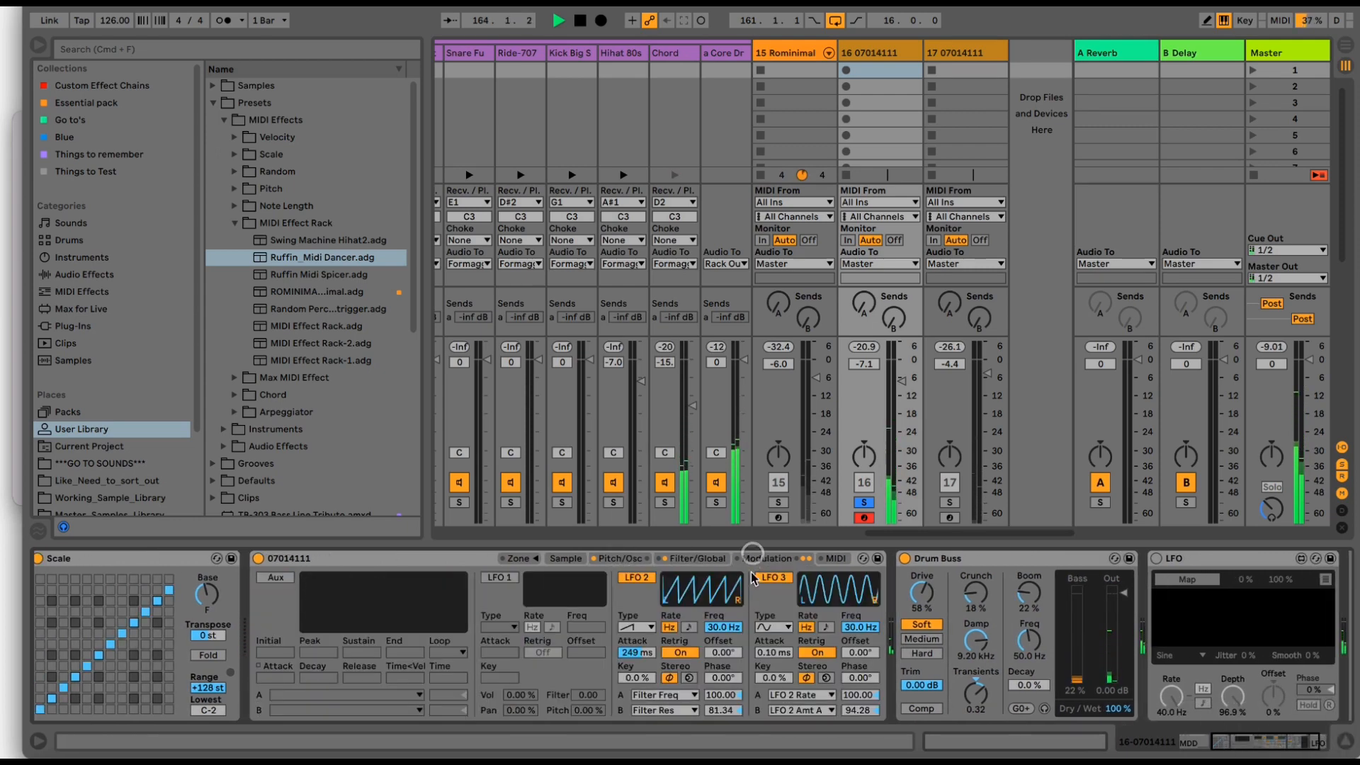
# - Reshape track 16's pitch envelope to Peak -66%, Sustain 66%, End -66%, Attack 0.36 ms, Decay 57.6 ms and Release 397 ms
pyautogui.click(681, 559)
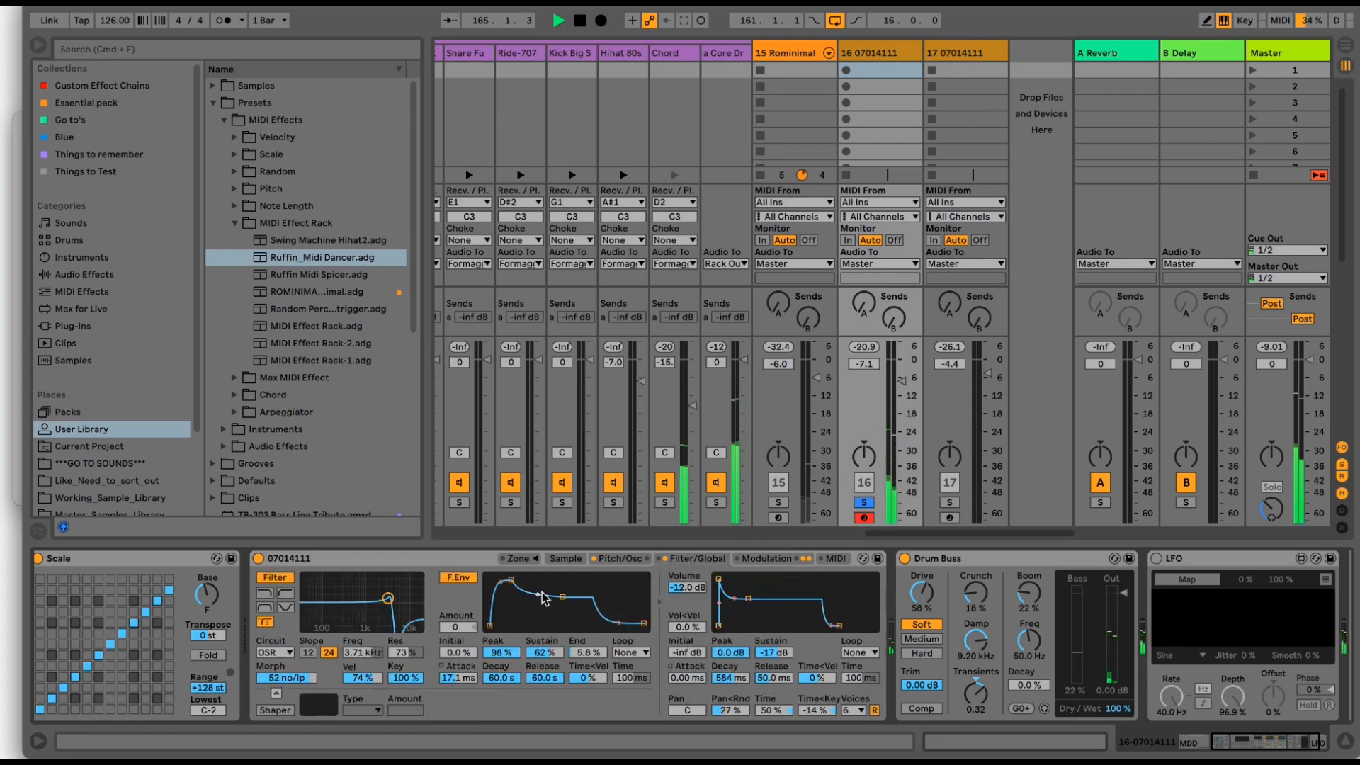
pyautogui.click(613, 559)
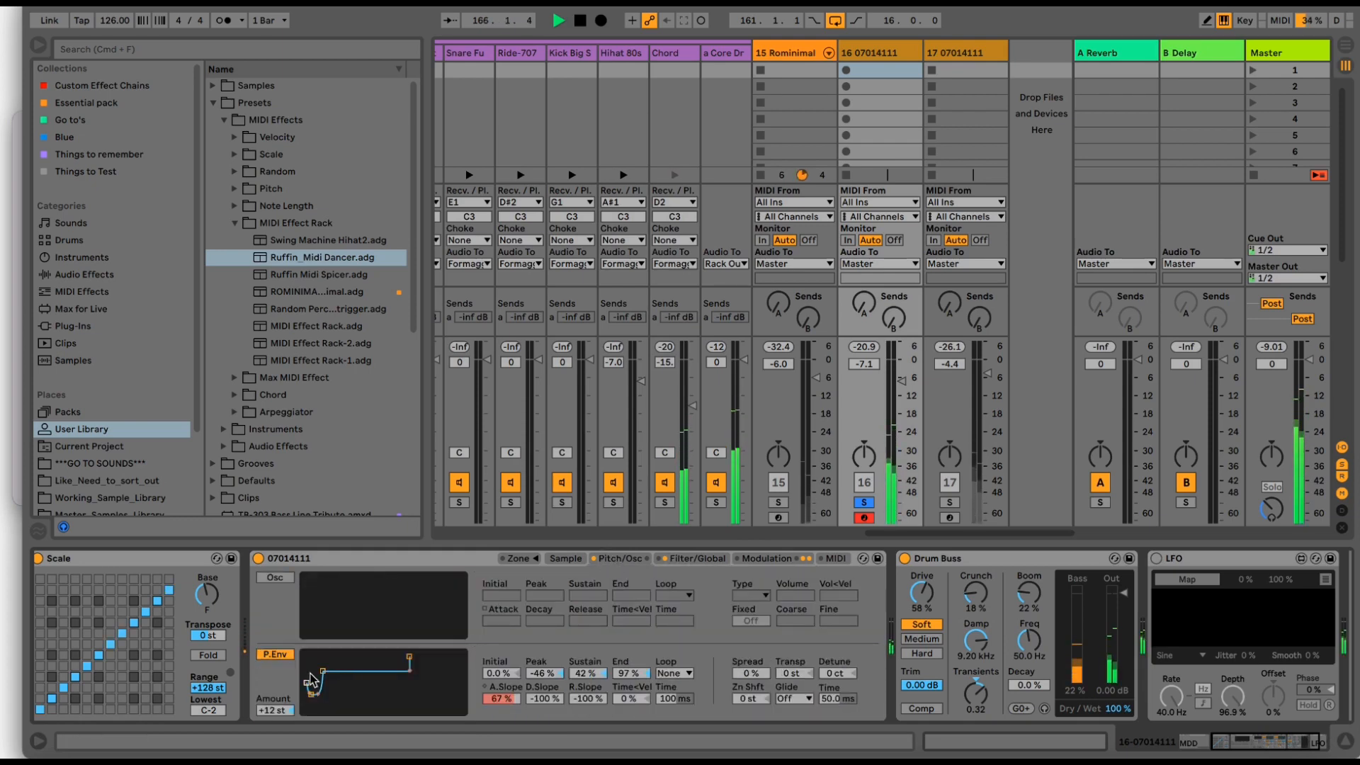
pyautogui.moveTo(330, 656); pyautogui.dragTo(330, 684)
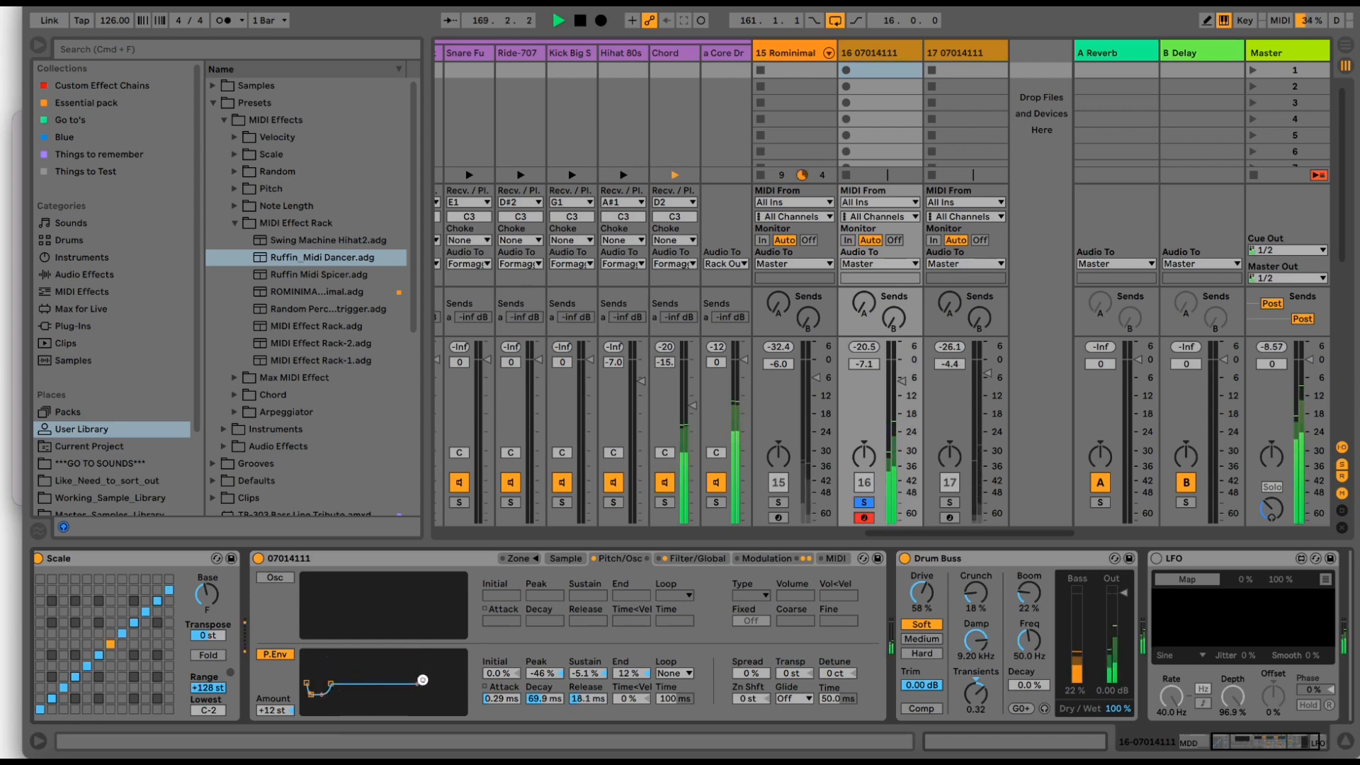
pyautogui.moveTo(423, 680); pyautogui.dragTo(437, 697)
pyautogui.moveTo(331, 685); pyautogui.dragTo(338, 694)
pyautogui.moveTo(338, 695); pyautogui.dragTo(351, 655)
pyautogui.click(326, 699)
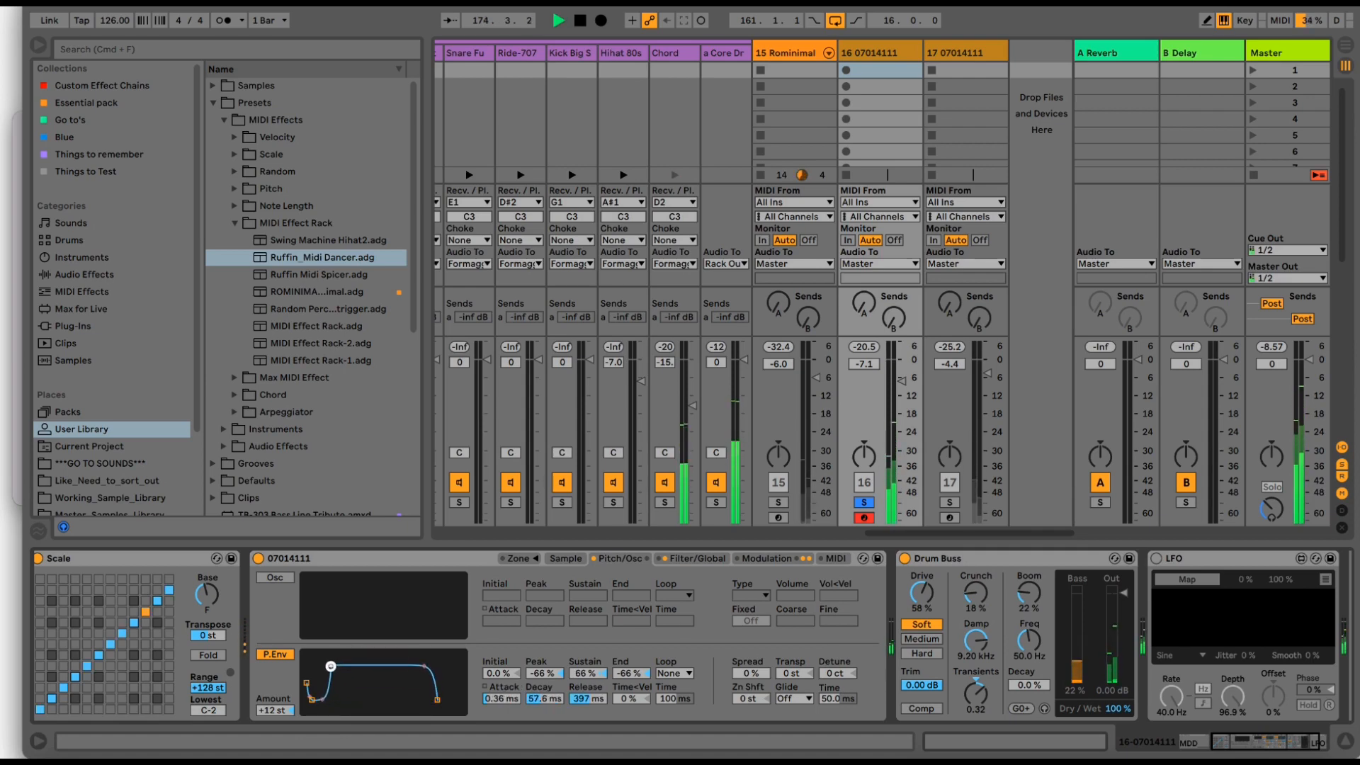
# - Try a square and a sine waveform on LFO 2 of track 16's Sampler, and stop playback
pyautogui.click(664, 559)
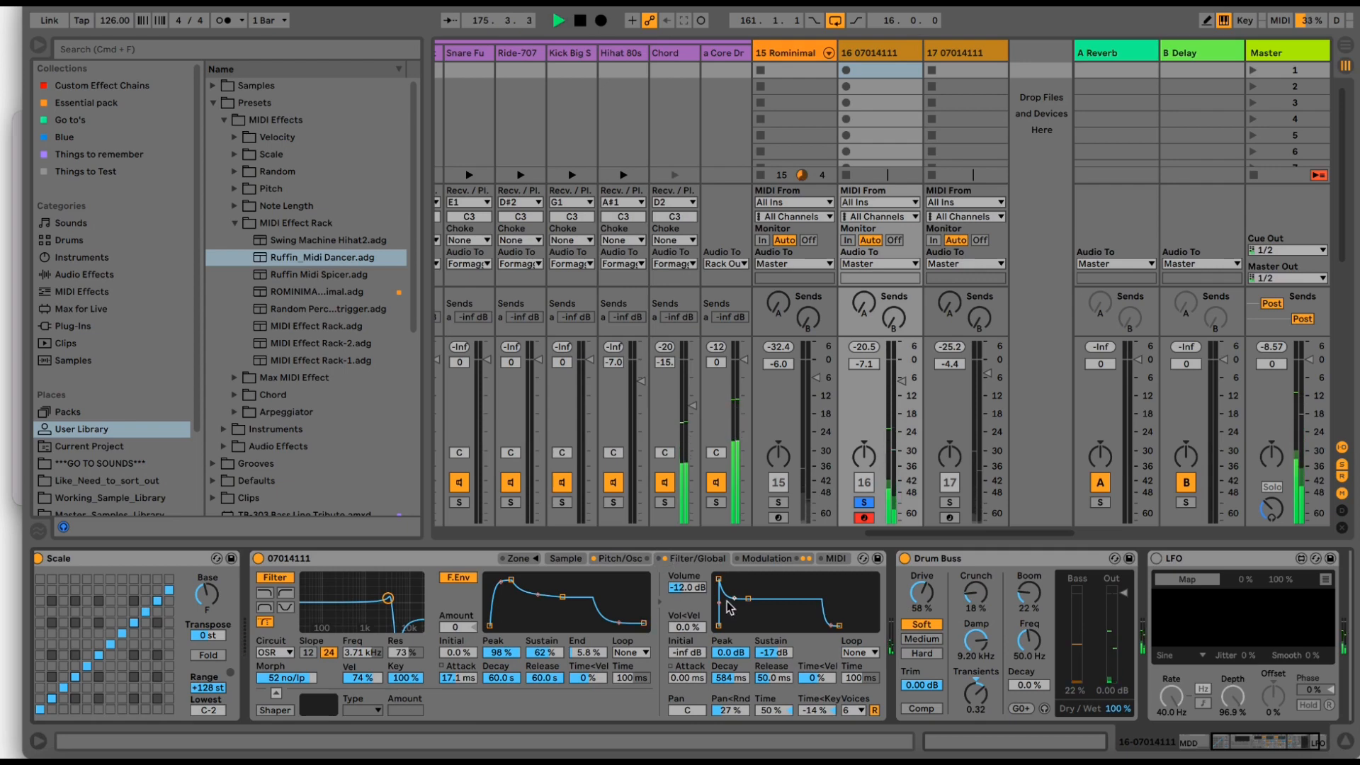
pyautogui.click(767, 559)
pyautogui.click(644, 626)
pyautogui.click(646, 652)
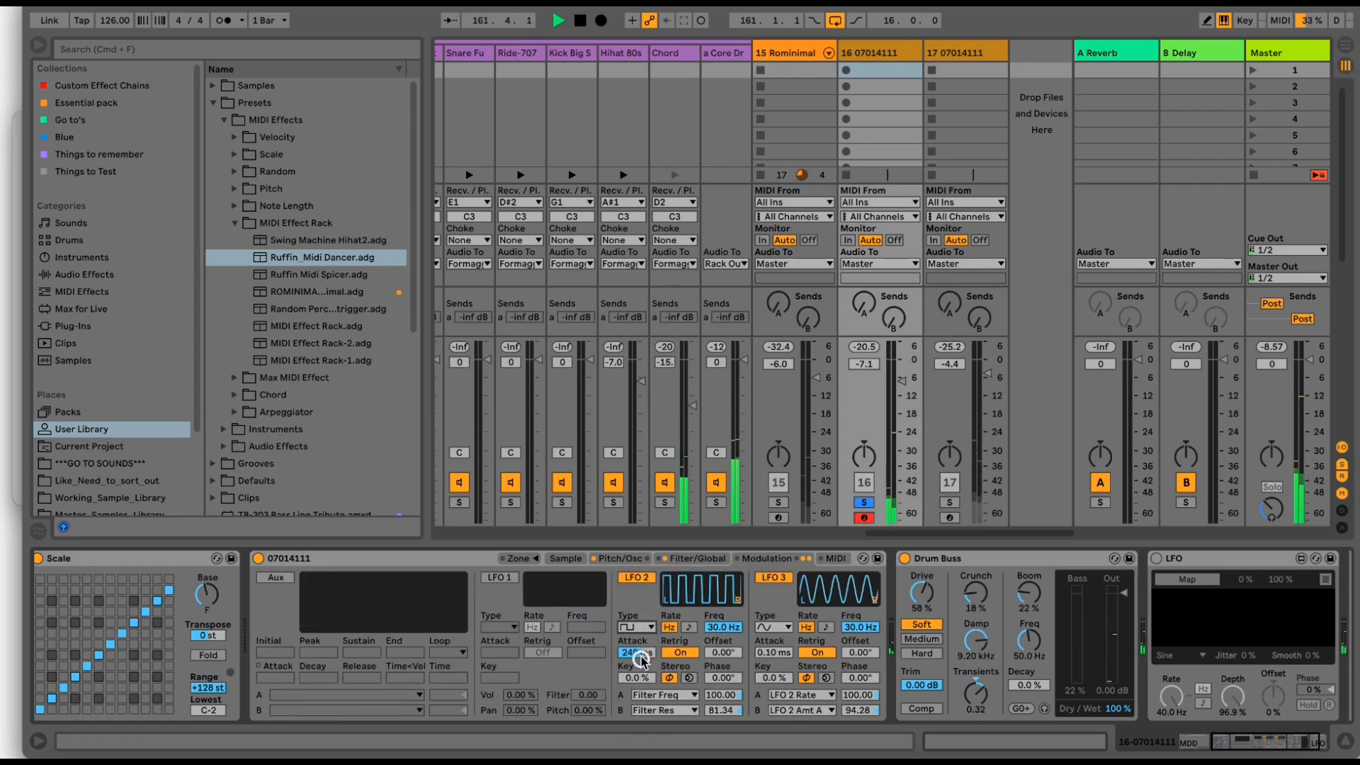
pyautogui.click(719, 626)
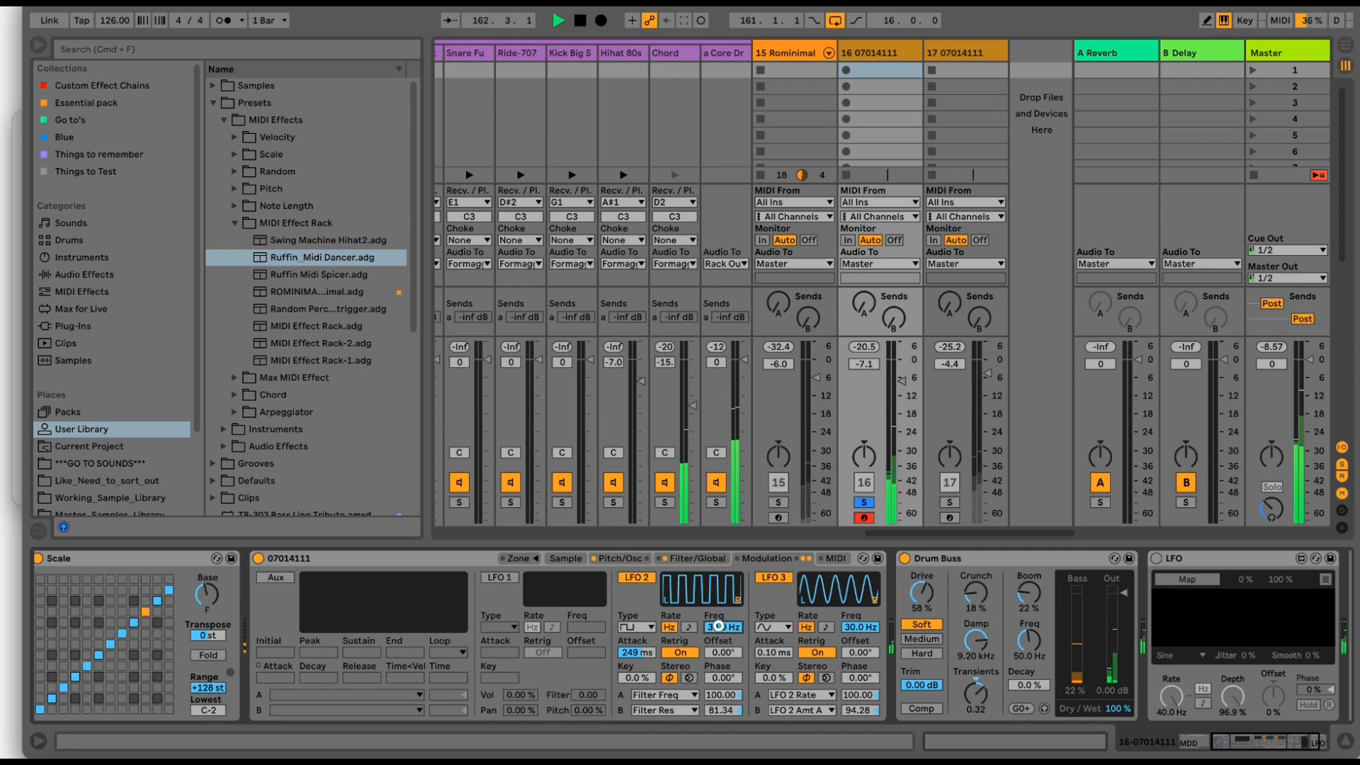
pyautogui.click(644, 627)
pyautogui.click(645, 638)
pyautogui.press('space')
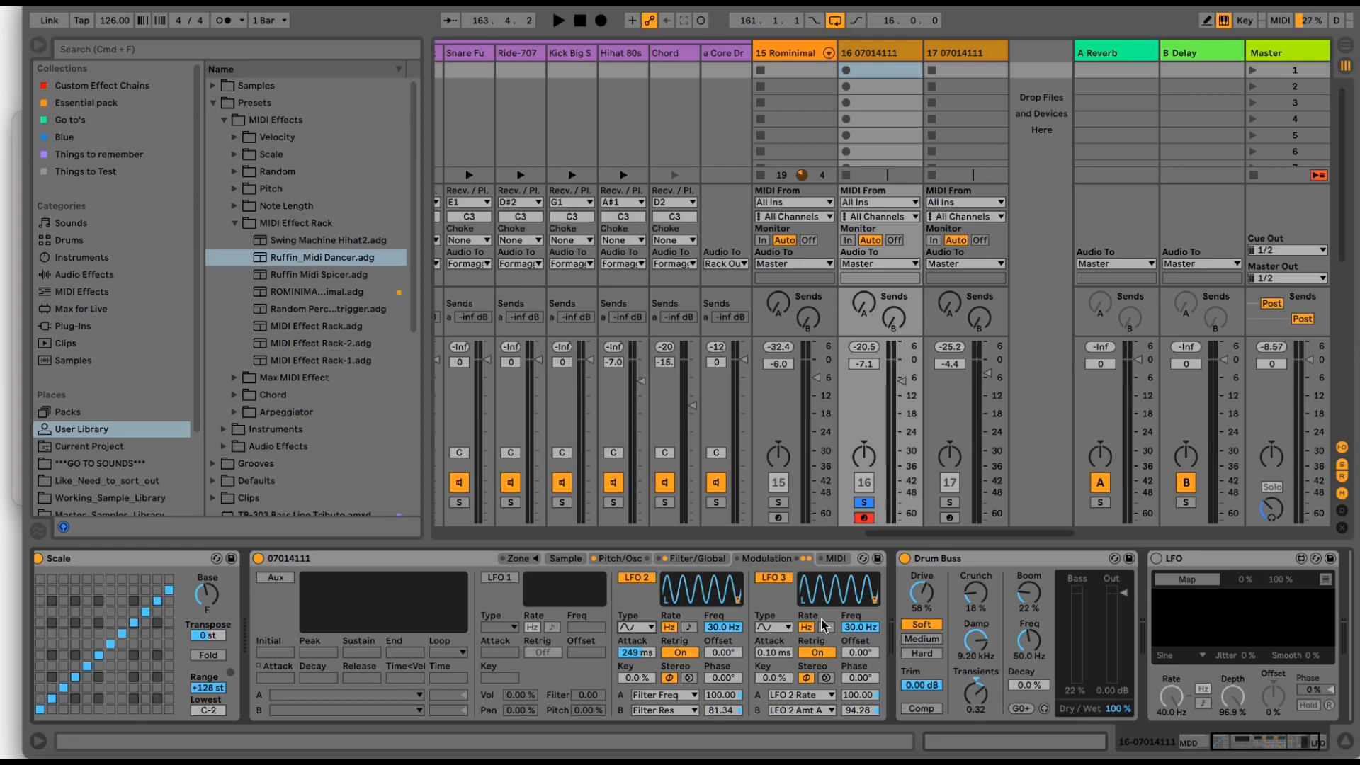
# - Restart playback and set LFO 2's waveform to triangle after auditioning the square wave
pyautogui.press('space')
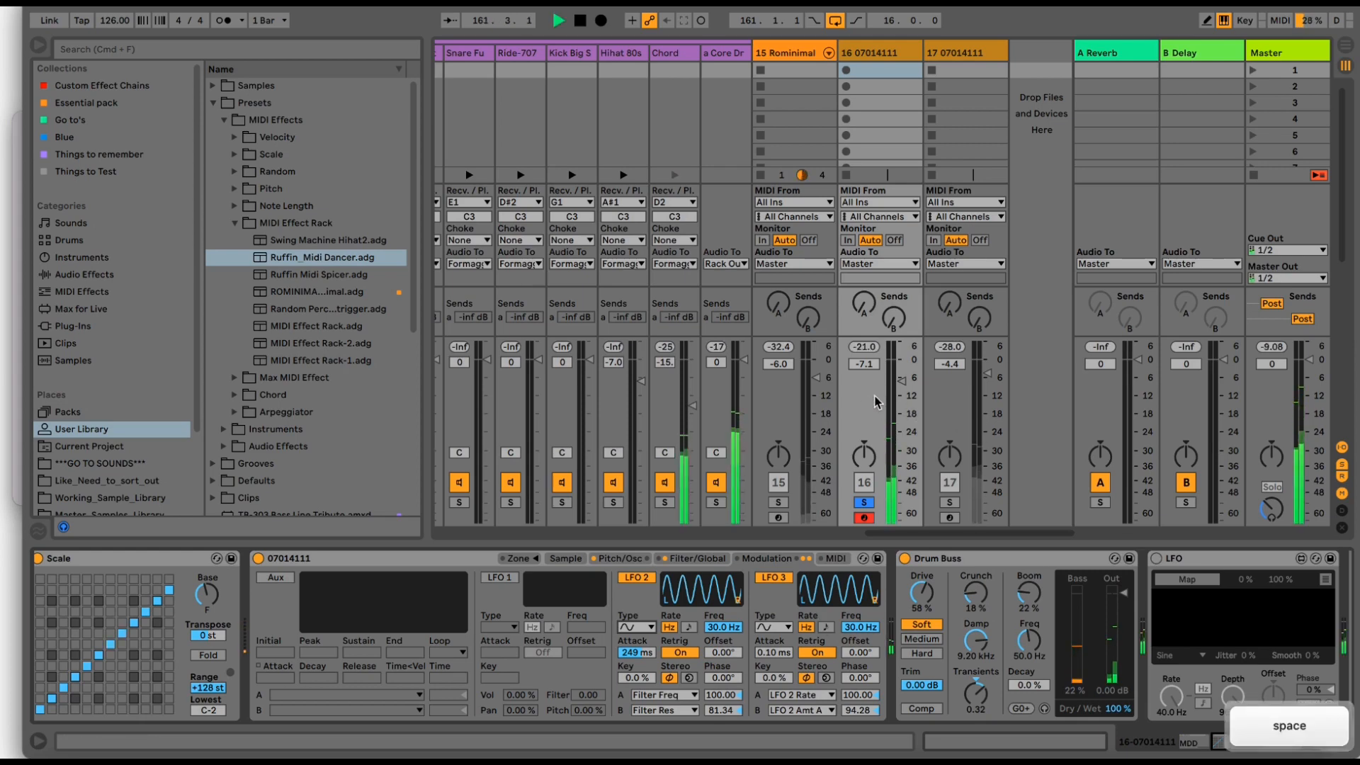
pyautogui.press('space')
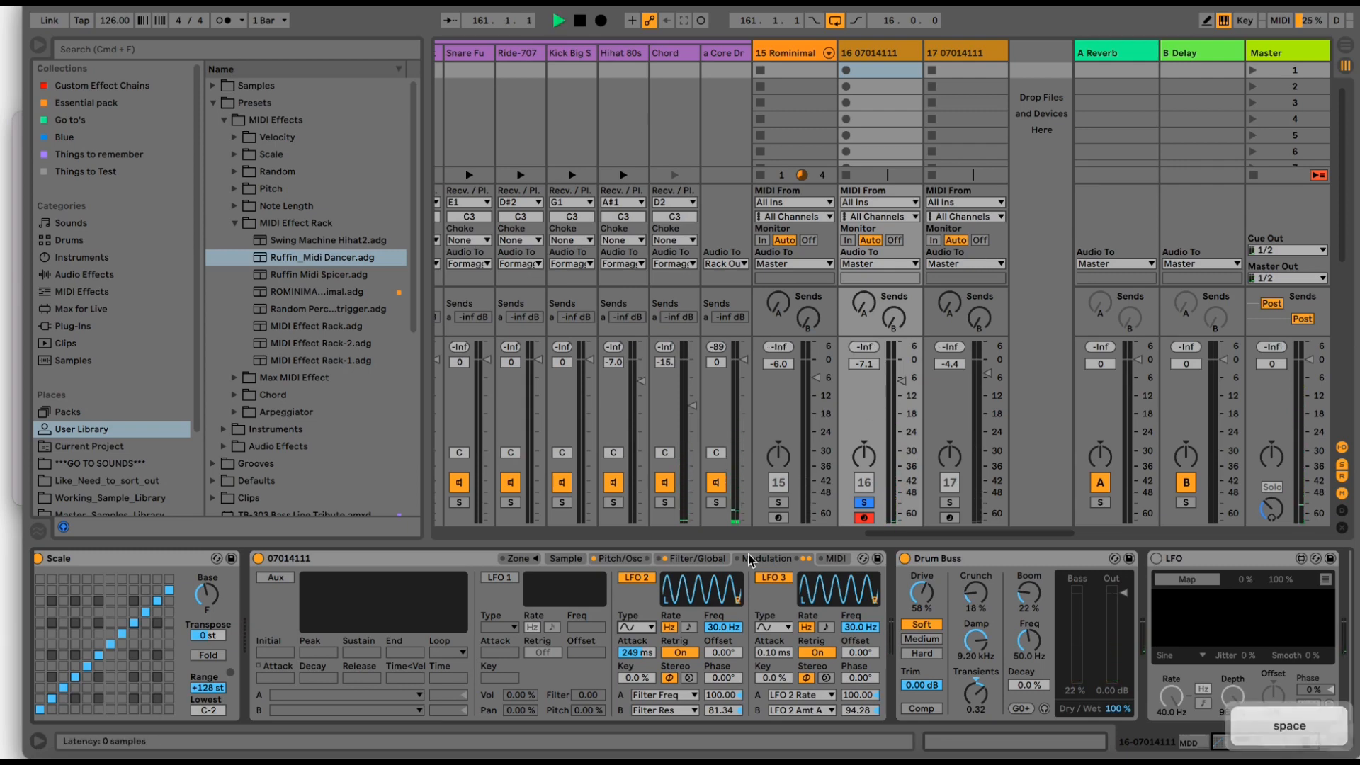
pyautogui.press('space')
pyautogui.click(636, 627)
pyautogui.click(643, 637)
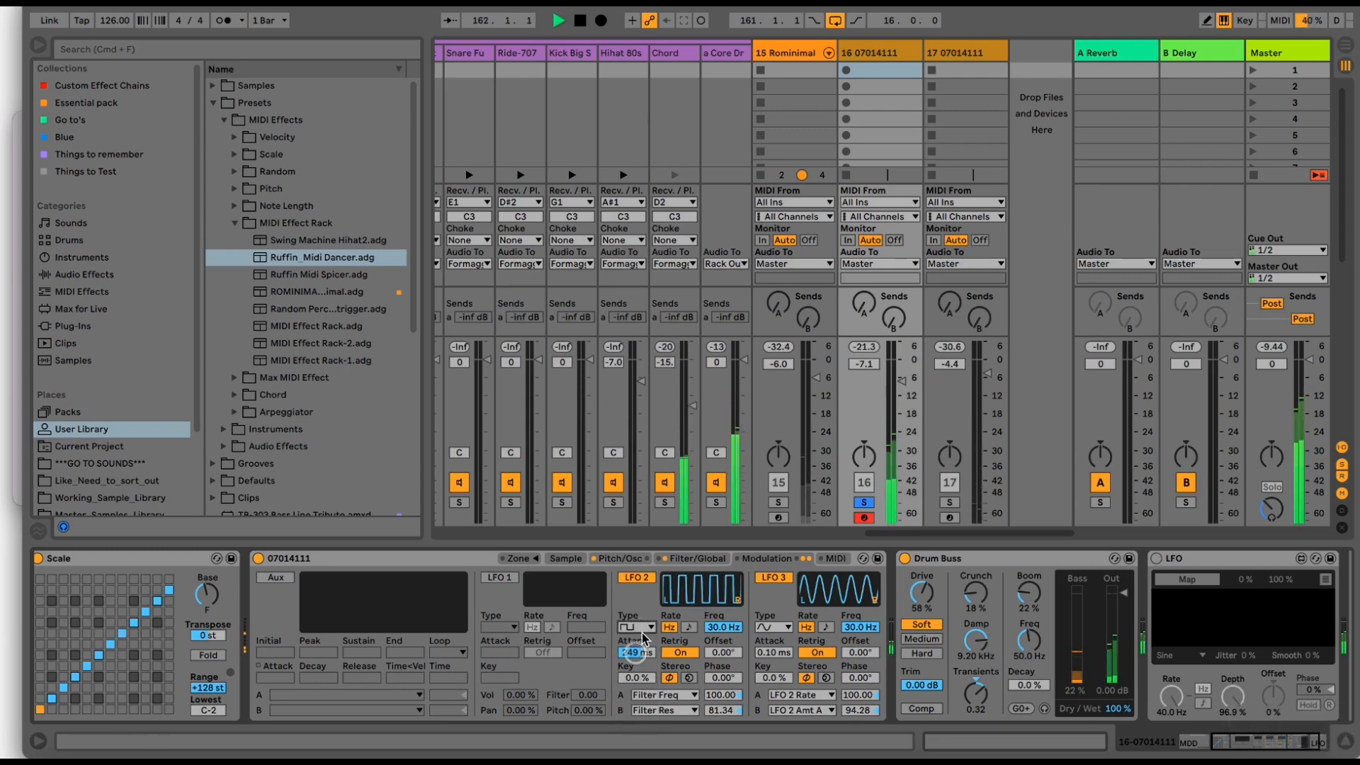
pyautogui.click(642, 635)
pyautogui.click(642, 646)
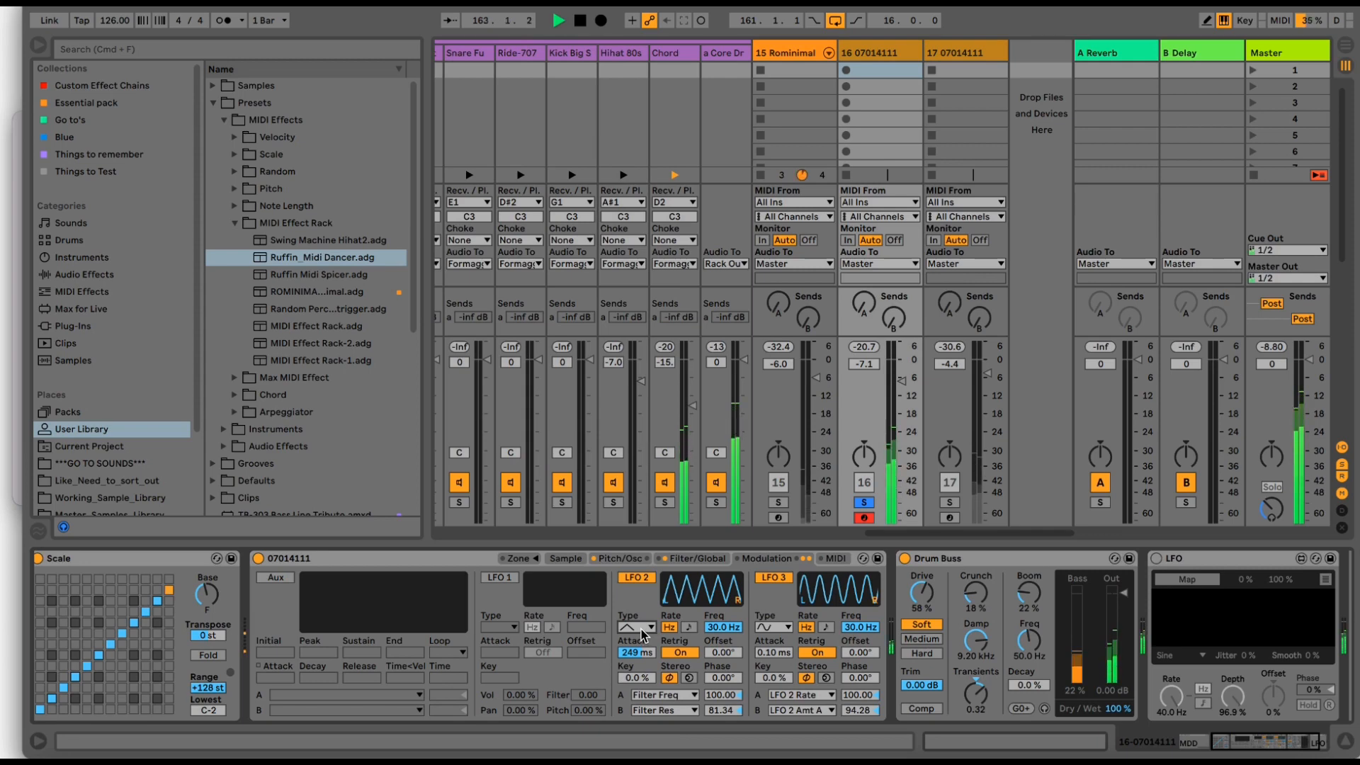
# - Try the descending sawtooth, random and triangle waveforms on LFO 3 during playback
pyautogui.click(774, 626)
pyautogui.click(765, 680)
pyautogui.click(774, 627)
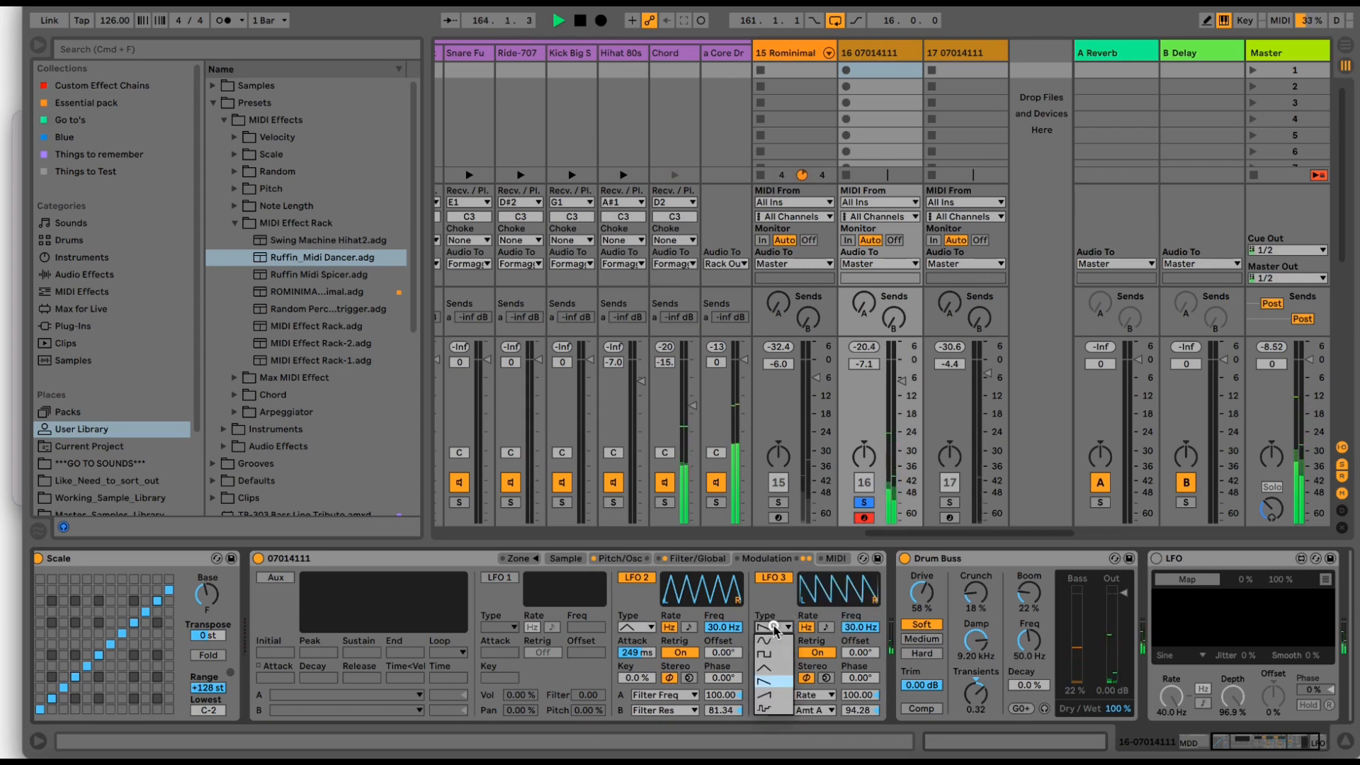
pyautogui.click(765, 708)
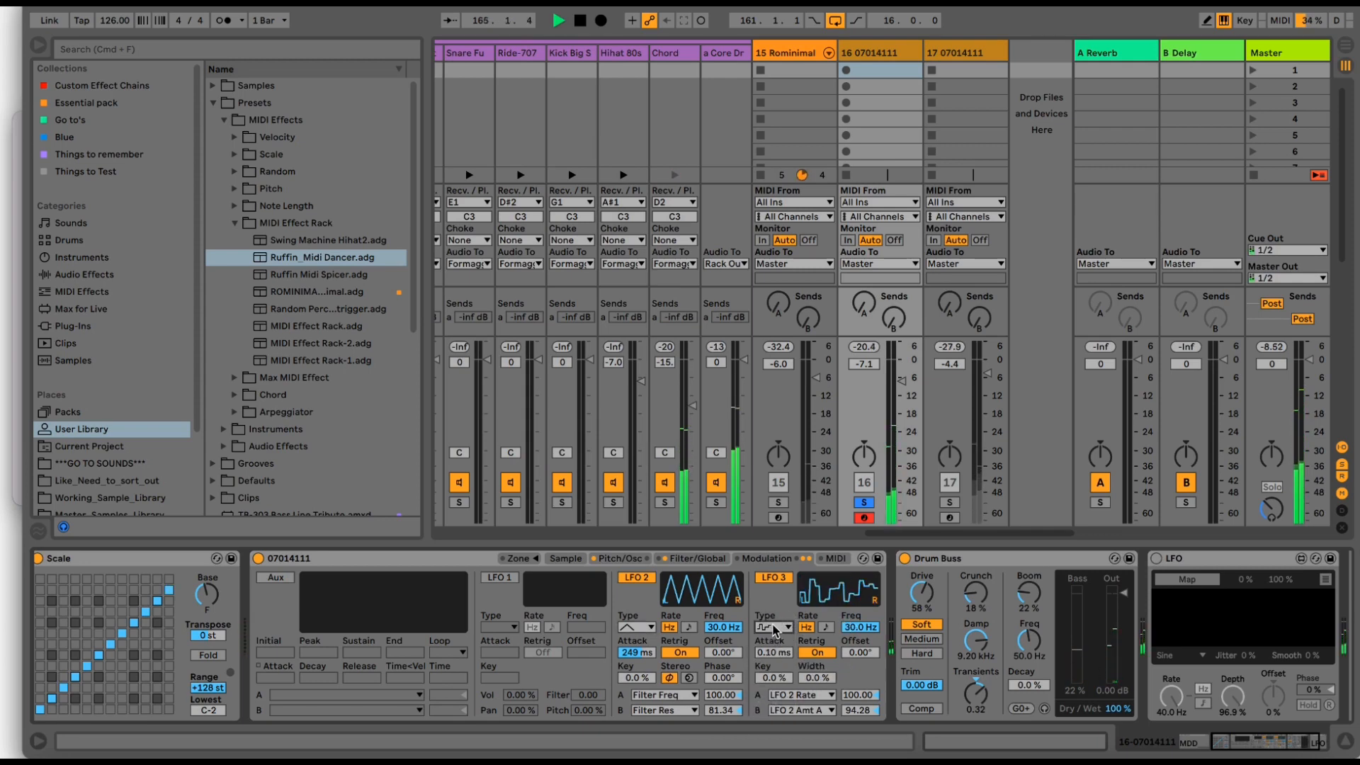
pyautogui.click(774, 626)
pyautogui.click(764, 667)
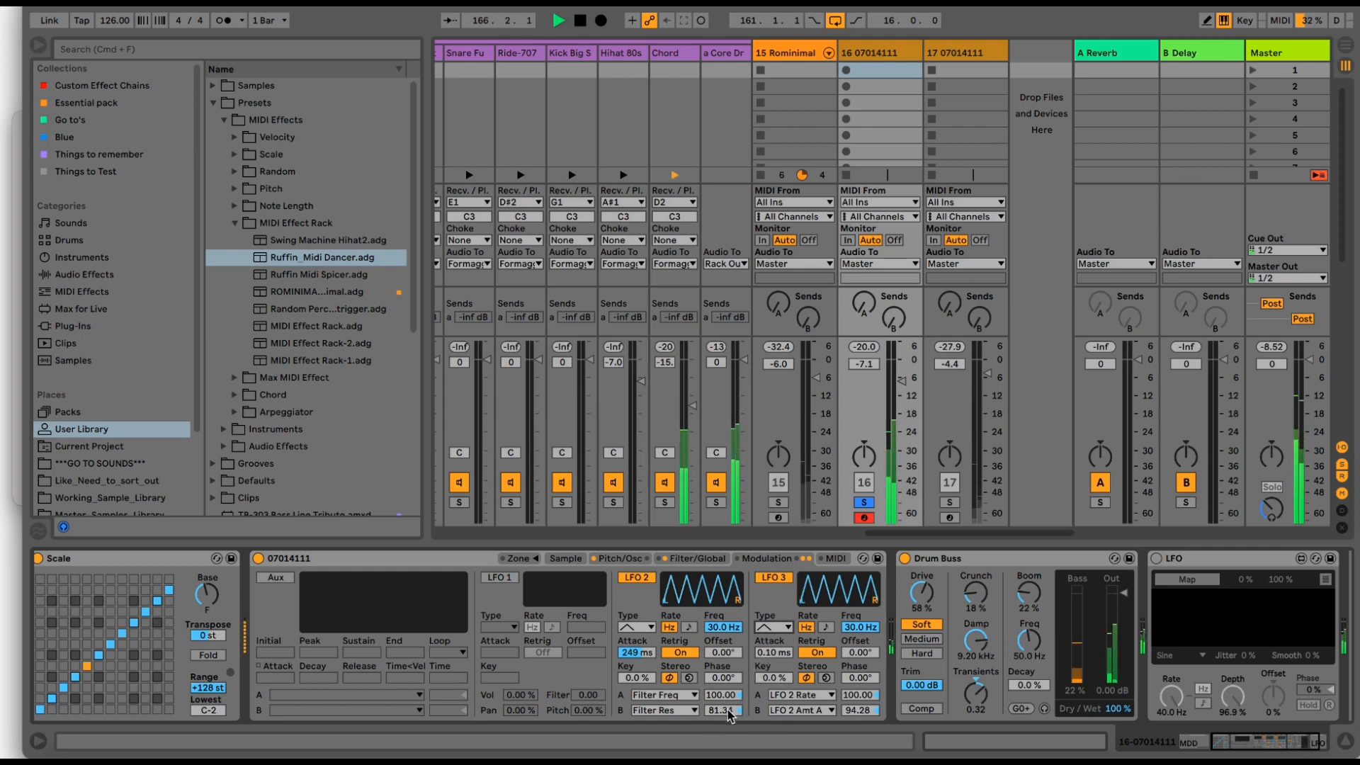
# - Raise LFO 2's Filter Res amount and LFO 3's LFO 2 Amt A amount to 100, keeping LFO 3 on triangle
pyautogui.moveTo(730, 713); pyautogui.dragTo(730, 680)
pyautogui.moveTo(846, 710); pyautogui.dragTo(846, 680)
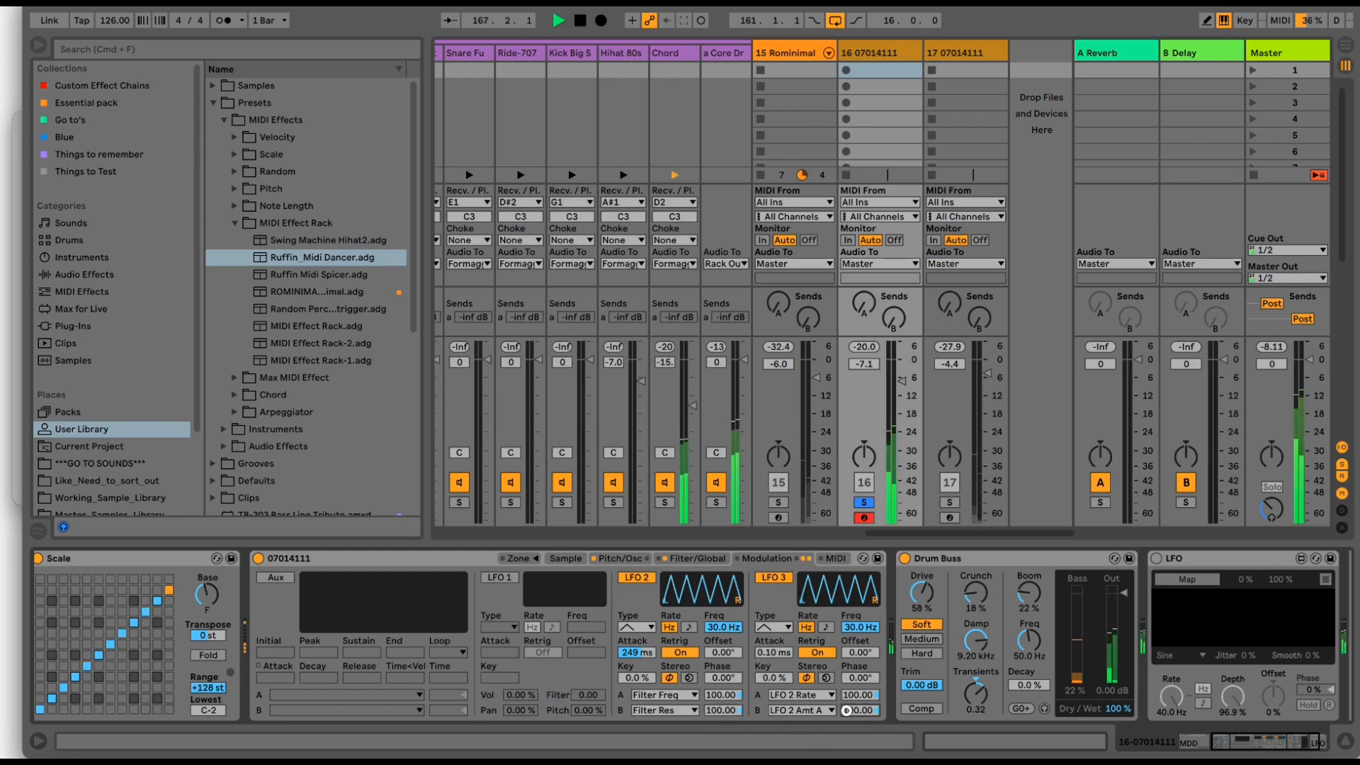
pyautogui.click(774, 627)
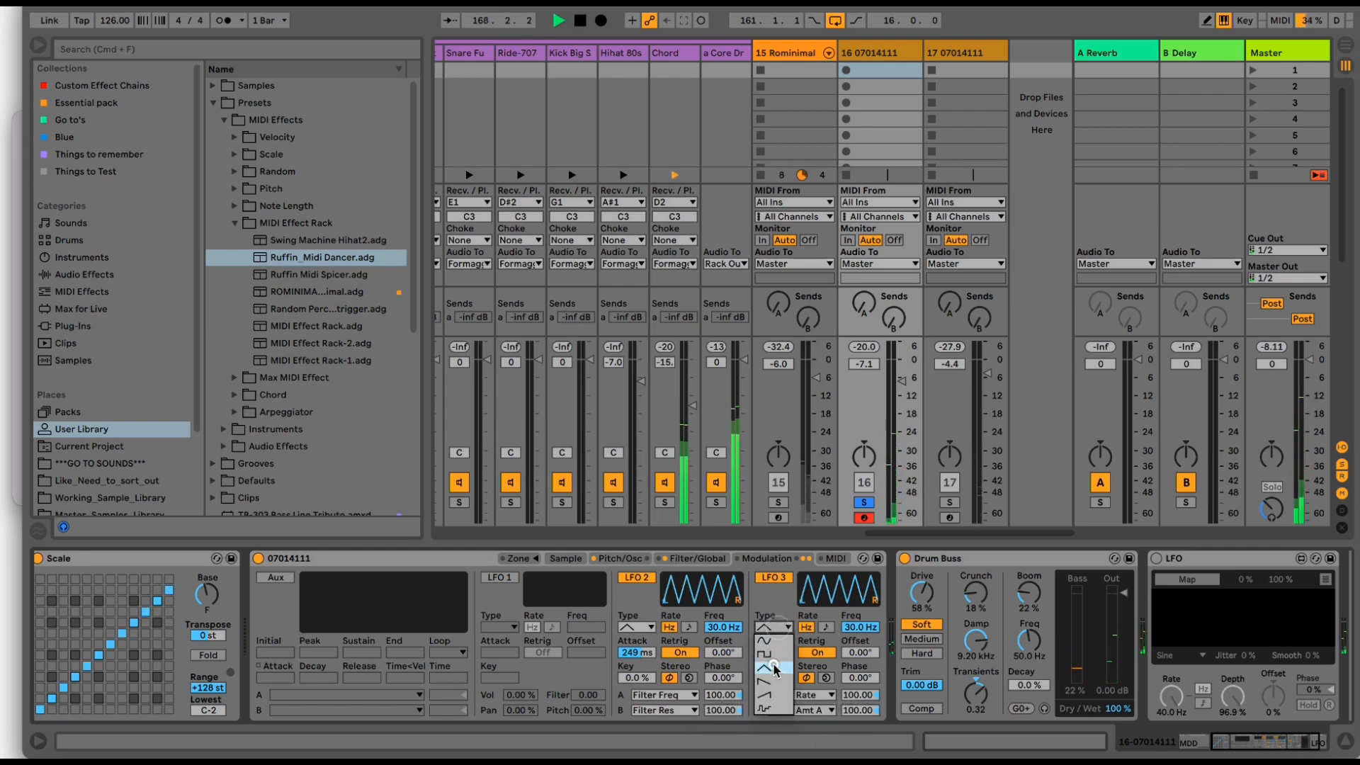
pyautogui.click(774, 668)
# - Set LFO 3's waveform to random after auditioning the ascending sawtooth
pyautogui.click(774, 627)
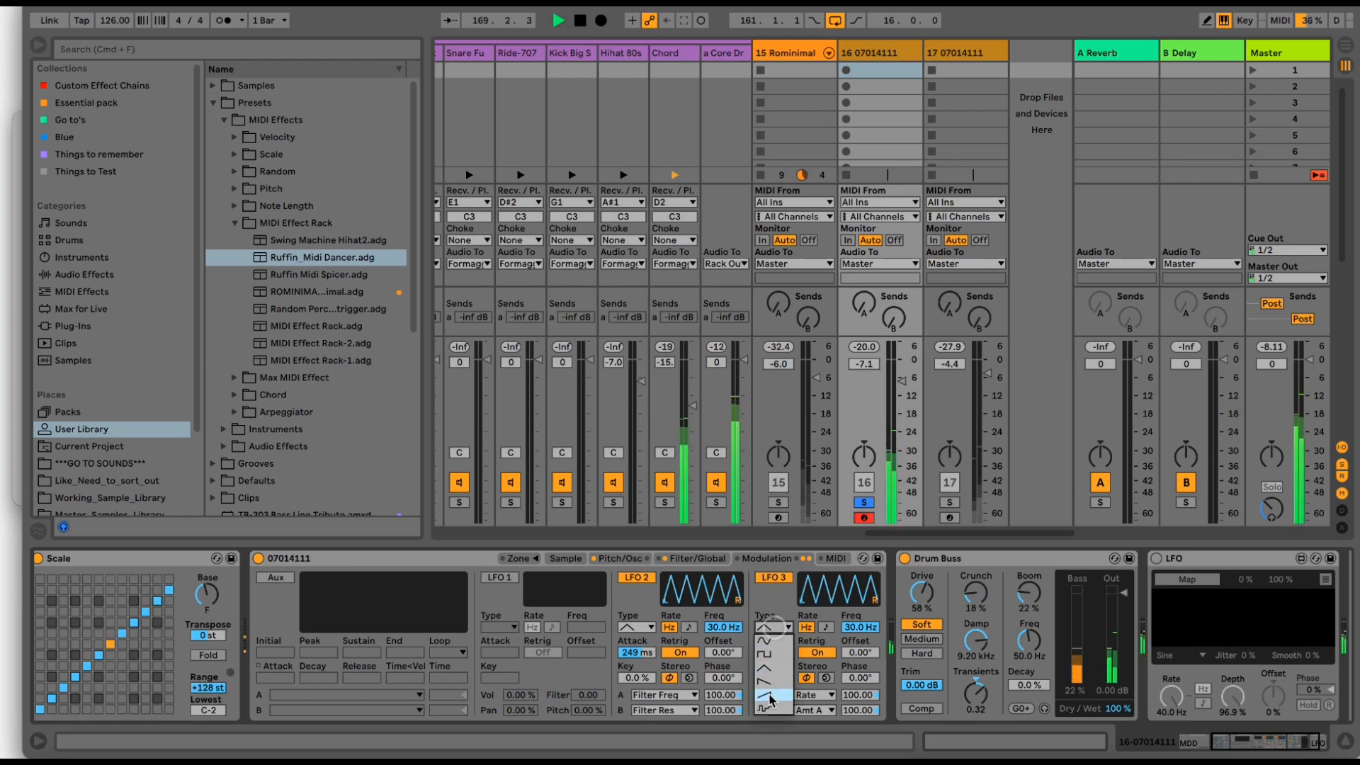
pyautogui.click(771, 699)
pyautogui.click(775, 626)
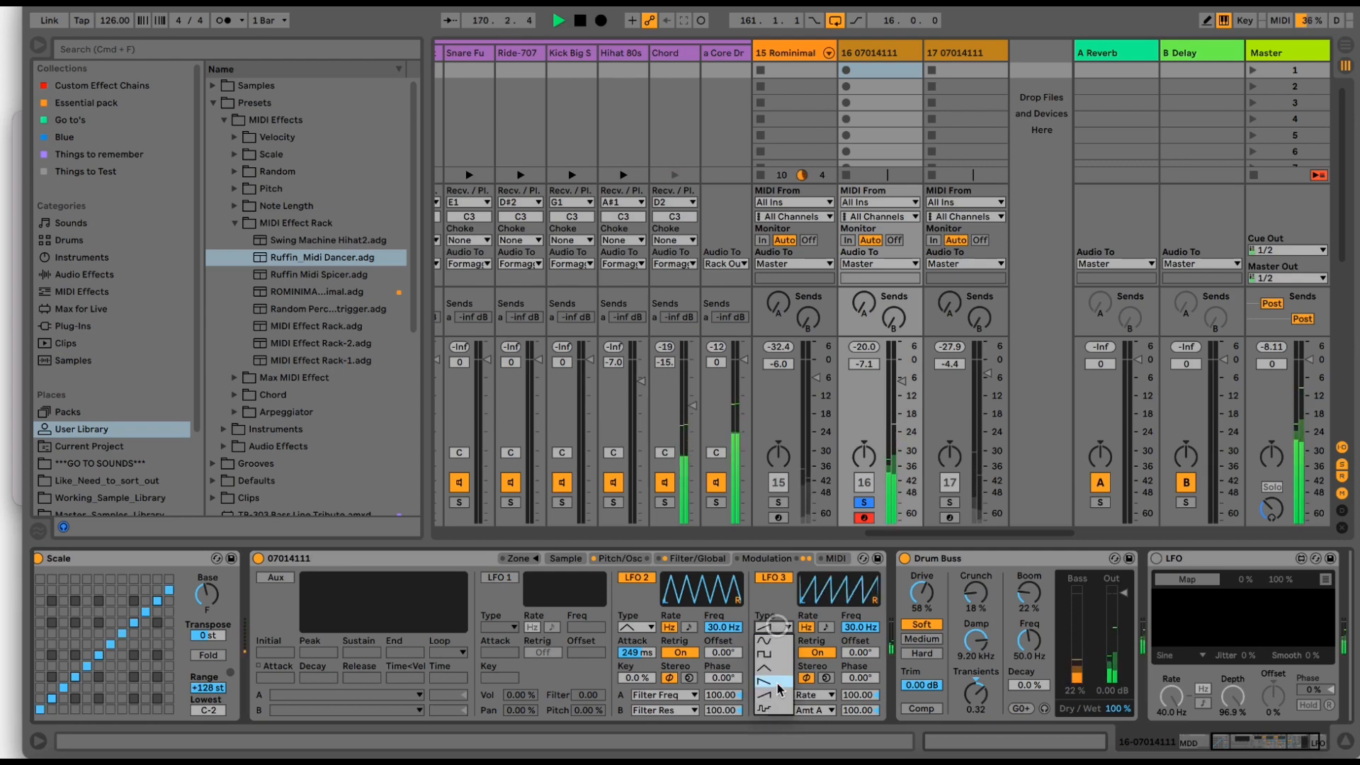
pyautogui.click(770, 707)
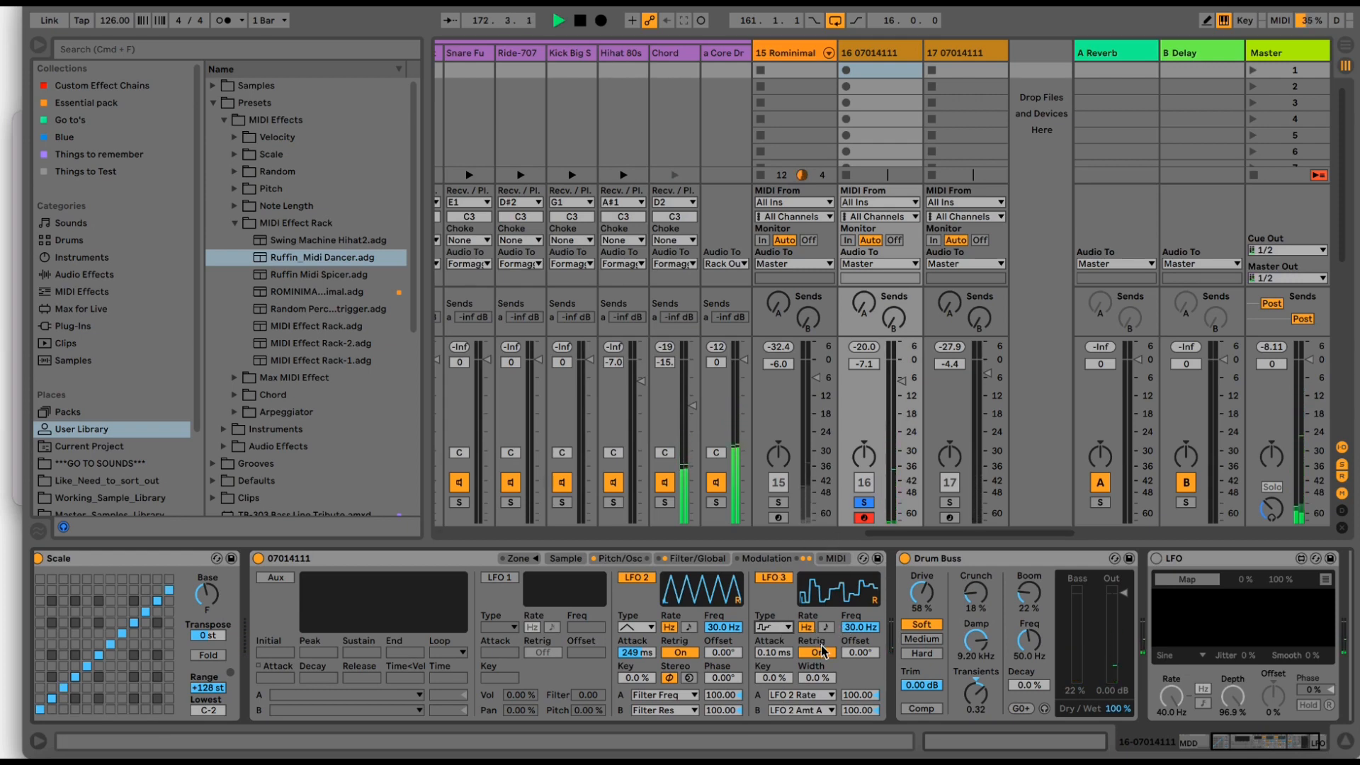
pyautogui.moveTo(845, 652); pyautogui.dragTo(845, 680)
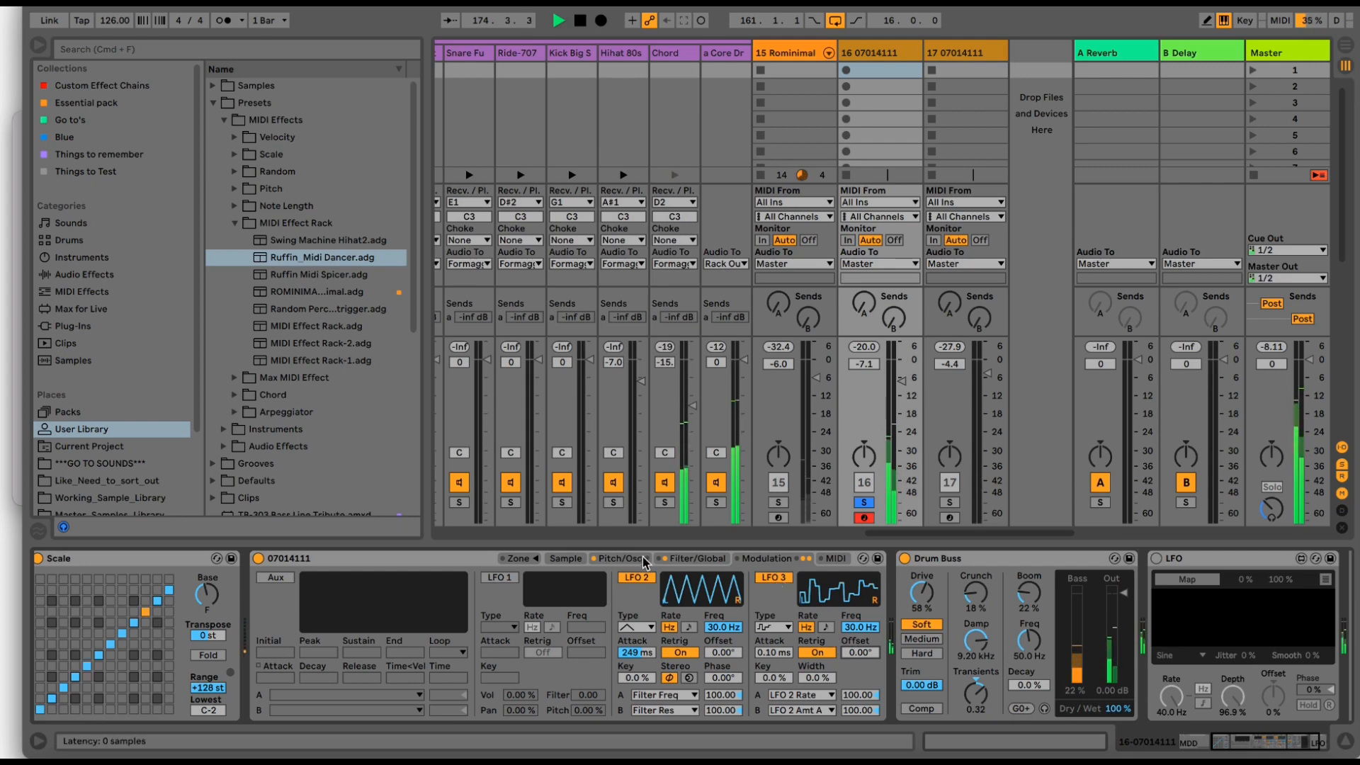
# - Lower track 16's volume to -18.2 dB while it plays in the full mix
pyautogui.moveTo(1218, 739); pyautogui.dragTo(973, 738)
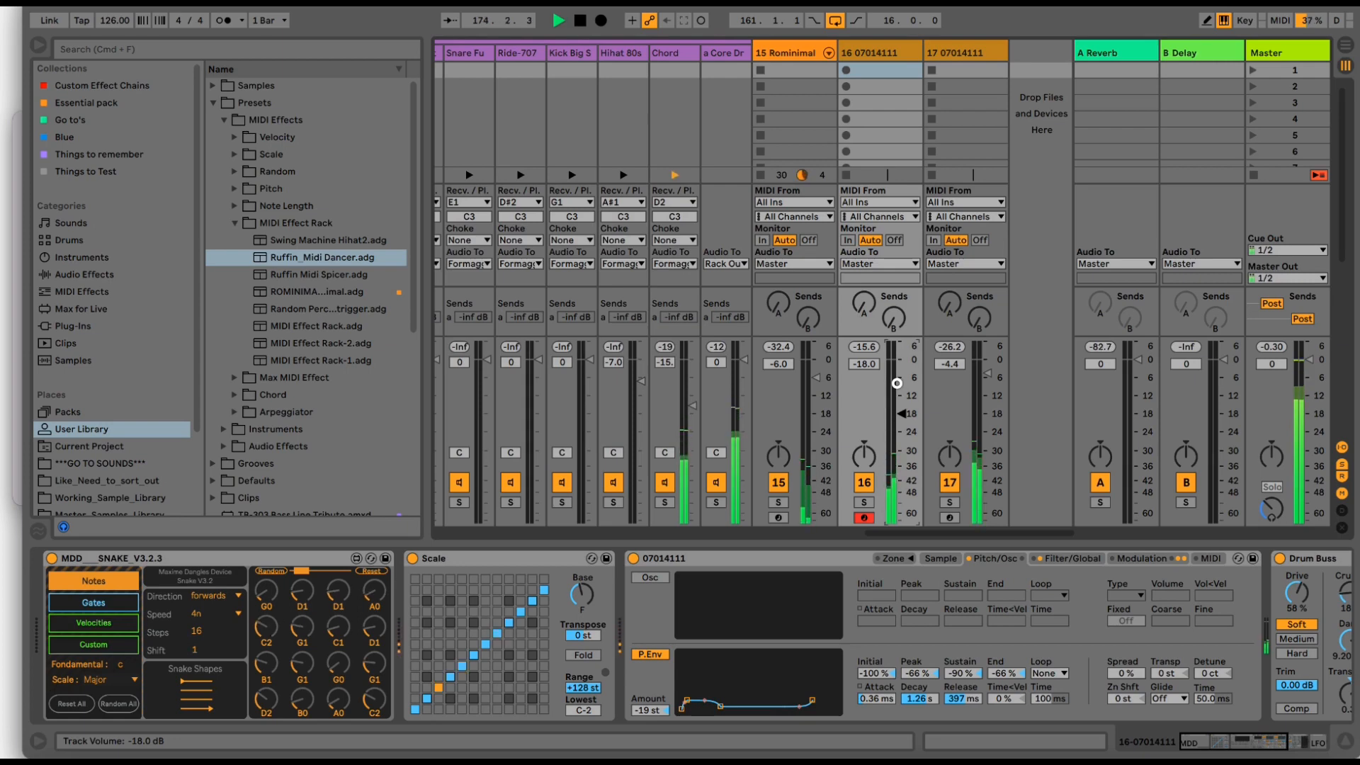
pyautogui.moveTo(897, 383); pyautogui.dragTo(897, 384)
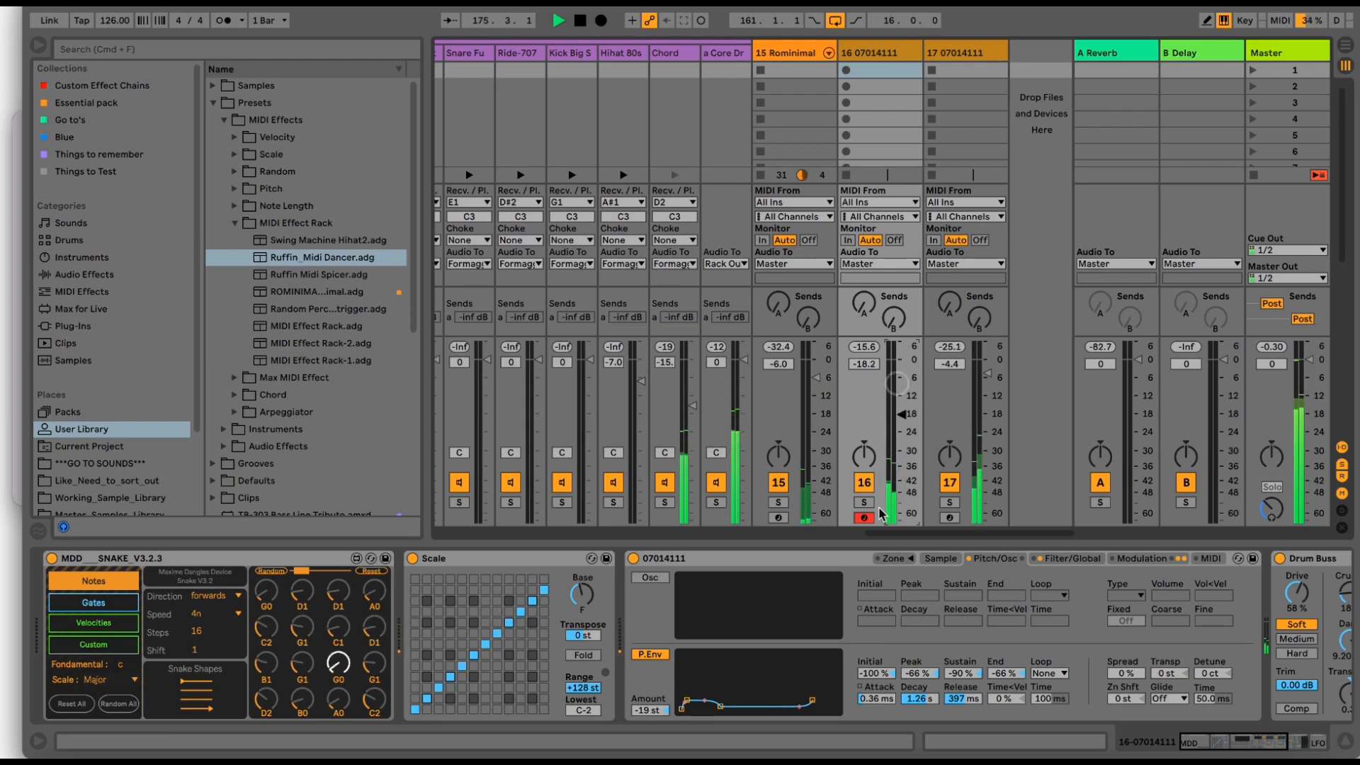
# - Collapse the chains of the track 14 Formaggio drum rack, bring the first tracks into view, and stop playback
pyautogui.hscroll(-5, 870, 531)
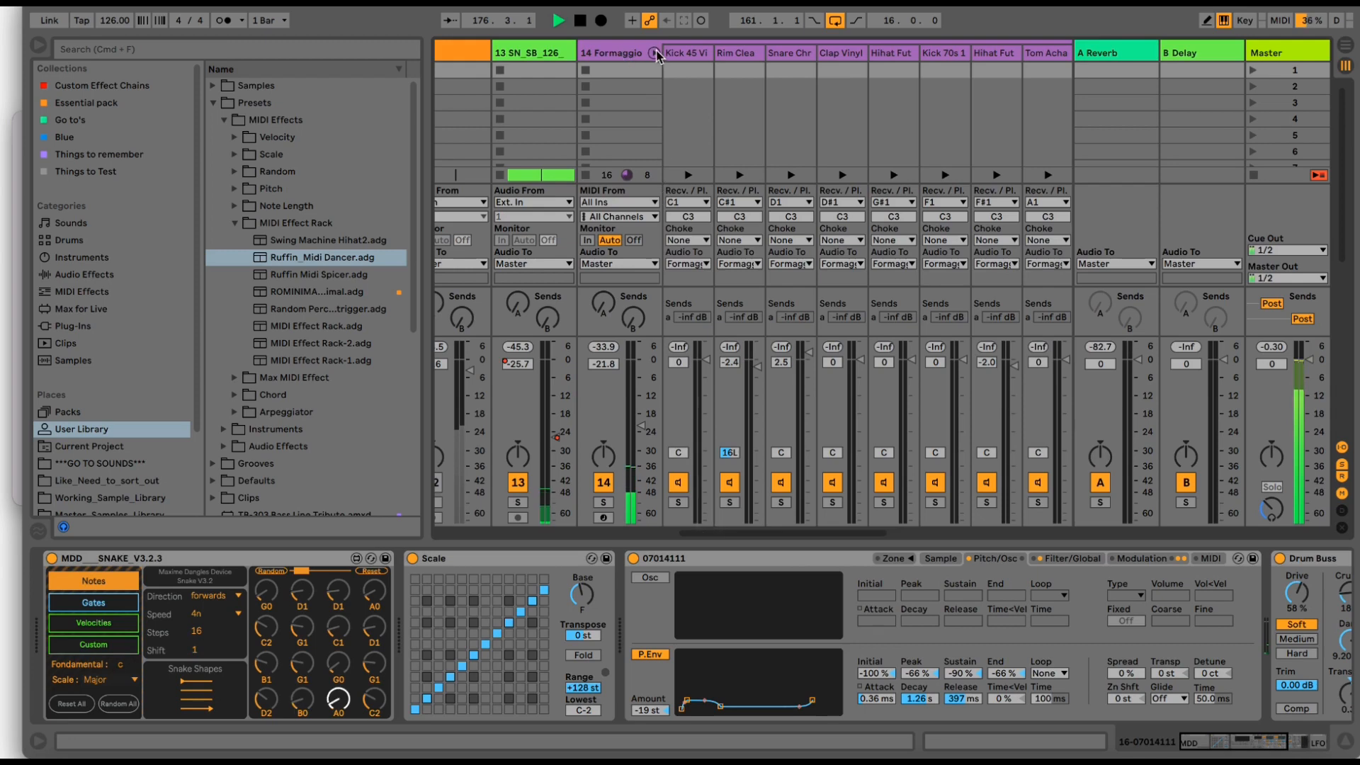
pyautogui.click(654, 53)
pyautogui.click(636, 48)
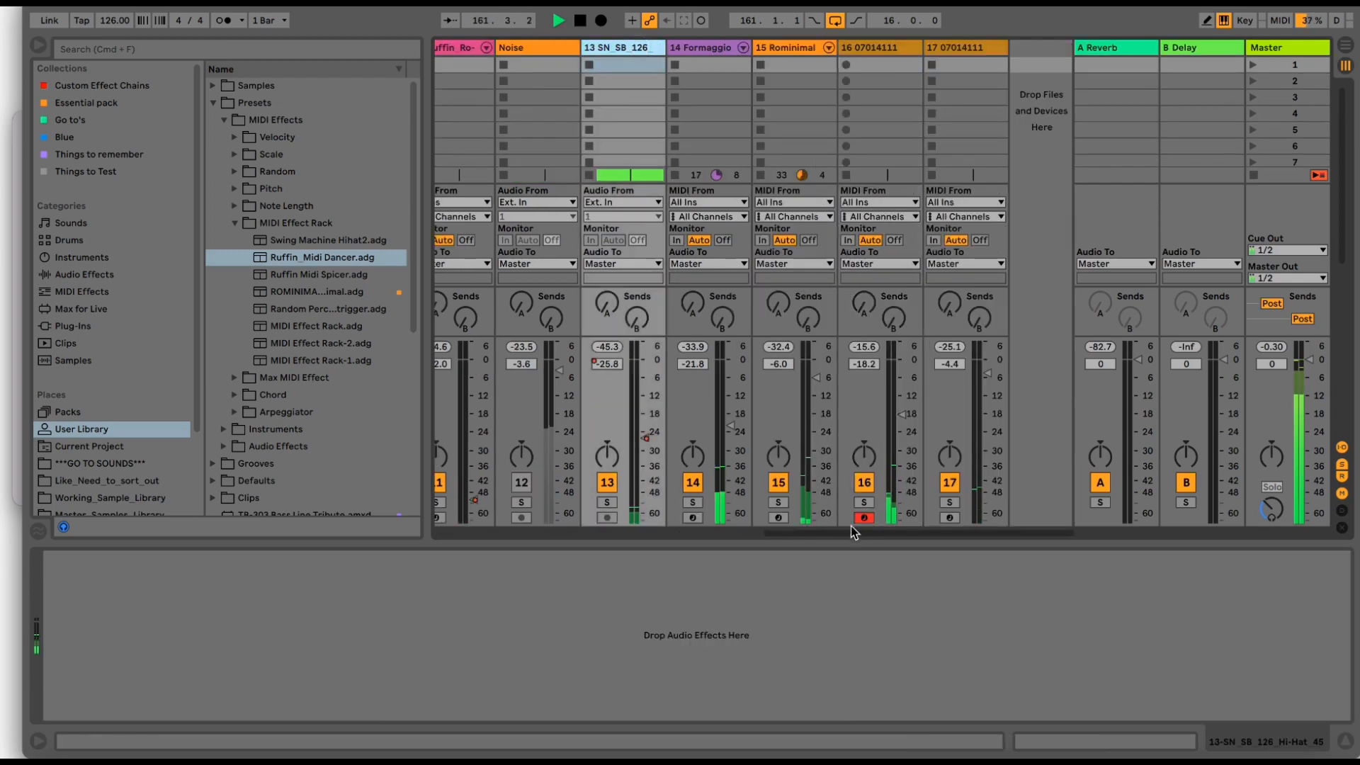
pyautogui.moveTo(851, 532); pyautogui.dragTo(531, 527)
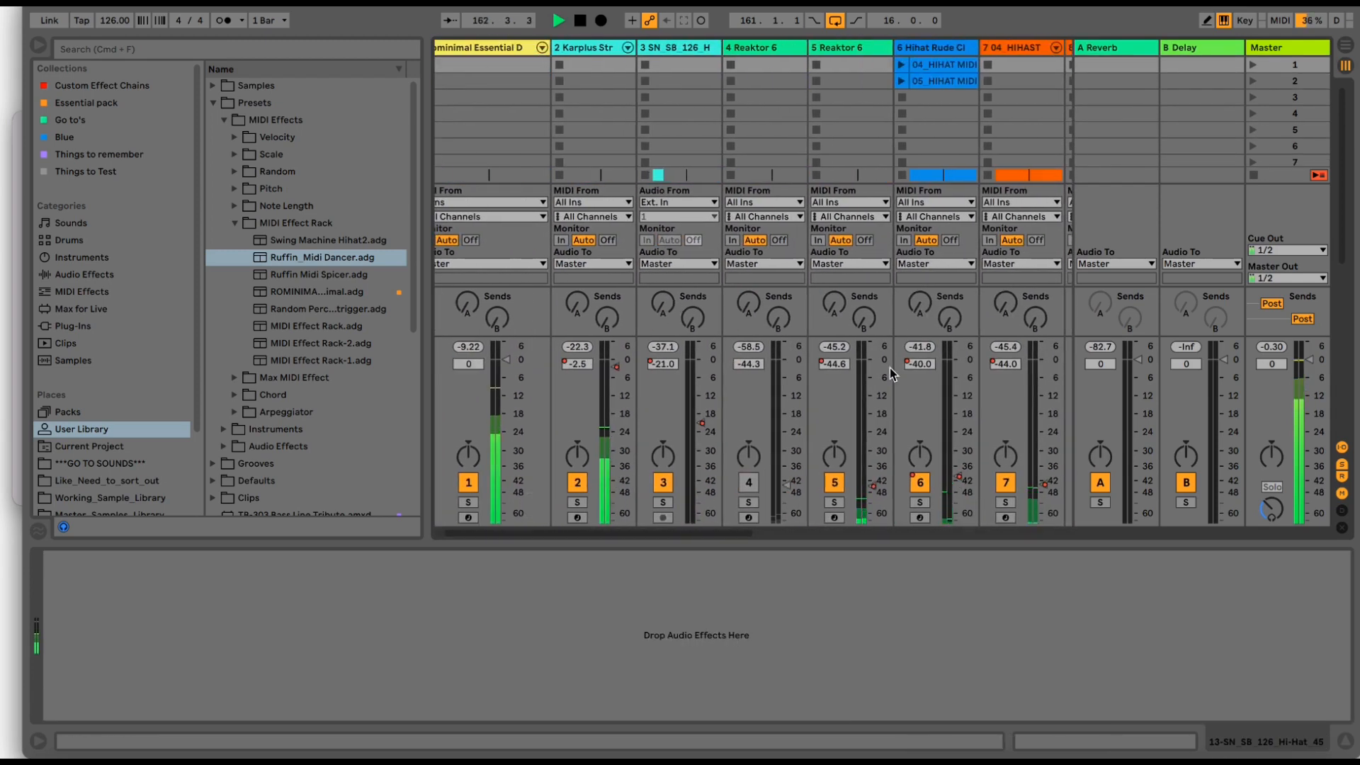
pyautogui.press('space')
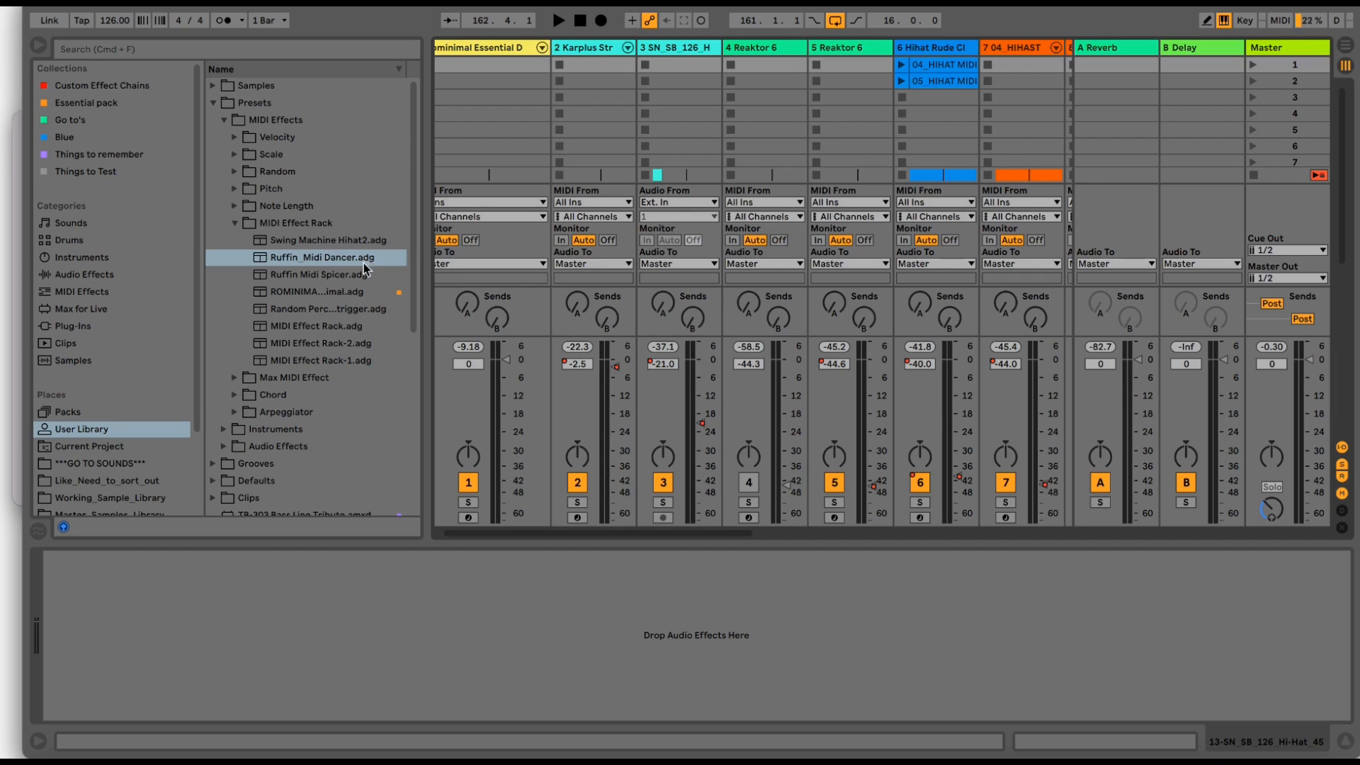
# - Show the session from track 1 onward and narrow the browser to give the tracks more room
pyautogui.moveTo(725, 531); pyautogui.dragTo(652, 531)
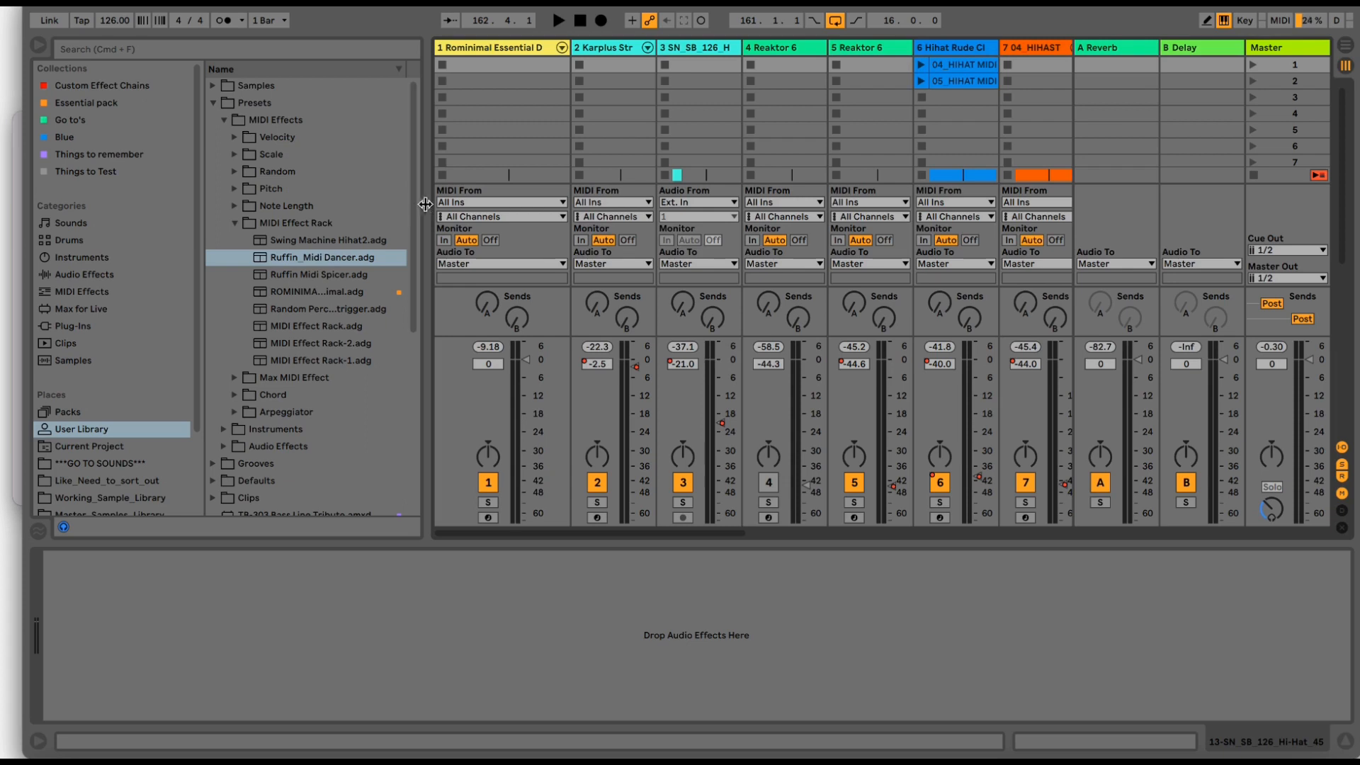
pyautogui.moveTo(421, 207); pyautogui.dragTo(399, 206)
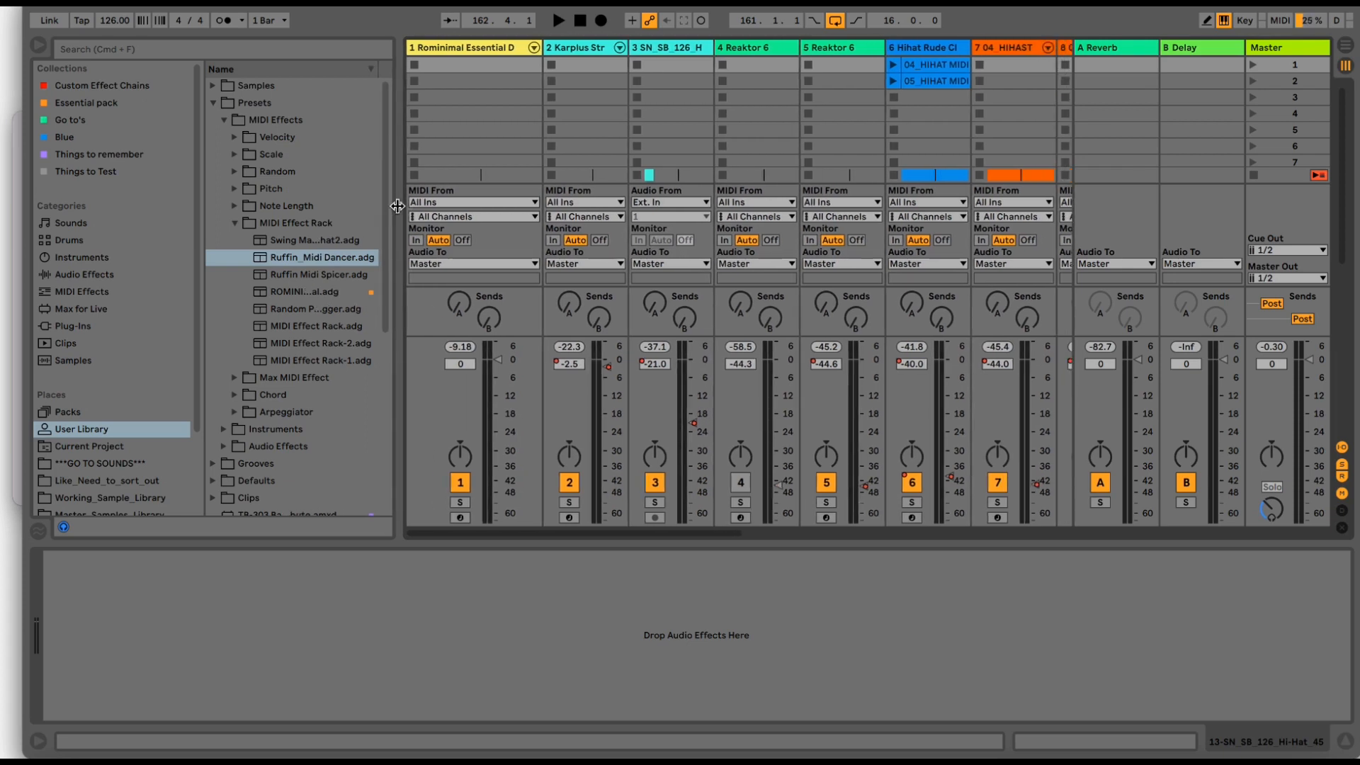